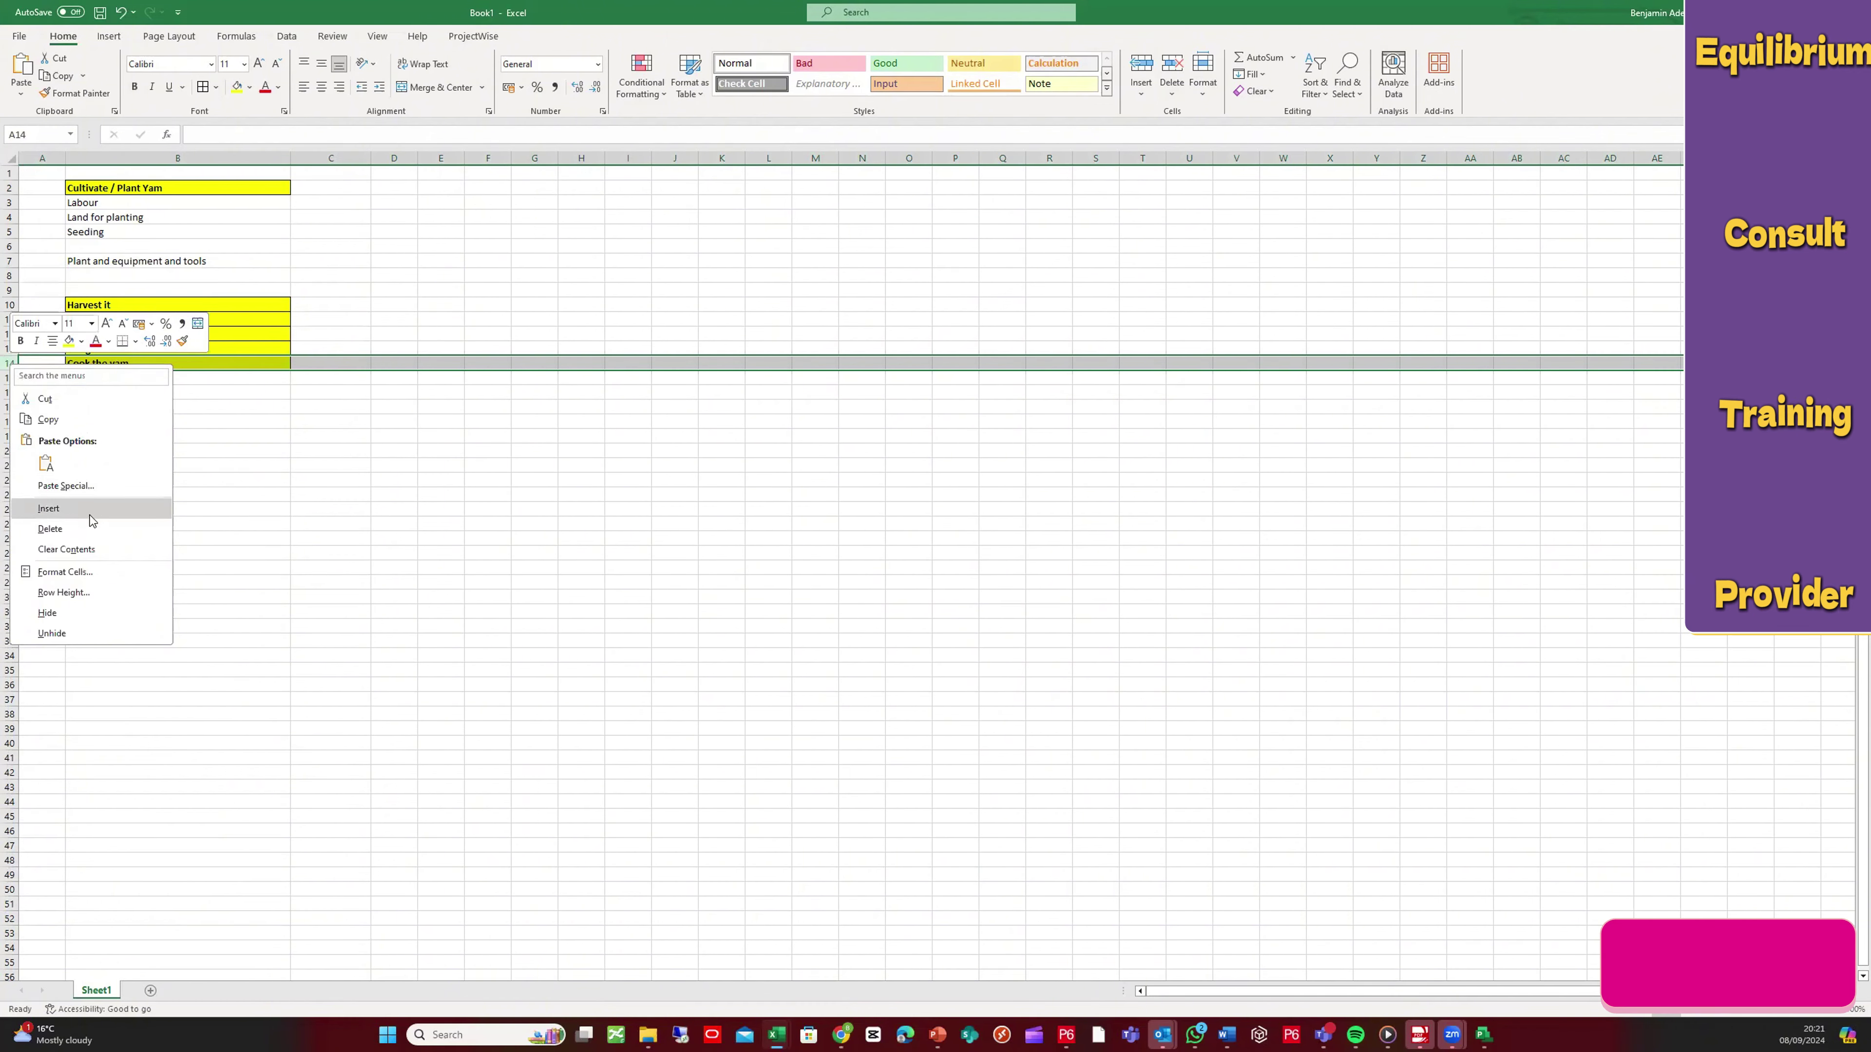
Step: Insert three blank rows between Bring It Home and Cook the yam, and one more blank row between Harvest it and Bring It Home
click(92, 508)
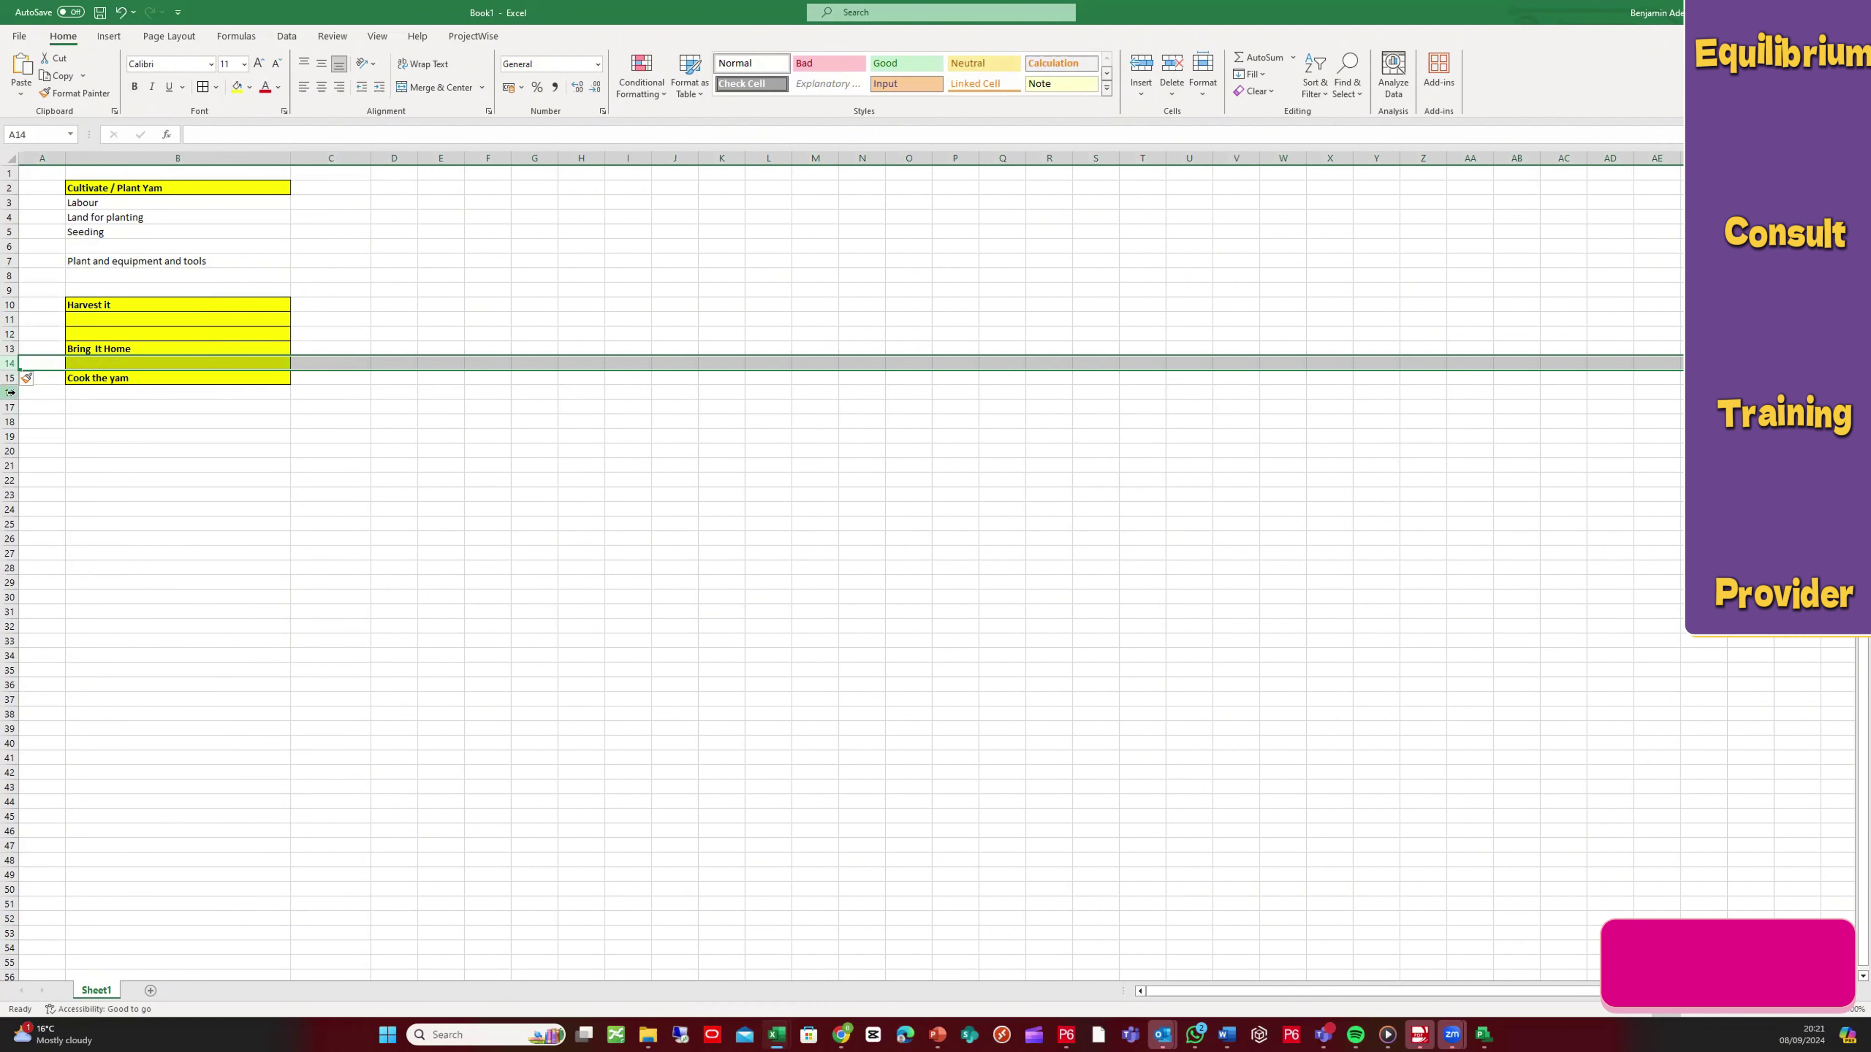
right_click(9, 365)
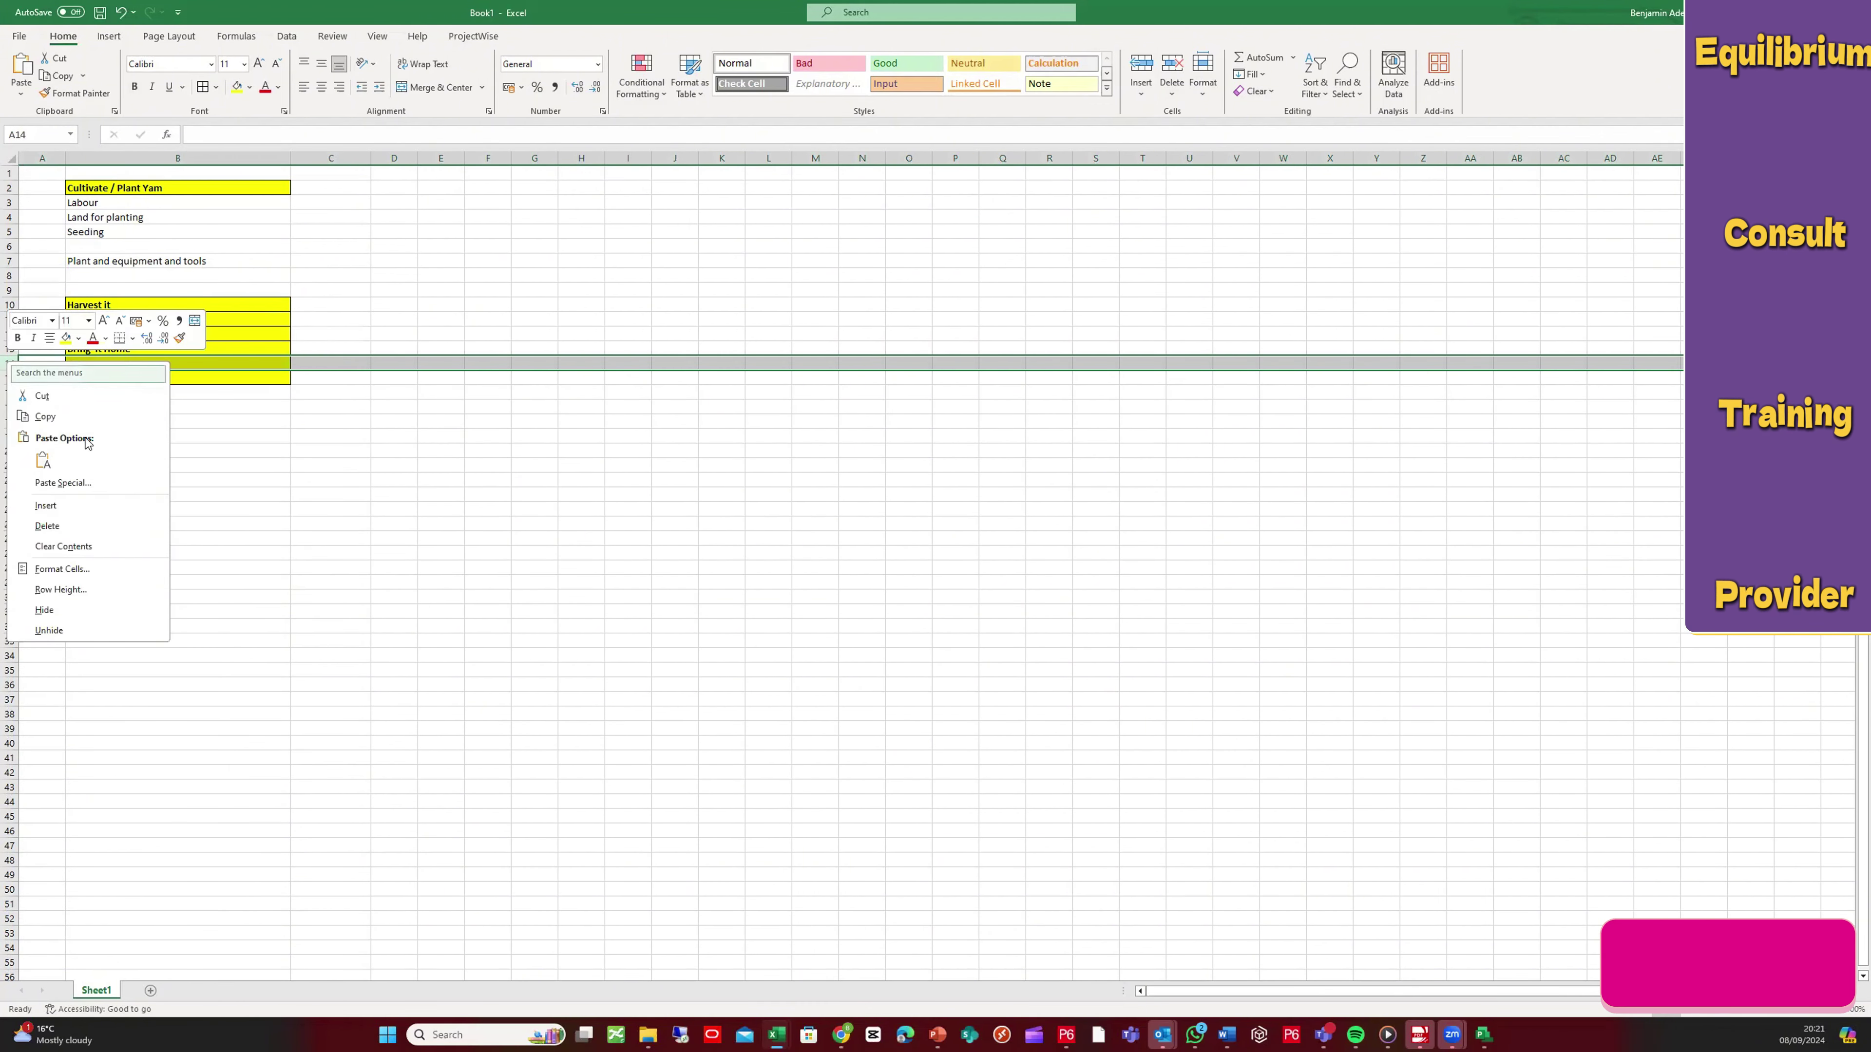
click(92, 508)
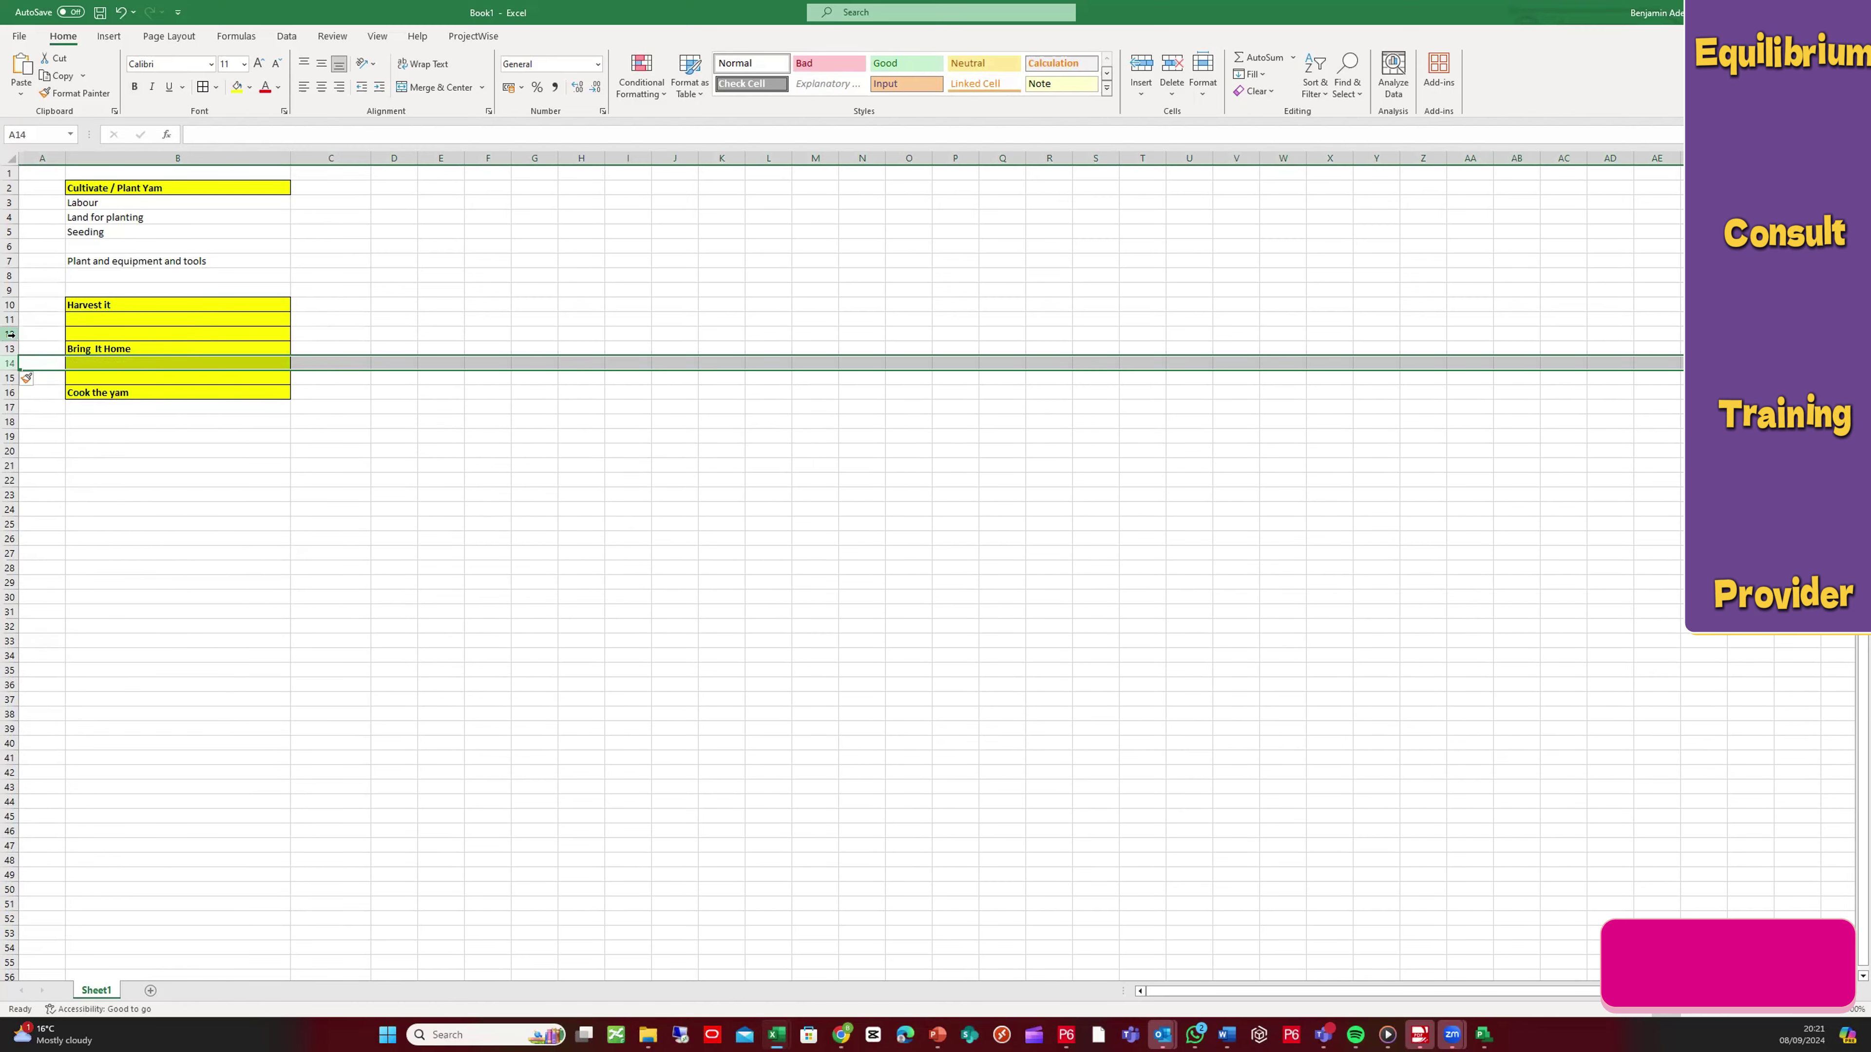
right_click(8, 335)
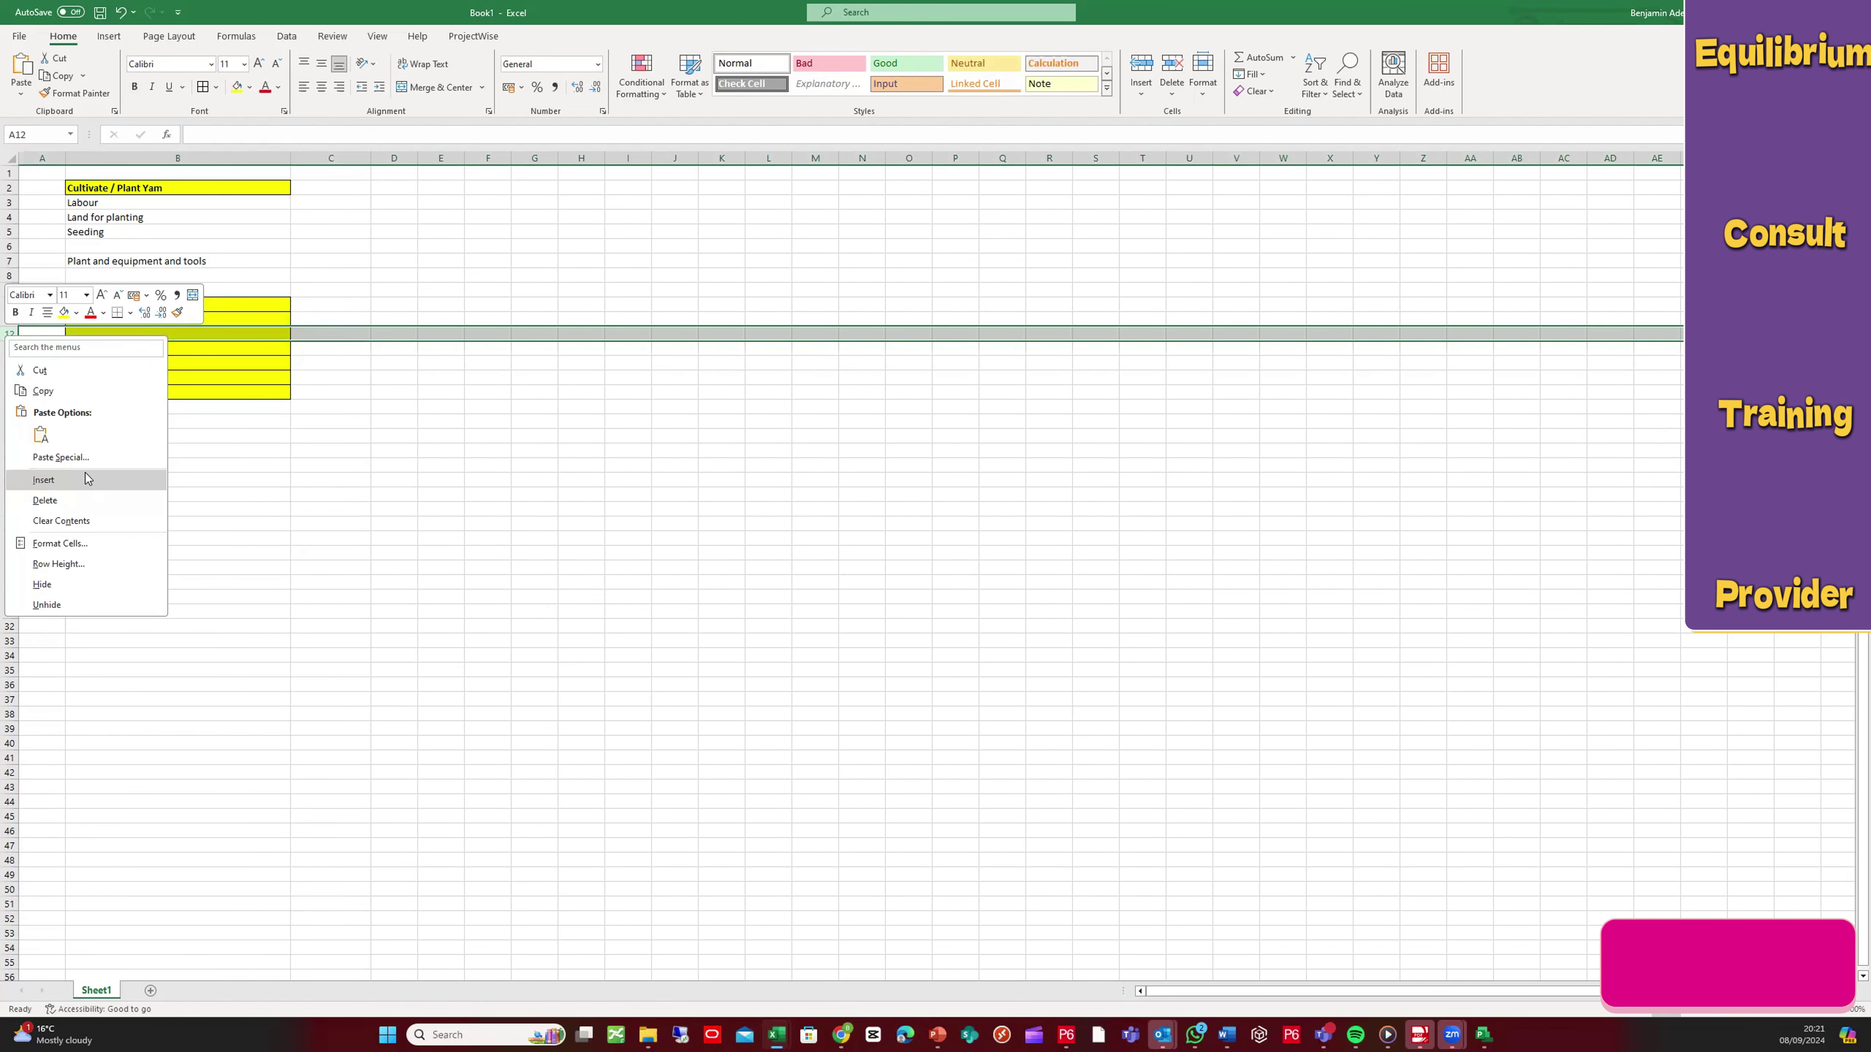
click(147, 480)
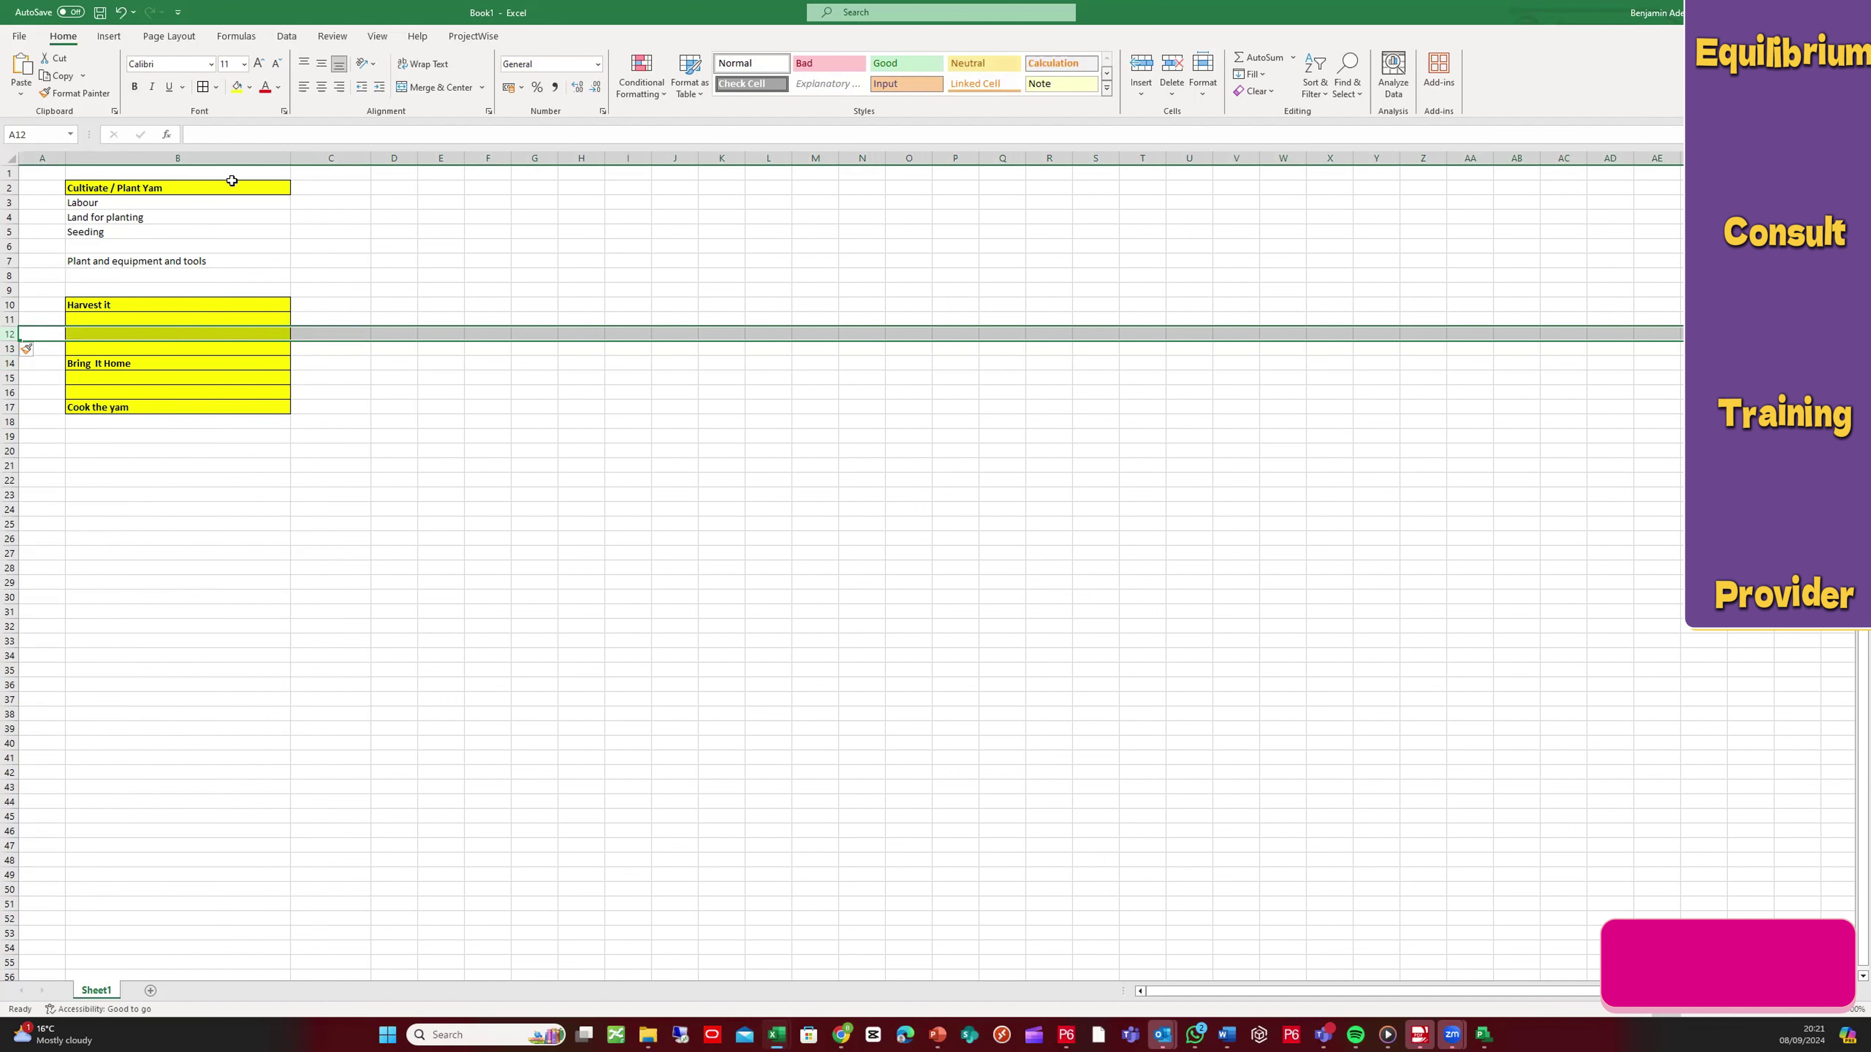
click(9, 393)
right_click(10, 392)
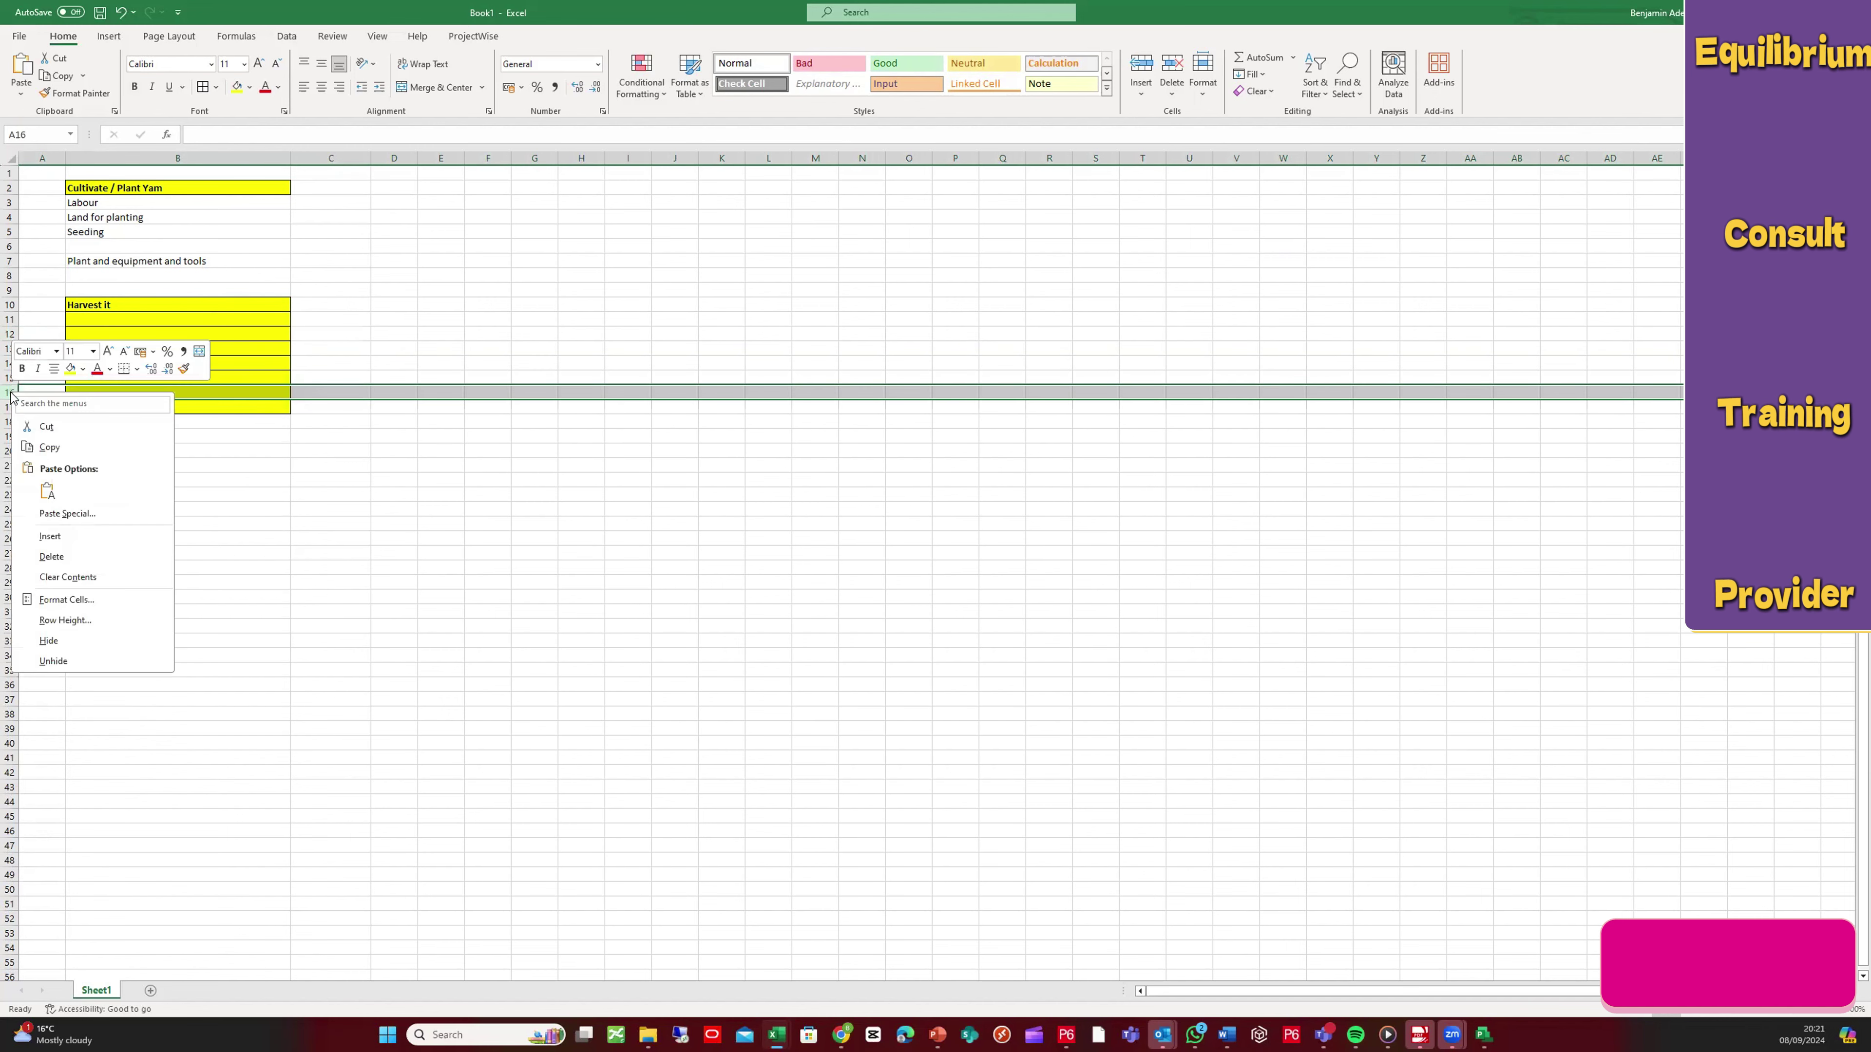
click(89, 536)
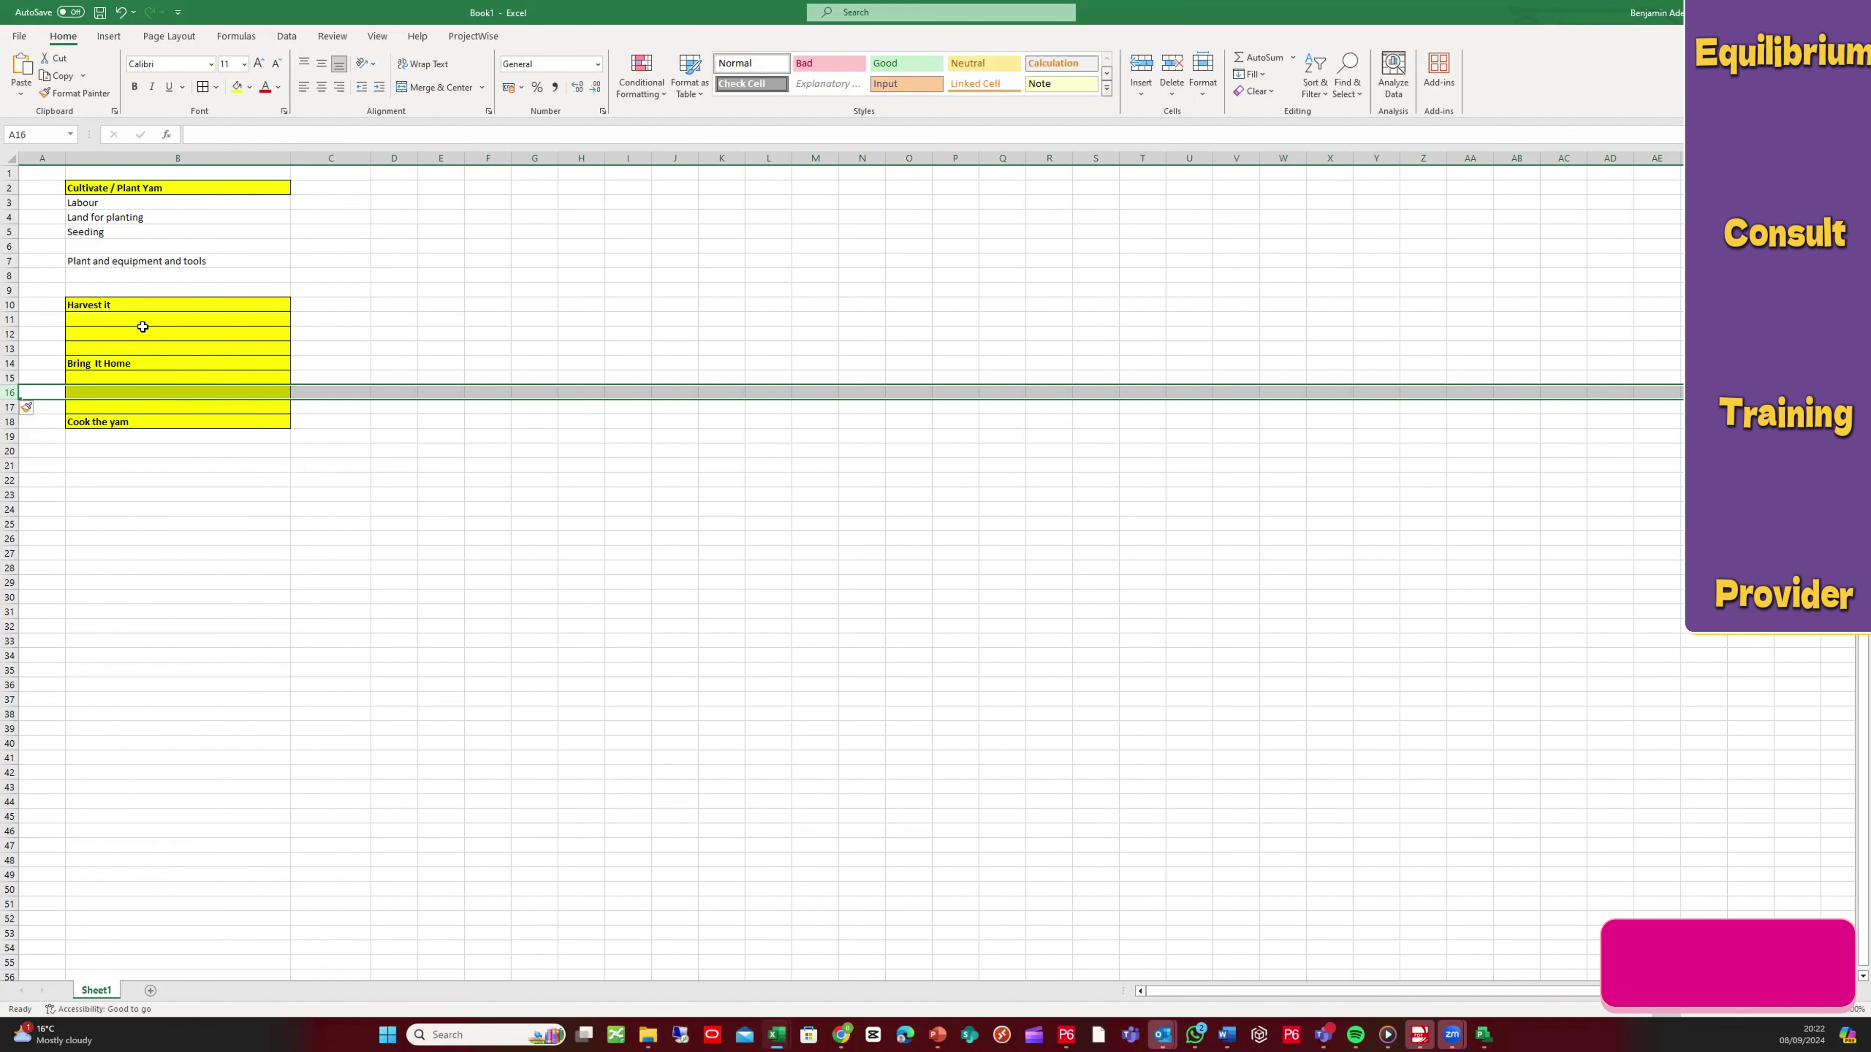
Step: Enter "tranportation" in cell B8 below Plant and equipment and tools, and remove its bold formatting
click(143, 278)
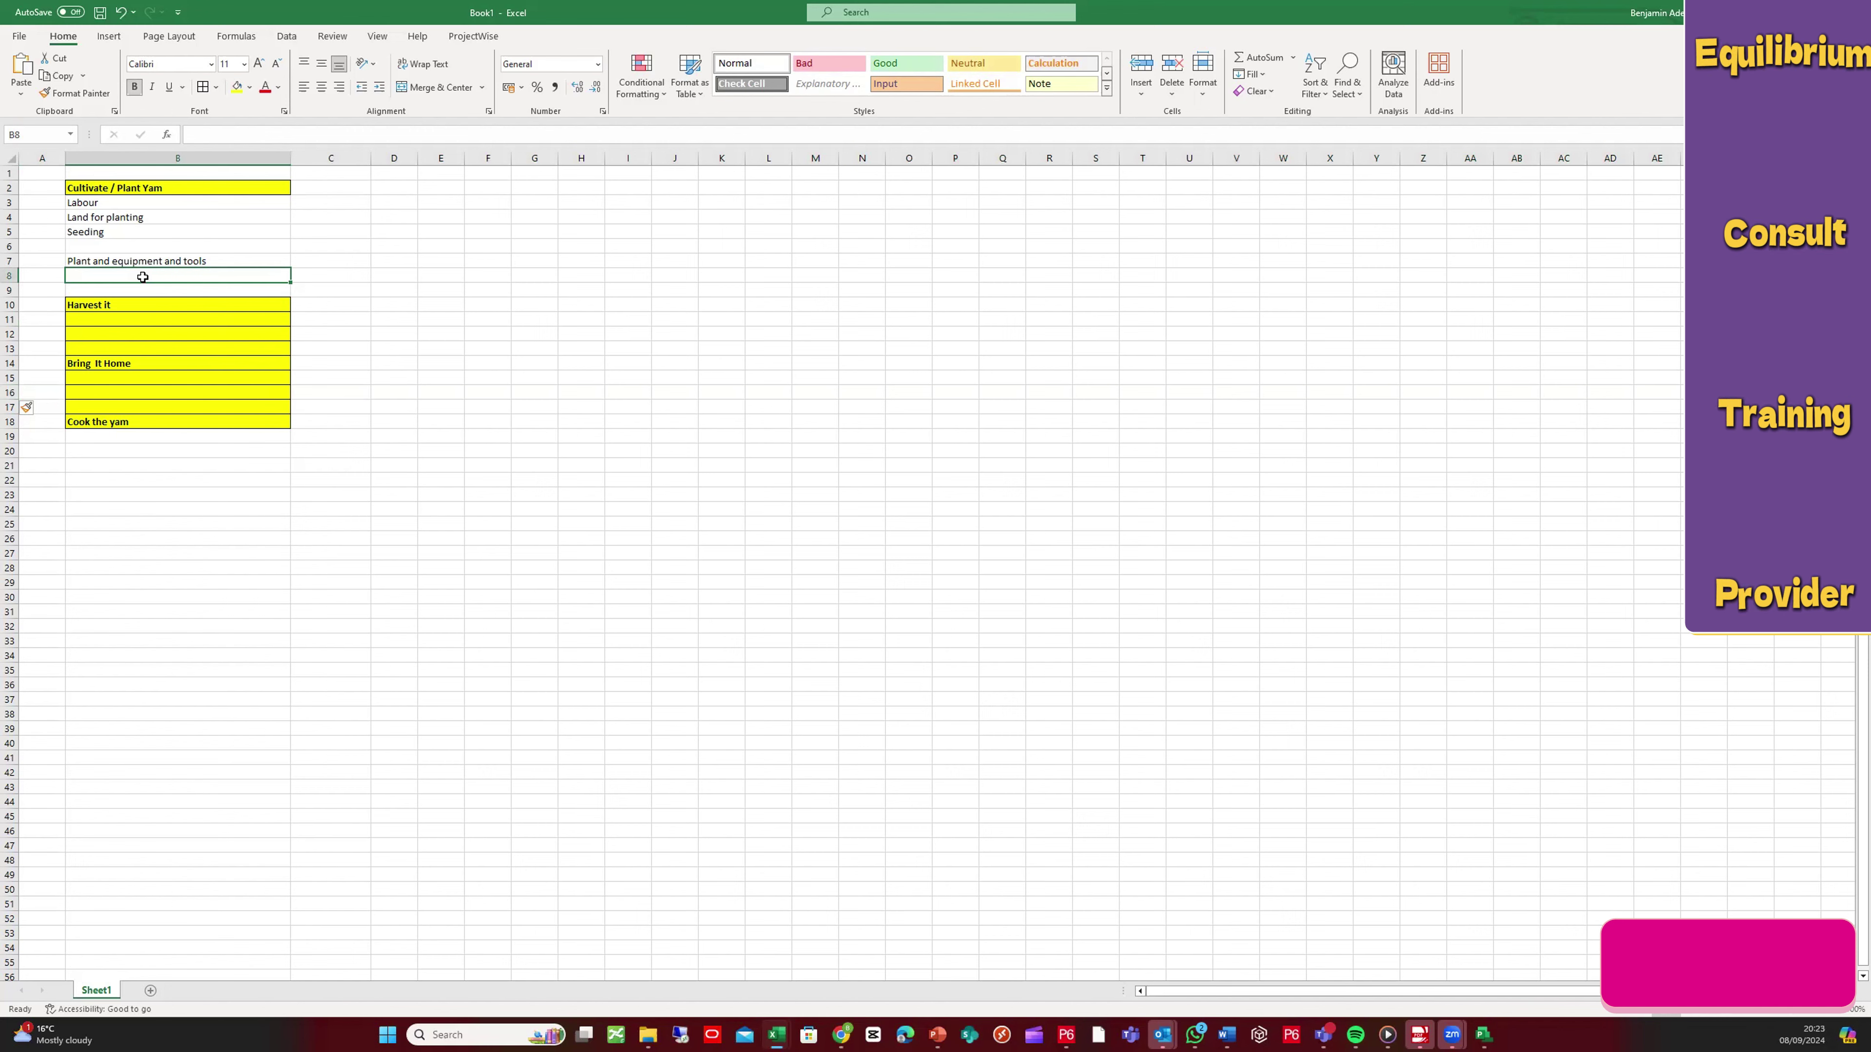
text(tran)
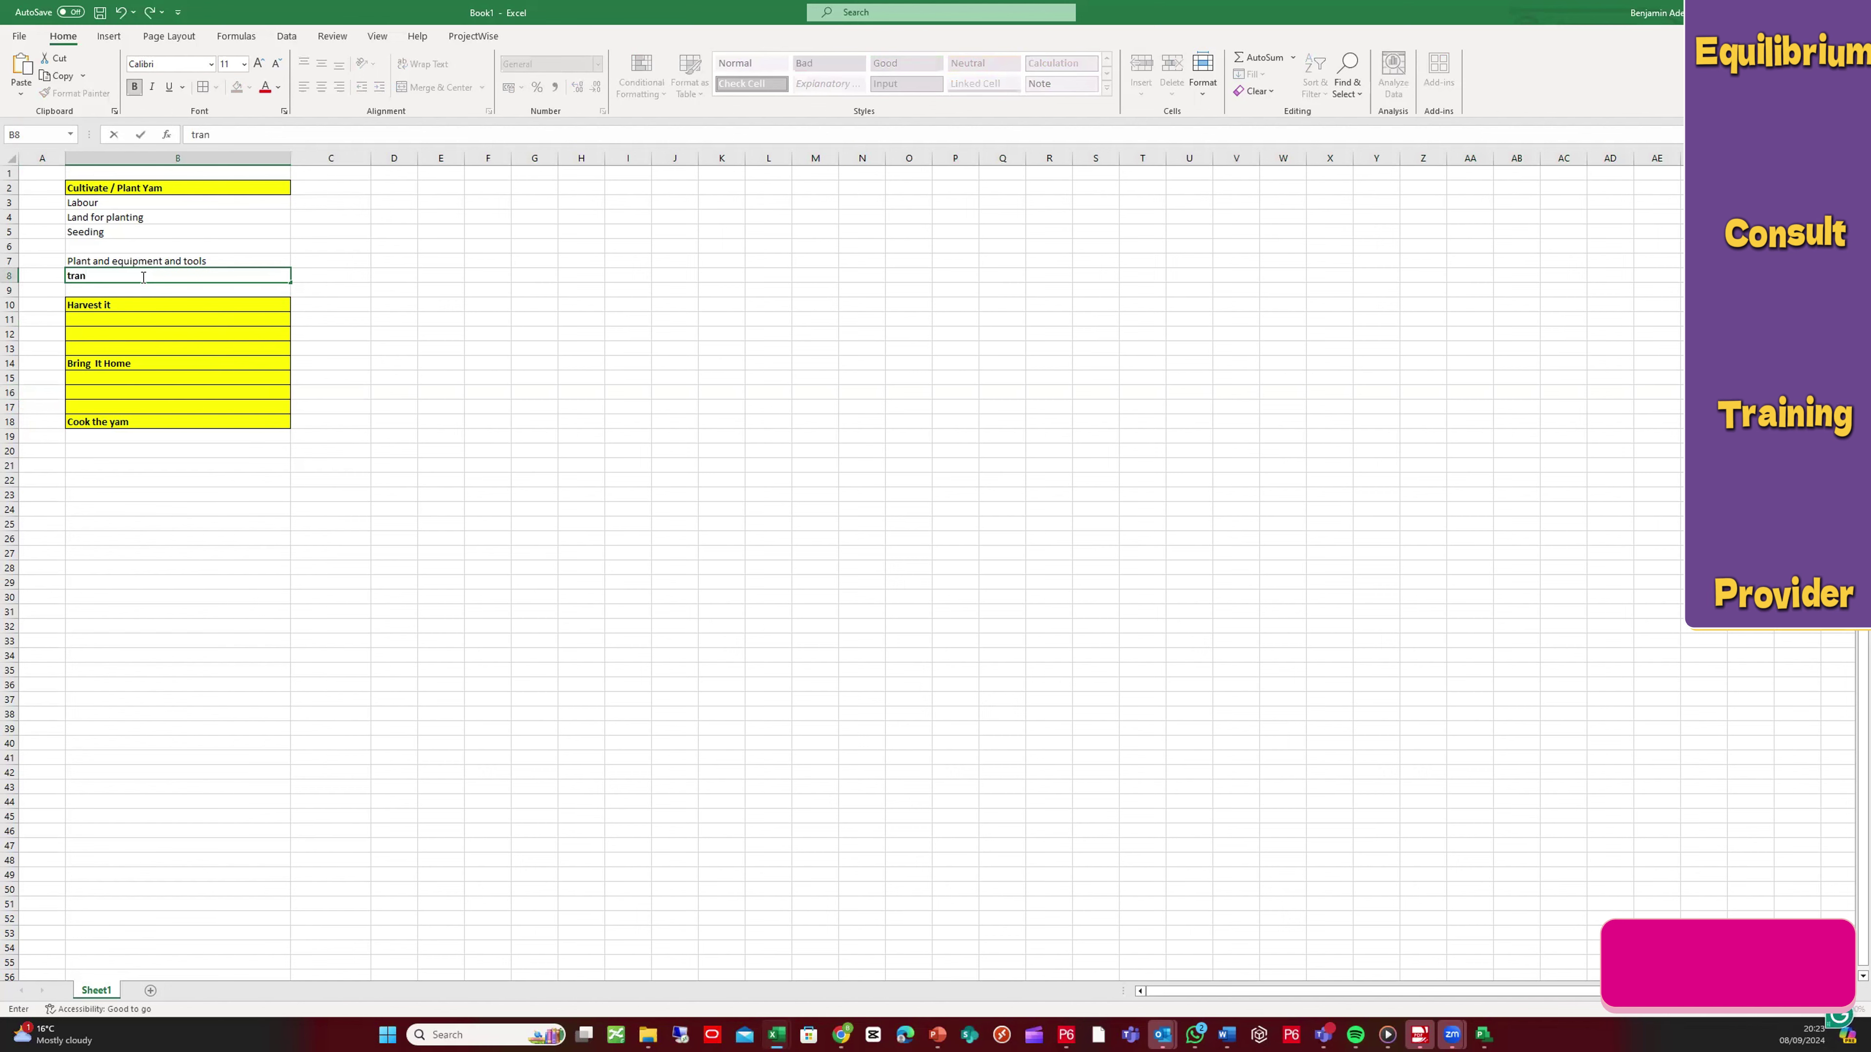
text(port)
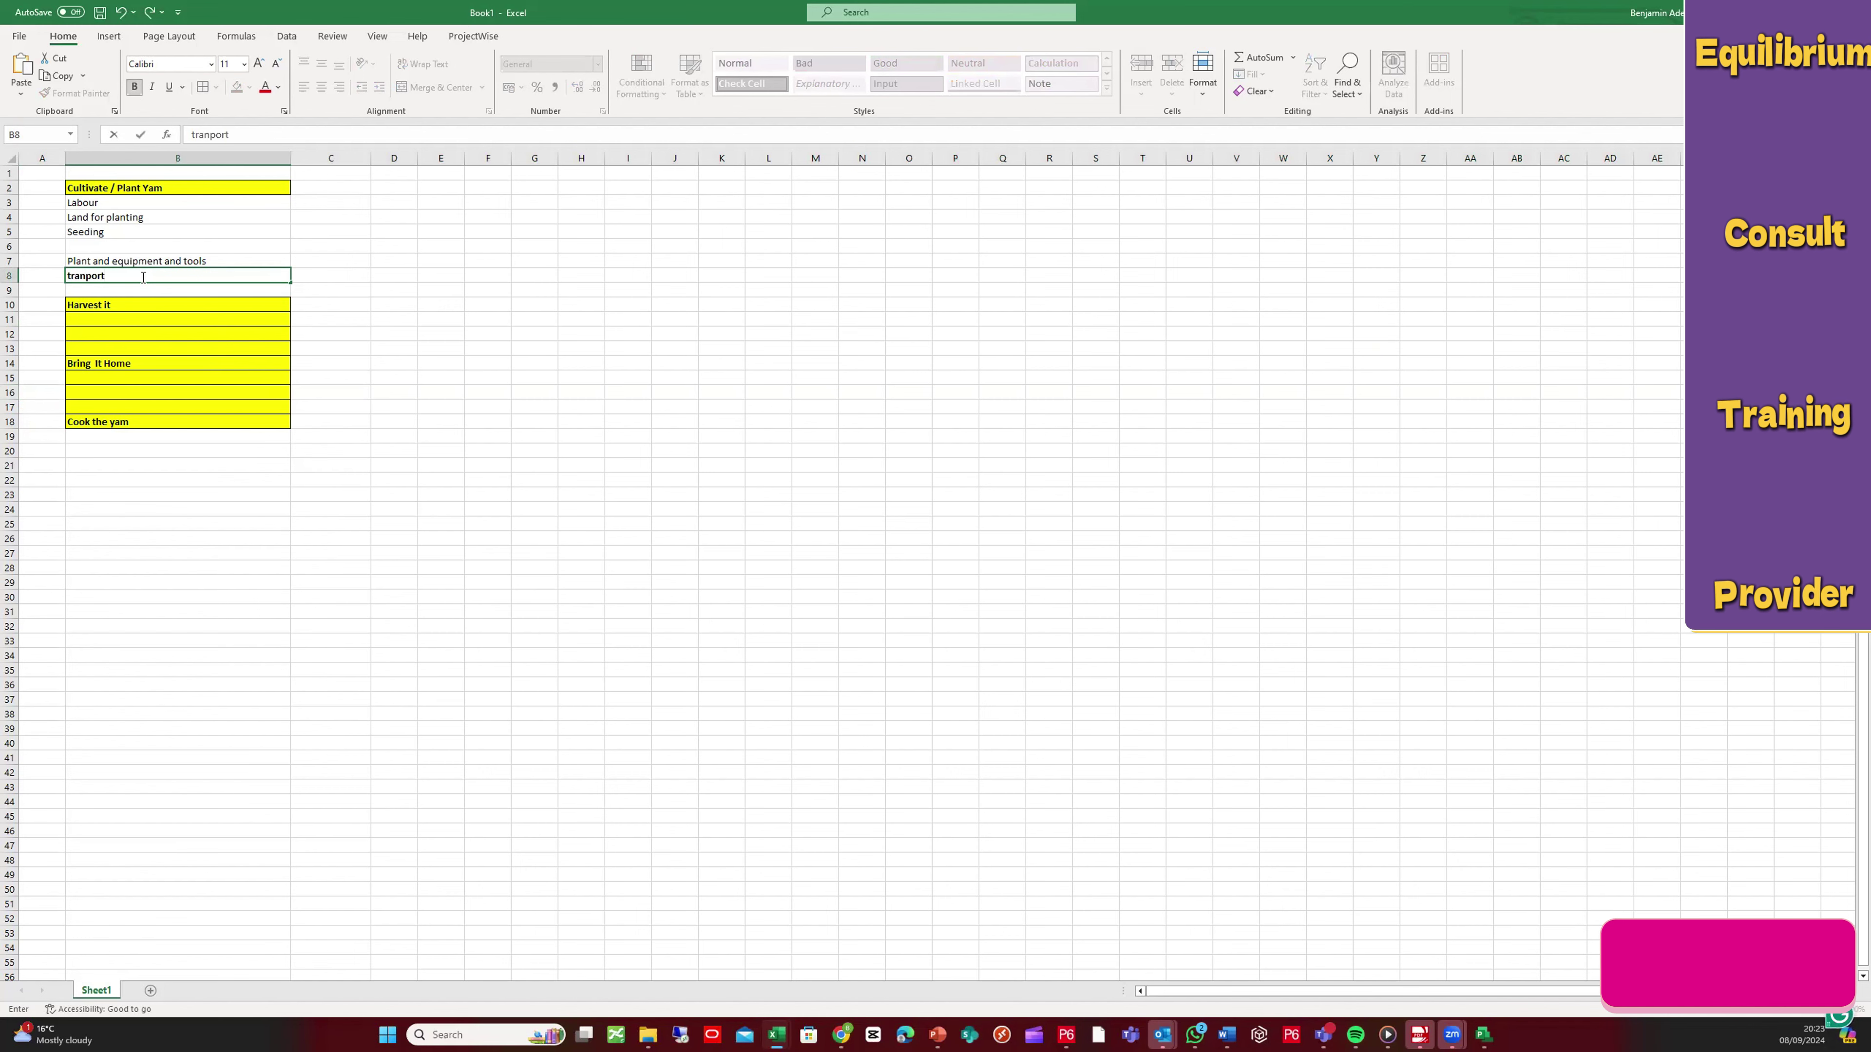
text(atio)
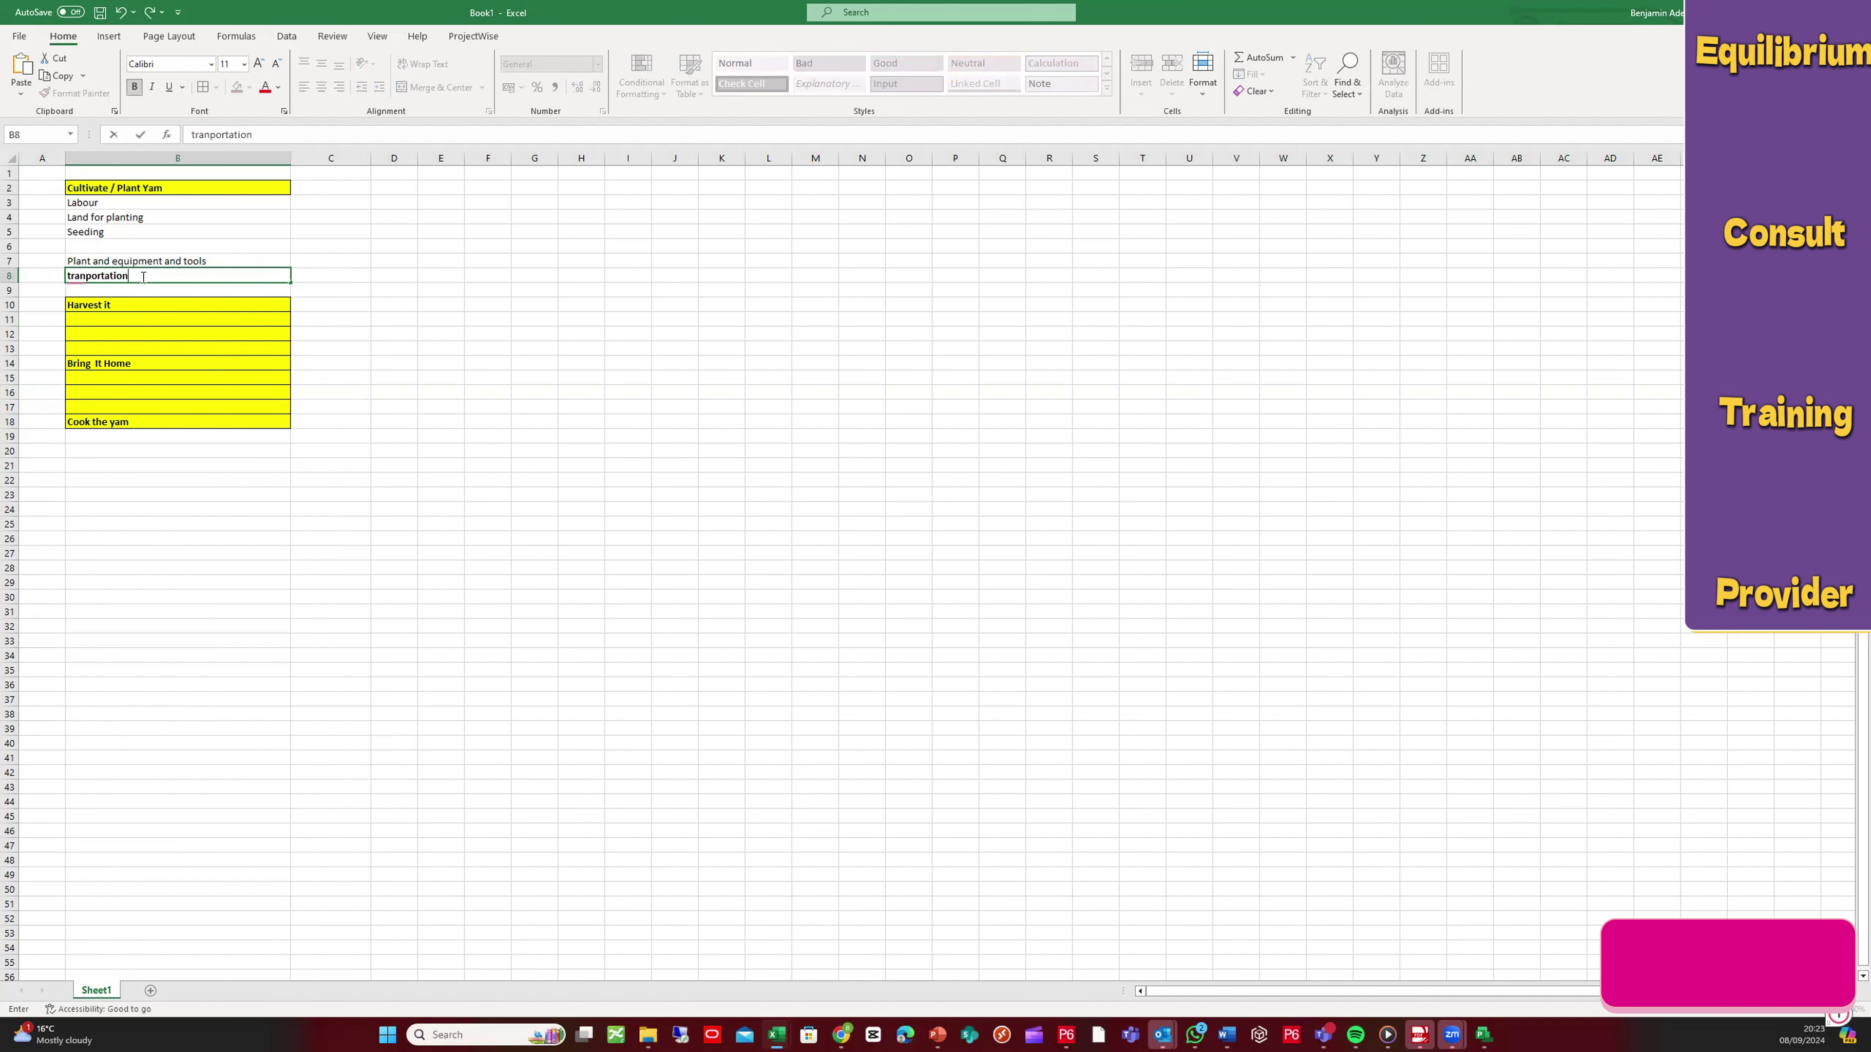
text(n)
key(ctrl+Return)
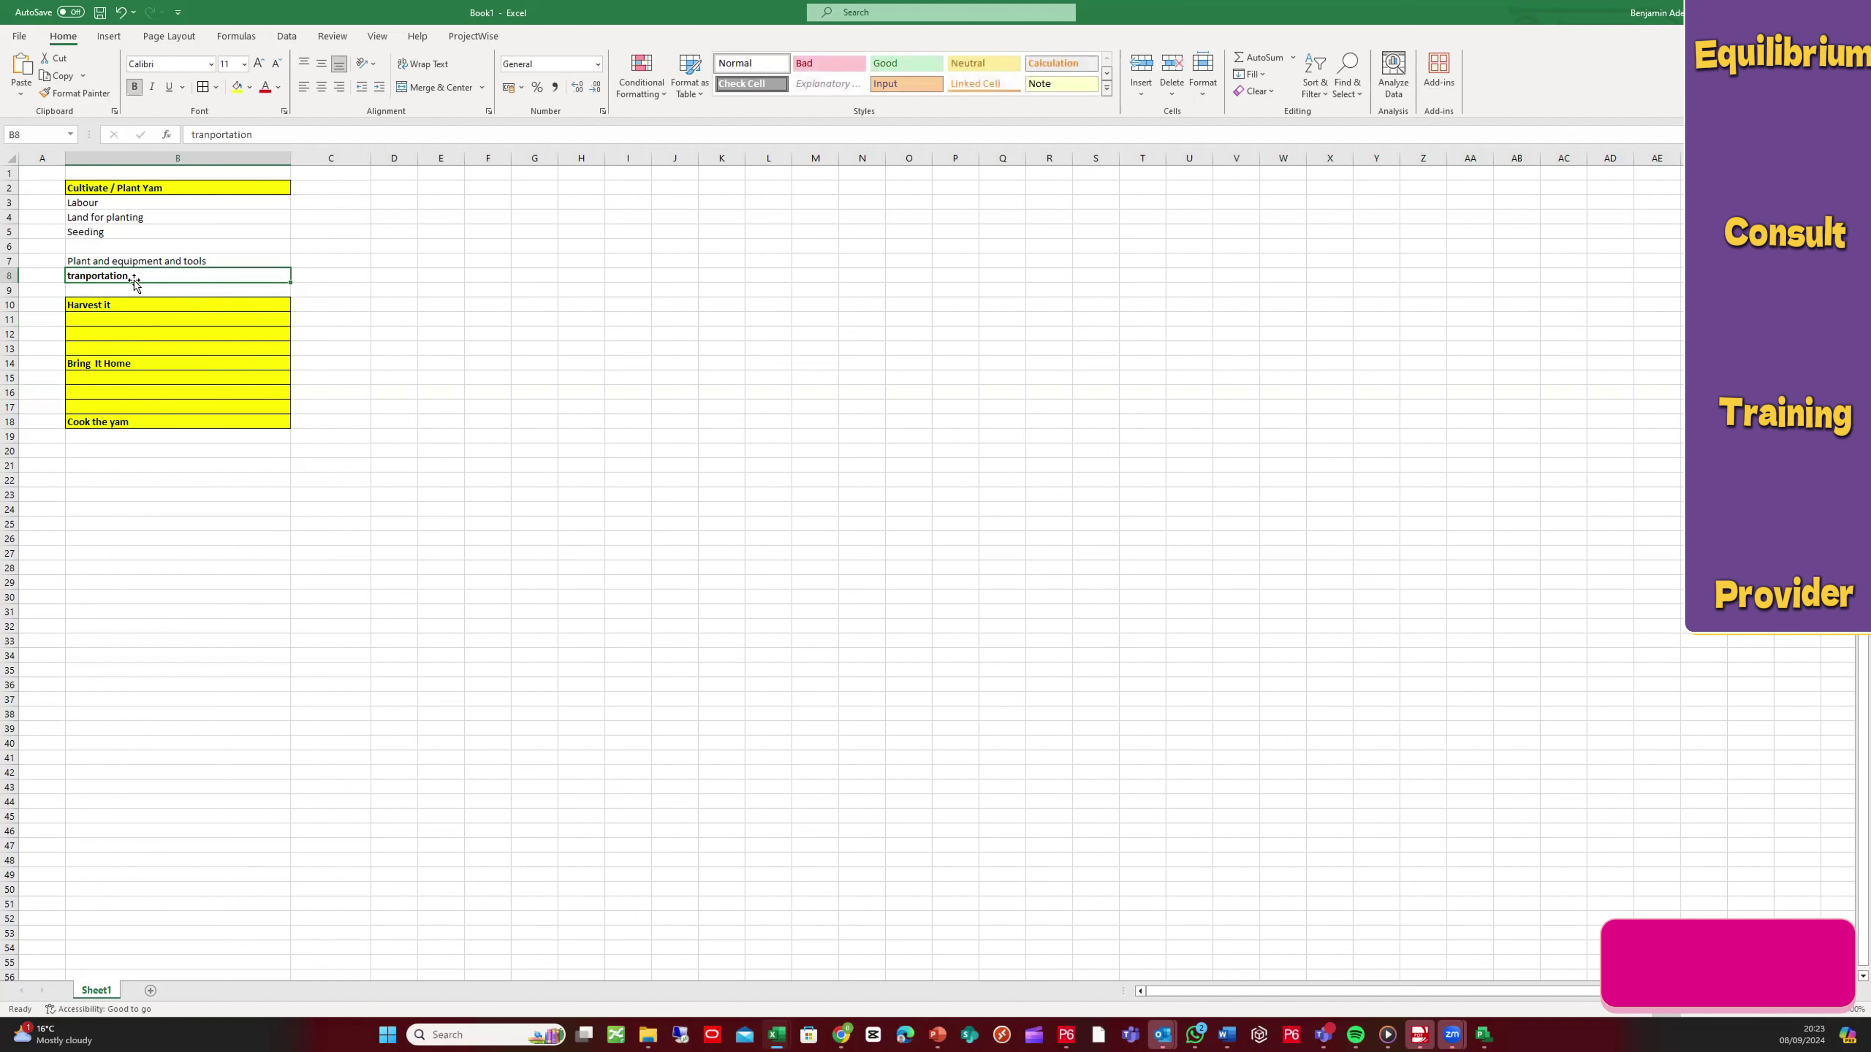
click(134, 86)
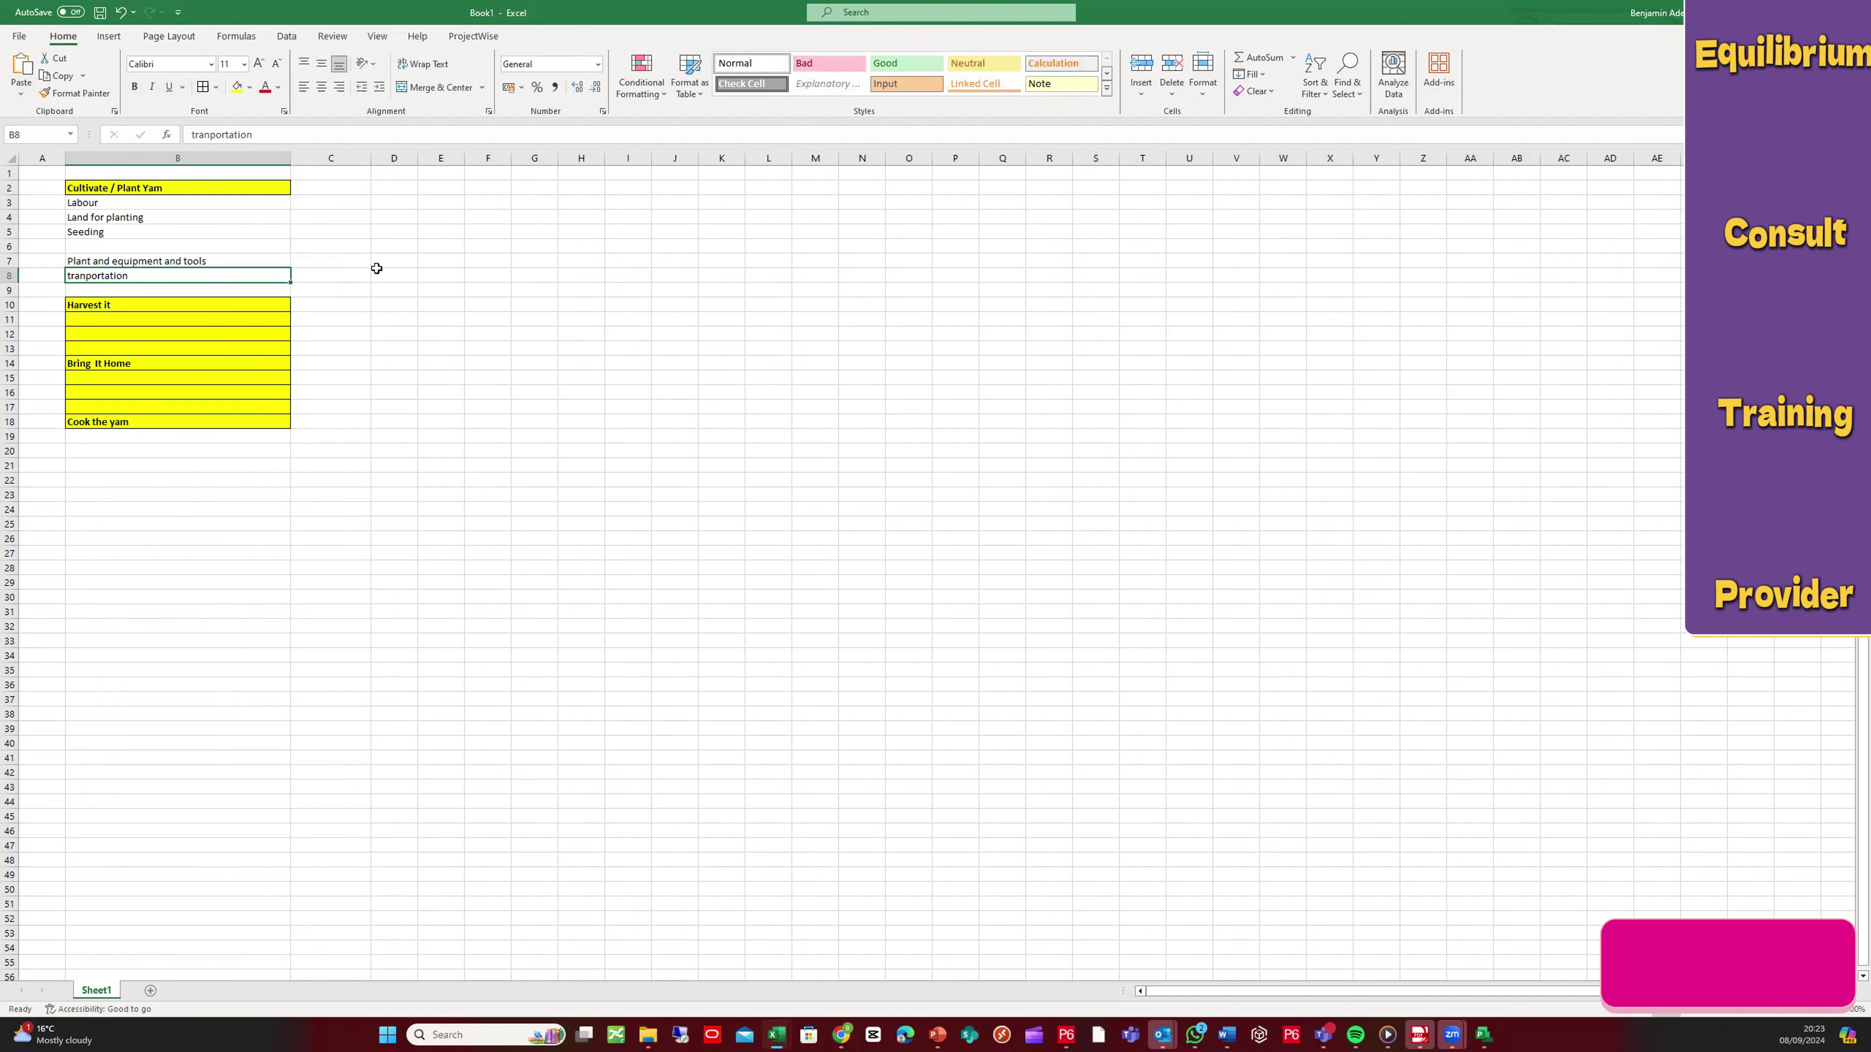
Step: Narrow column B slightly and delete the empty row 6 between Seeding and Plant and equipment and tools
click(358, 291)
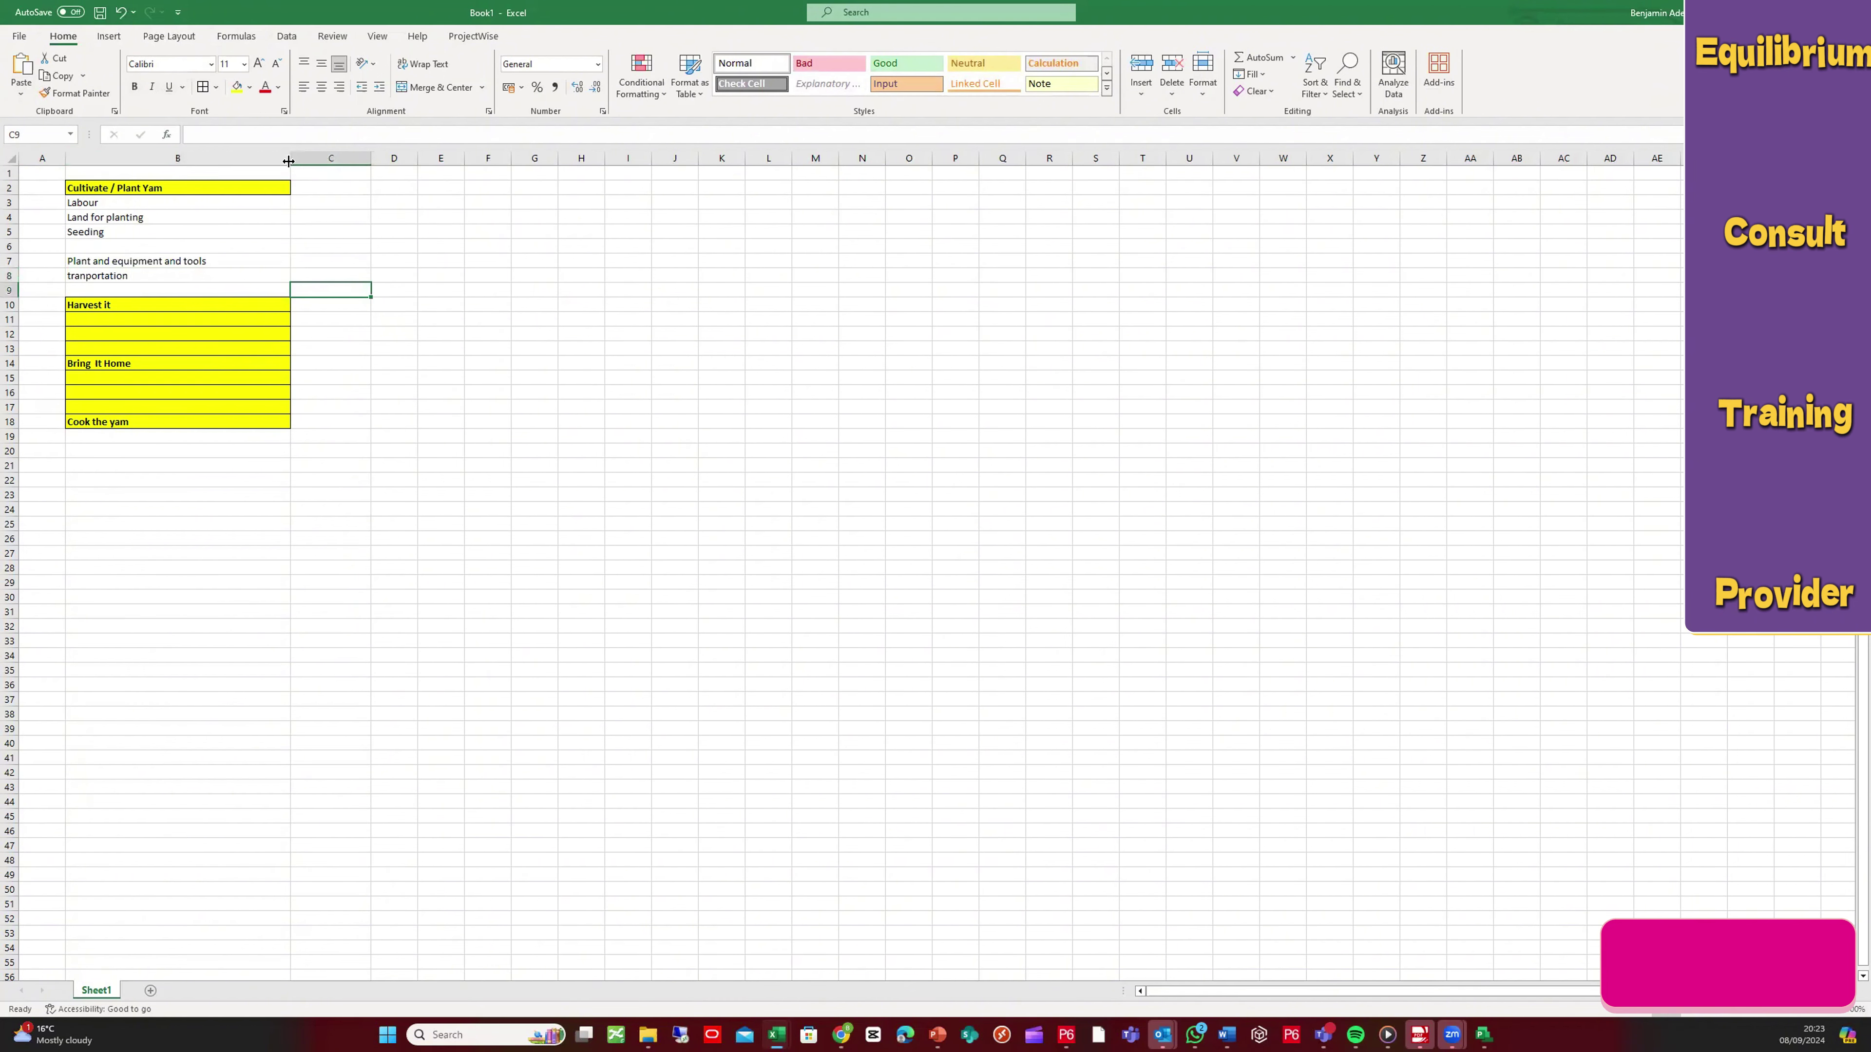
drag(289, 162, 280, 161)
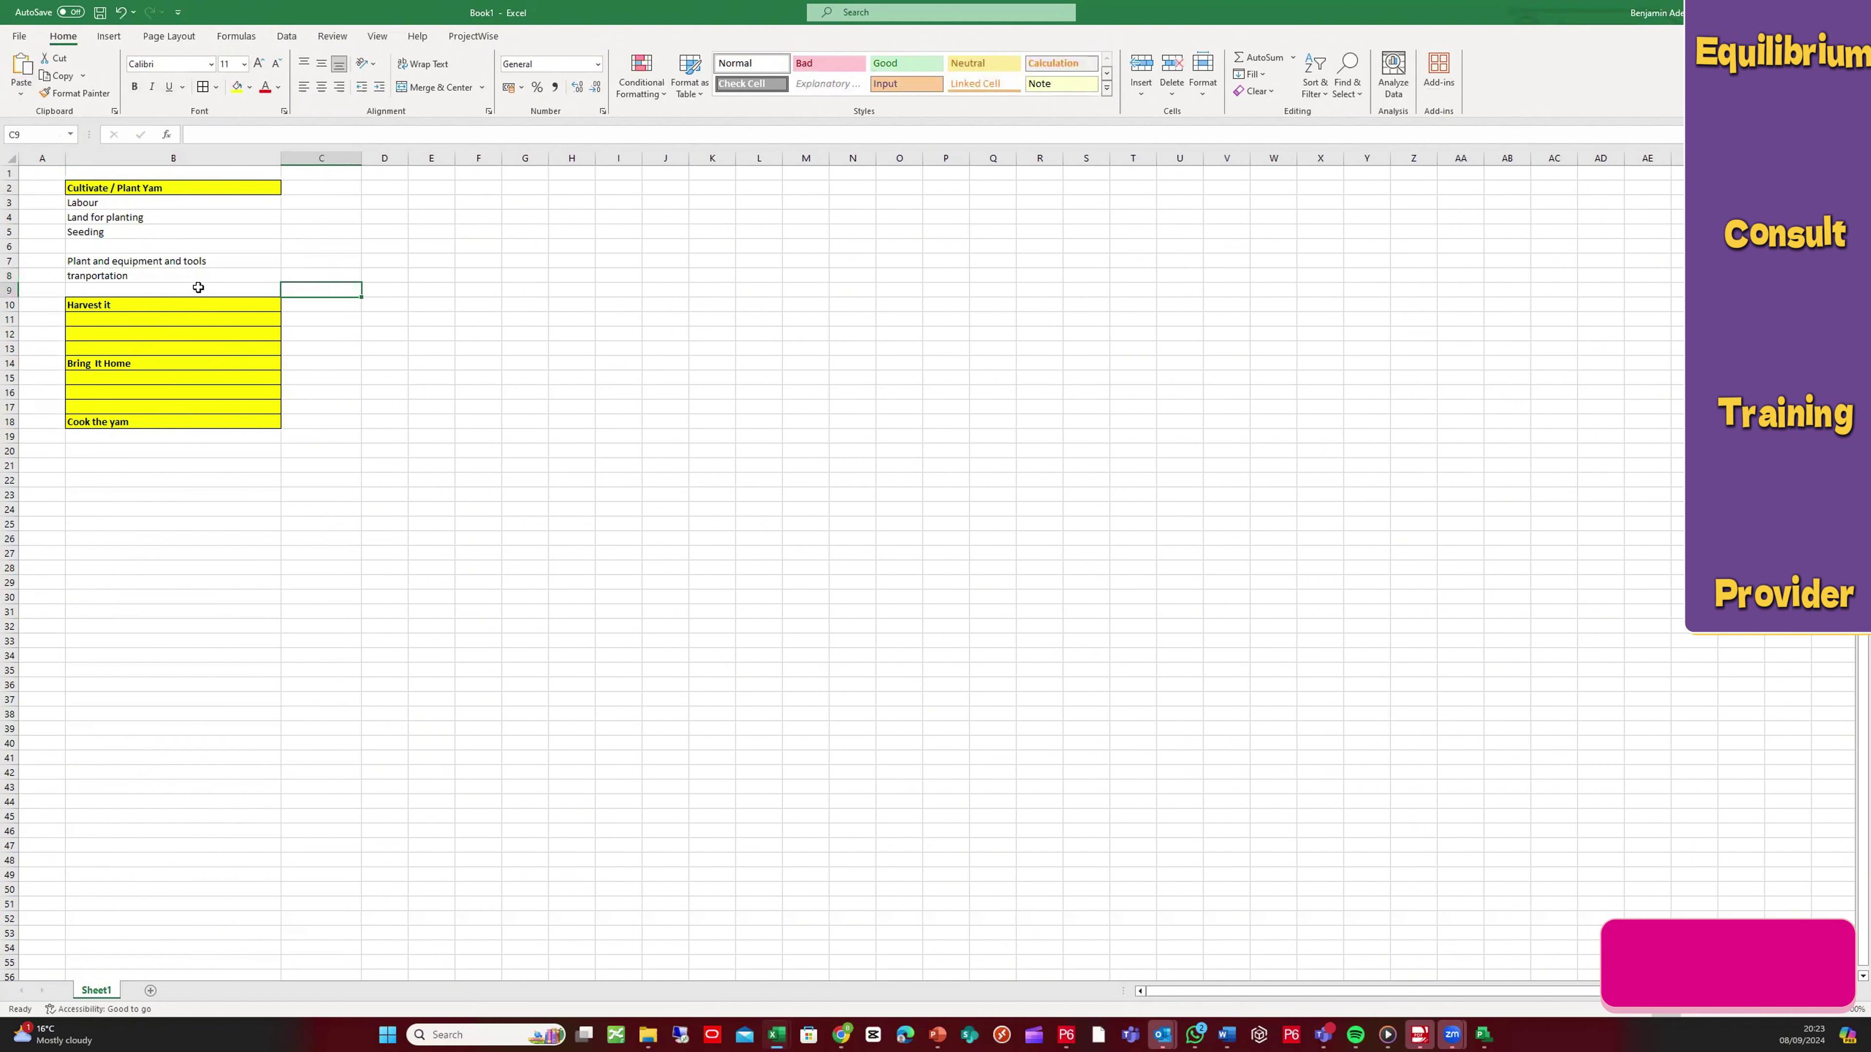
click(11, 246)
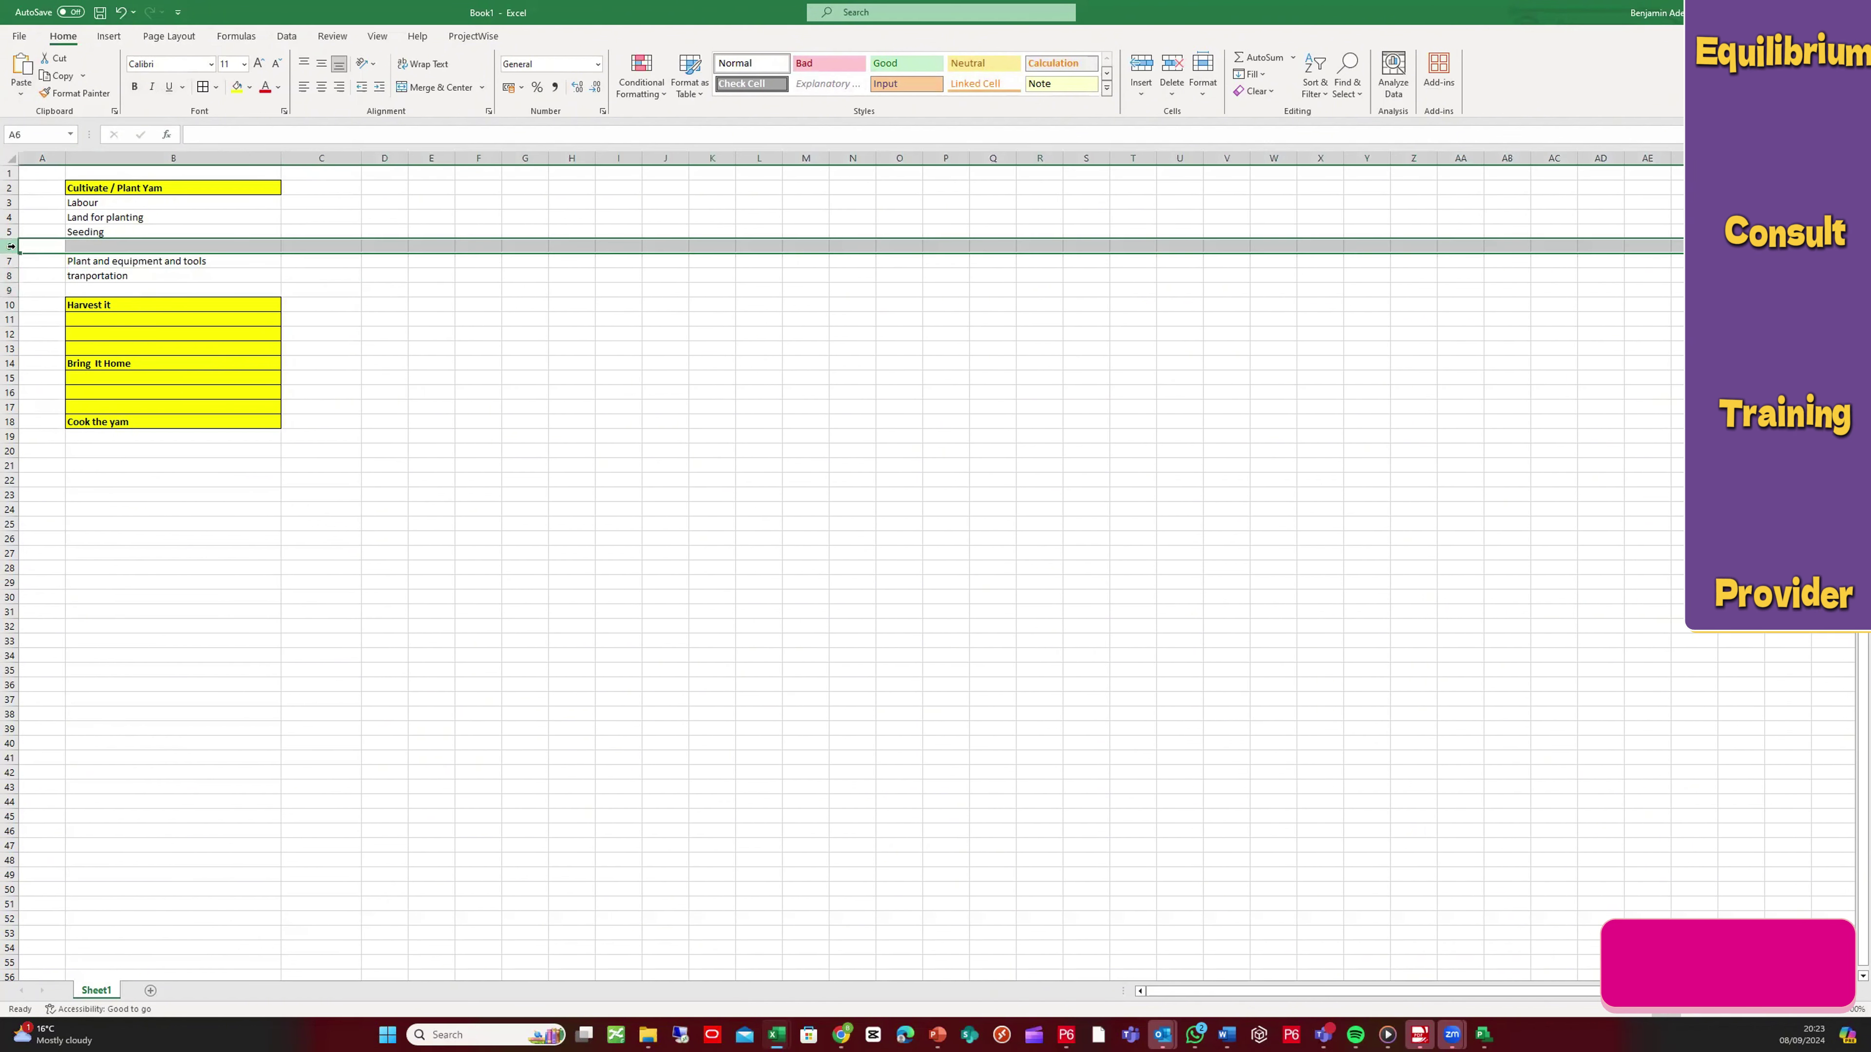
right_click(9, 247)
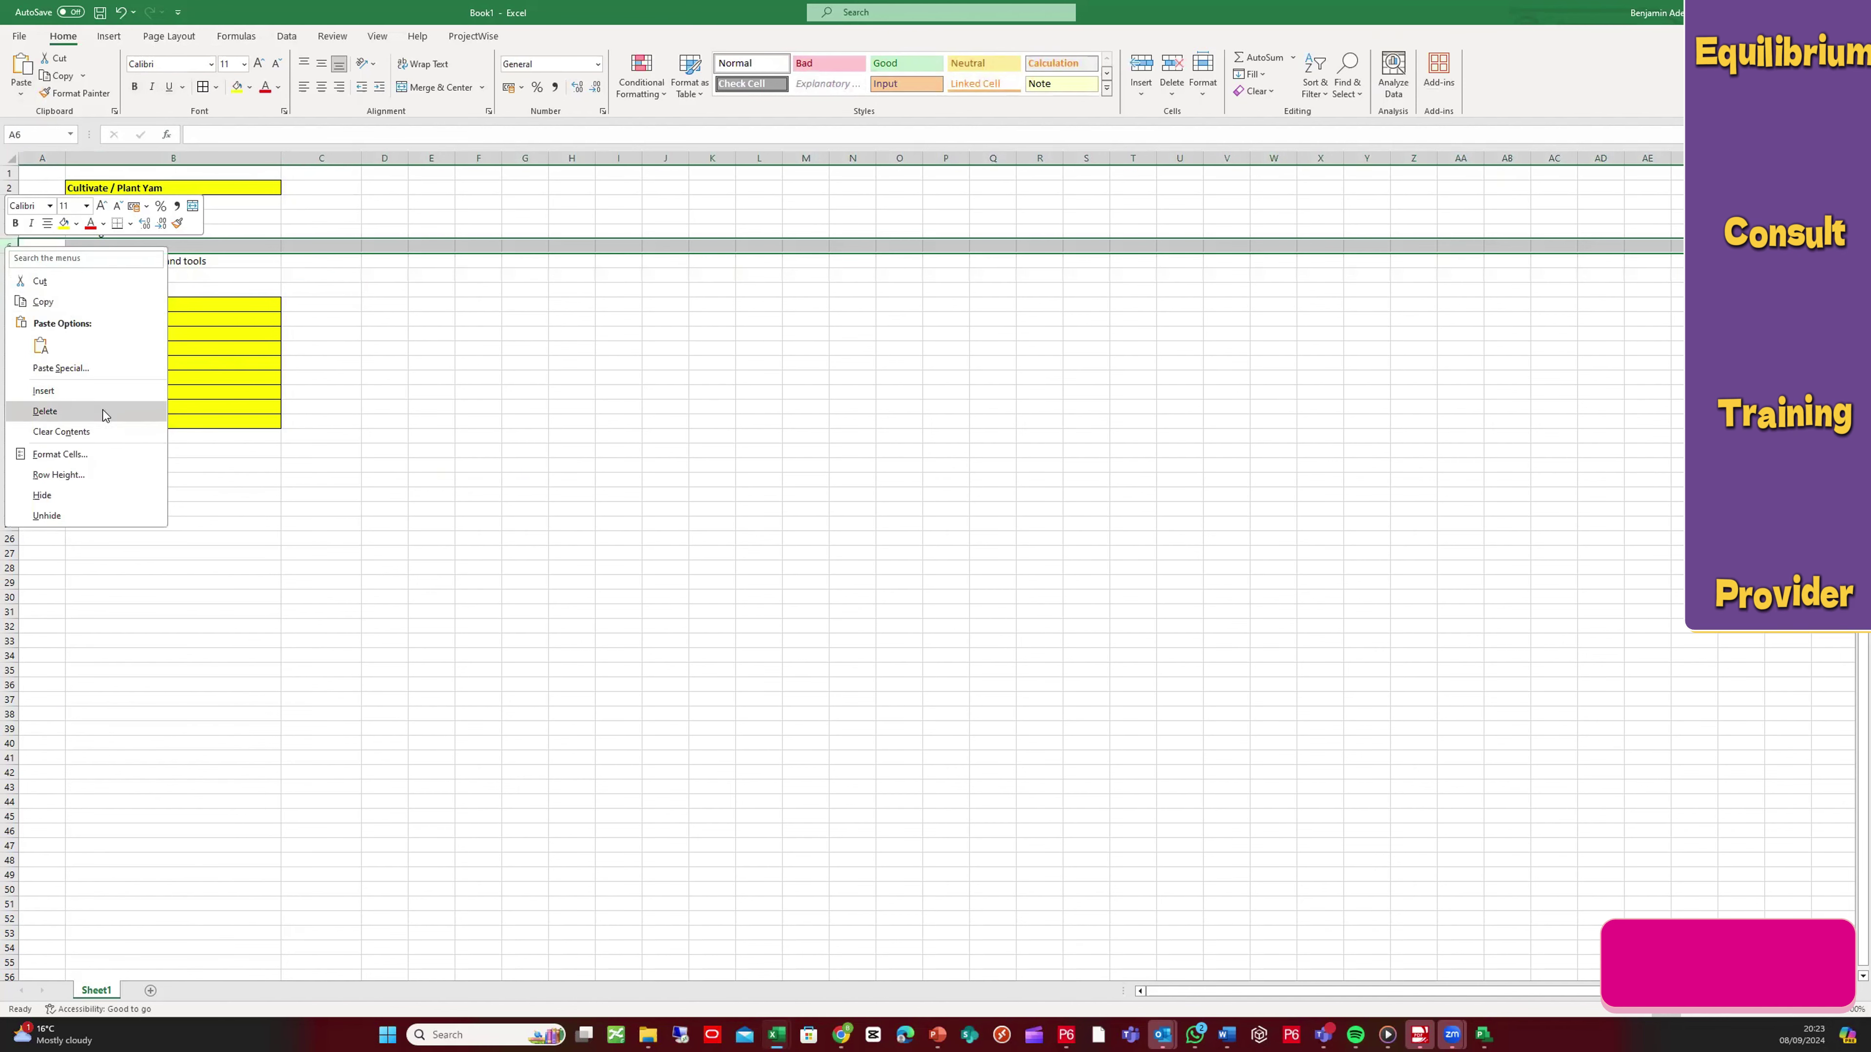
click(45, 411)
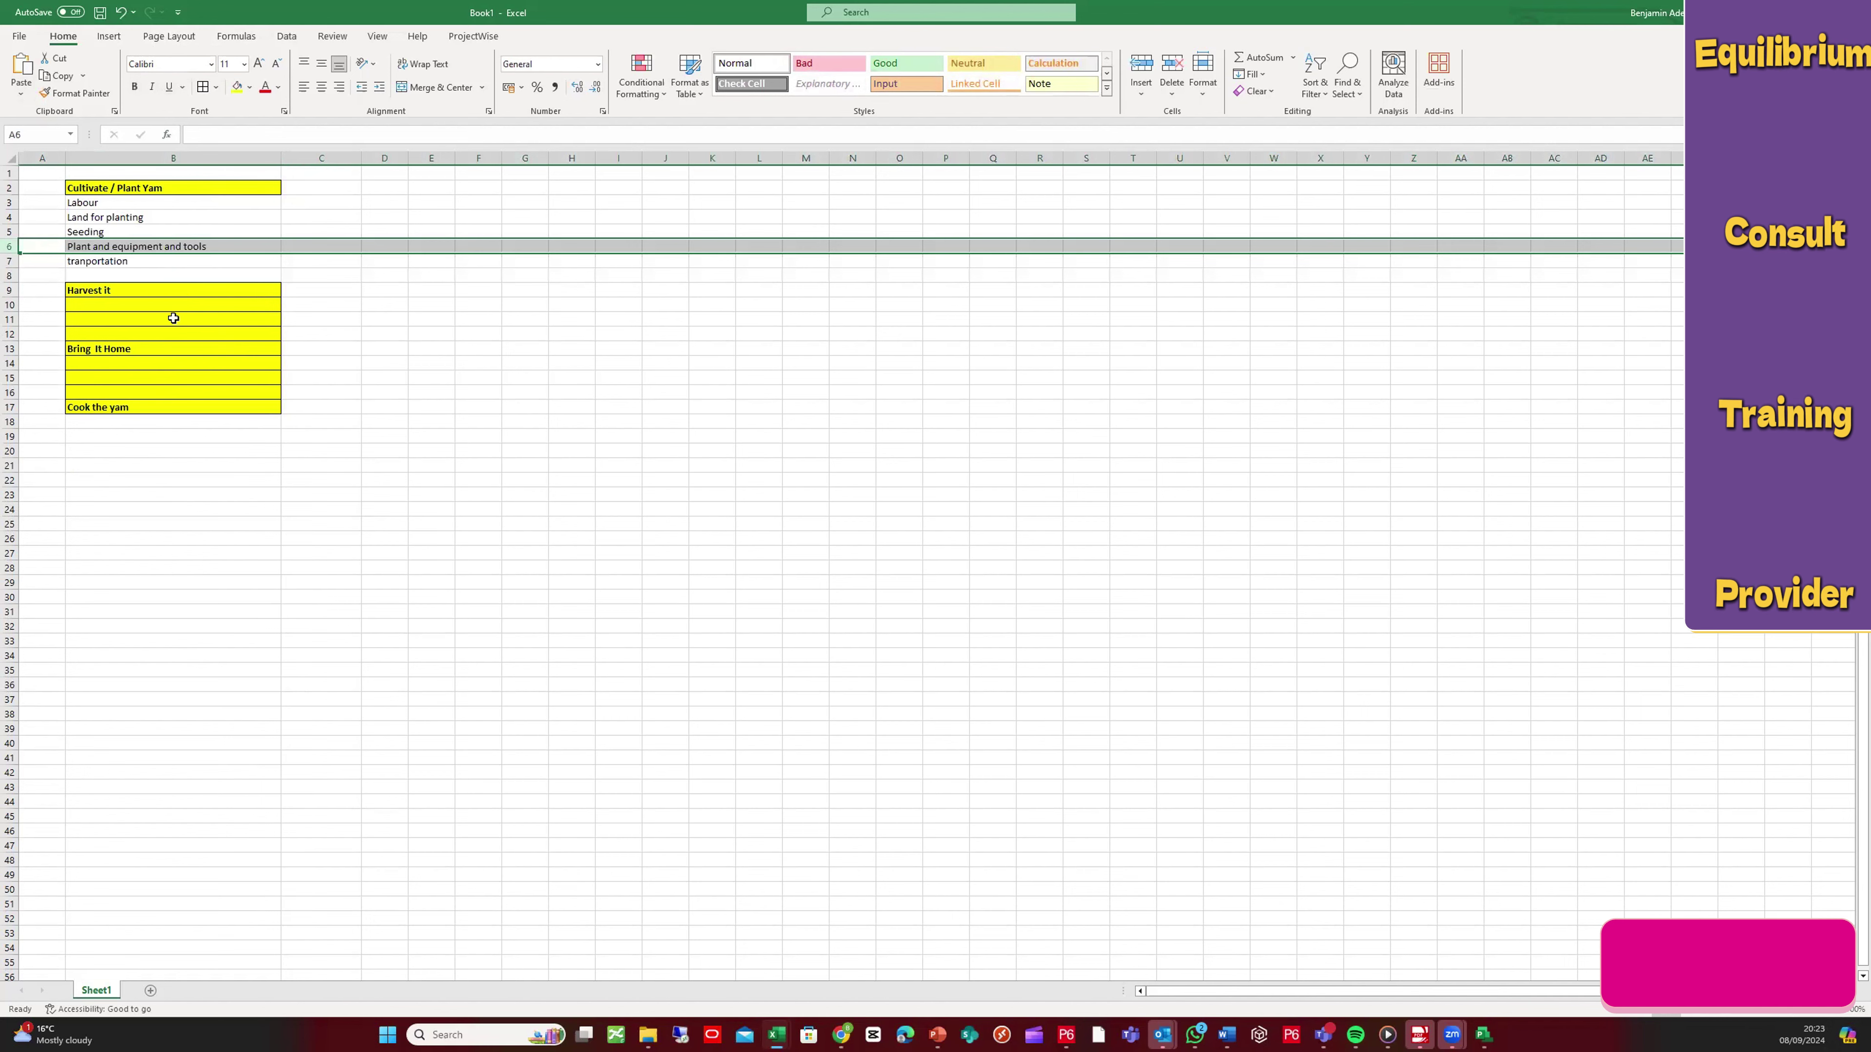
Step: Remove the yellow fill from the blank cells B10:B12 under Harvest it and B14:B16 under Bring It Home
drag(130, 305, 128, 328)
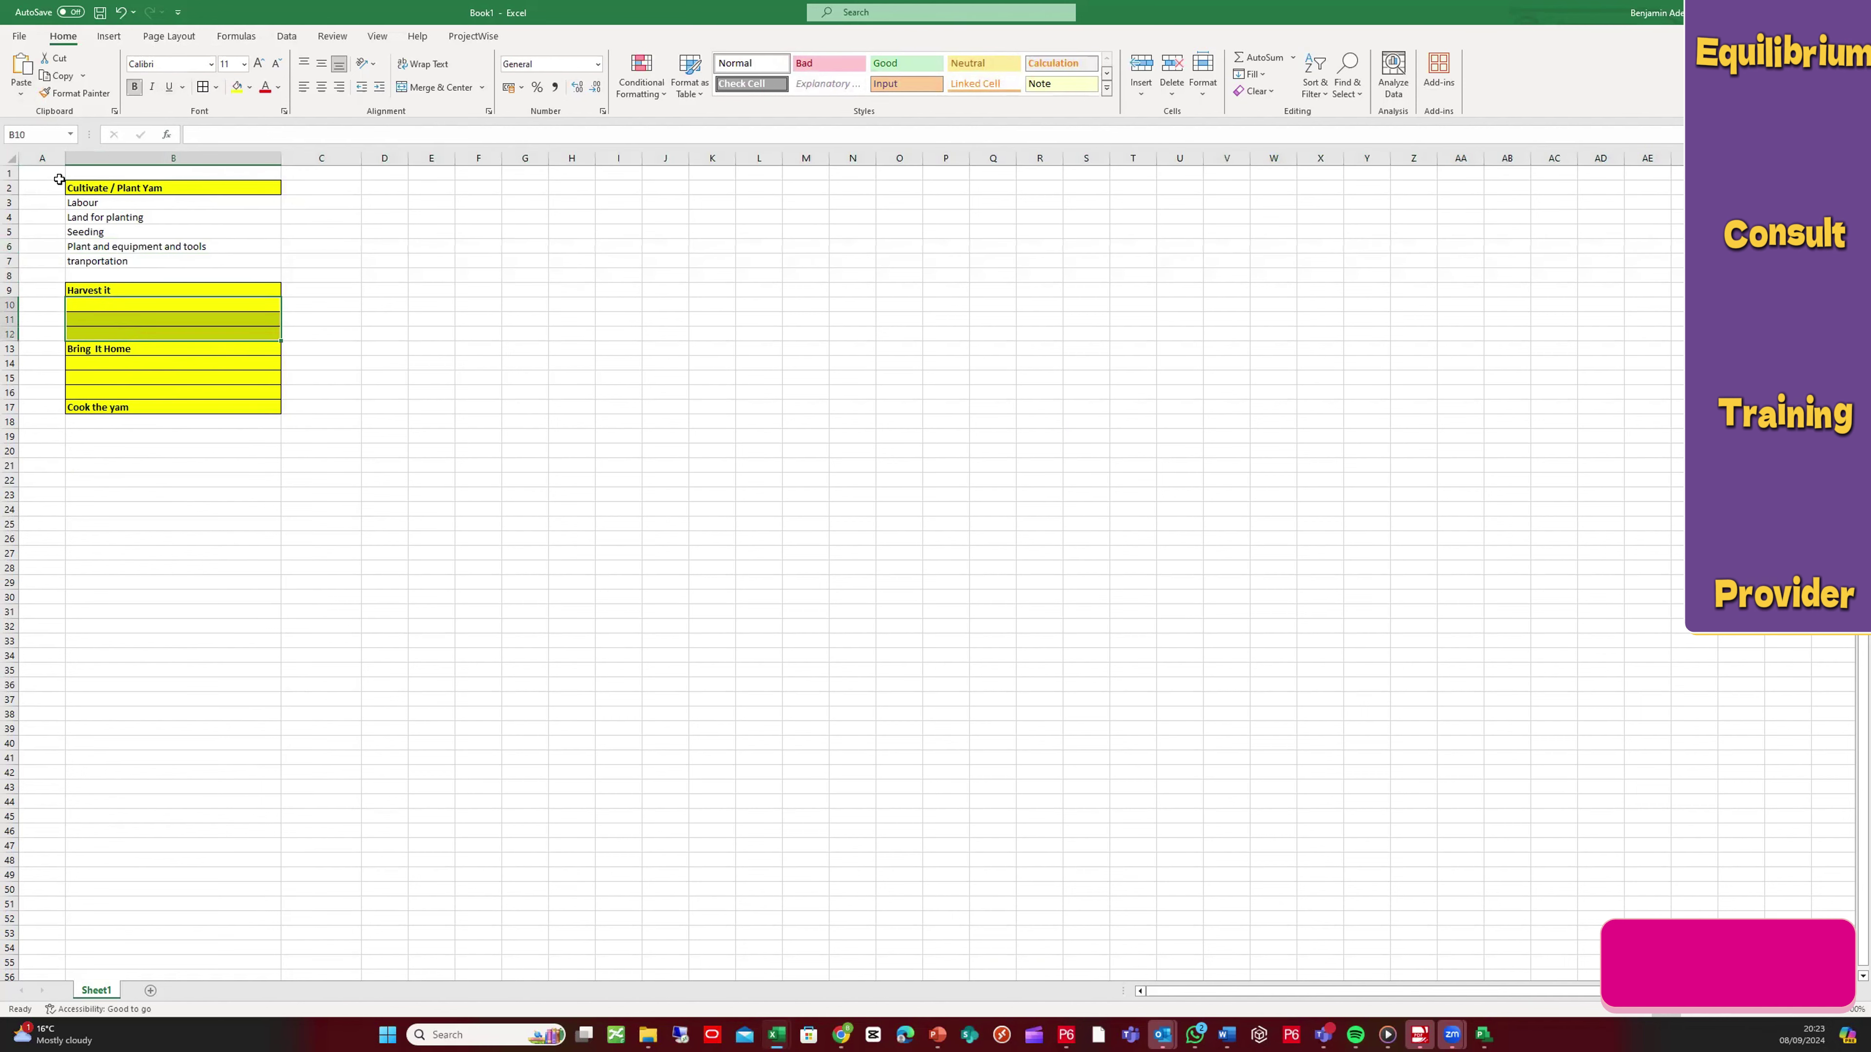
click(250, 86)
click(257, 249)
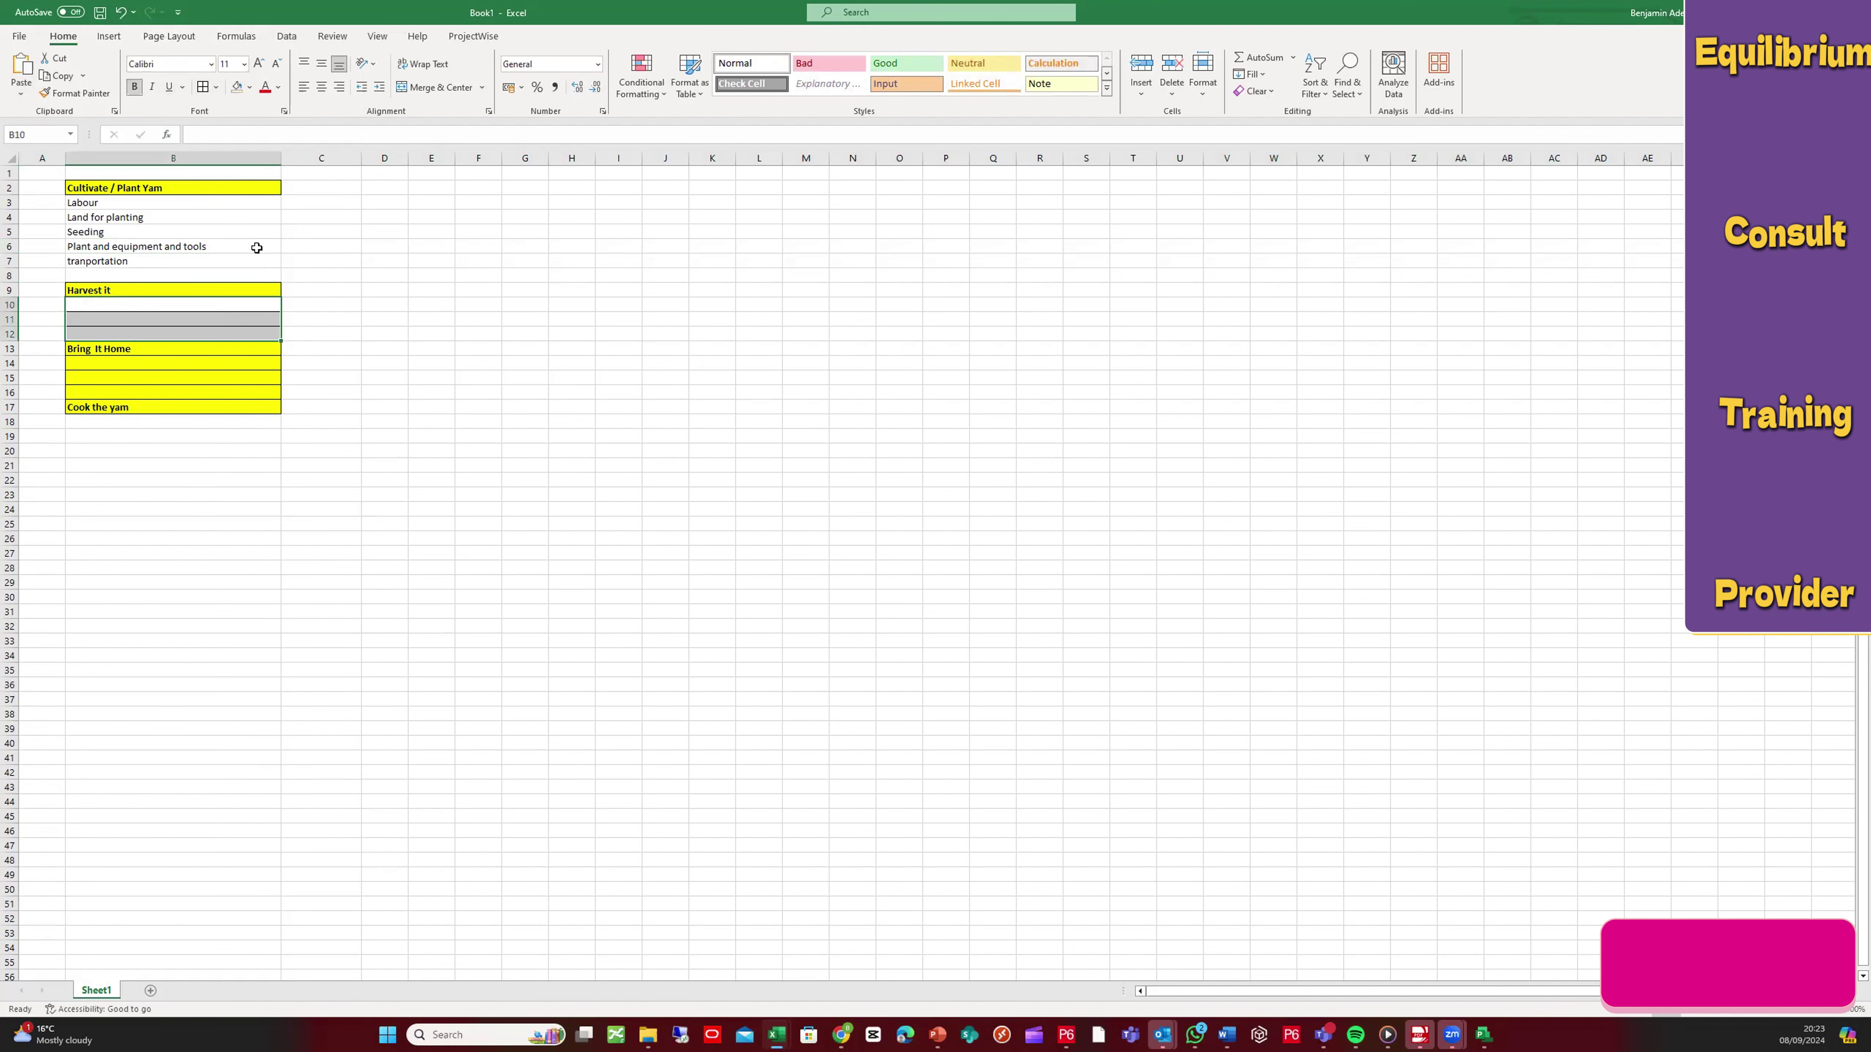
click(201, 375)
click(201, 365)
drag(201, 365, 194, 391)
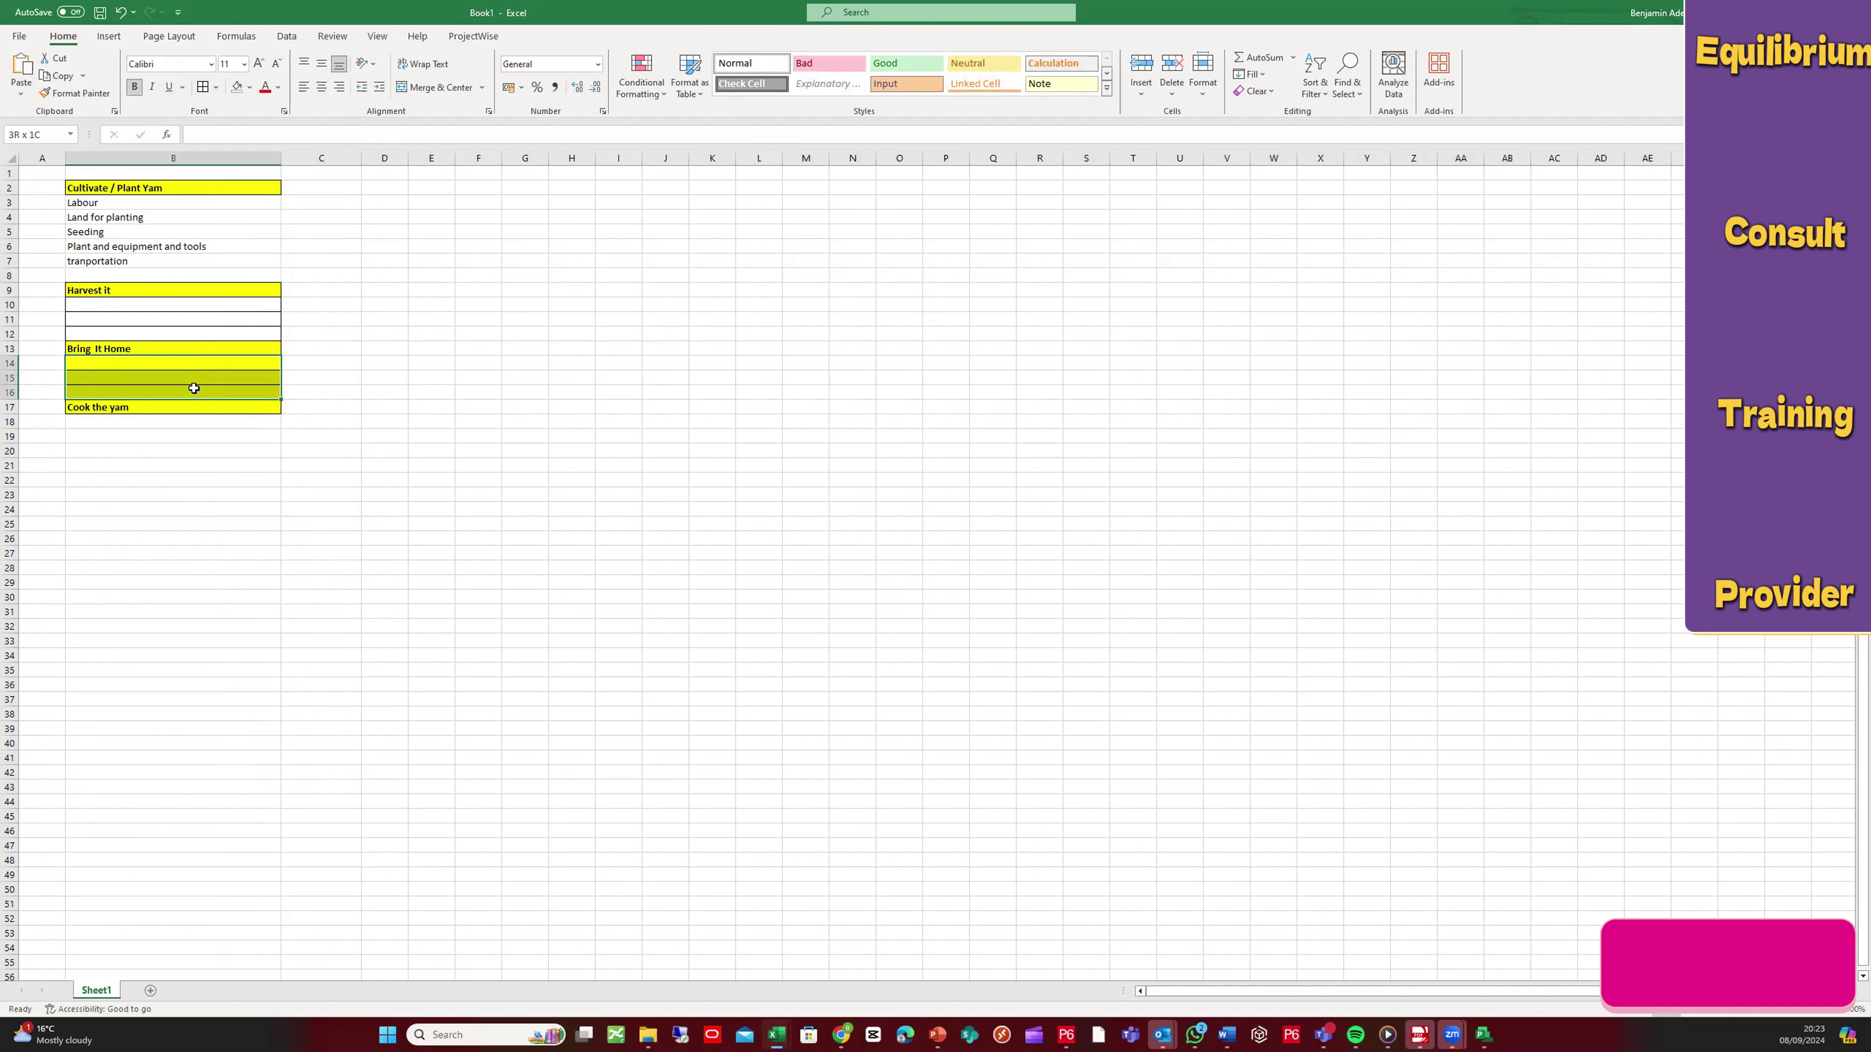
click(238, 94)
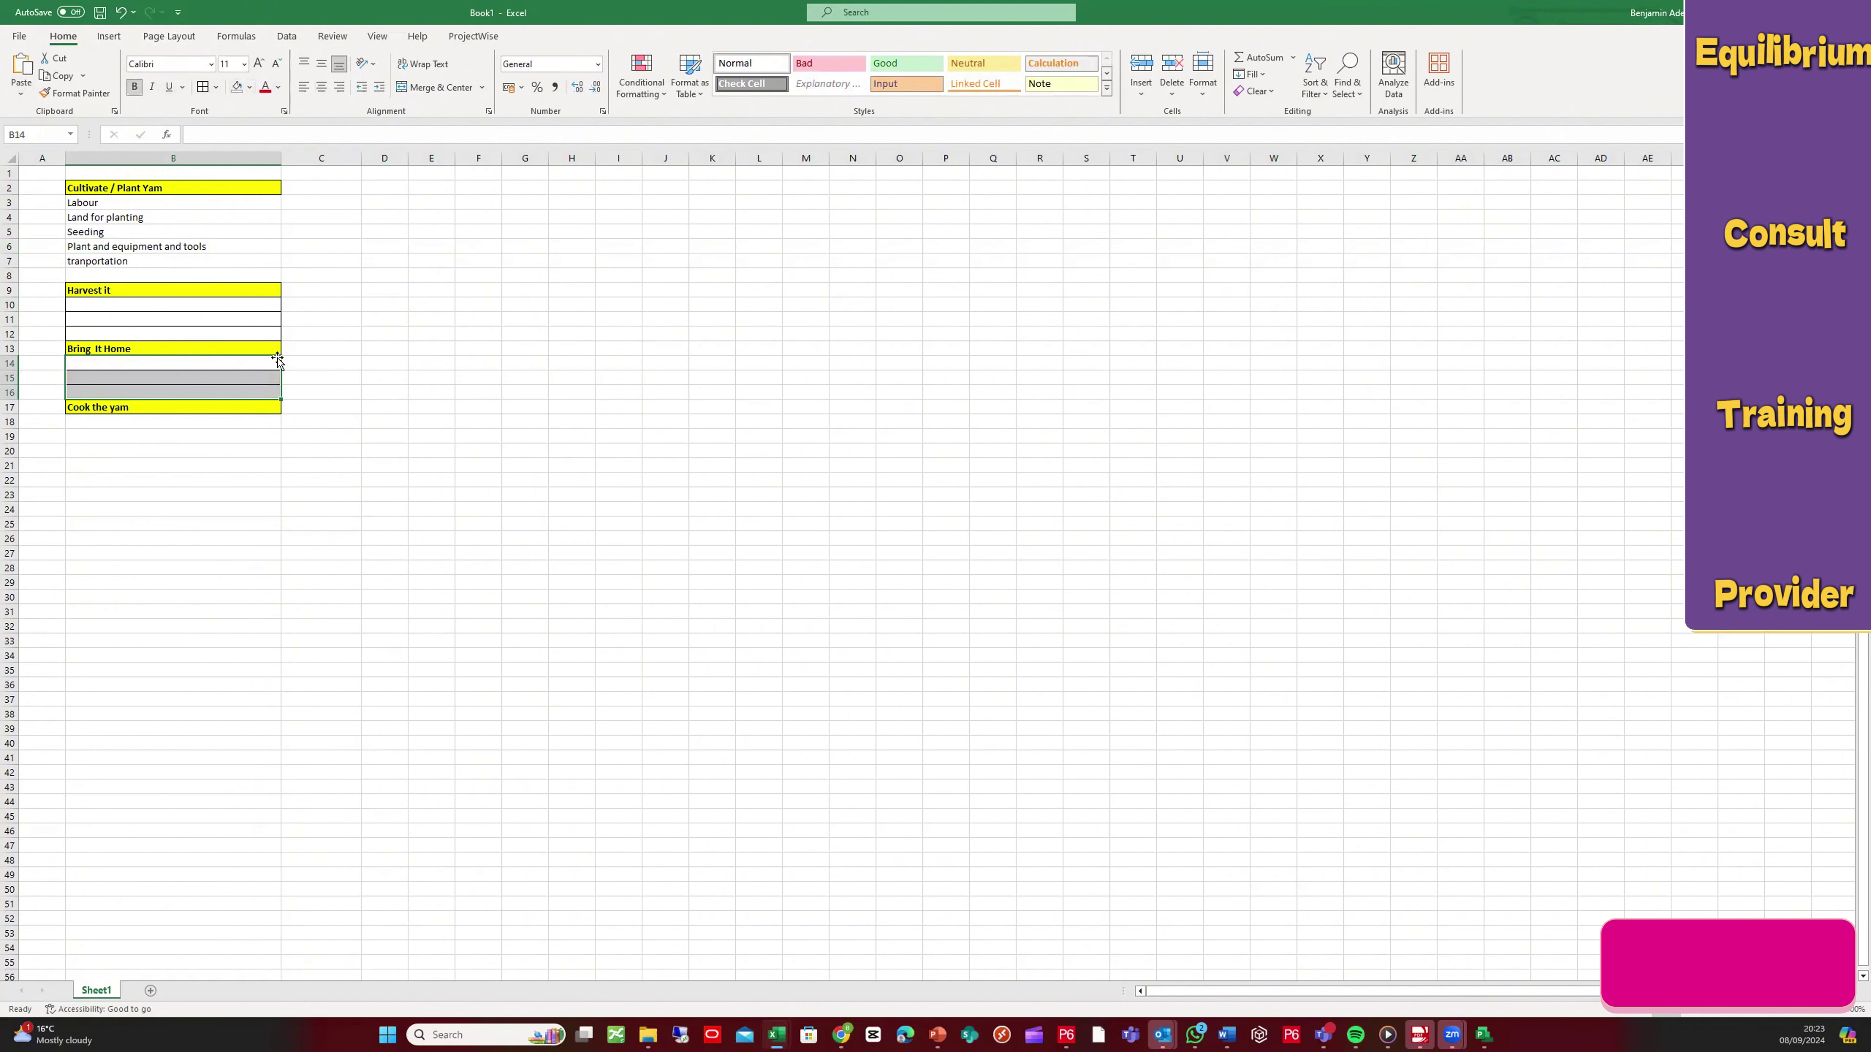
Step: Enter "Machinaries /" in B10 and "Storage" in B11 under the Harvest it heading
click(92, 304)
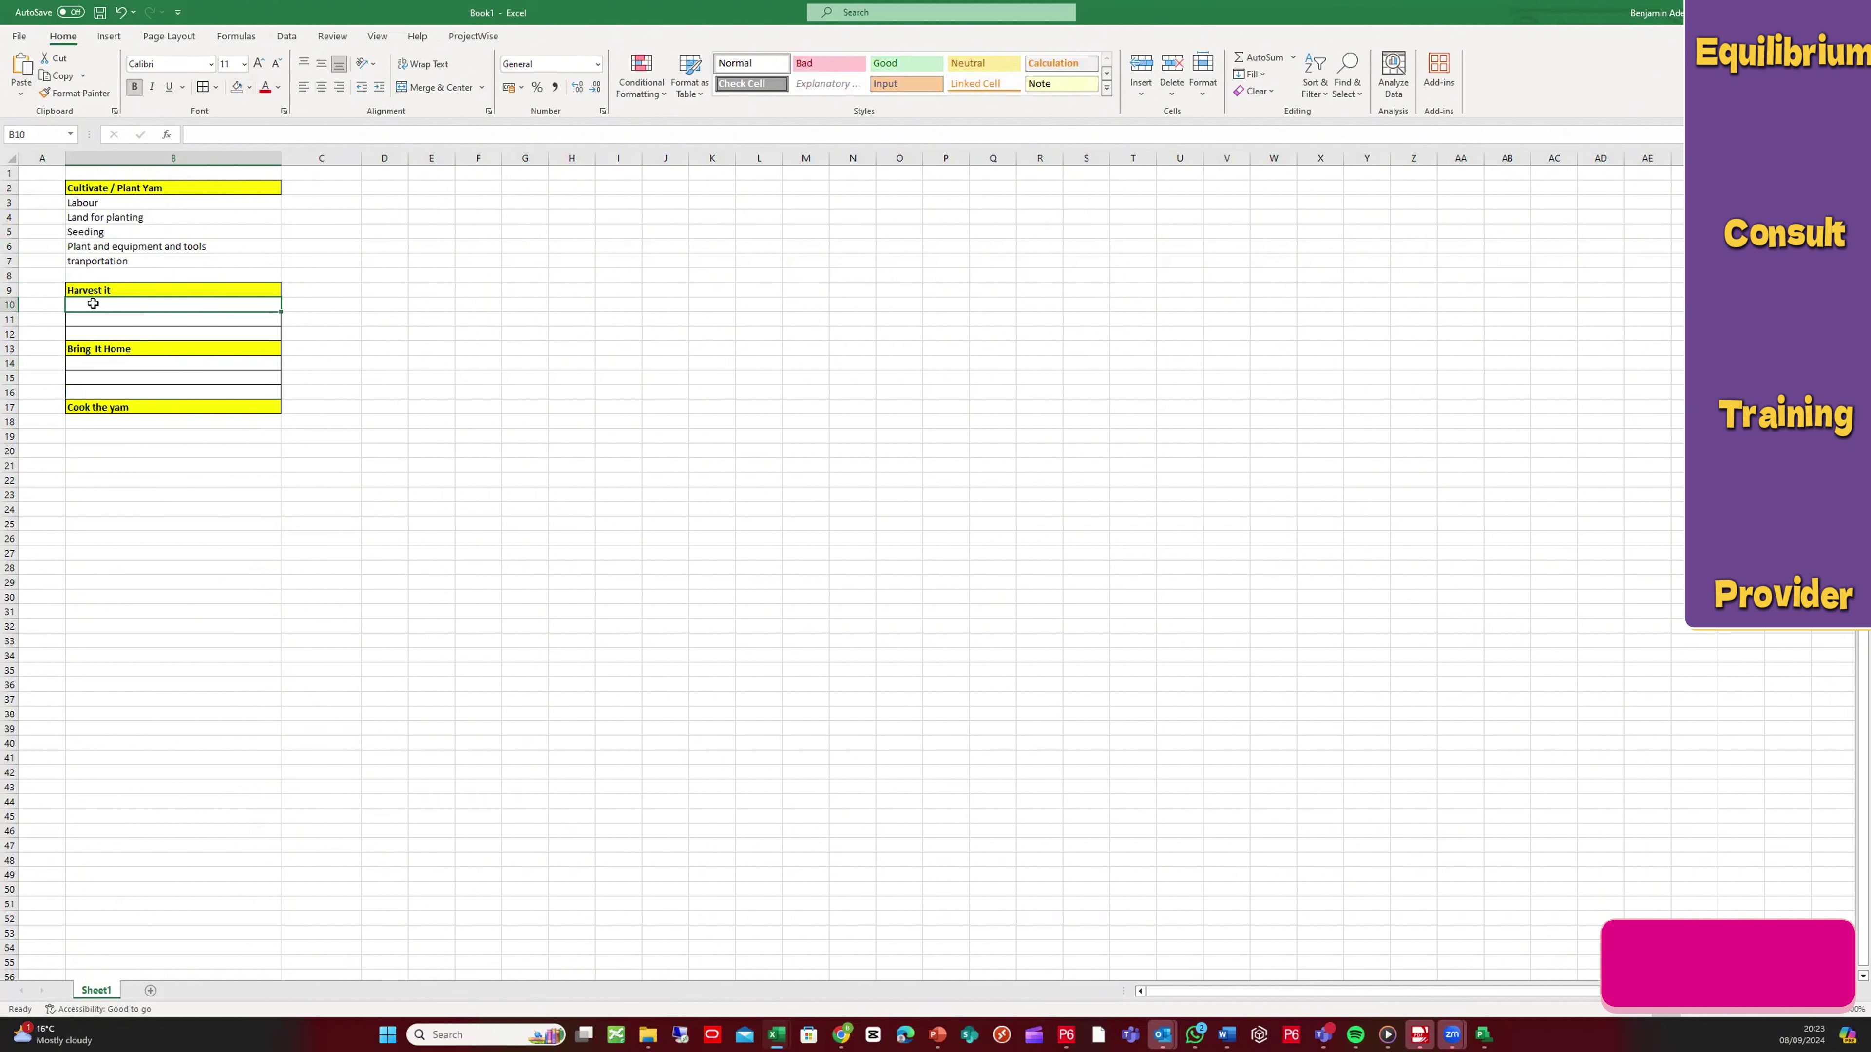
text(Machinaries)
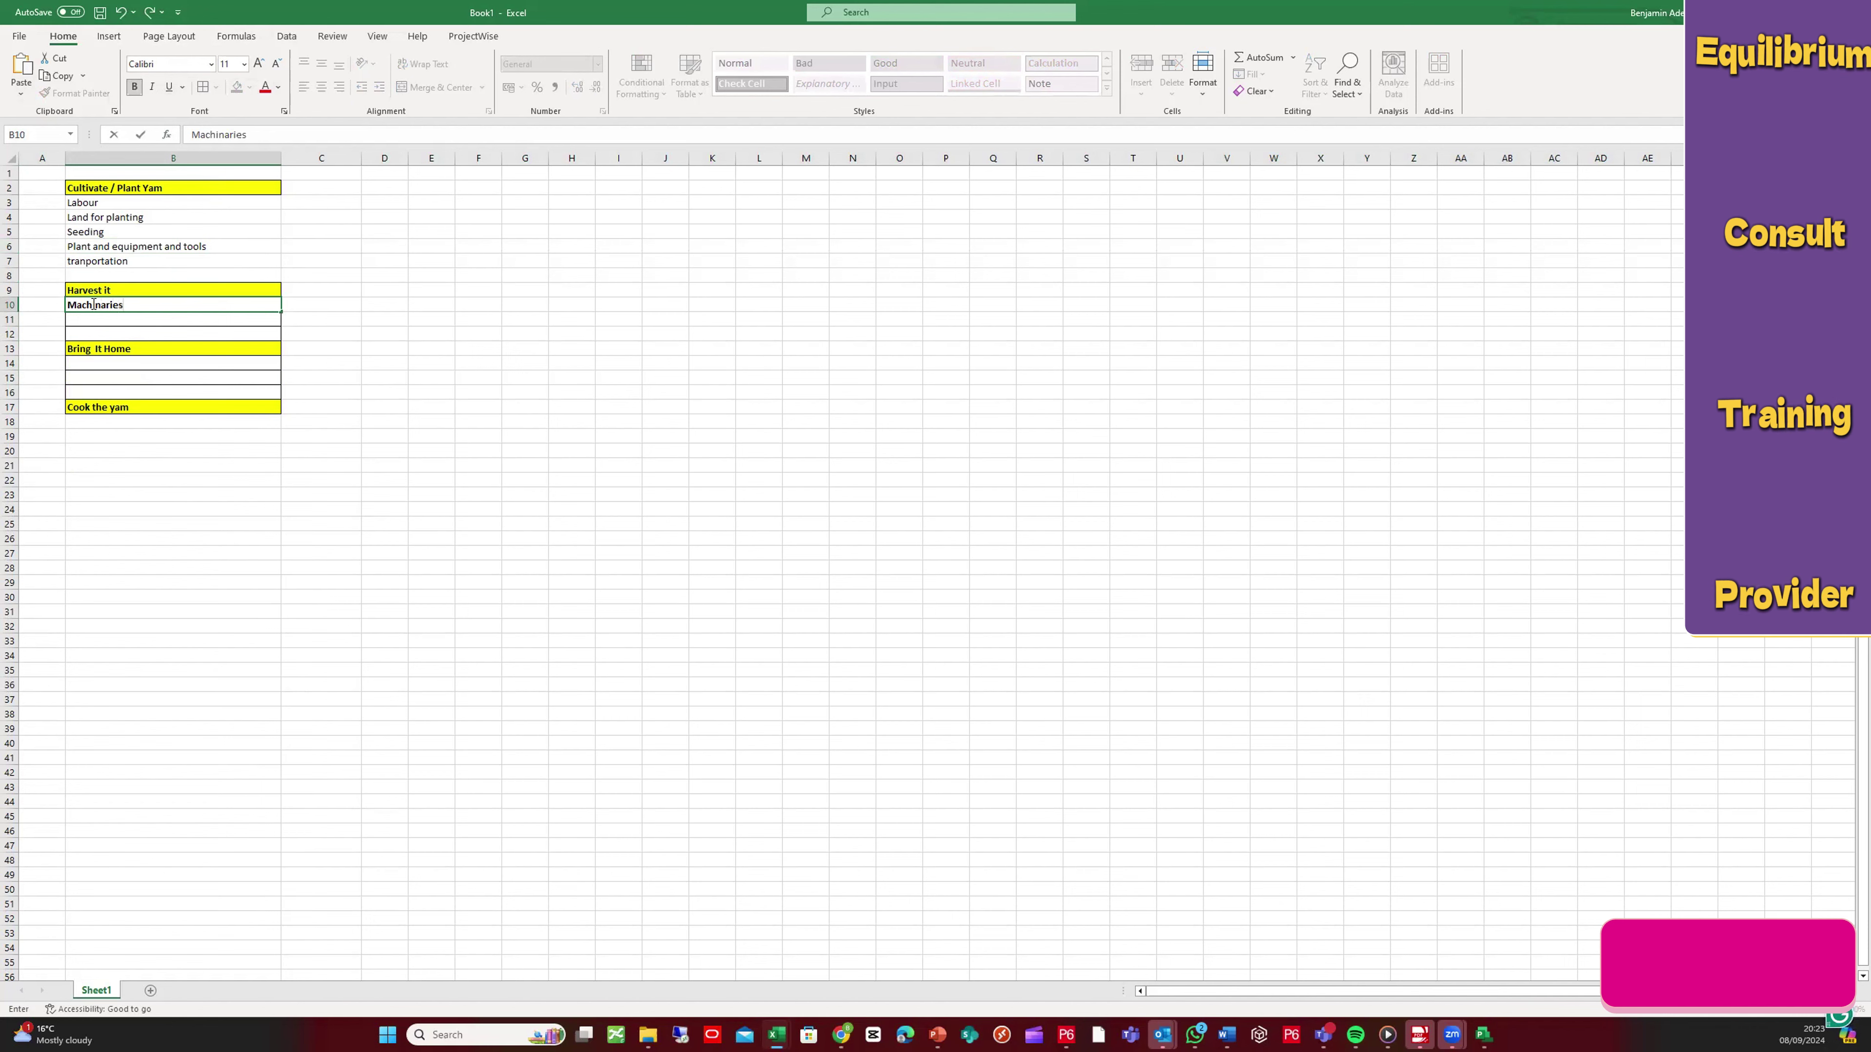
key(Return)
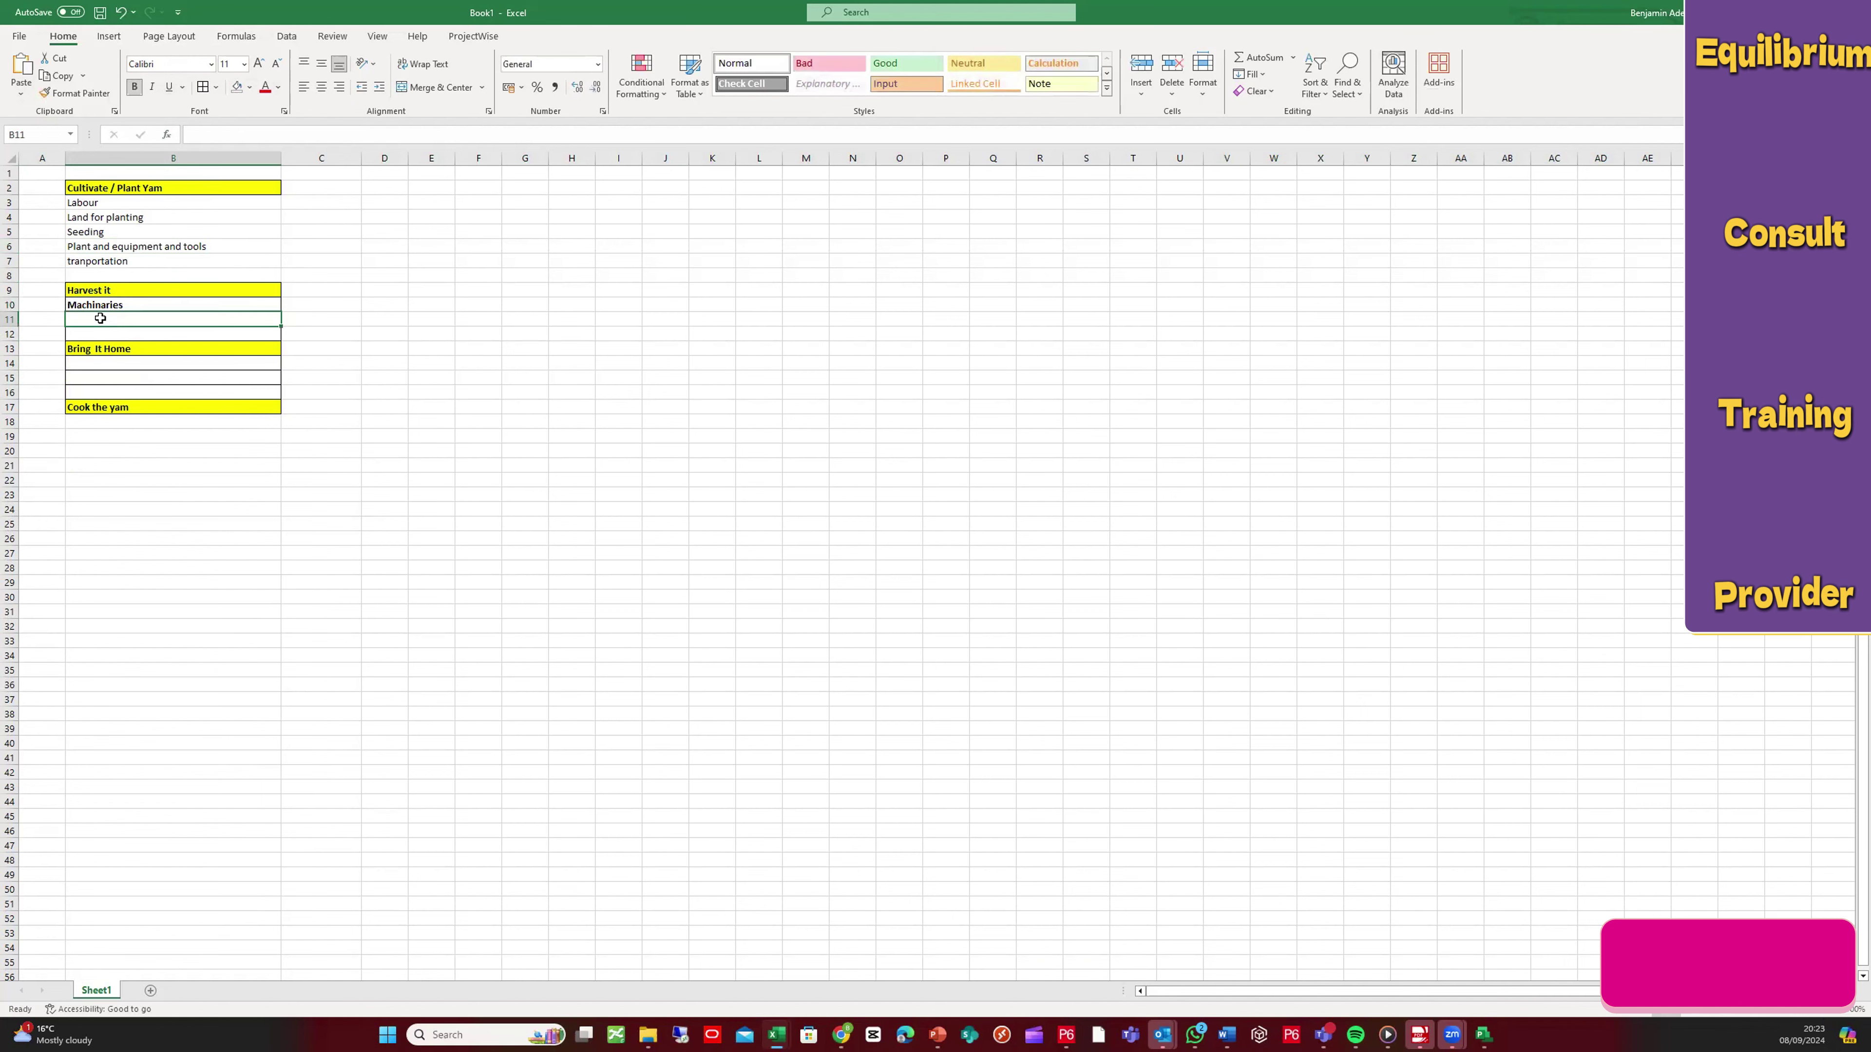
double_click(127, 306)
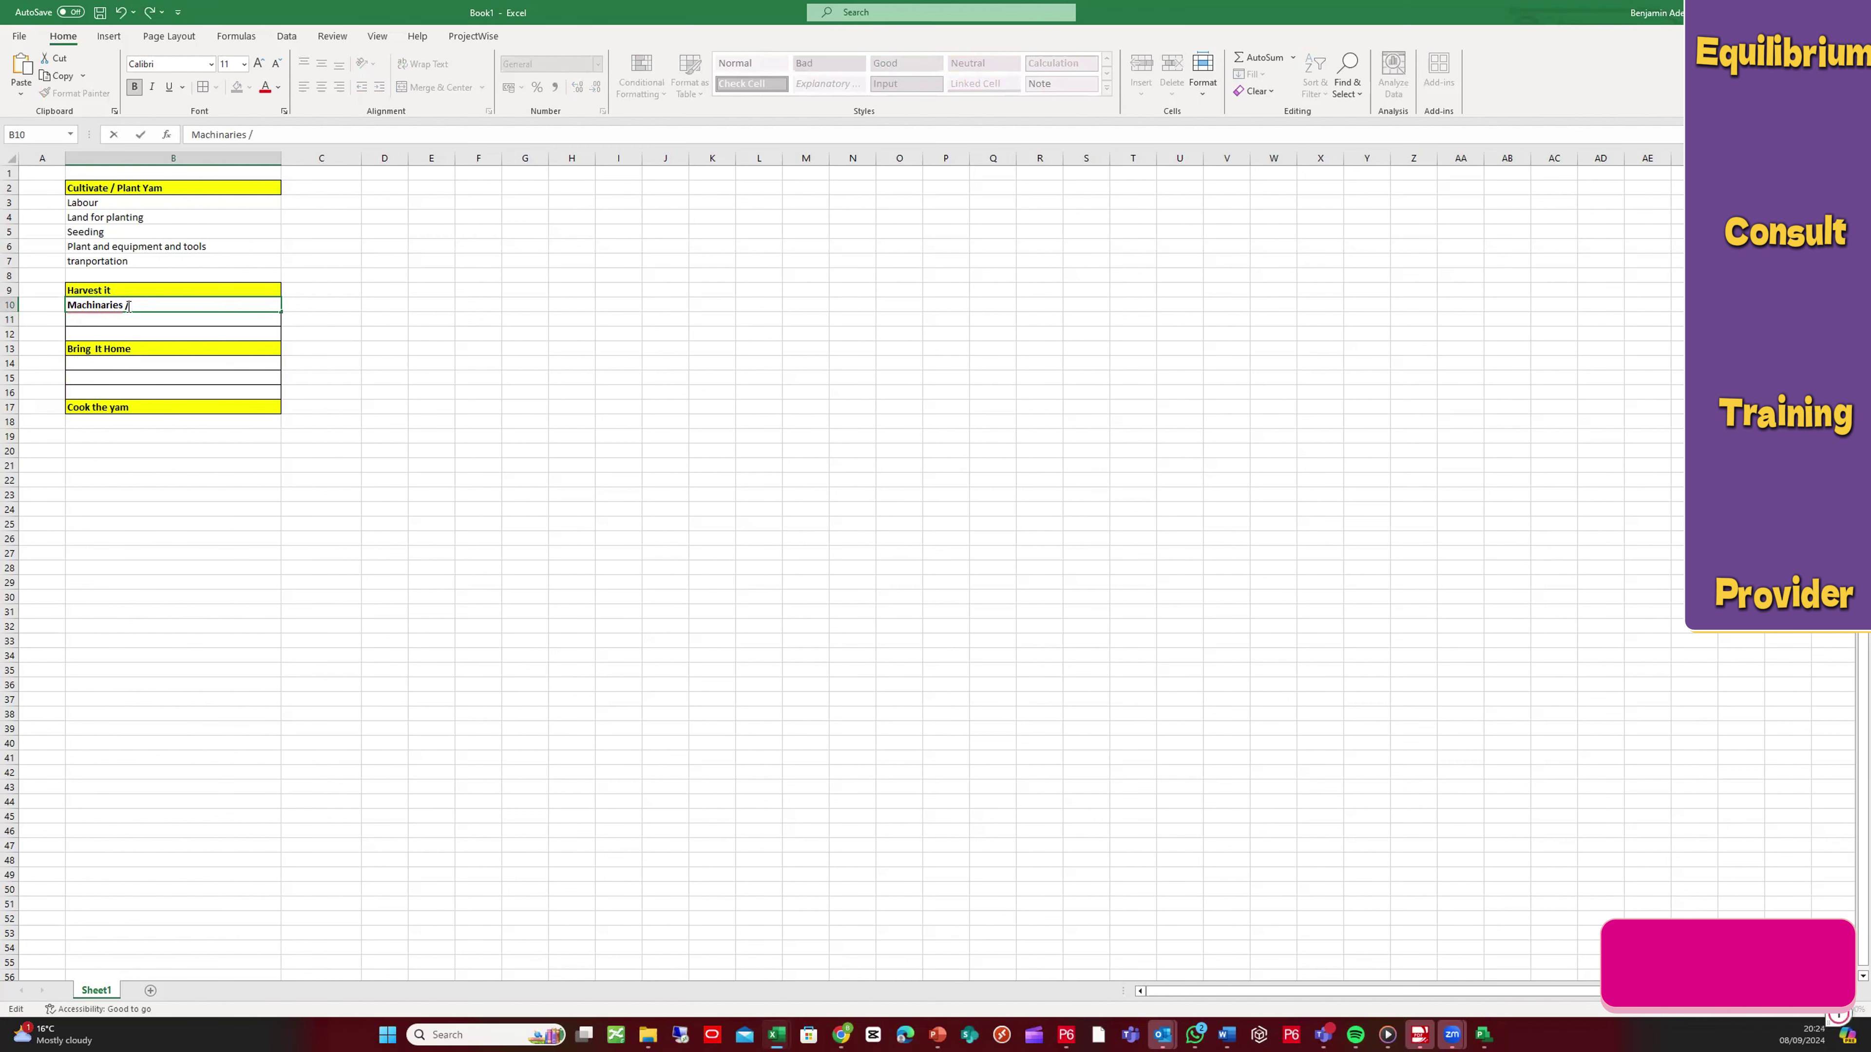
click(113, 321)
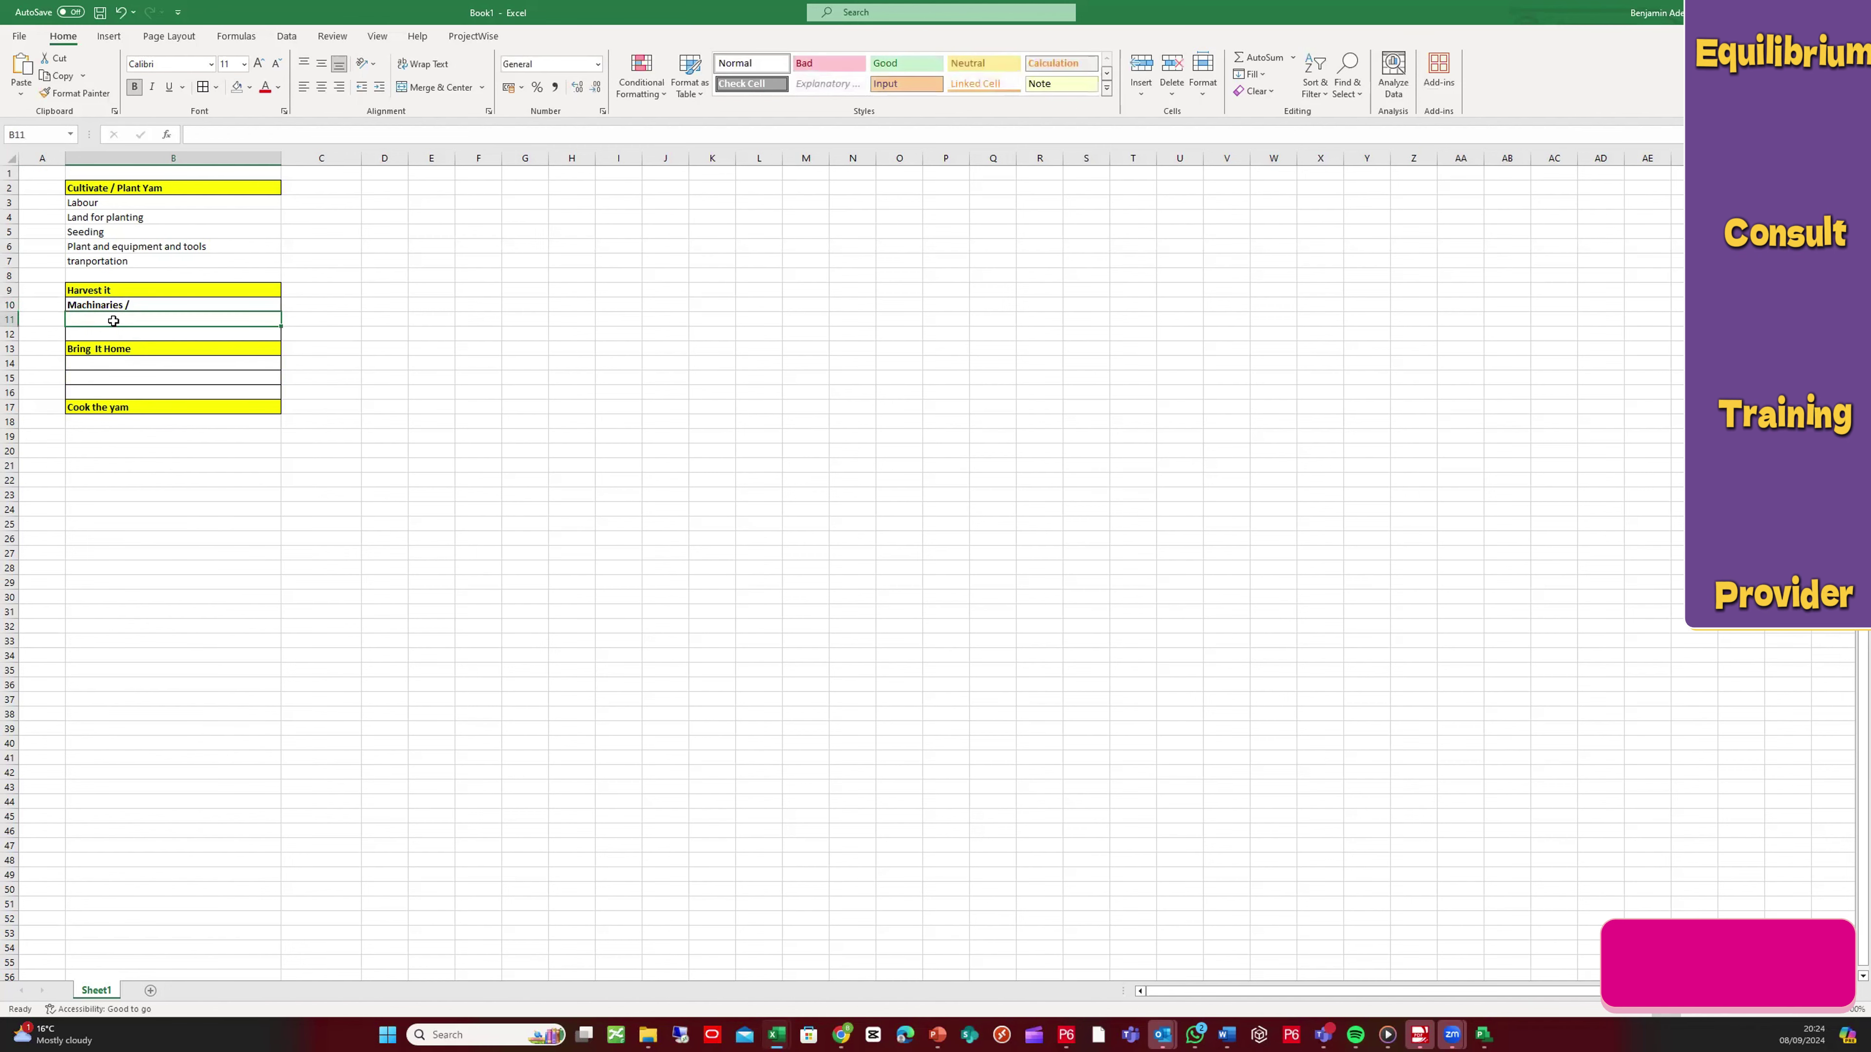
text(Storage)
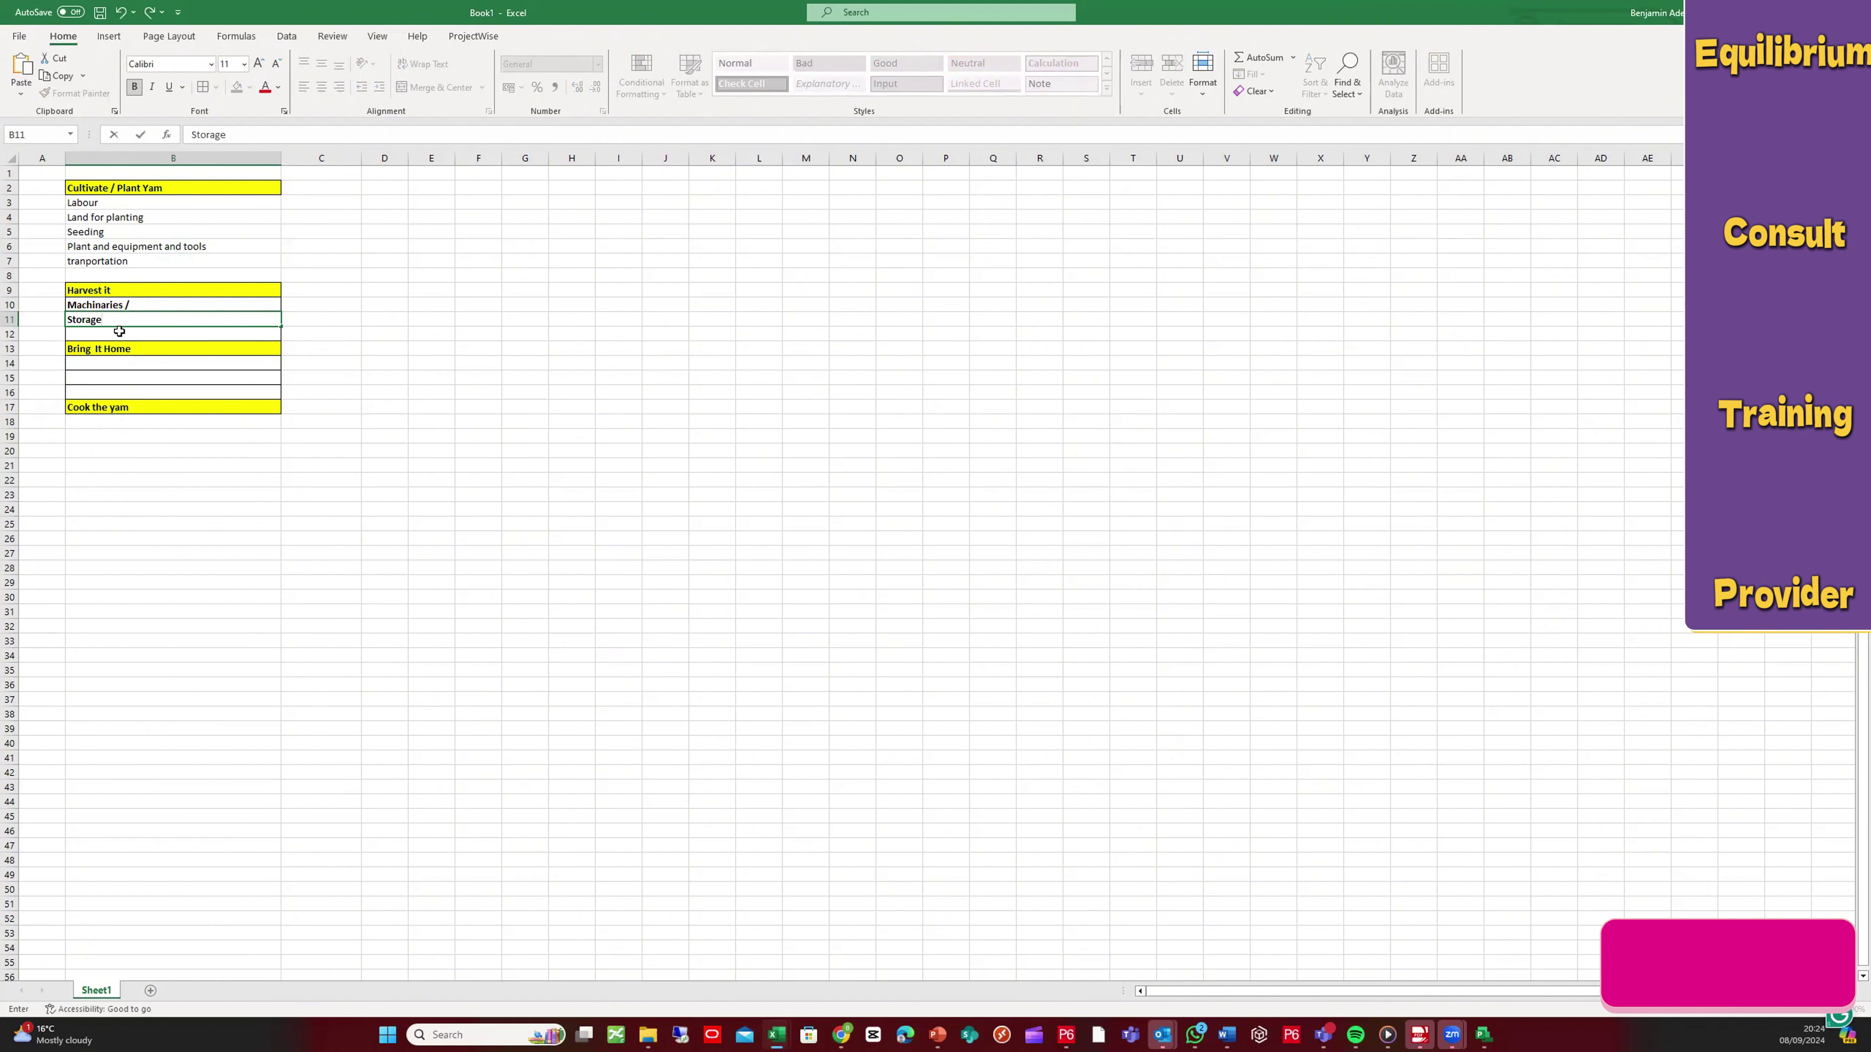
key(Return)
Step: Remove the bold formatting from the Machinaries and Storage entries in B10:B11
click(110, 302)
drag(110, 302, 111, 319)
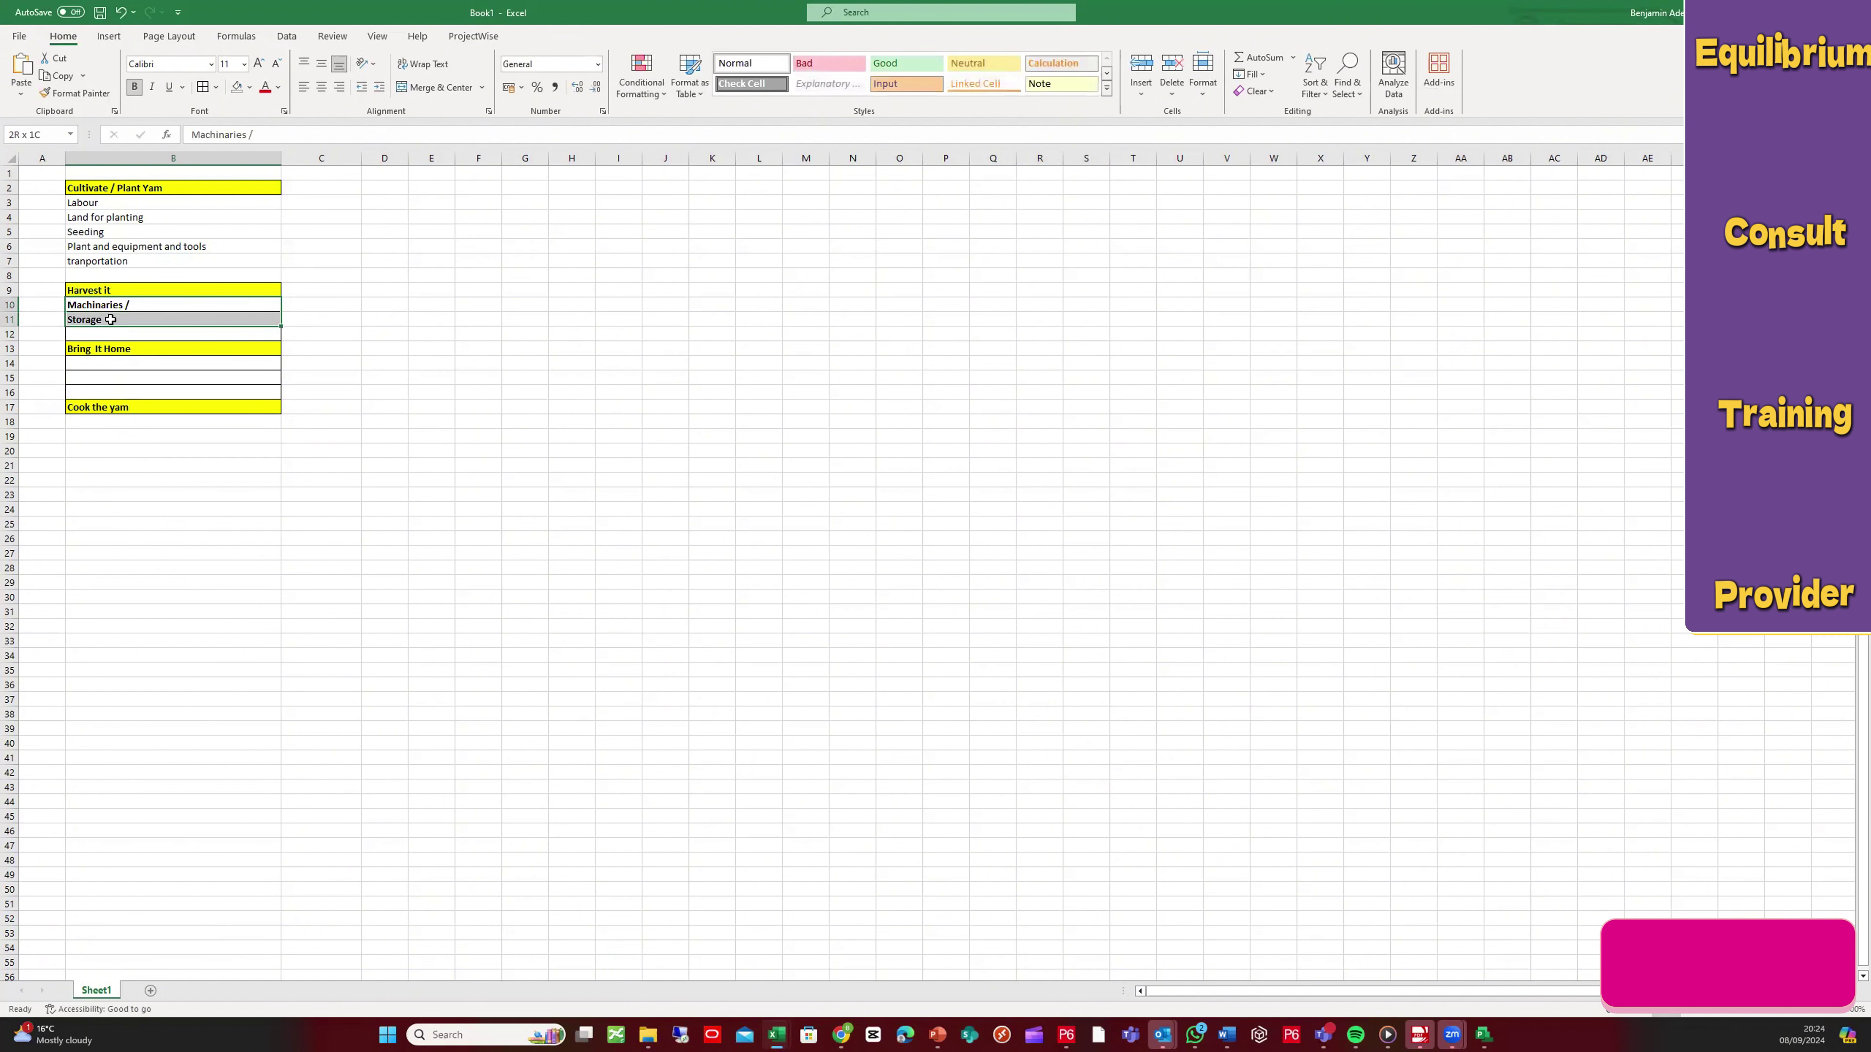
click(135, 90)
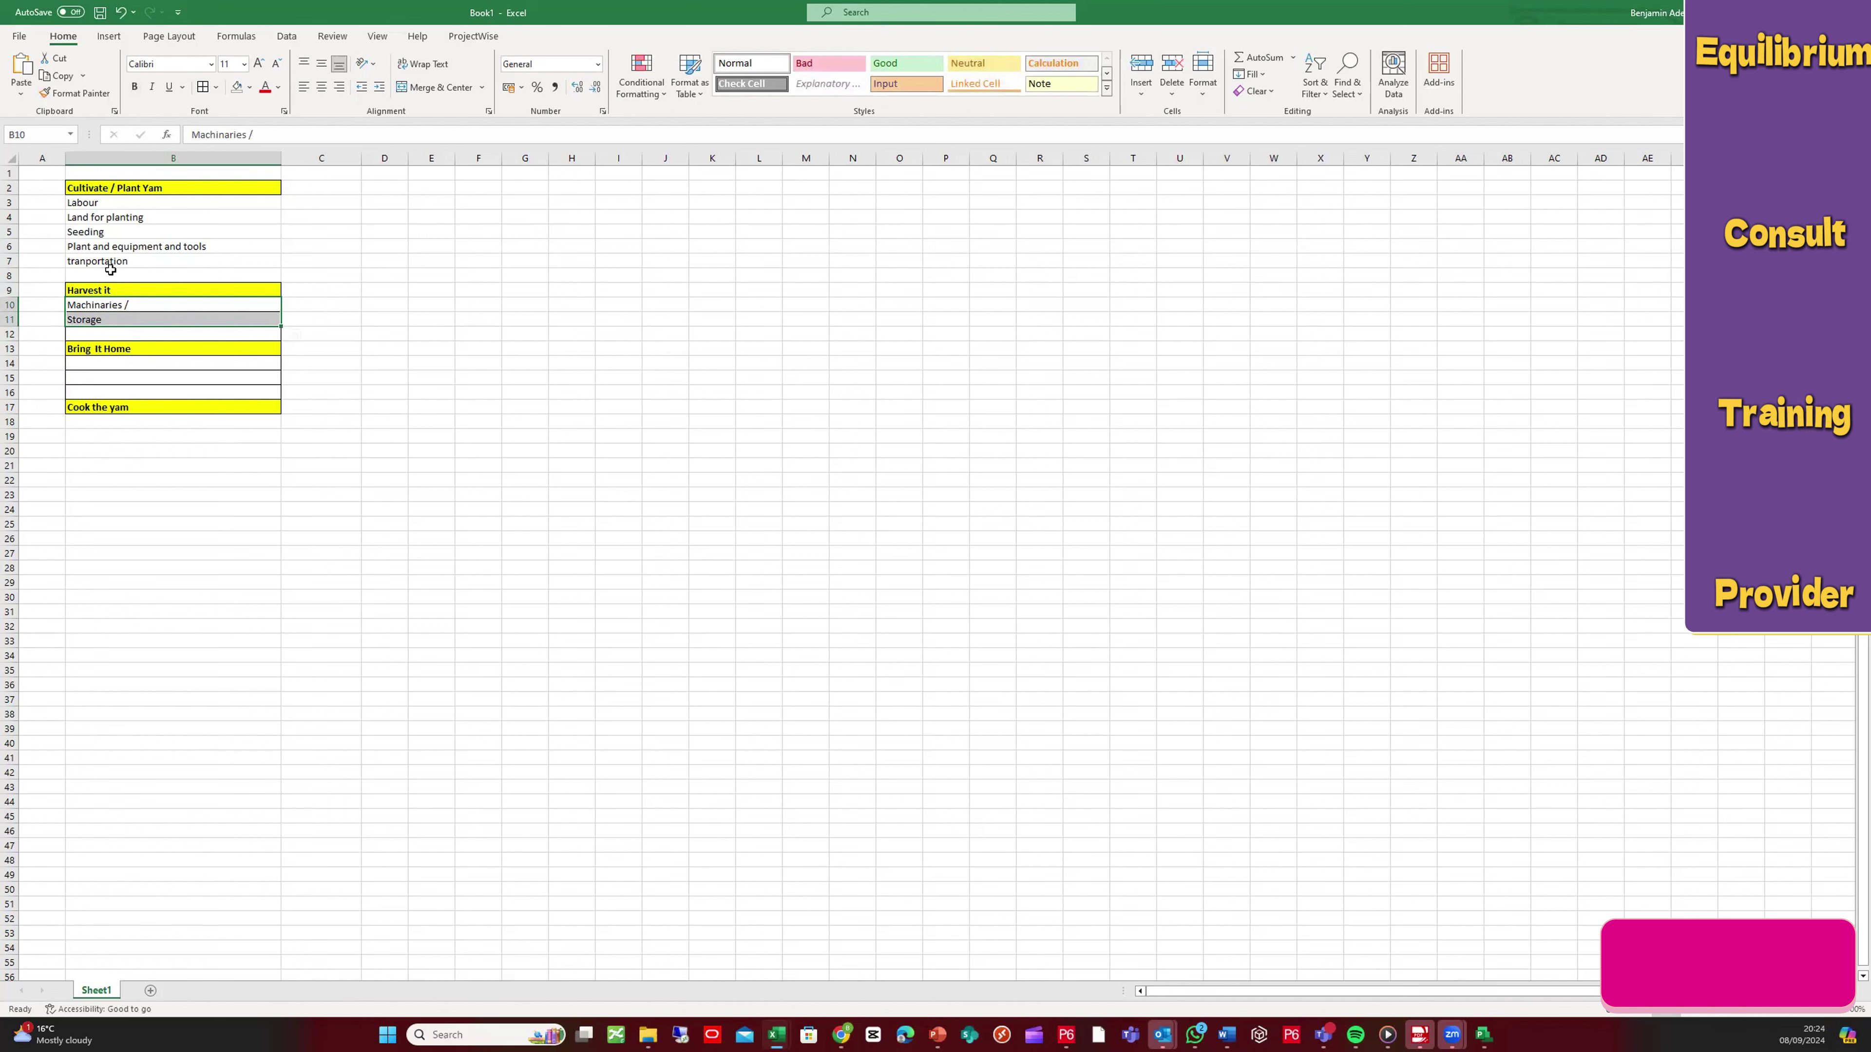
Step: Insert one blank row below tranportation and another below Storage, above the Bring It Home heading
click(11, 275)
right_click(11, 275)
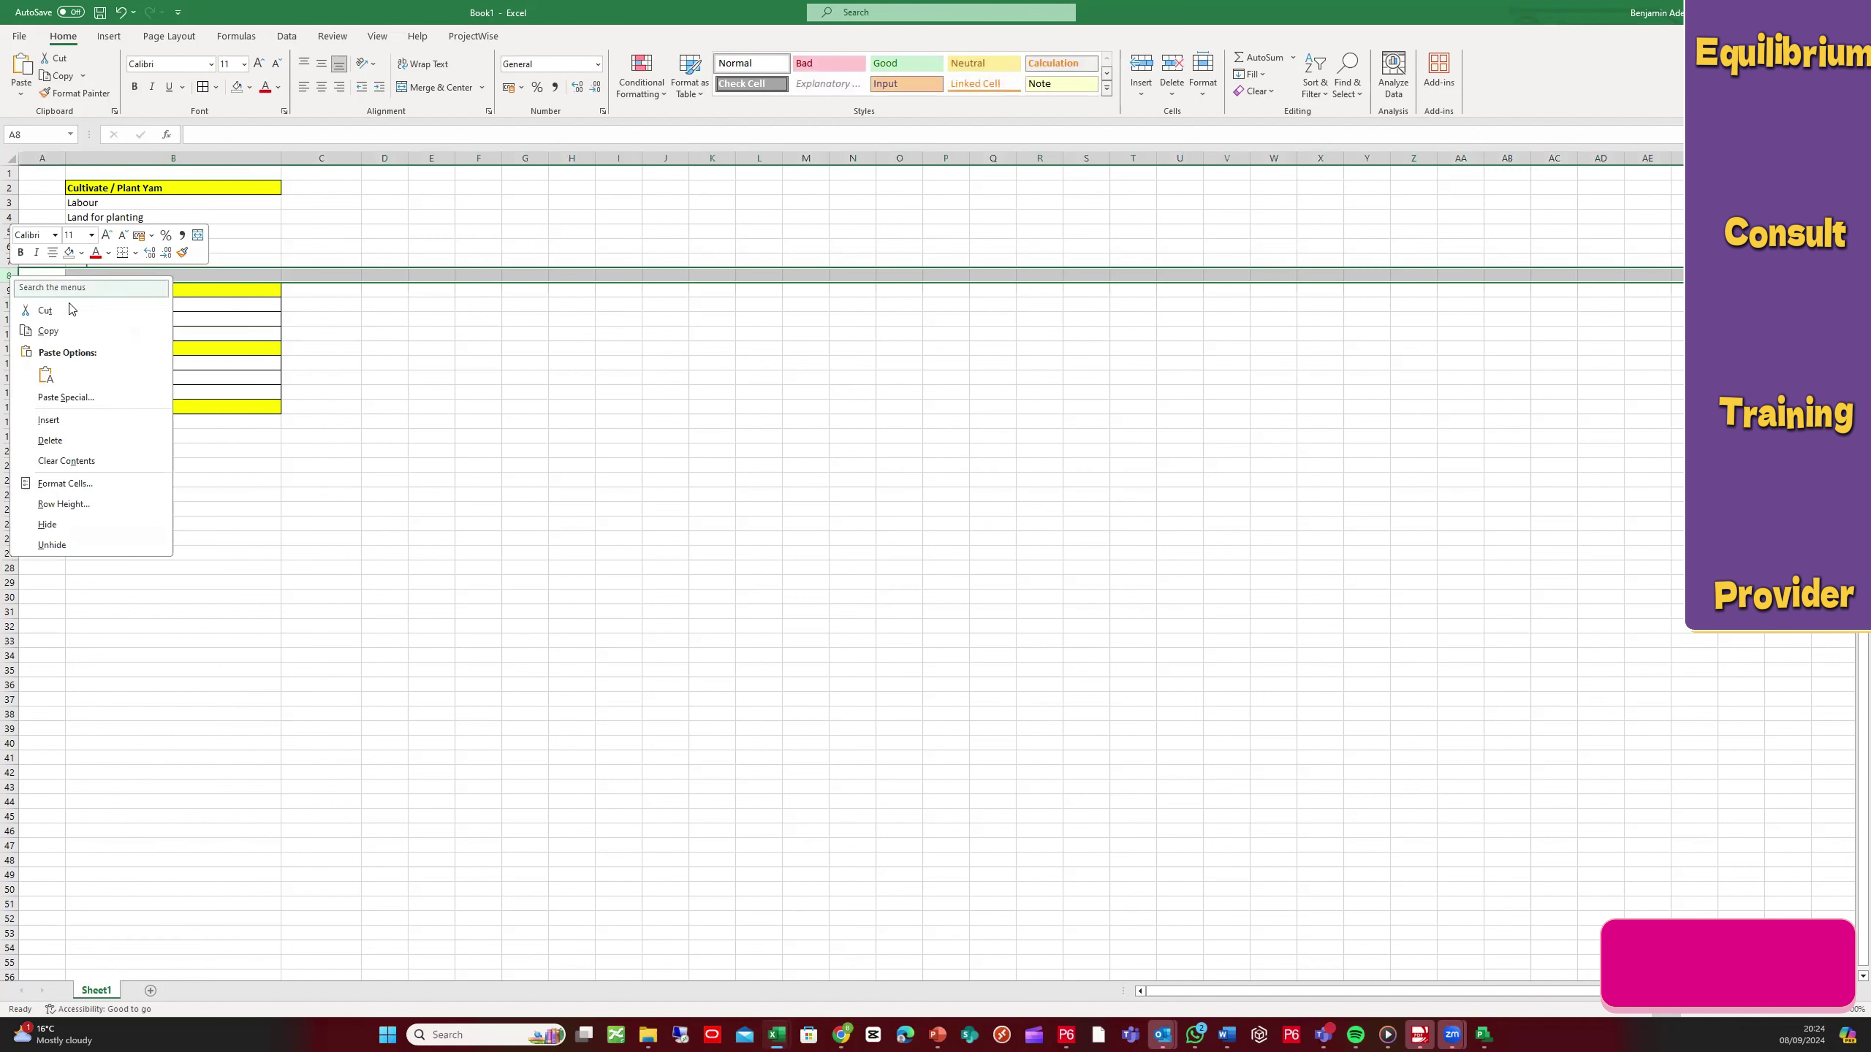
click(101, 419)
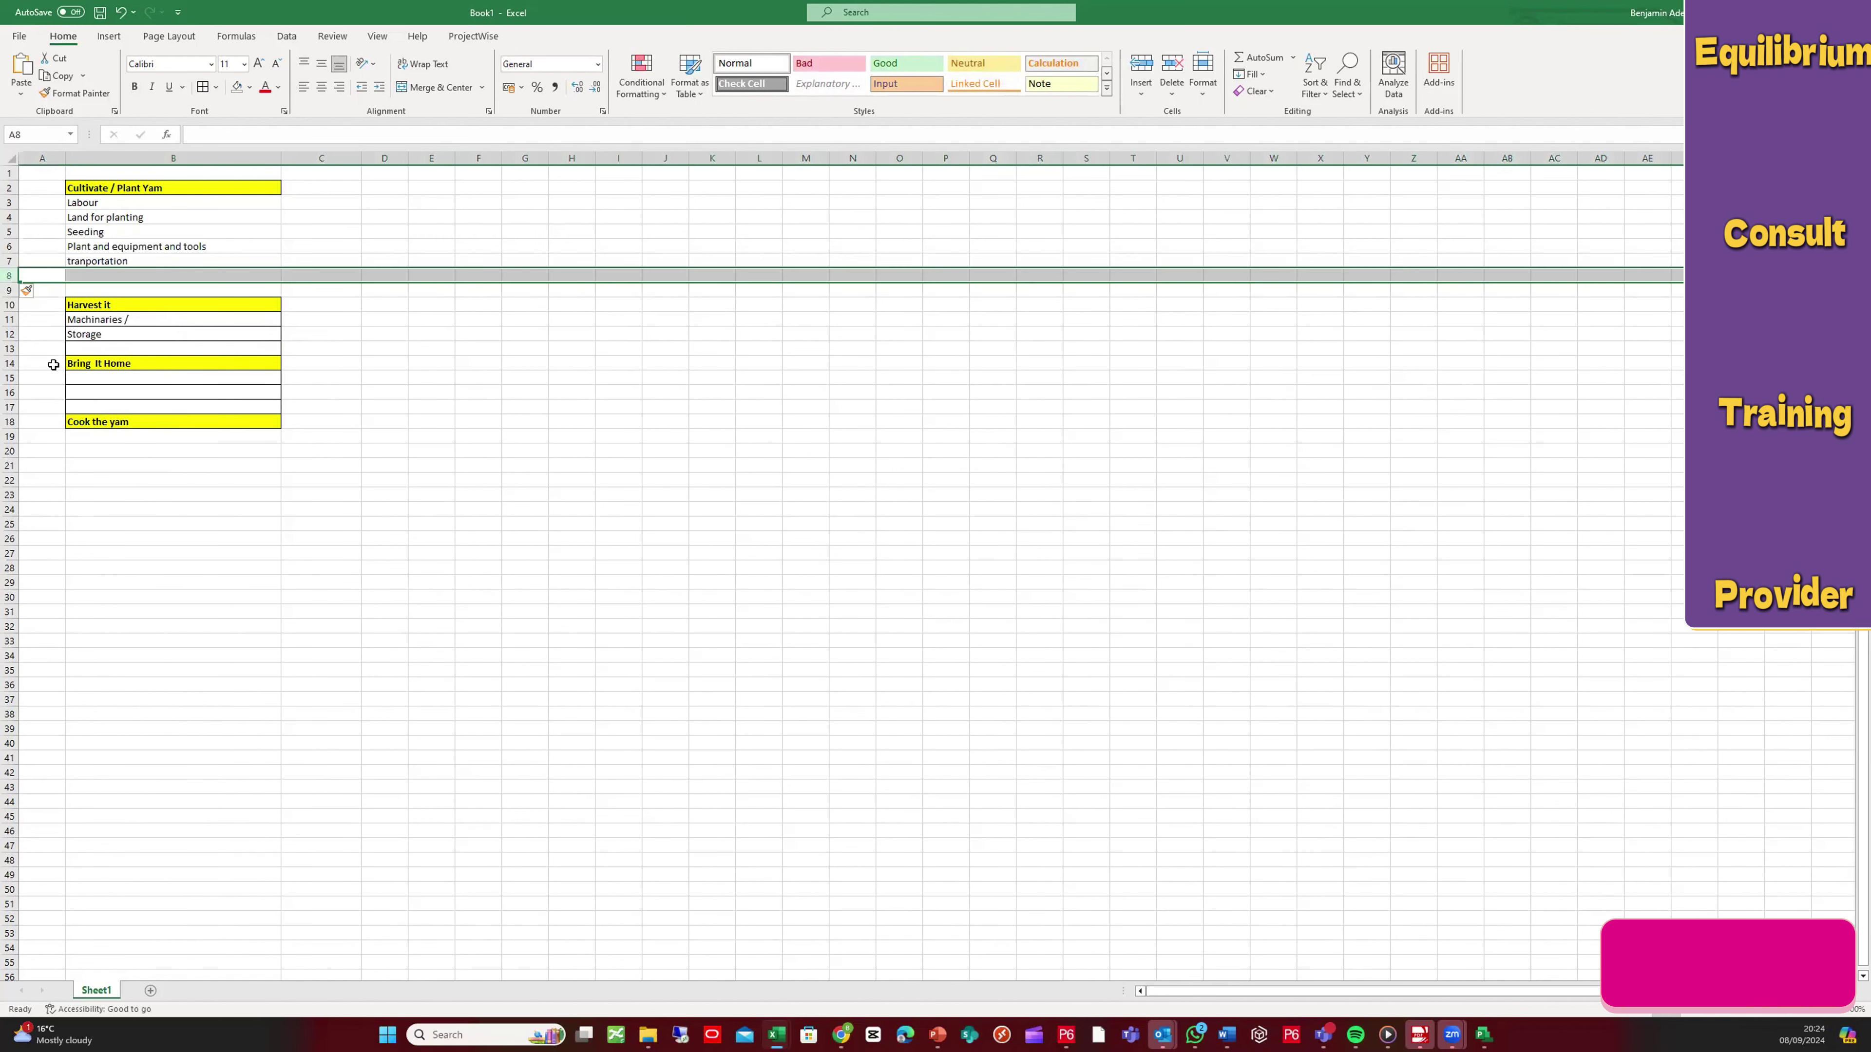
click(12, 348)
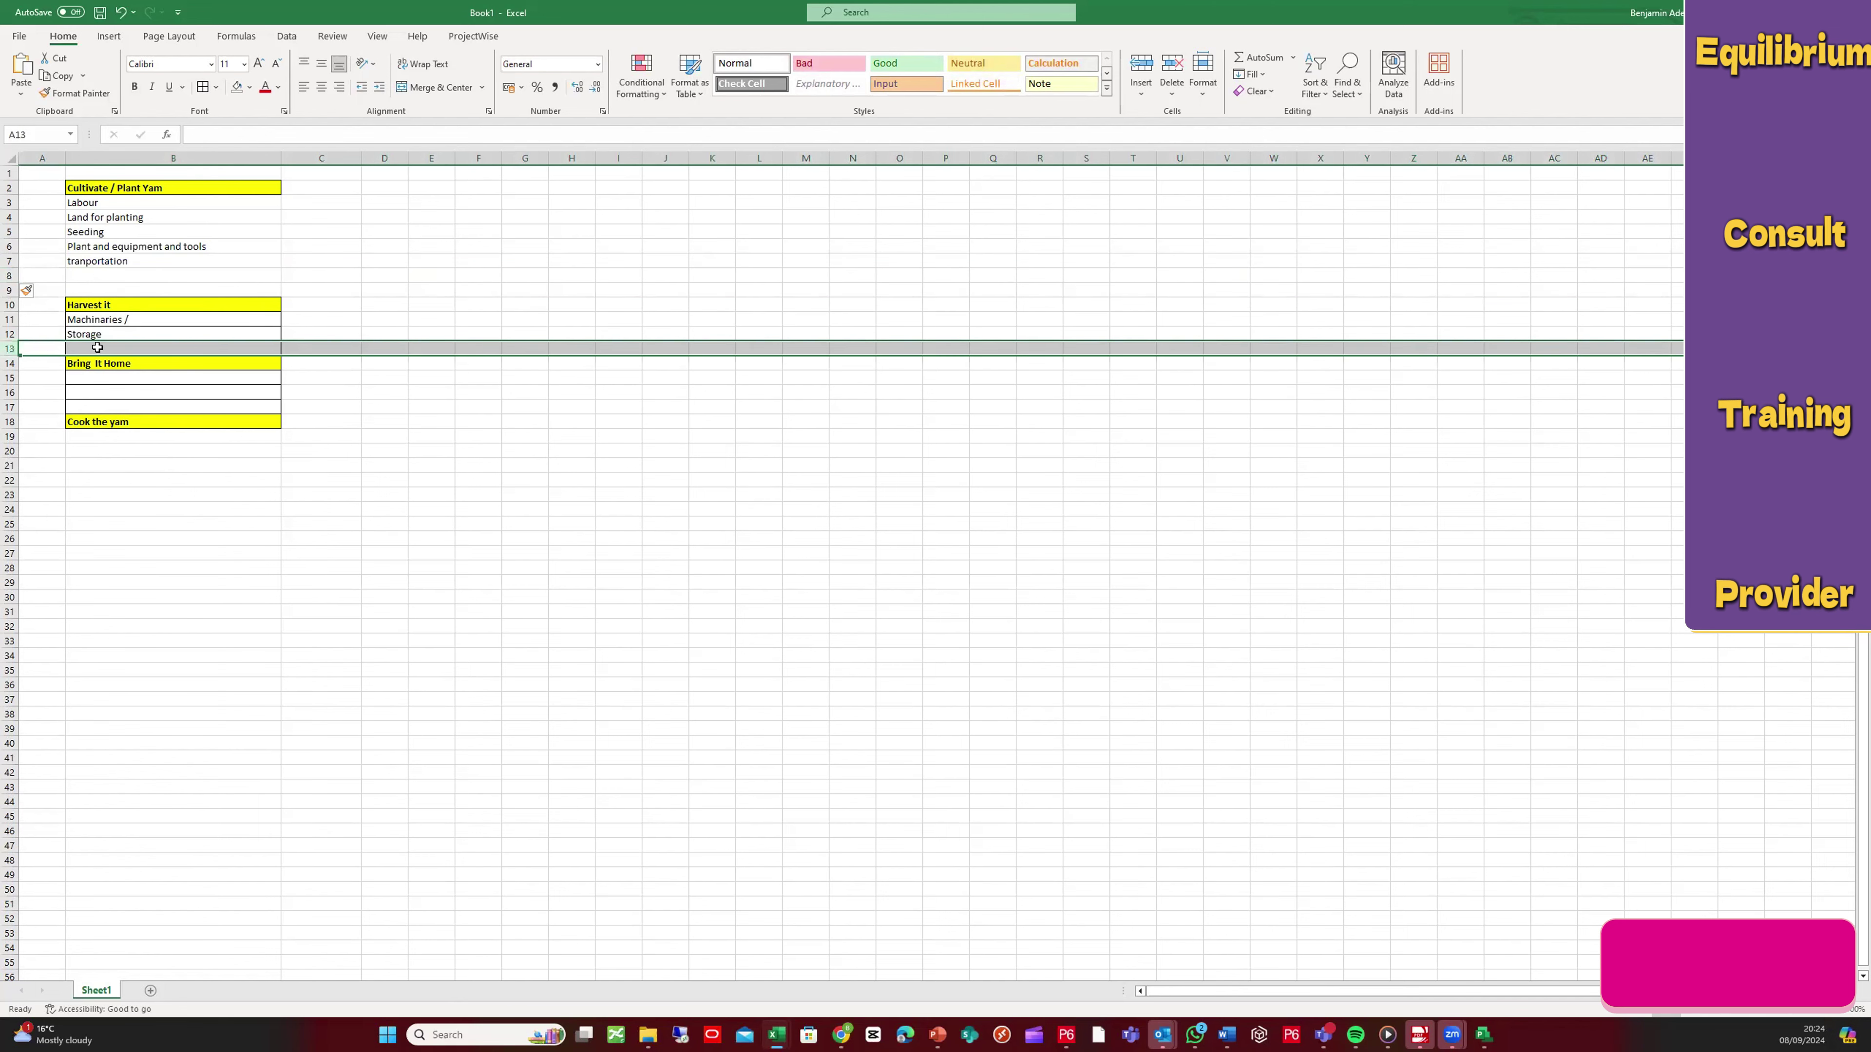
right_click(11, 348)
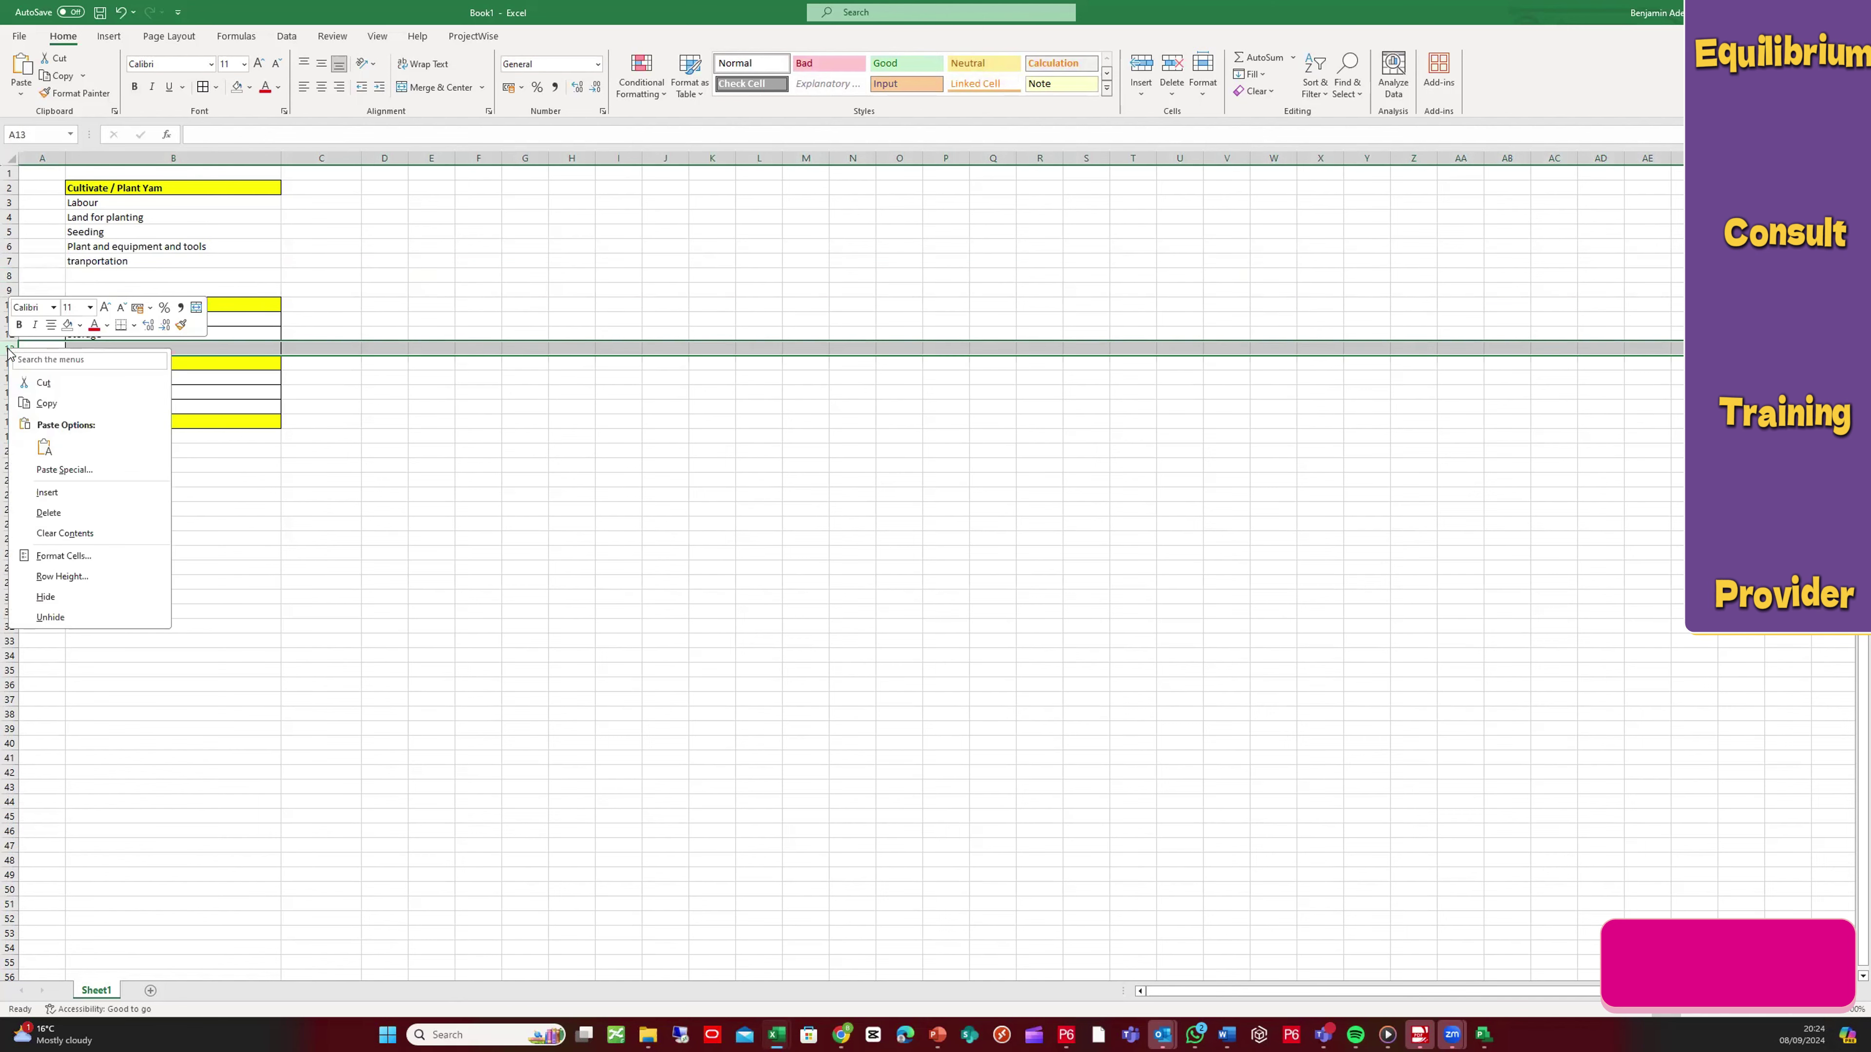
click(88, 493)
click(110, 279)
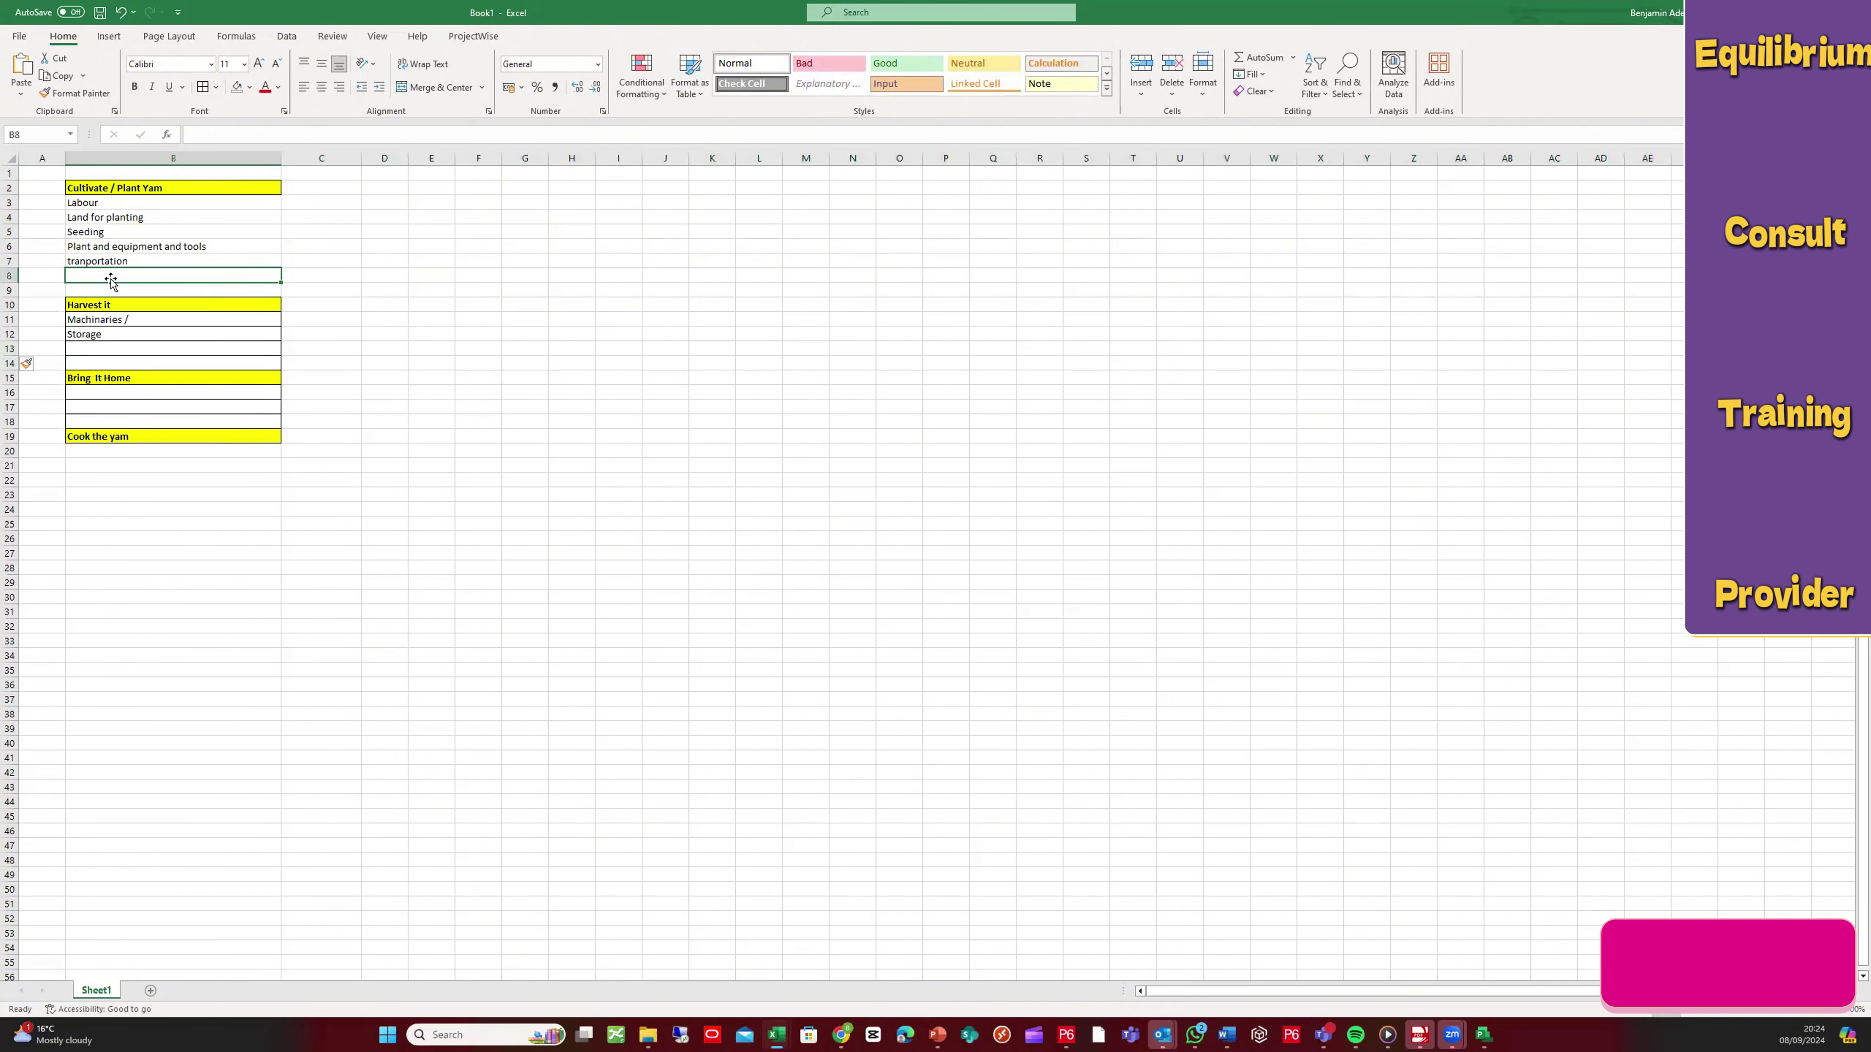
Step: Enter "Fatelizer" in B8, below tranportation in the Cultivate / Plant Yam list
text(F)
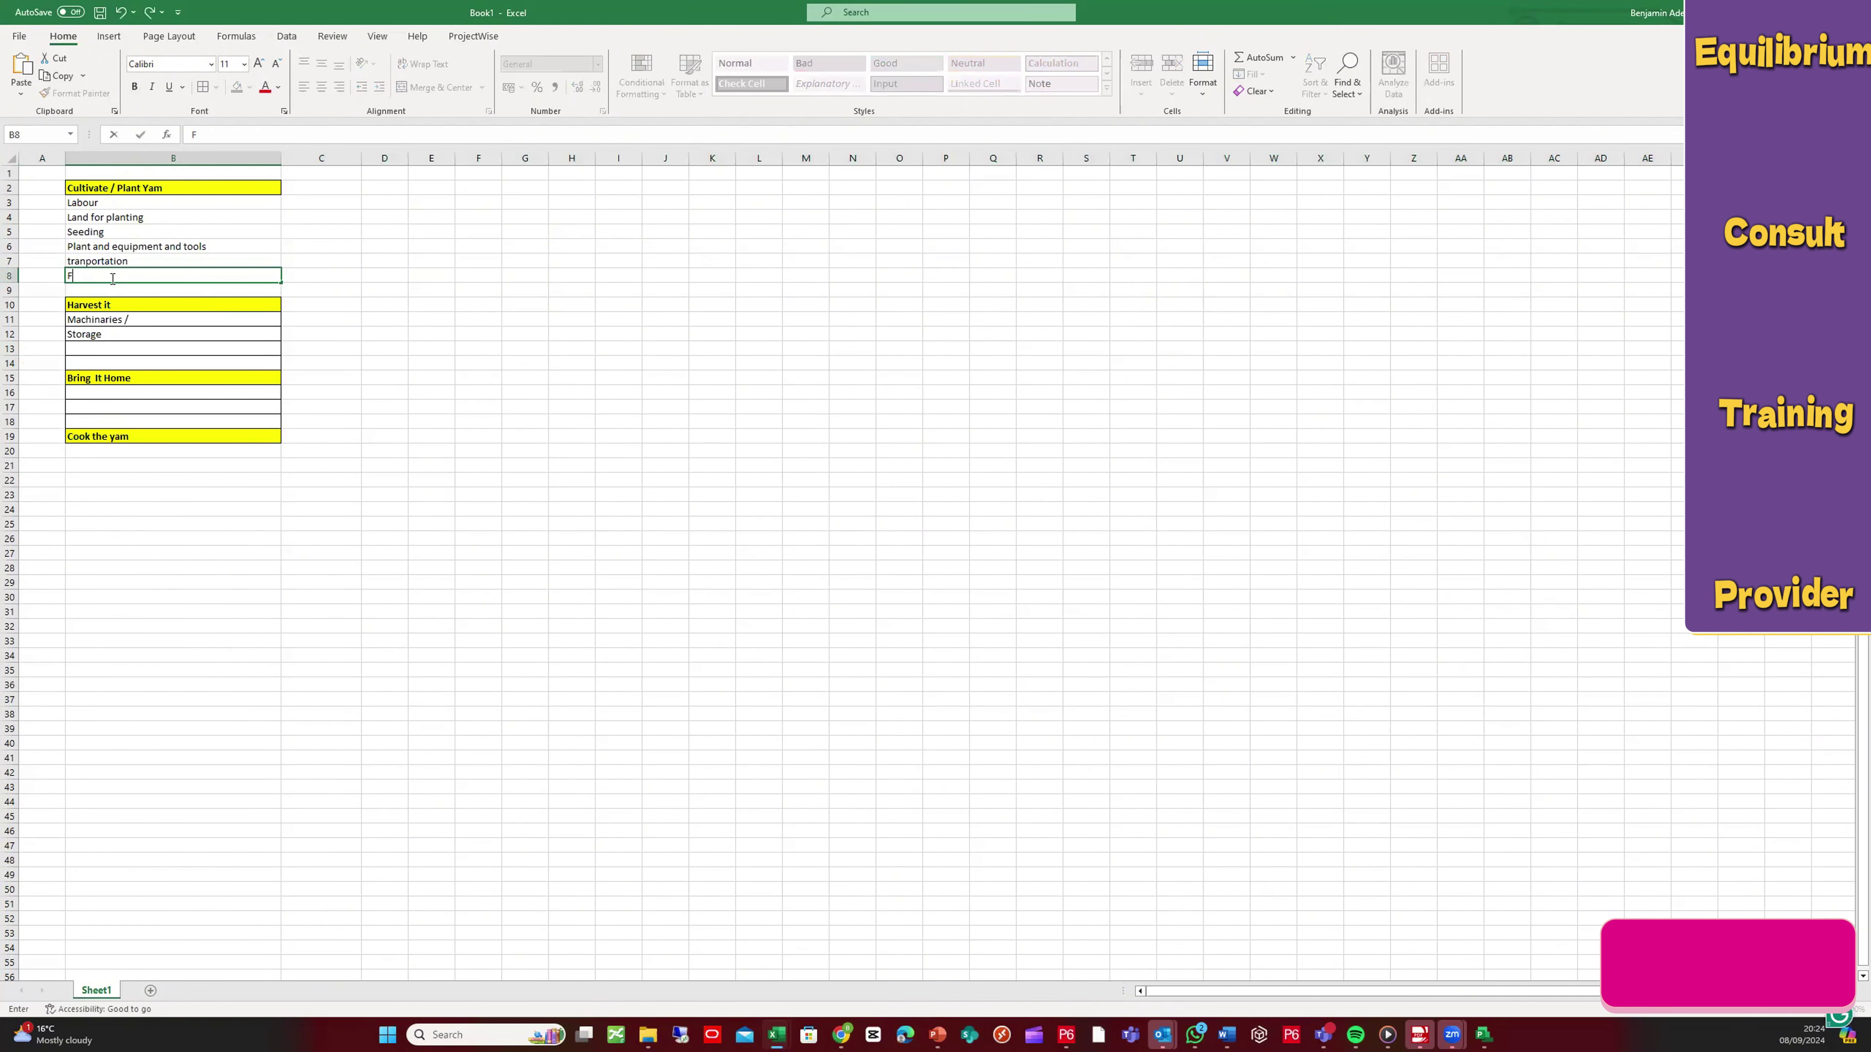
text(ateli)
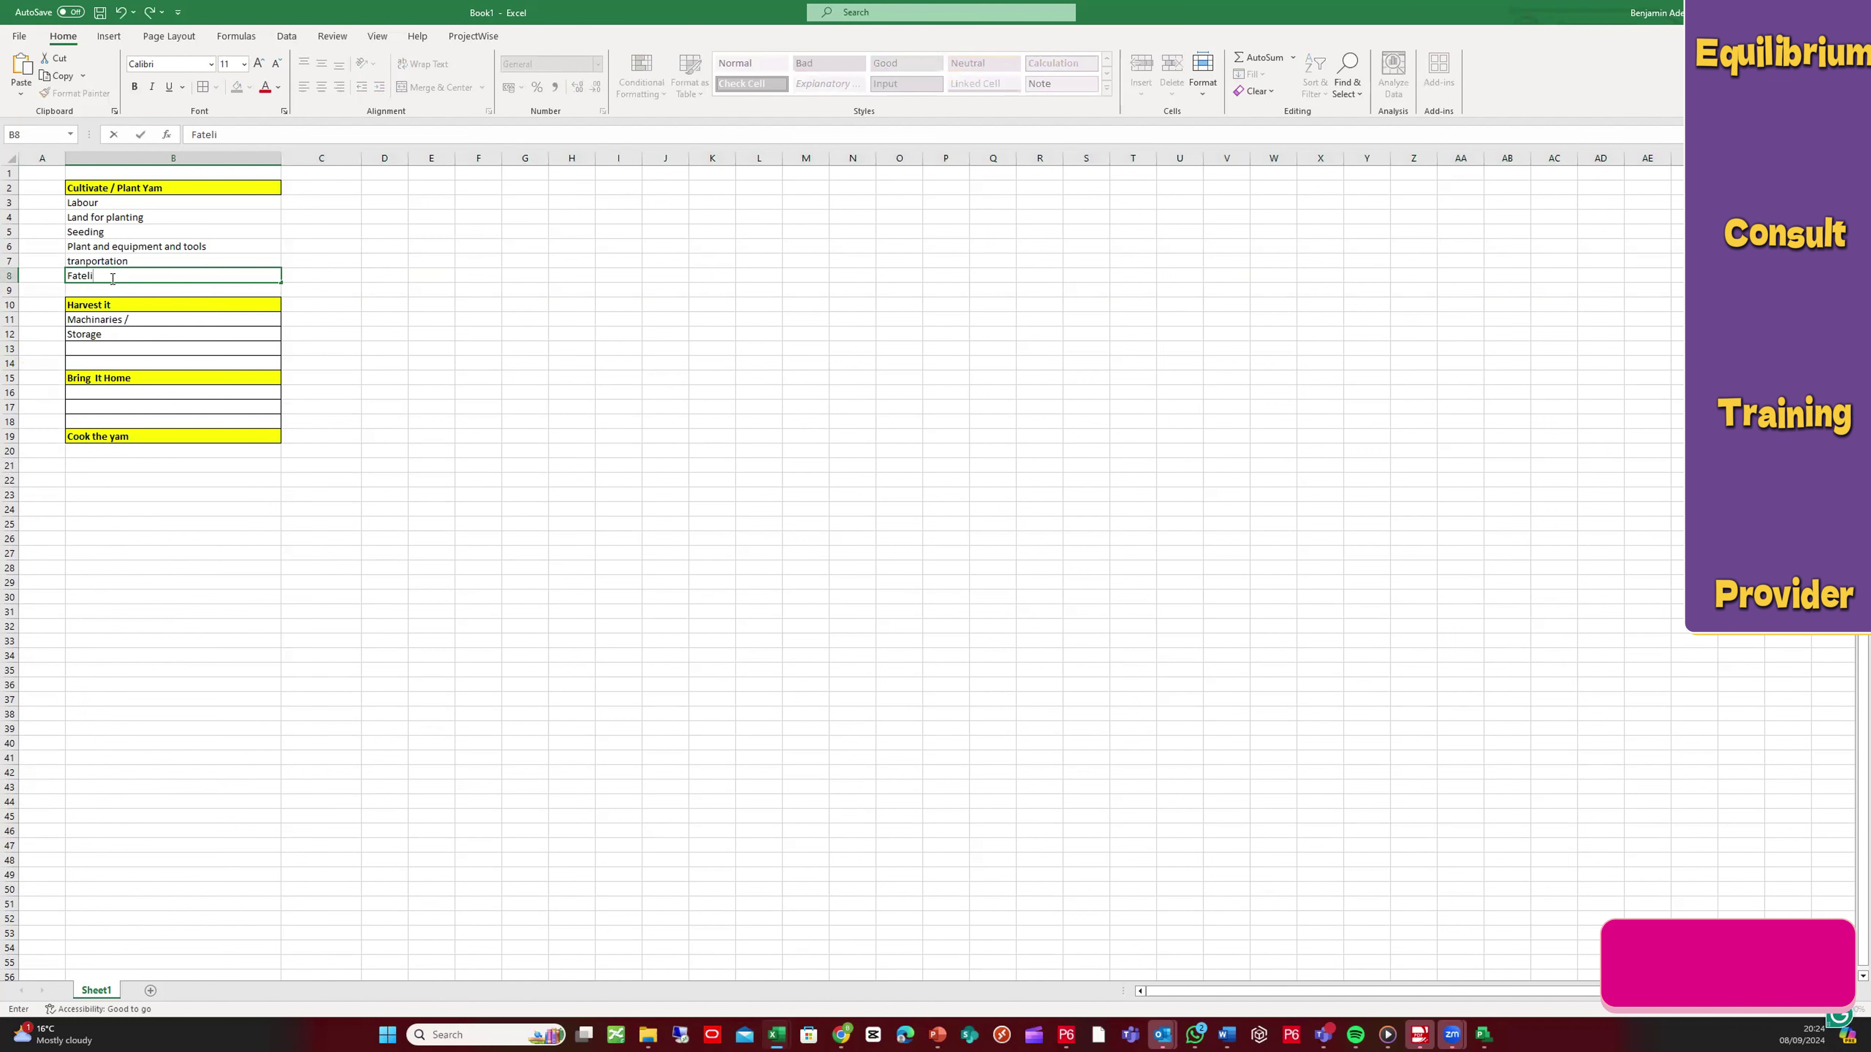
text(zer)
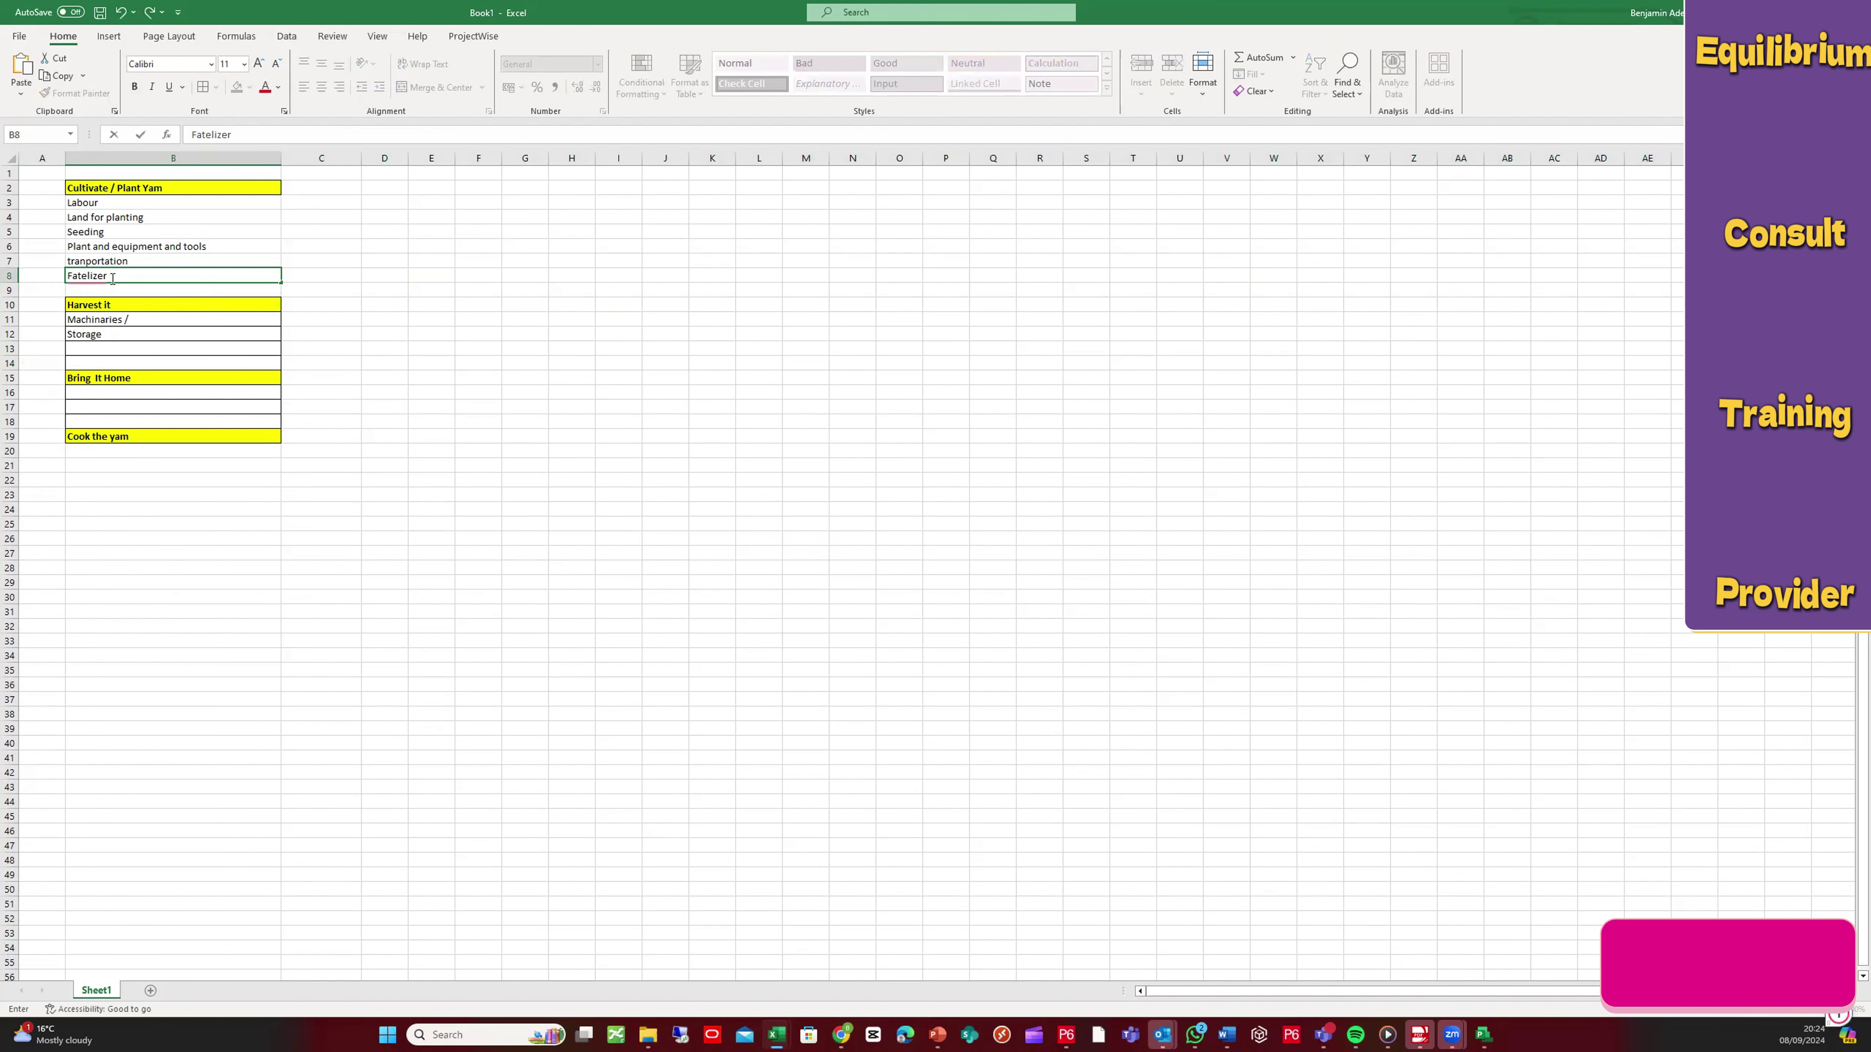
click(139, 288)
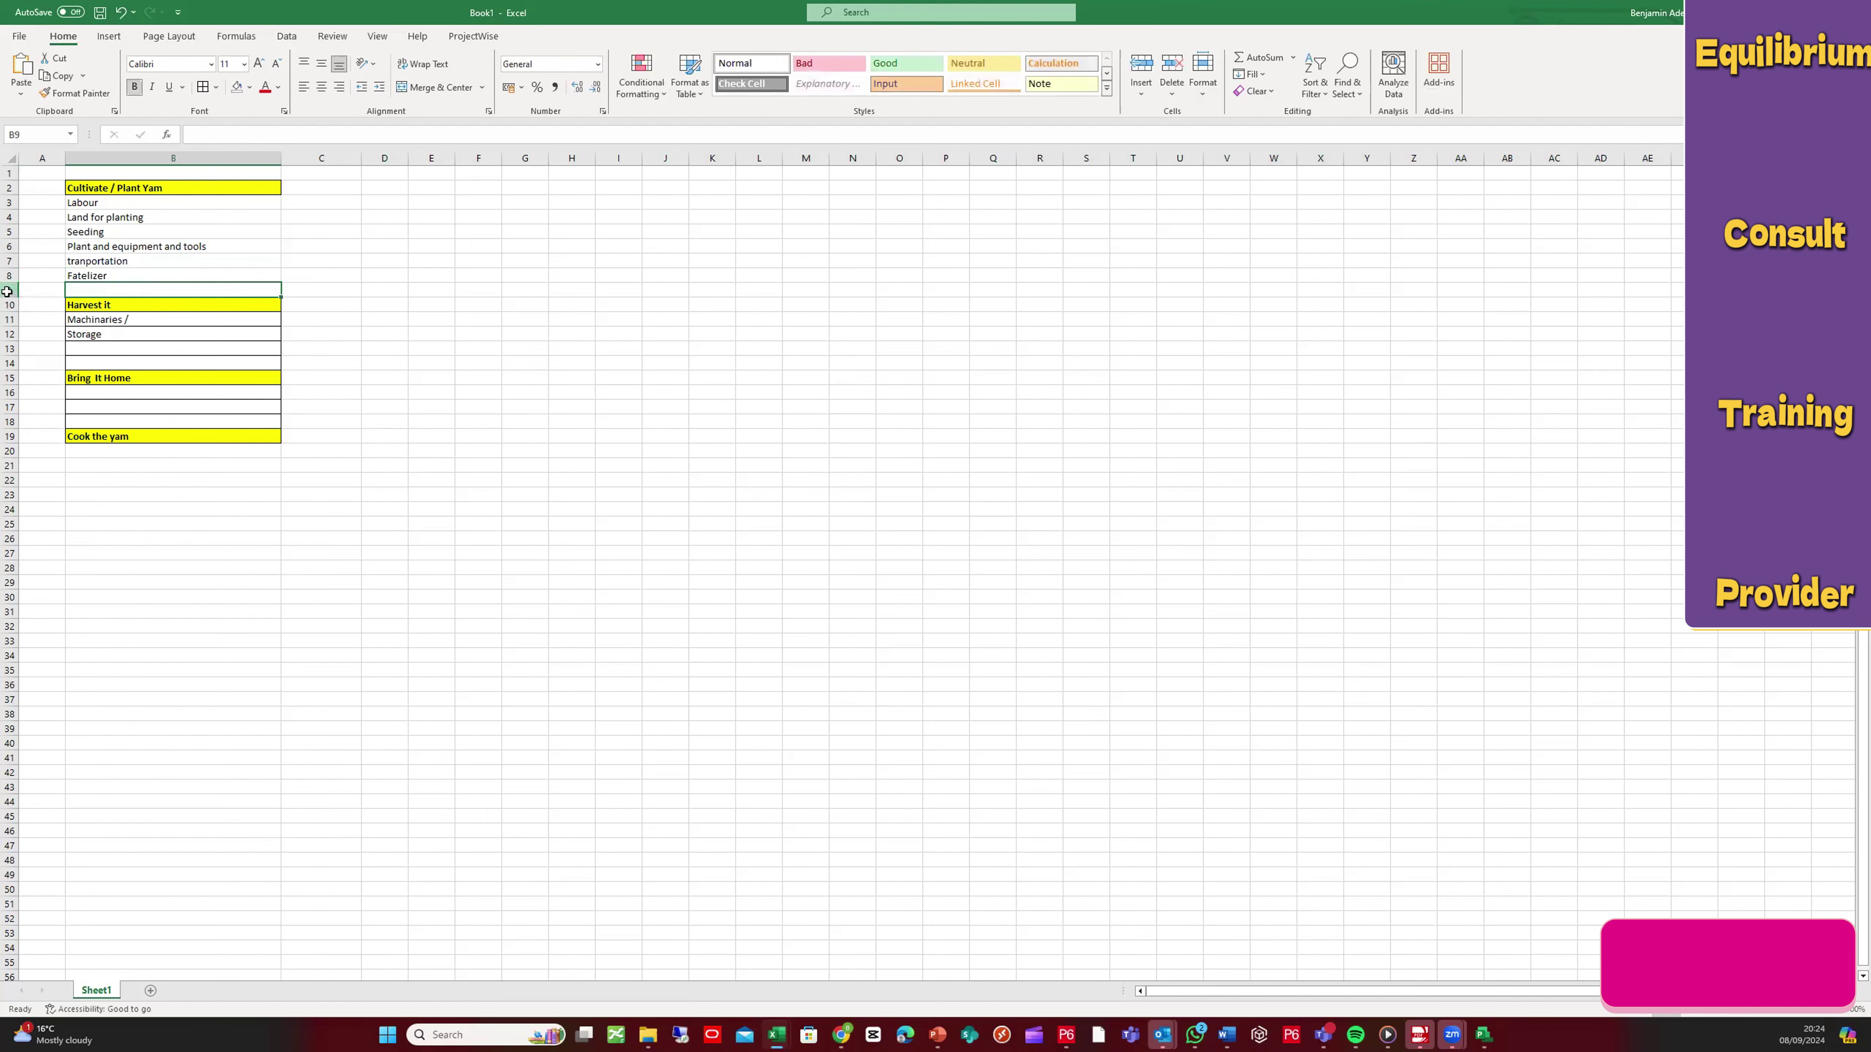
Step: Insert two blank rows above the Harvest it heading
right_click(9, 290)
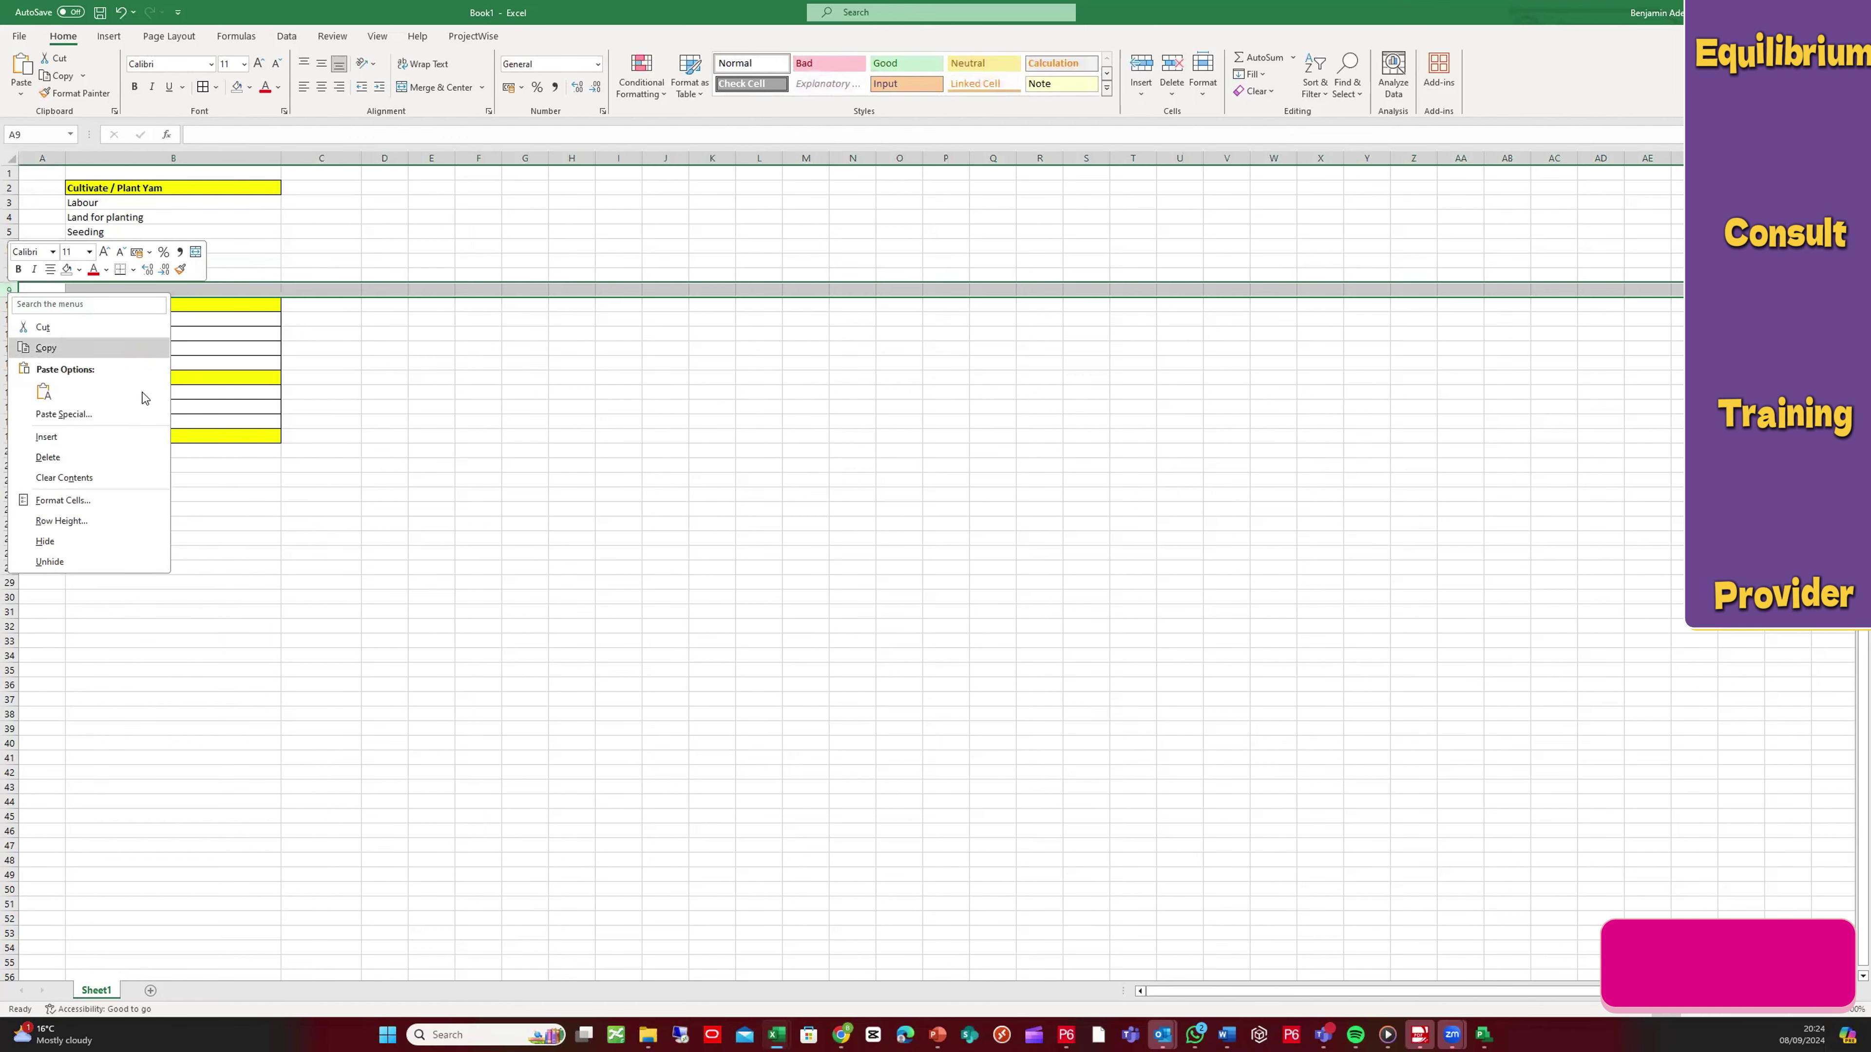
click(120, 439)
right_click(7, 306)
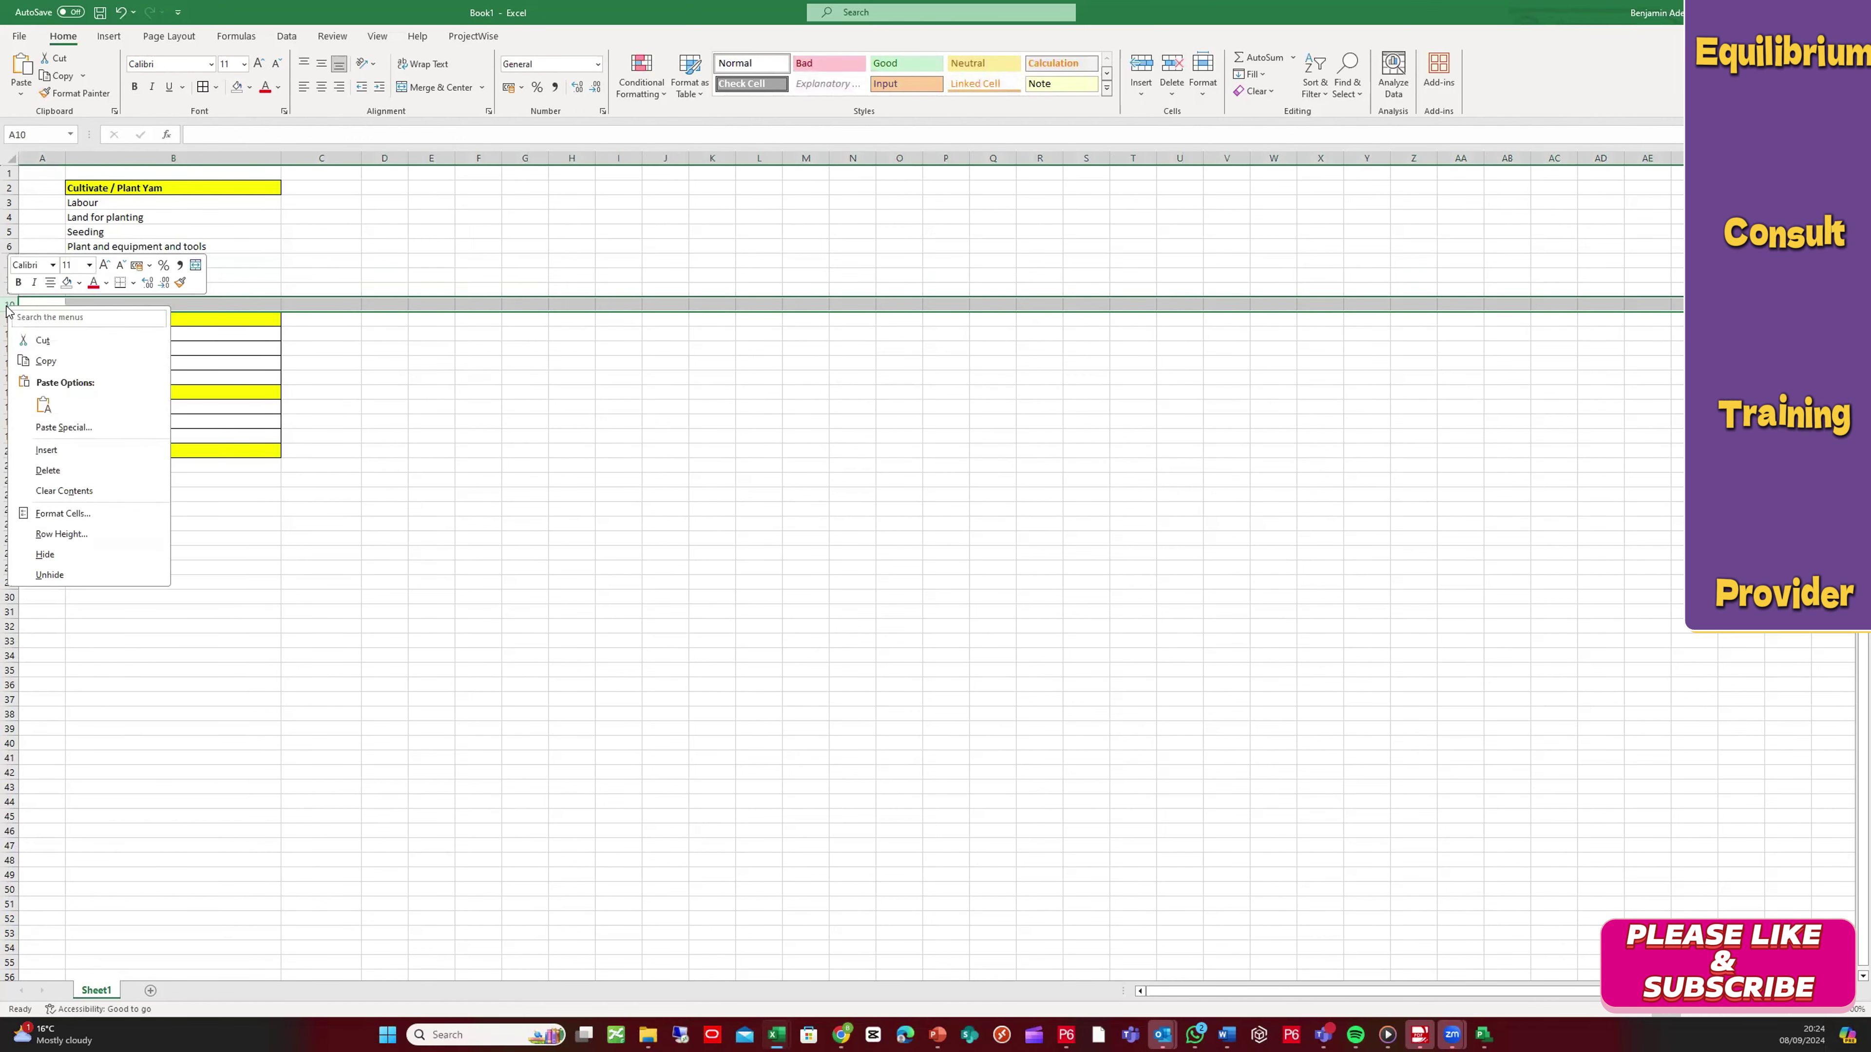
click(123, 451)
Step: Enter "Pest control" in B9 under the Cultivate / Plant Yam heading
click(112, 289)
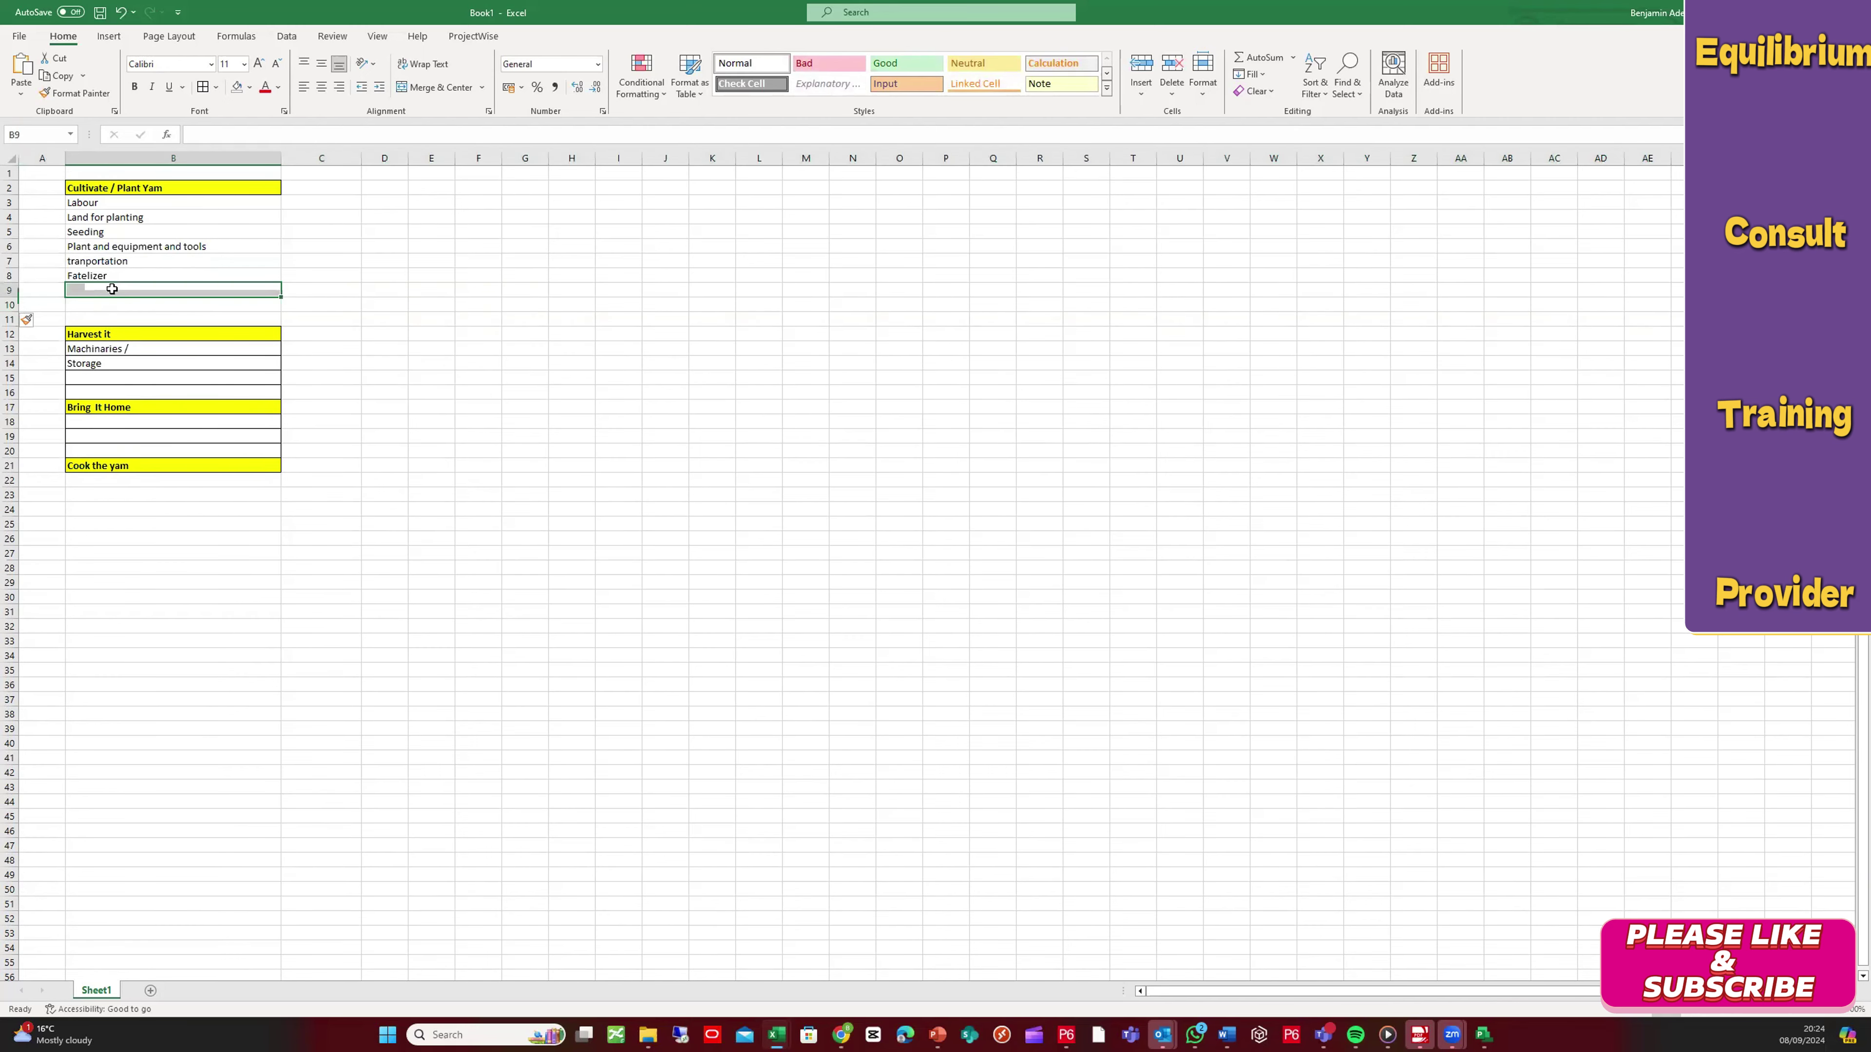
text(Pes)
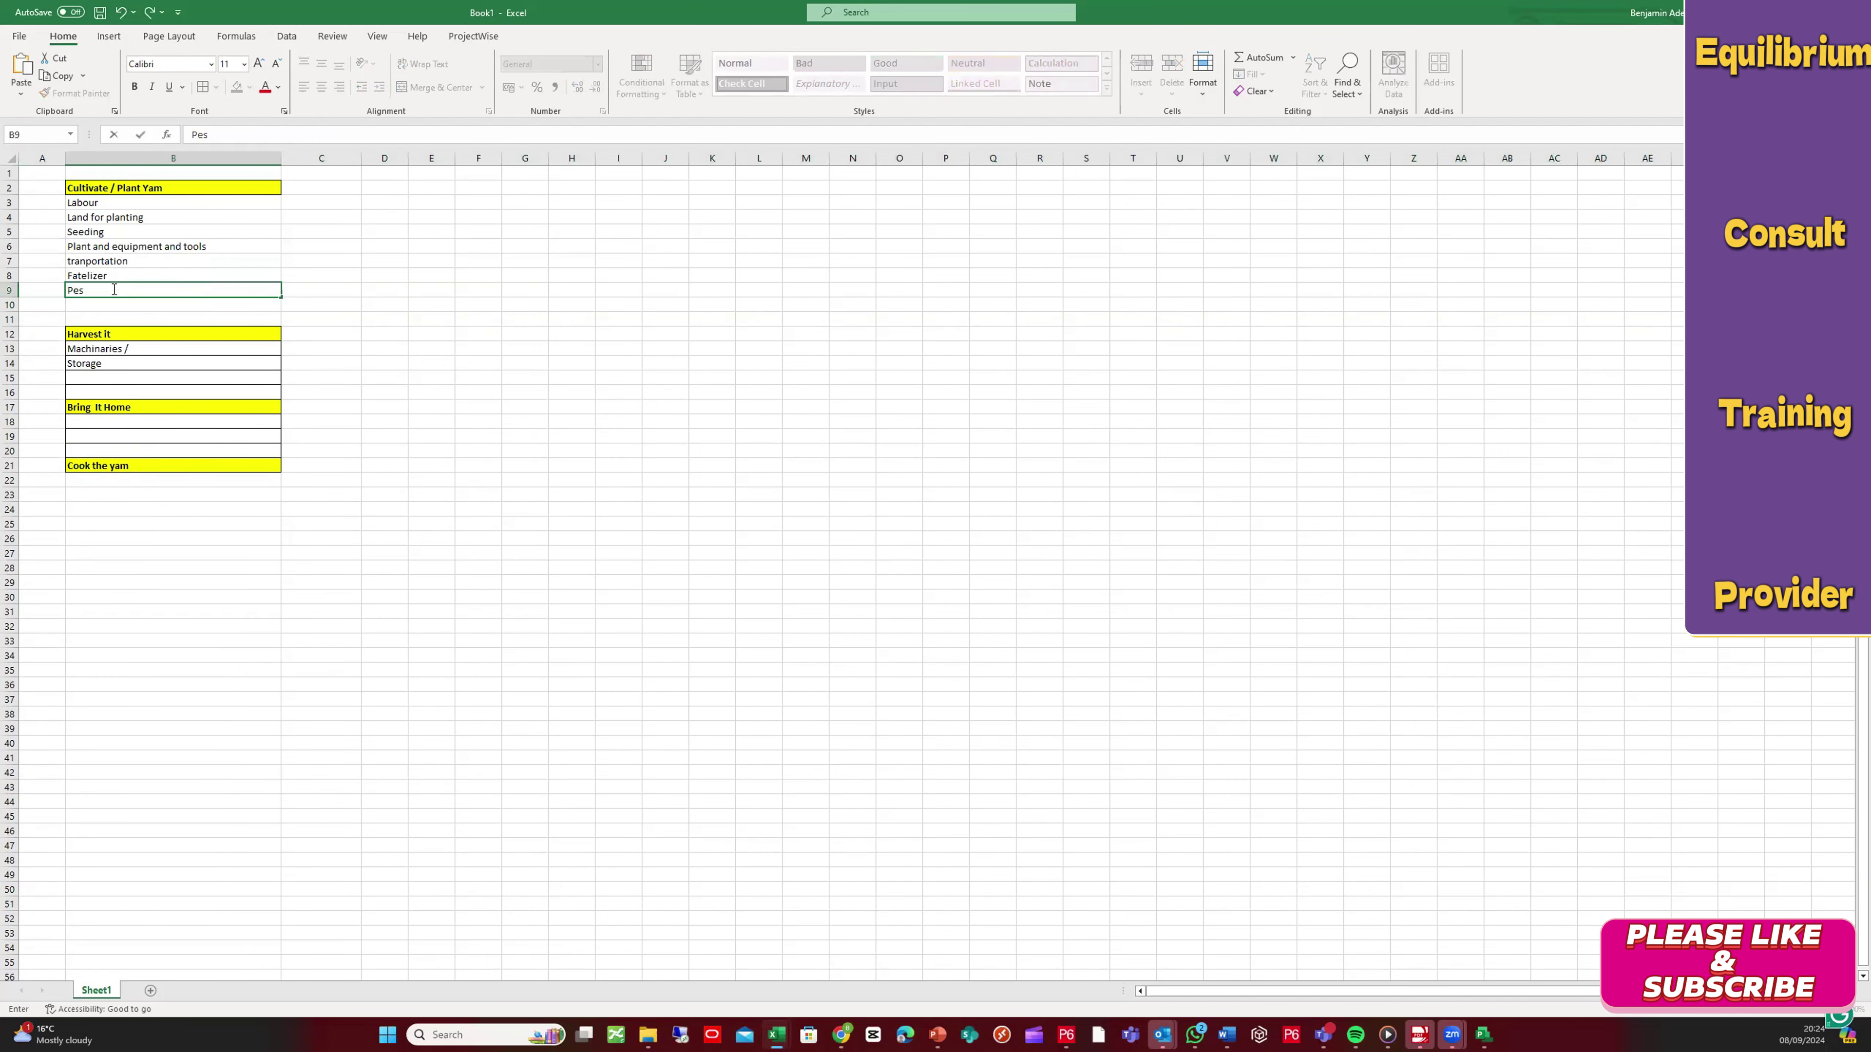
text(t control)
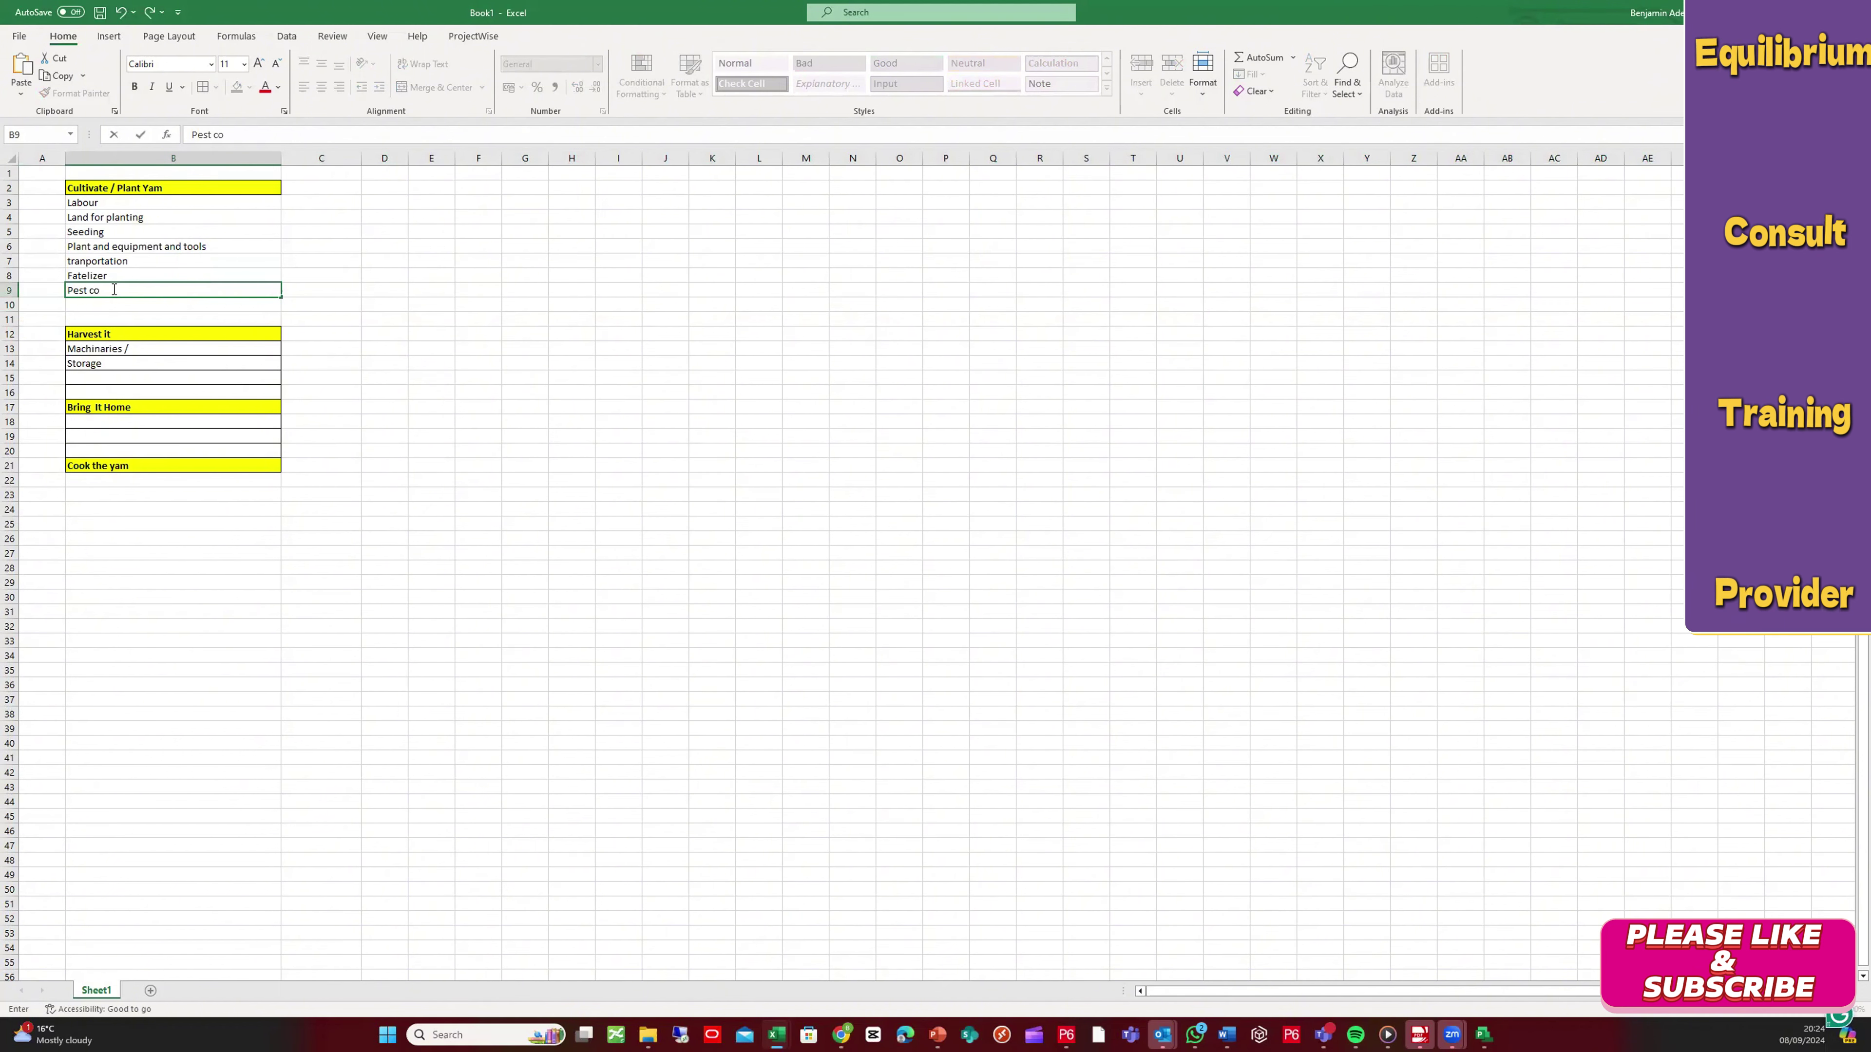
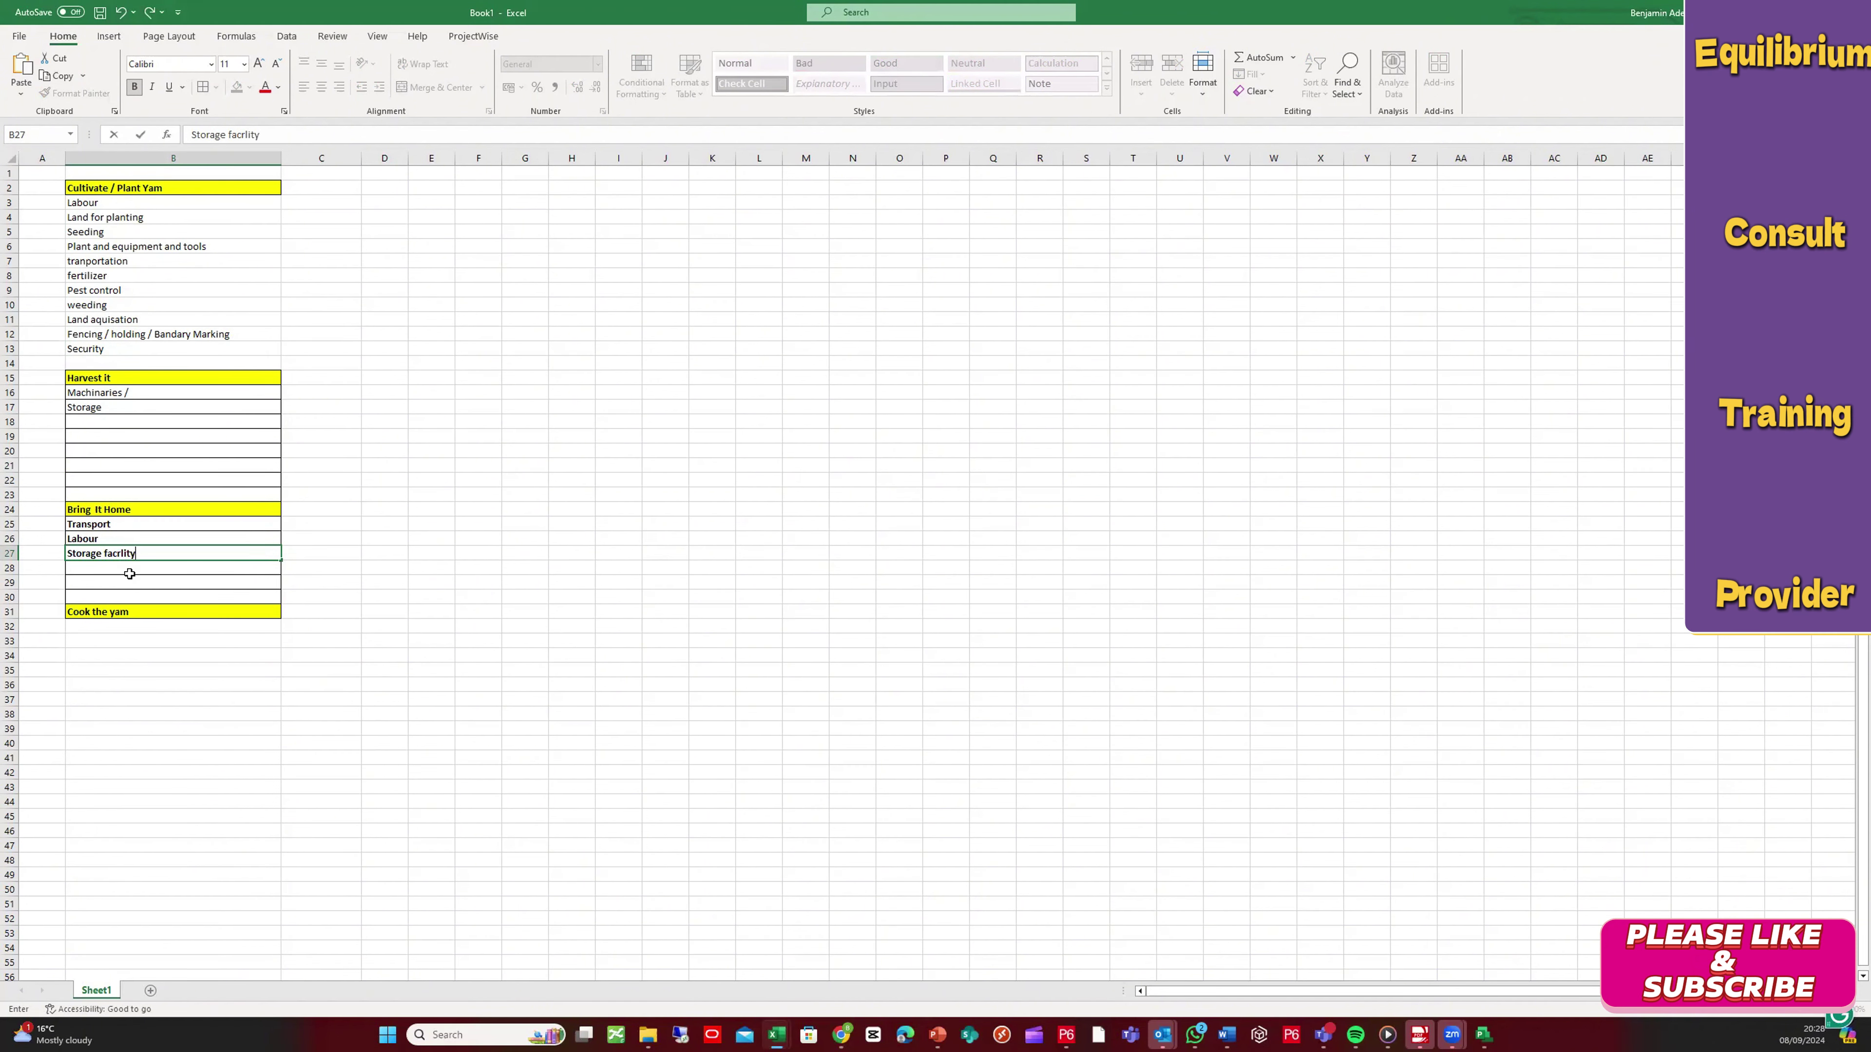
Step: Edit the storage entry in B27 under Bring It Home to read "Storage facilility"
key(Return)
click(127, 554)
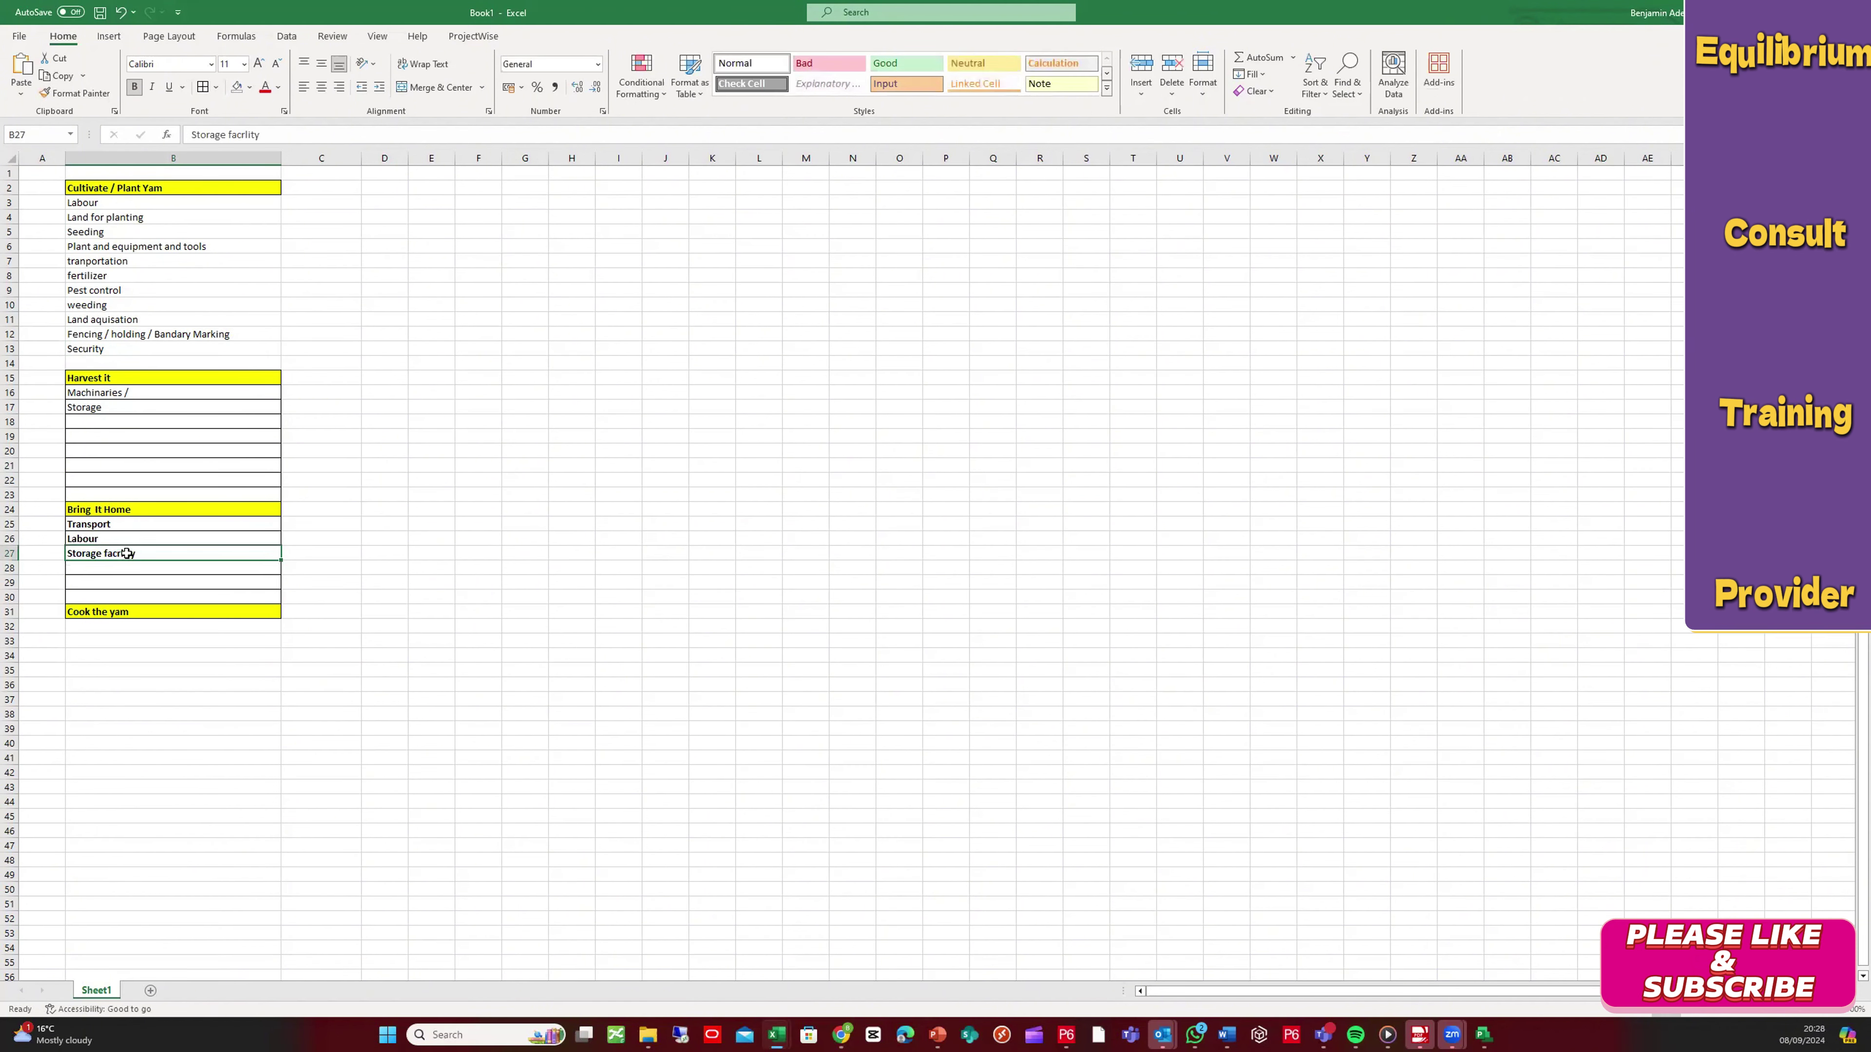
click(246, 134)
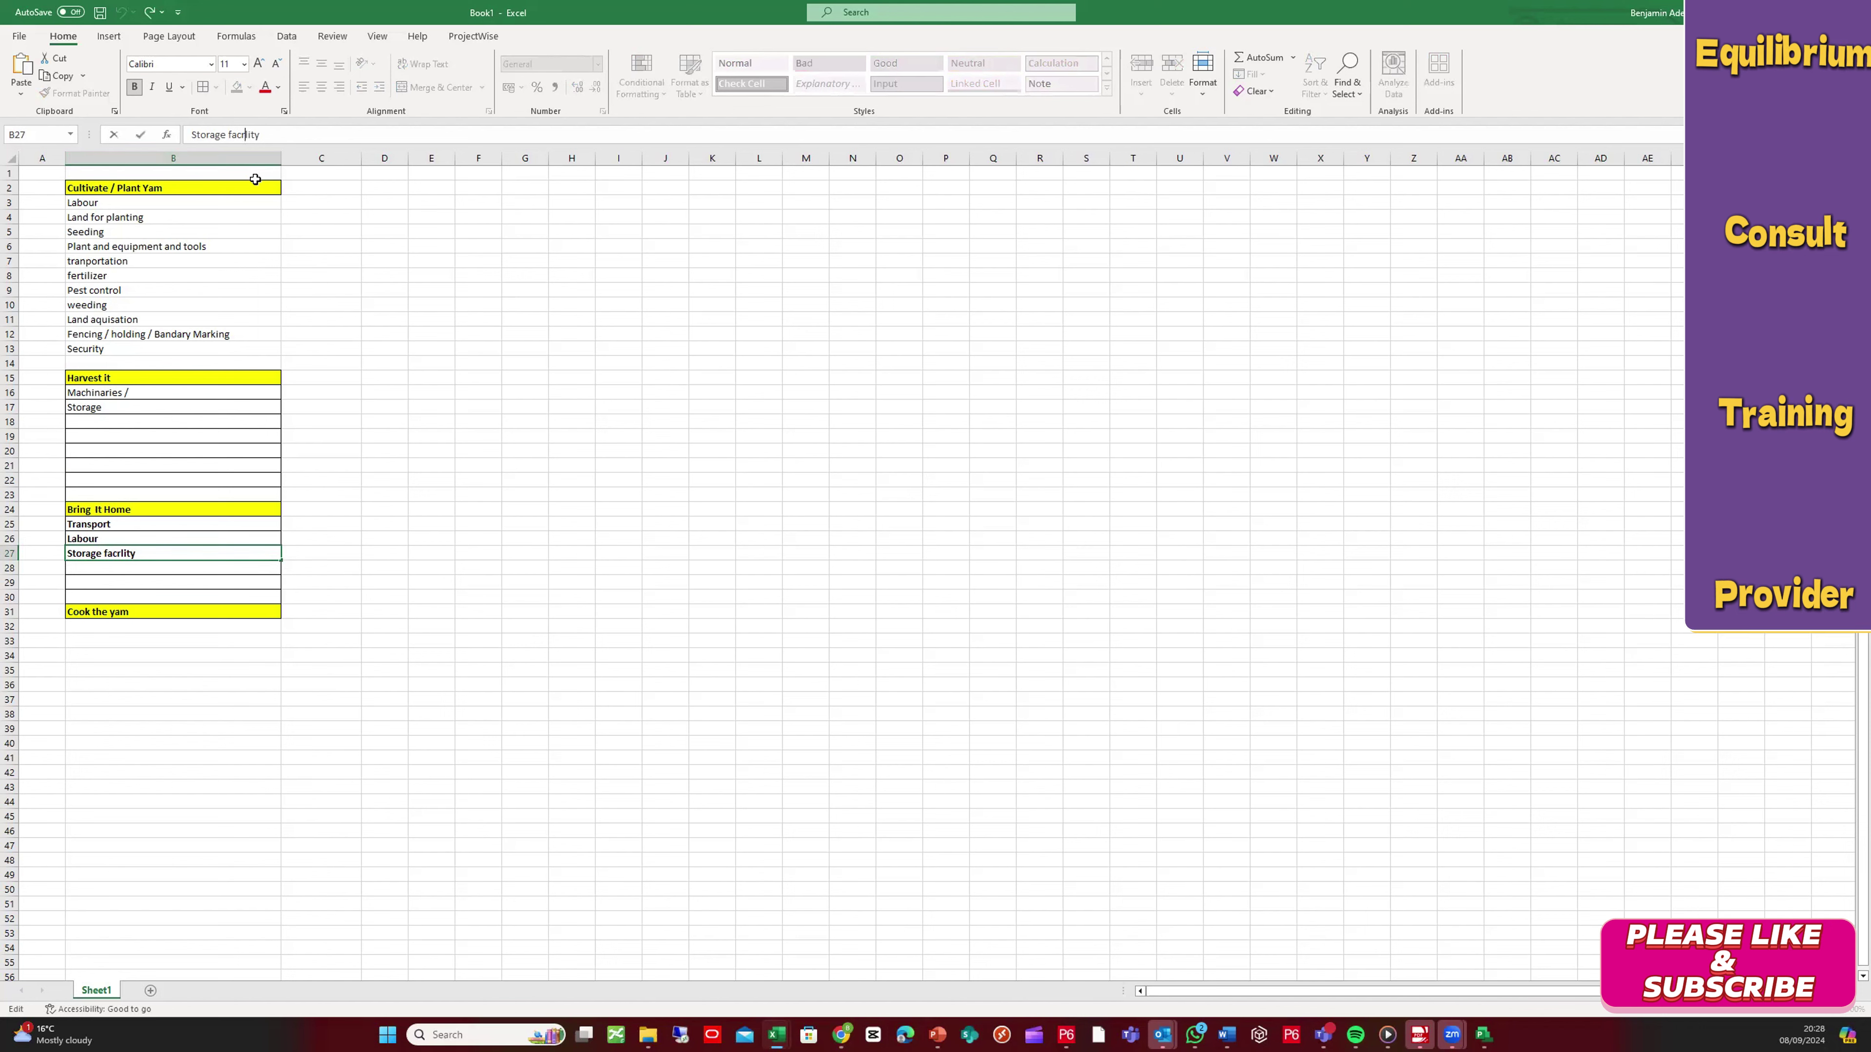
key(Delete)
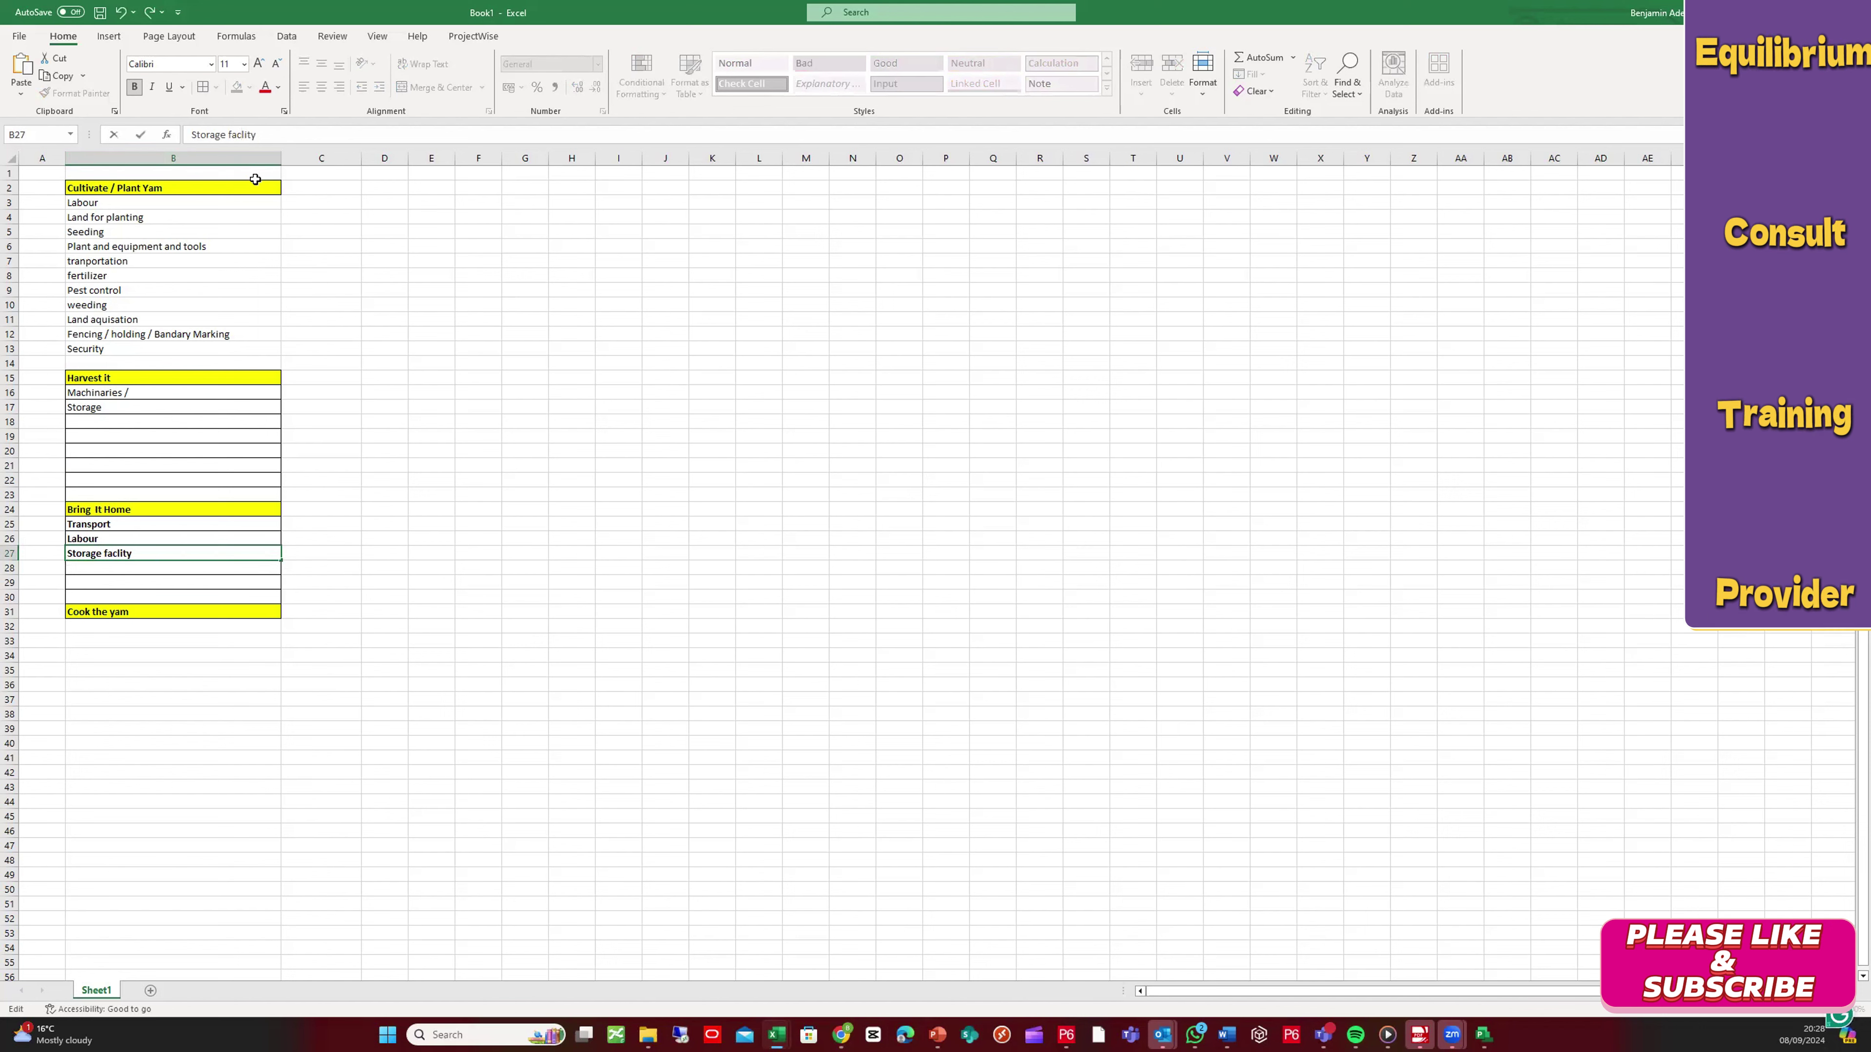
text(il)
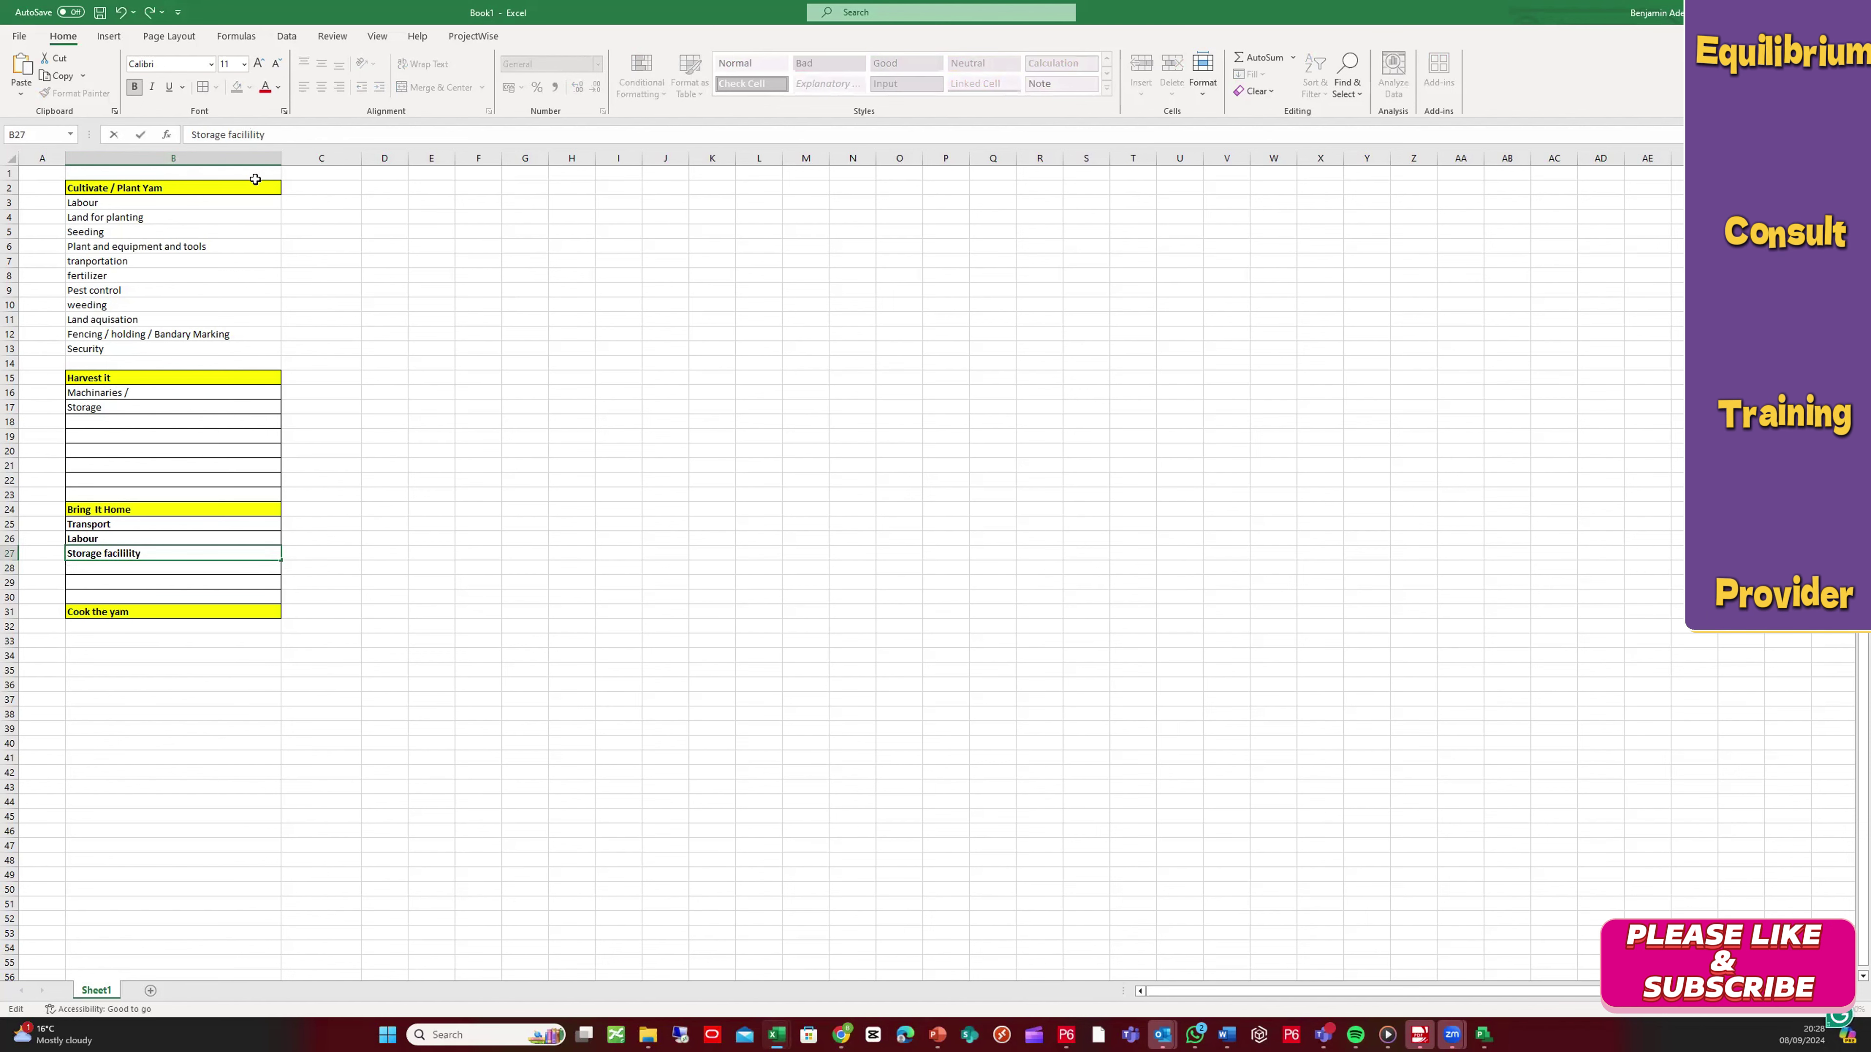
click(215, 569)
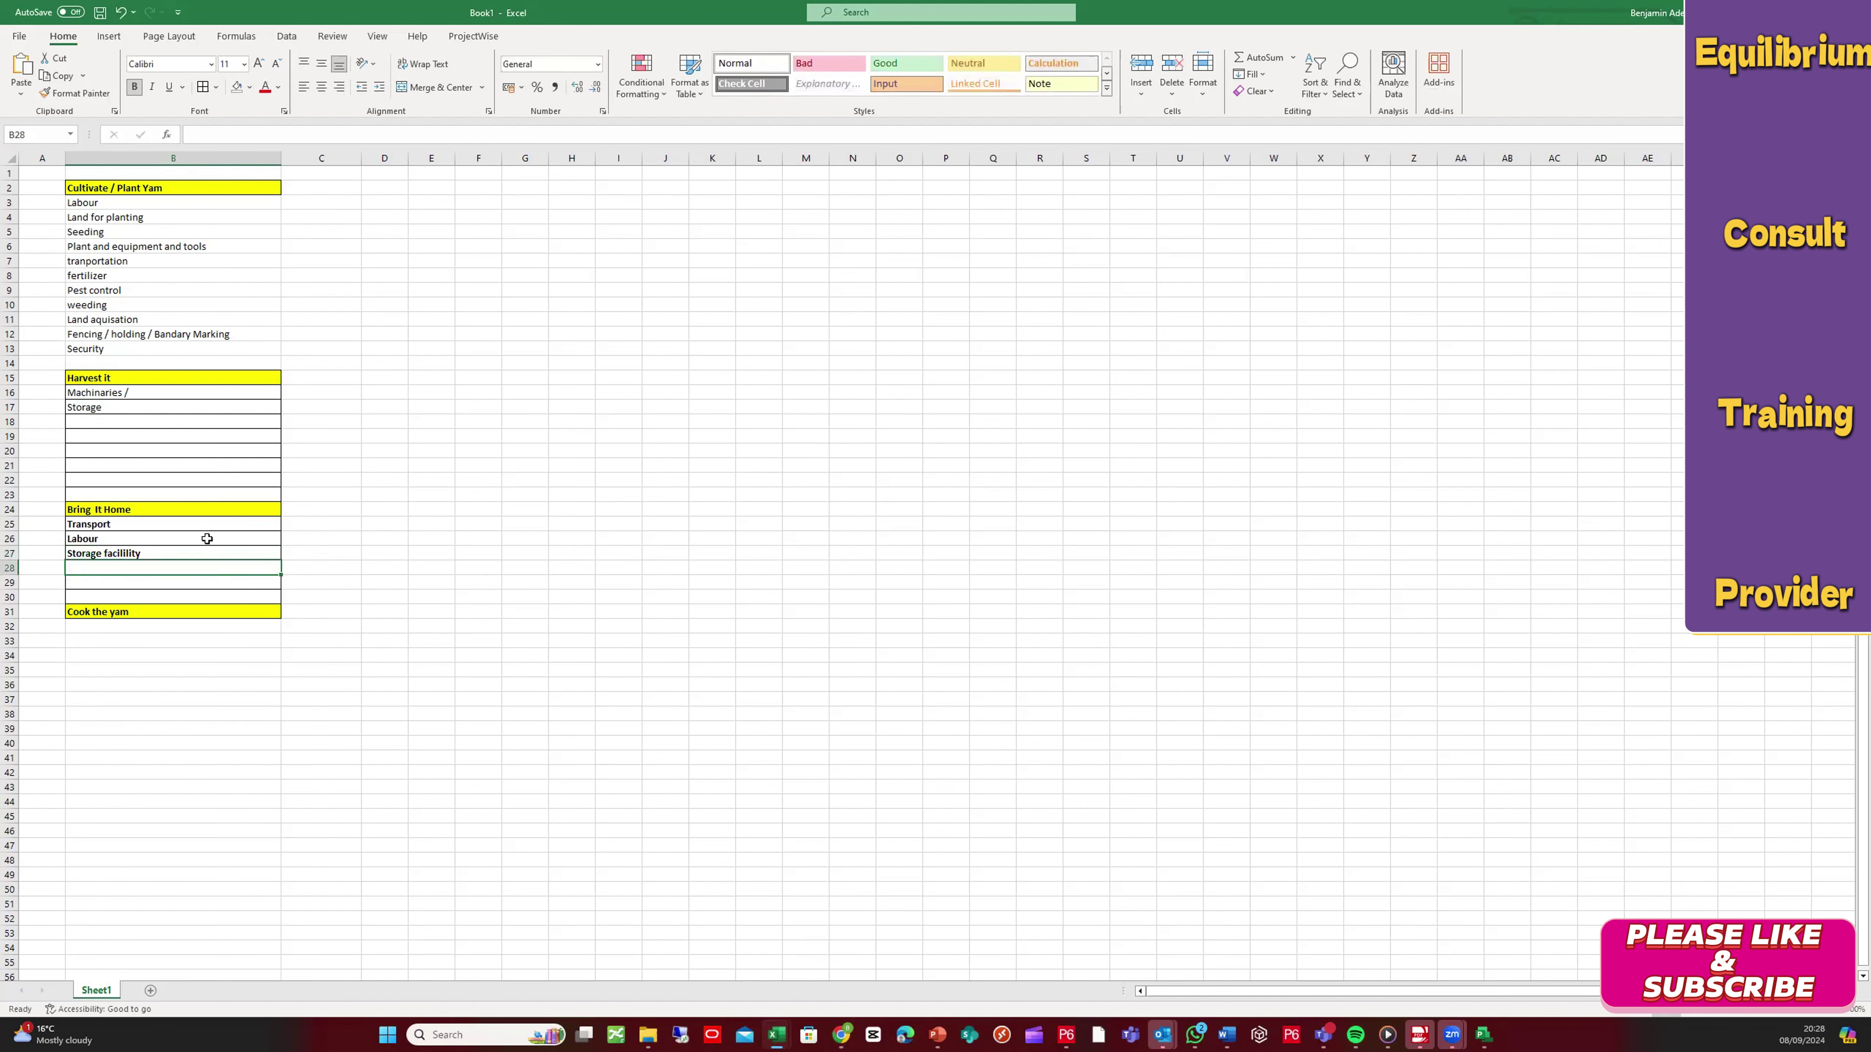
Step: Enter "pile the yam" in B32 as the first item under the Cook the yam heading
click(166, 626)
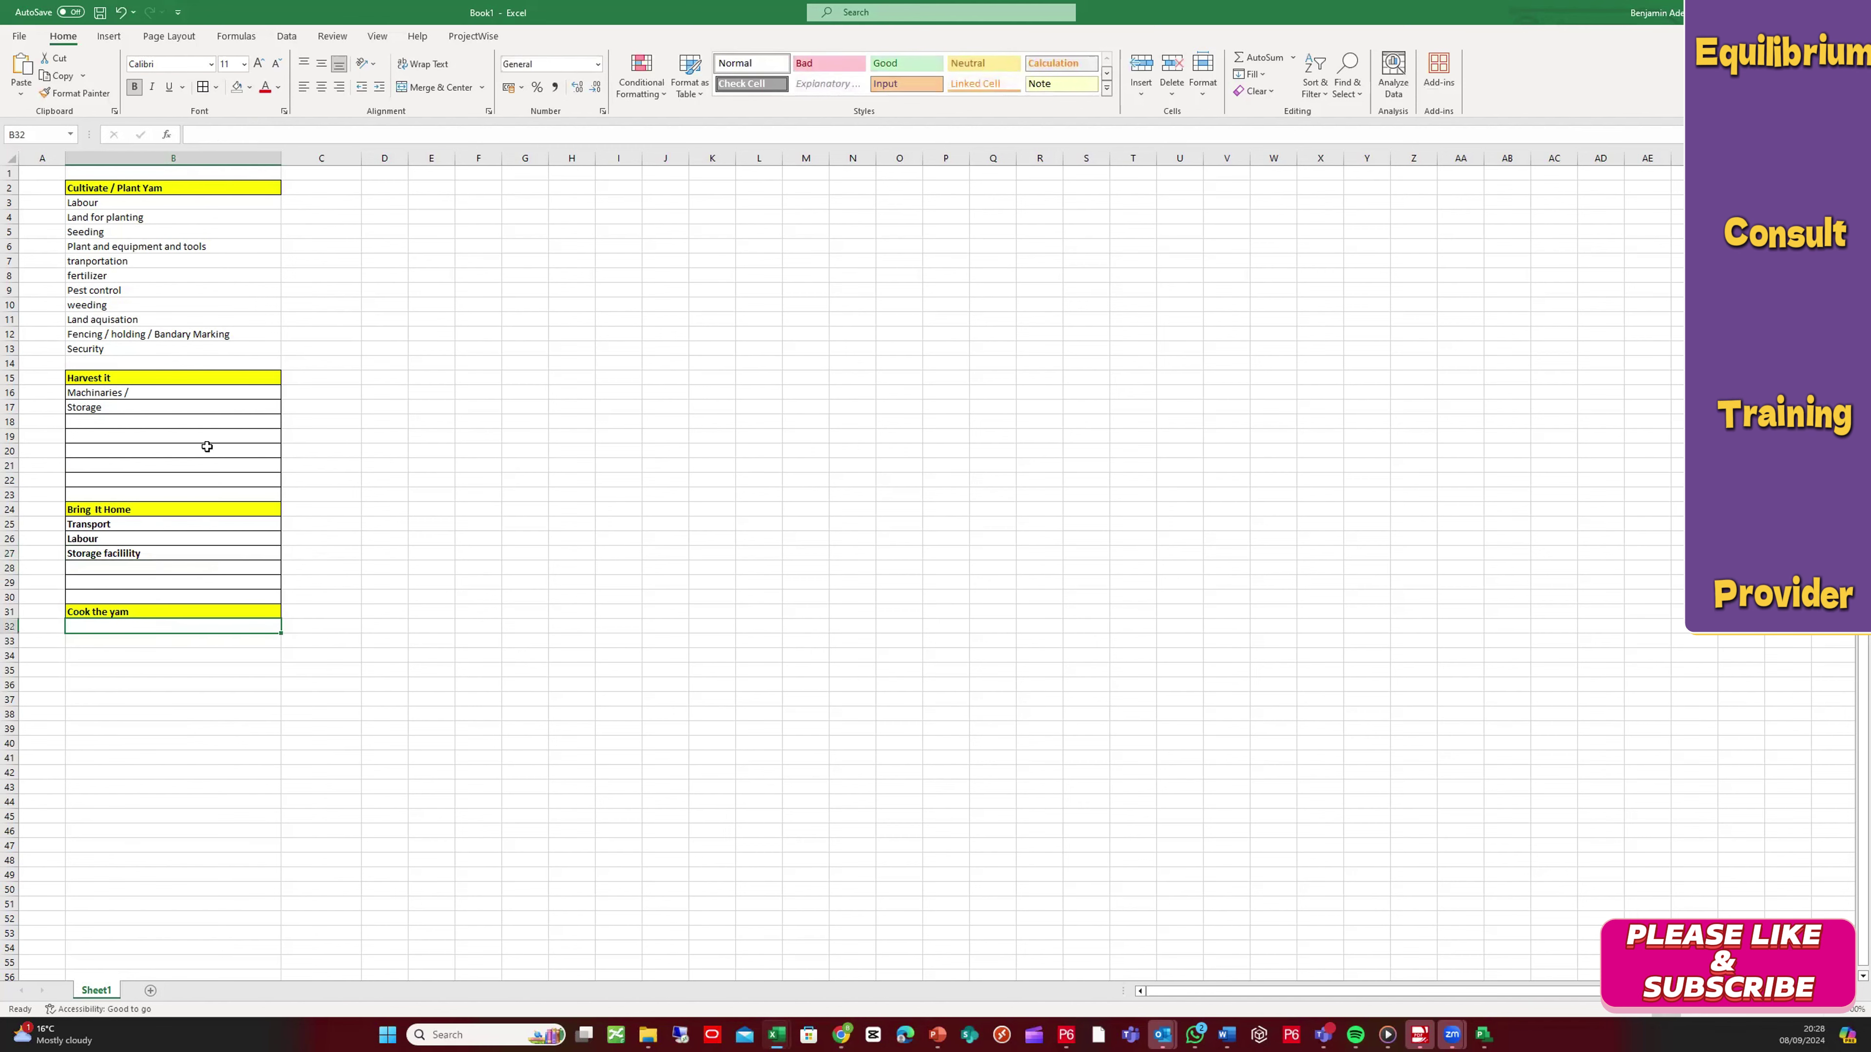
scroll(209, 647, down, 2)
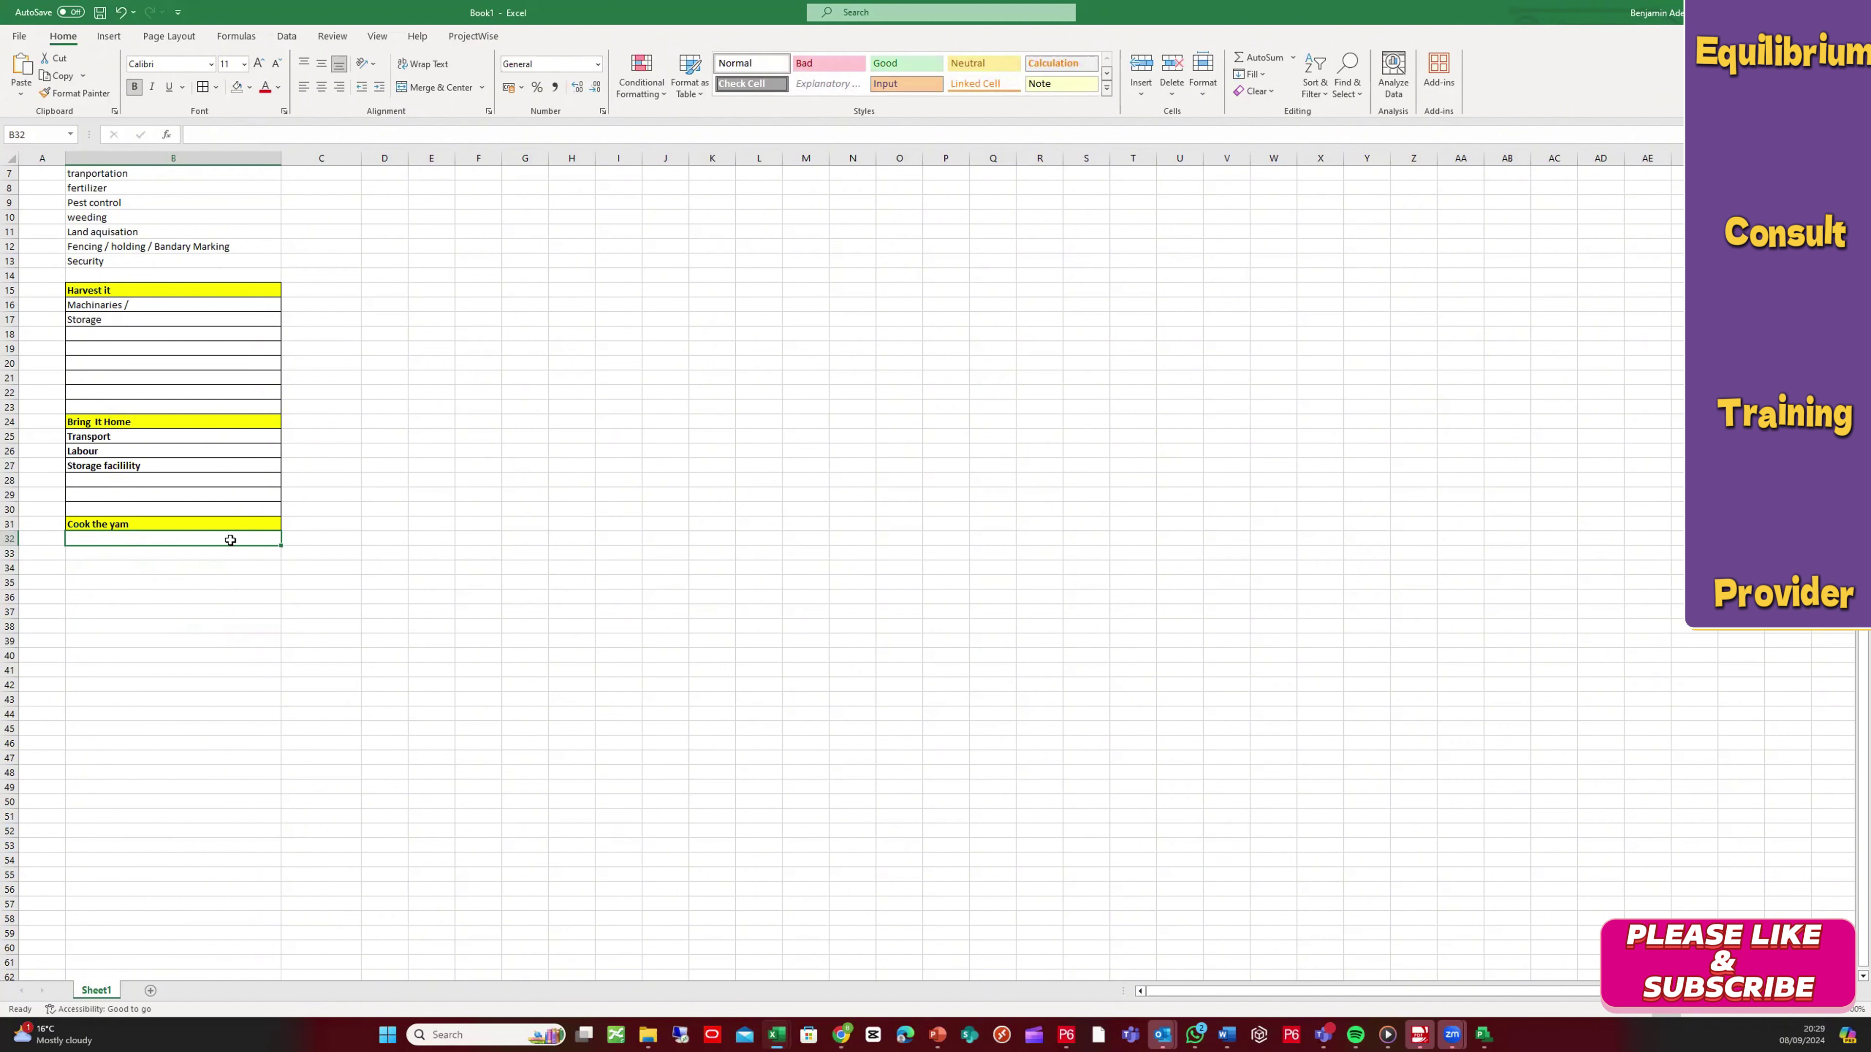
text(pil)
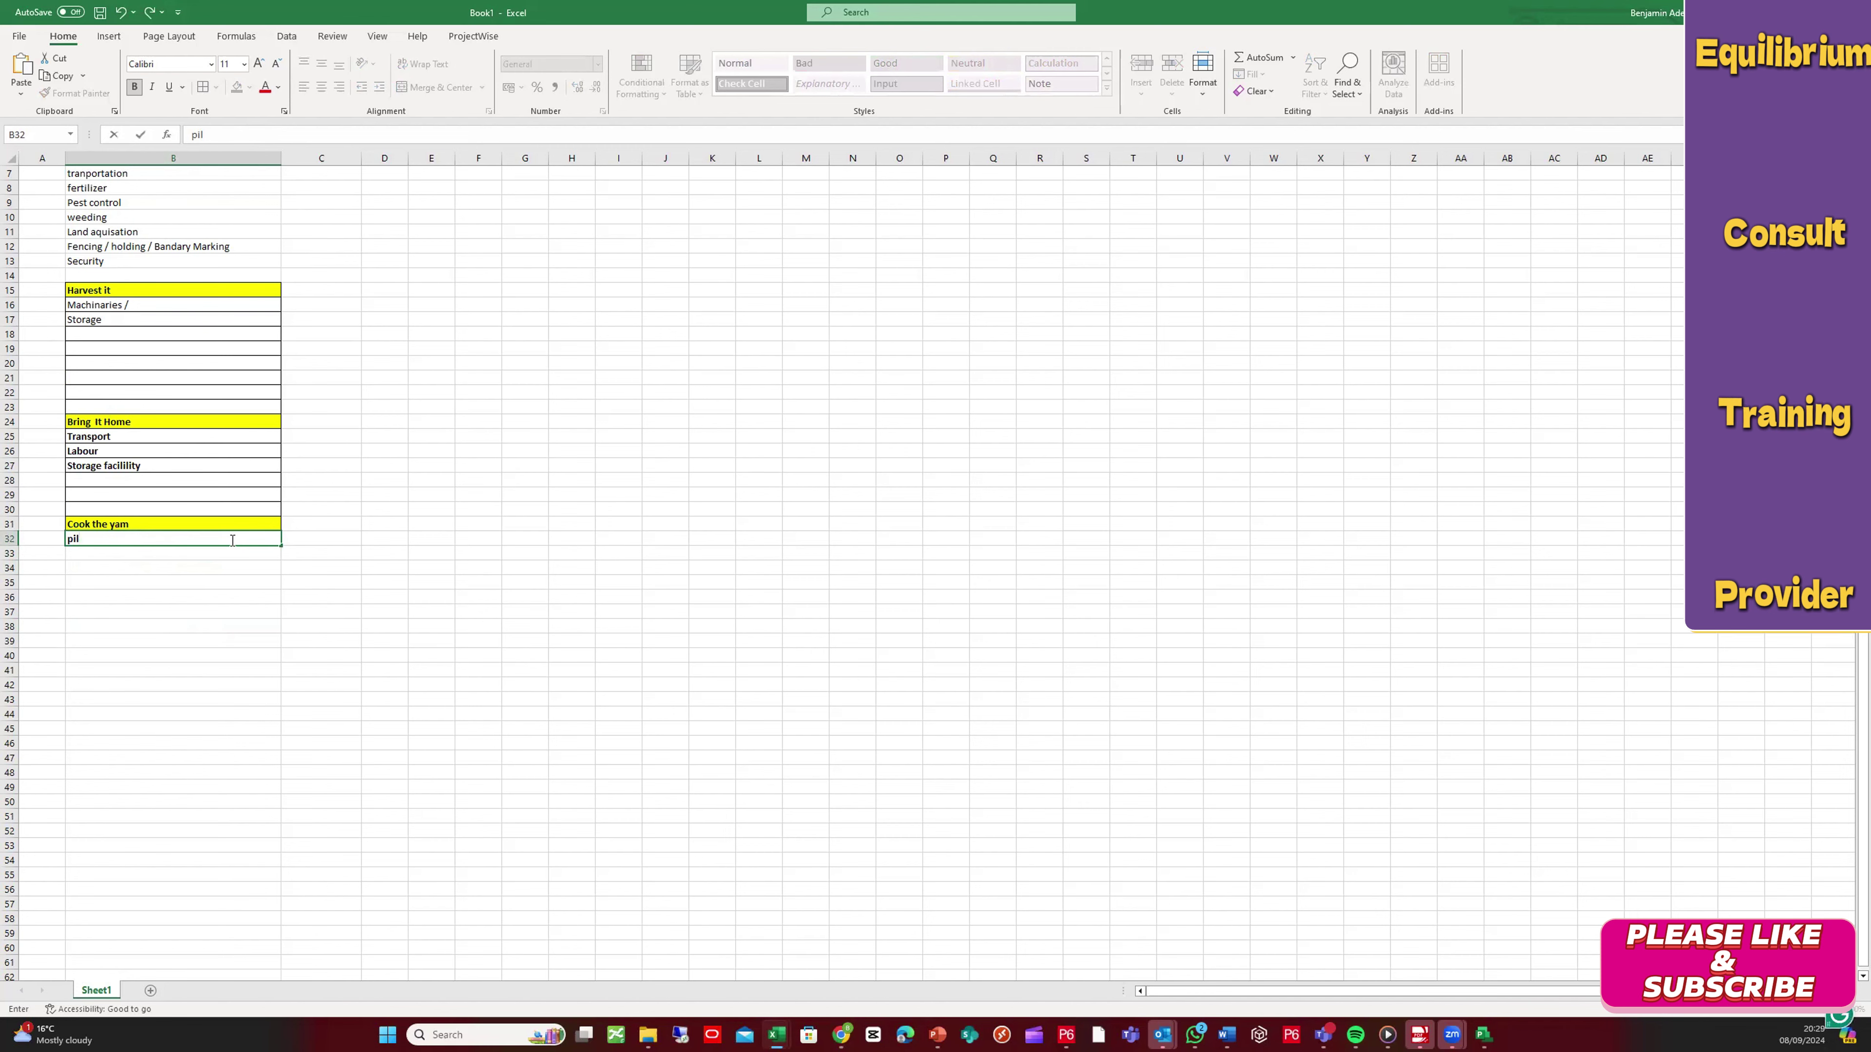
text(e the)
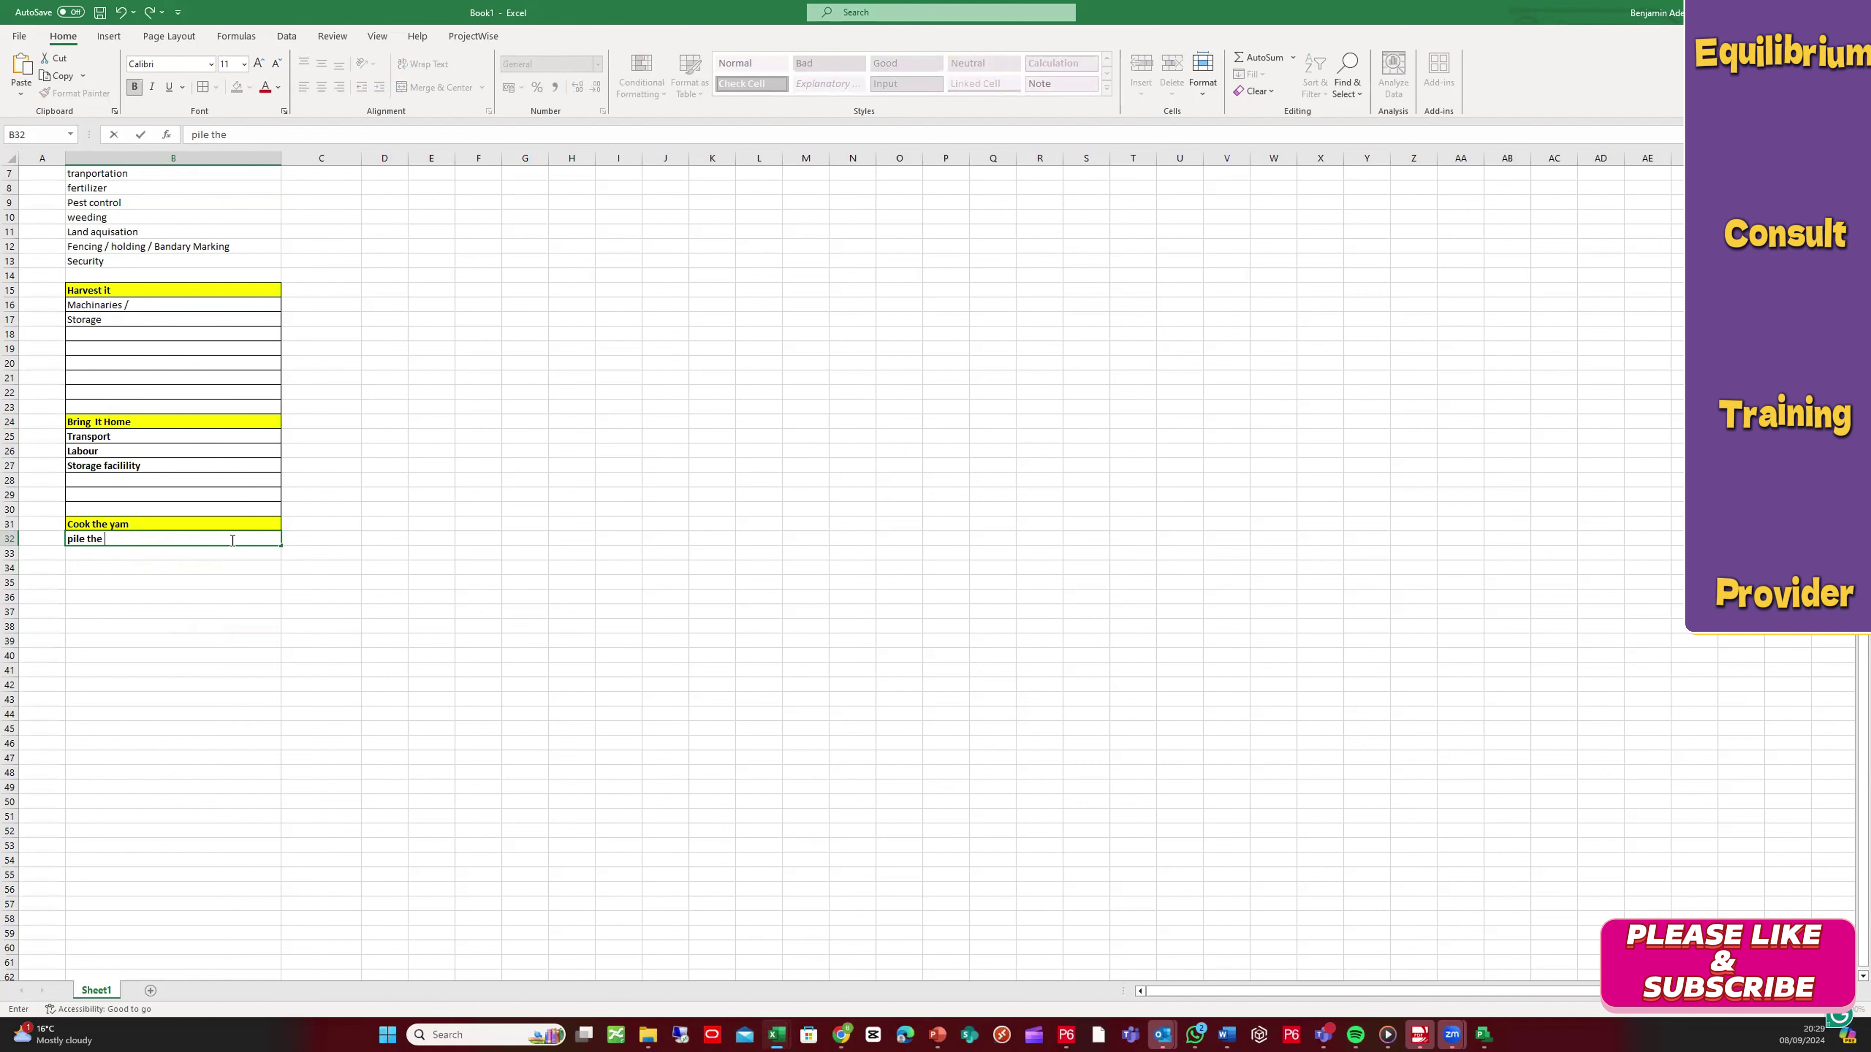
text( yam)
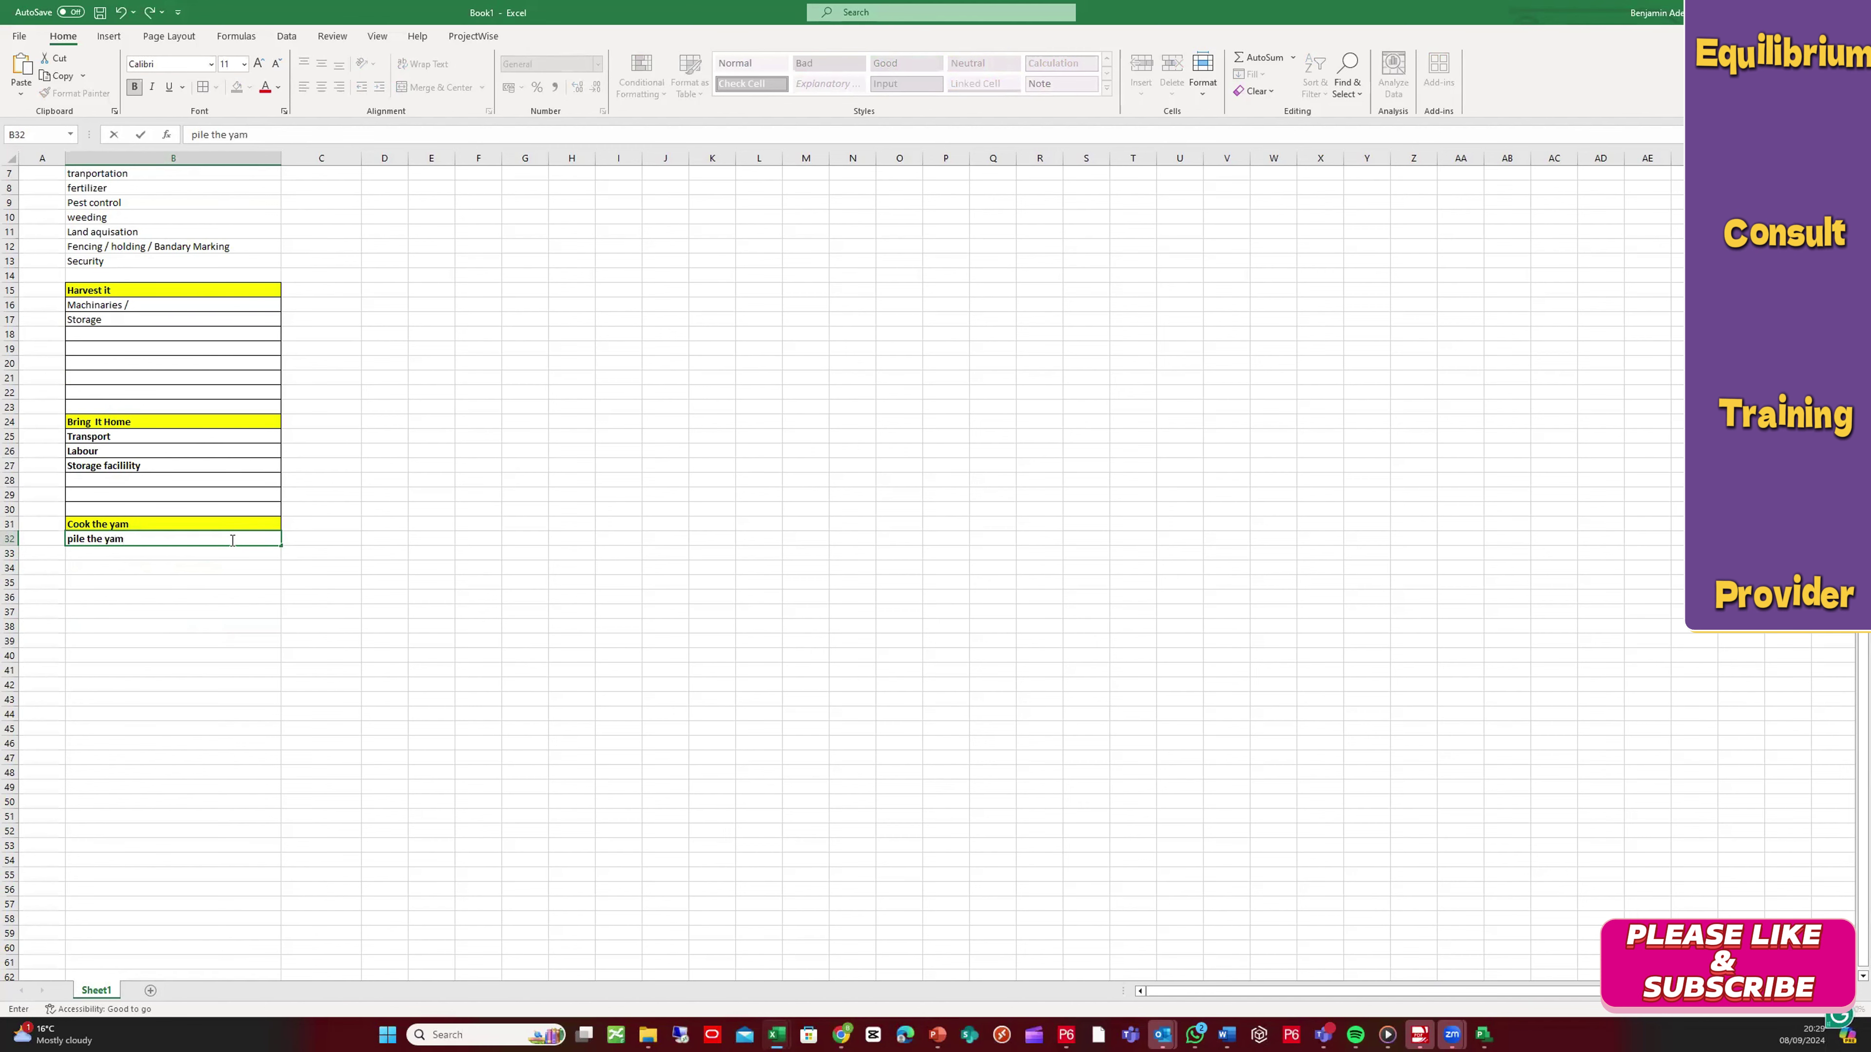
Step: Add "need knife" in B33, below the pile the yam entry
click(81, 556)
text(n)
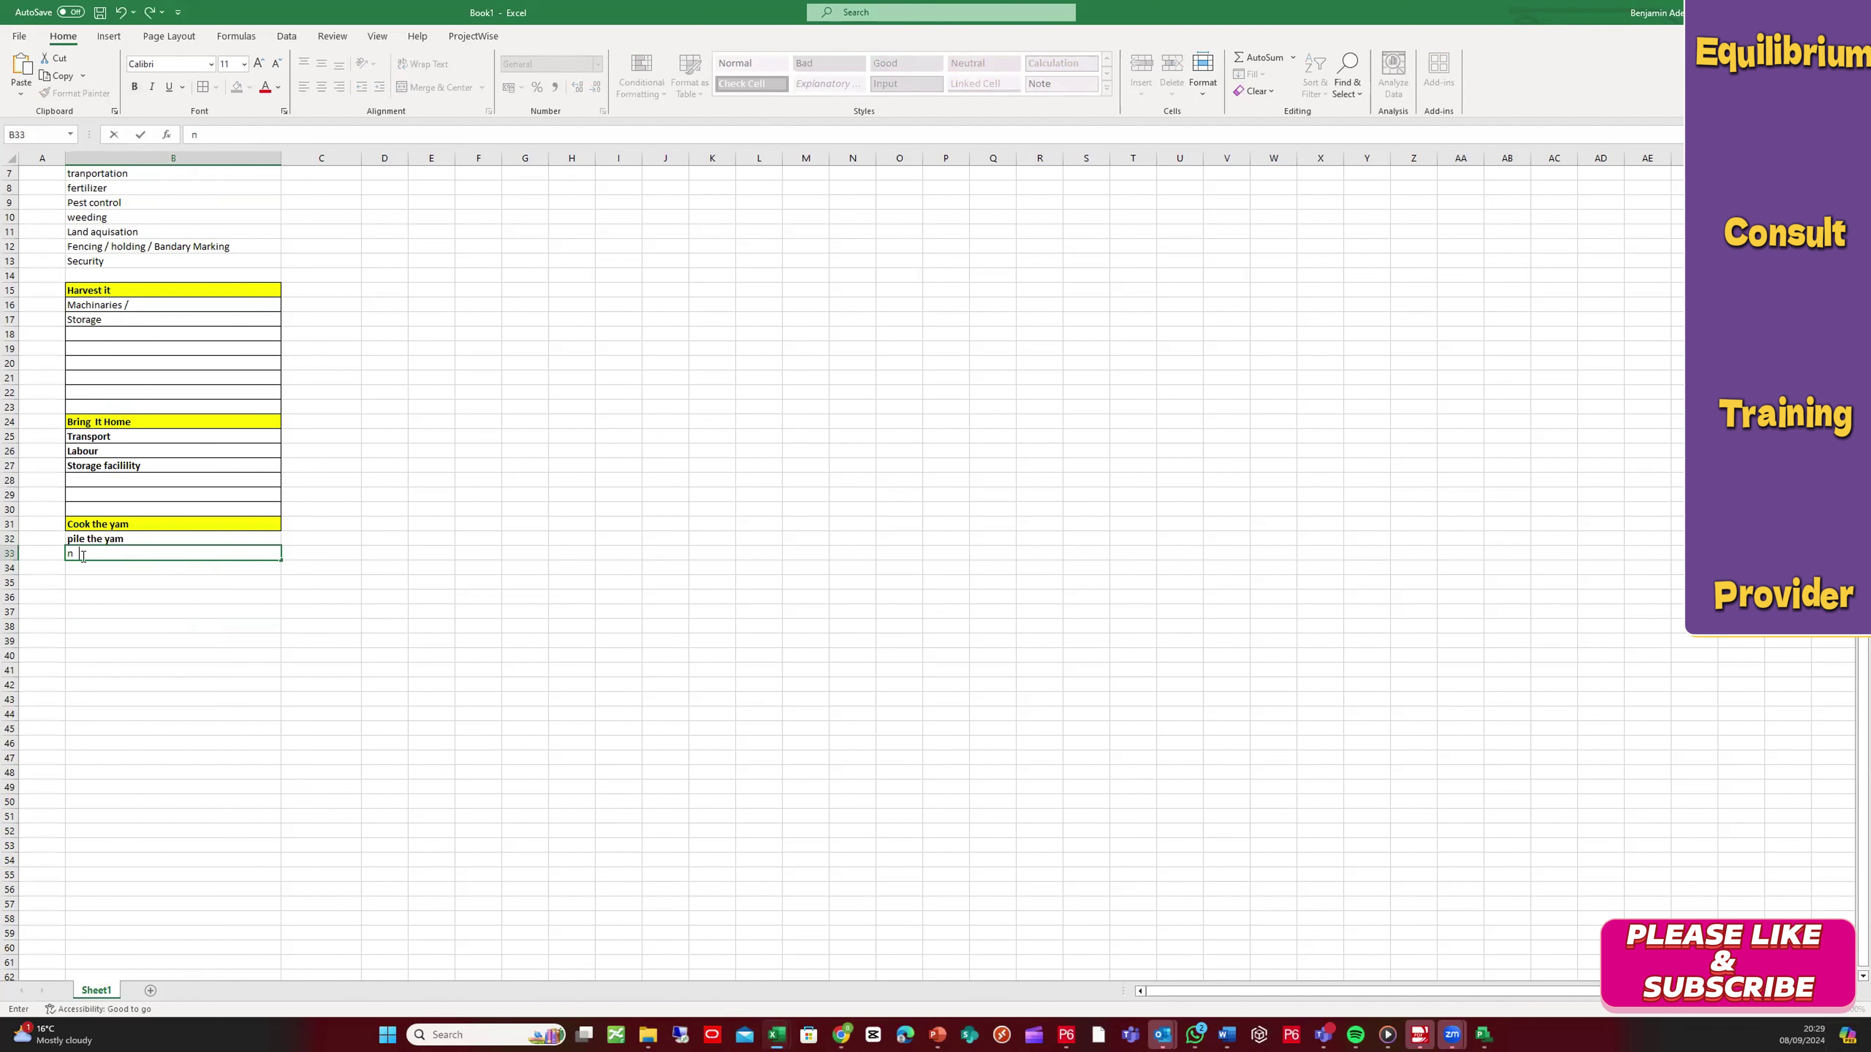
text(eed kni)
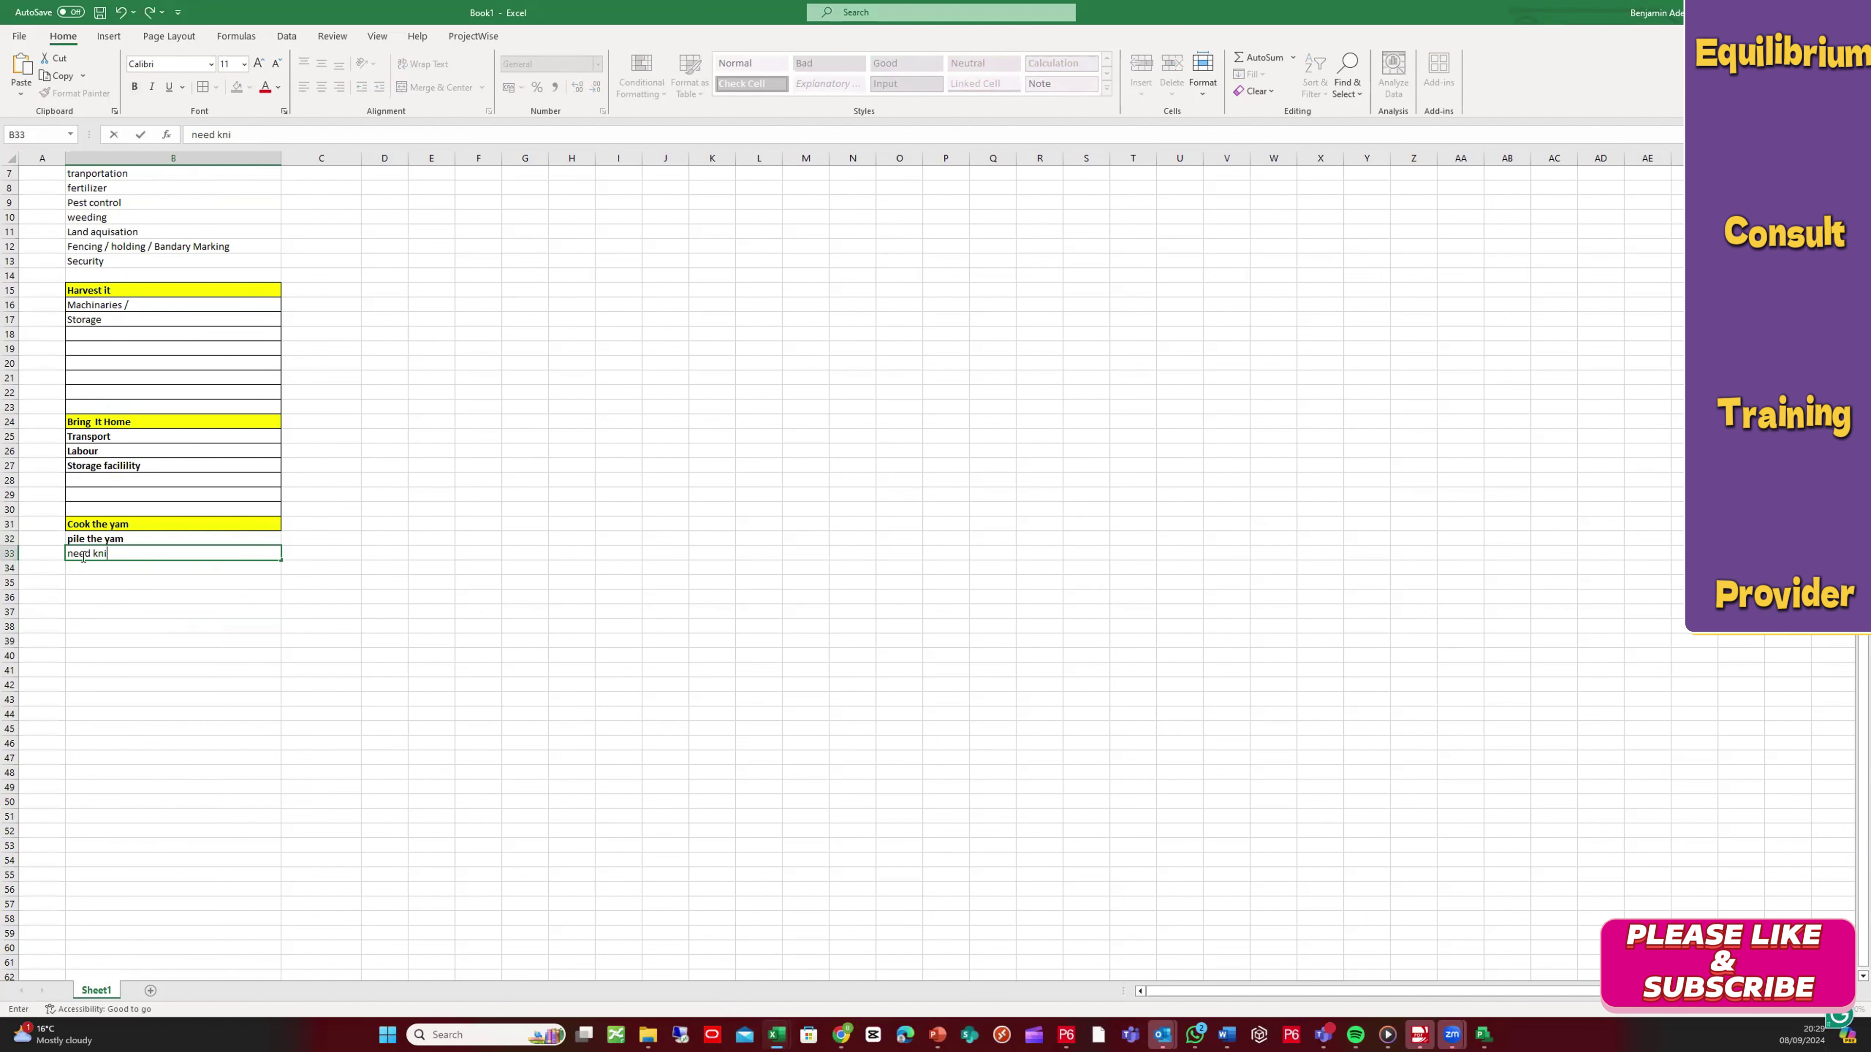
text(fe)
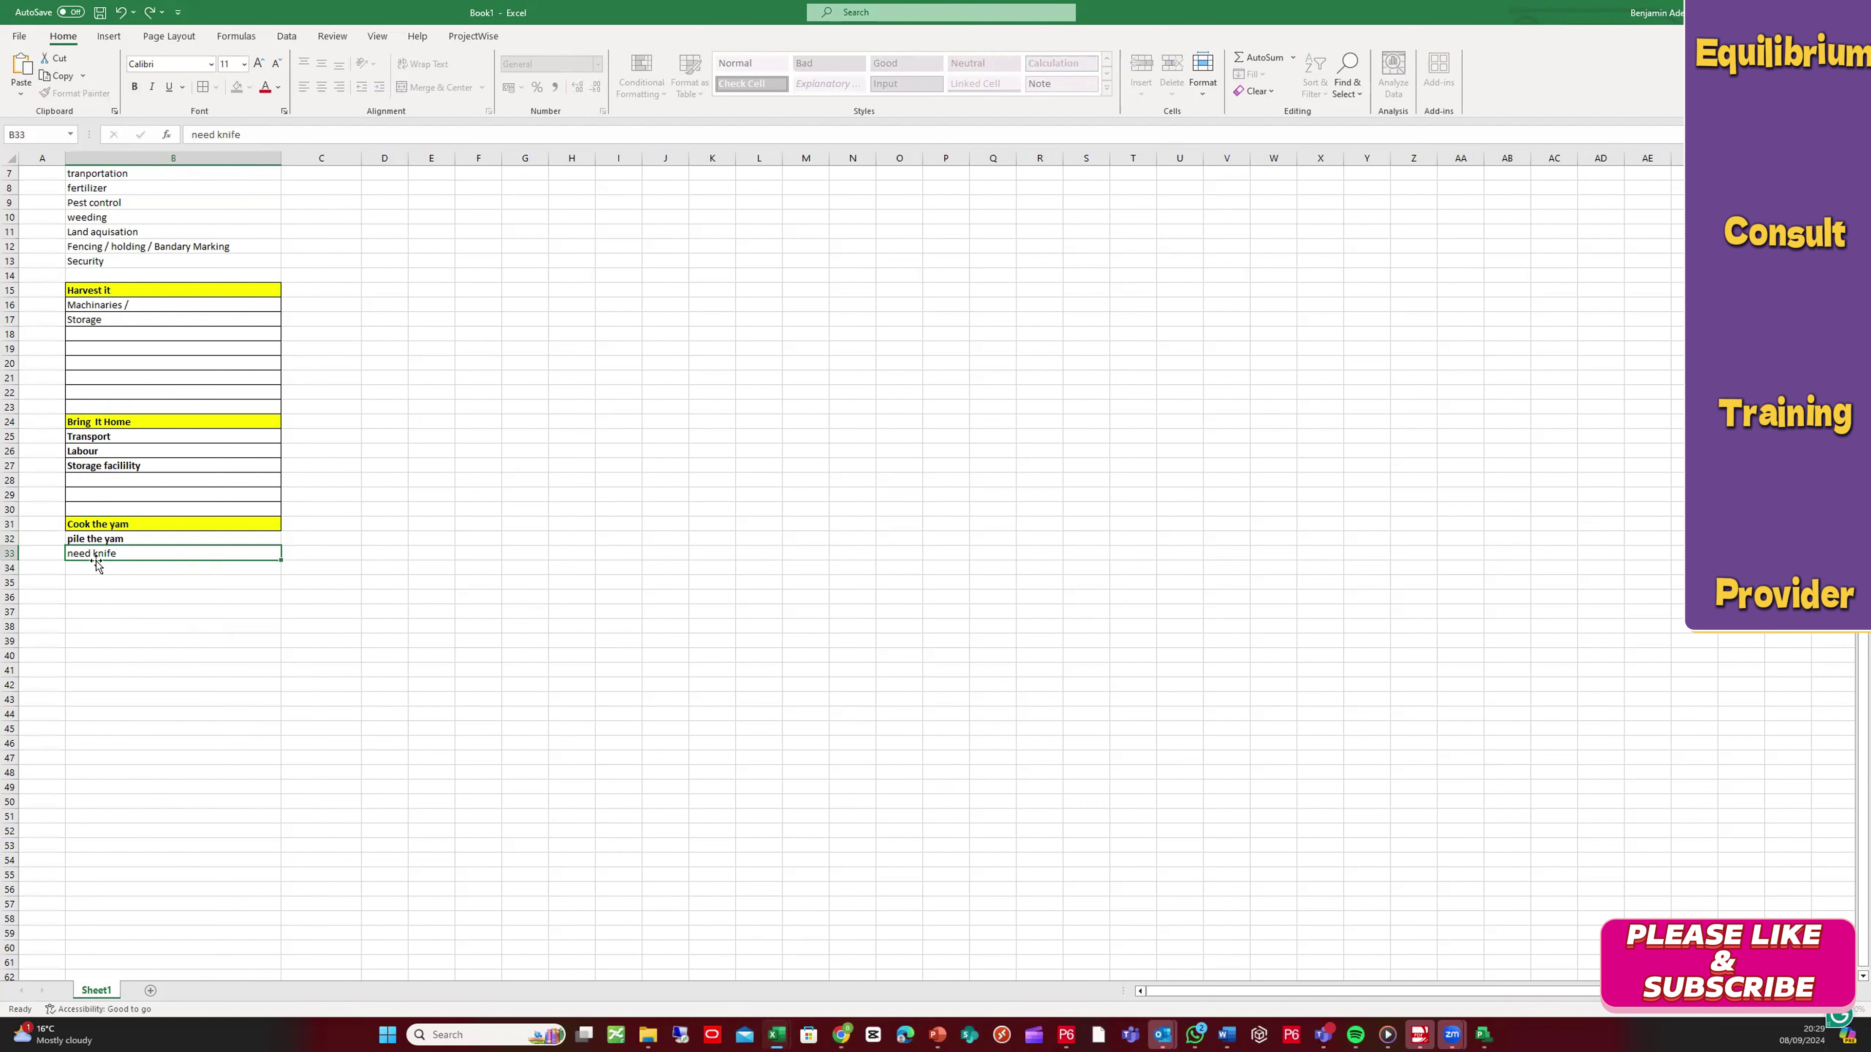
key(ctrl+Return)
Step: Enter "pot" in B34 and "water" in B35 of the Cook the yam list
click(96, 570)
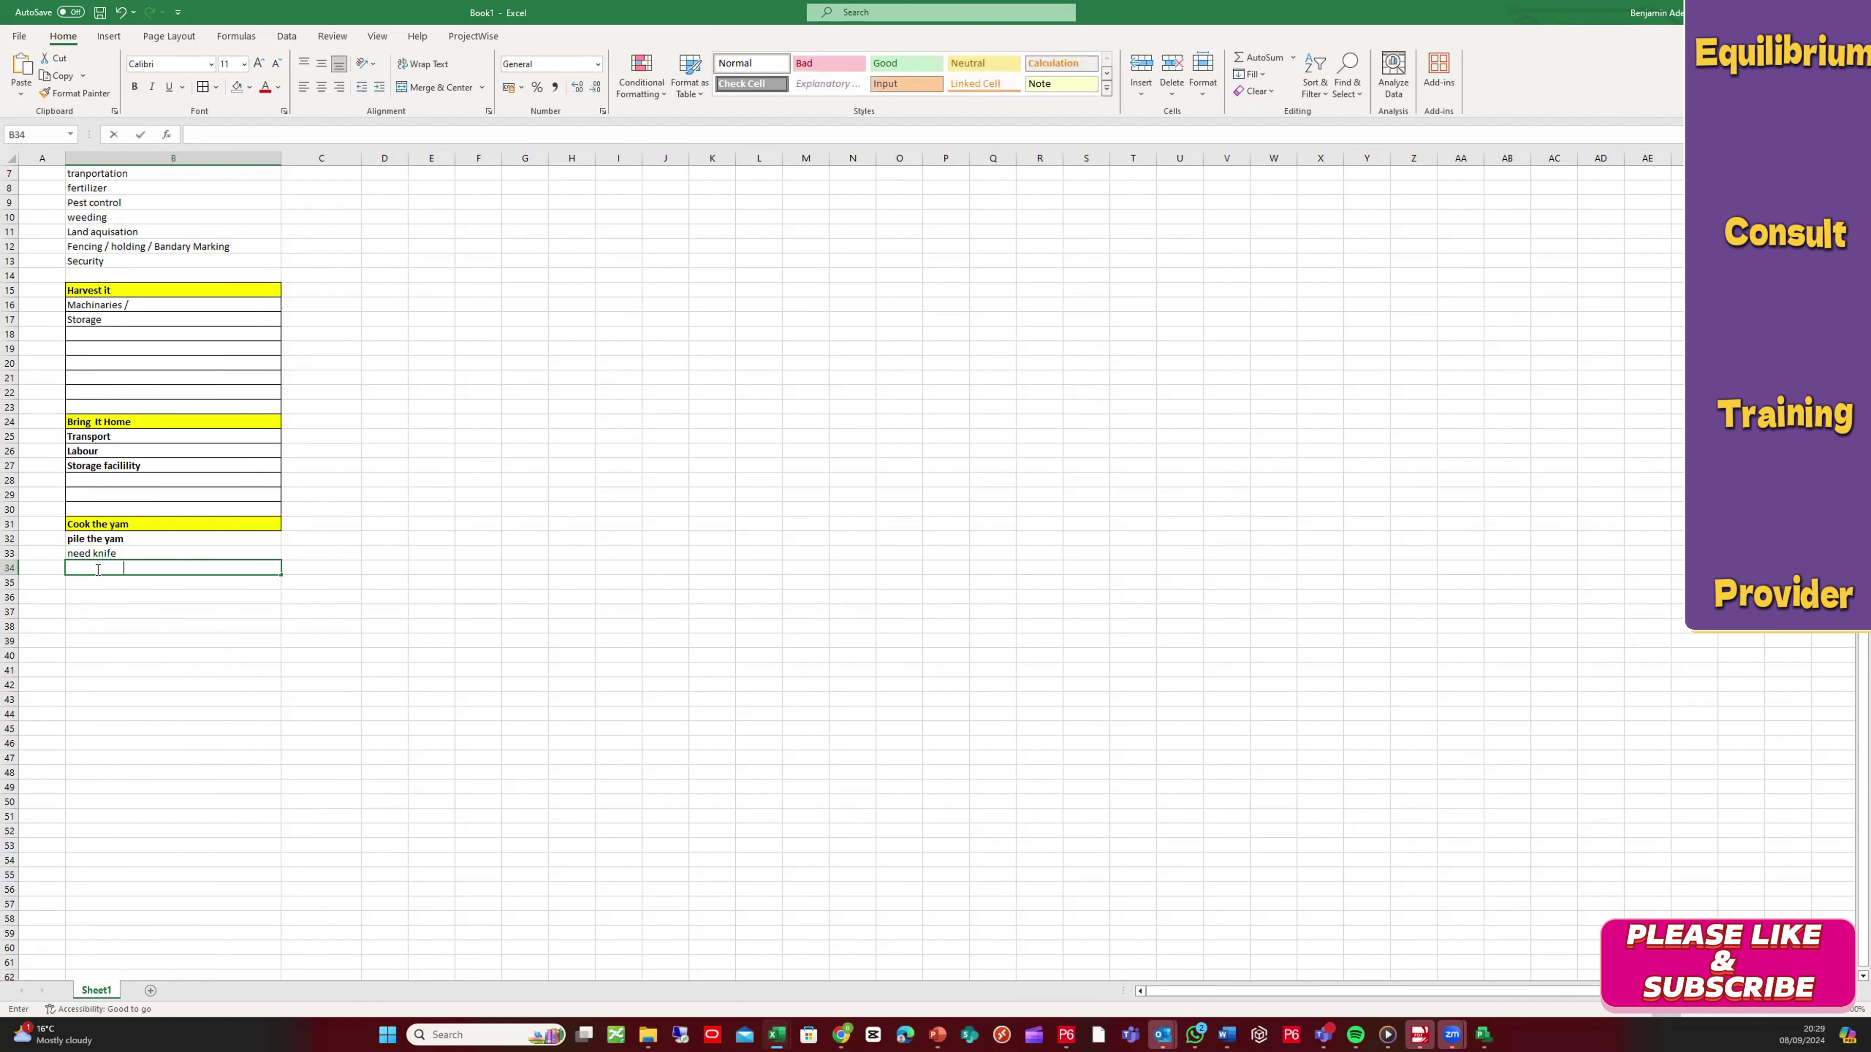
text(pot)
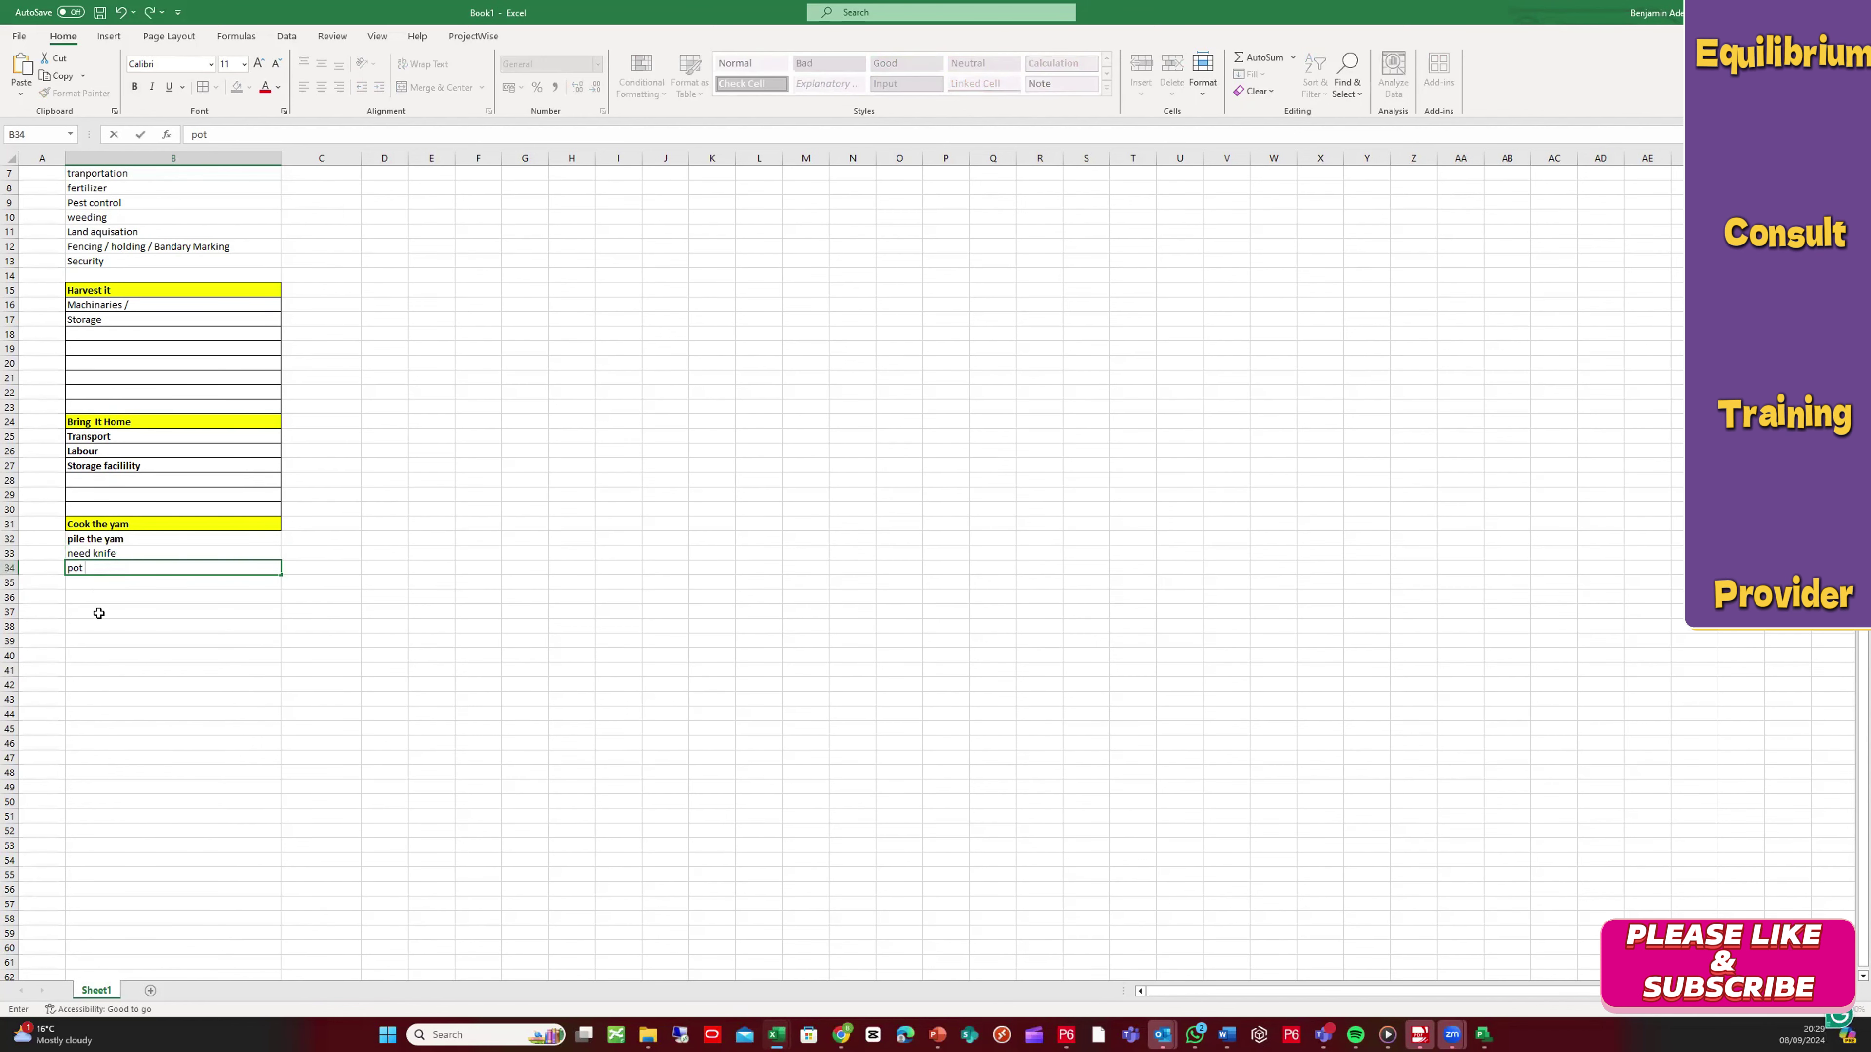
click(98, 583)
text(water)
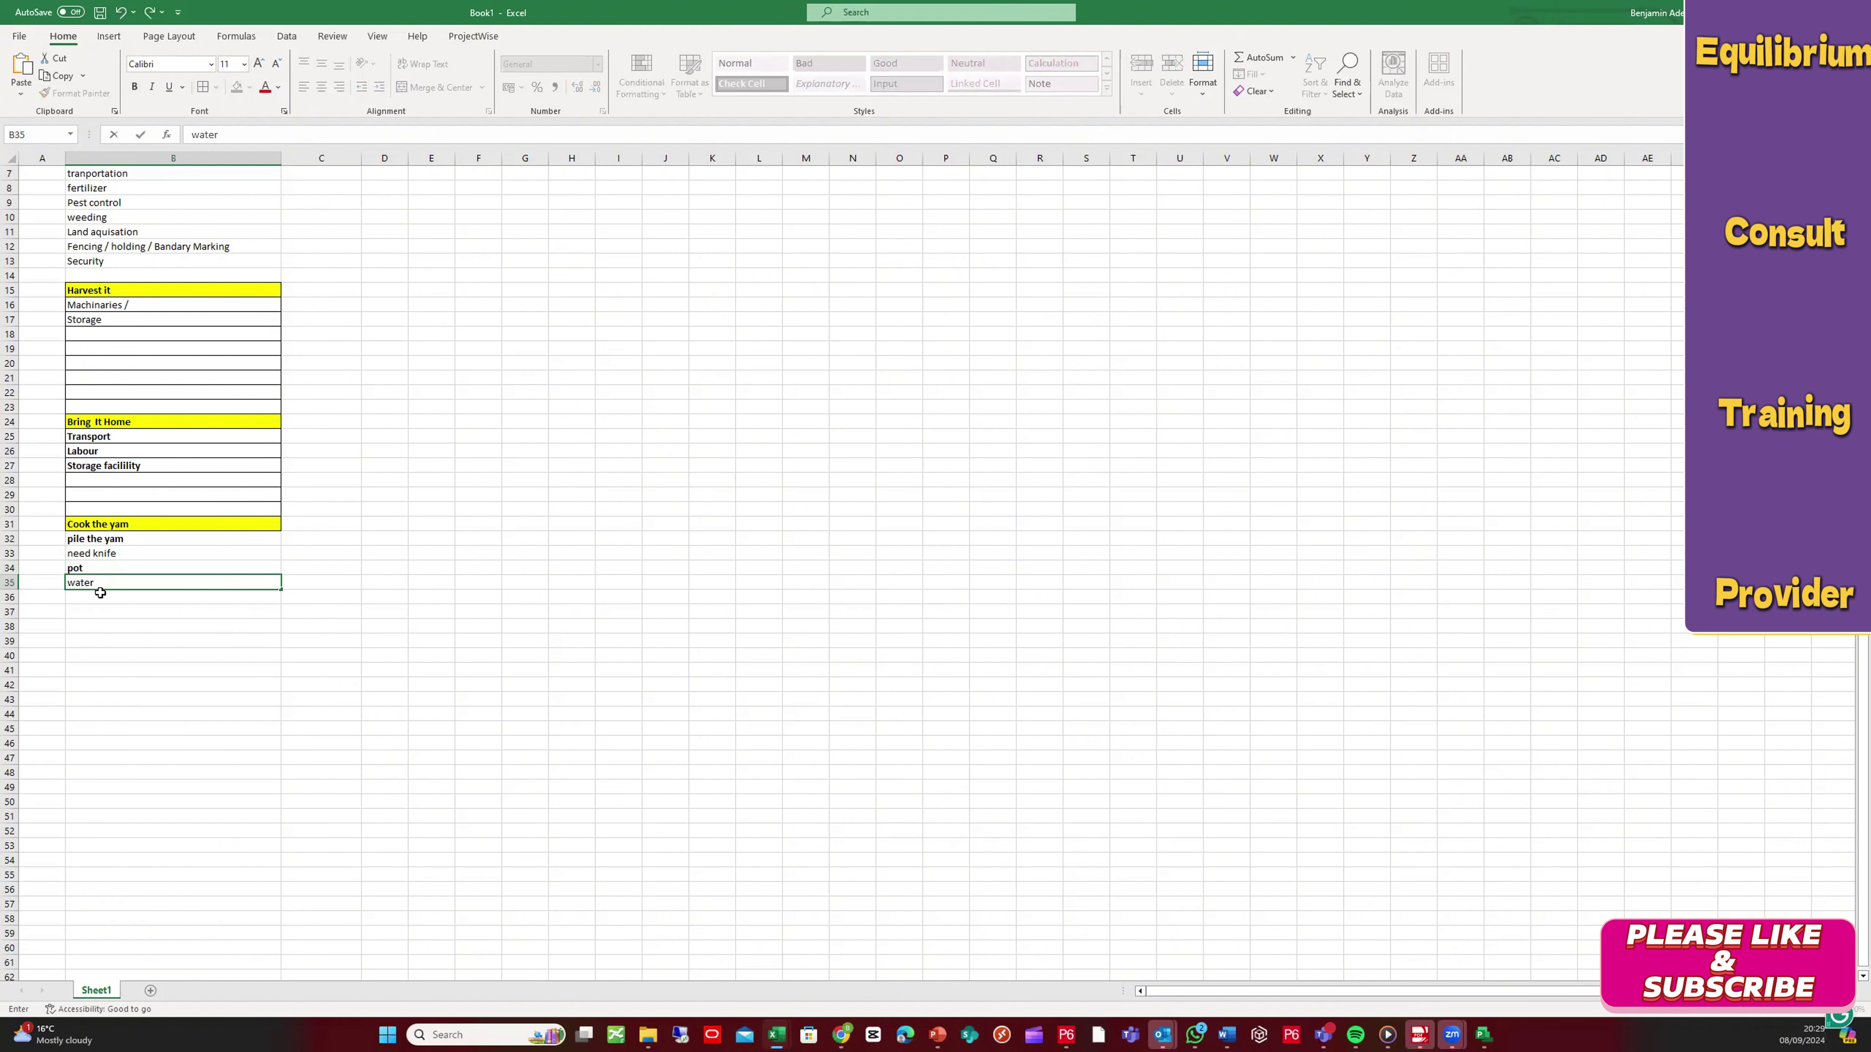
Step: Enter "Gas / cooker" in B36 and "Plate" in B37 of the Cook the yam list
click(101, 594)
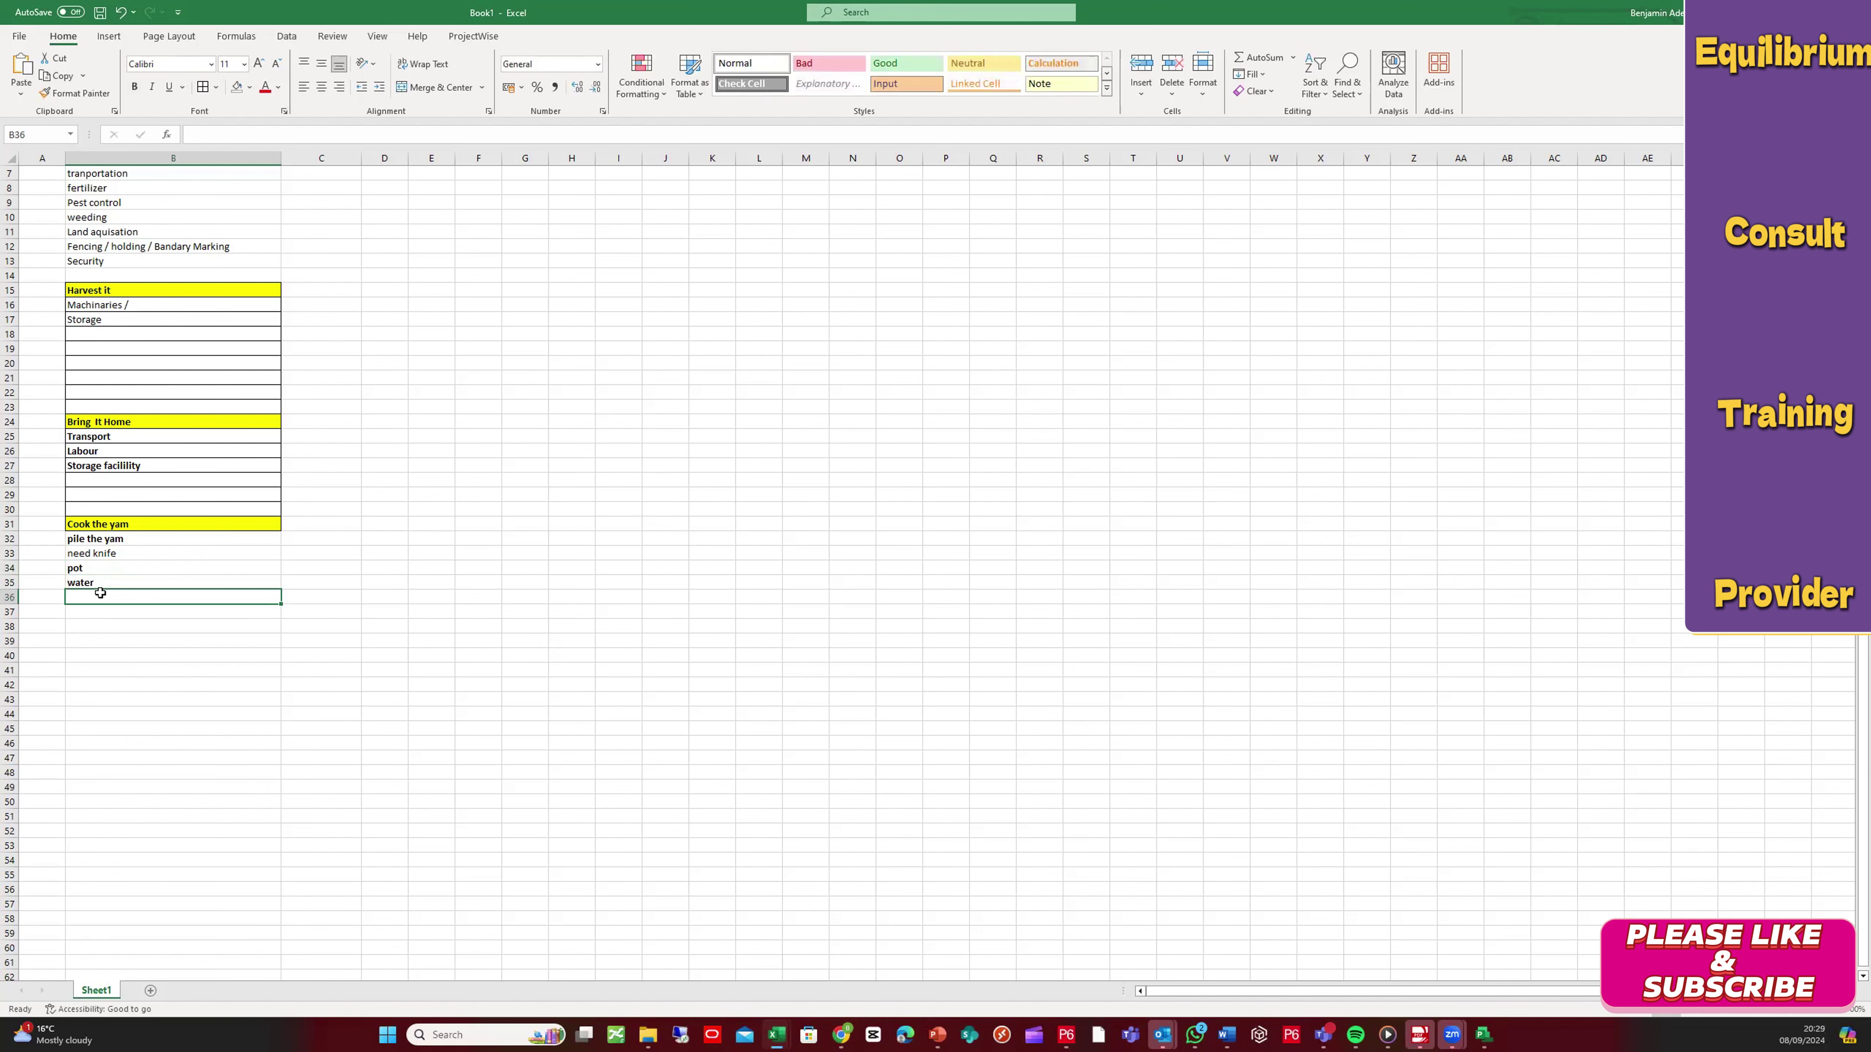
text(Gas / cooer)
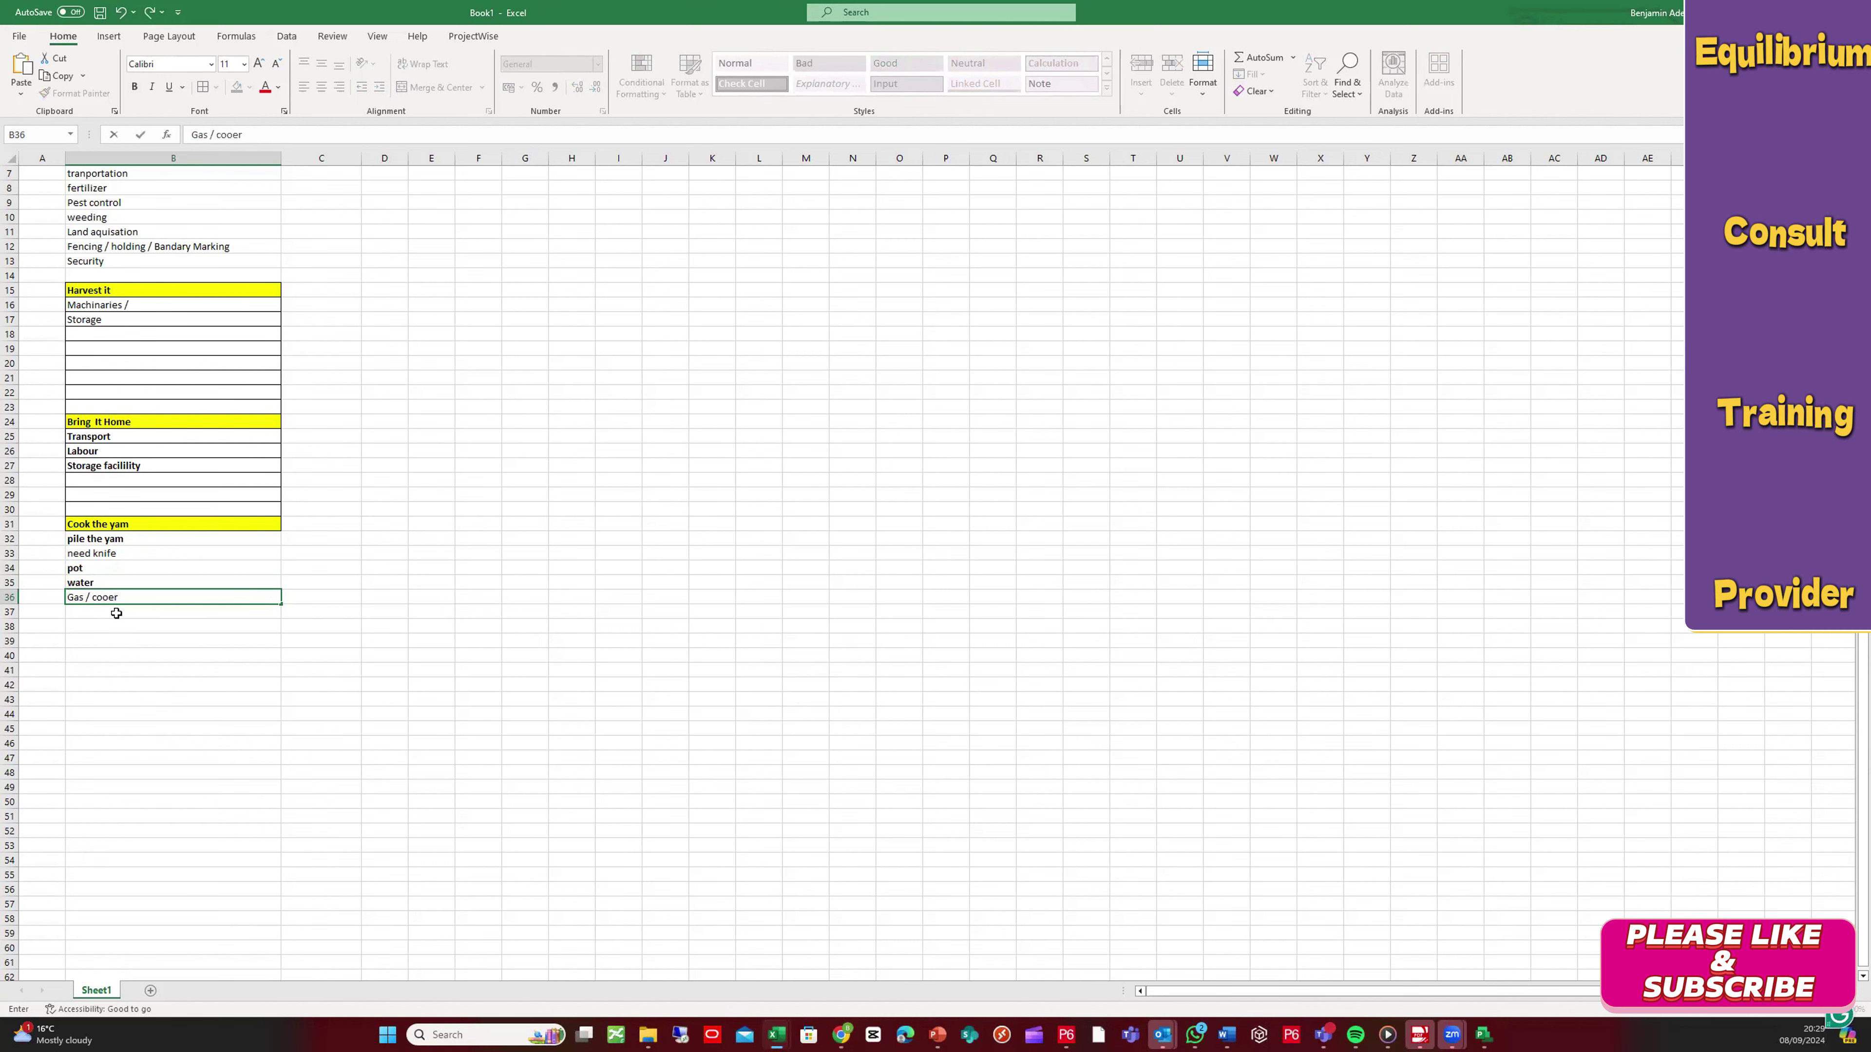
text(k)
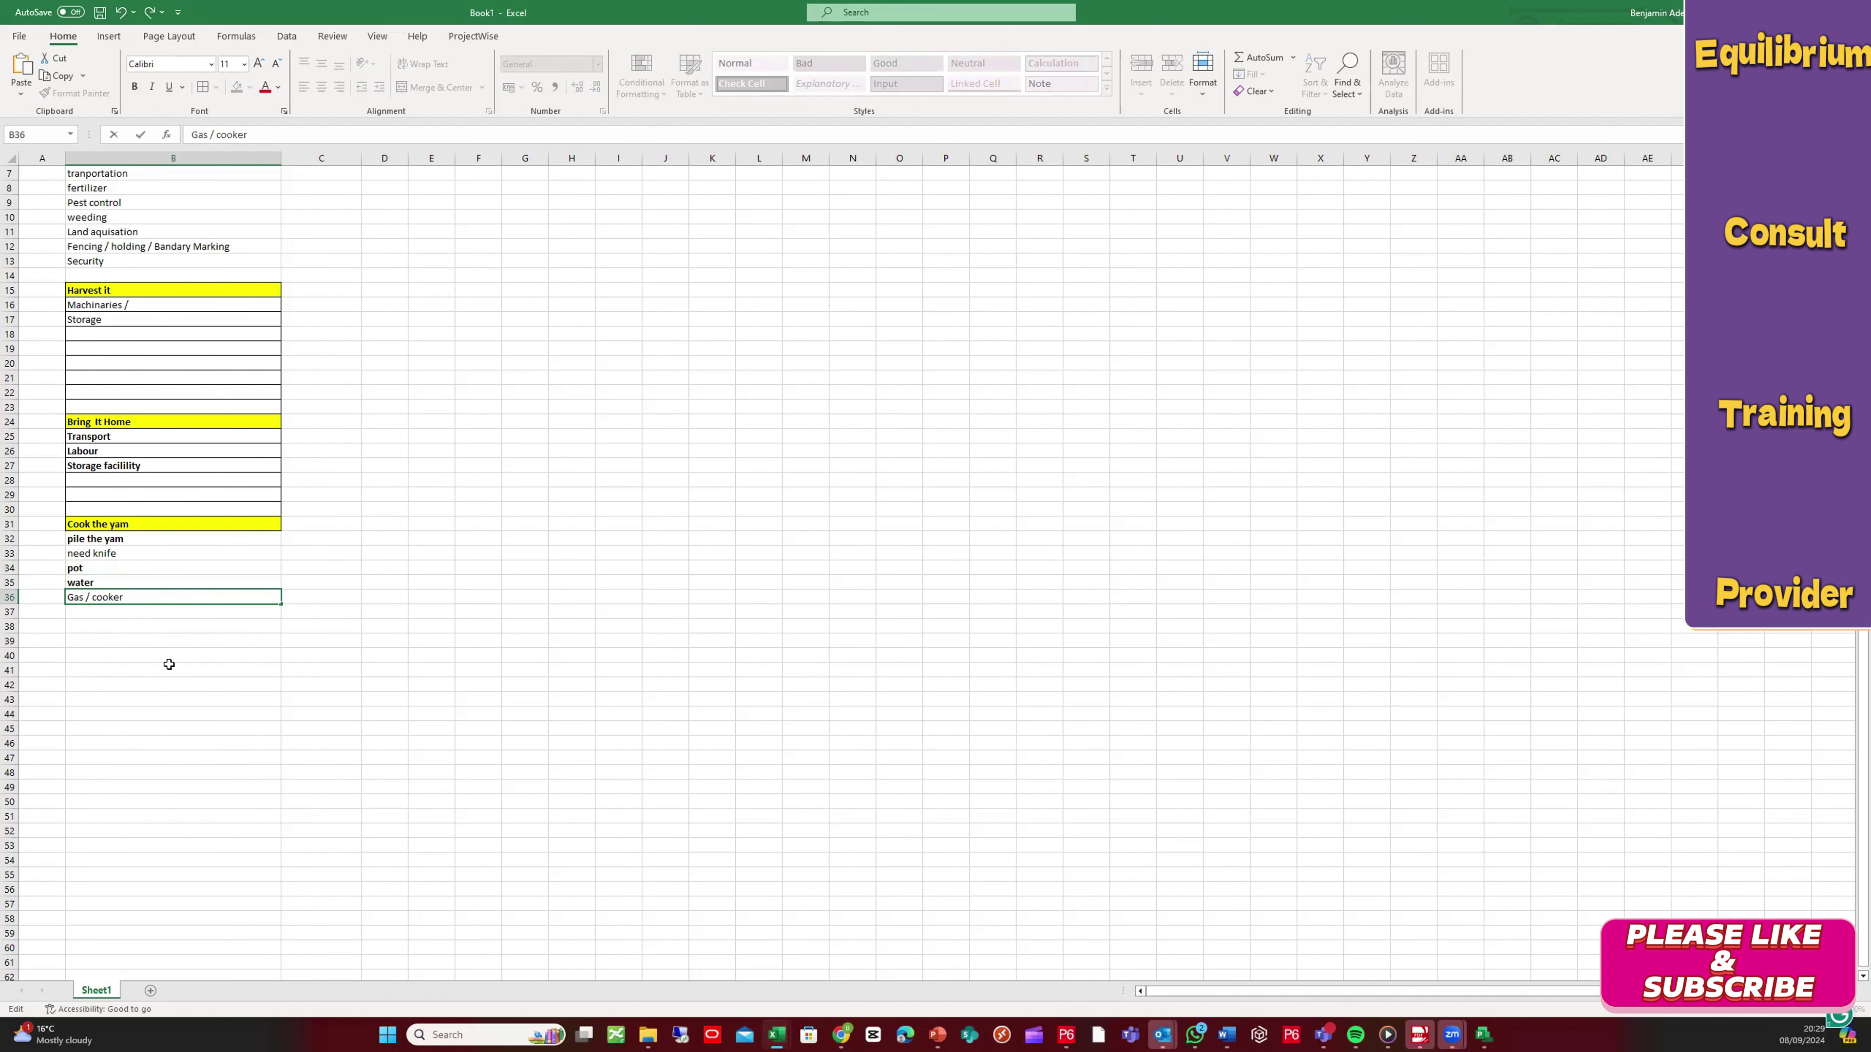
click(115, 615)
text(P)
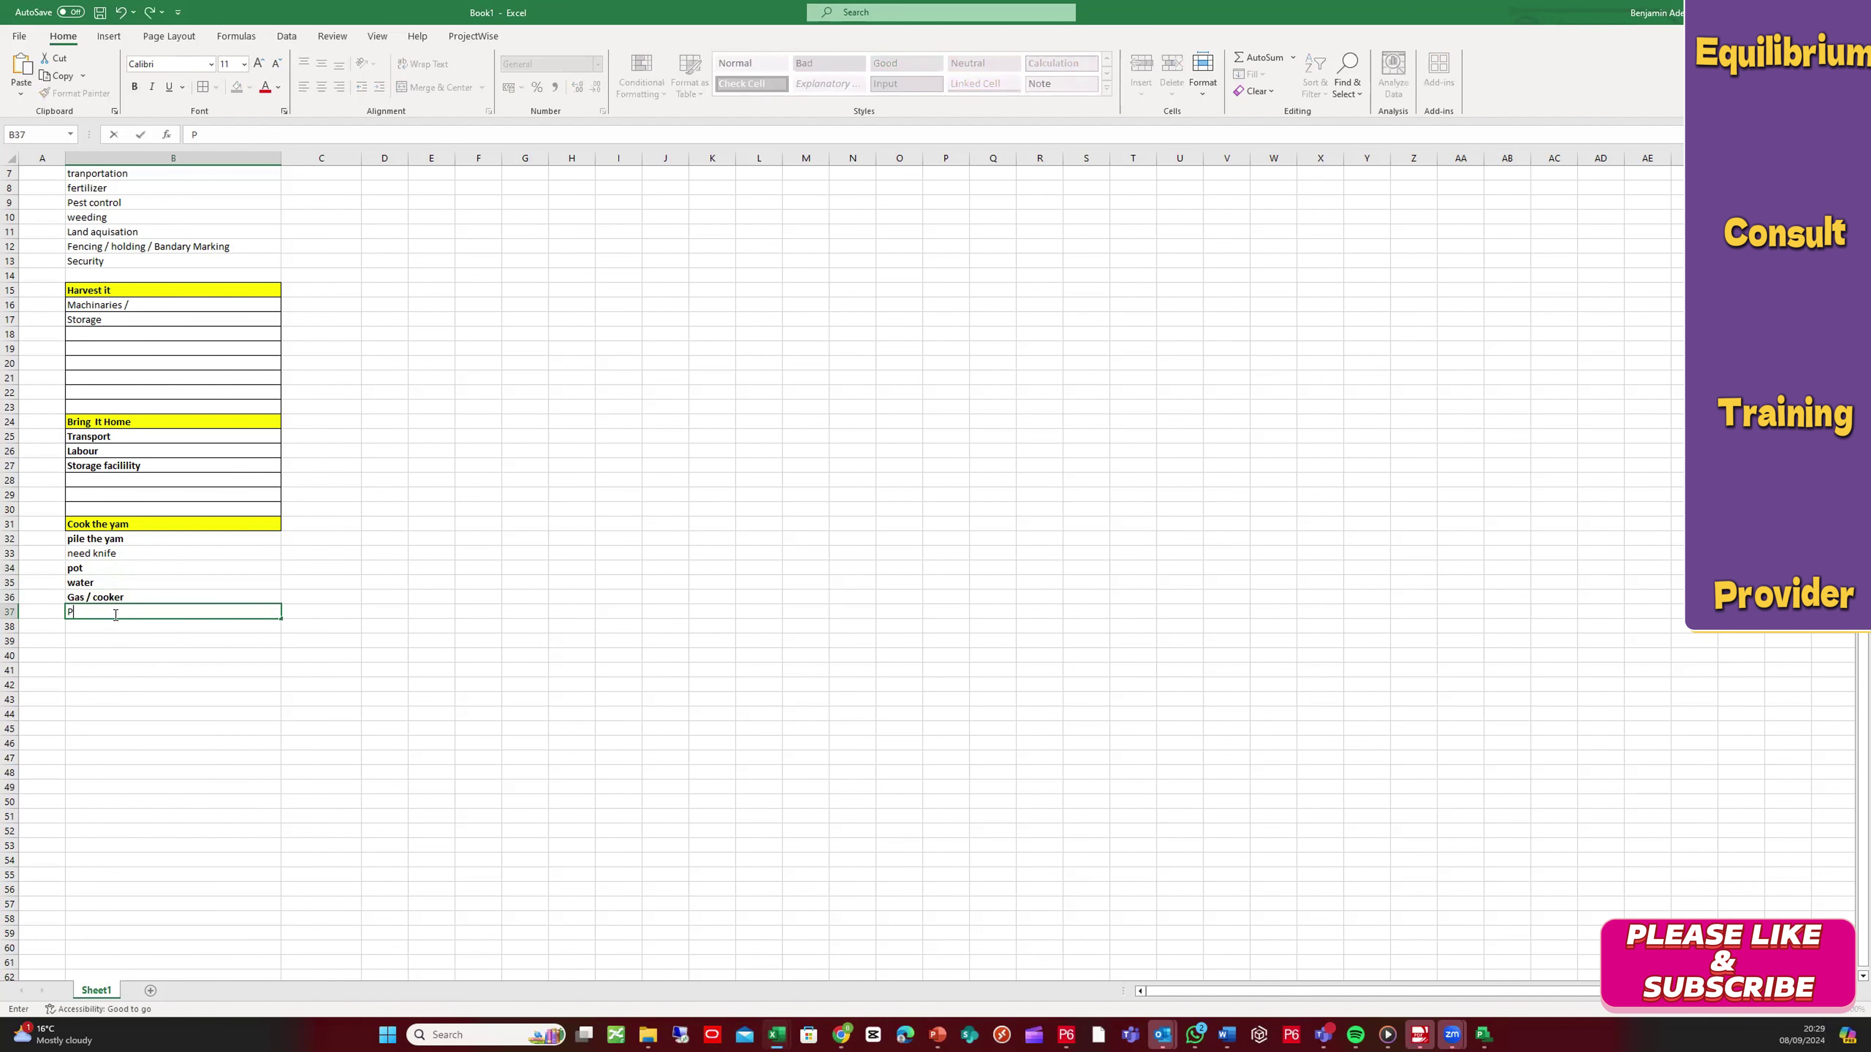
text(late)
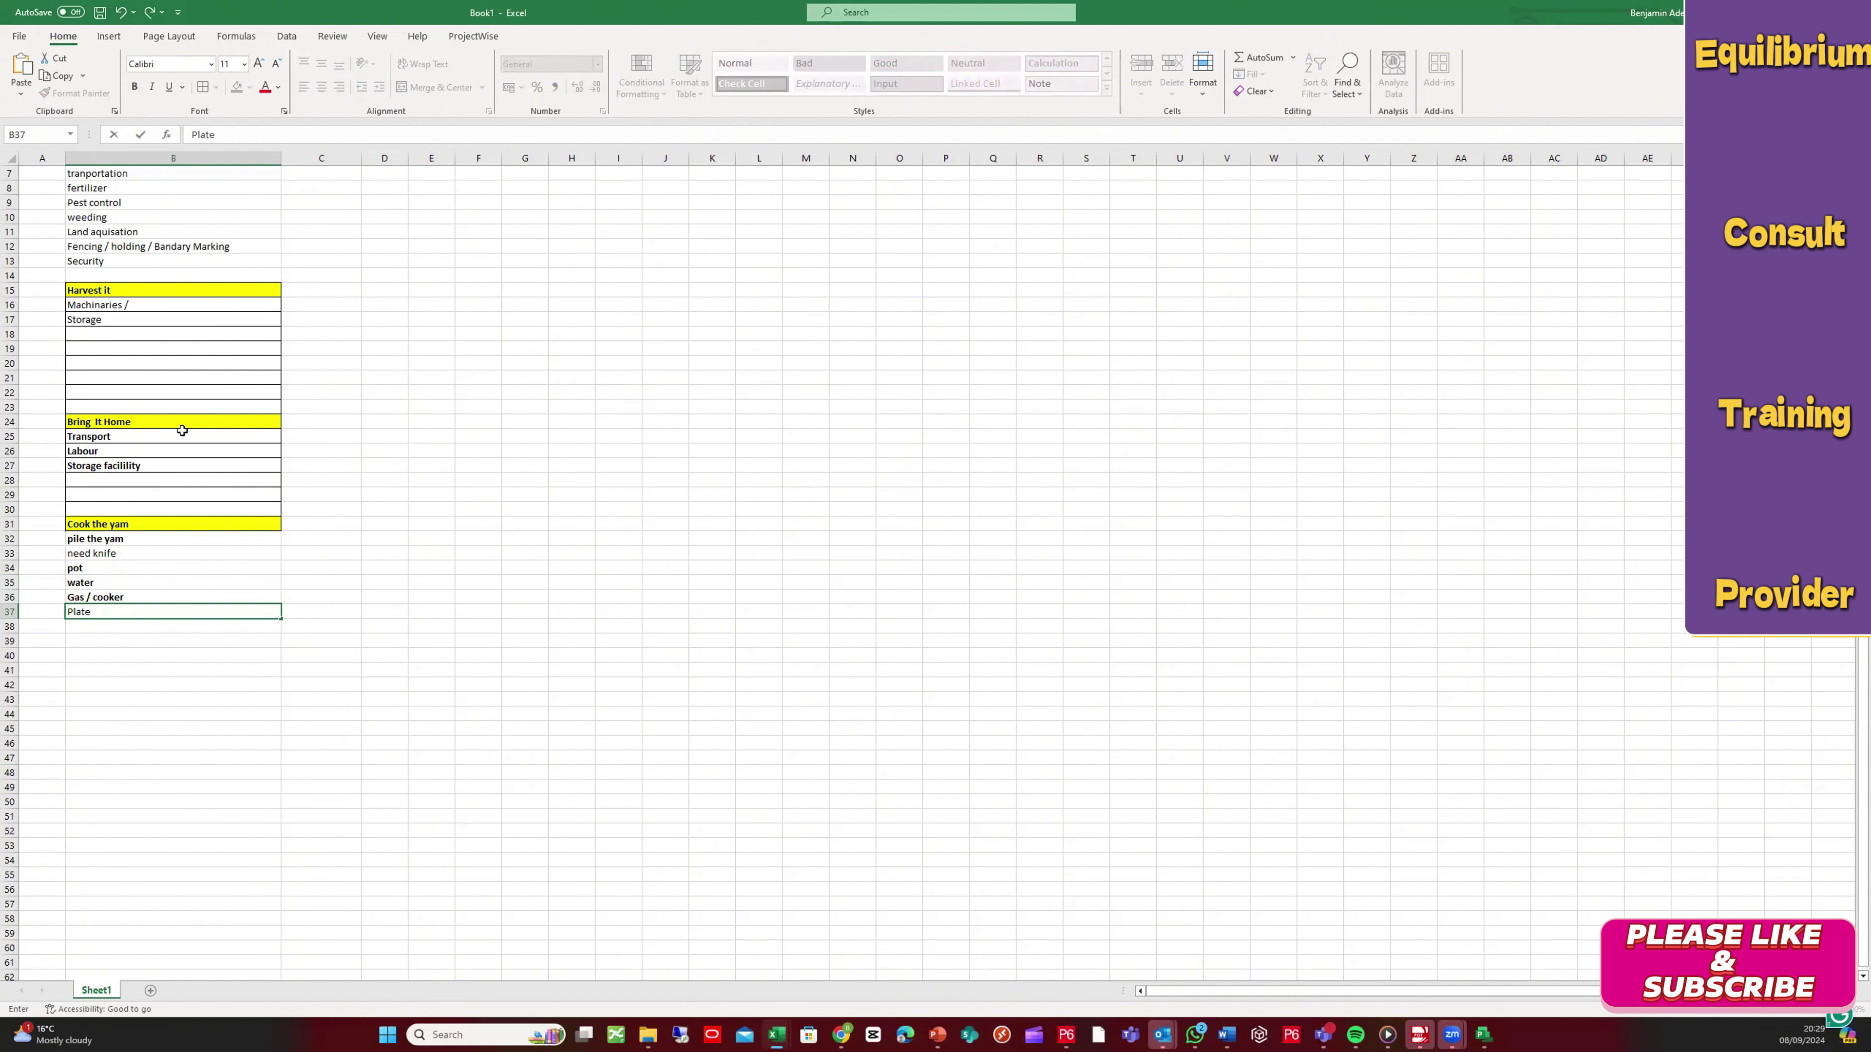
Step: Add "People" in B38 as the last item of the Cook the yam list
click(86, 630)
text(People)
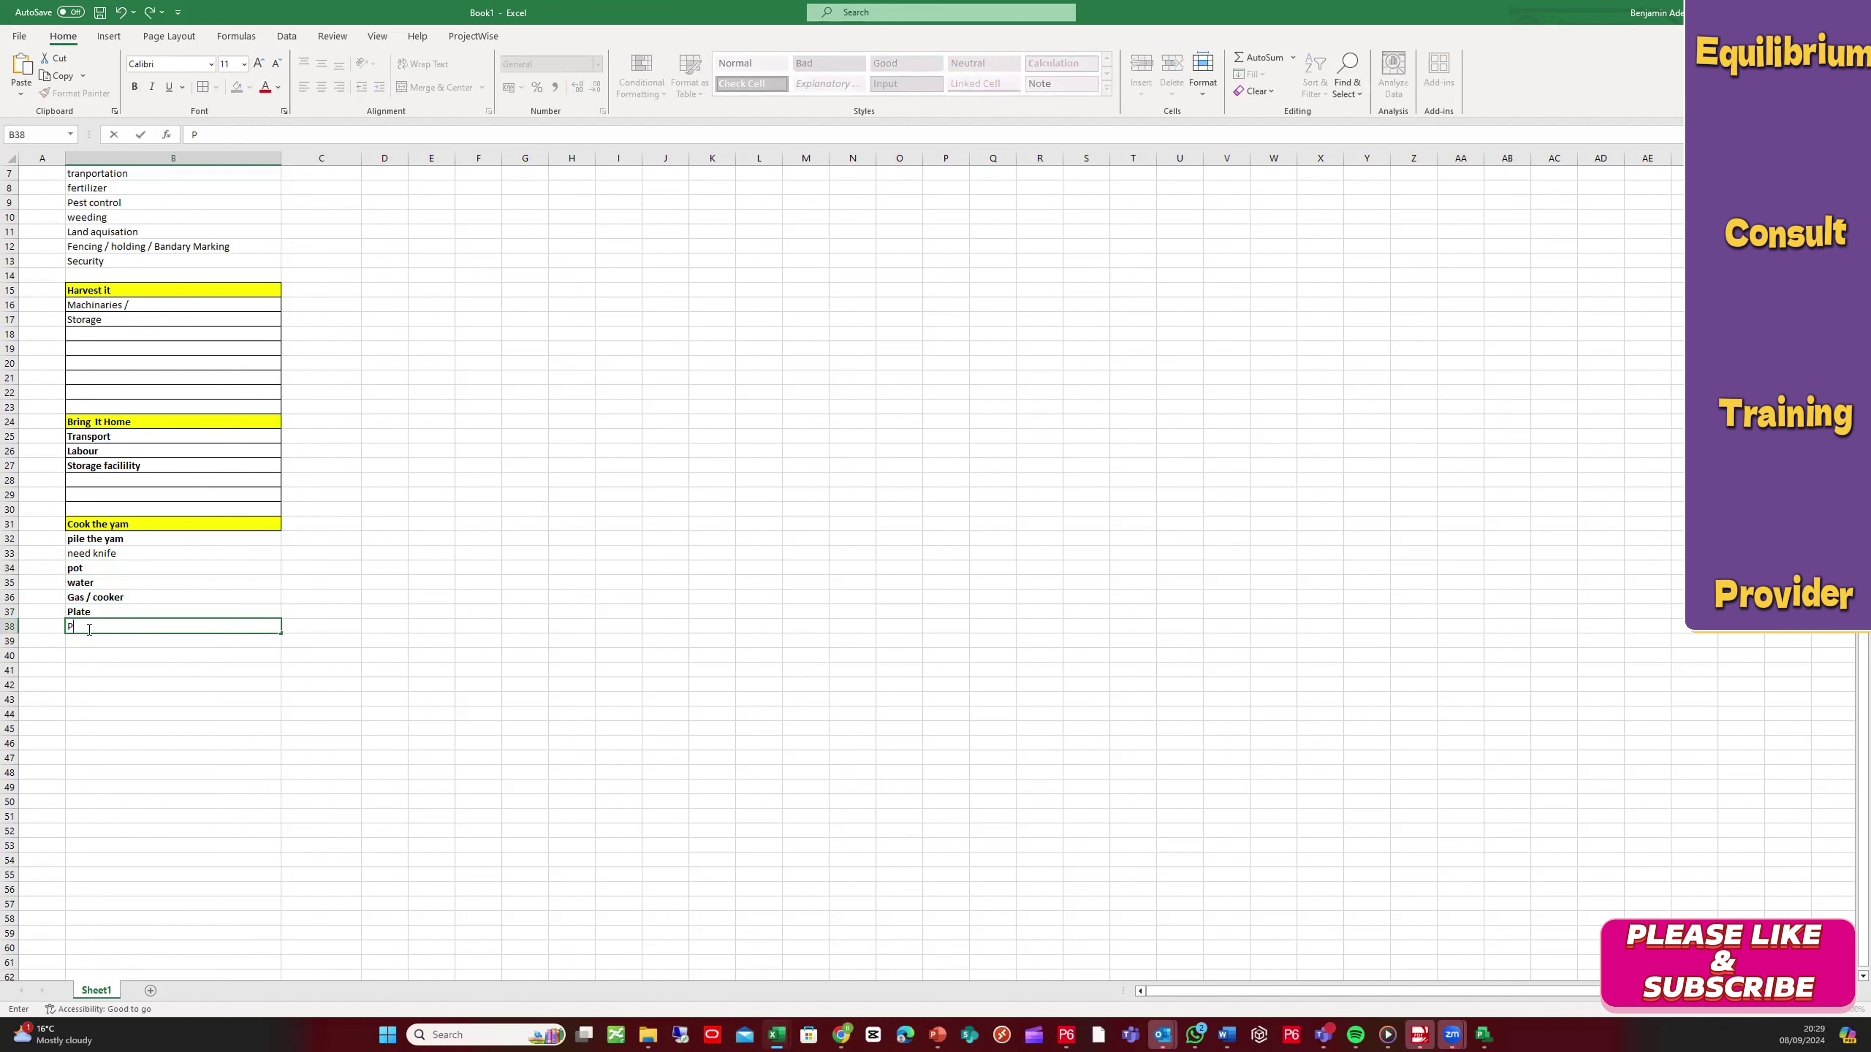
click(174, 655)
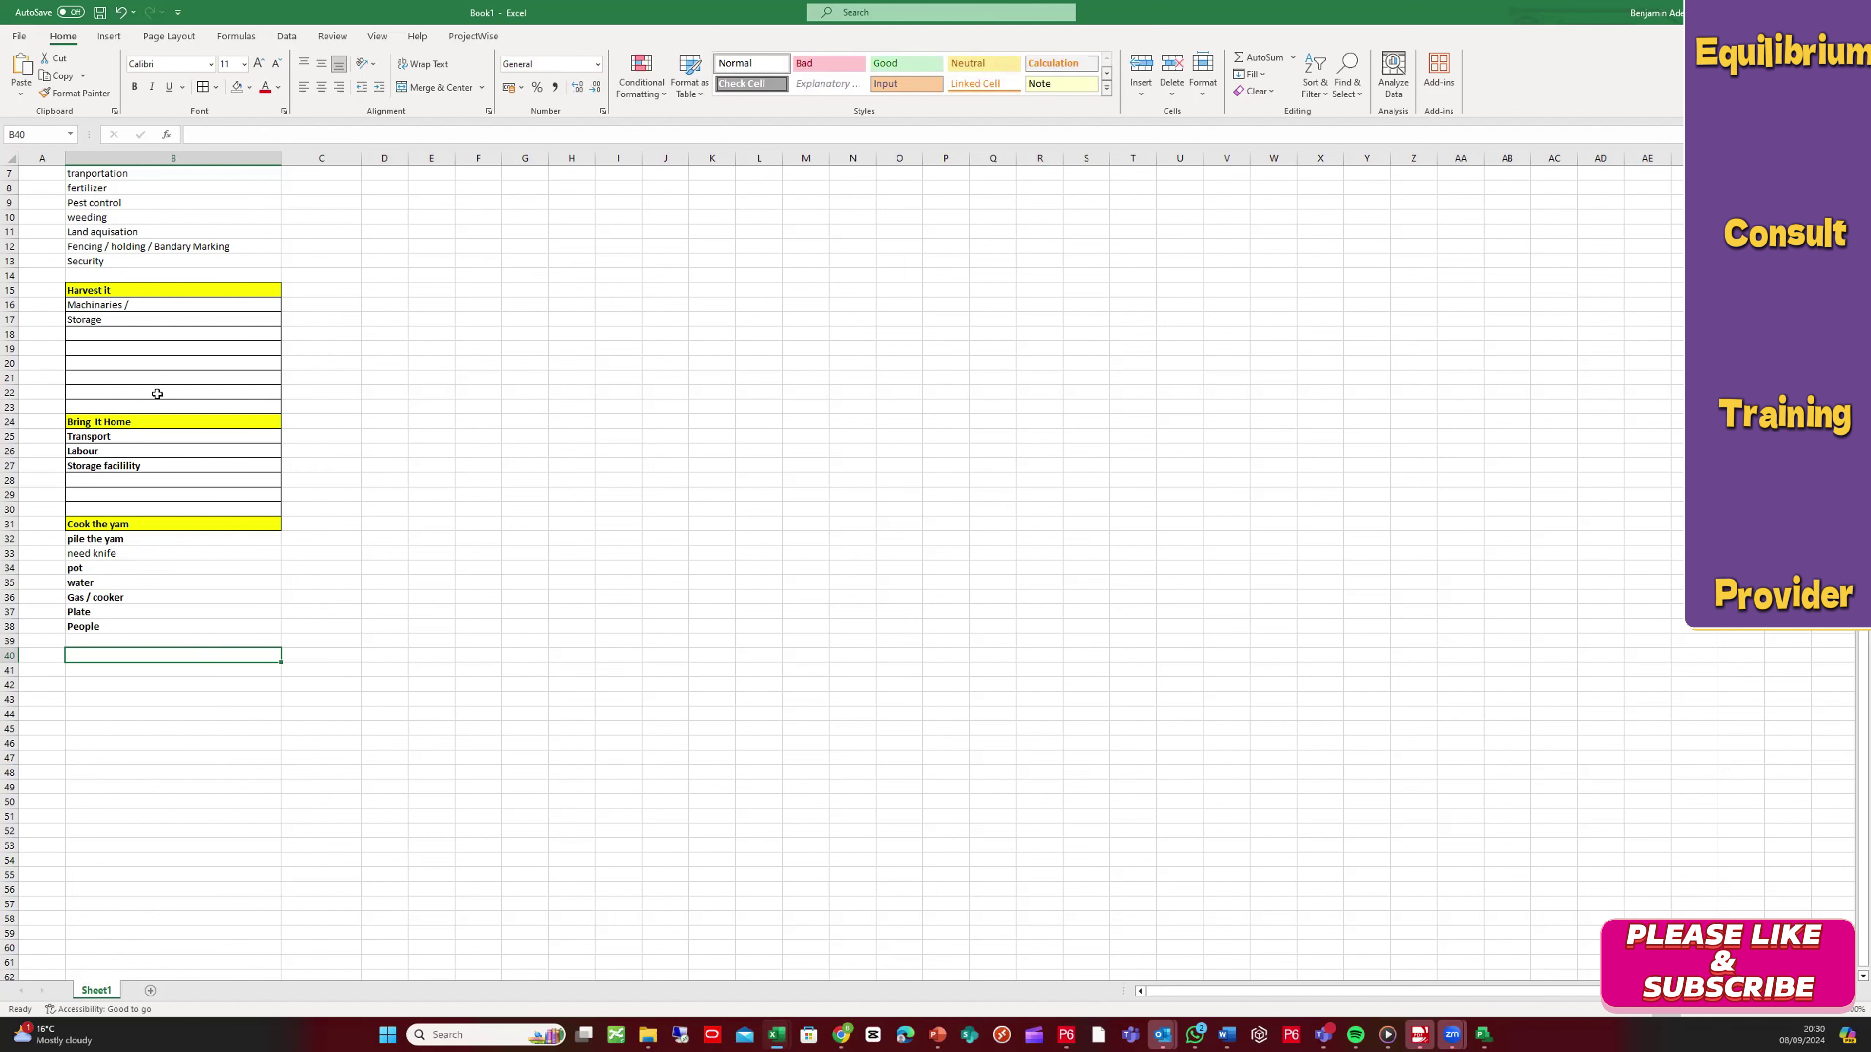
Step: Enter "add salt or ingridents" in B39, below People in the Cook the yam list
scroll(161, 395, up, 2)
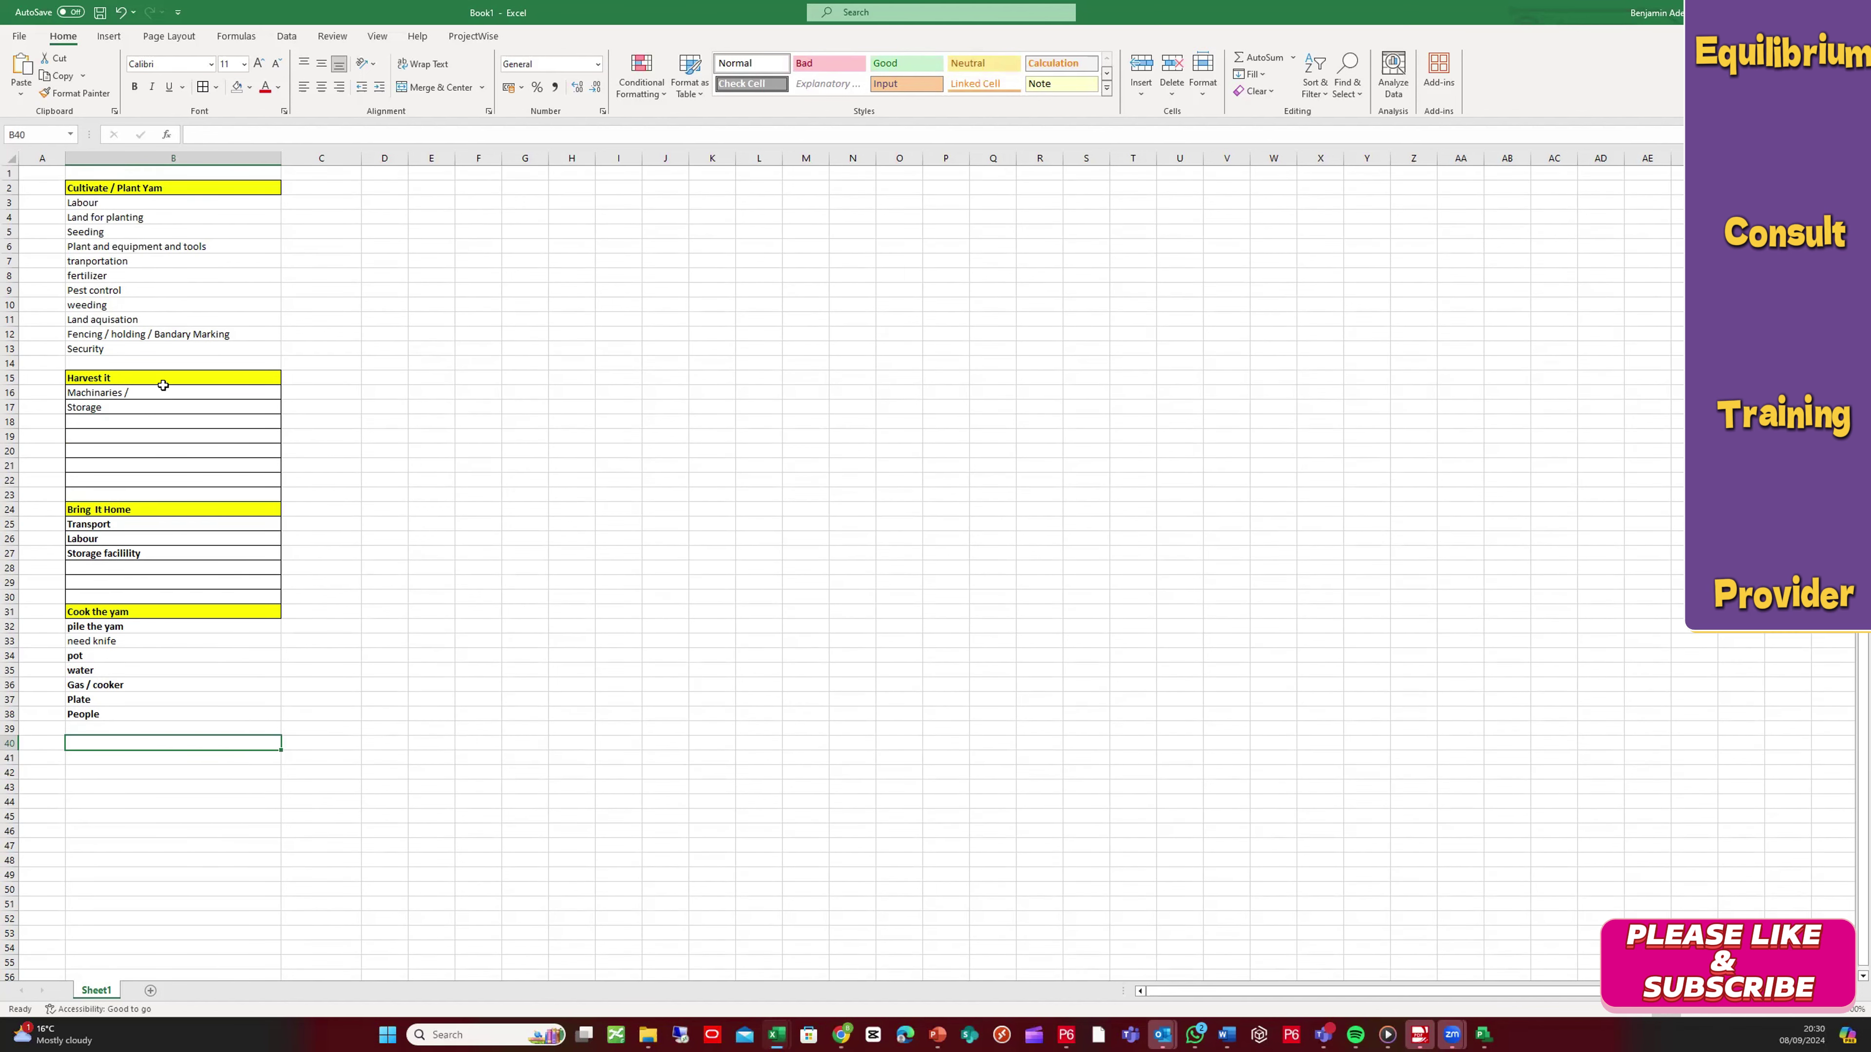
click(161, 422)
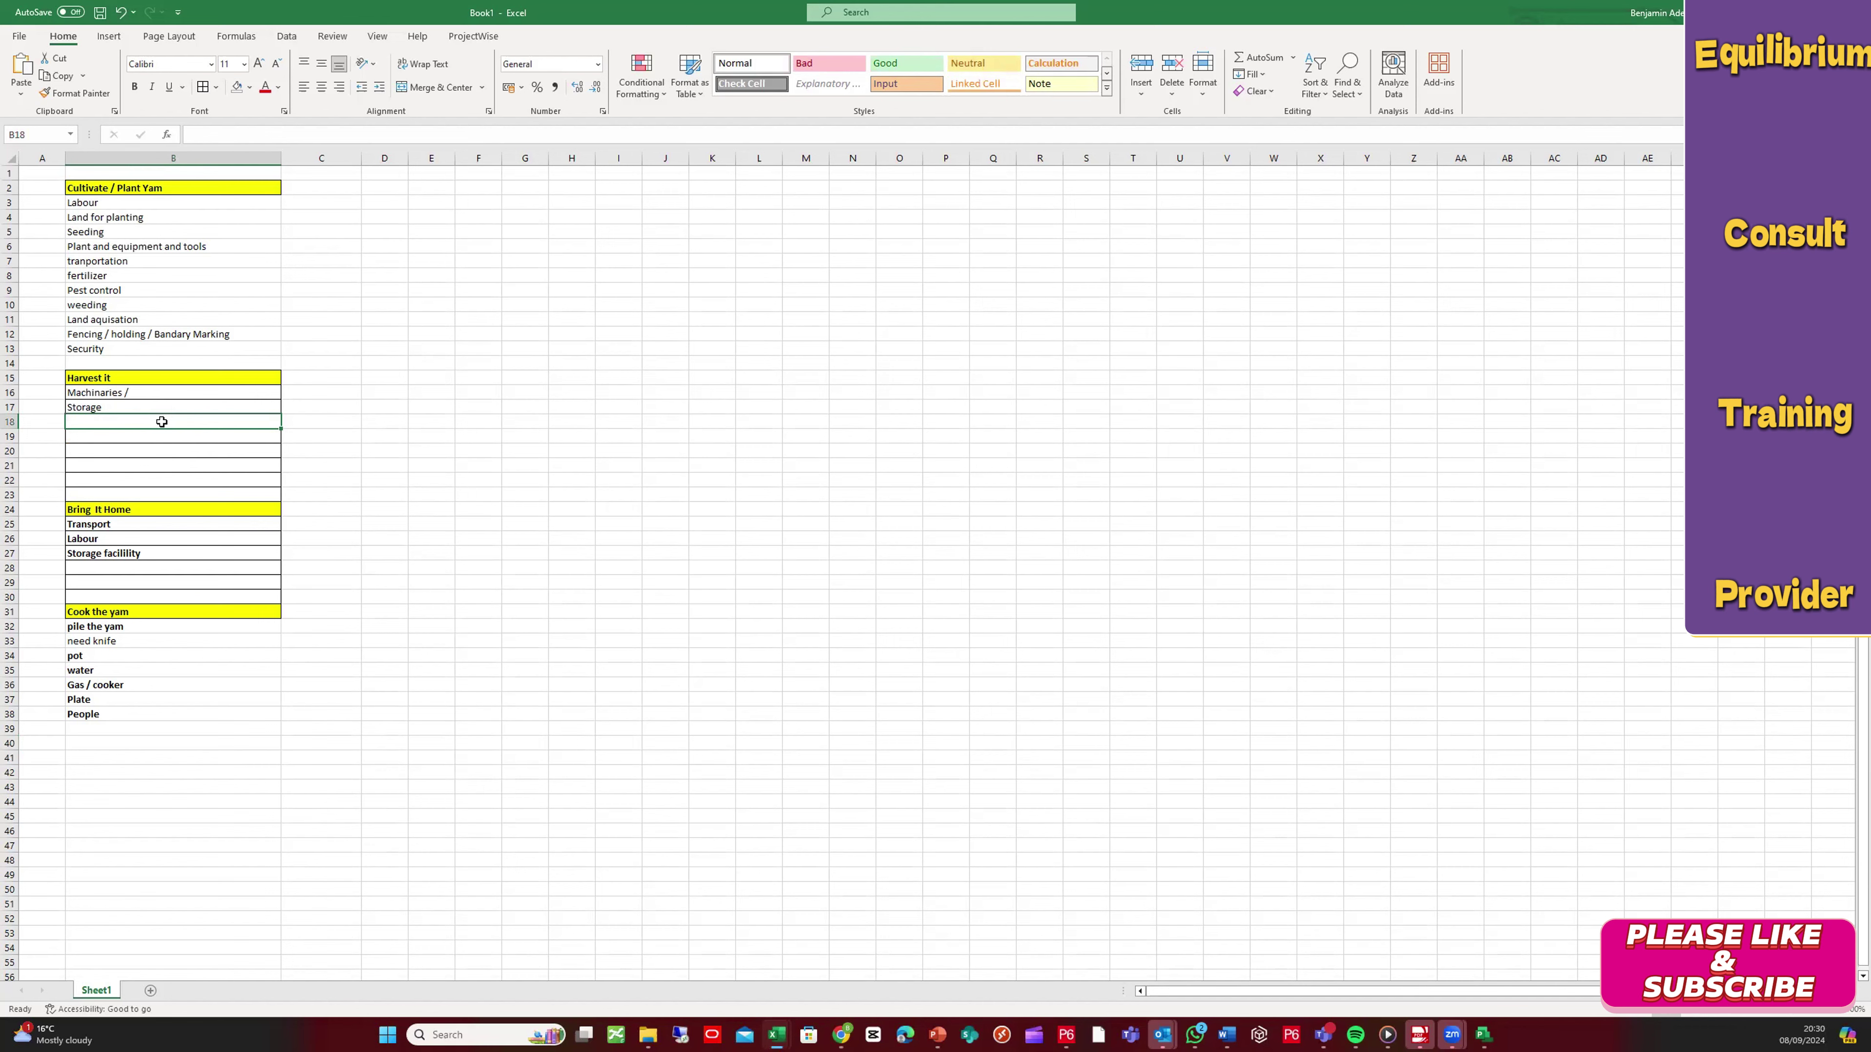
click(141, 730)
text(add salt or in)
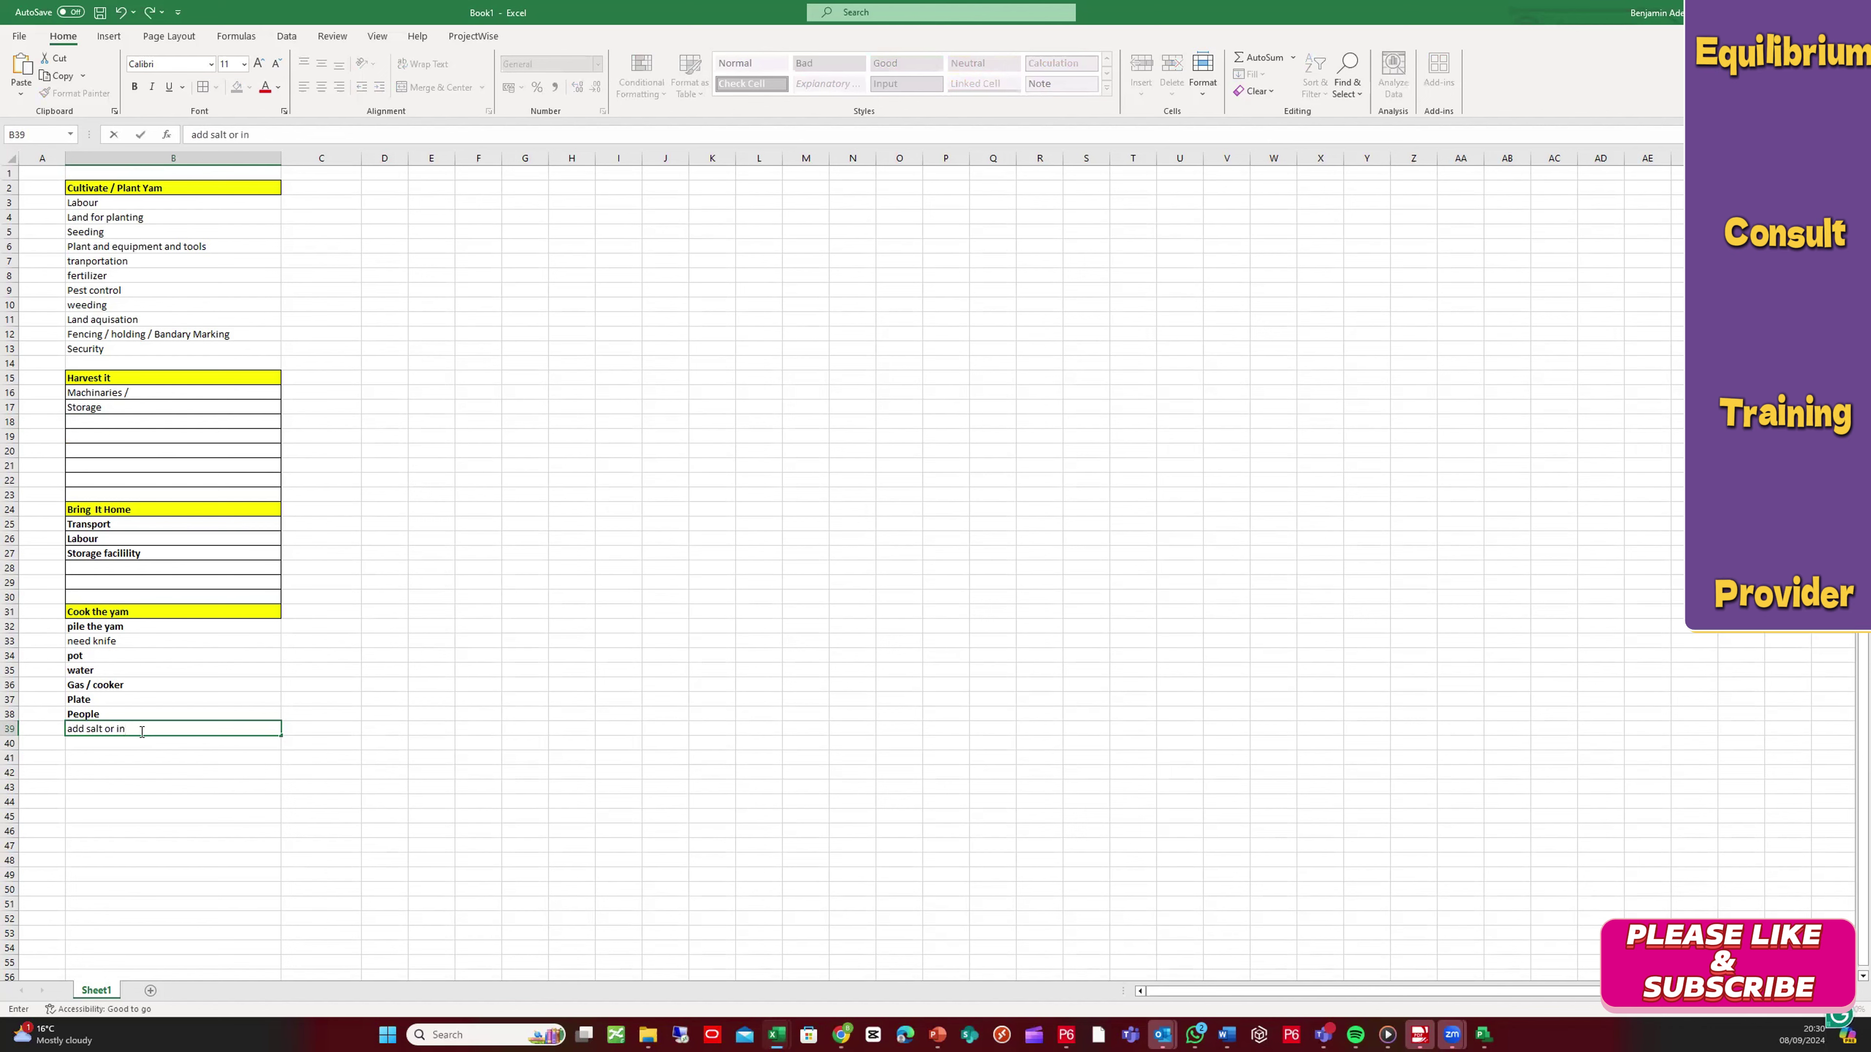
text(dents)
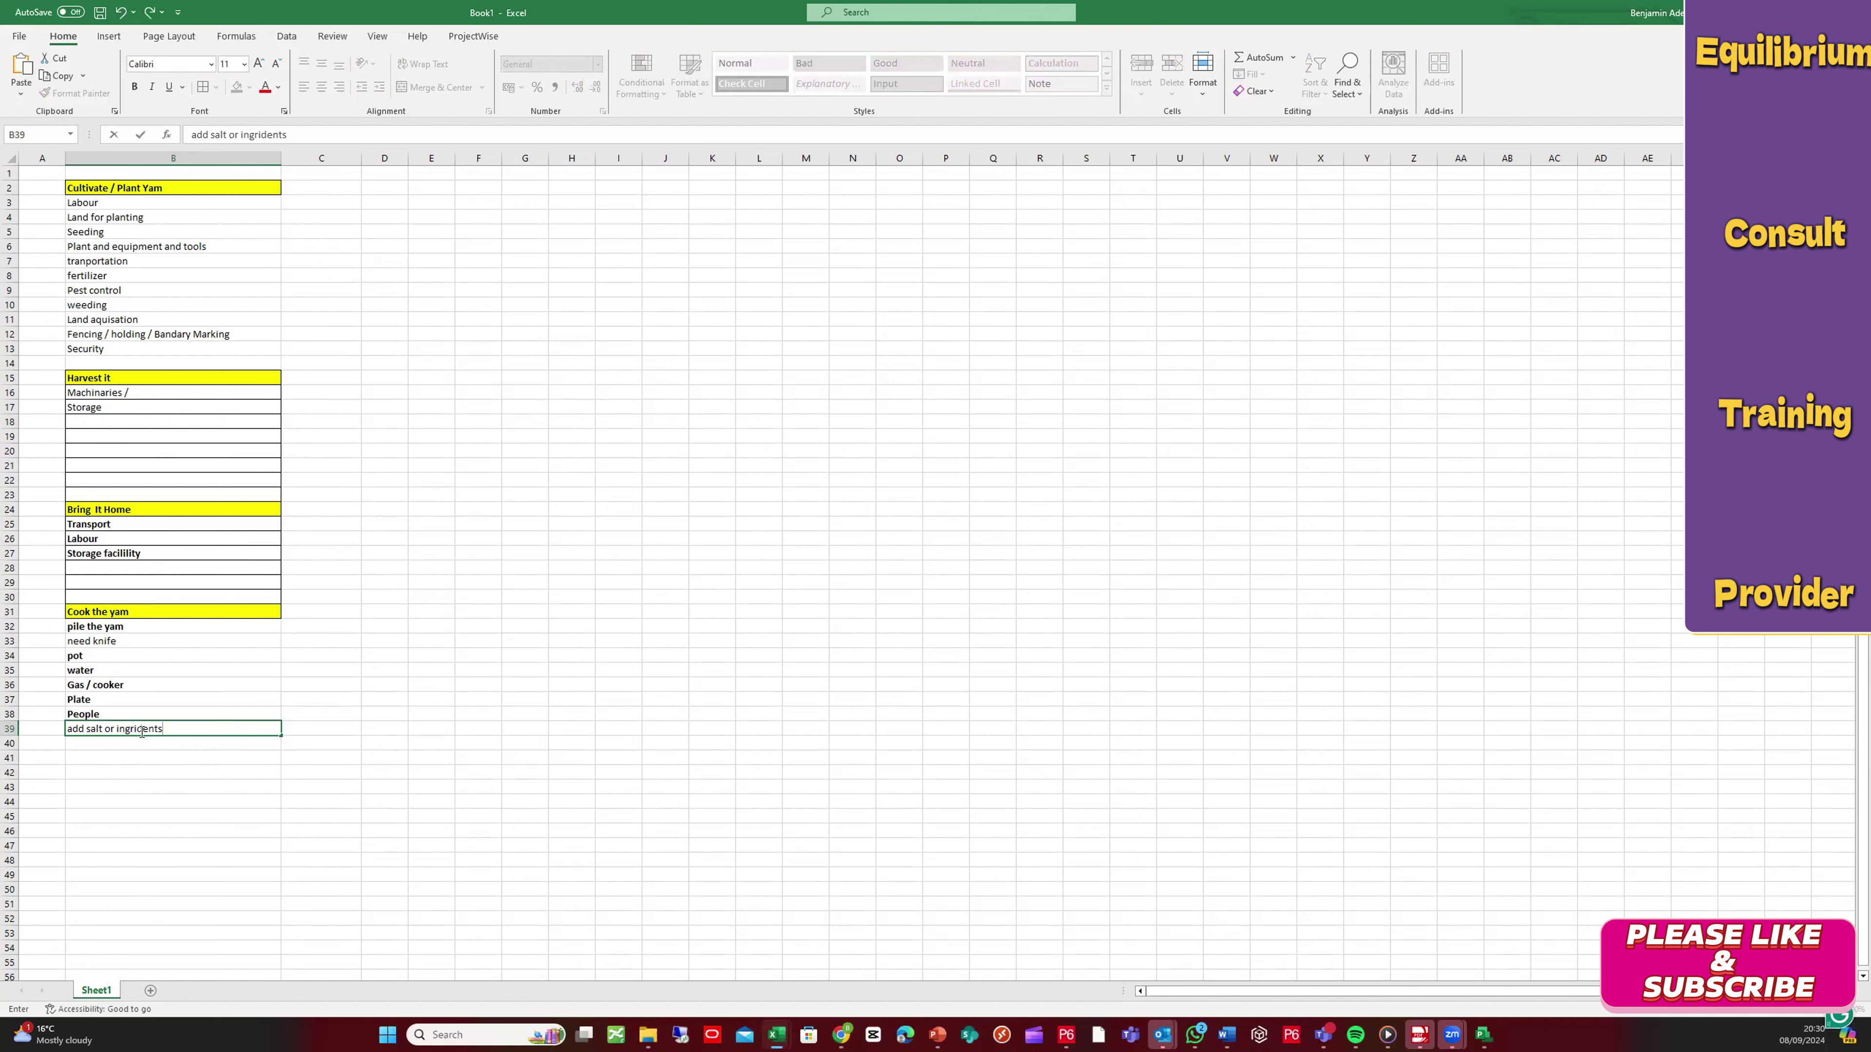
key(Return)
key(Return)
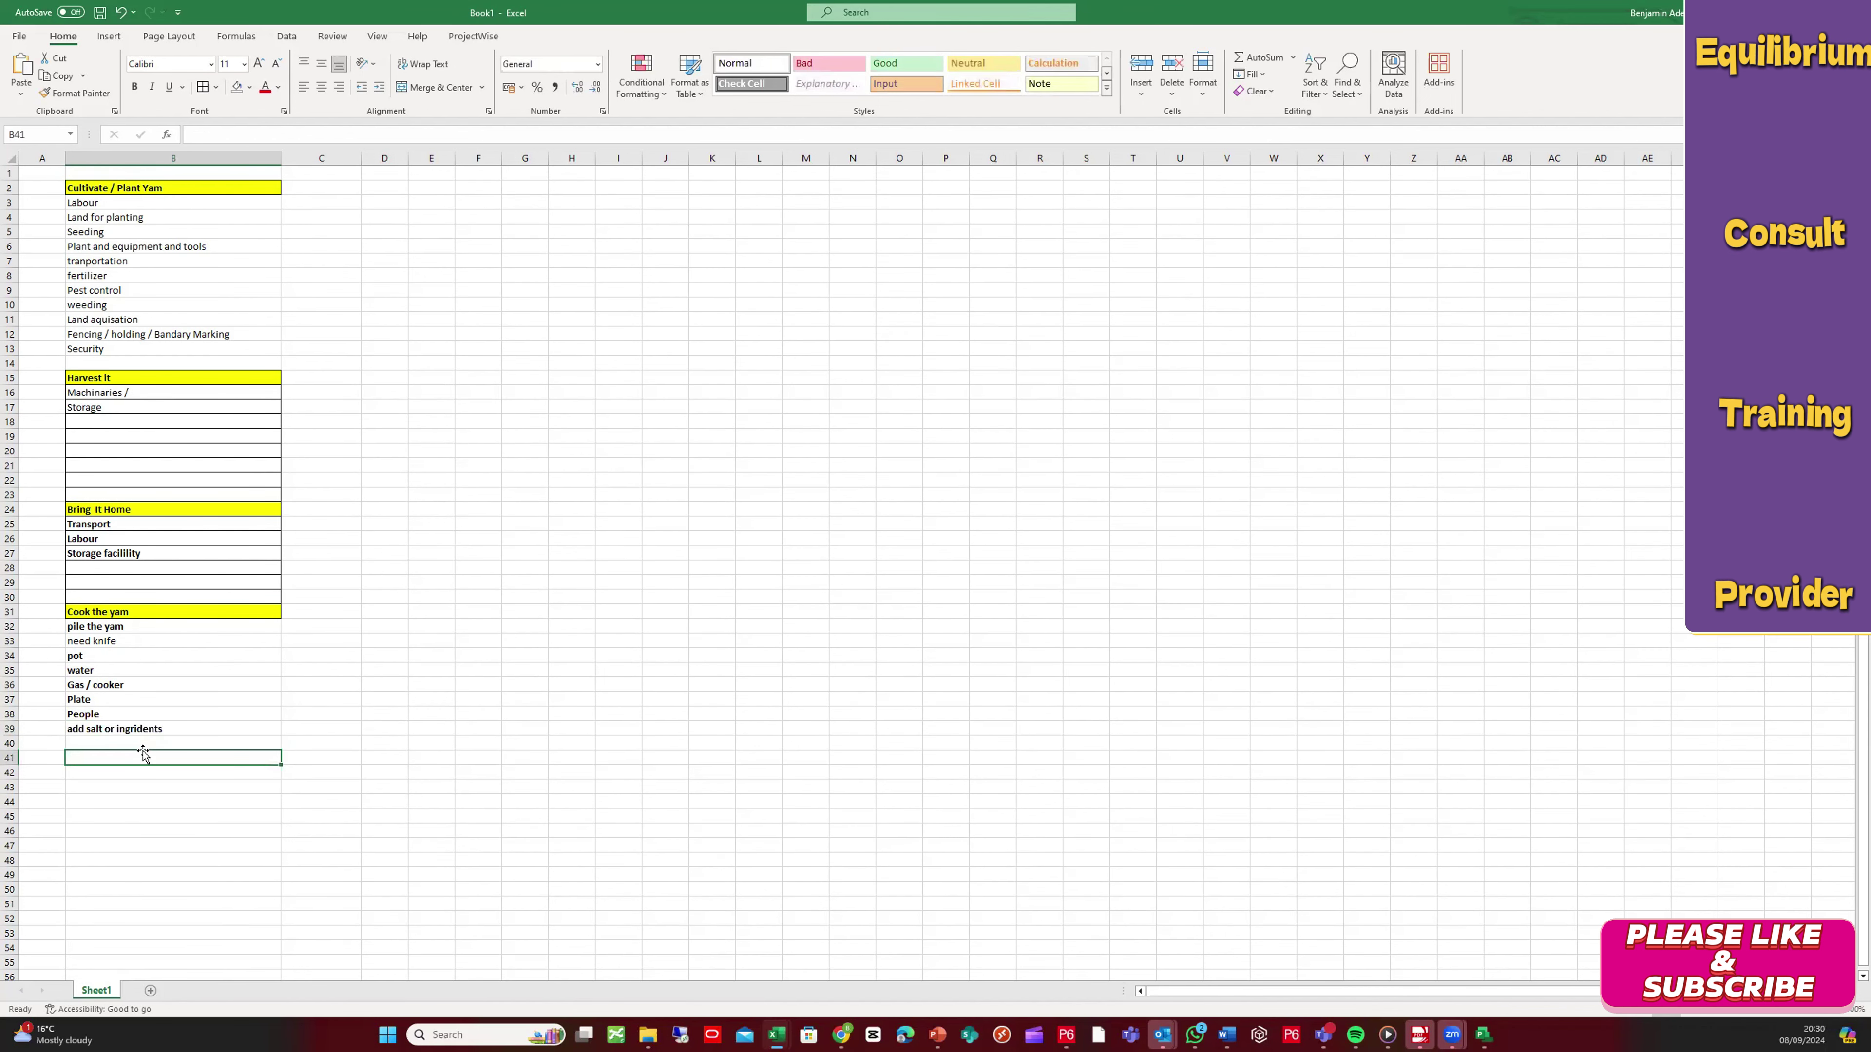
Step: Add "Cutleries" in B40 as the last item of the Cook the yam list
click(151, 743)
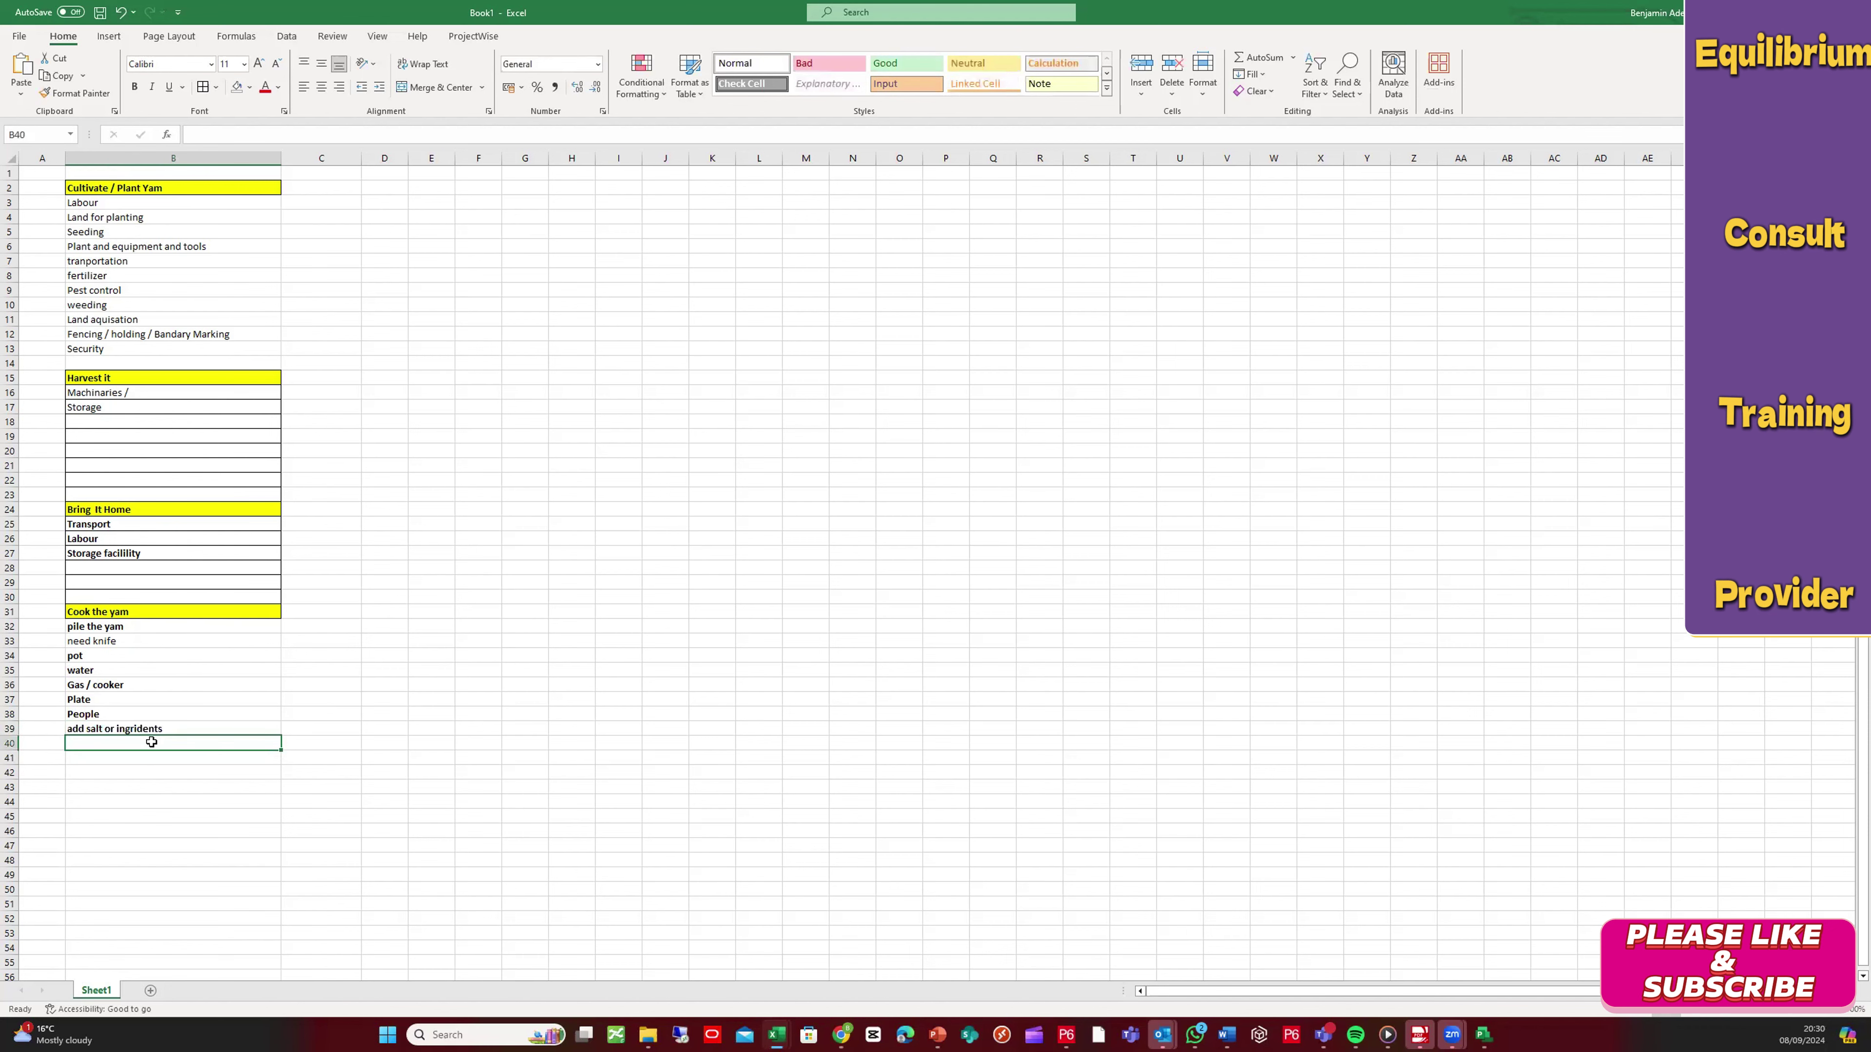
text(Cutleries)
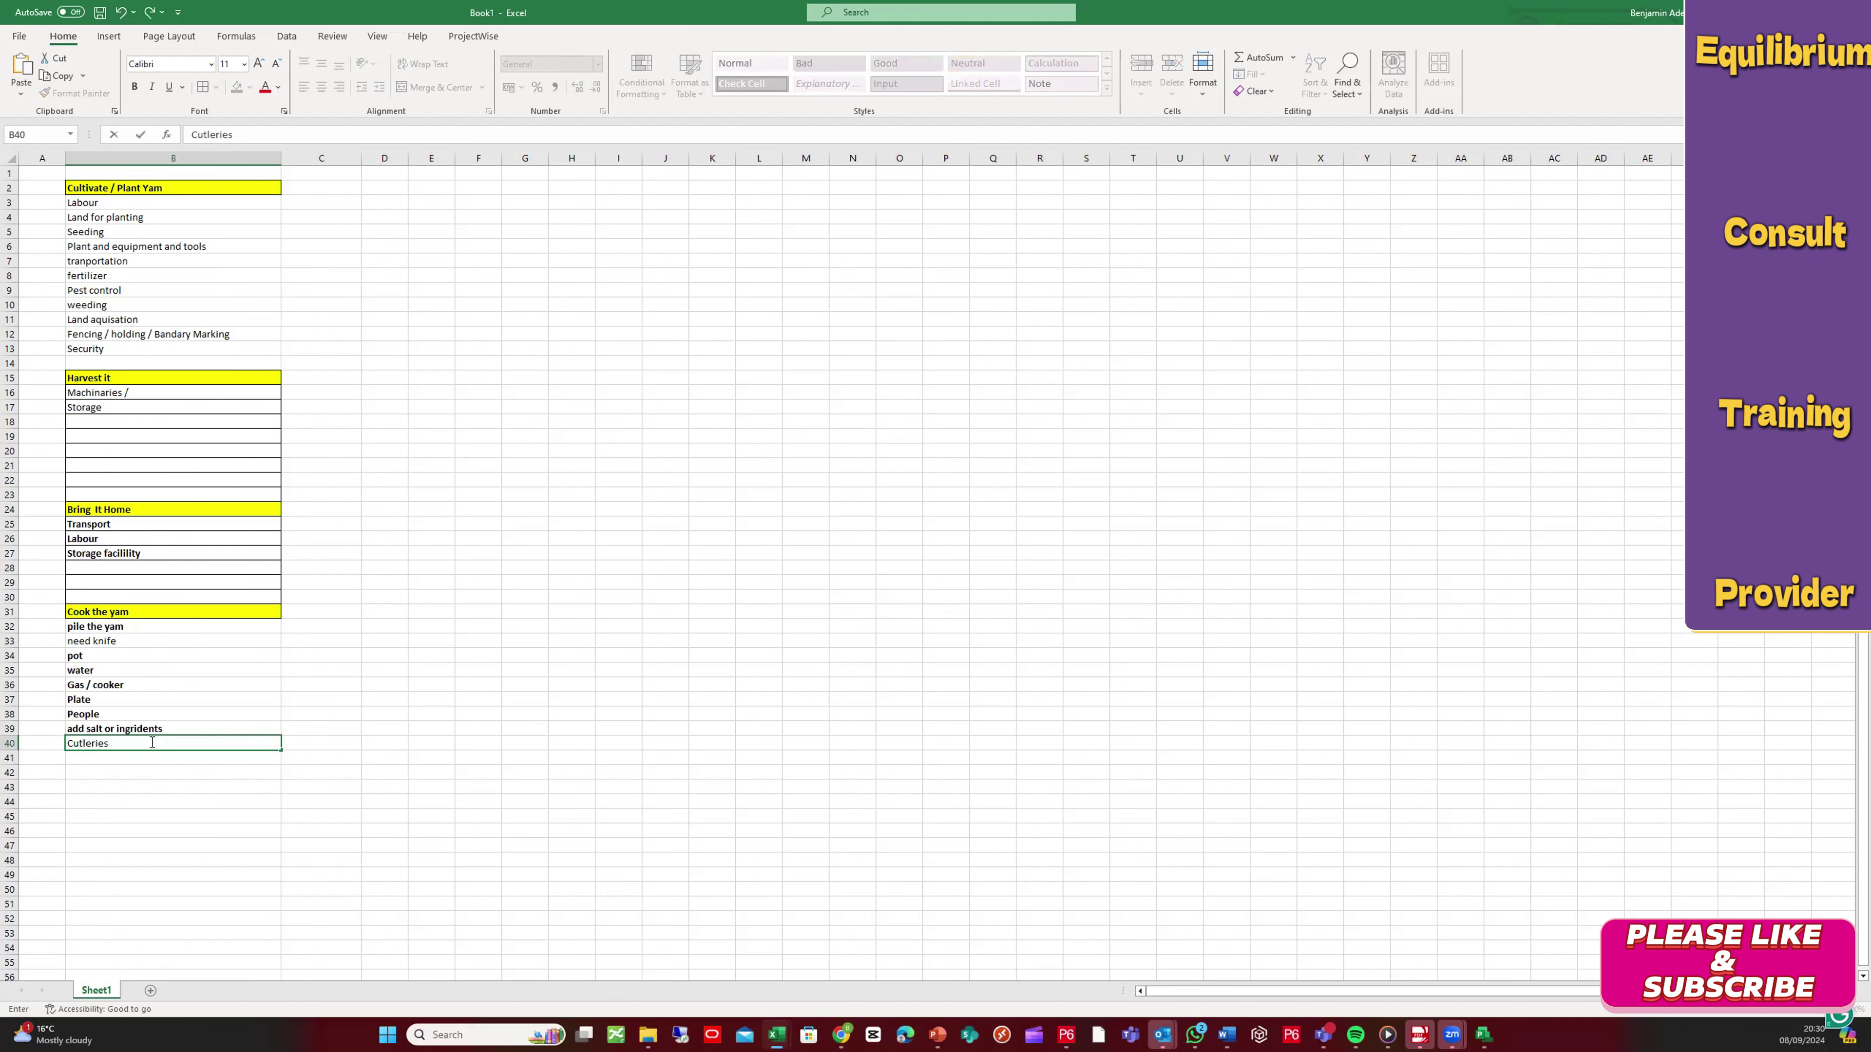
key(Return)
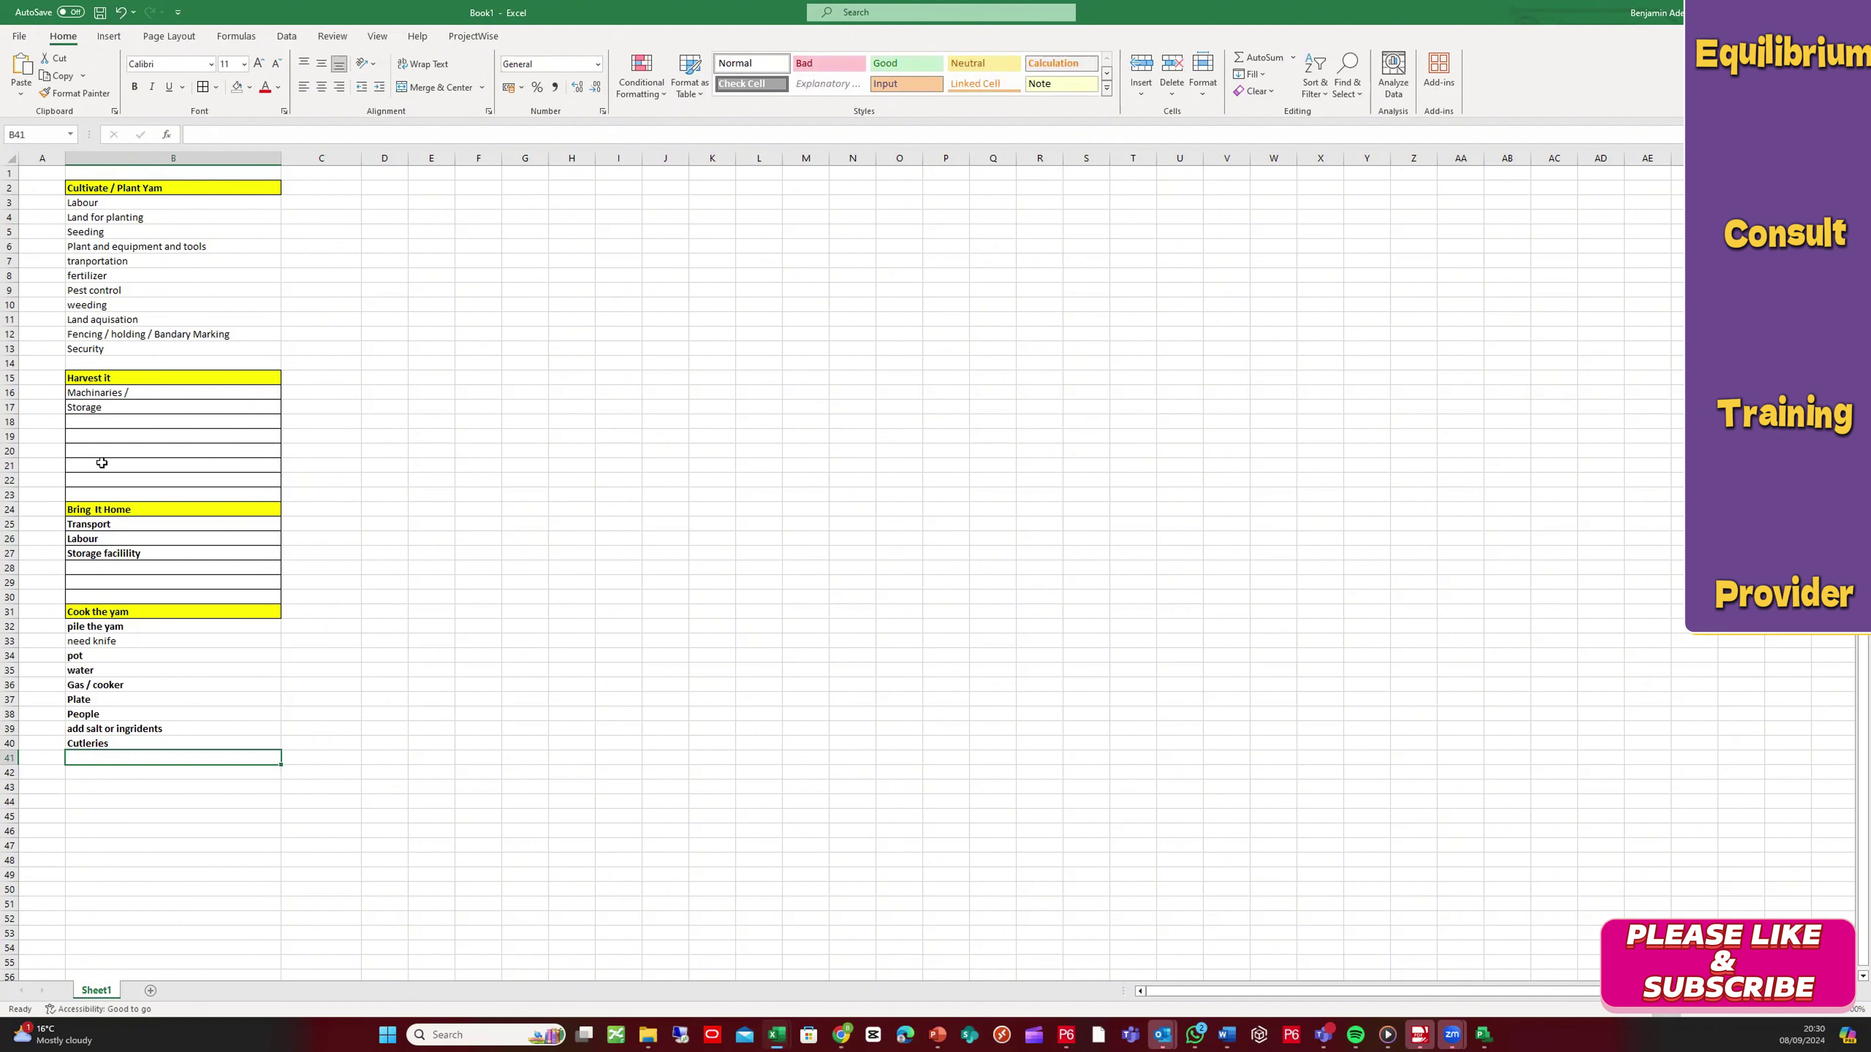
Step: Widen column B moderately, leaving extra space beyond its longest entry
drag(290, 158, 317, 158)
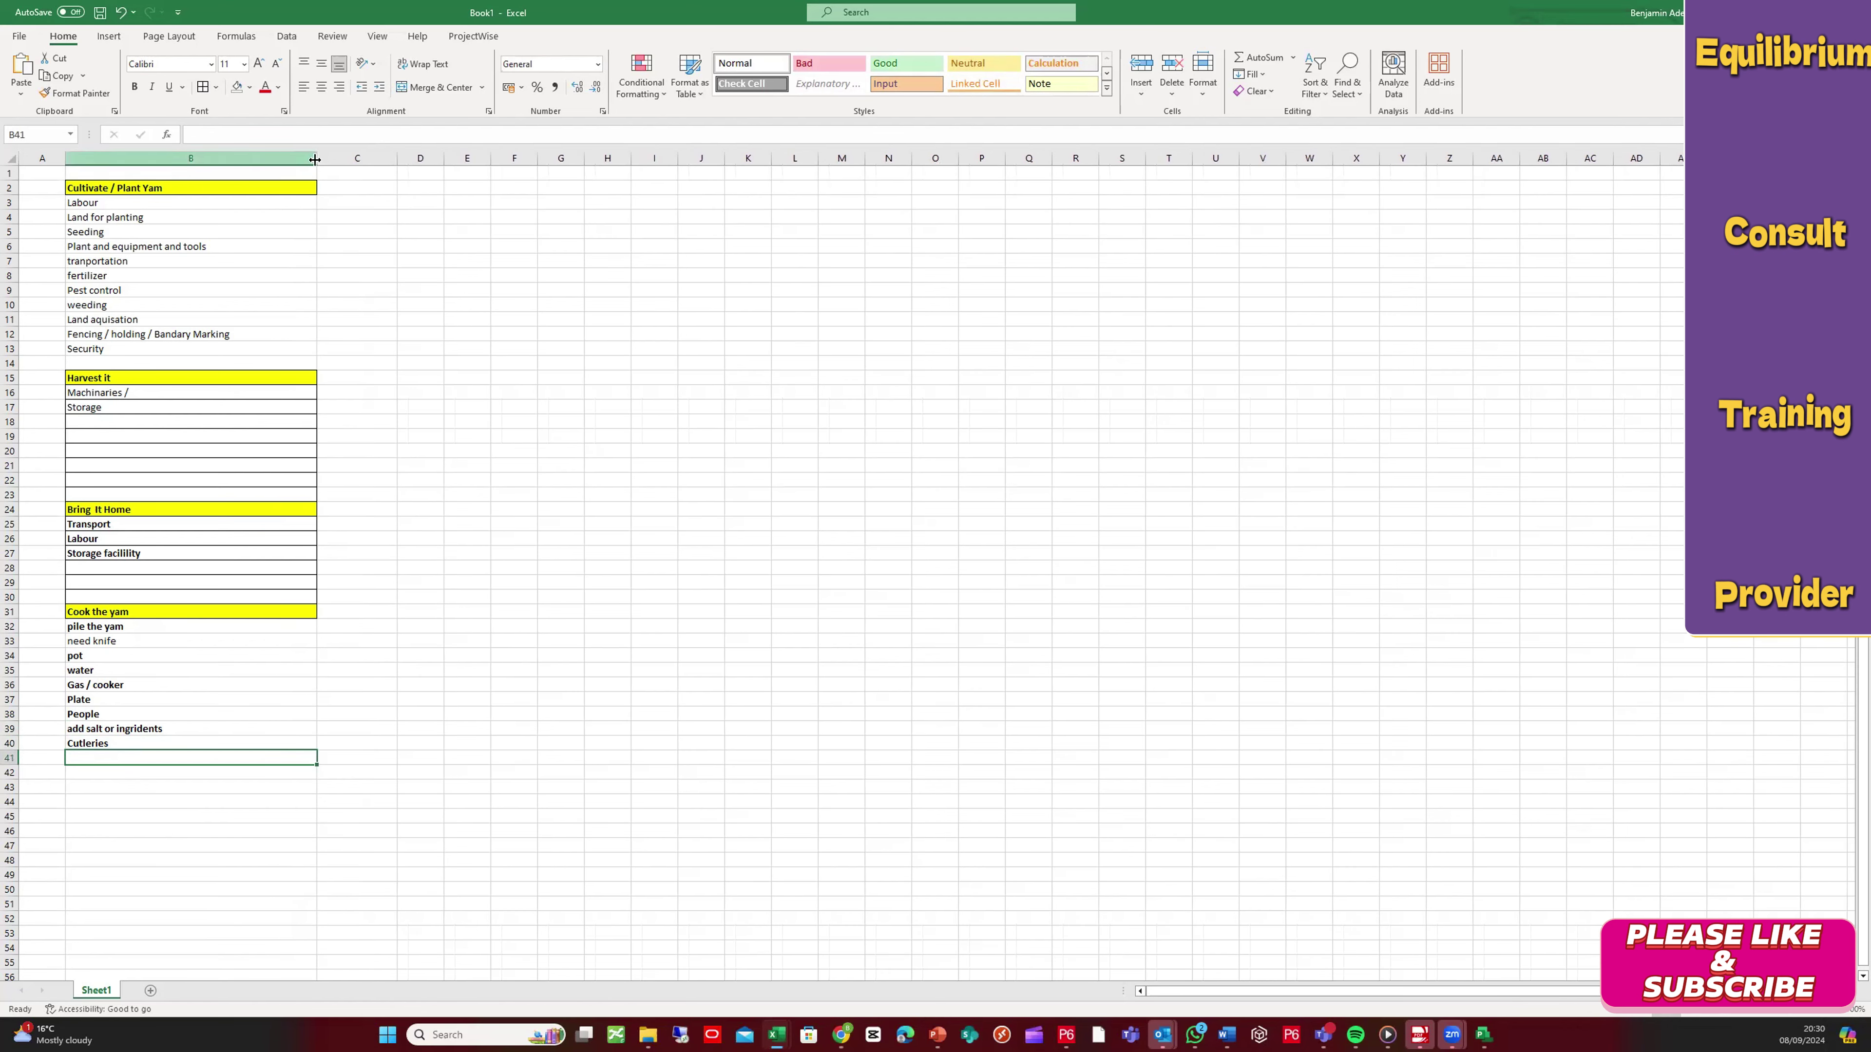
drag(317, 158, 354, 164)
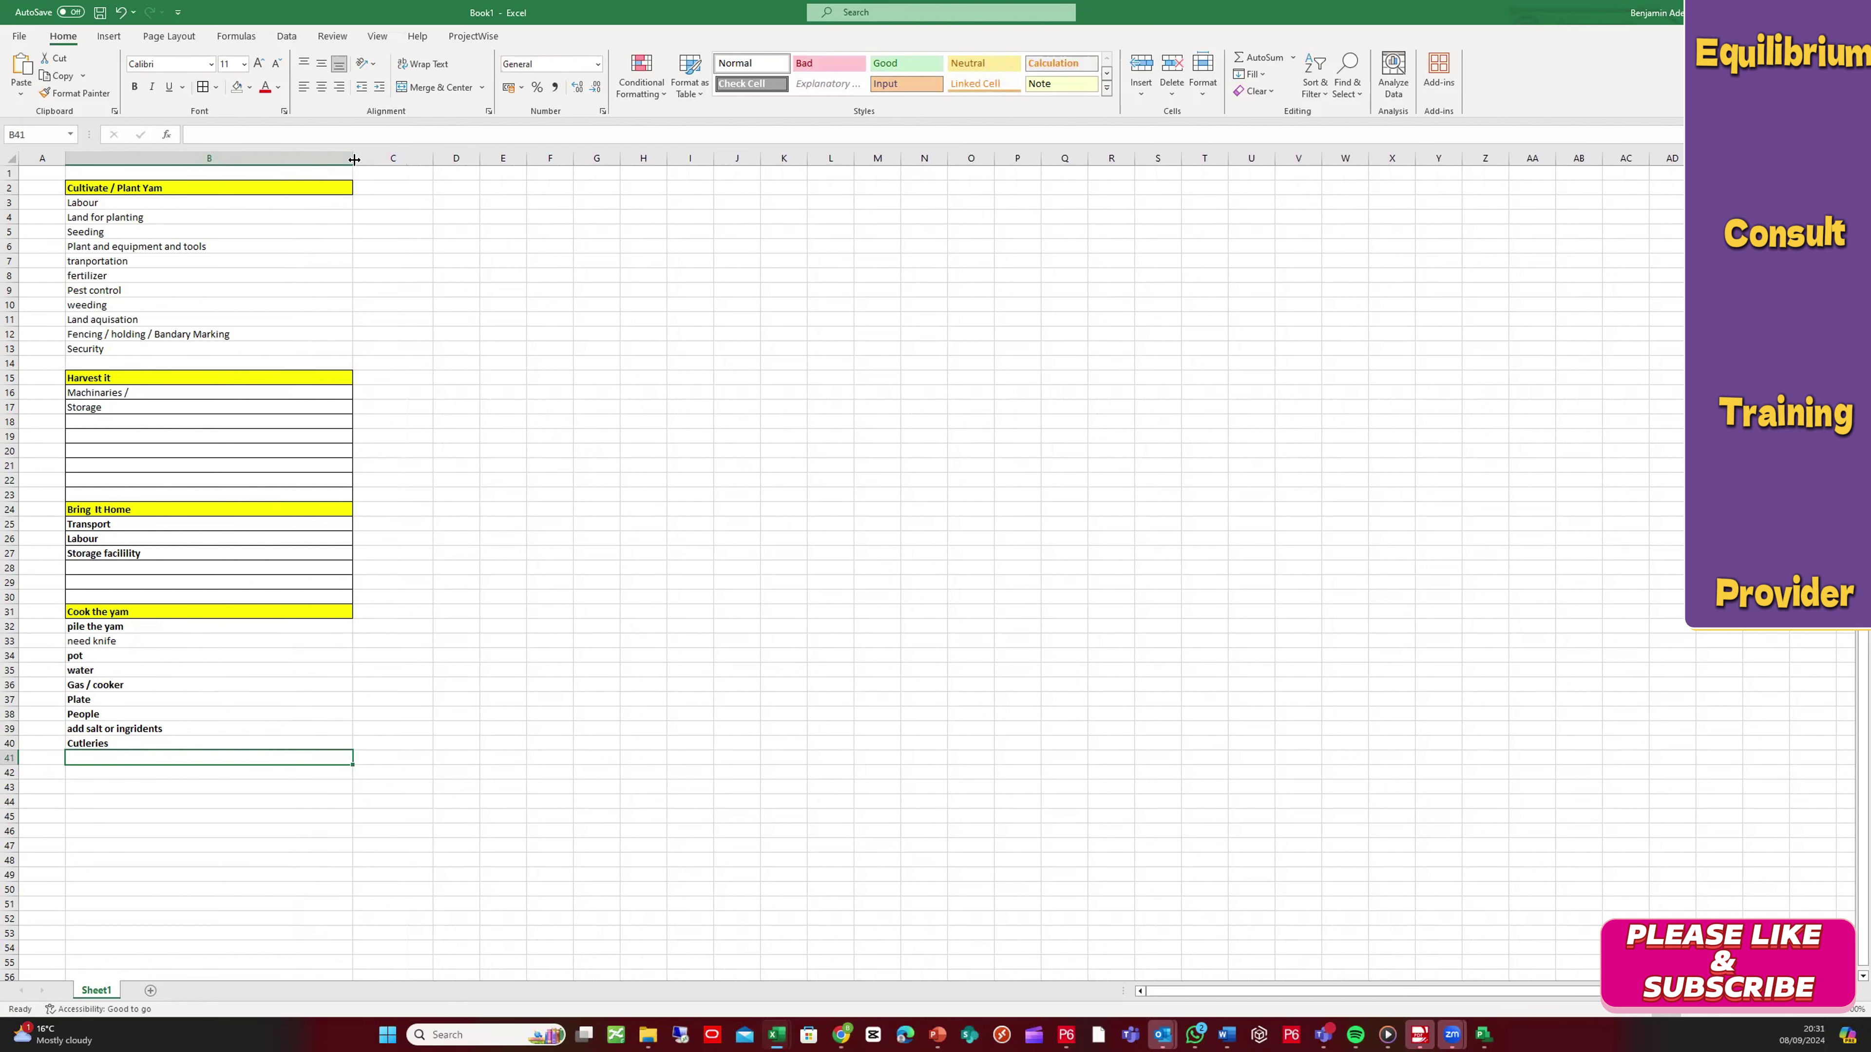
drag(353, 159, 338, 159)
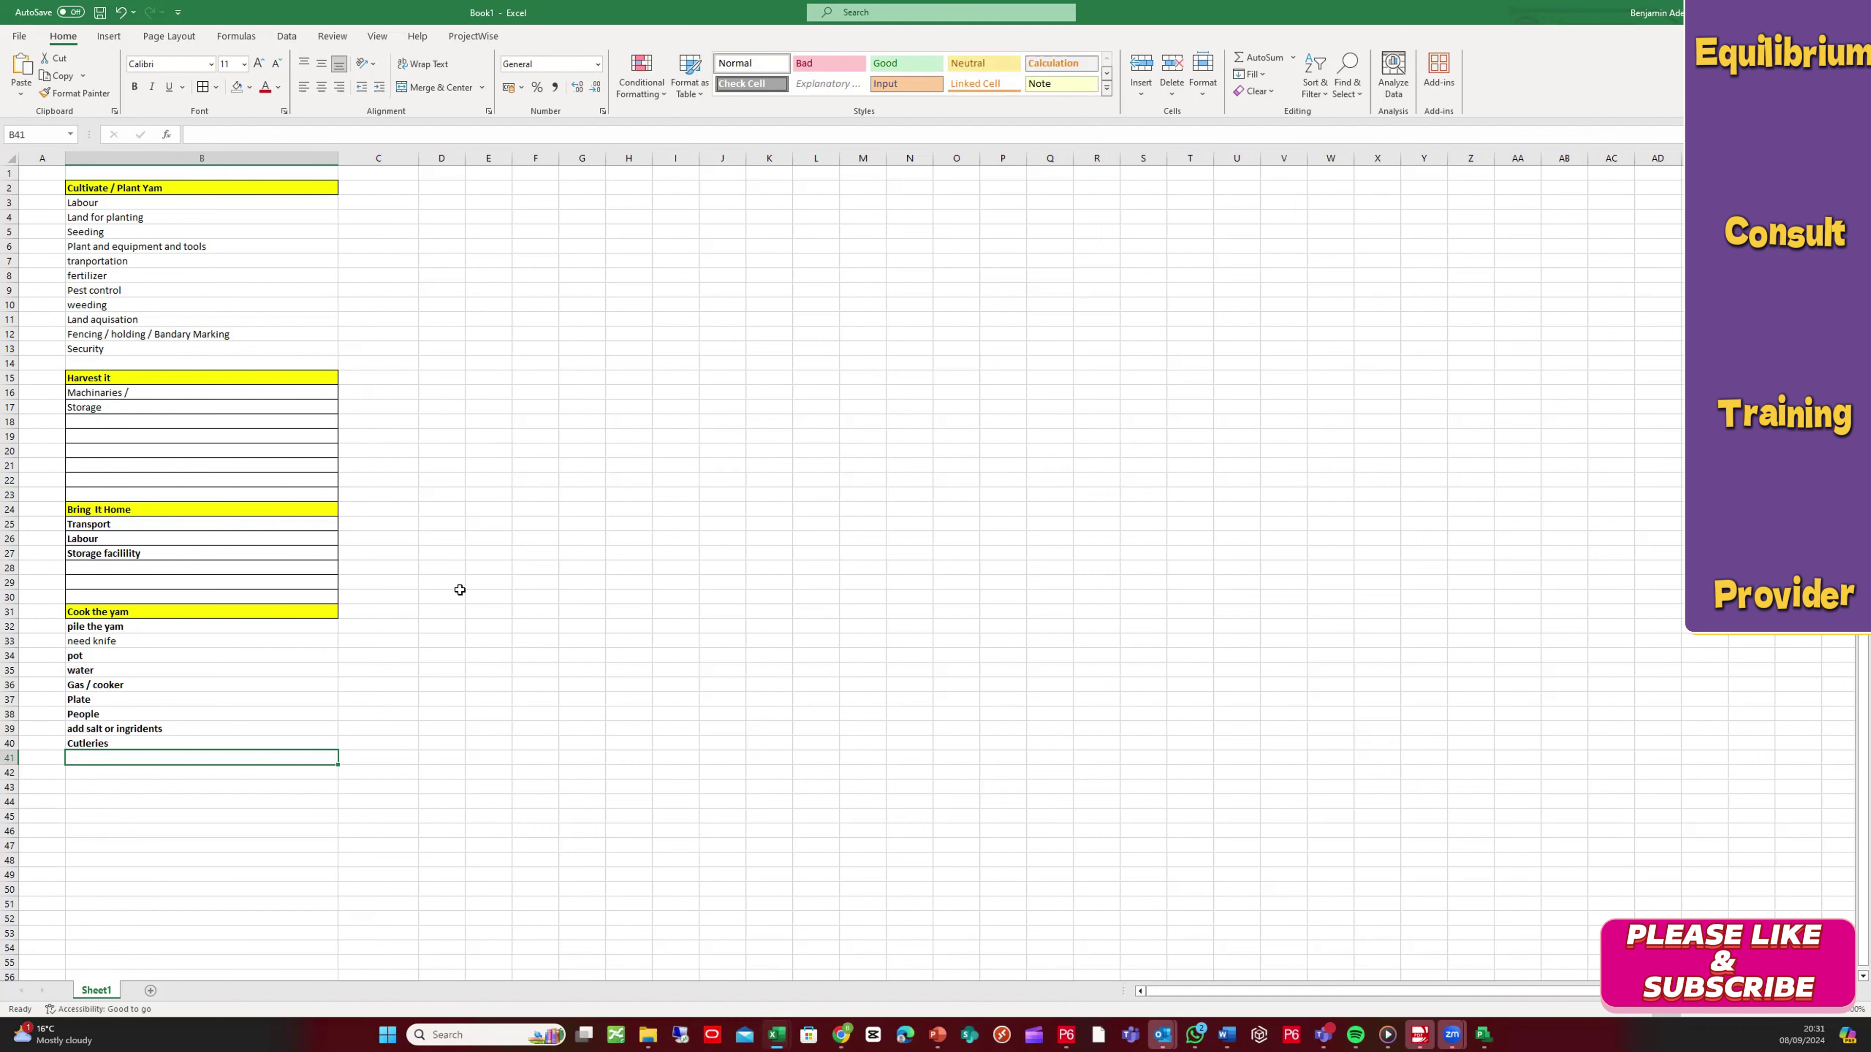
click(234, 788)
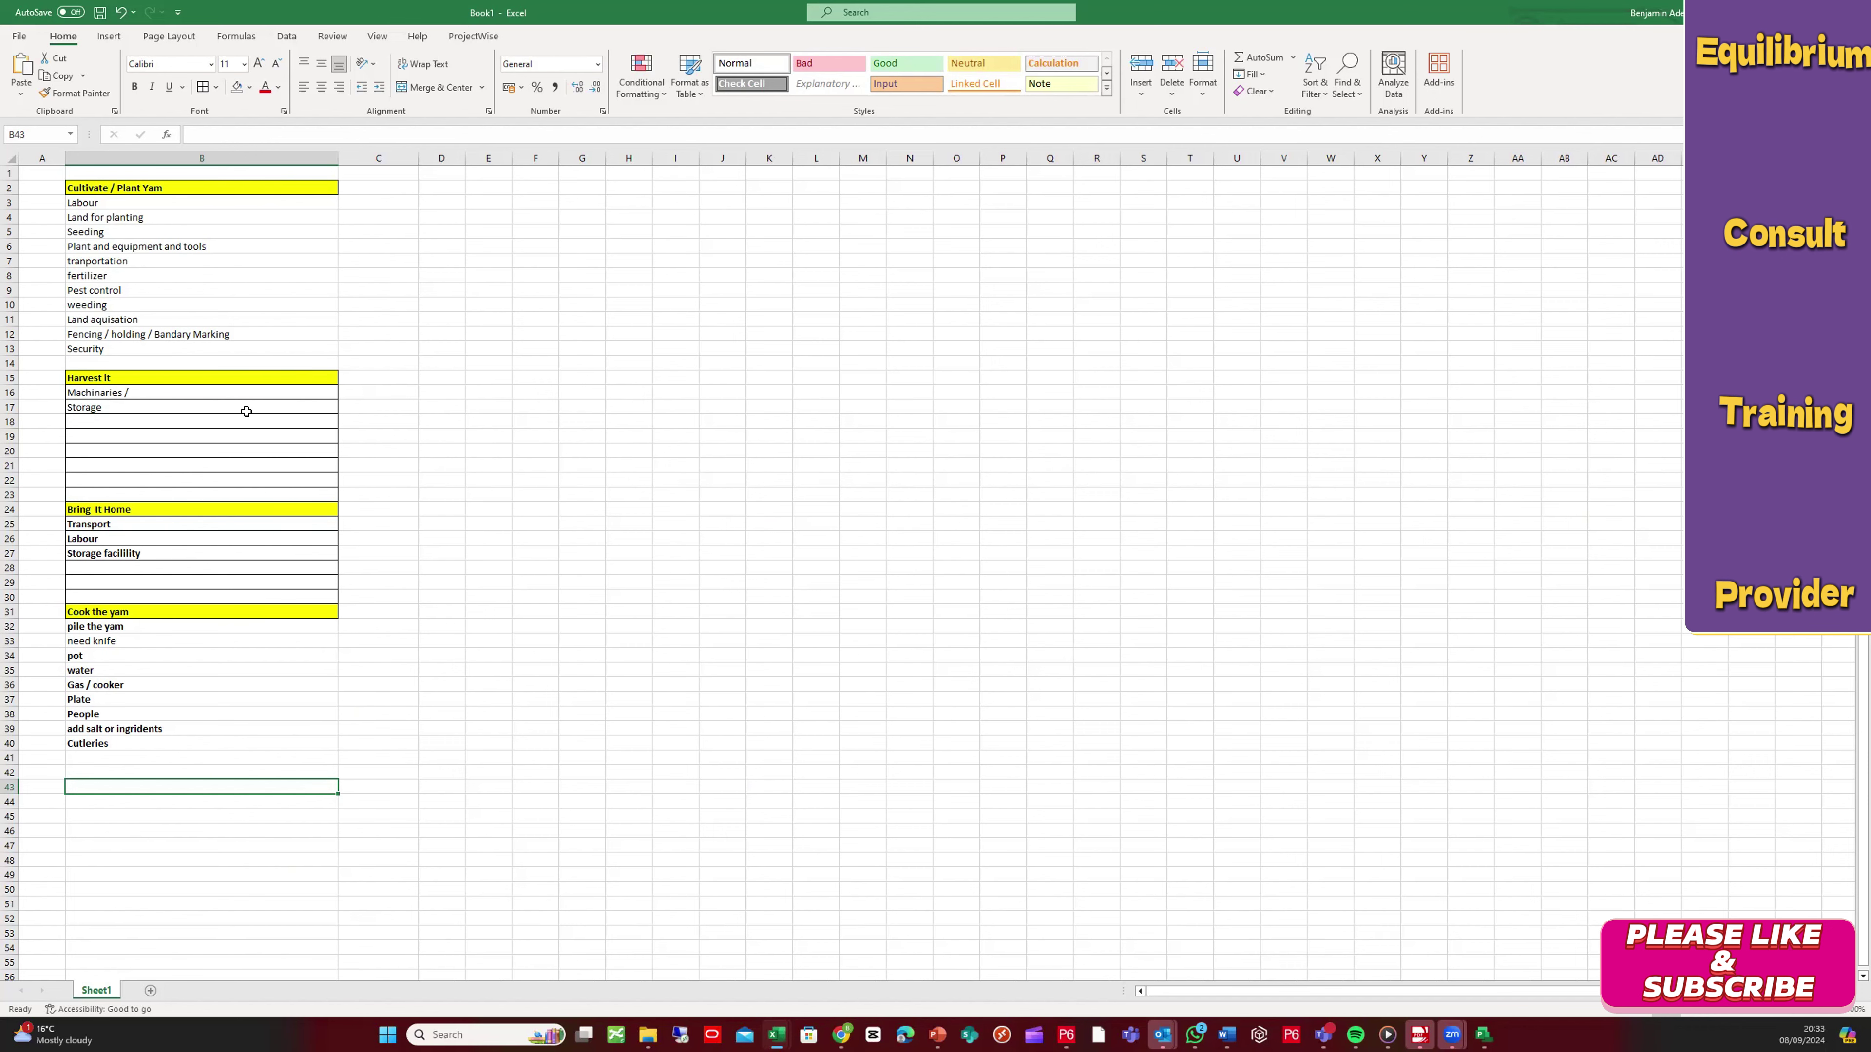
Step: Enter sequence number 1 in C11, beside Land aquisation in the Cultivate / Plant Yam list
click(209, 190)
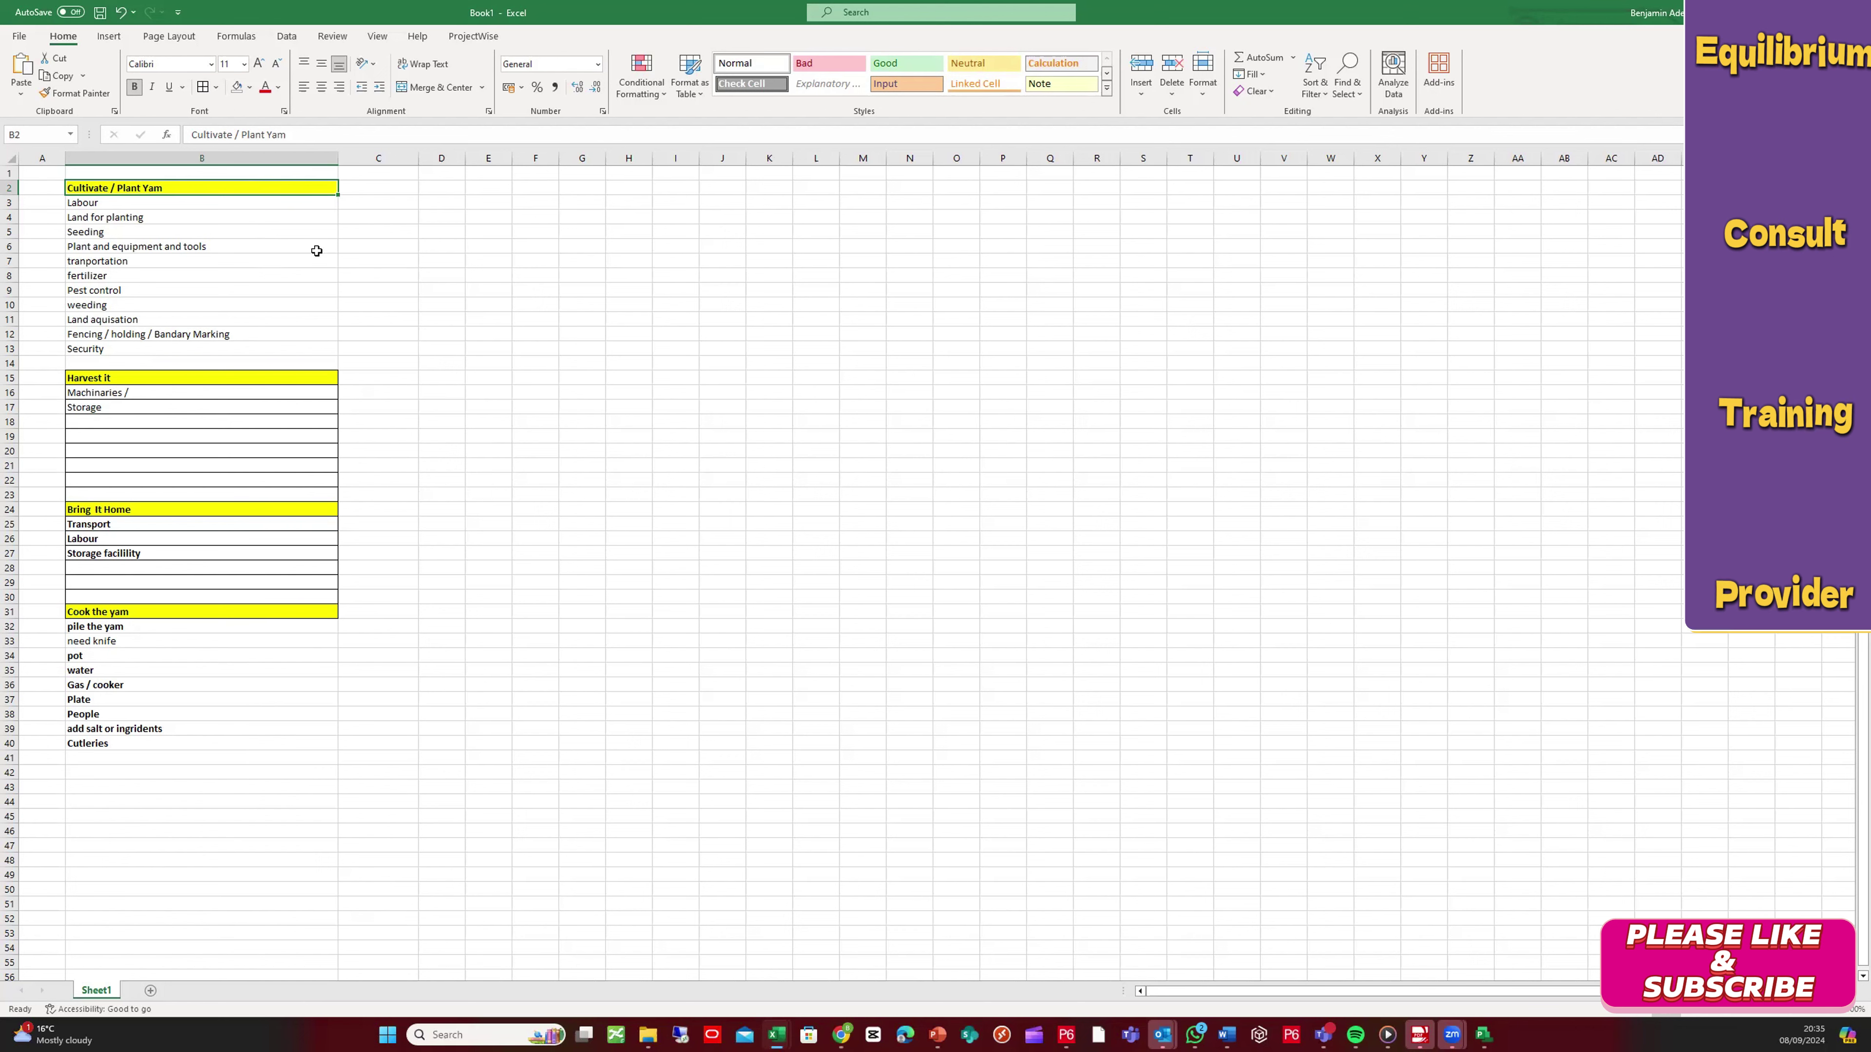
click(137, 203)
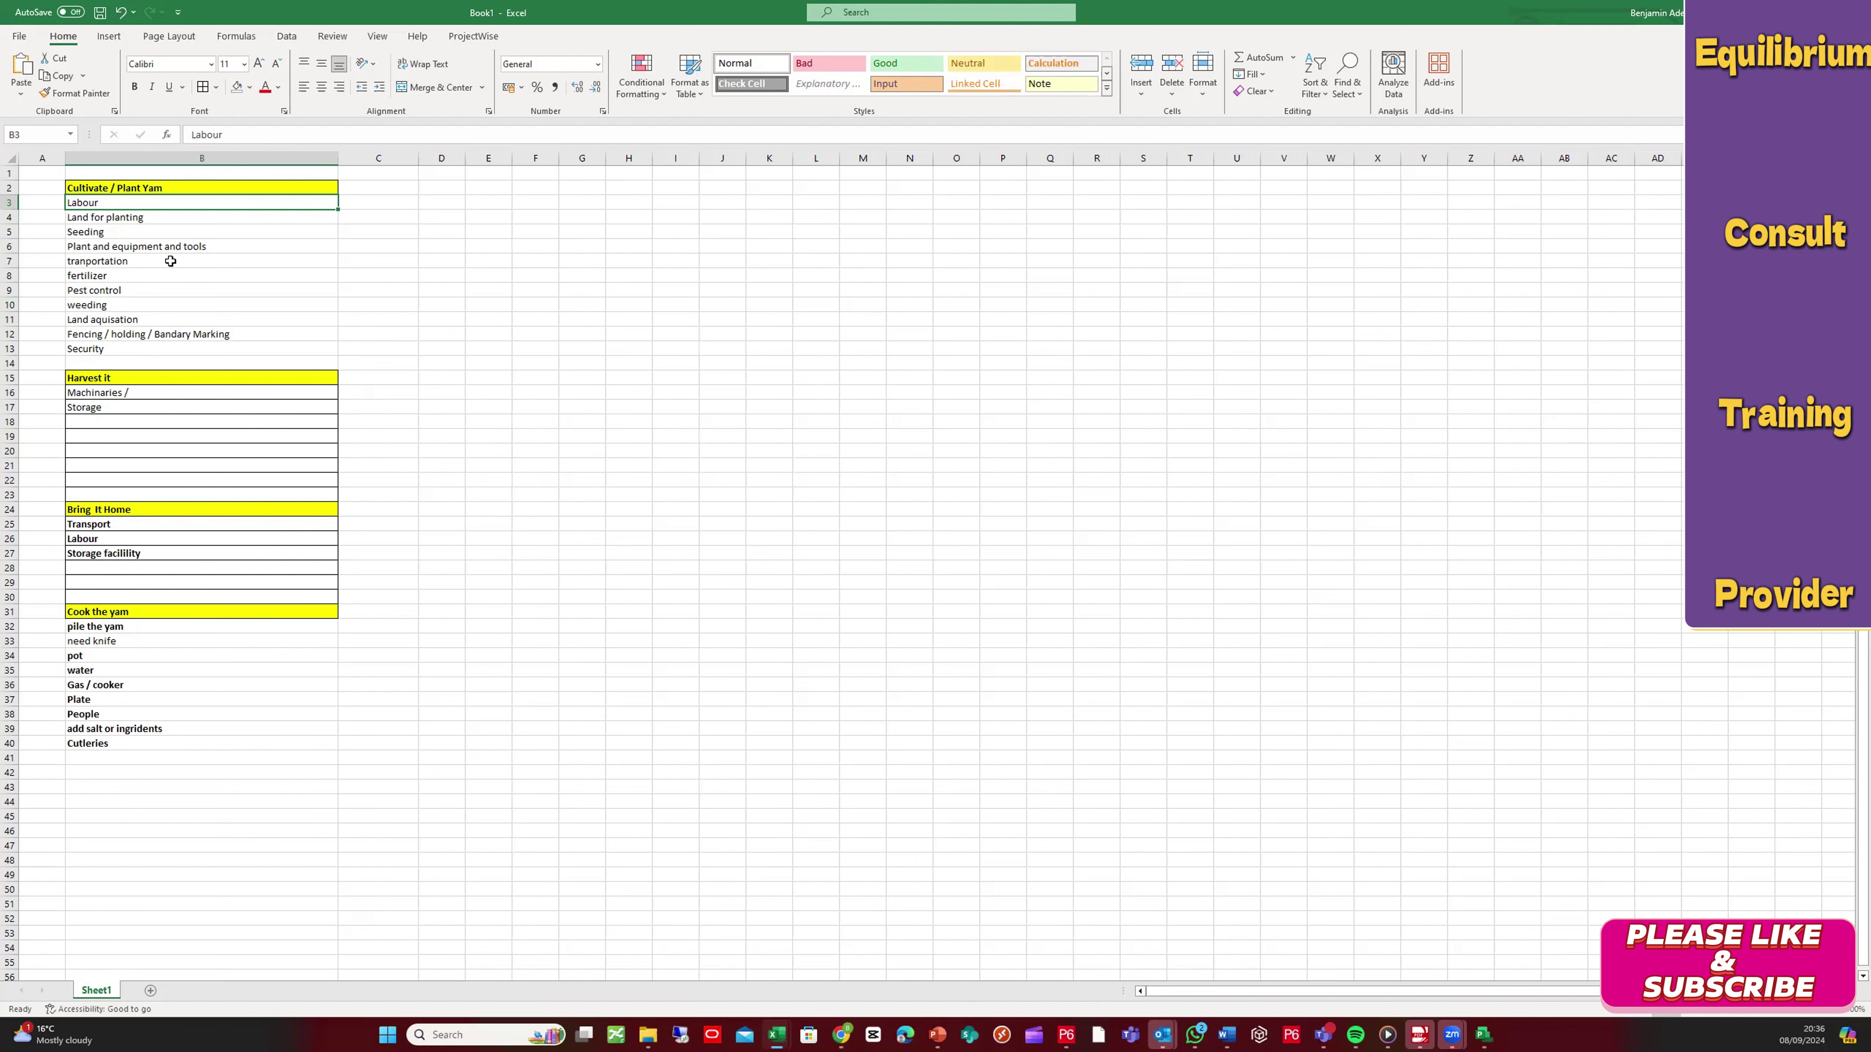
click(129, 323)
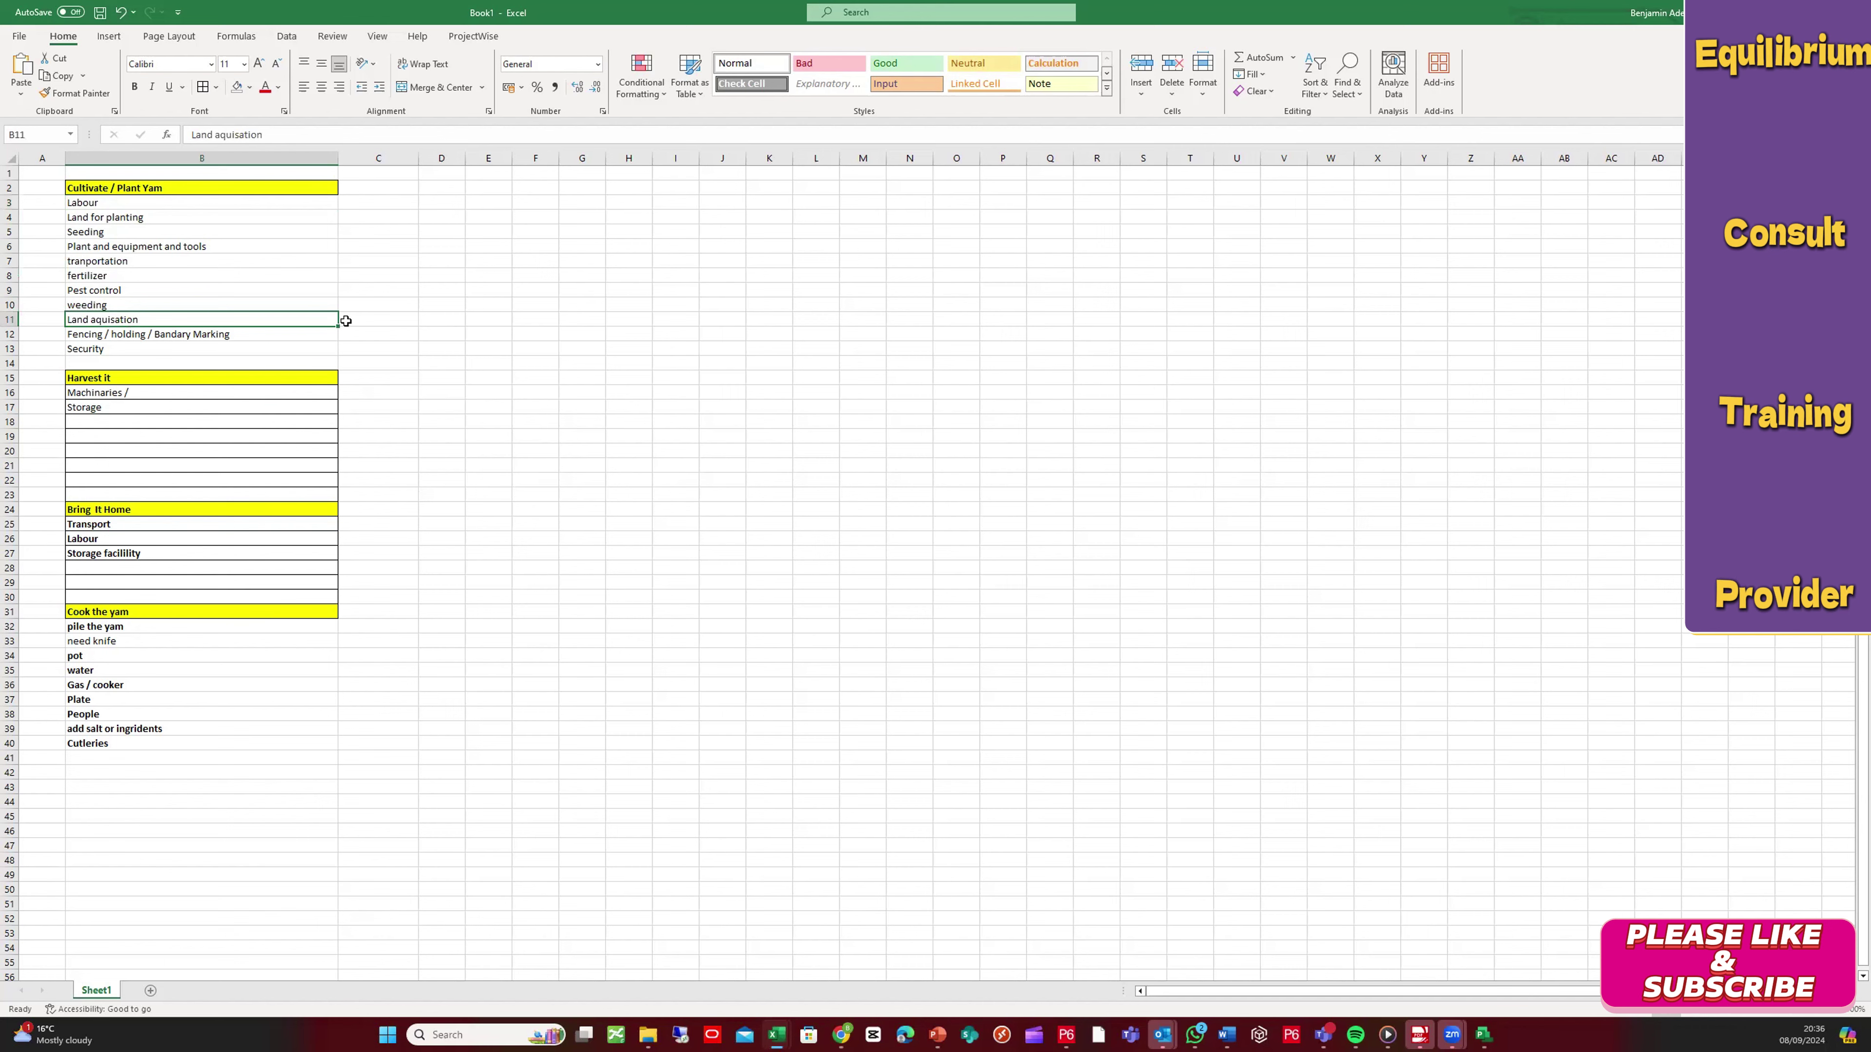
click(385, 319)
text(1)
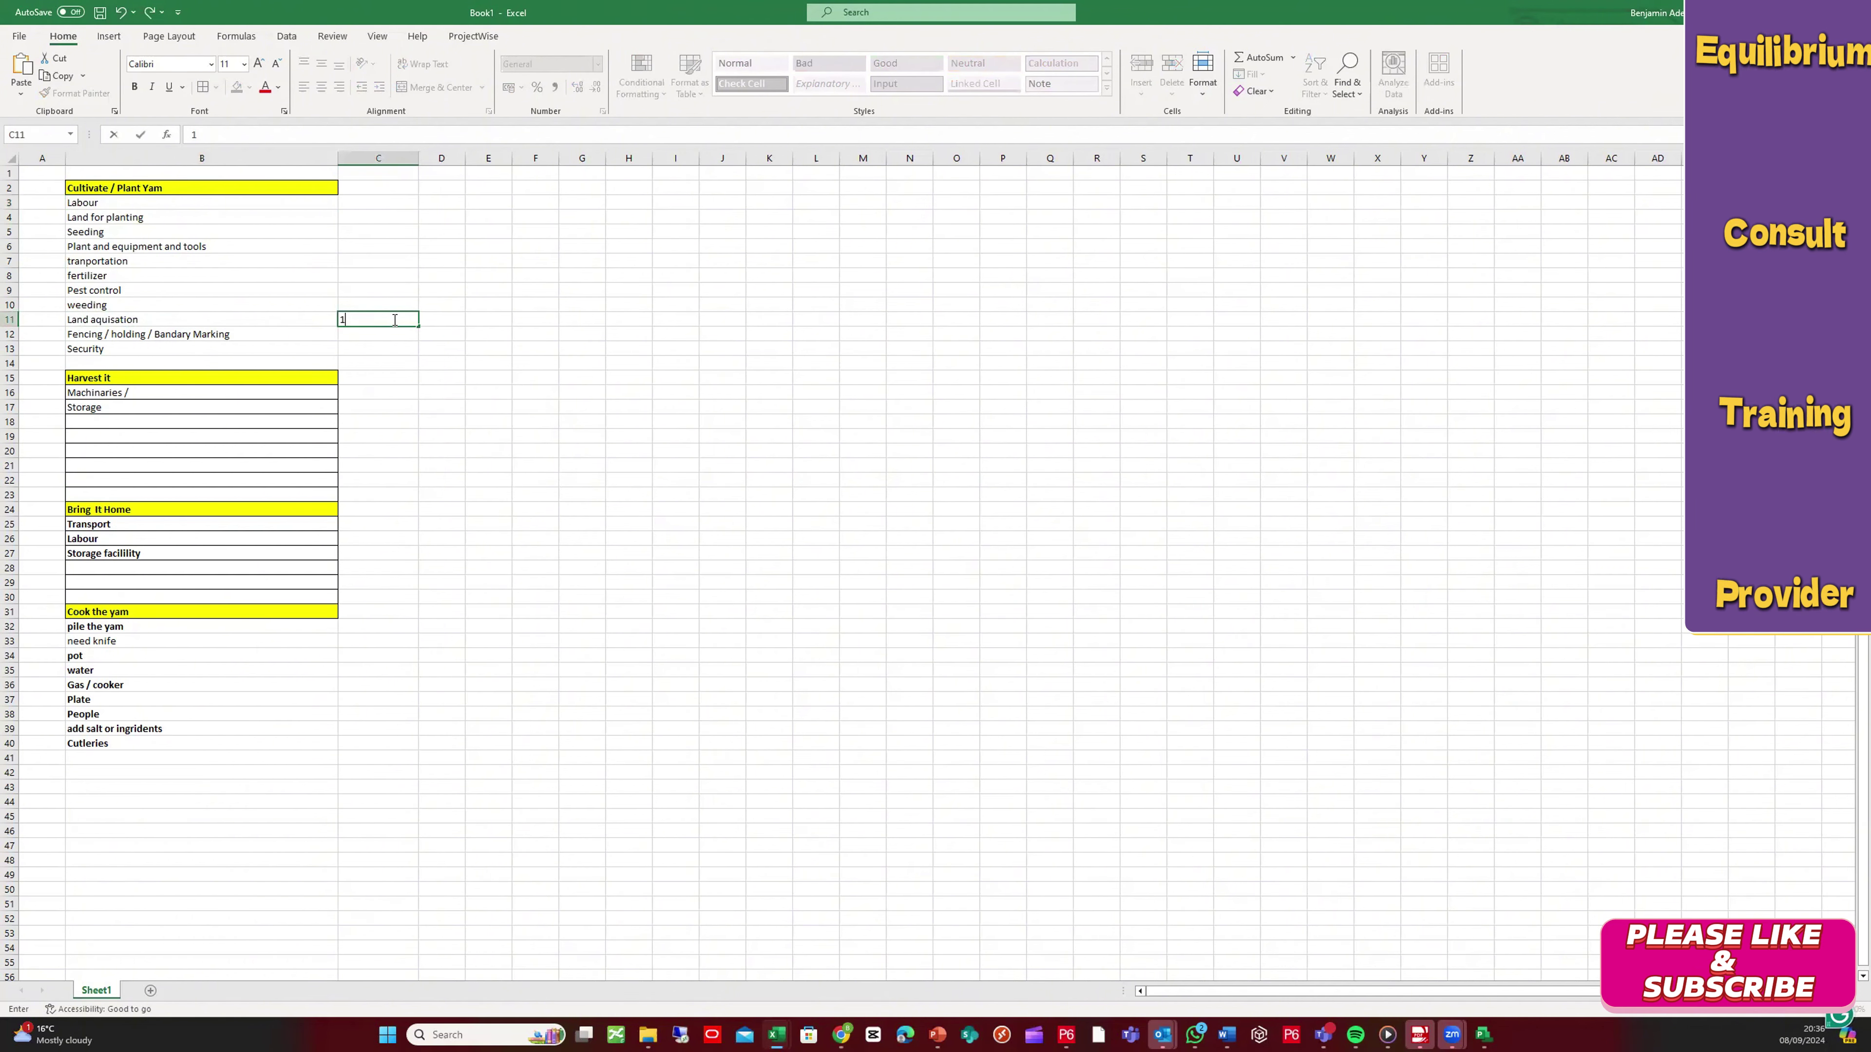
key(Return)
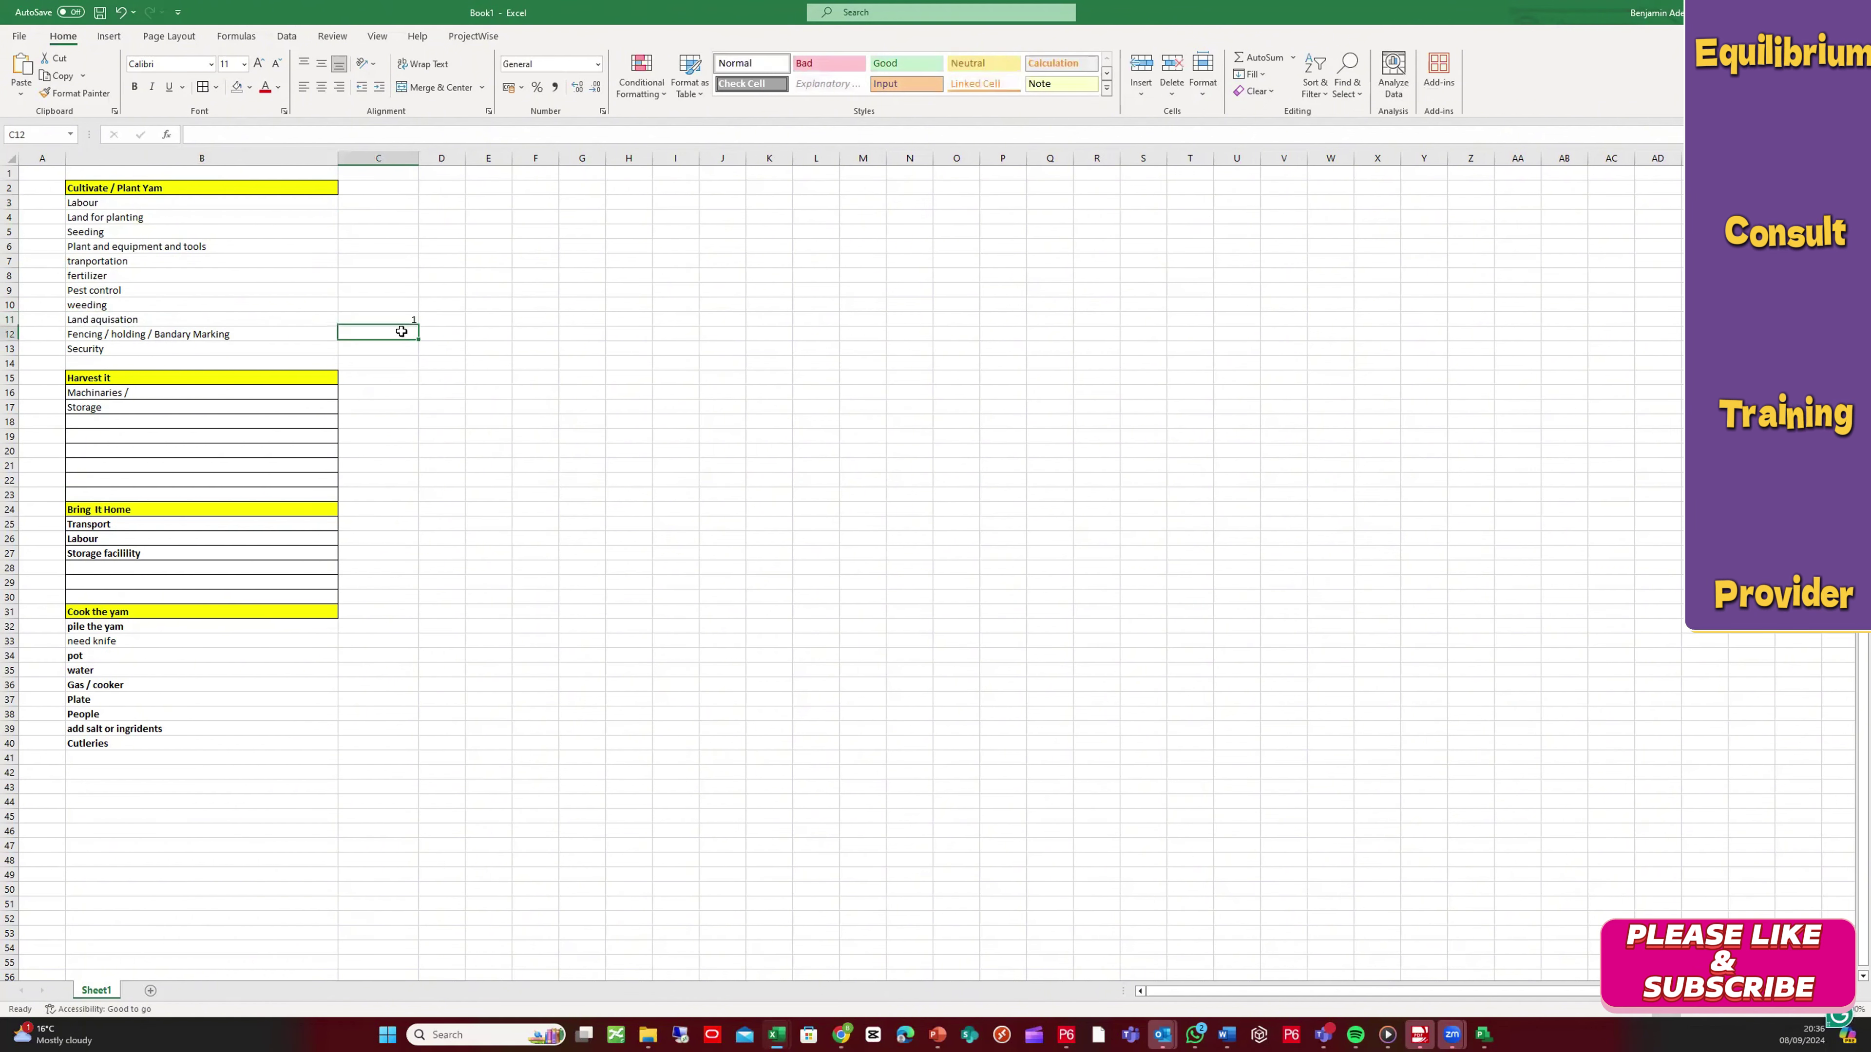
Step: Enter sequence number 2 in C4, beside Land for planting
click(397, 316)
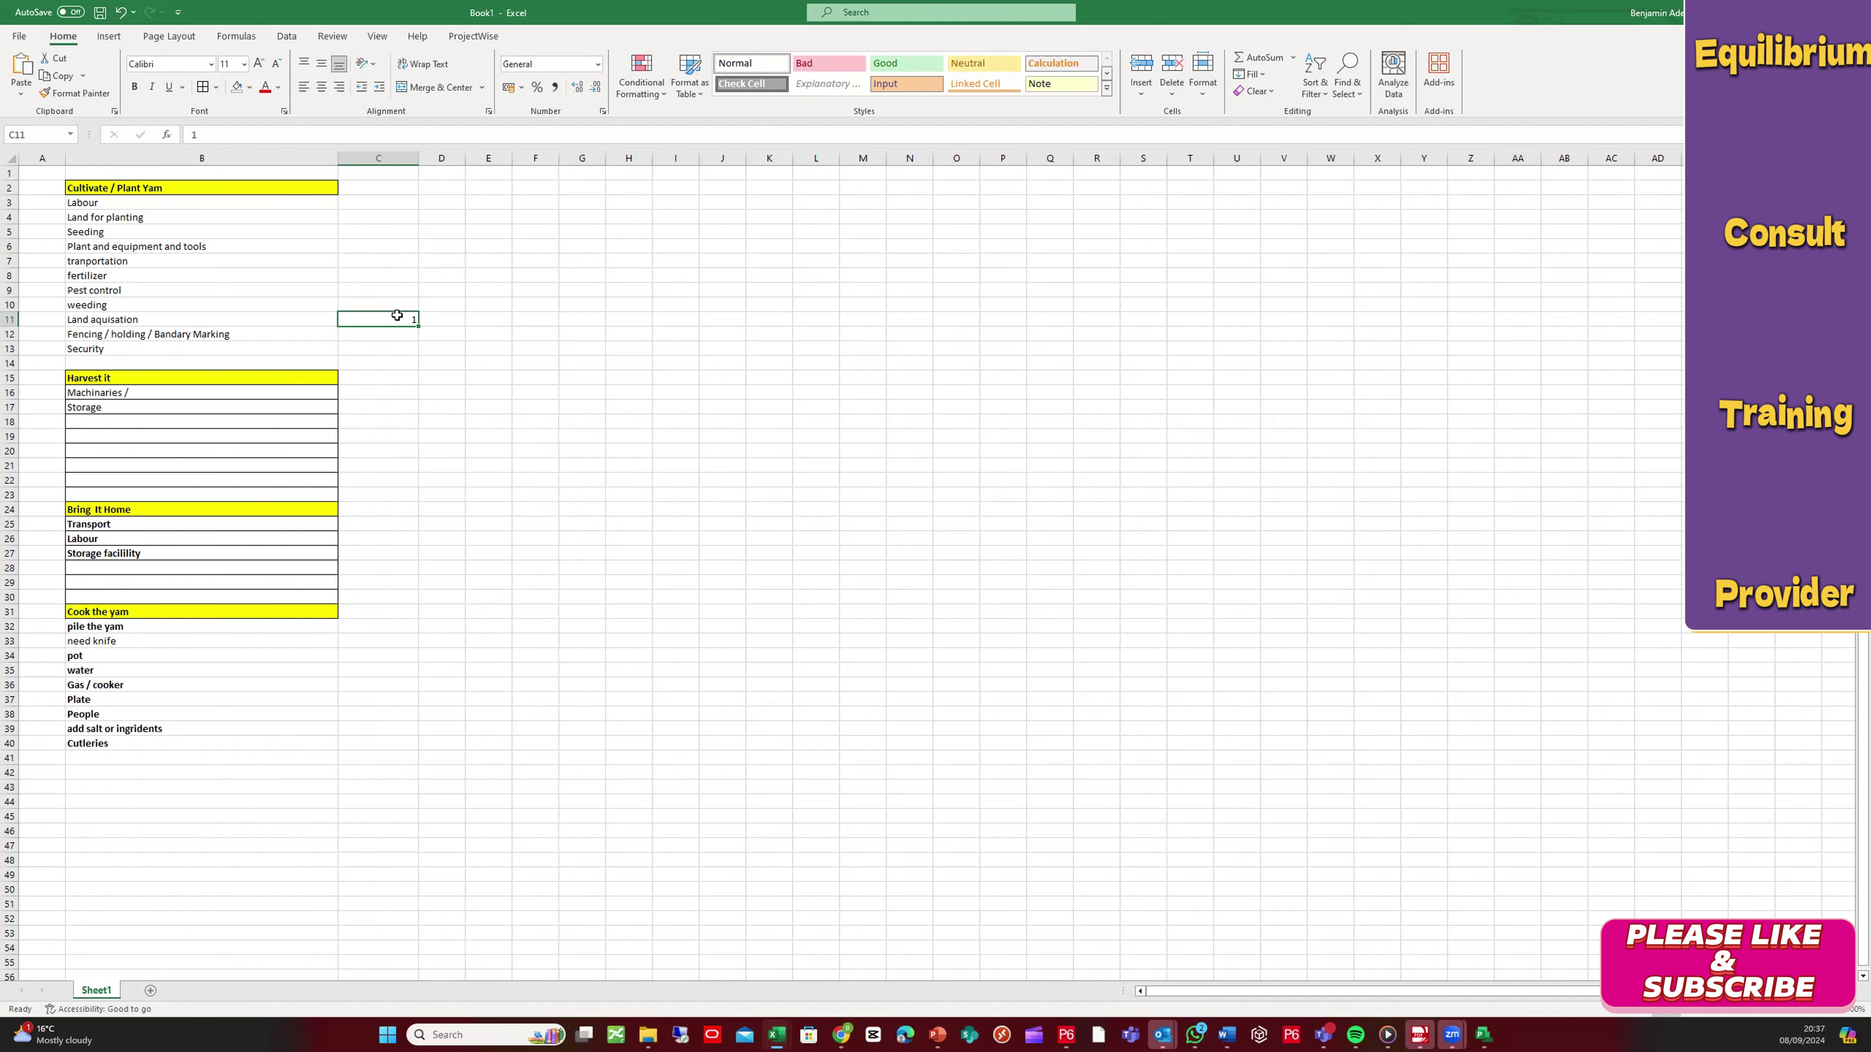
click(140, 322)
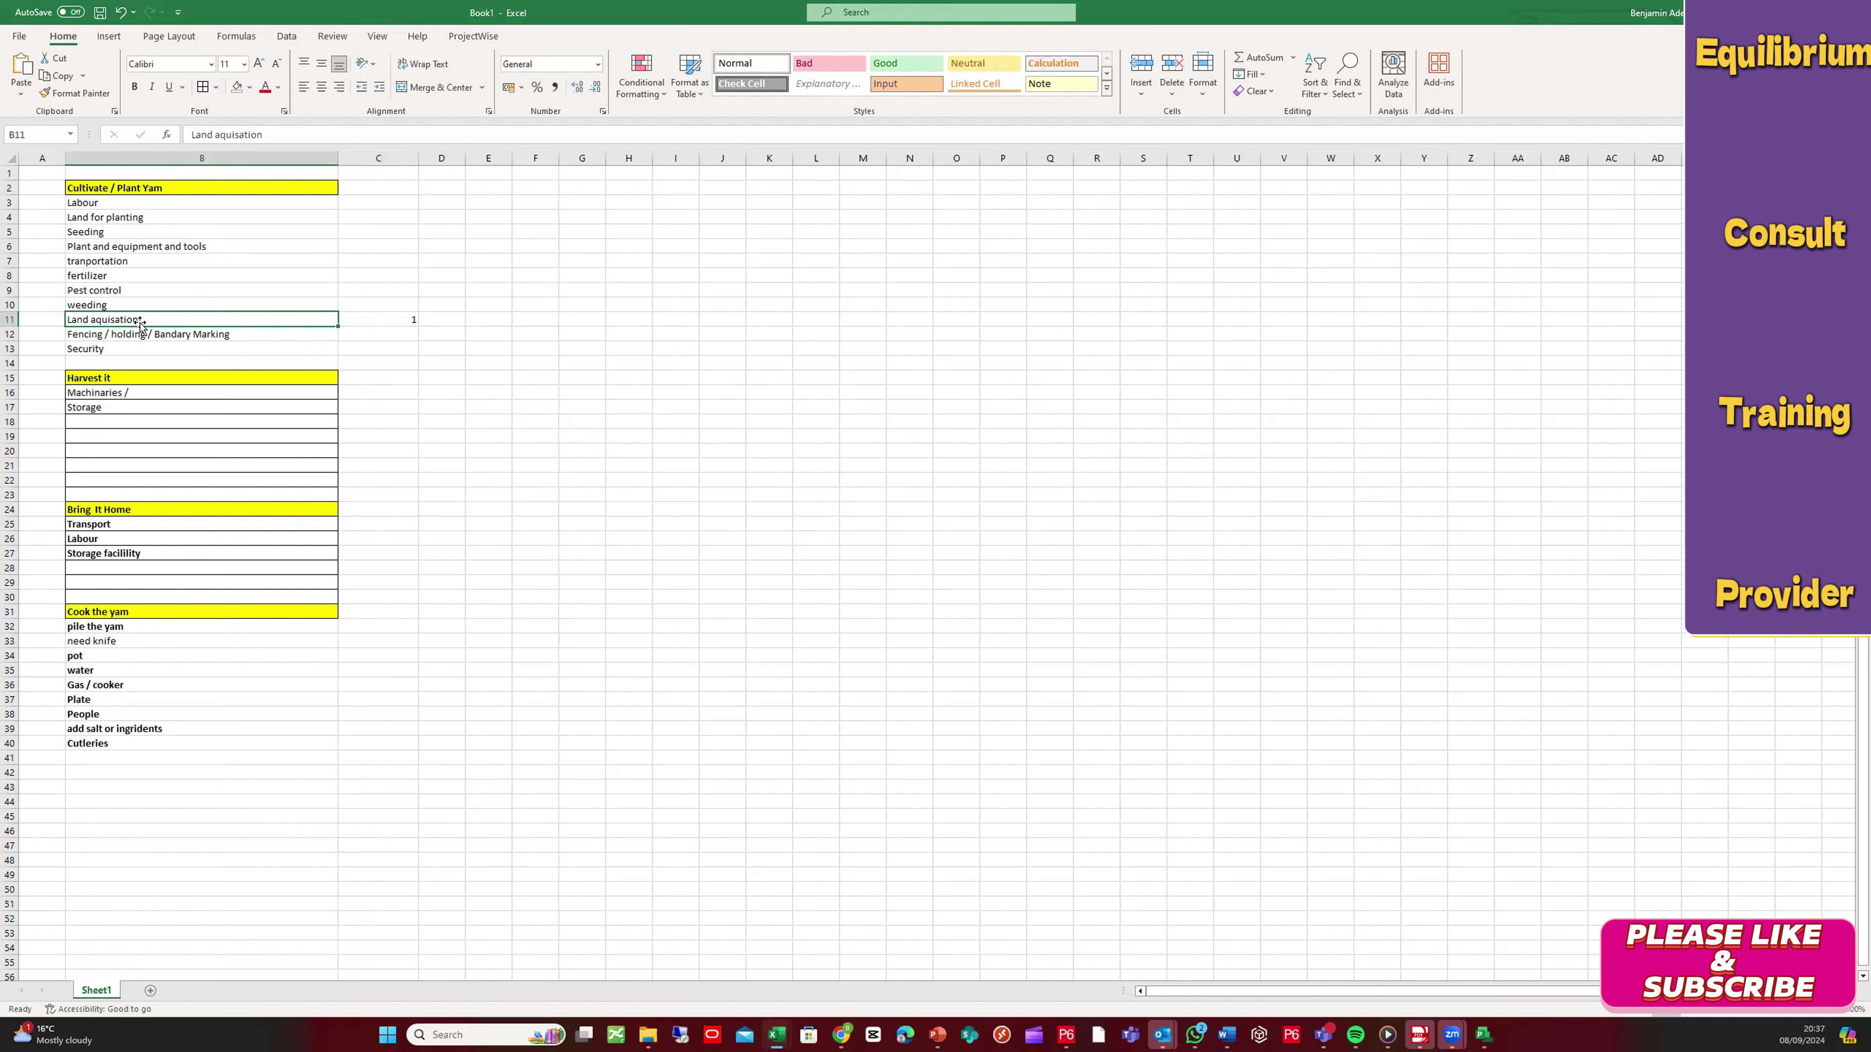
click(354, 314)
click(352, 221)
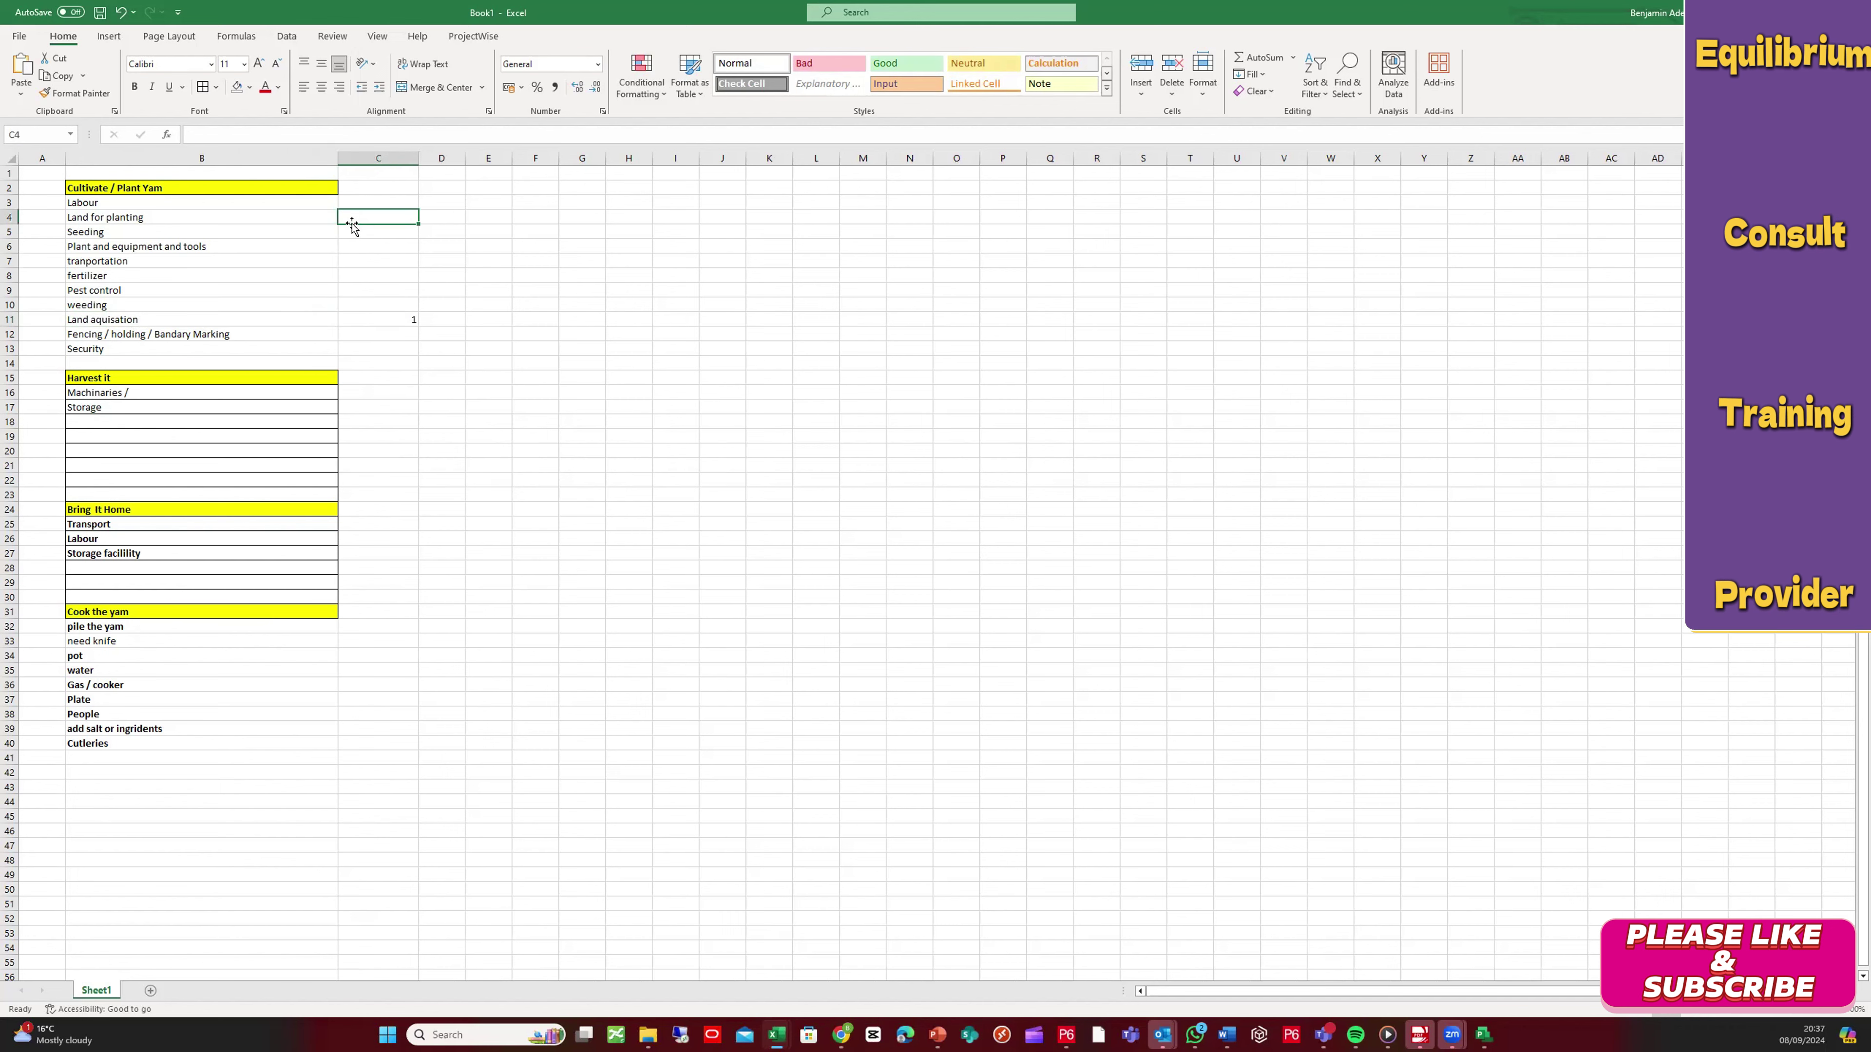
text(2)
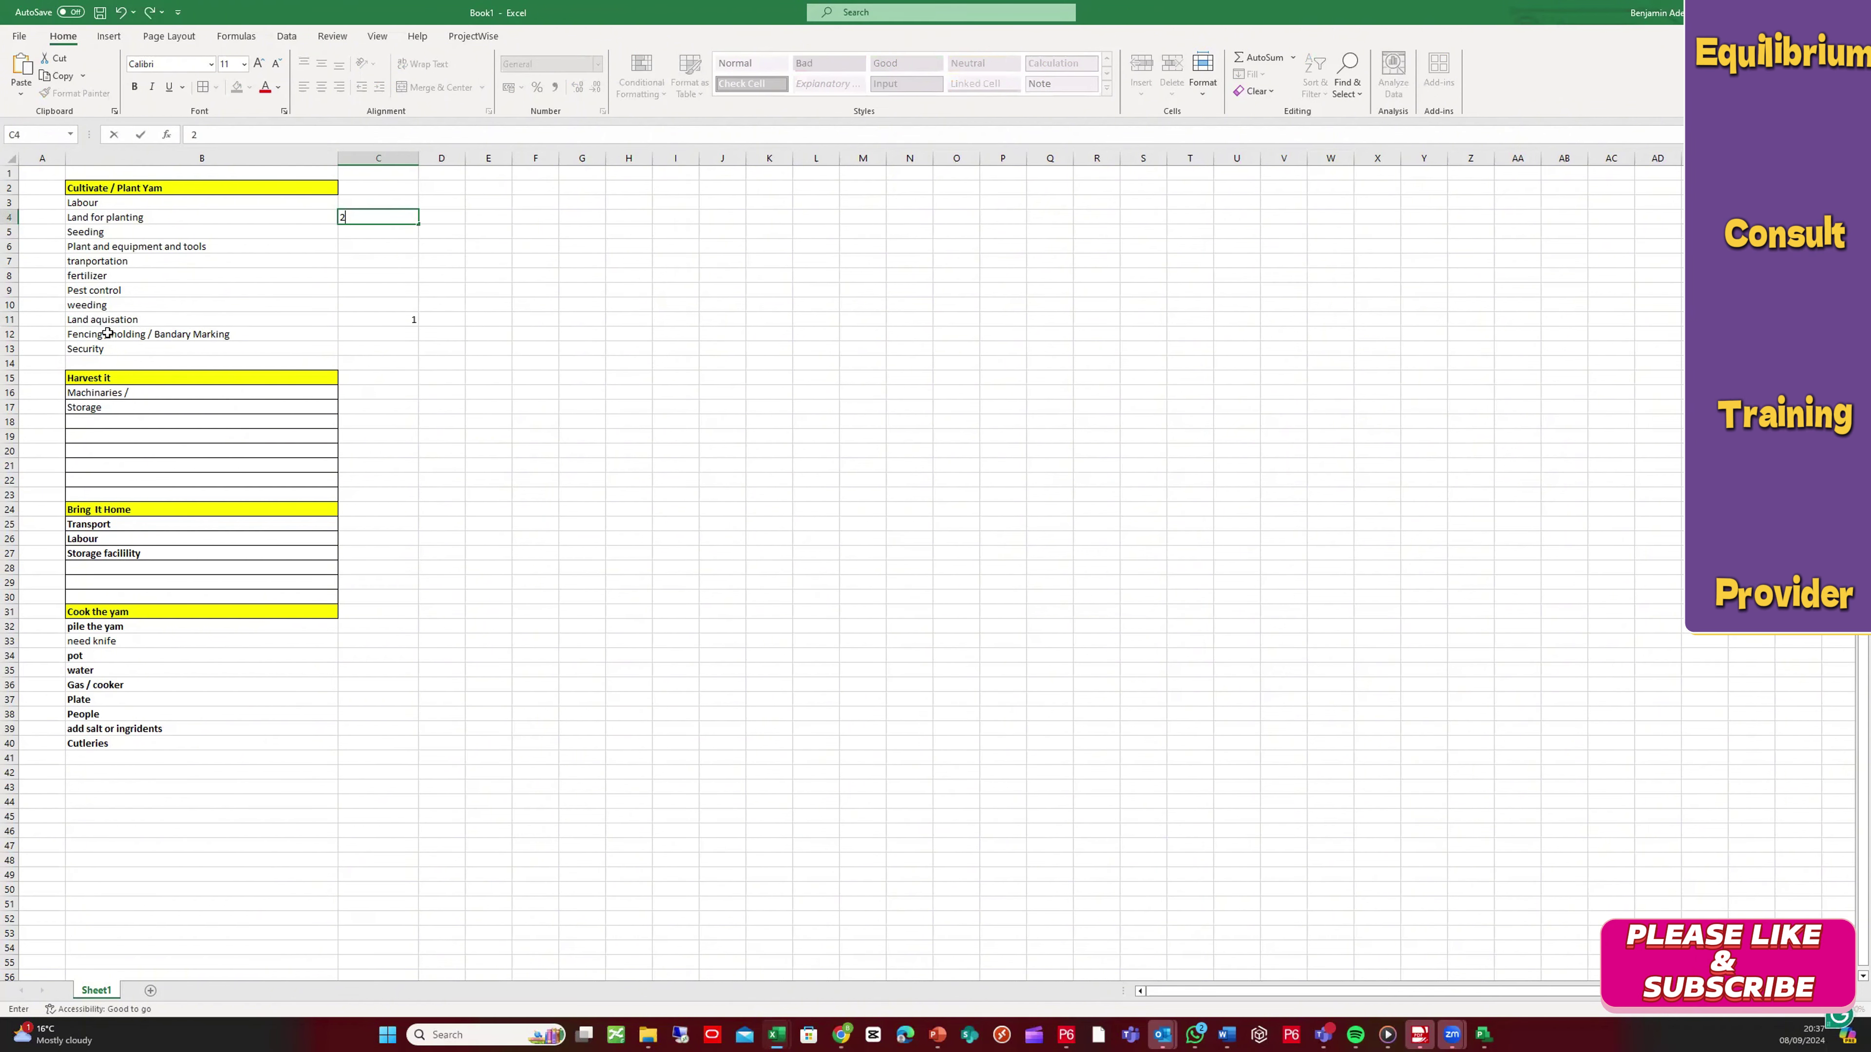
Step: Enter sequence number 3 in C13, beside Security
click(411, 349)
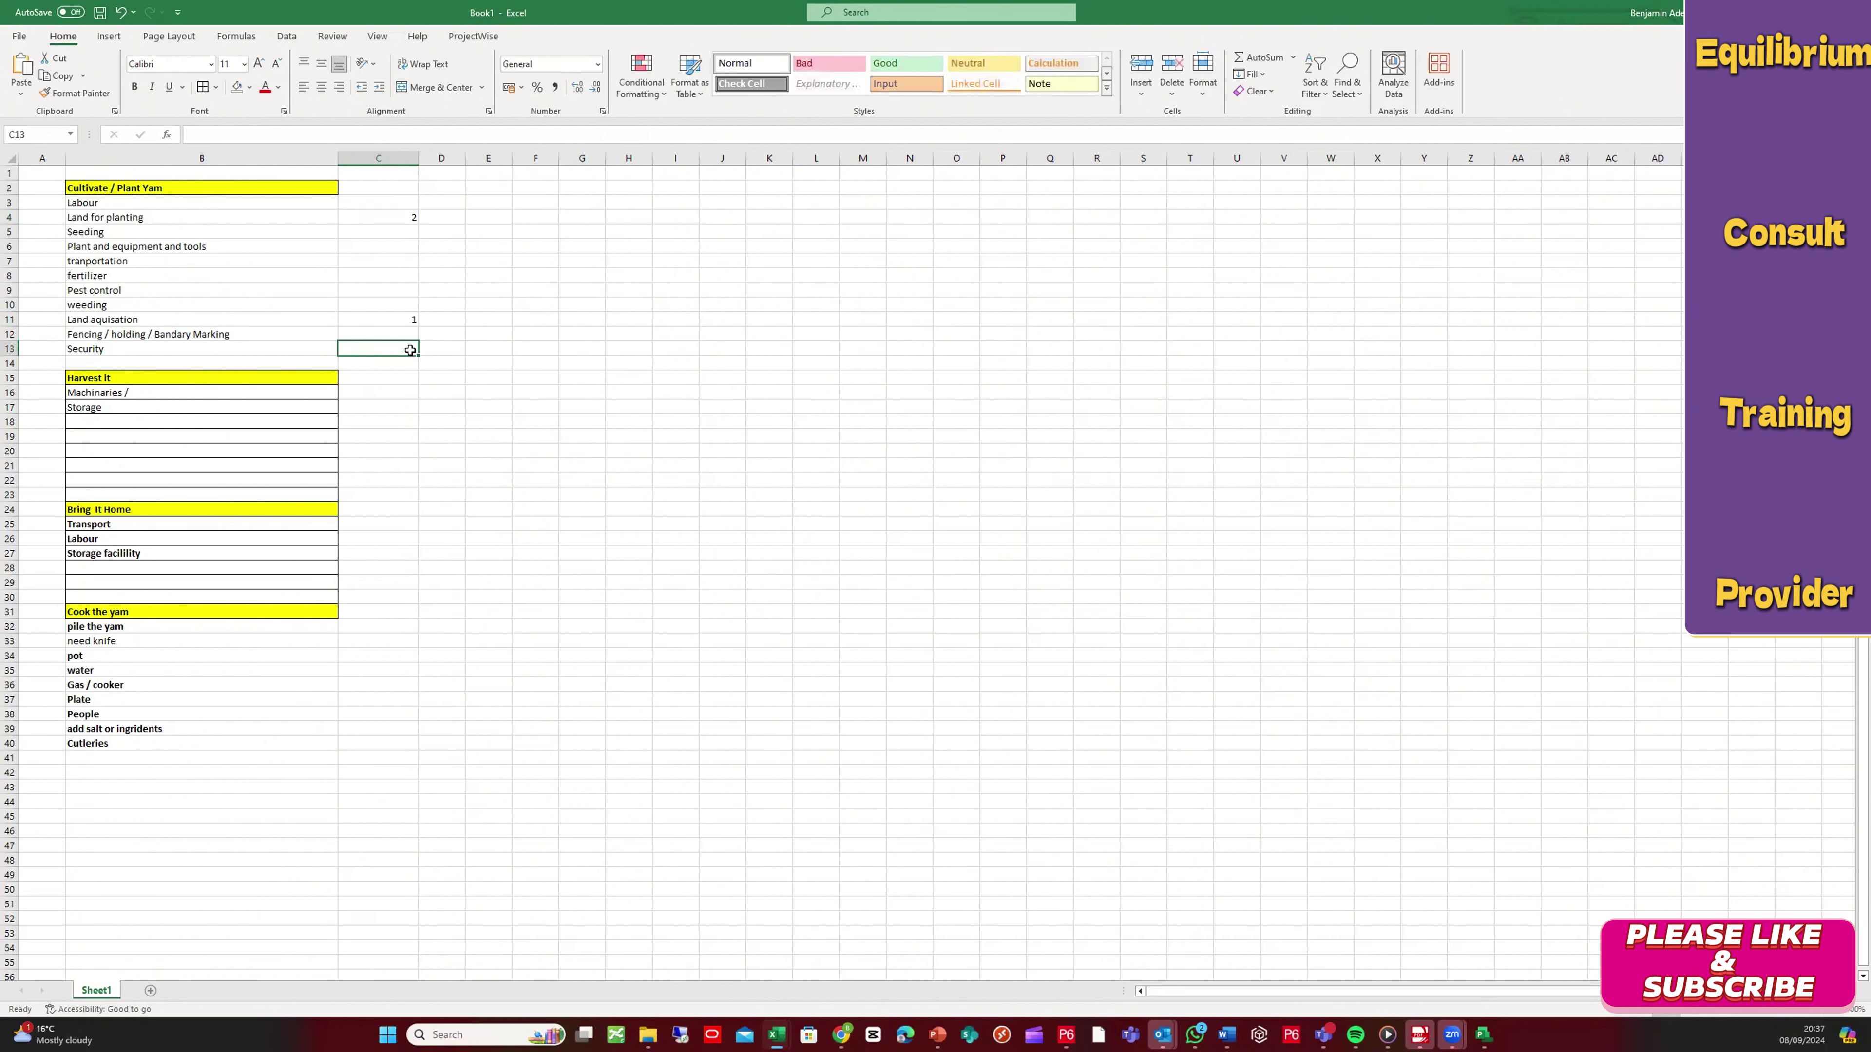
text(3)
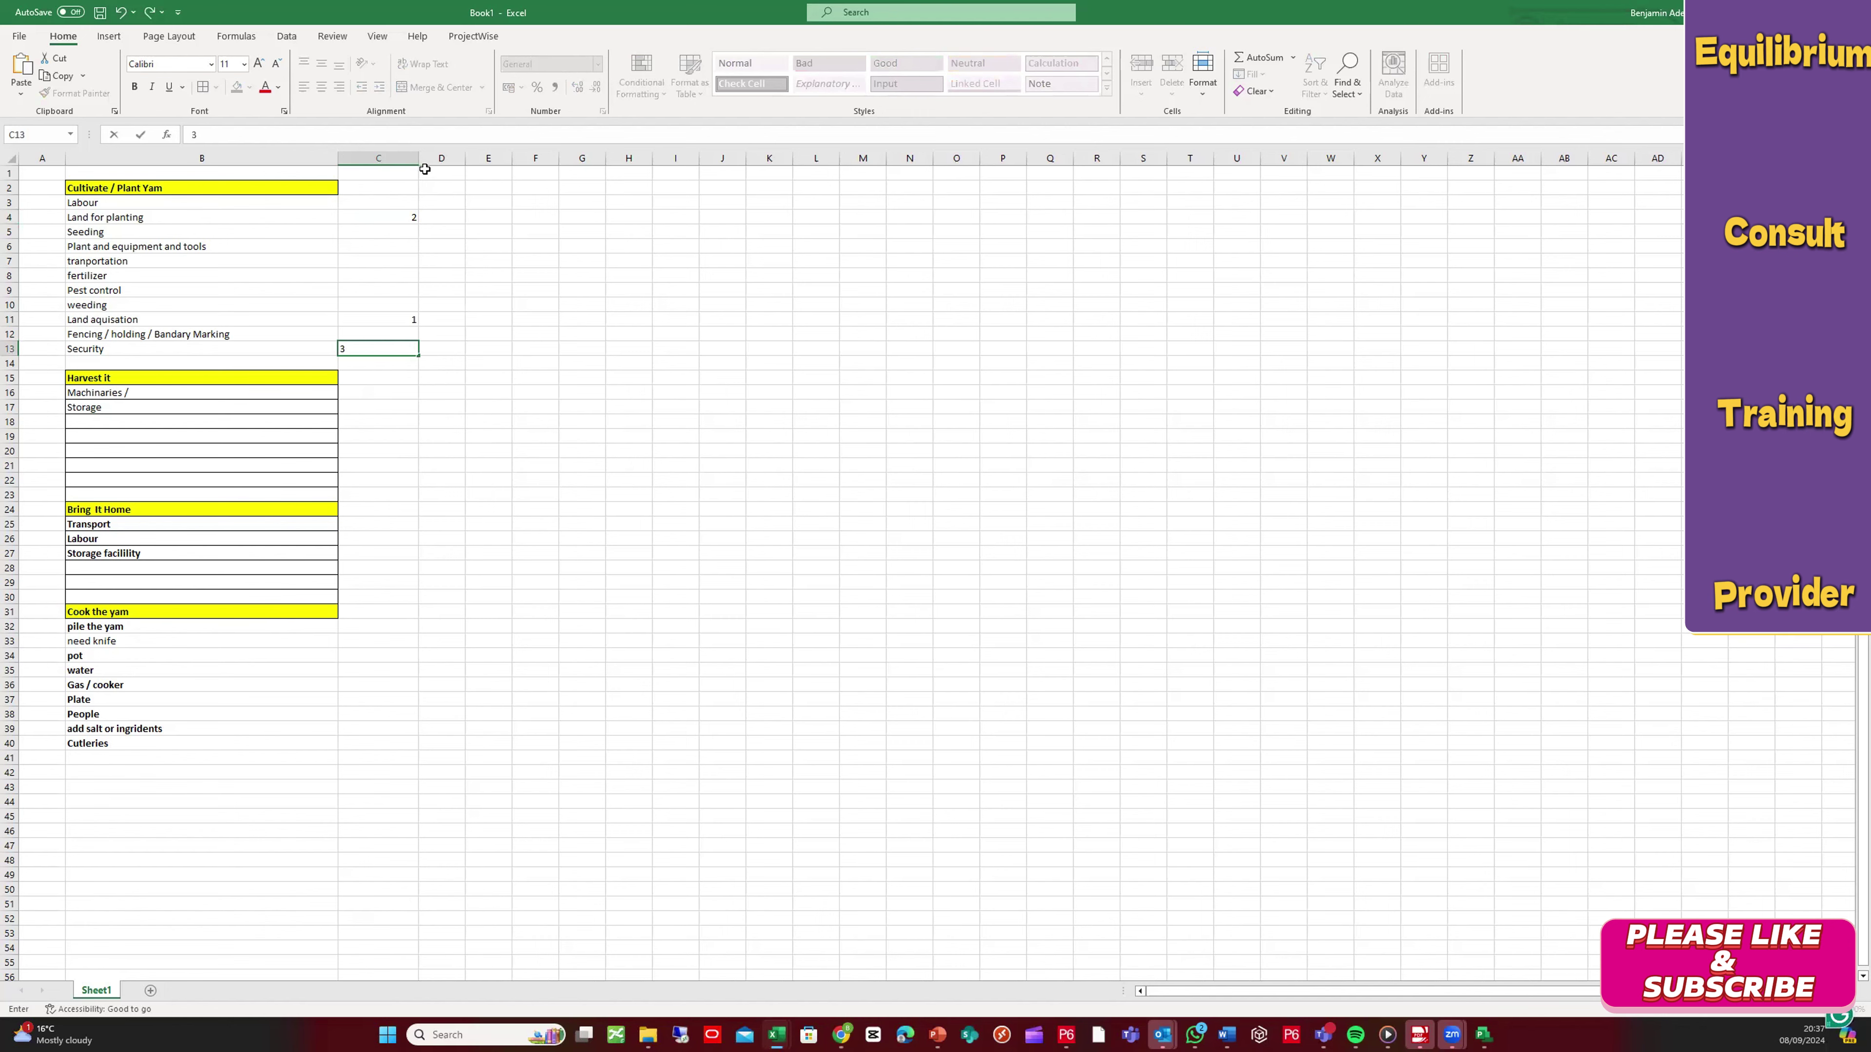
click(411, 184)
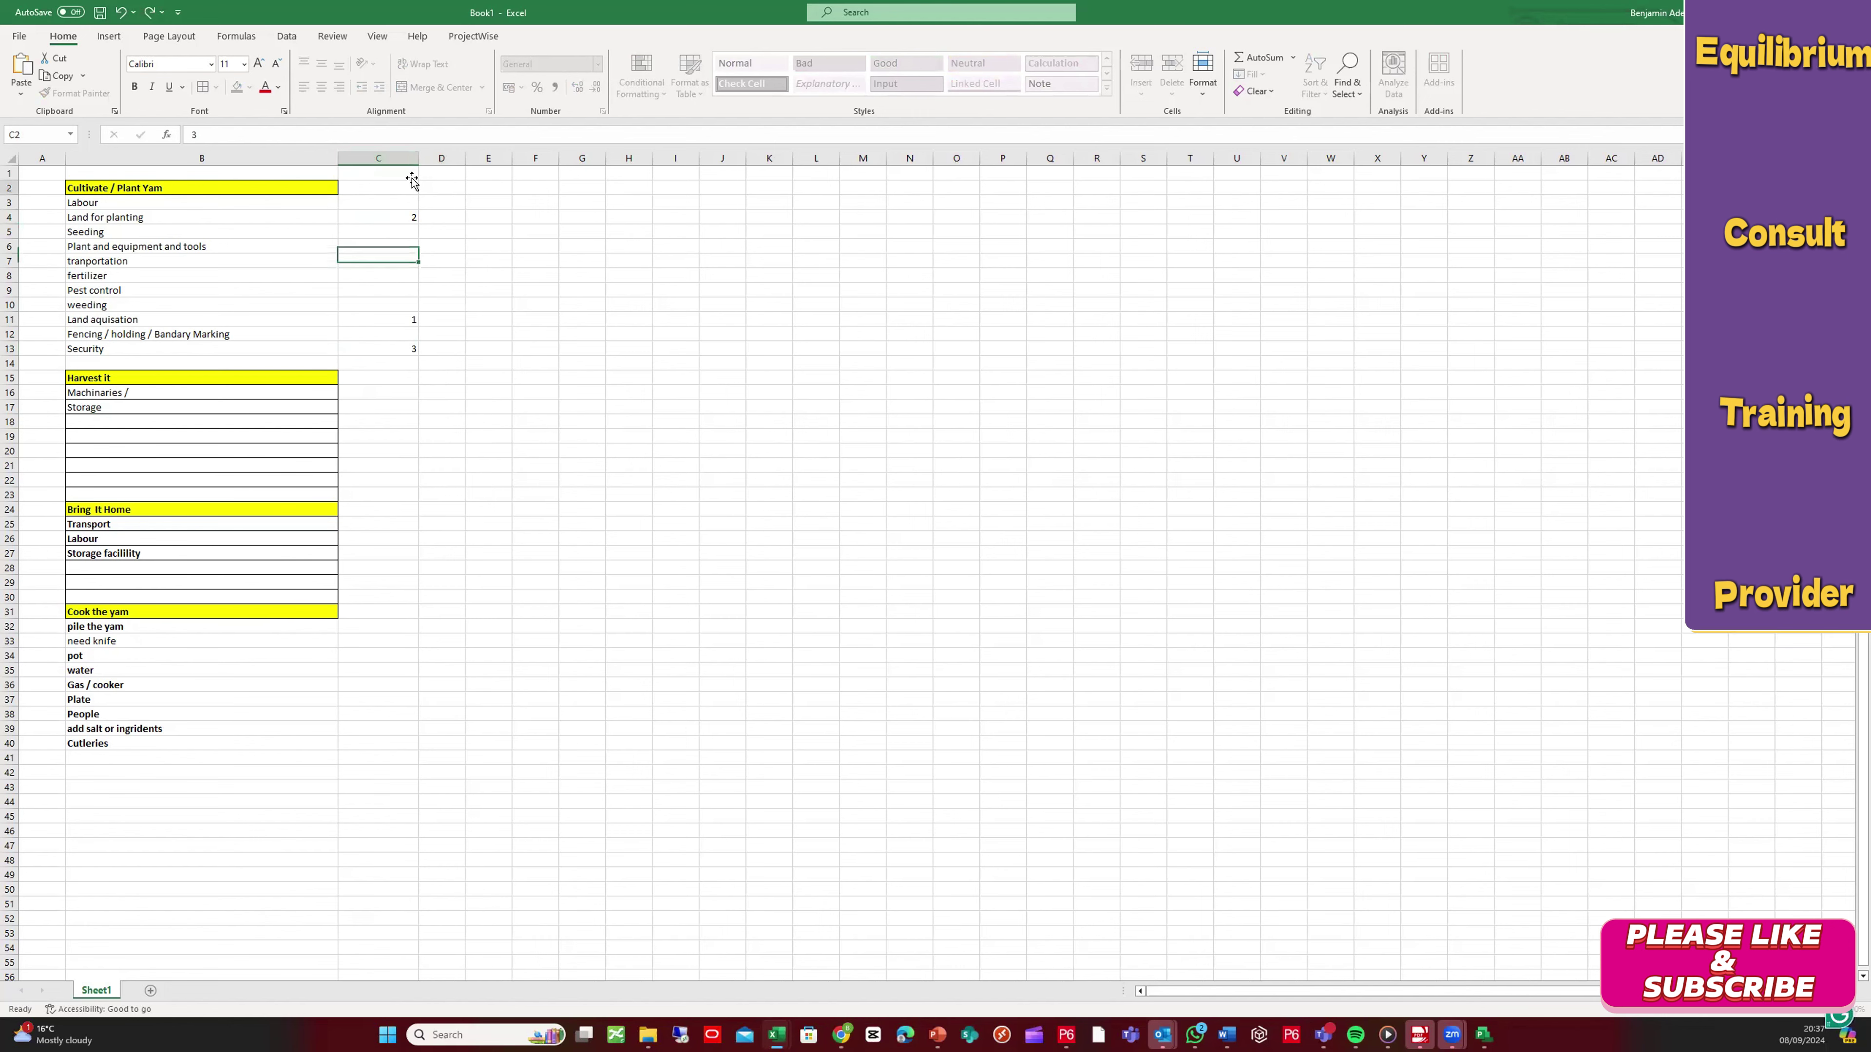
Step: Narrow column C slightly and centre all its contents both horizontally and vertically
drag(419, 158, 405, 159)
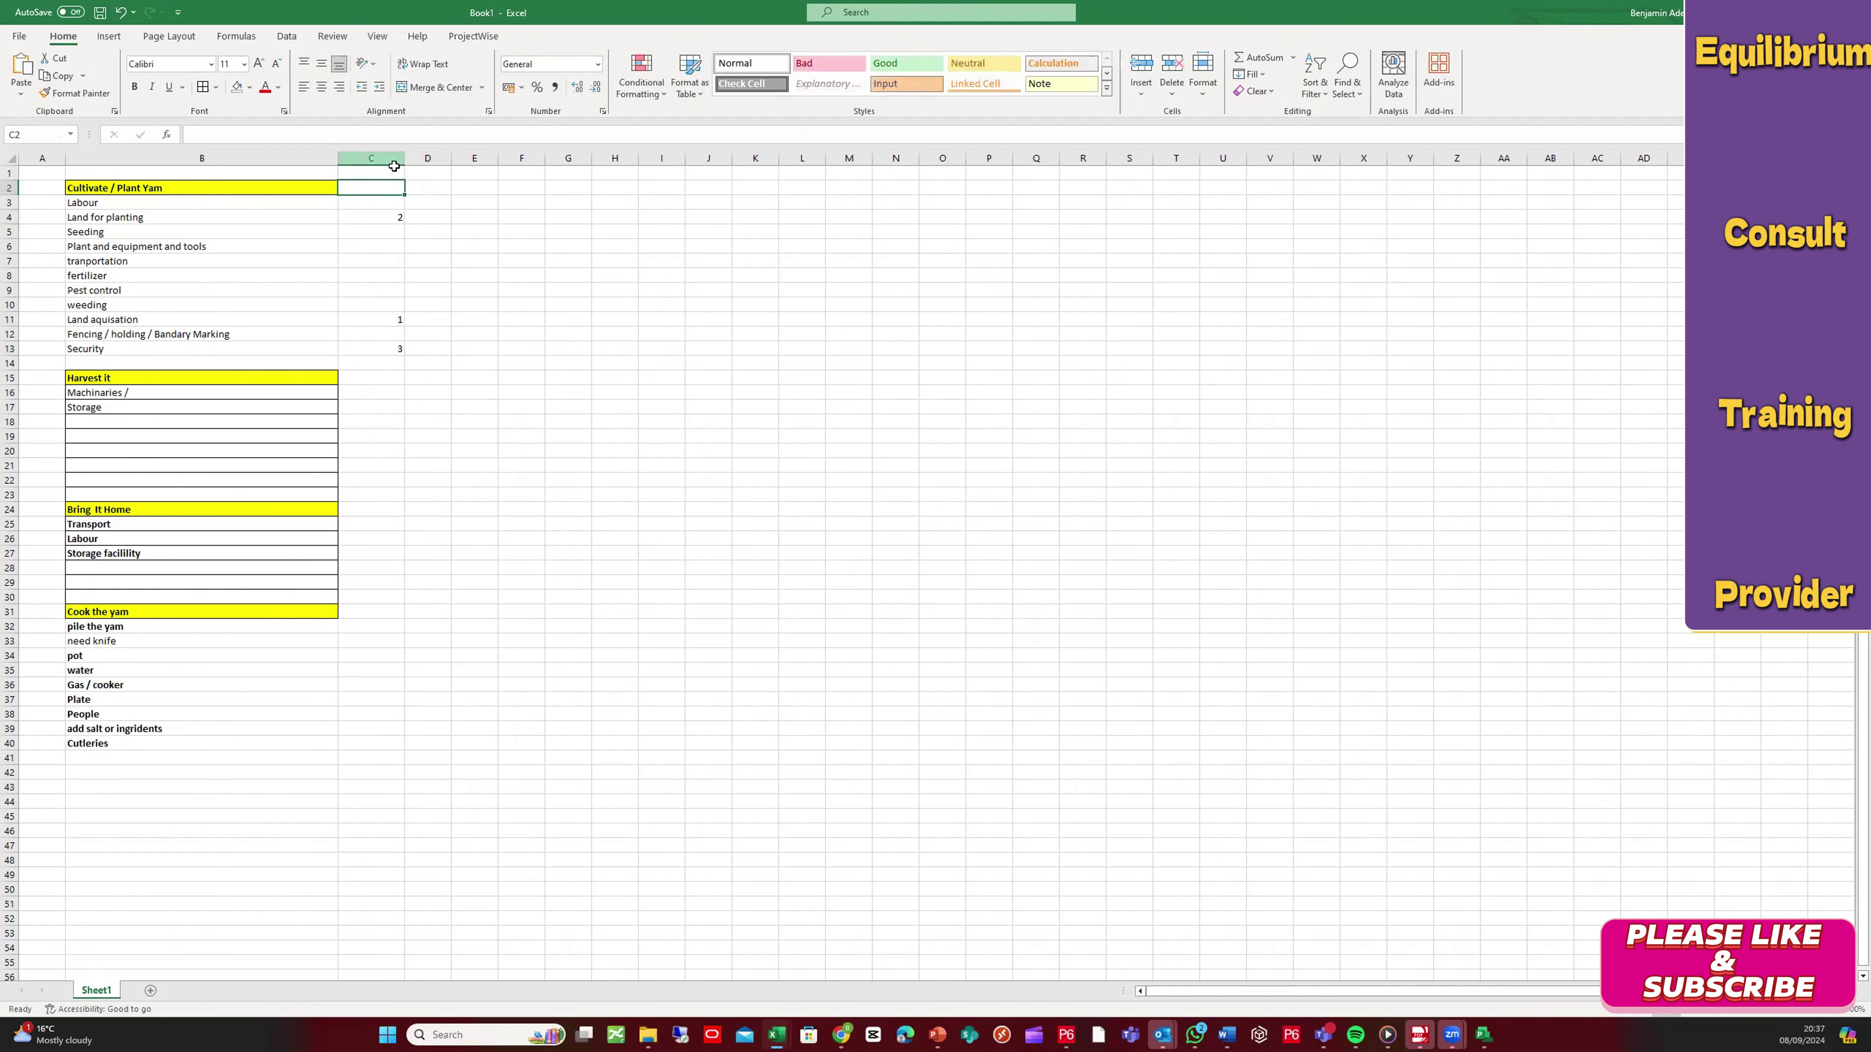
click(371, 157)
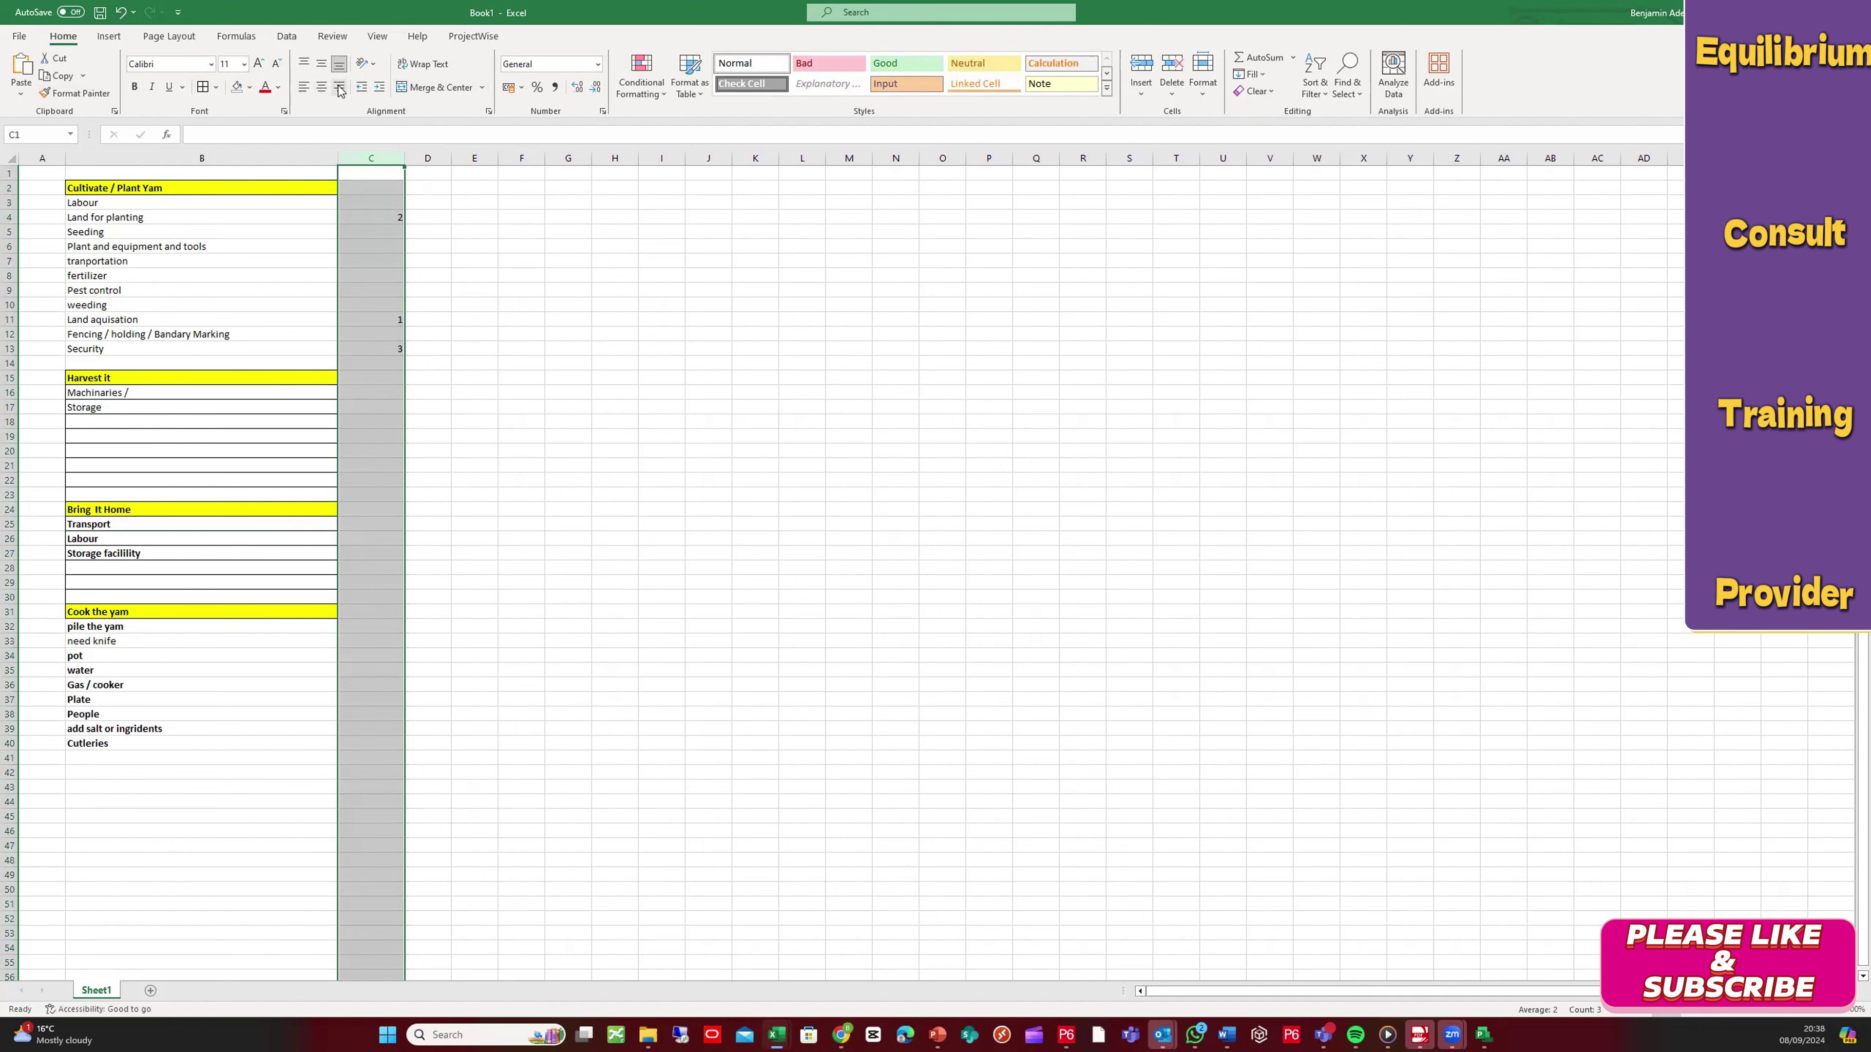
click(325, 70)
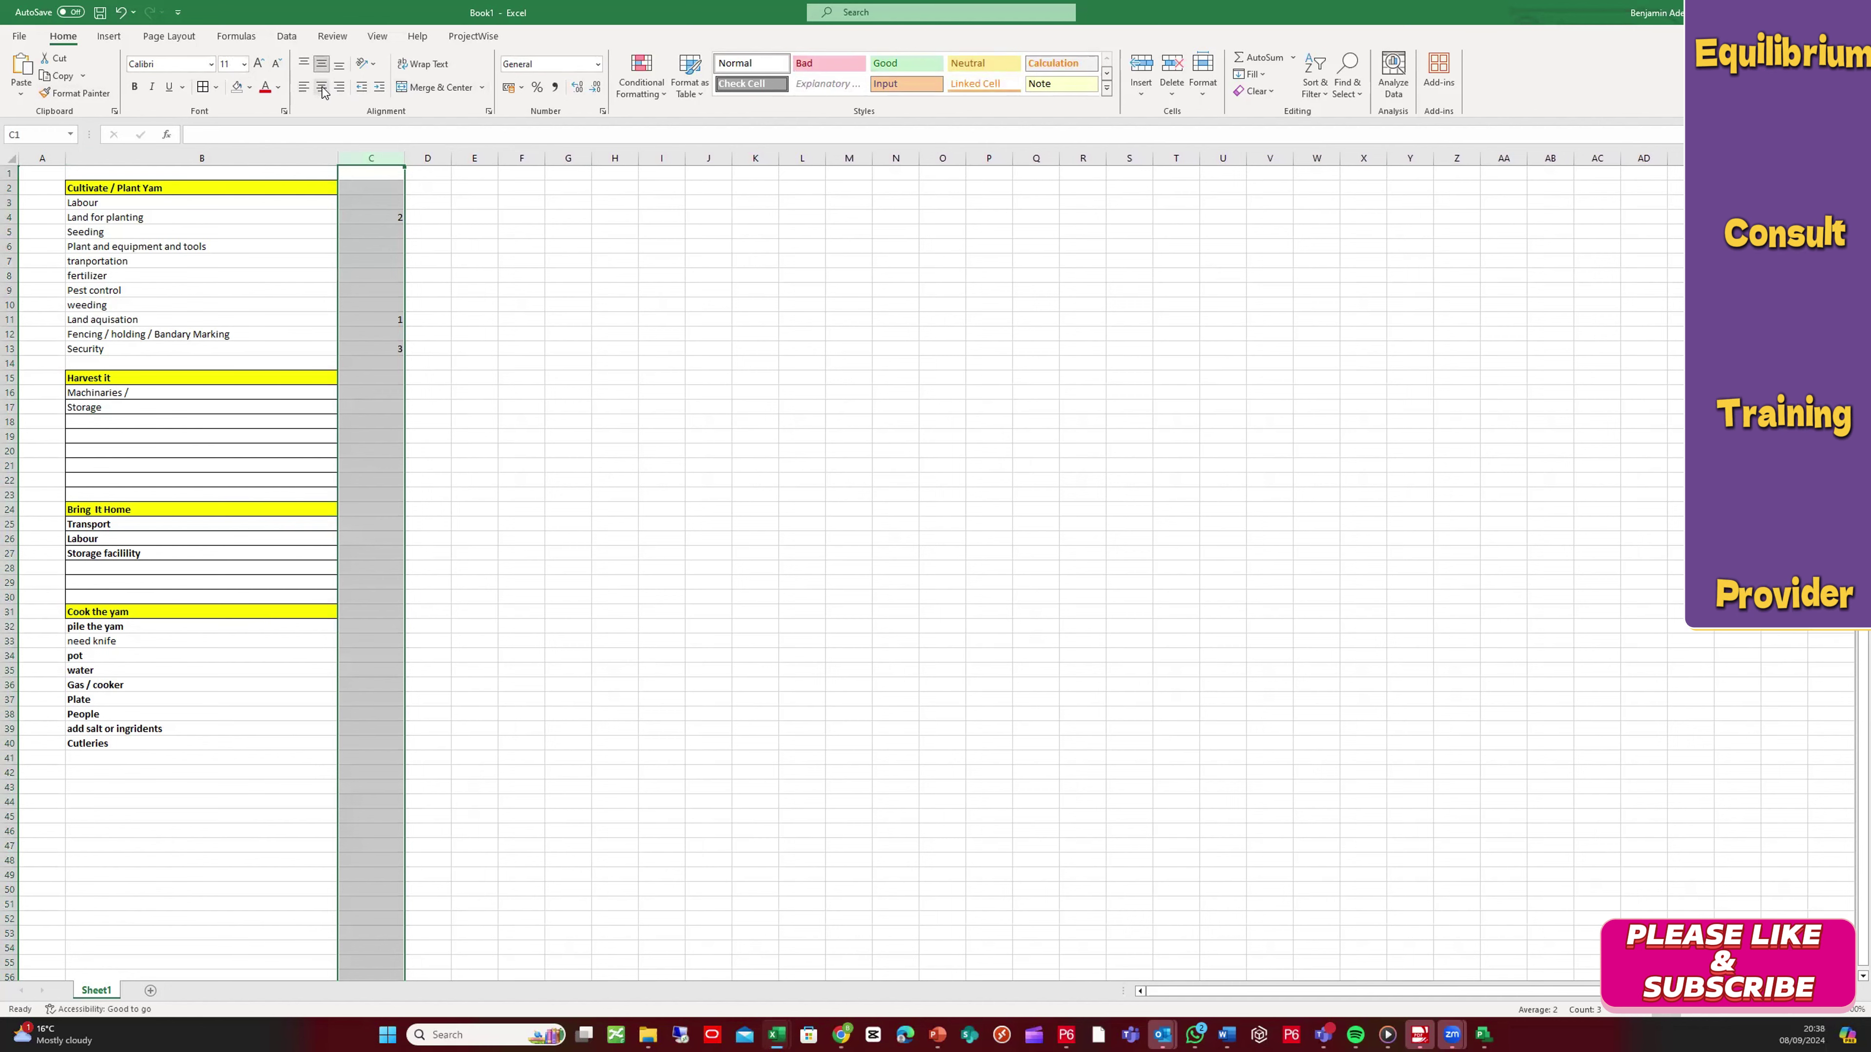
click(321, 86)
click(439, 318)
click(389, 346)
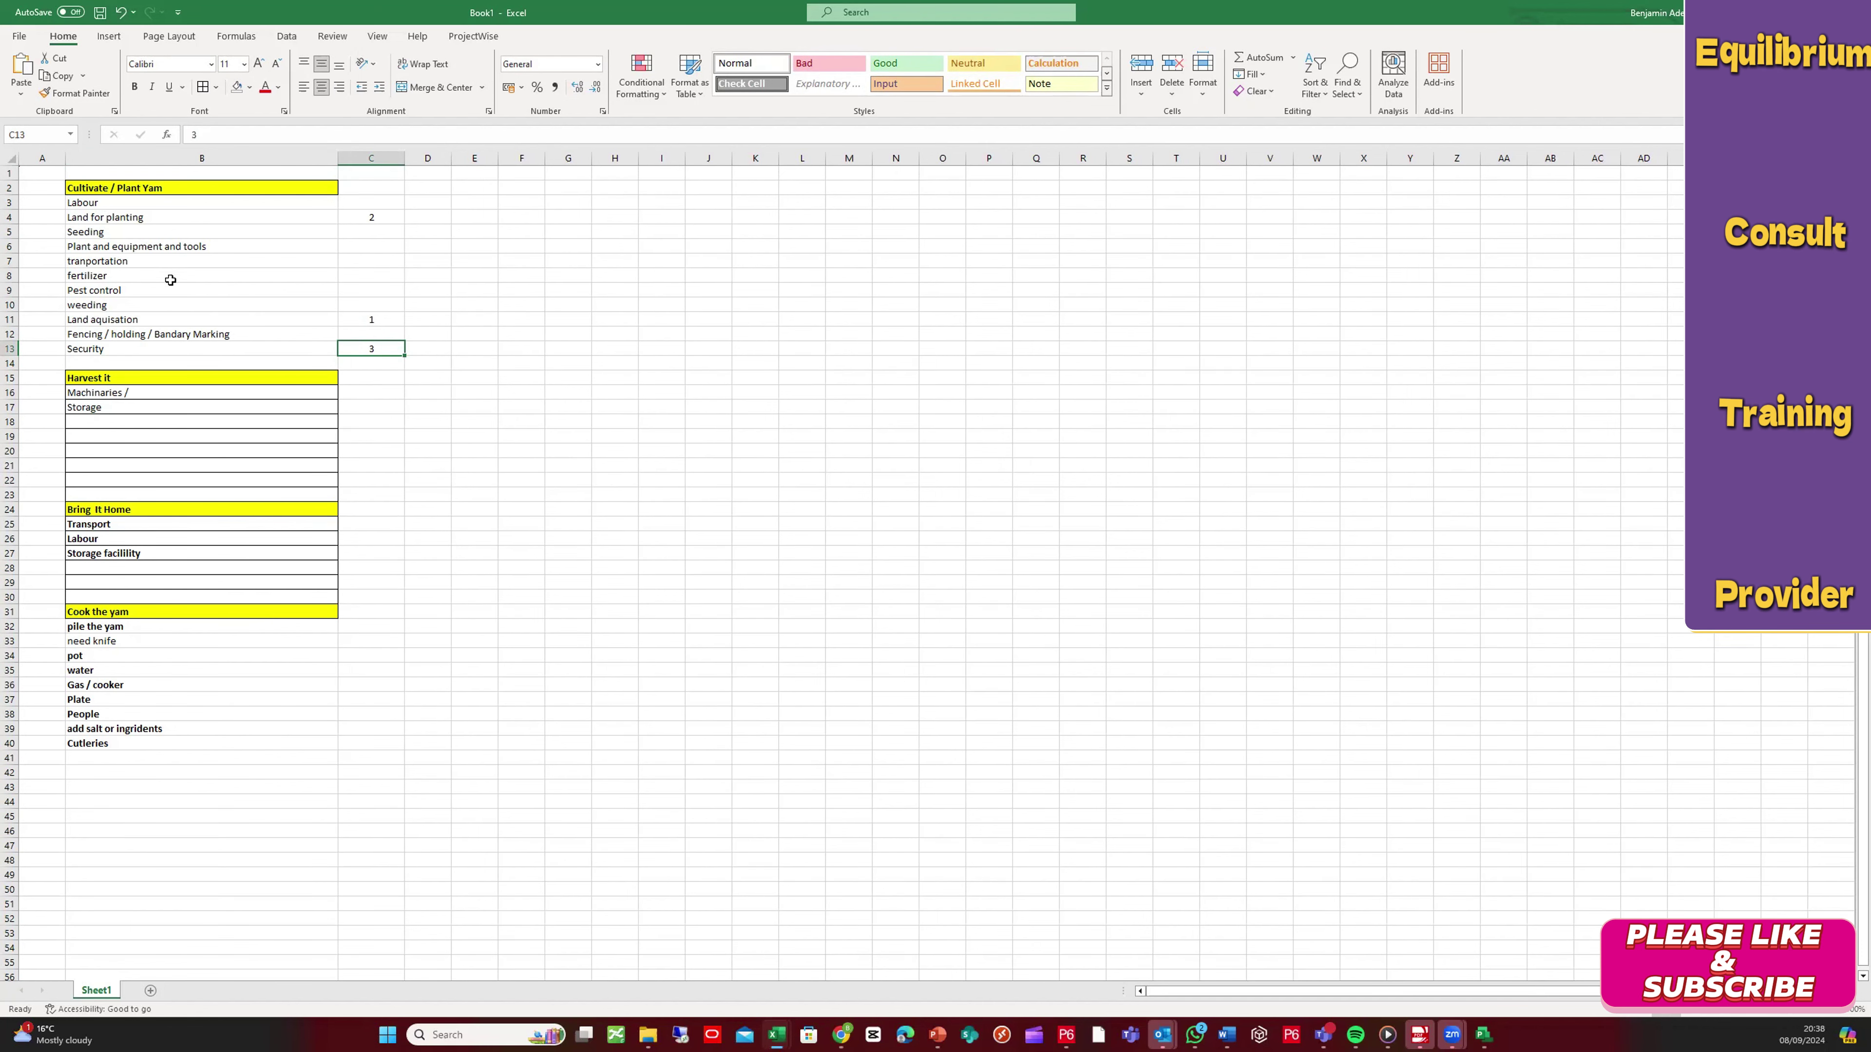
Step: Insert two blank rows between the Security entry and the Harvest it heading, at rows 14 and 15
click(257, 363)
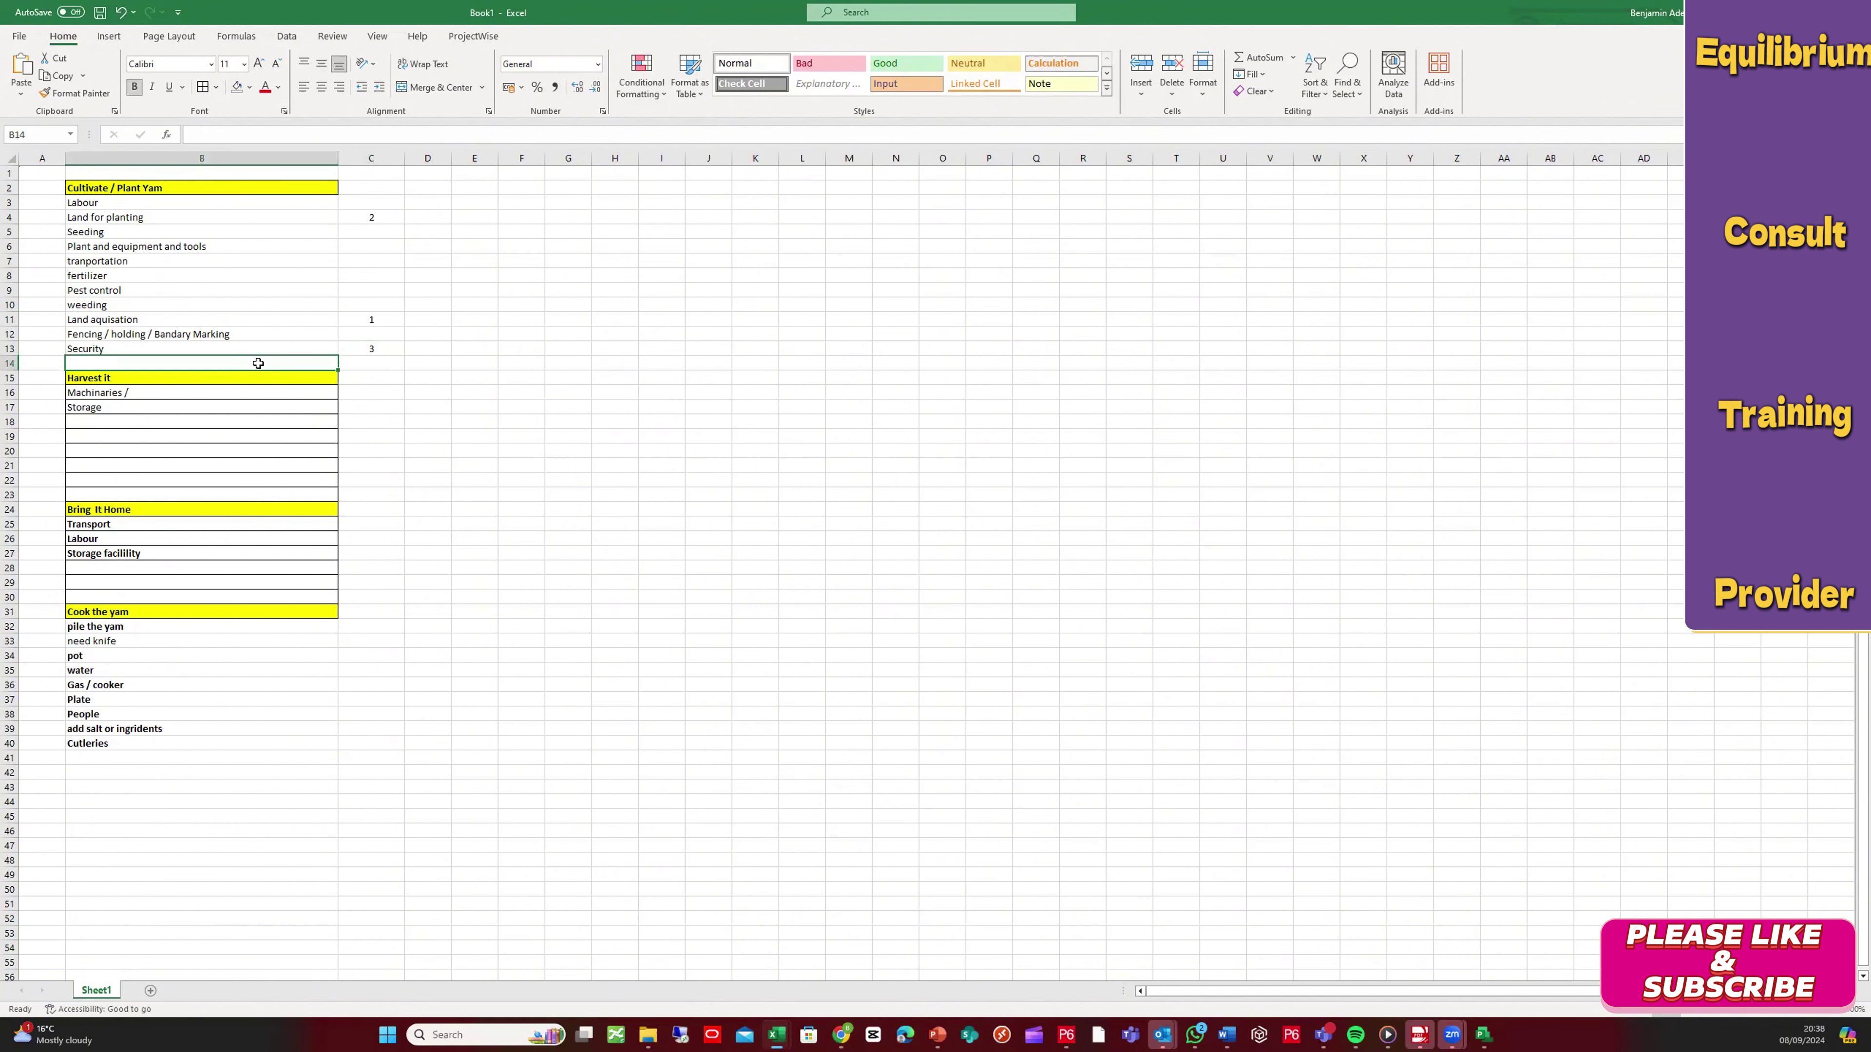
click(11, 362)
right_click(11, 363)
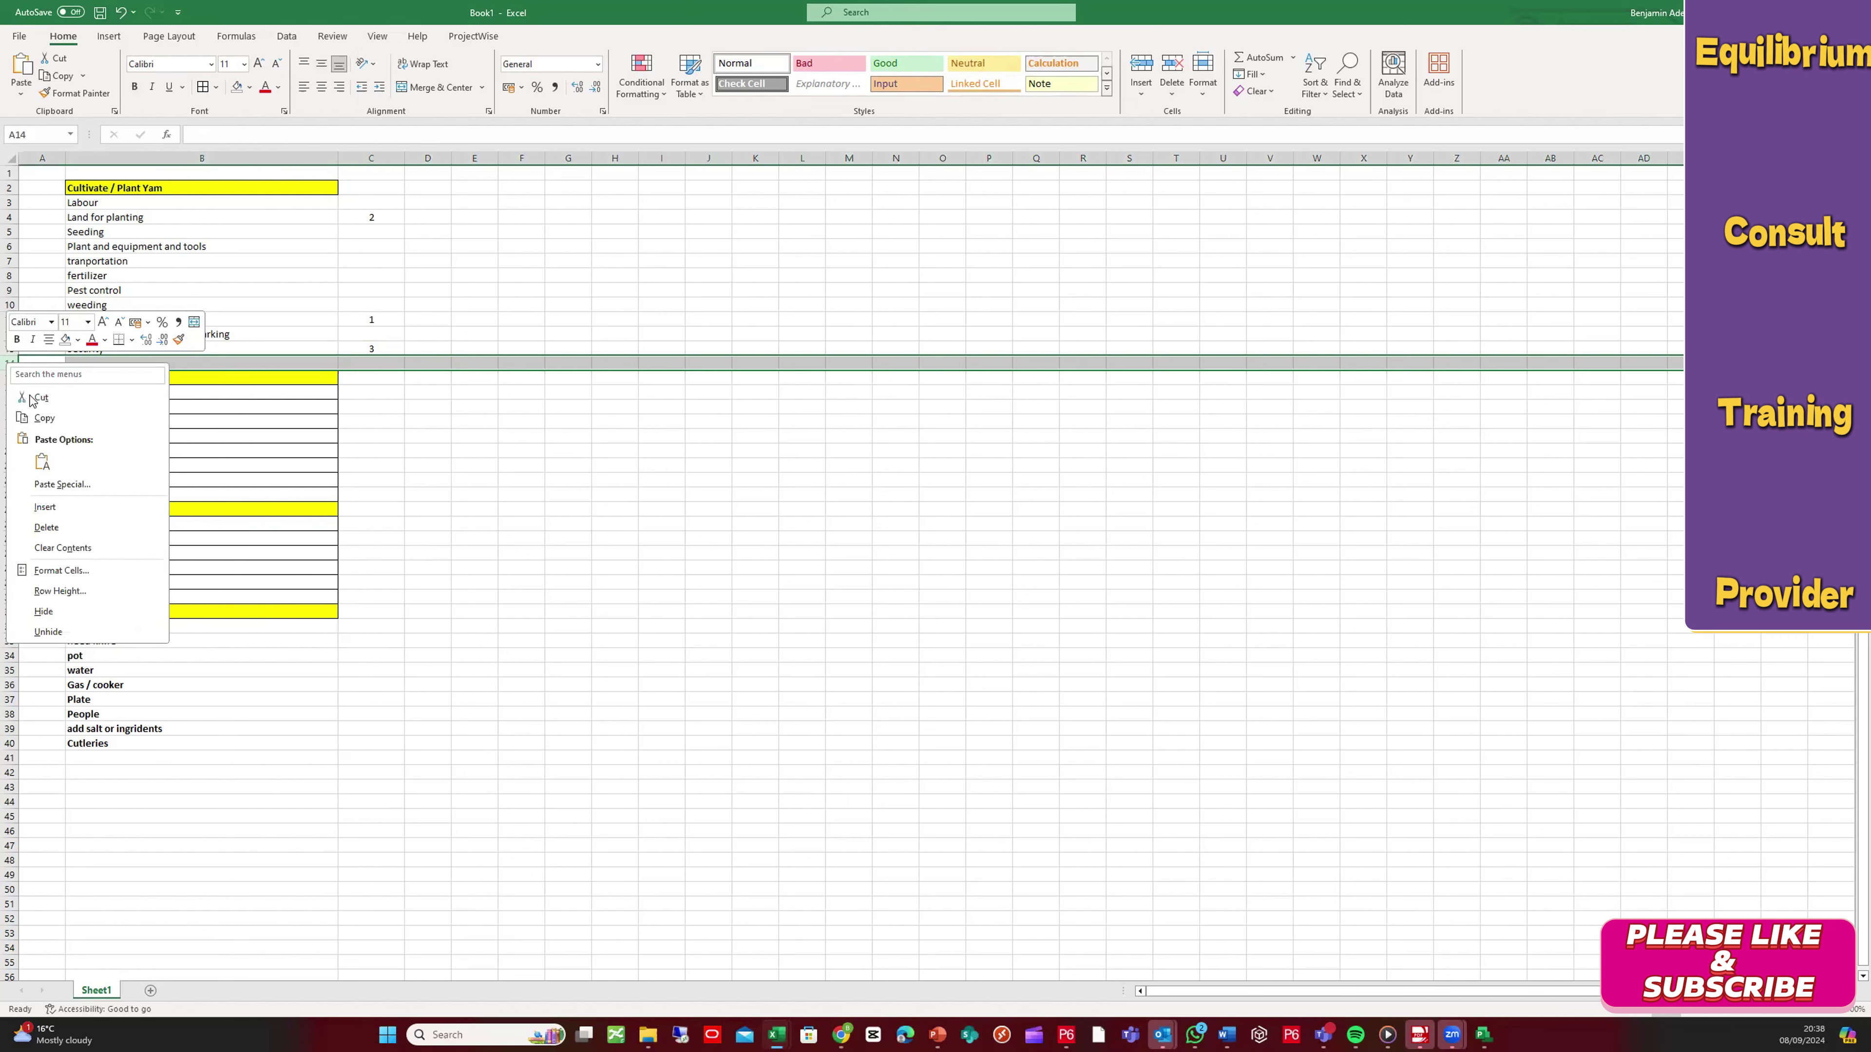
click(78, 510)
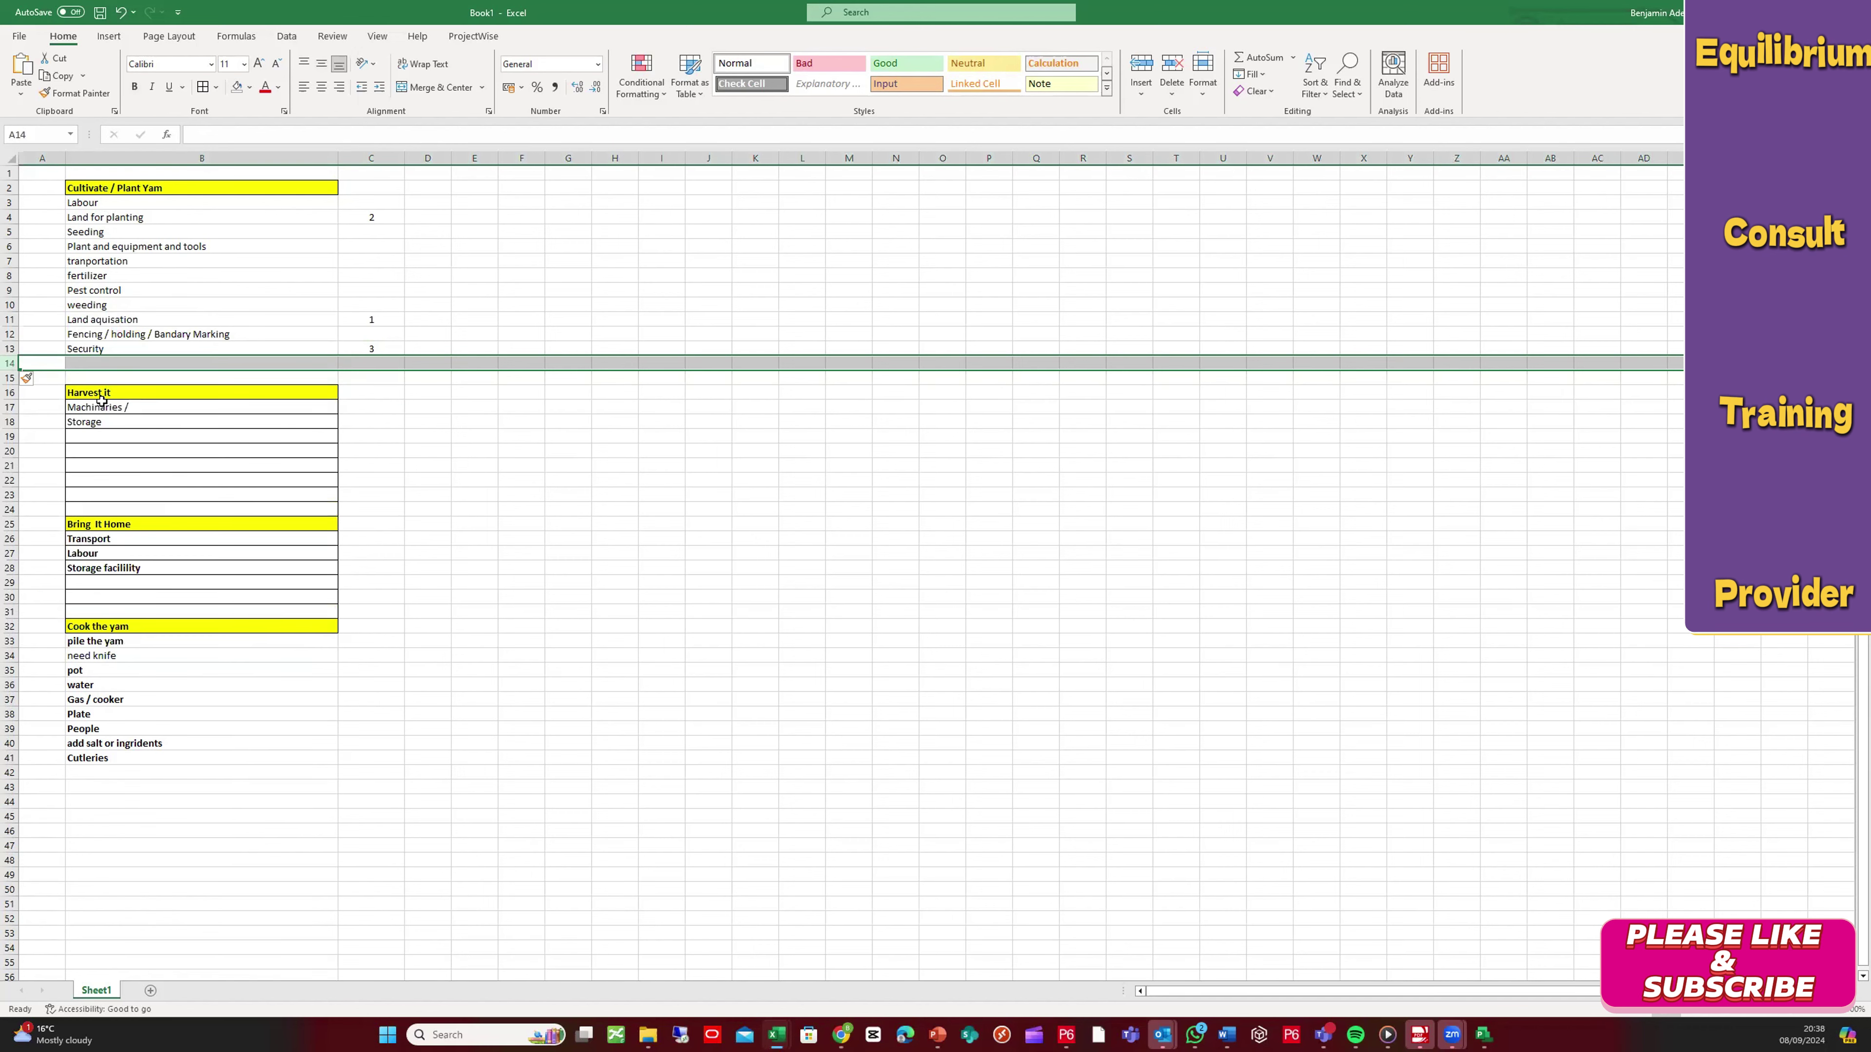
click(11, 379)
right_click(12, 378)
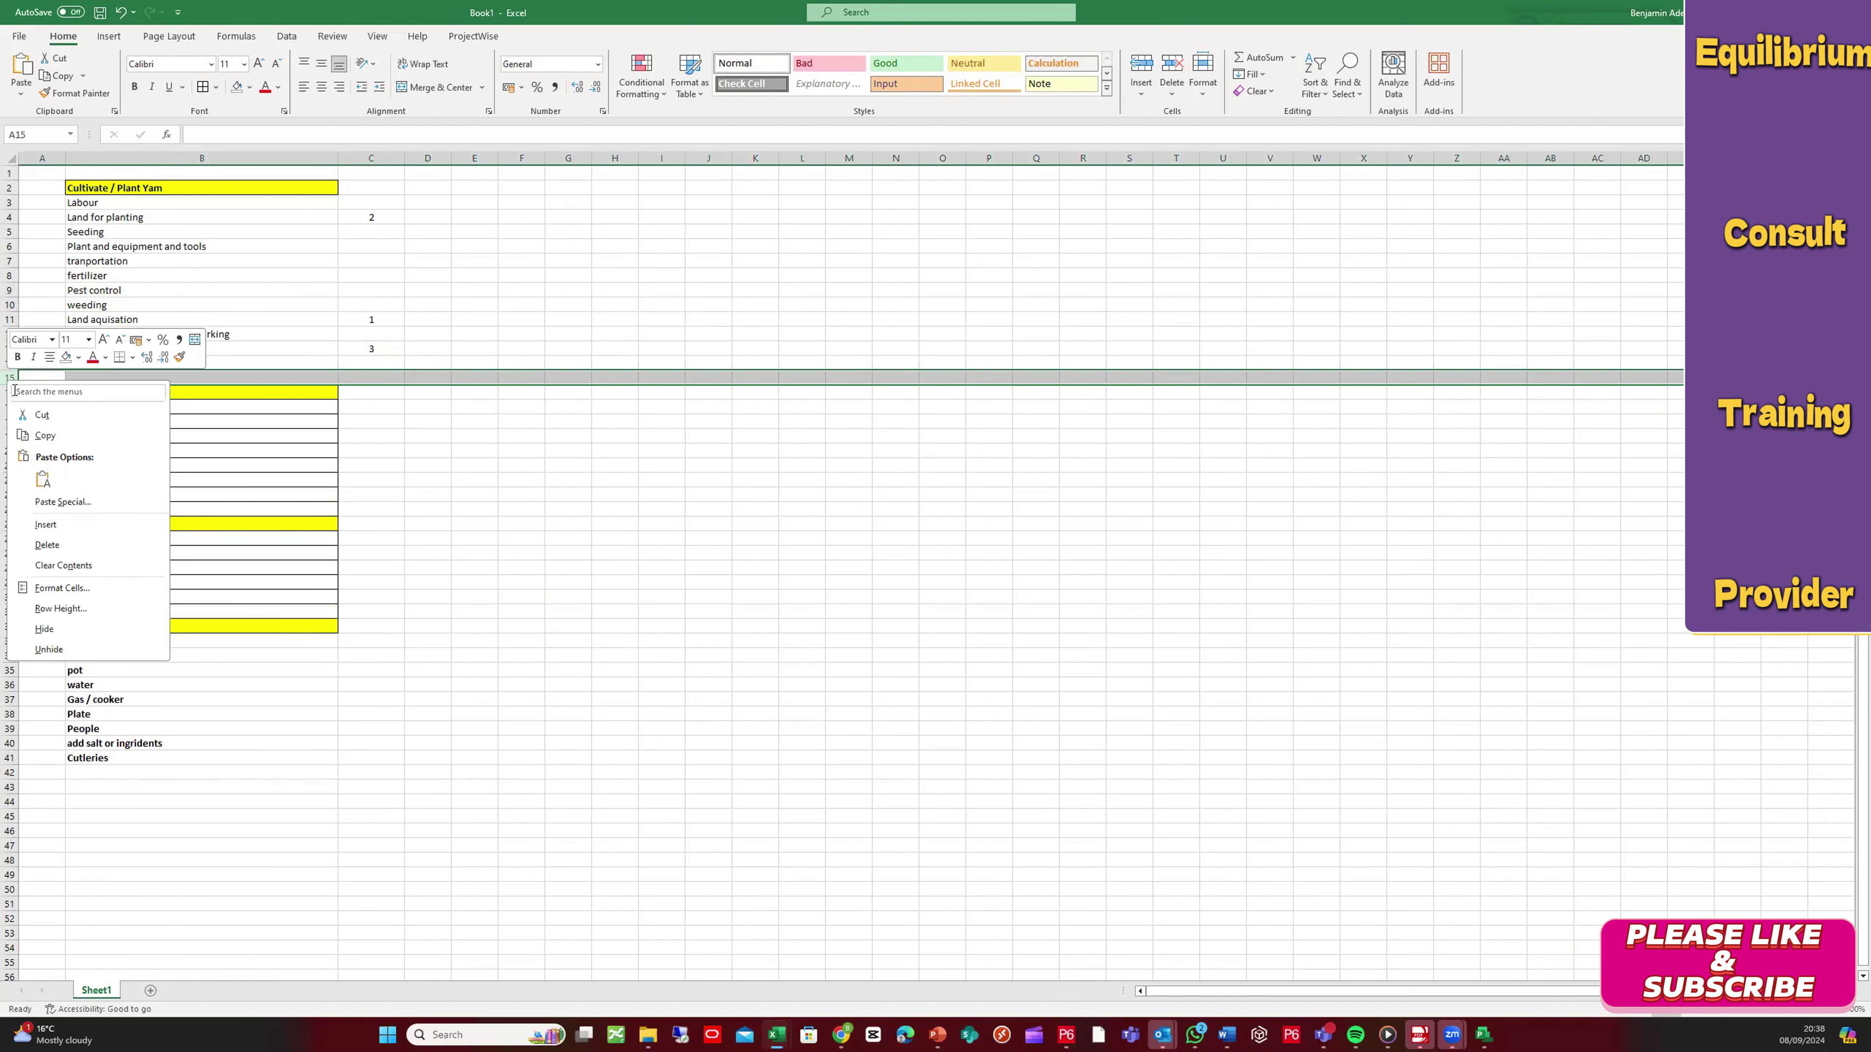
click(132, 525)
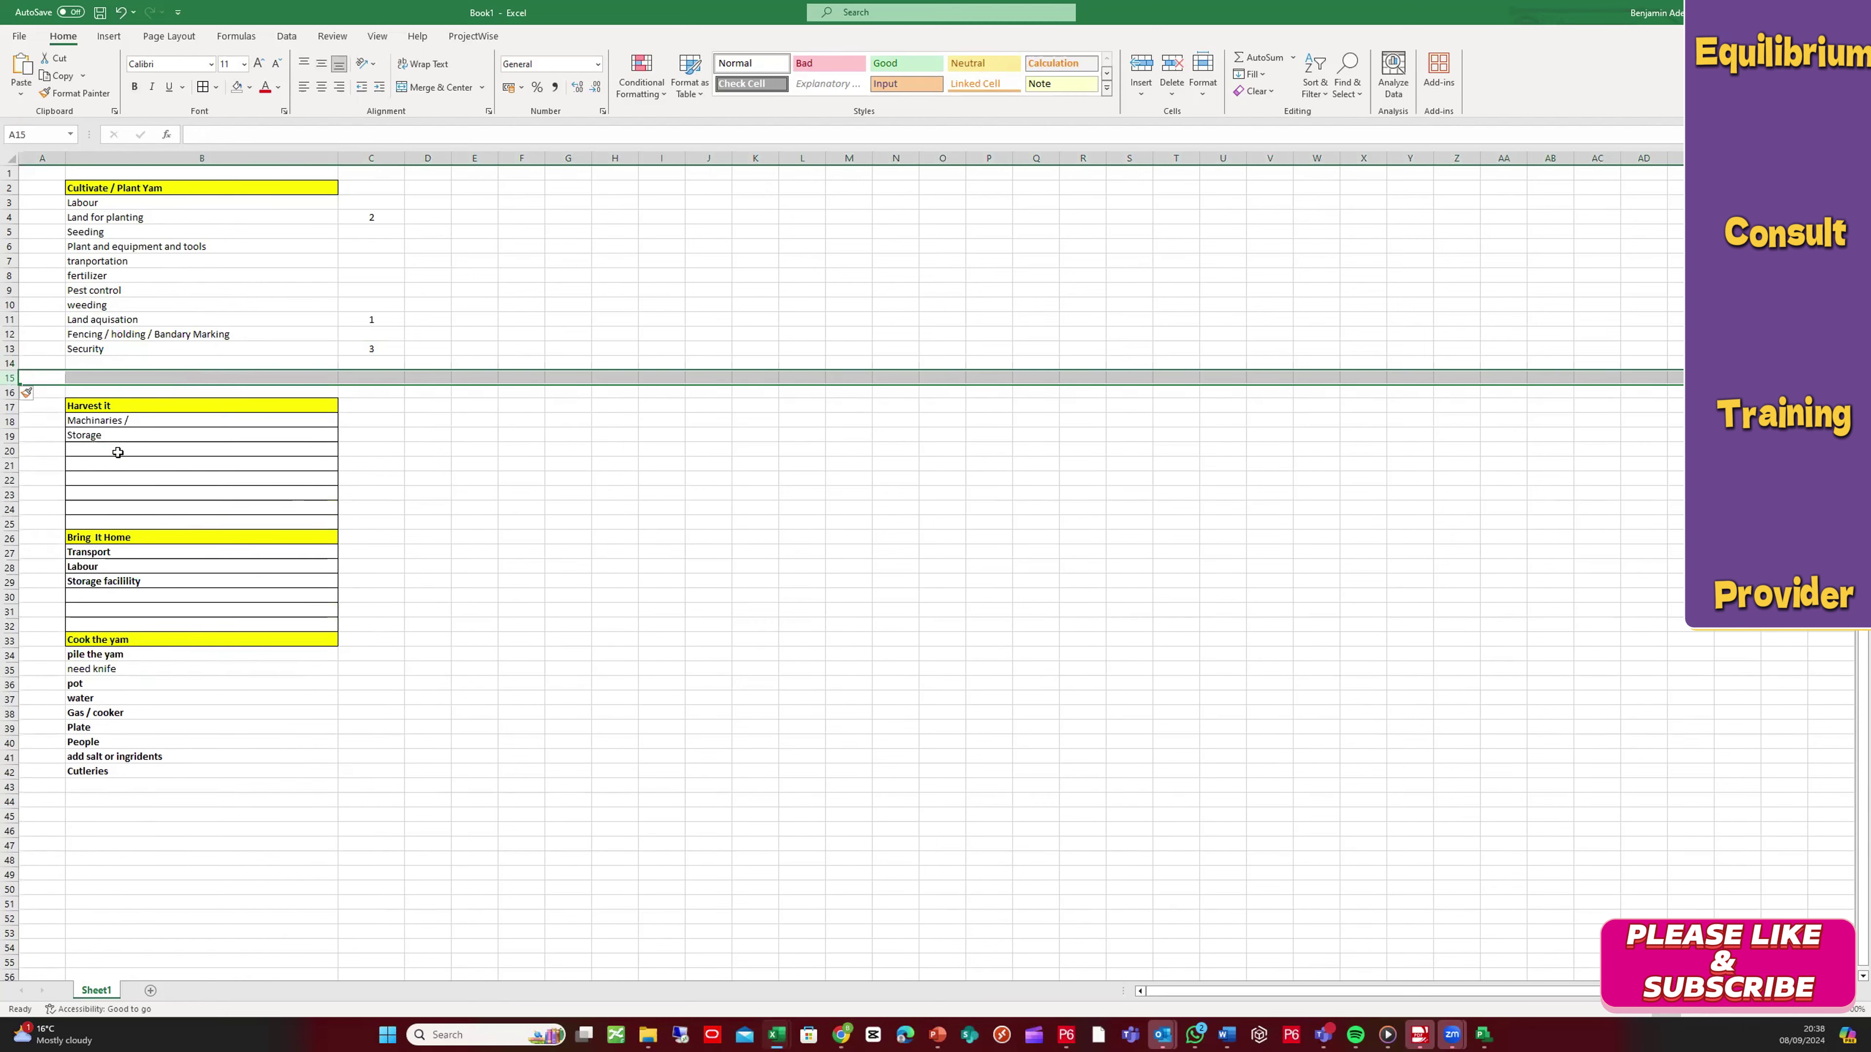
Step: Add the task "Site clearance / land preparation." in B14, directly below Security
click(120, 365)
text(sl)
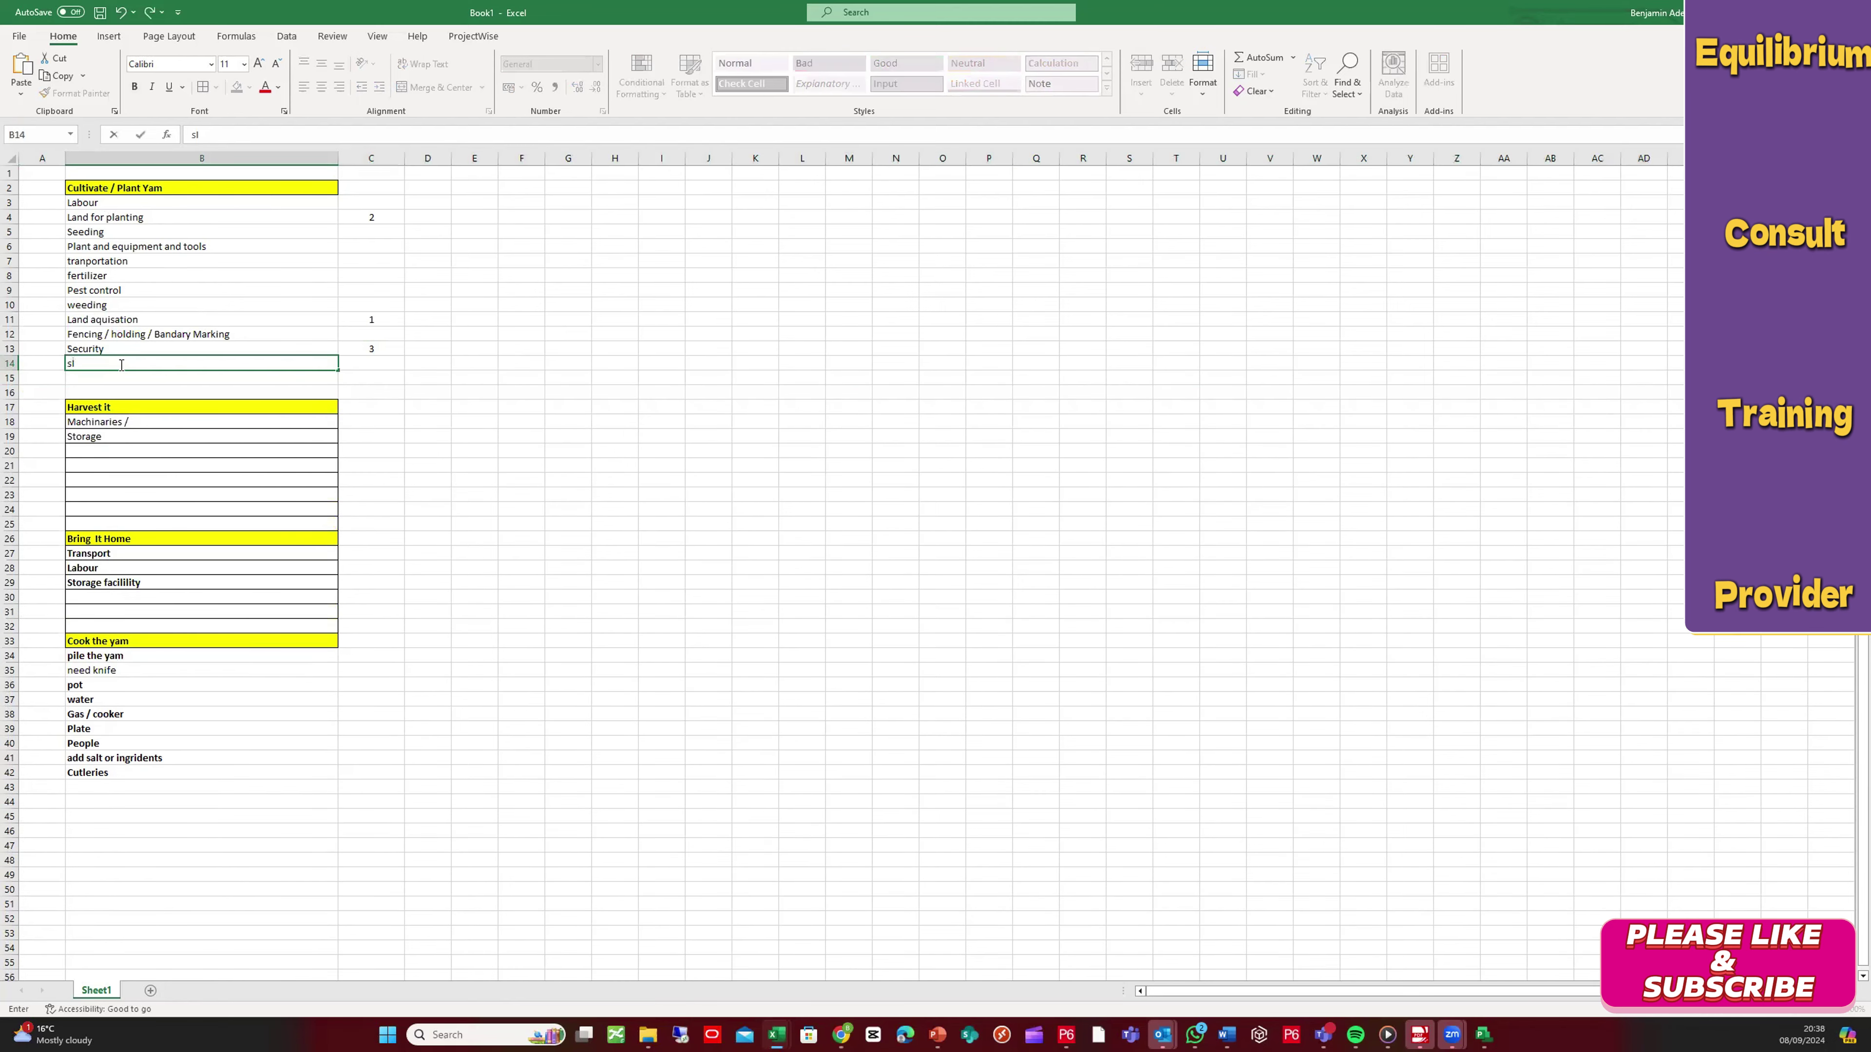
key(BackSpace)
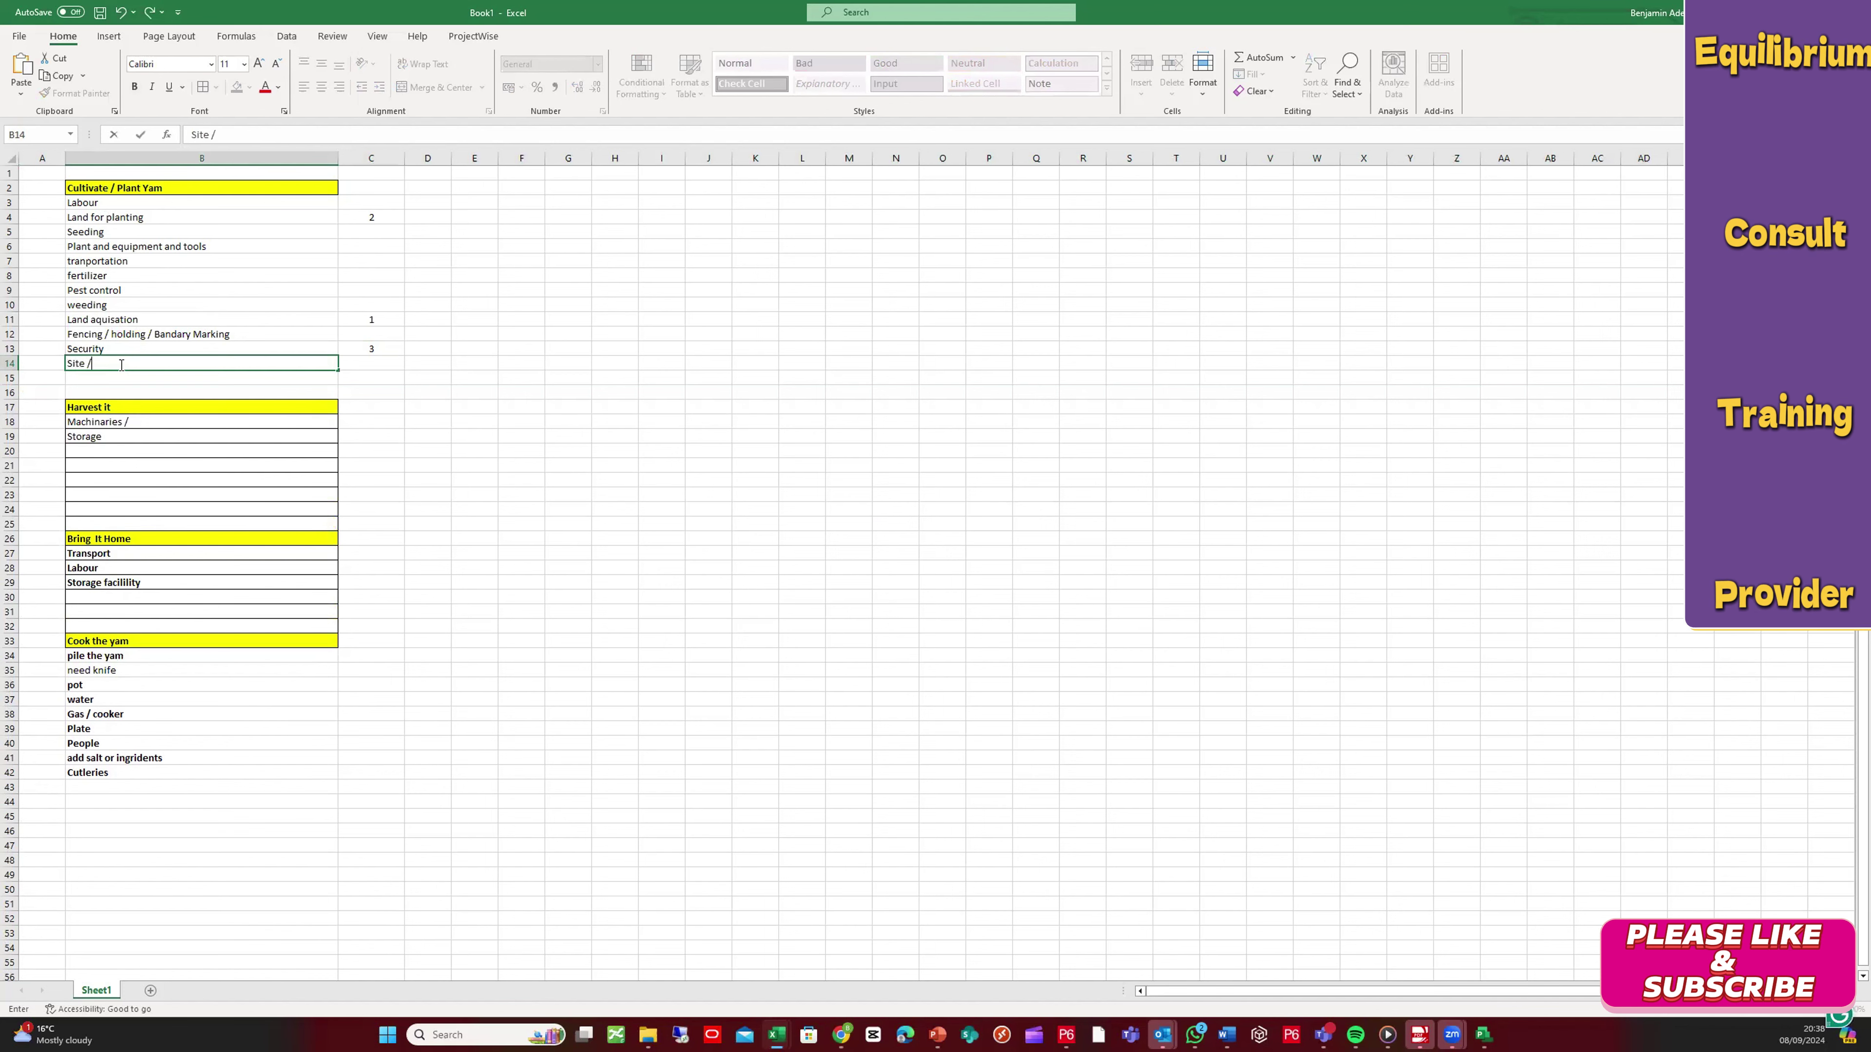
key(BackSpace)
text(c)
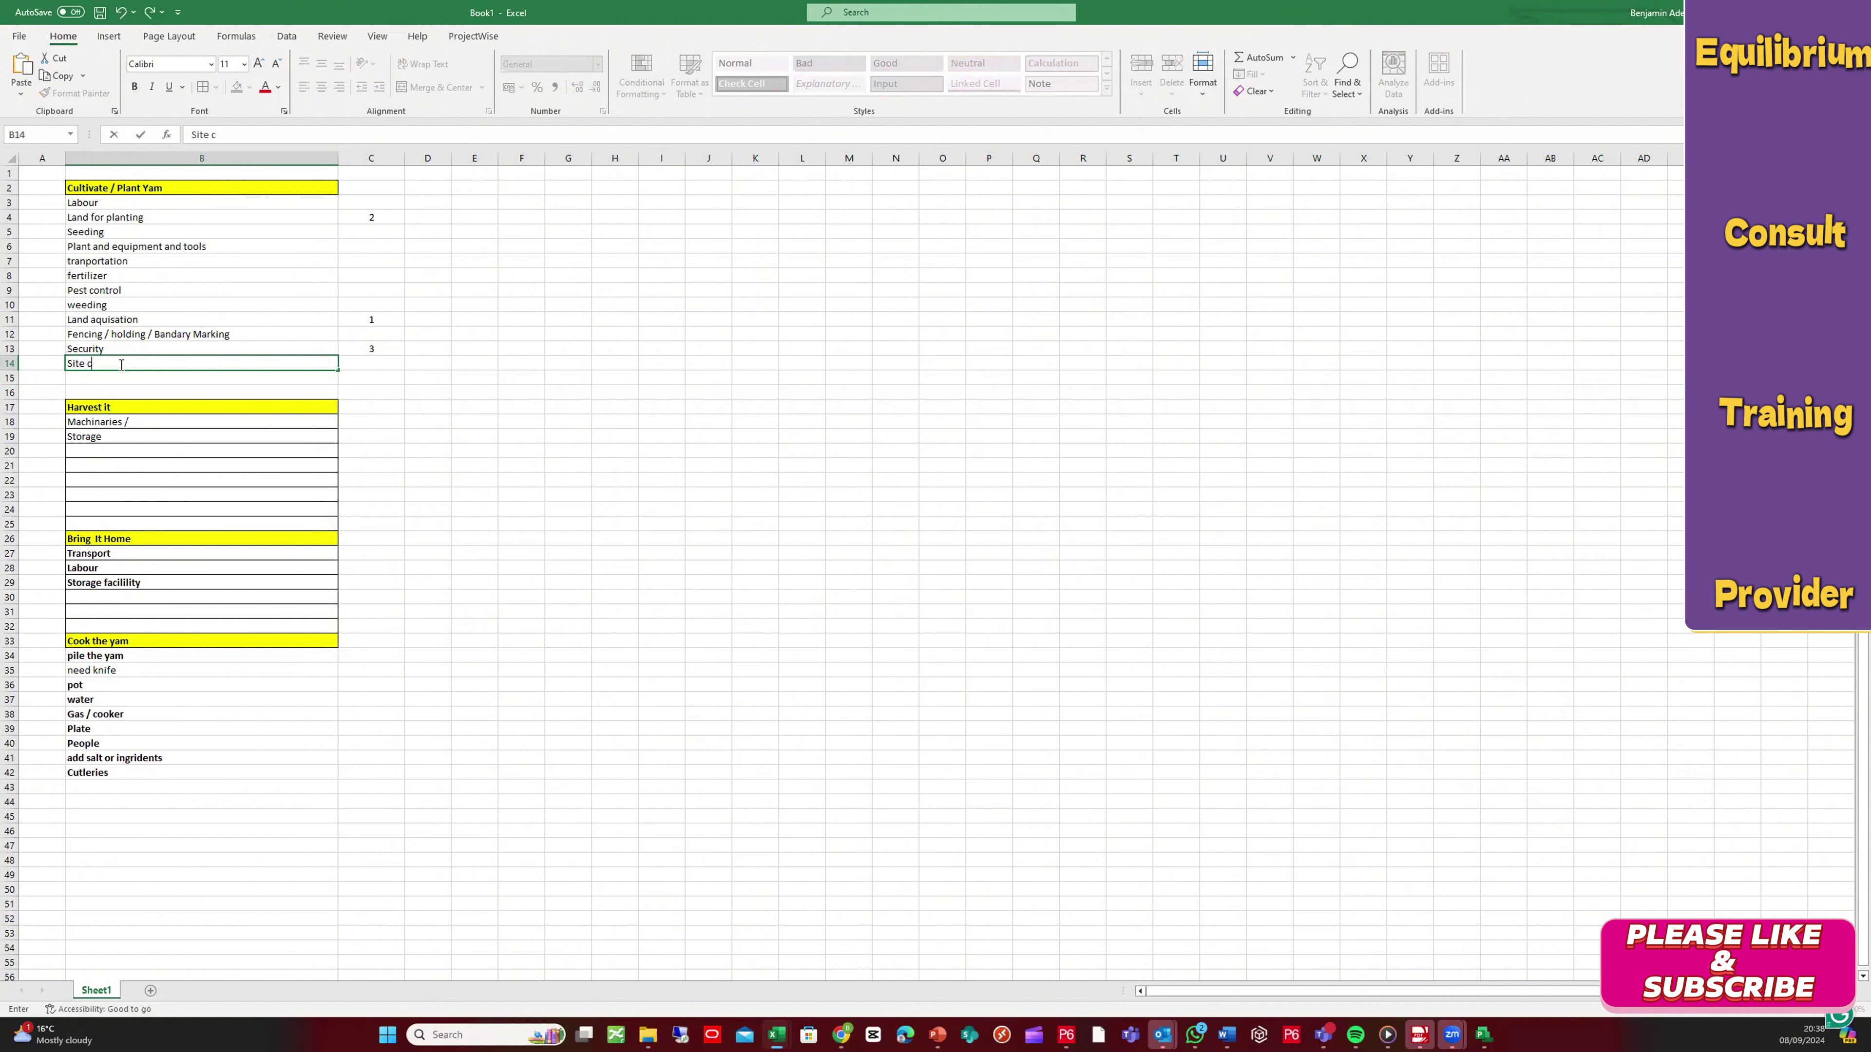
text(learance / land preparation.)
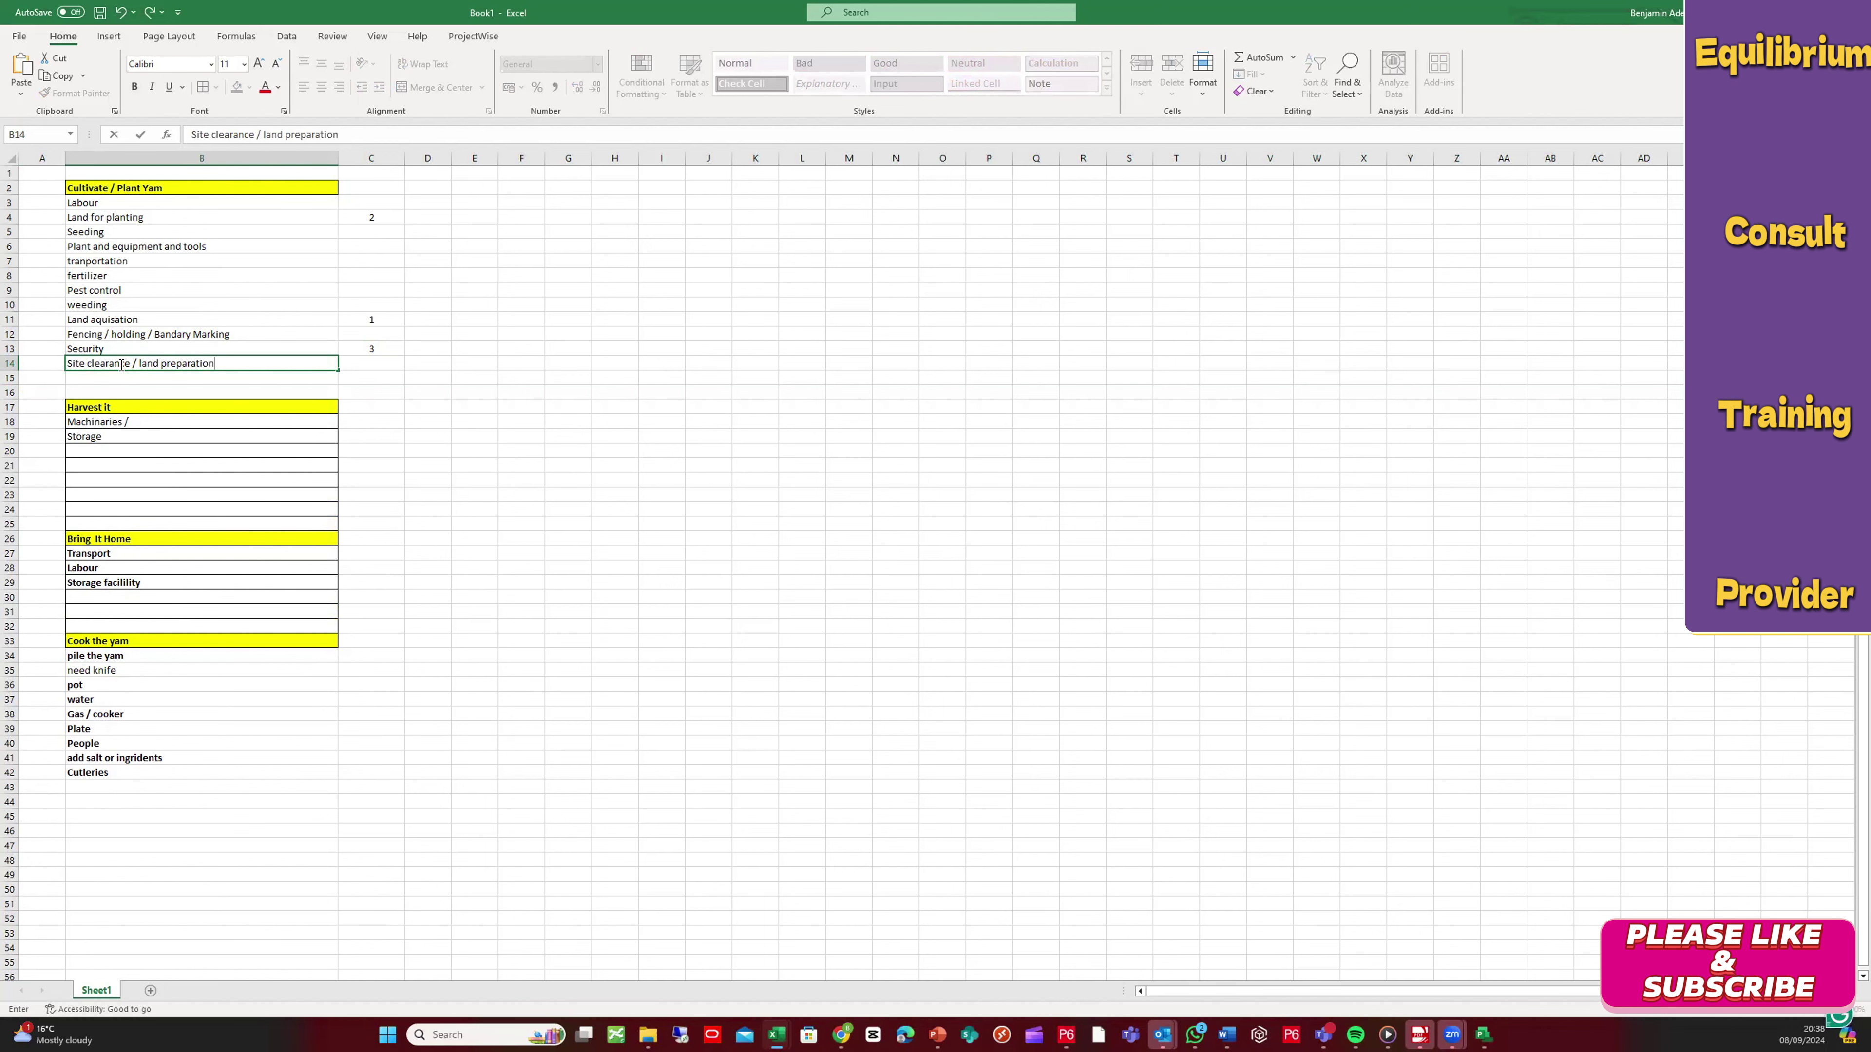
click(180, 391)
Step: Capitalise the word "Land" in the B14 site clearance entry and give that task sequence number 4 in C14
click(160, 365)
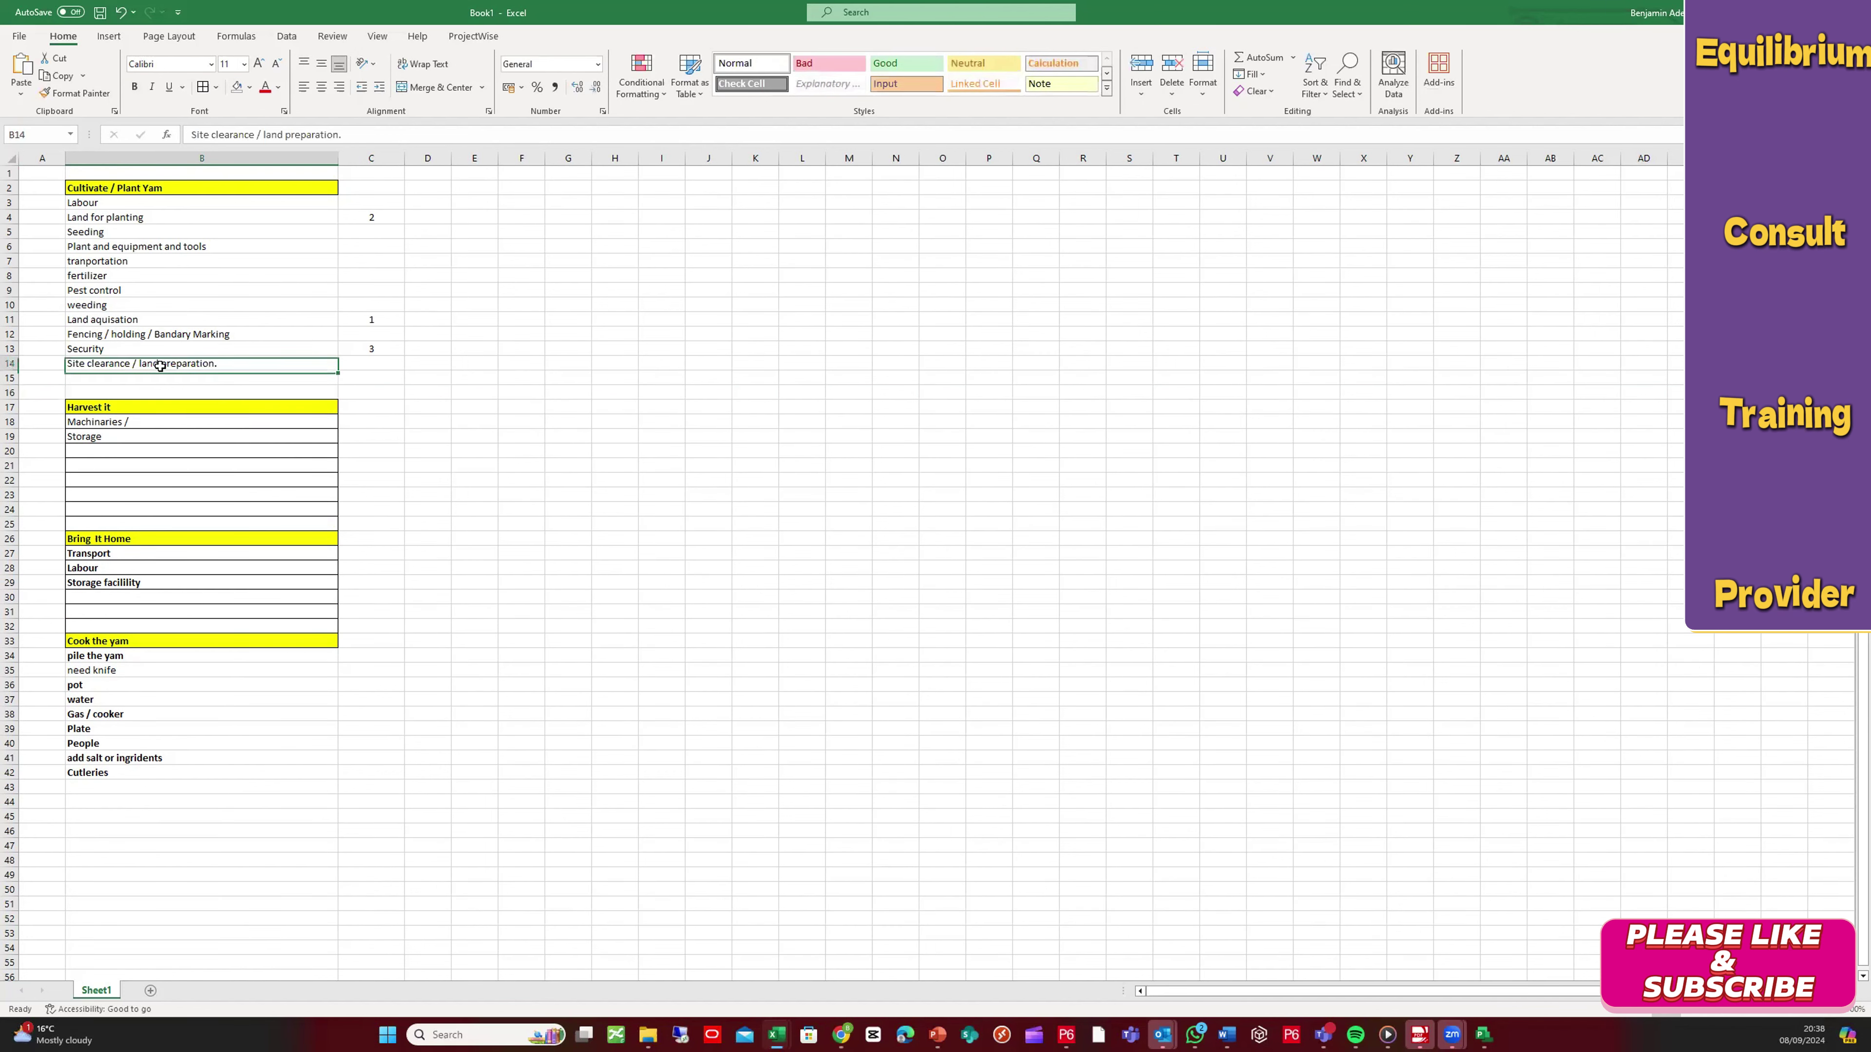
click(263, 135)
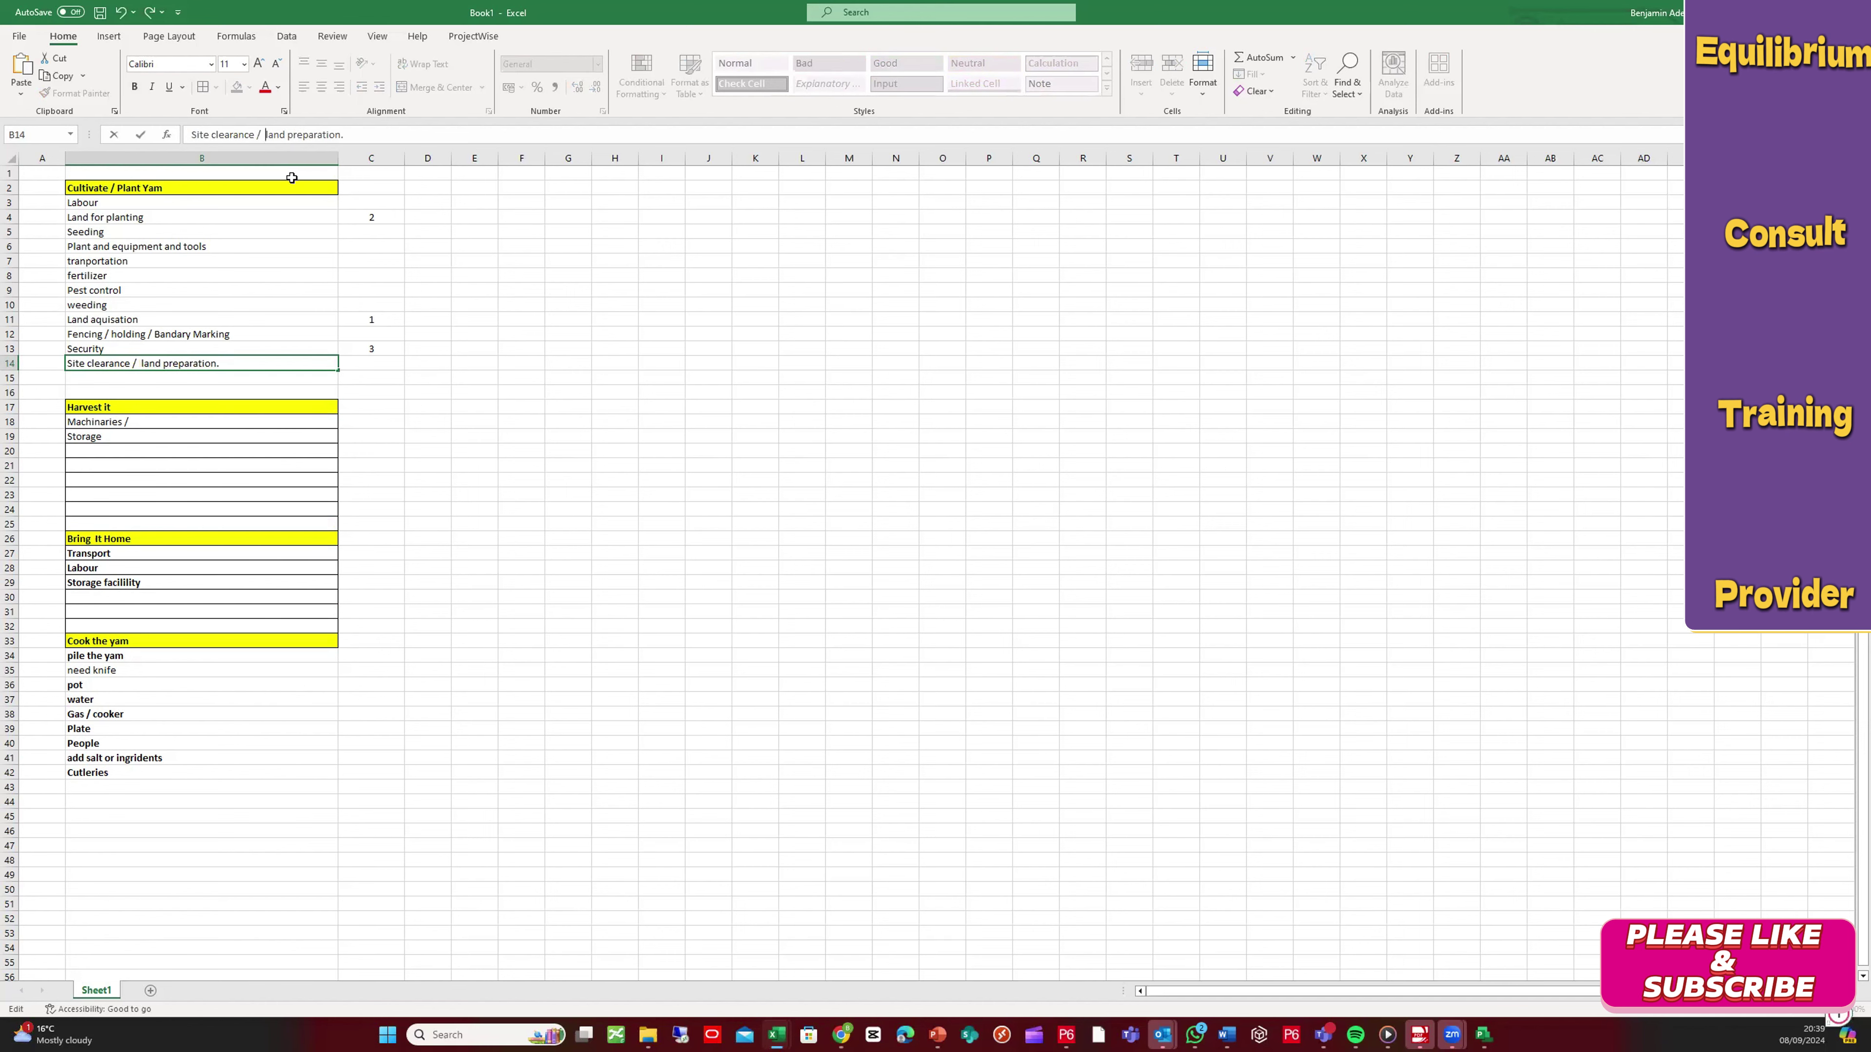
key(Delete)
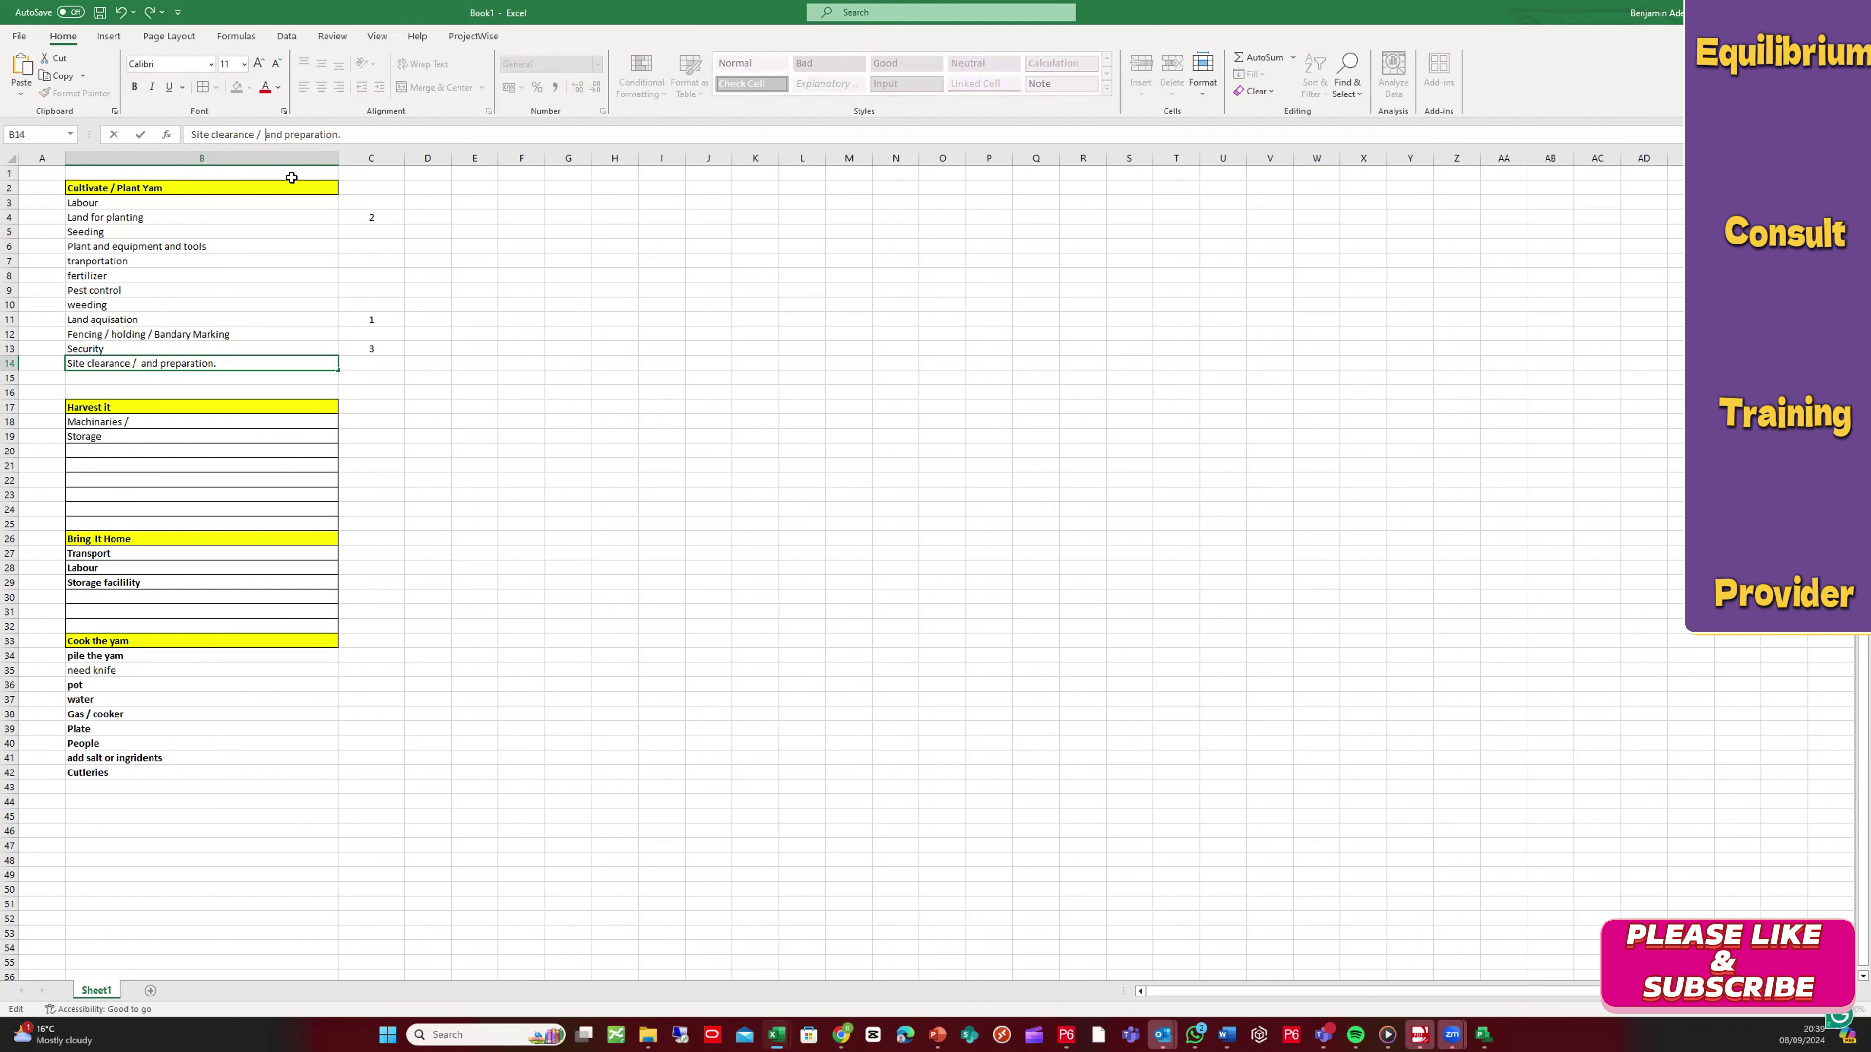
text(L)
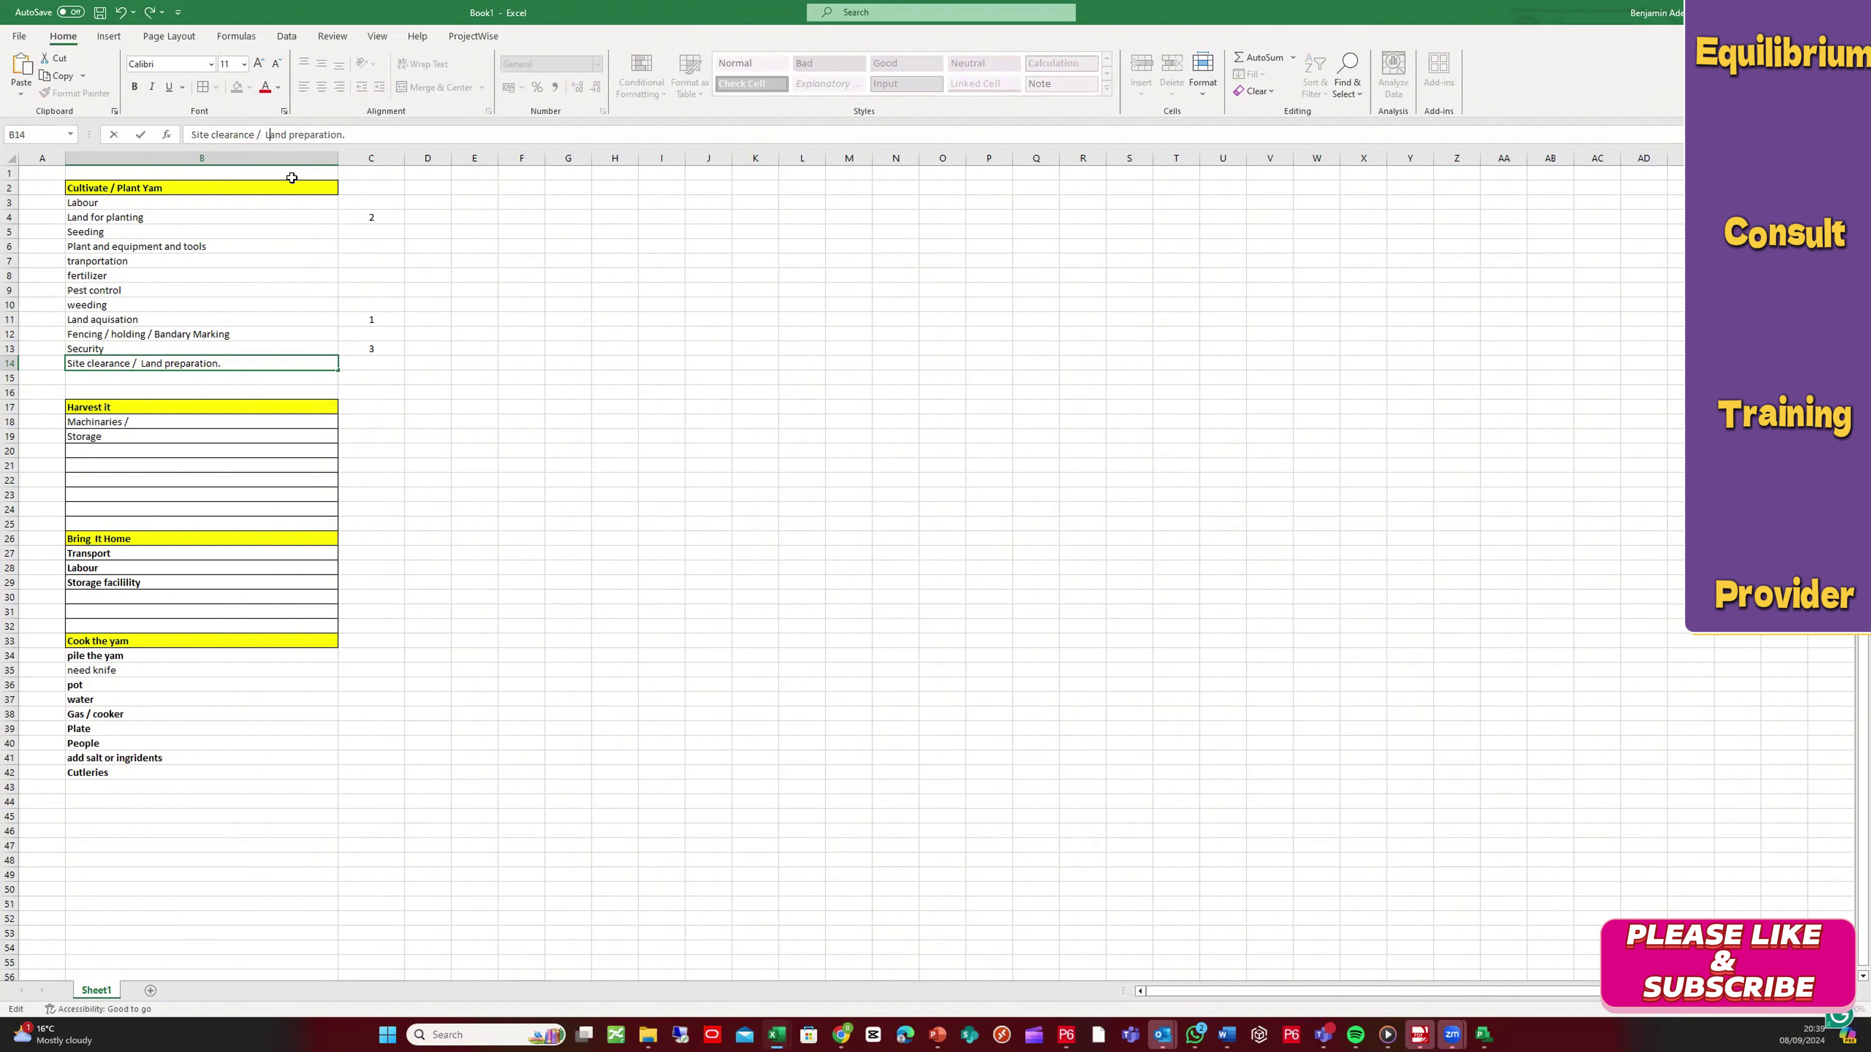
click(390, 359)
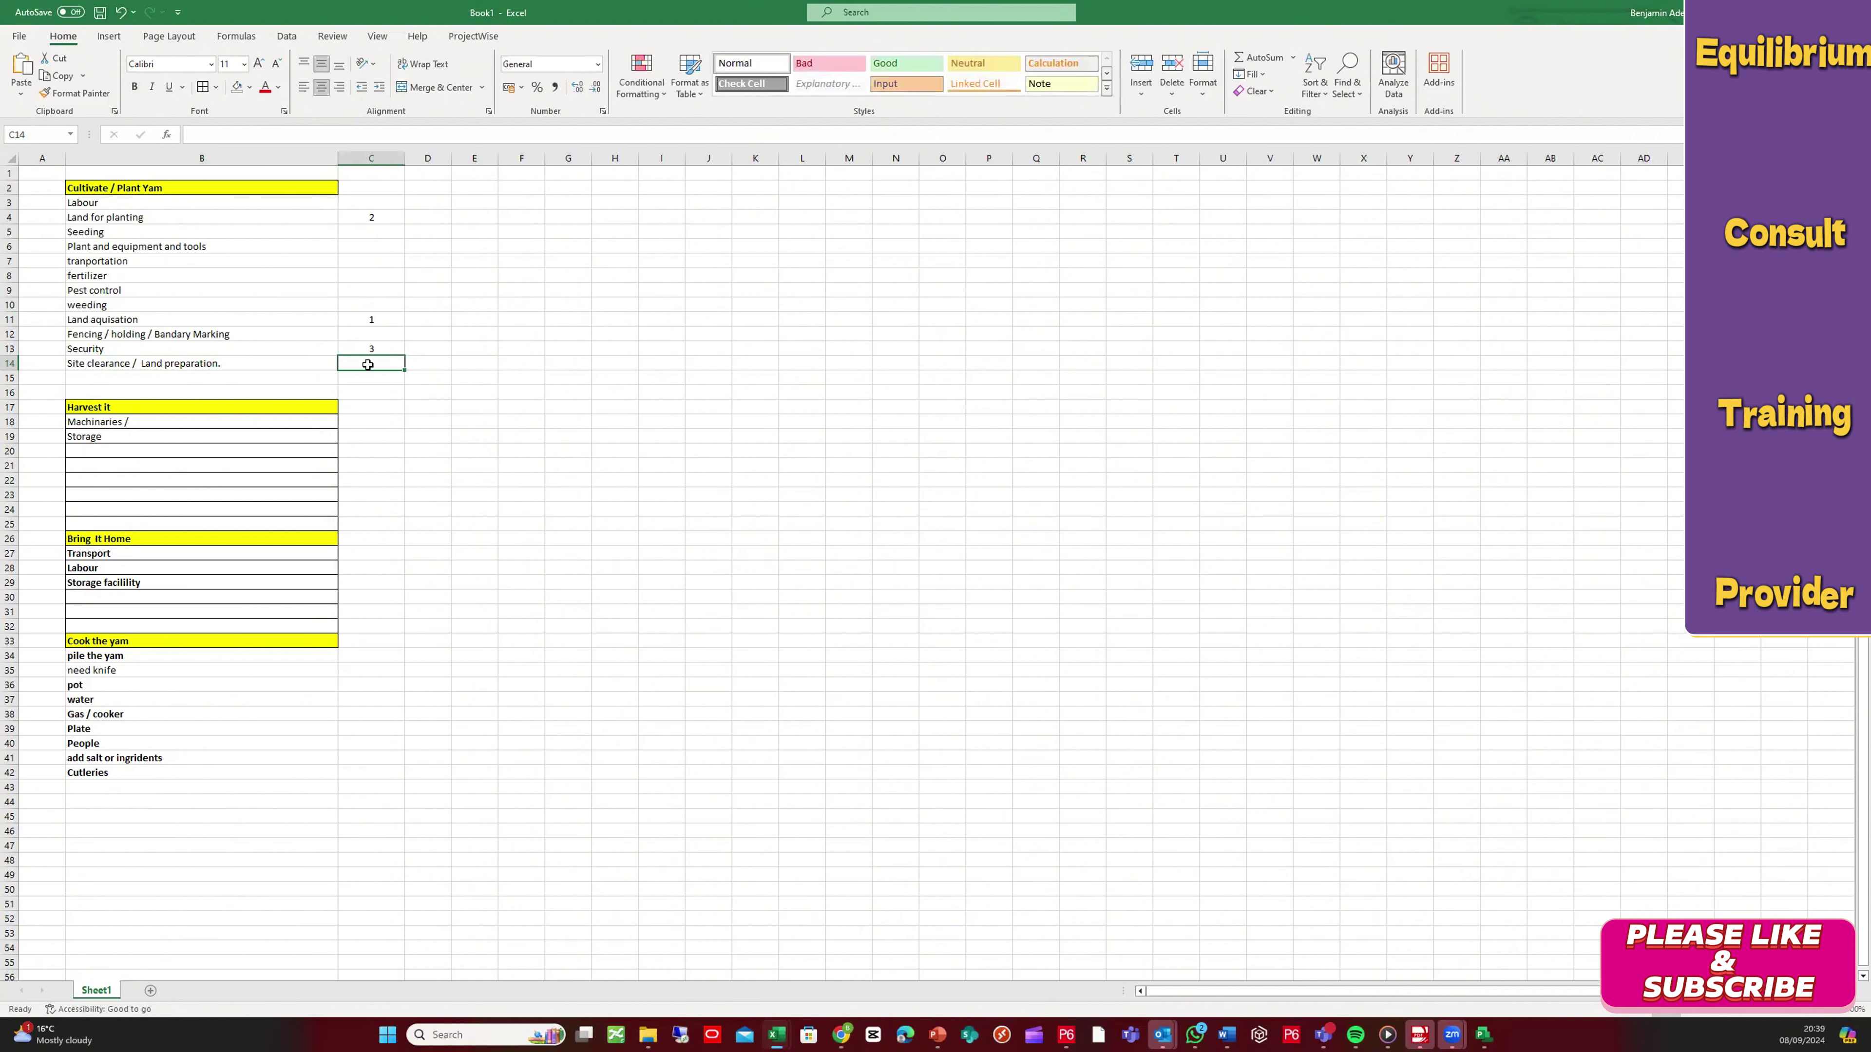
text(4)
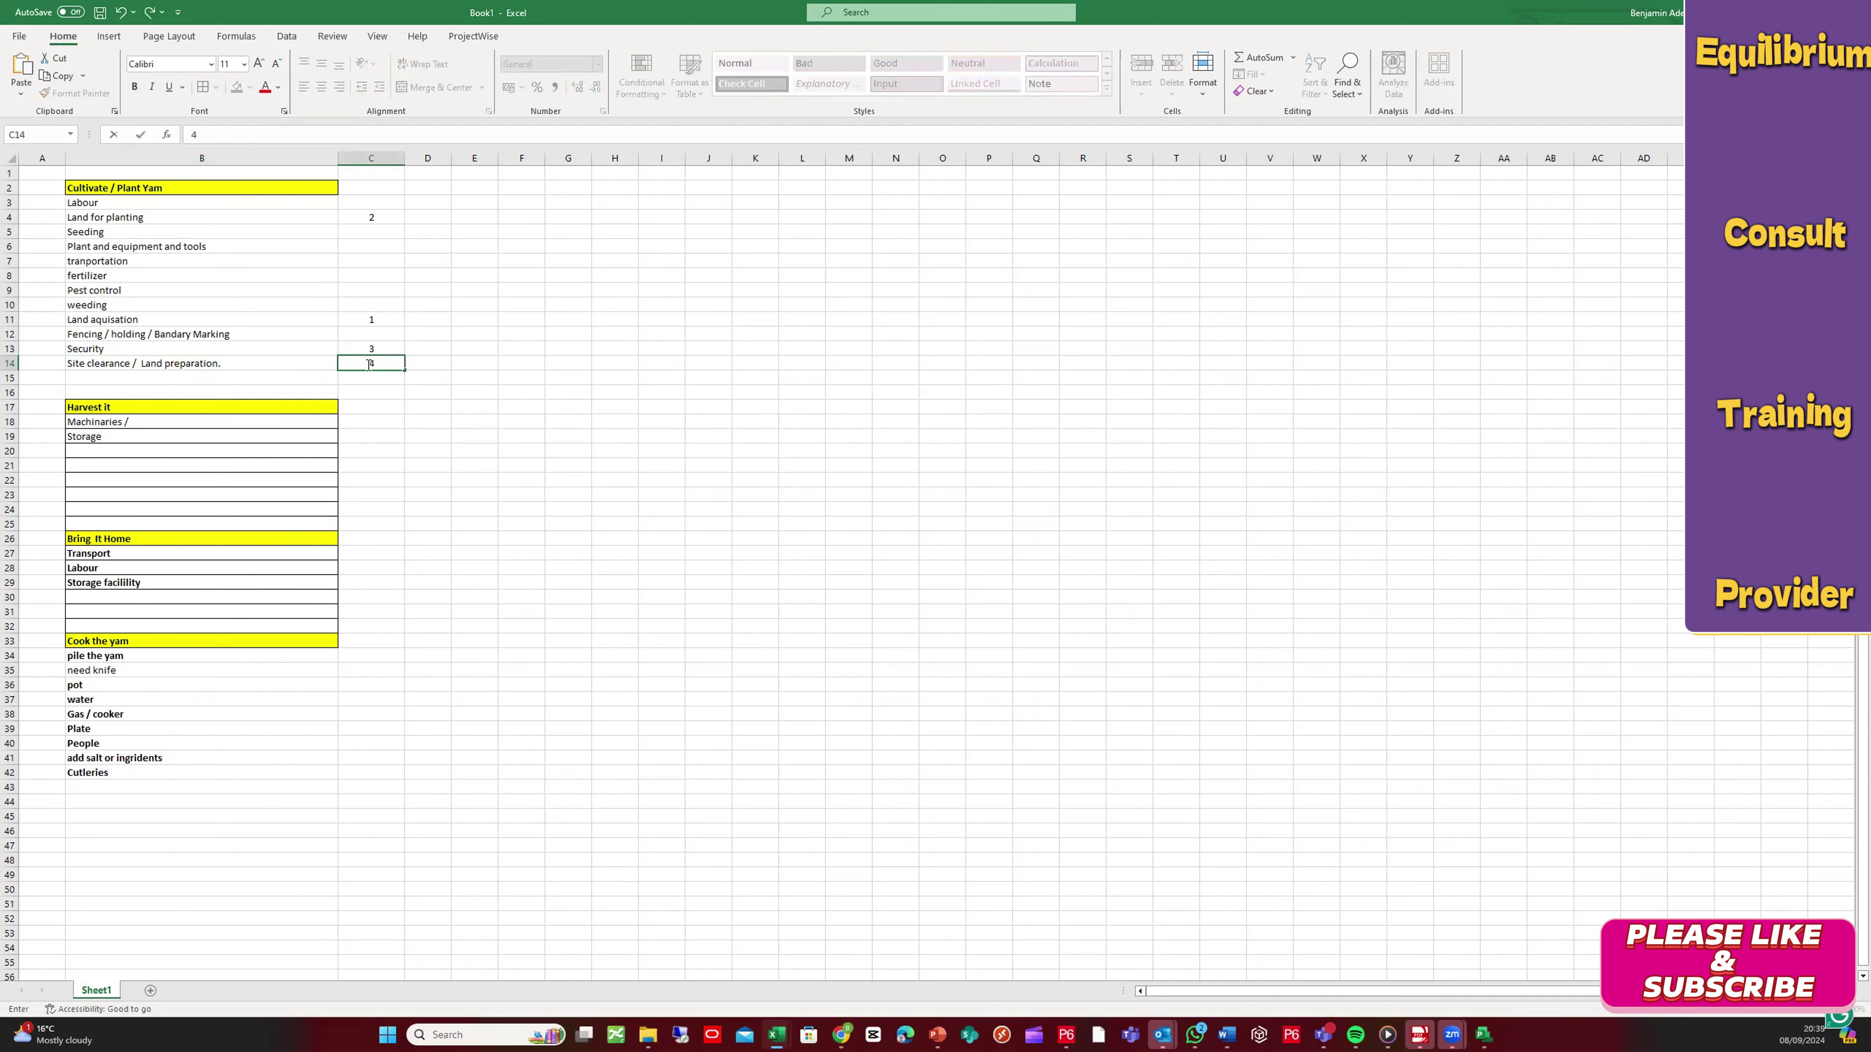
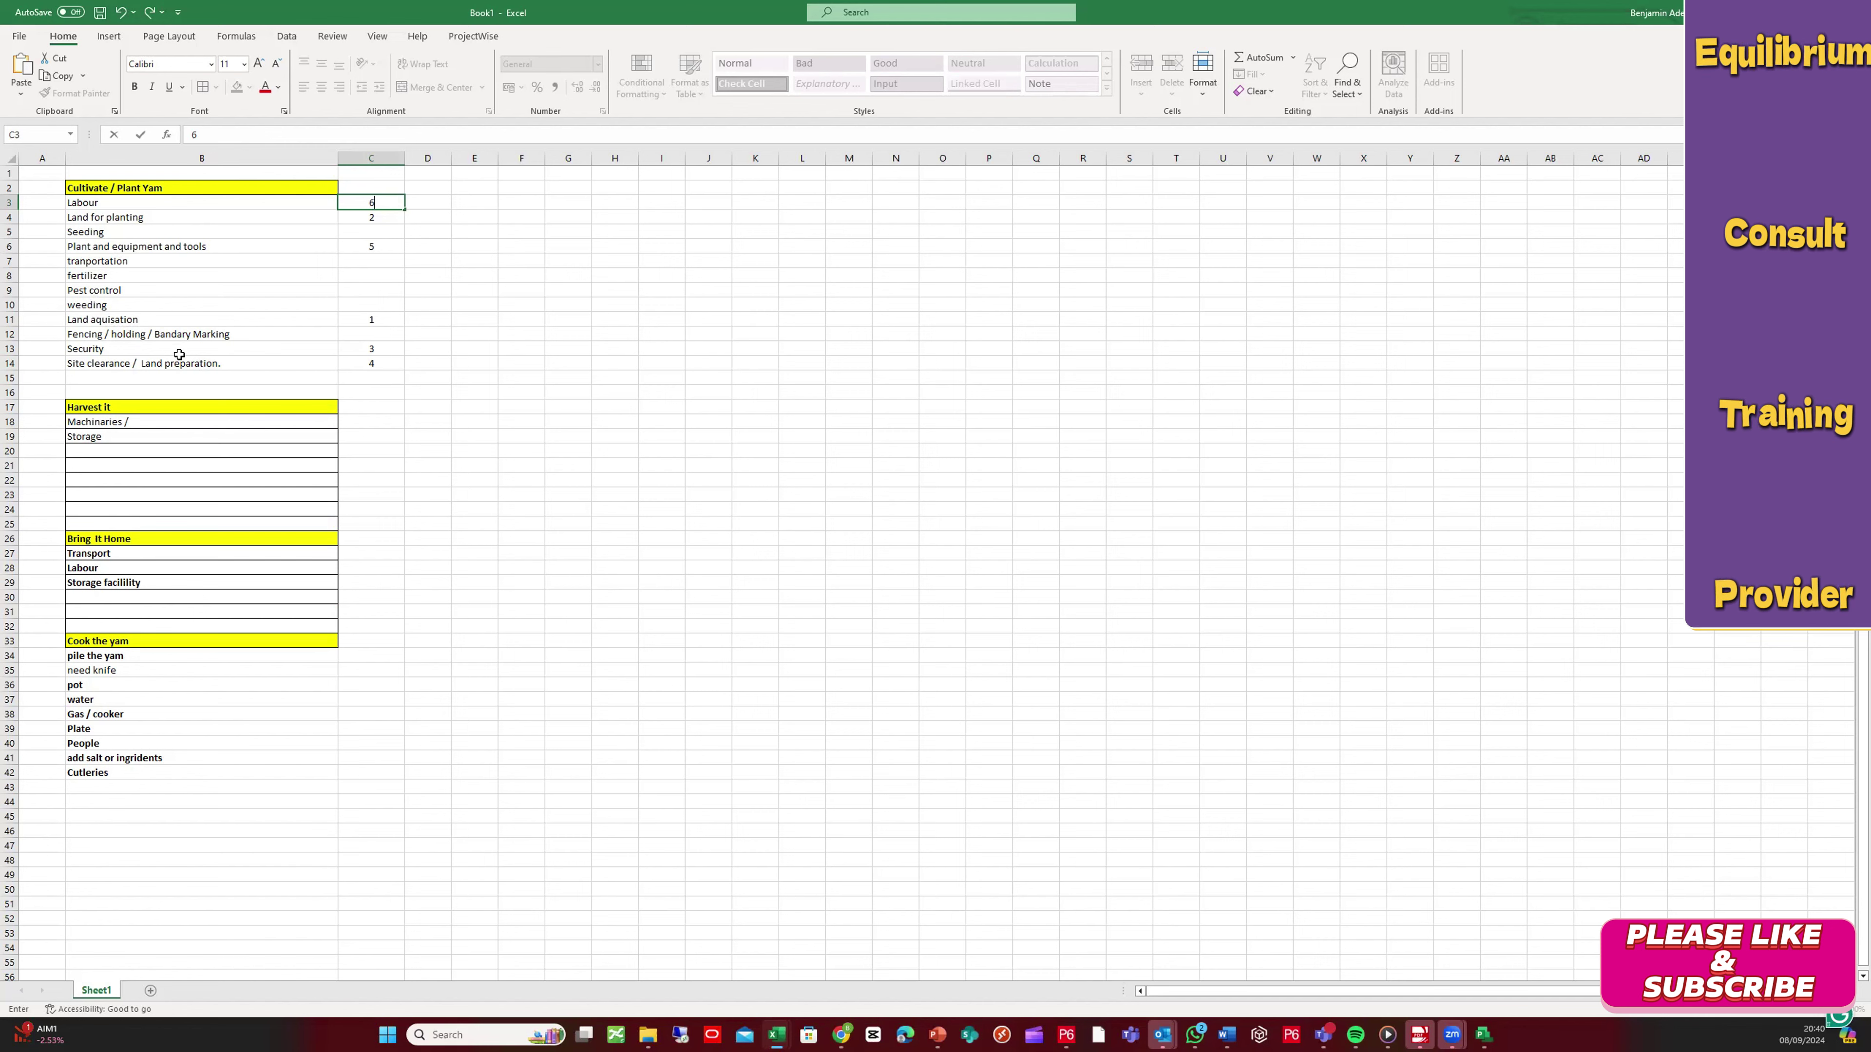
Step: Enter sequence number 7 in C12, beside Fencing / holding / Bandary Marking
click(210, 333)
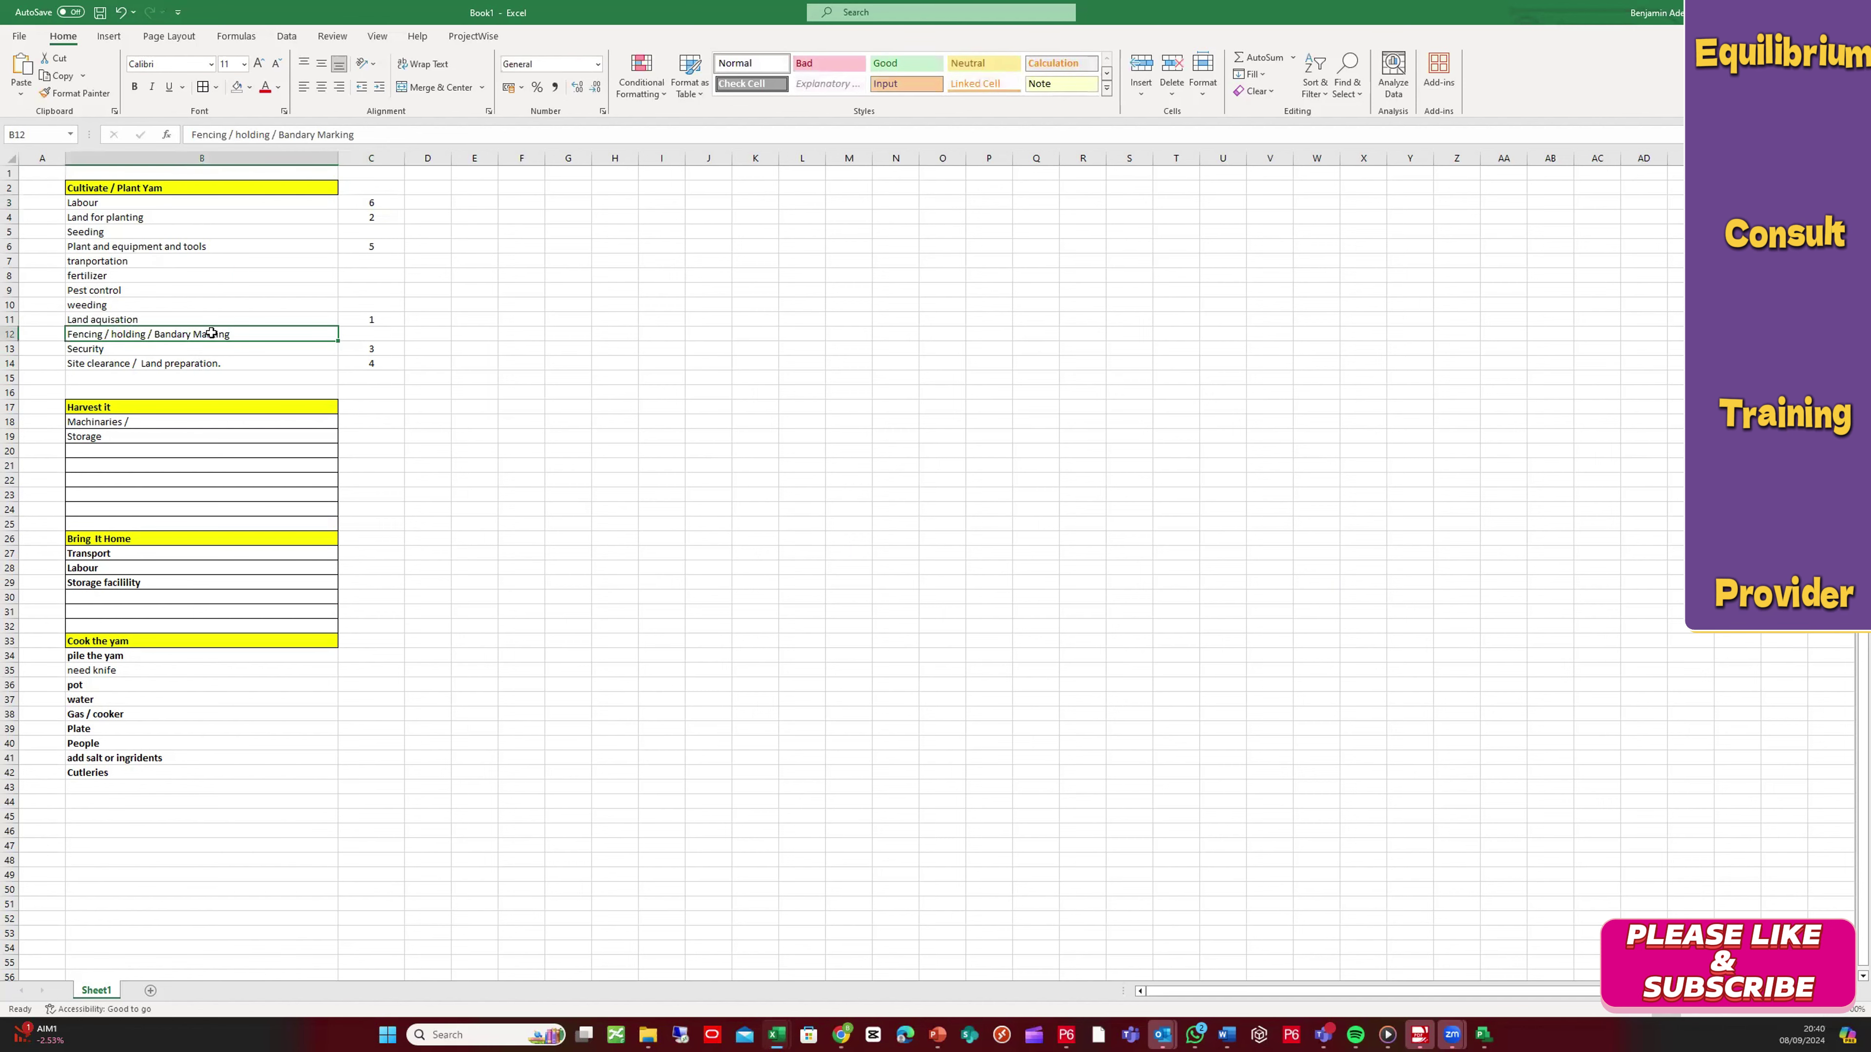
click(353, 333)
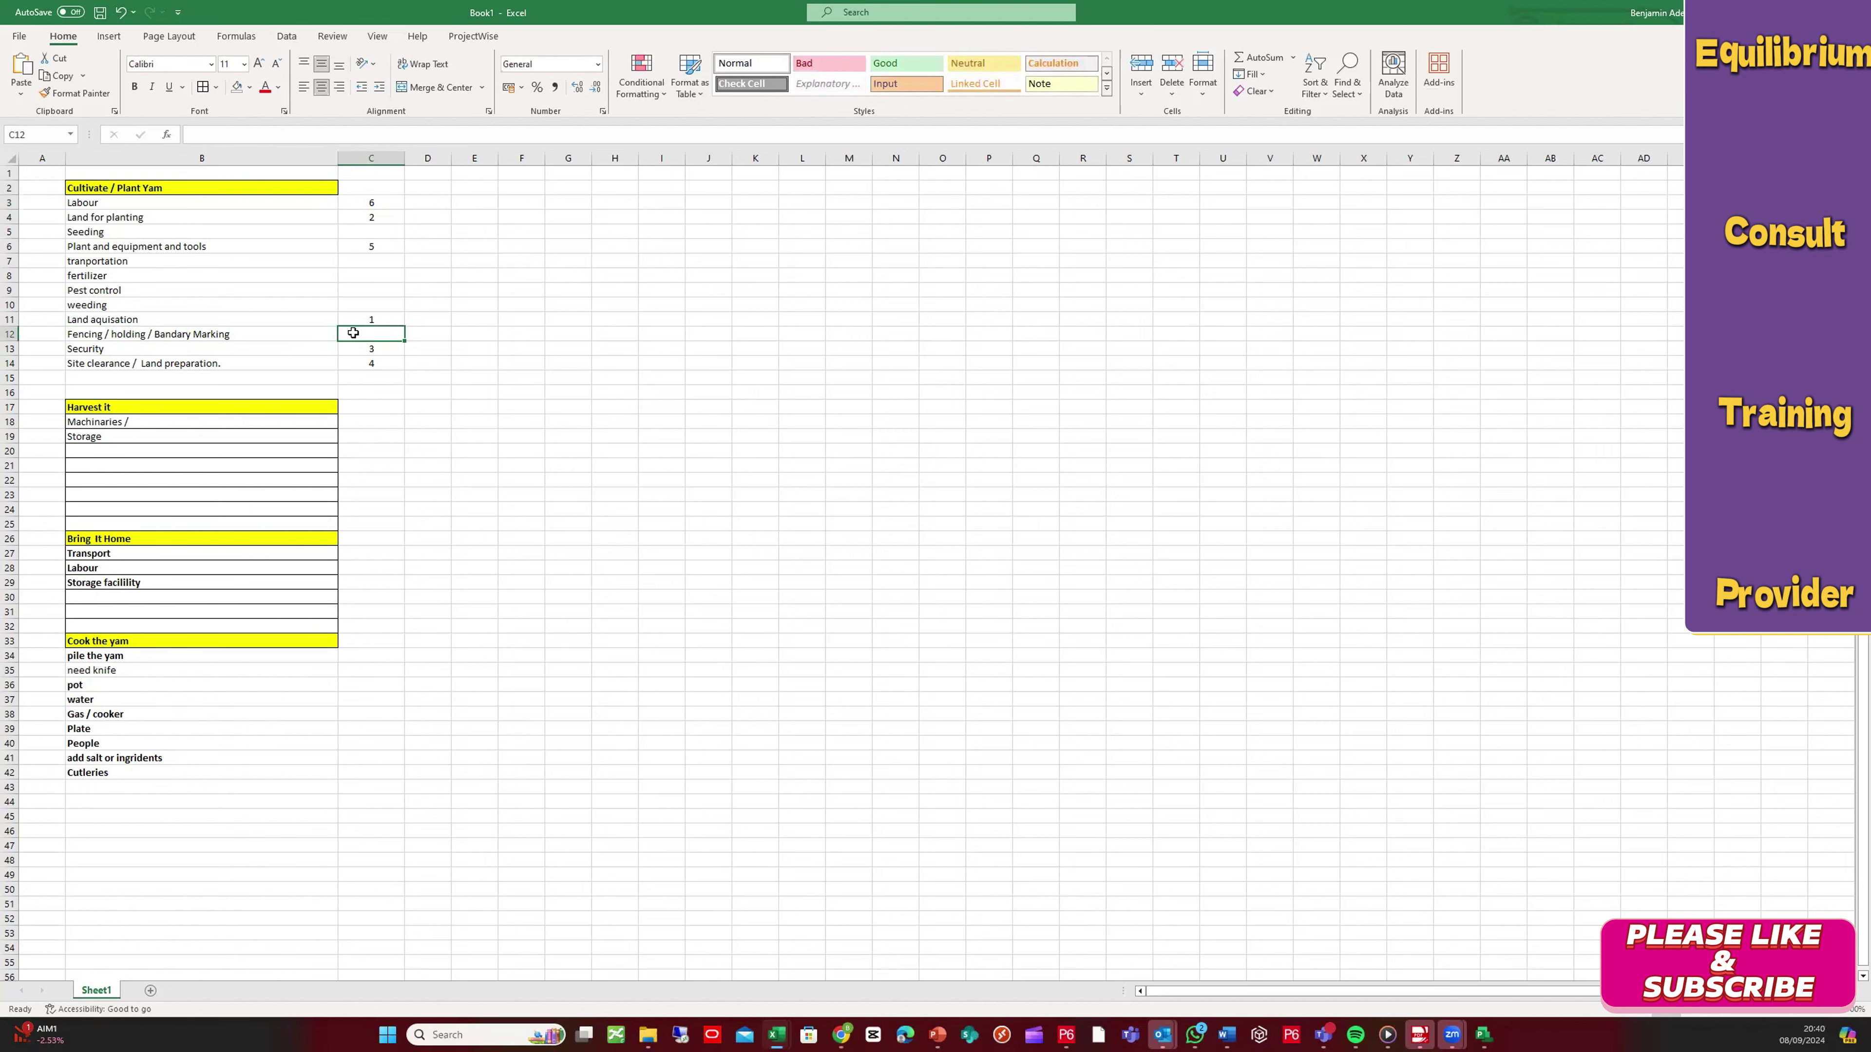
text(7)
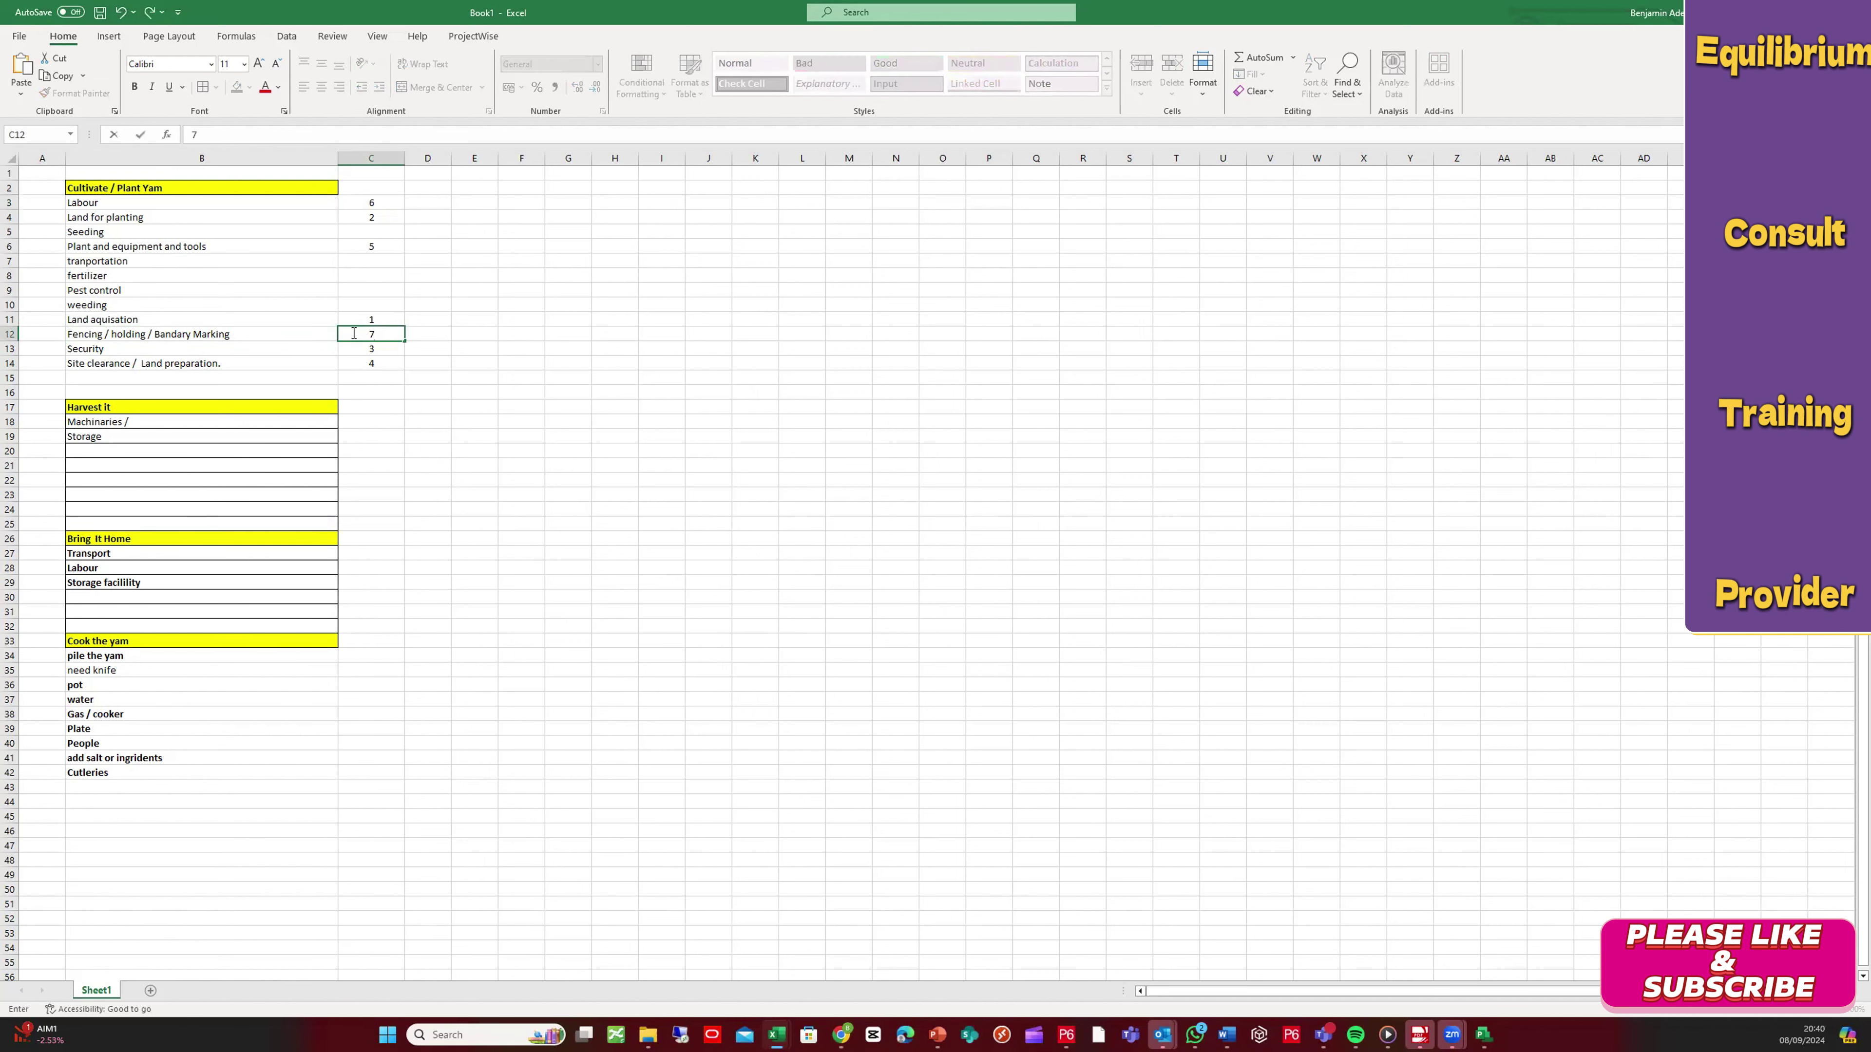
click(424, 391)
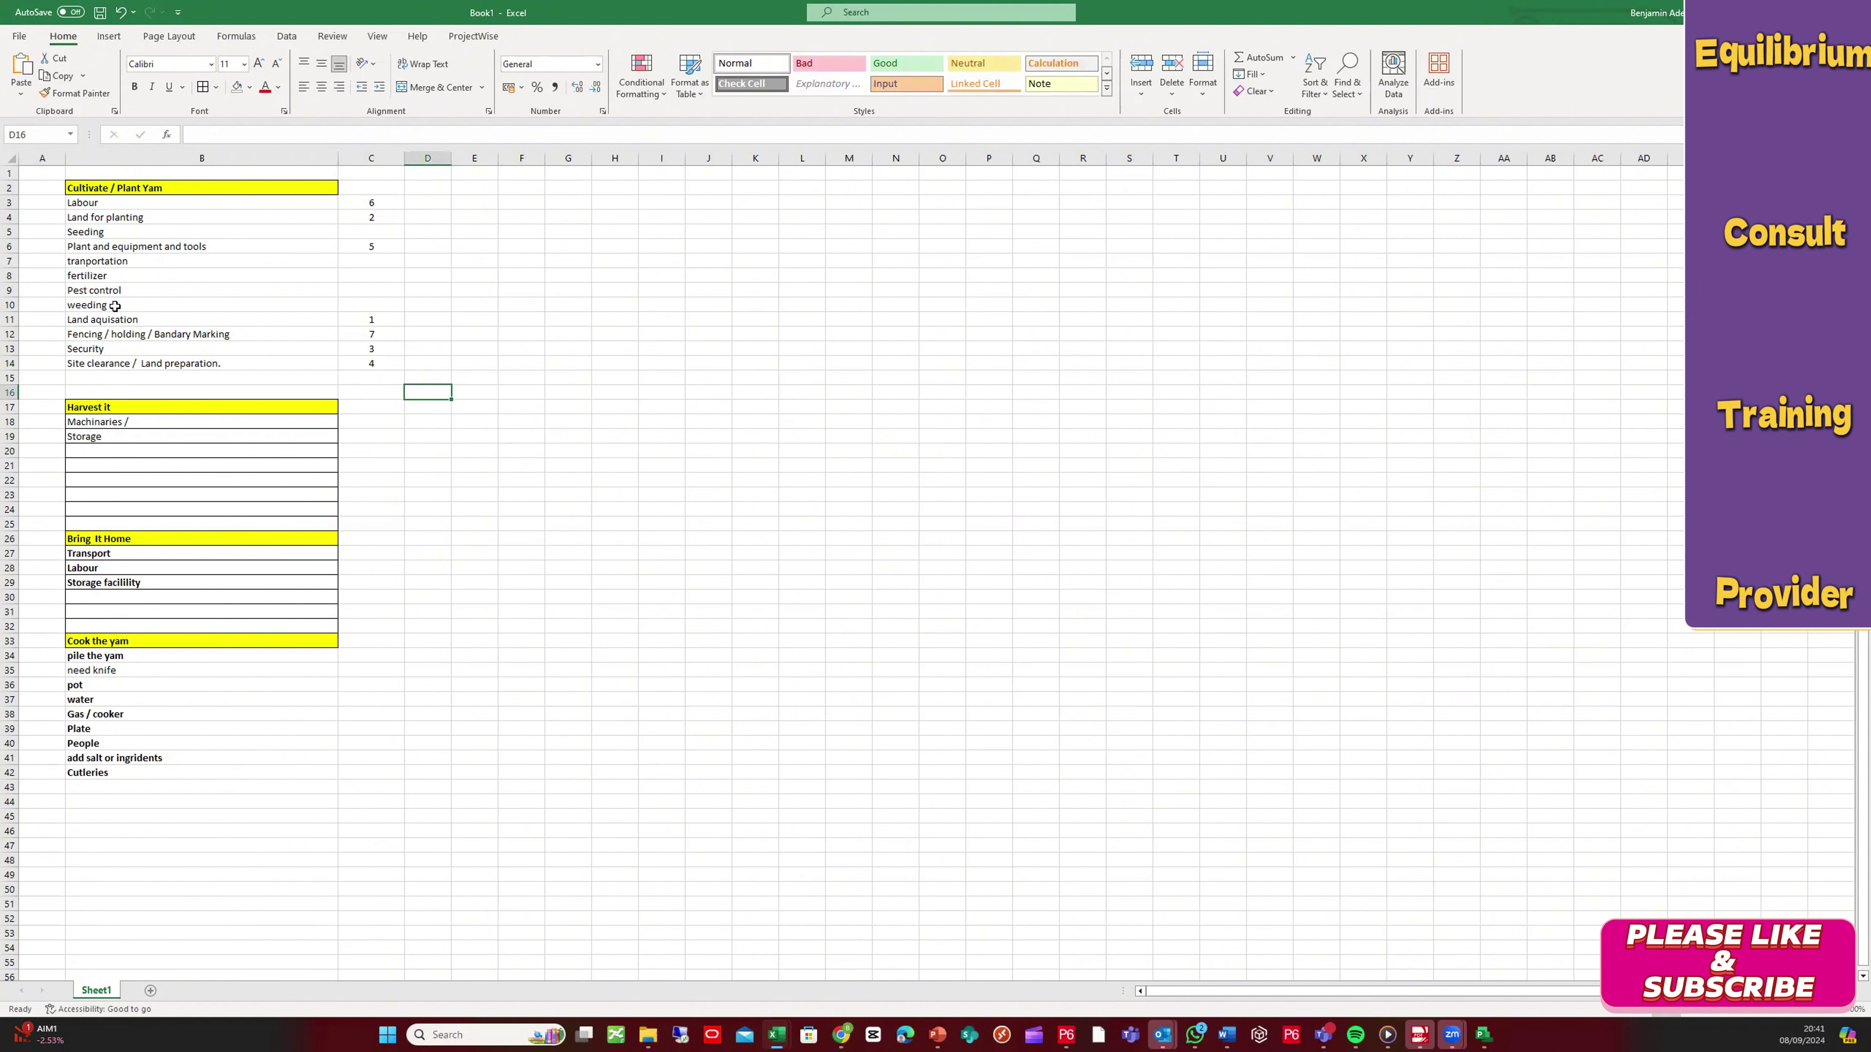
click(151, 335)
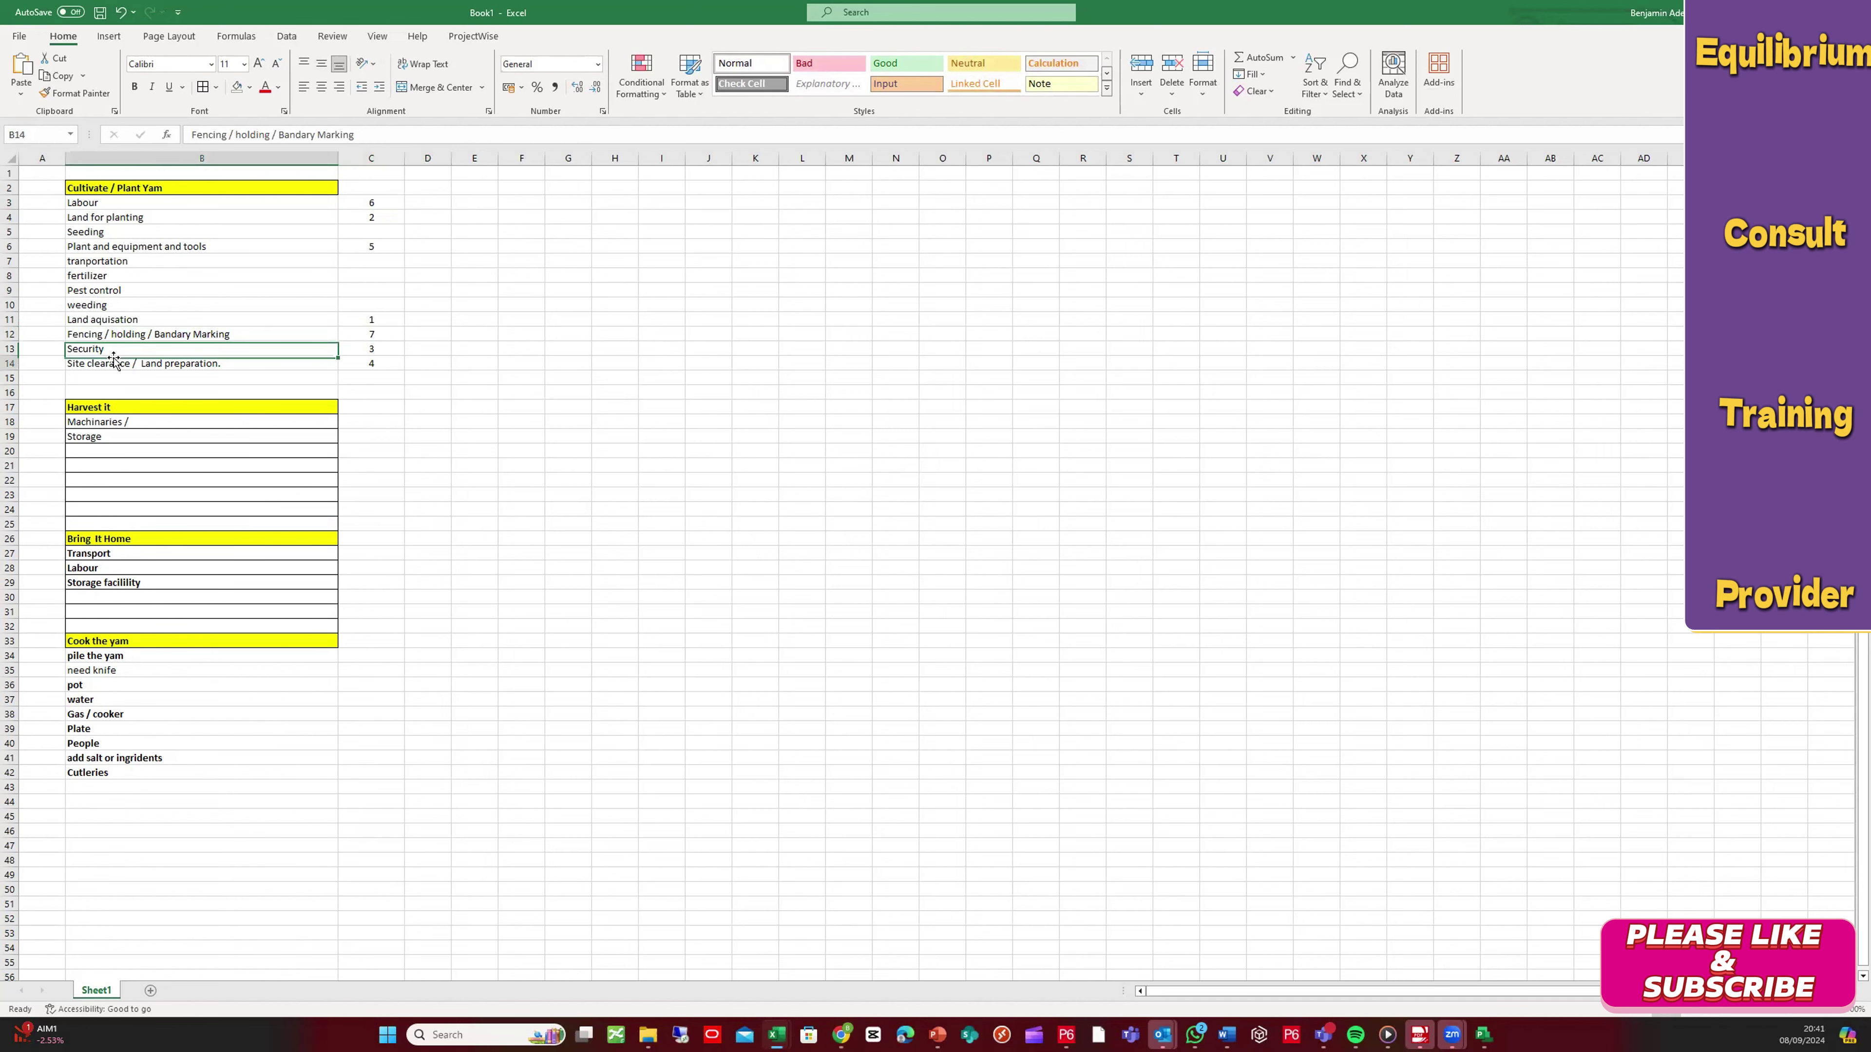
click(151, 359)
click(148, 348)
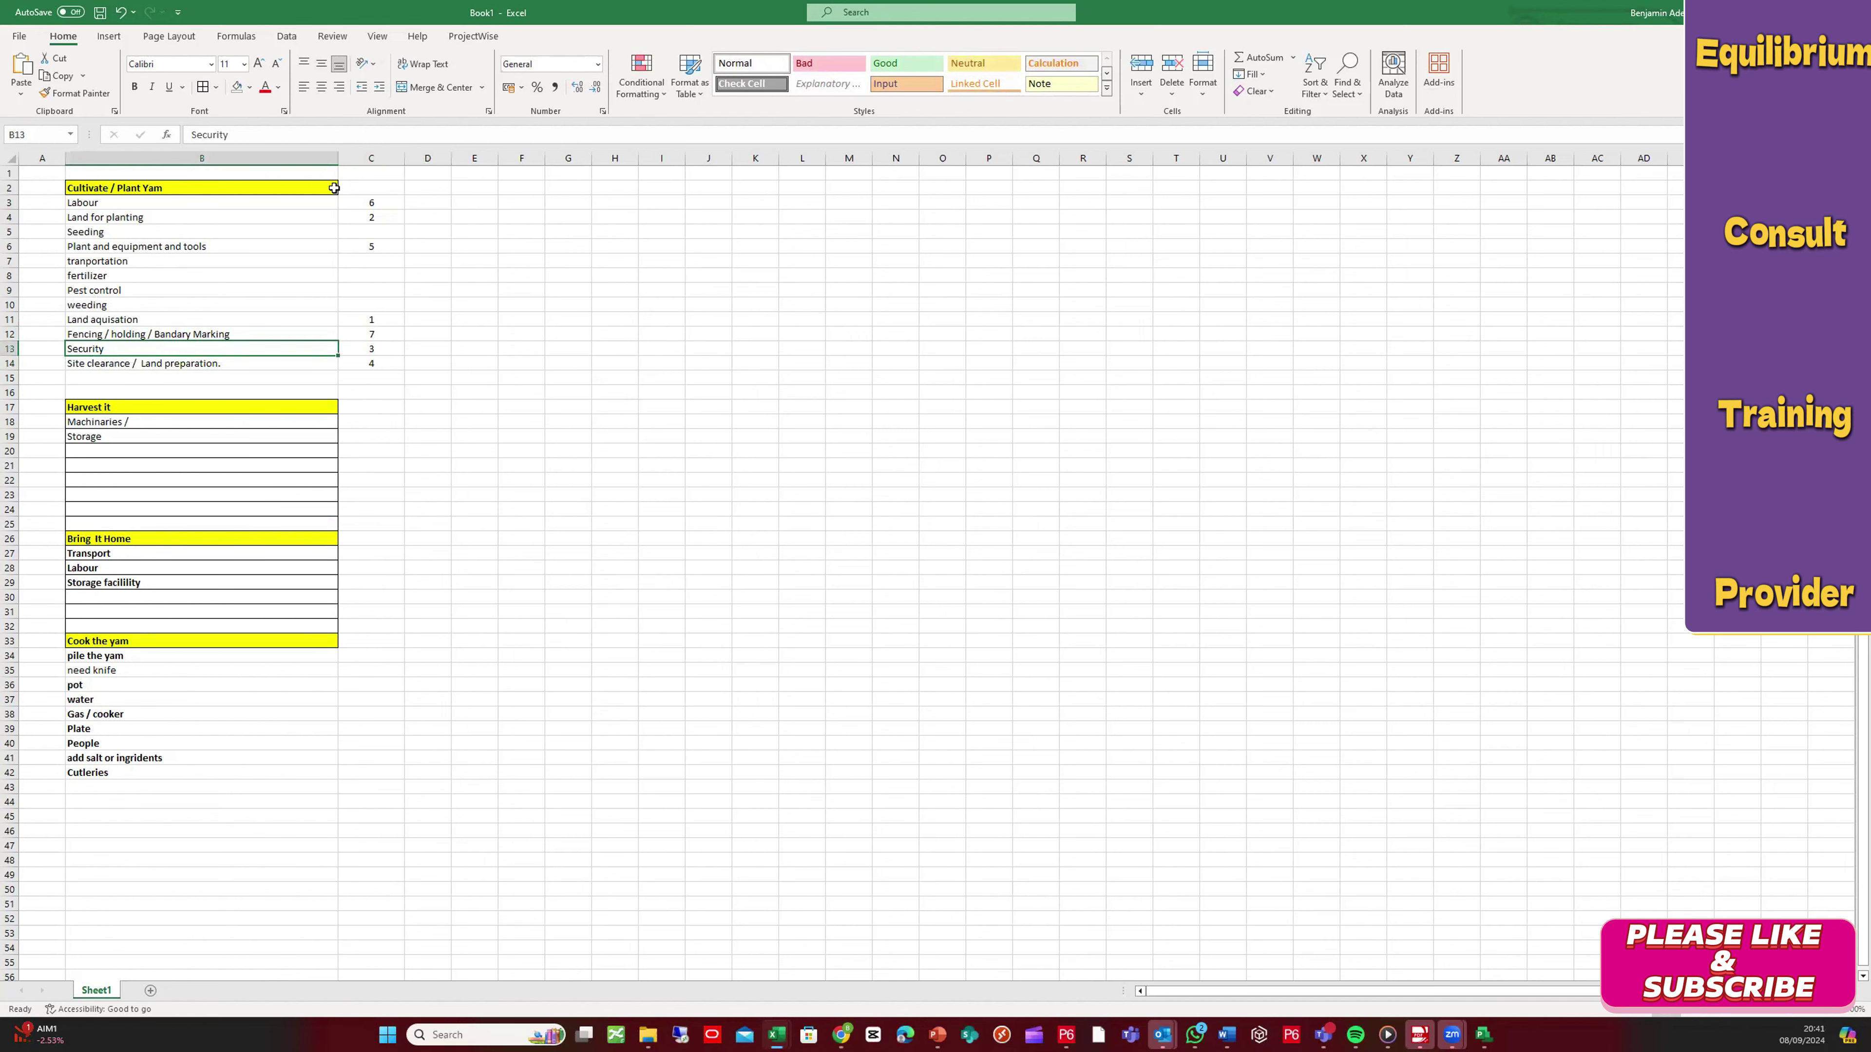
click(382, 201)
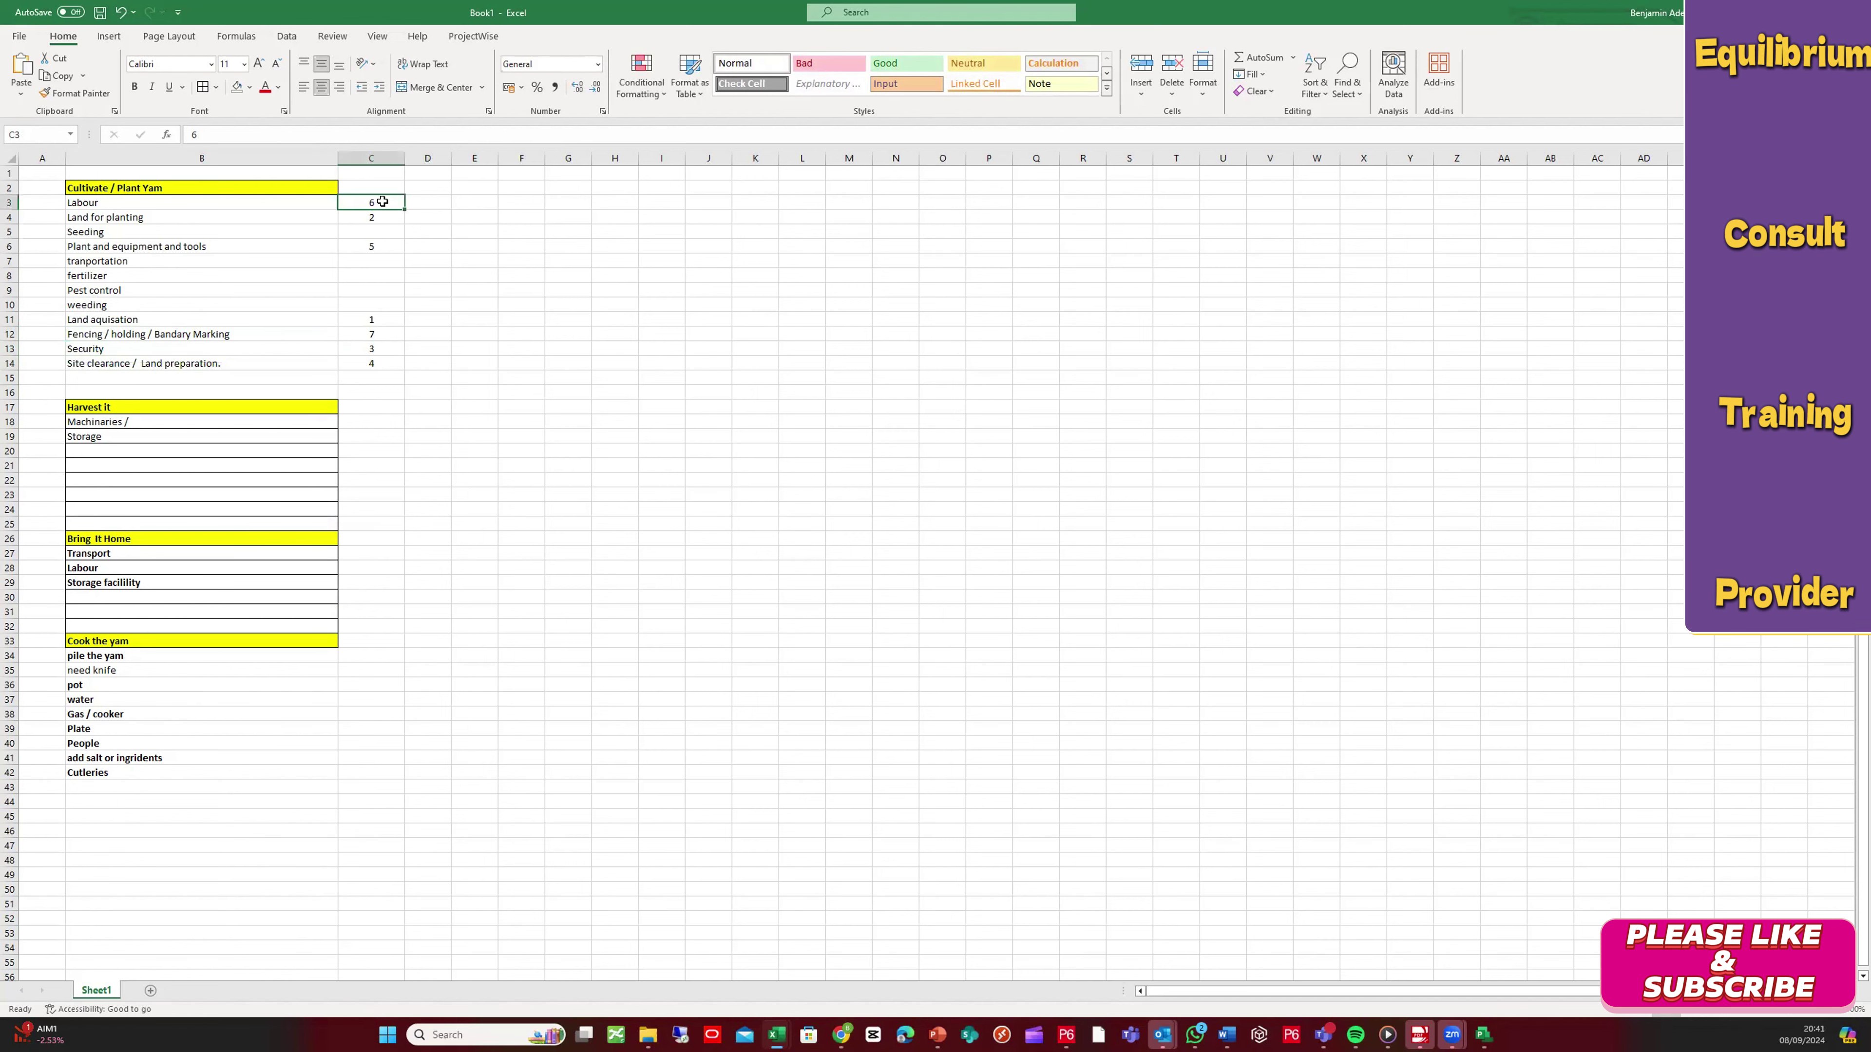
Step: Add the task "Prepare Heep." in B15, below the site clearance entry
click(70, 379)
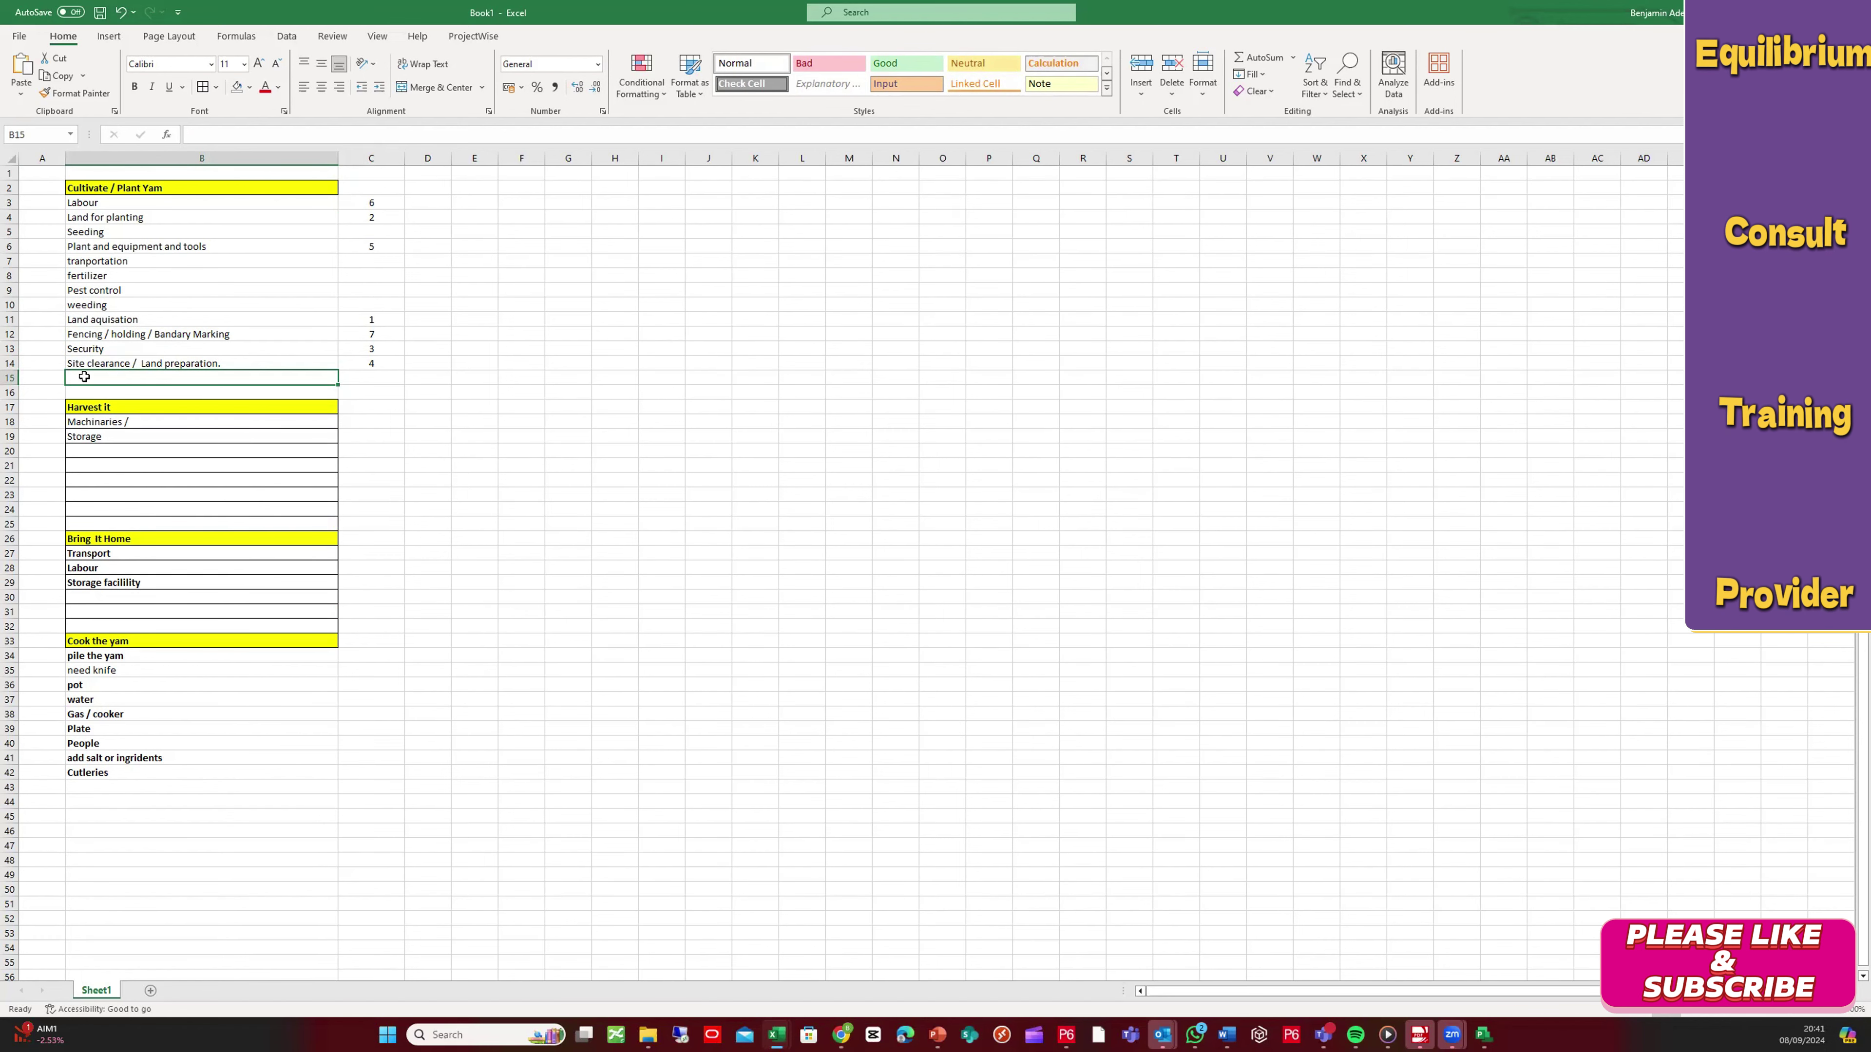
text(Prepare Hip.)
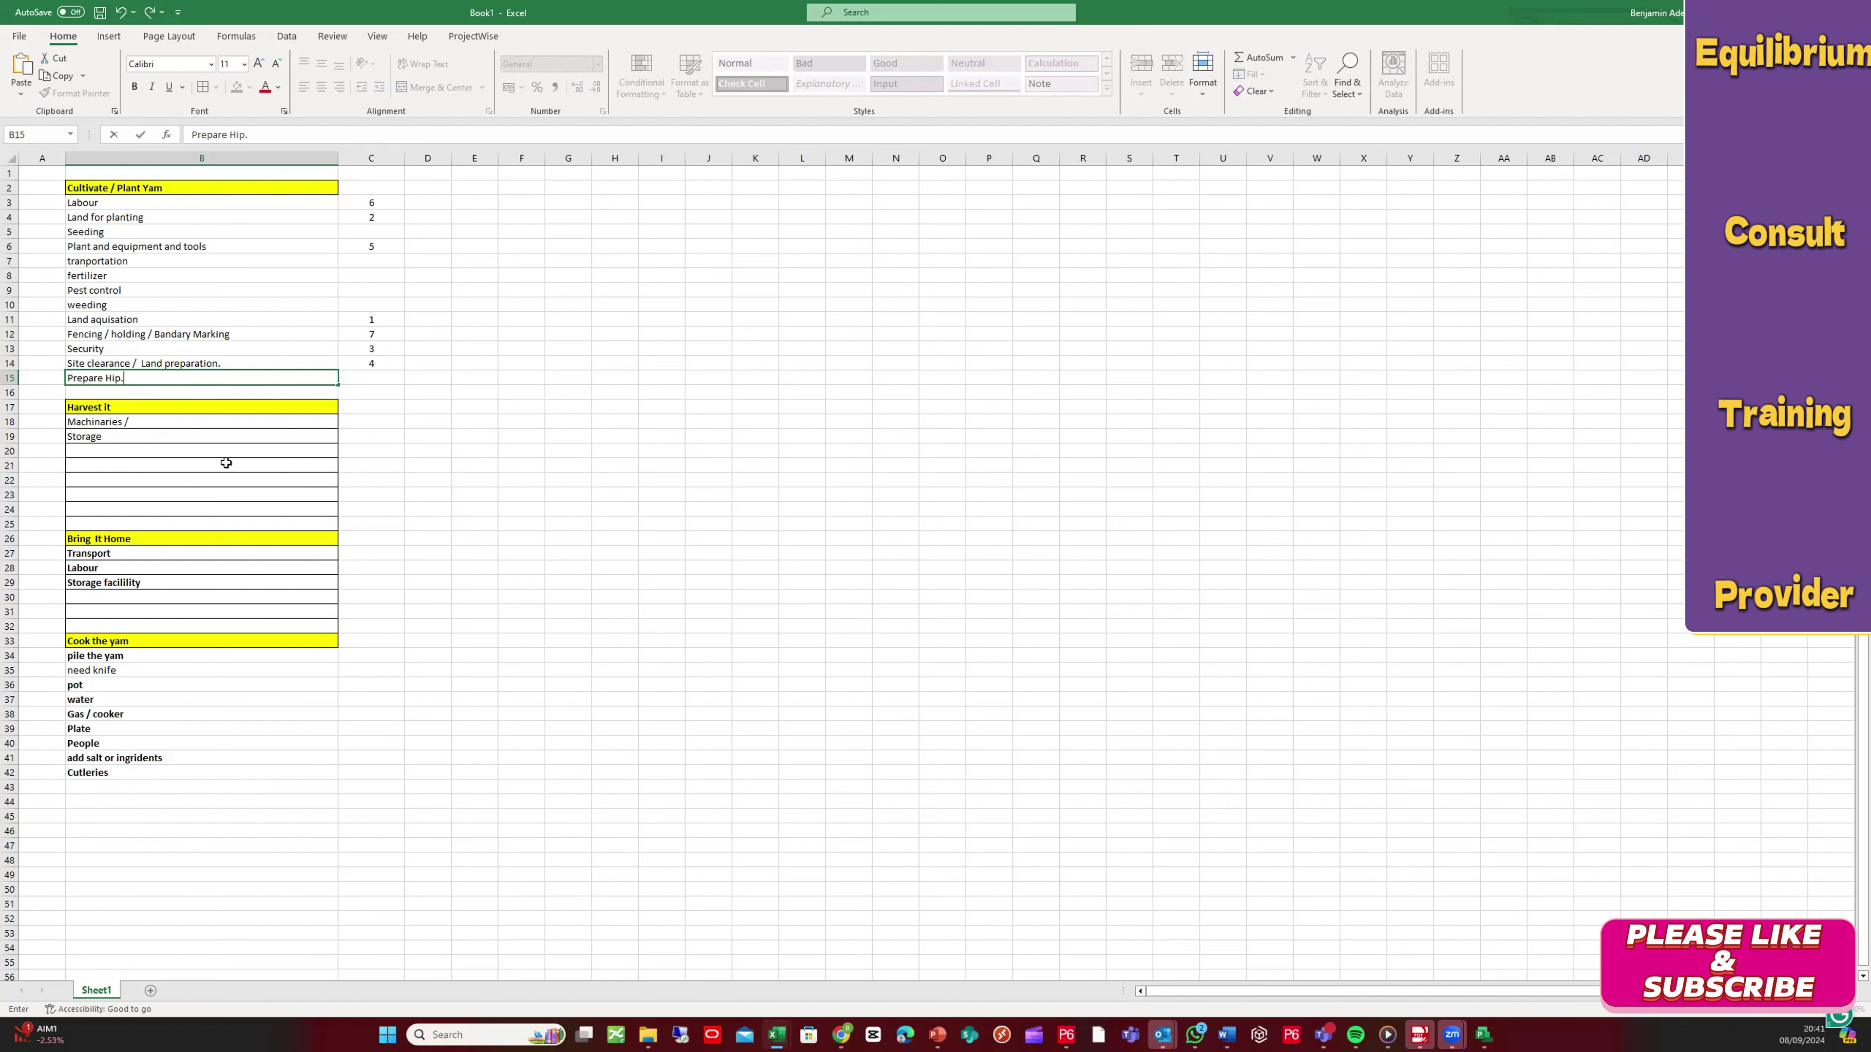
click(352, 405)
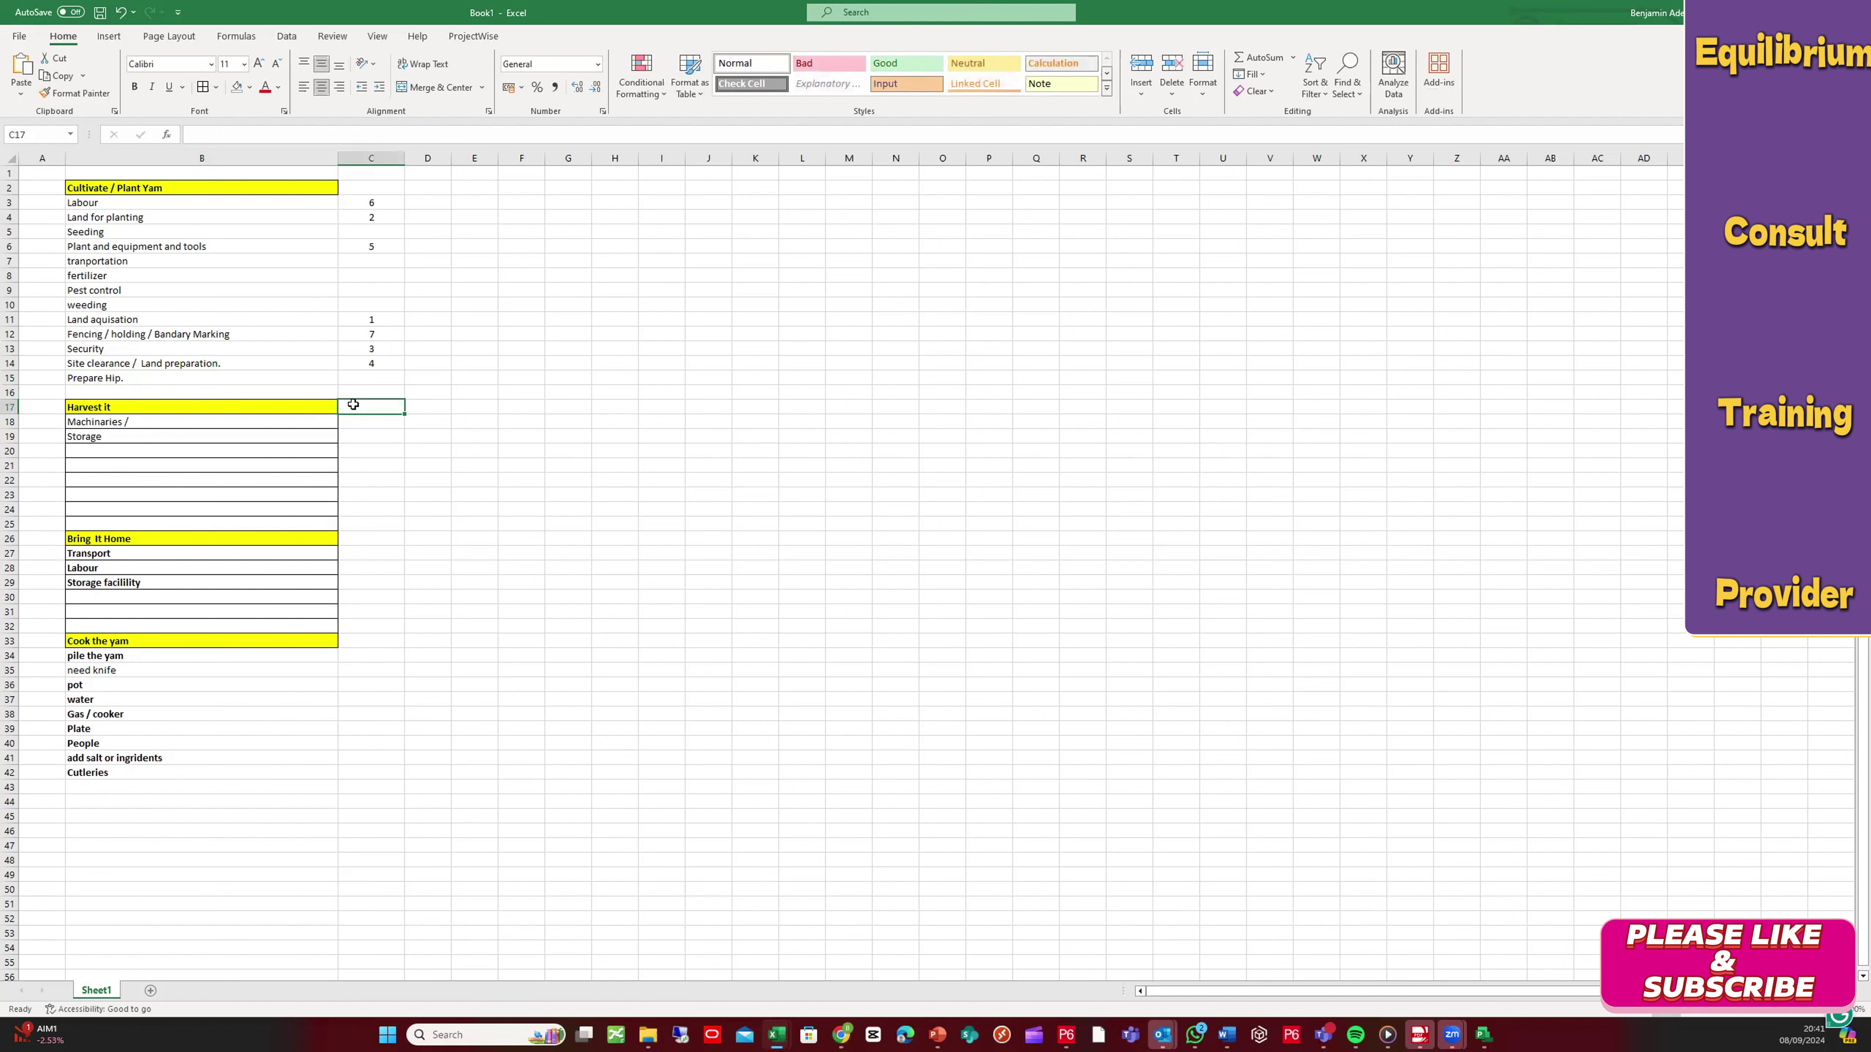
double_click(116, 377)
key(BackSpace)
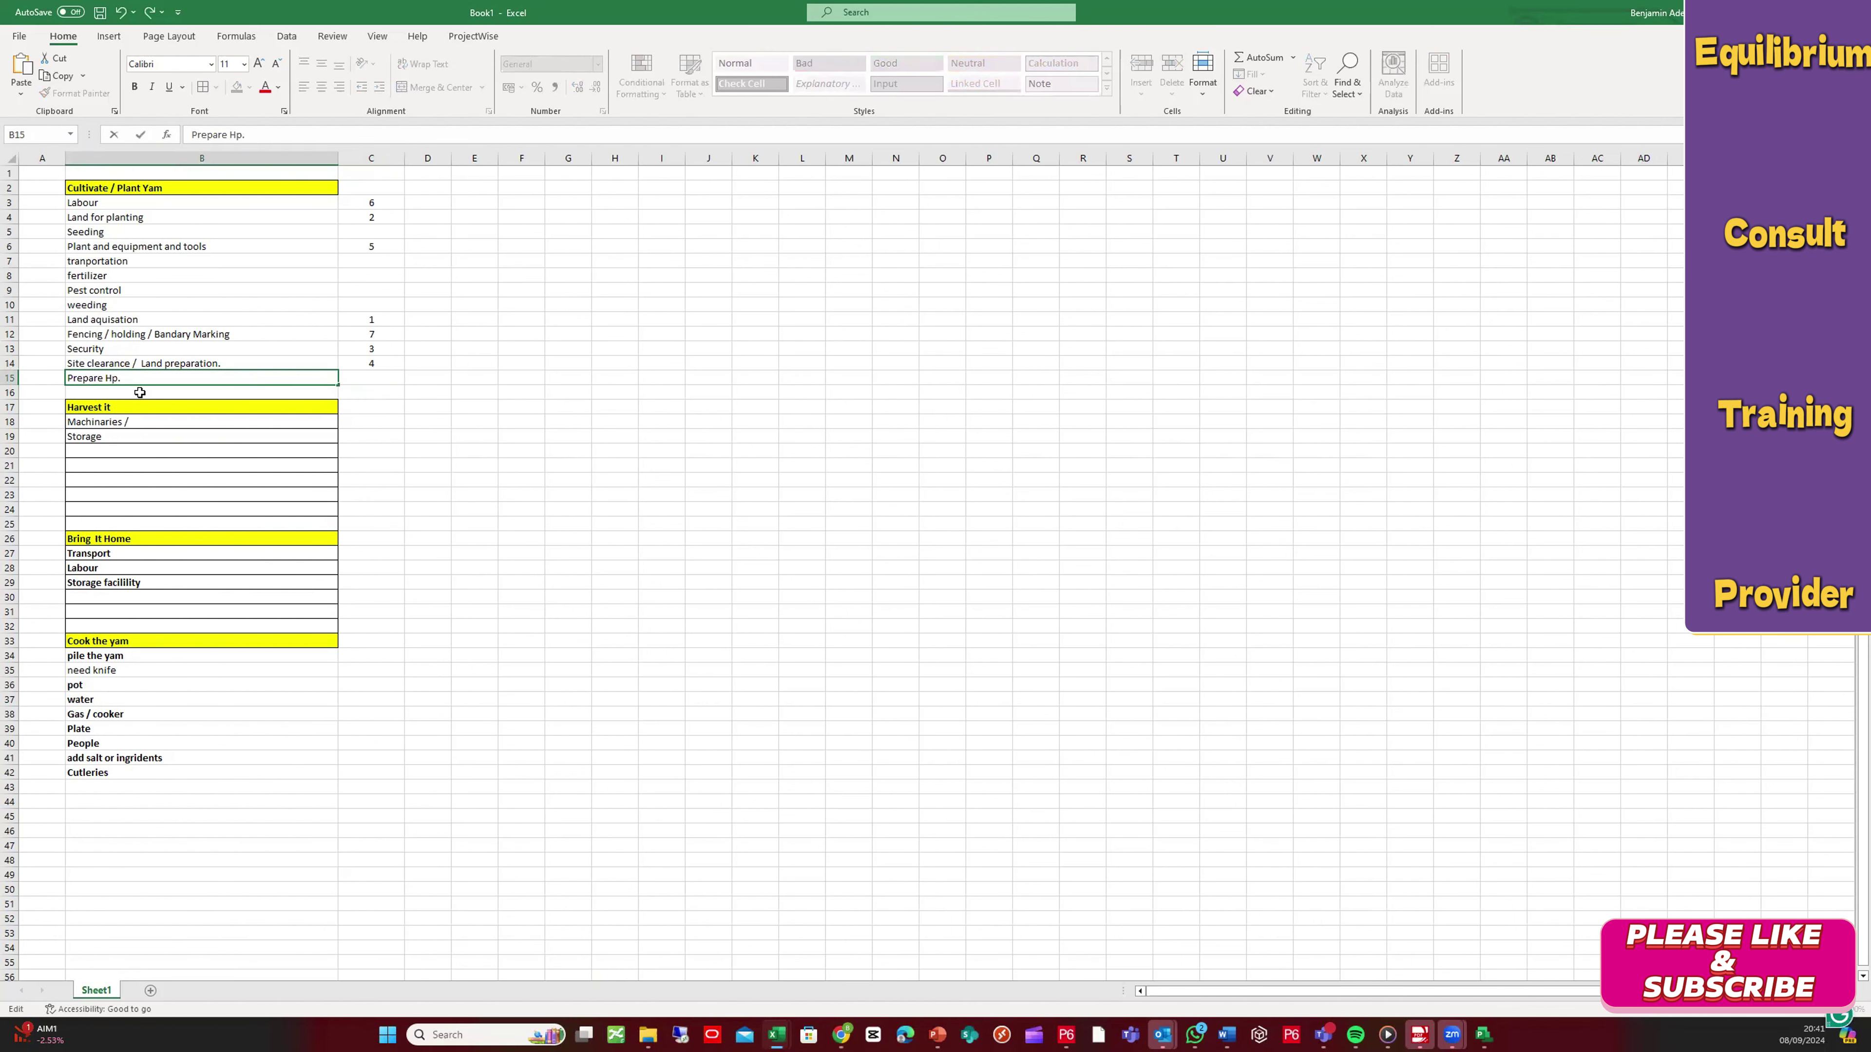
text(ee)
Step: Enter sequence number 8 in C15, beside Prepare Heep
click(377, 373)
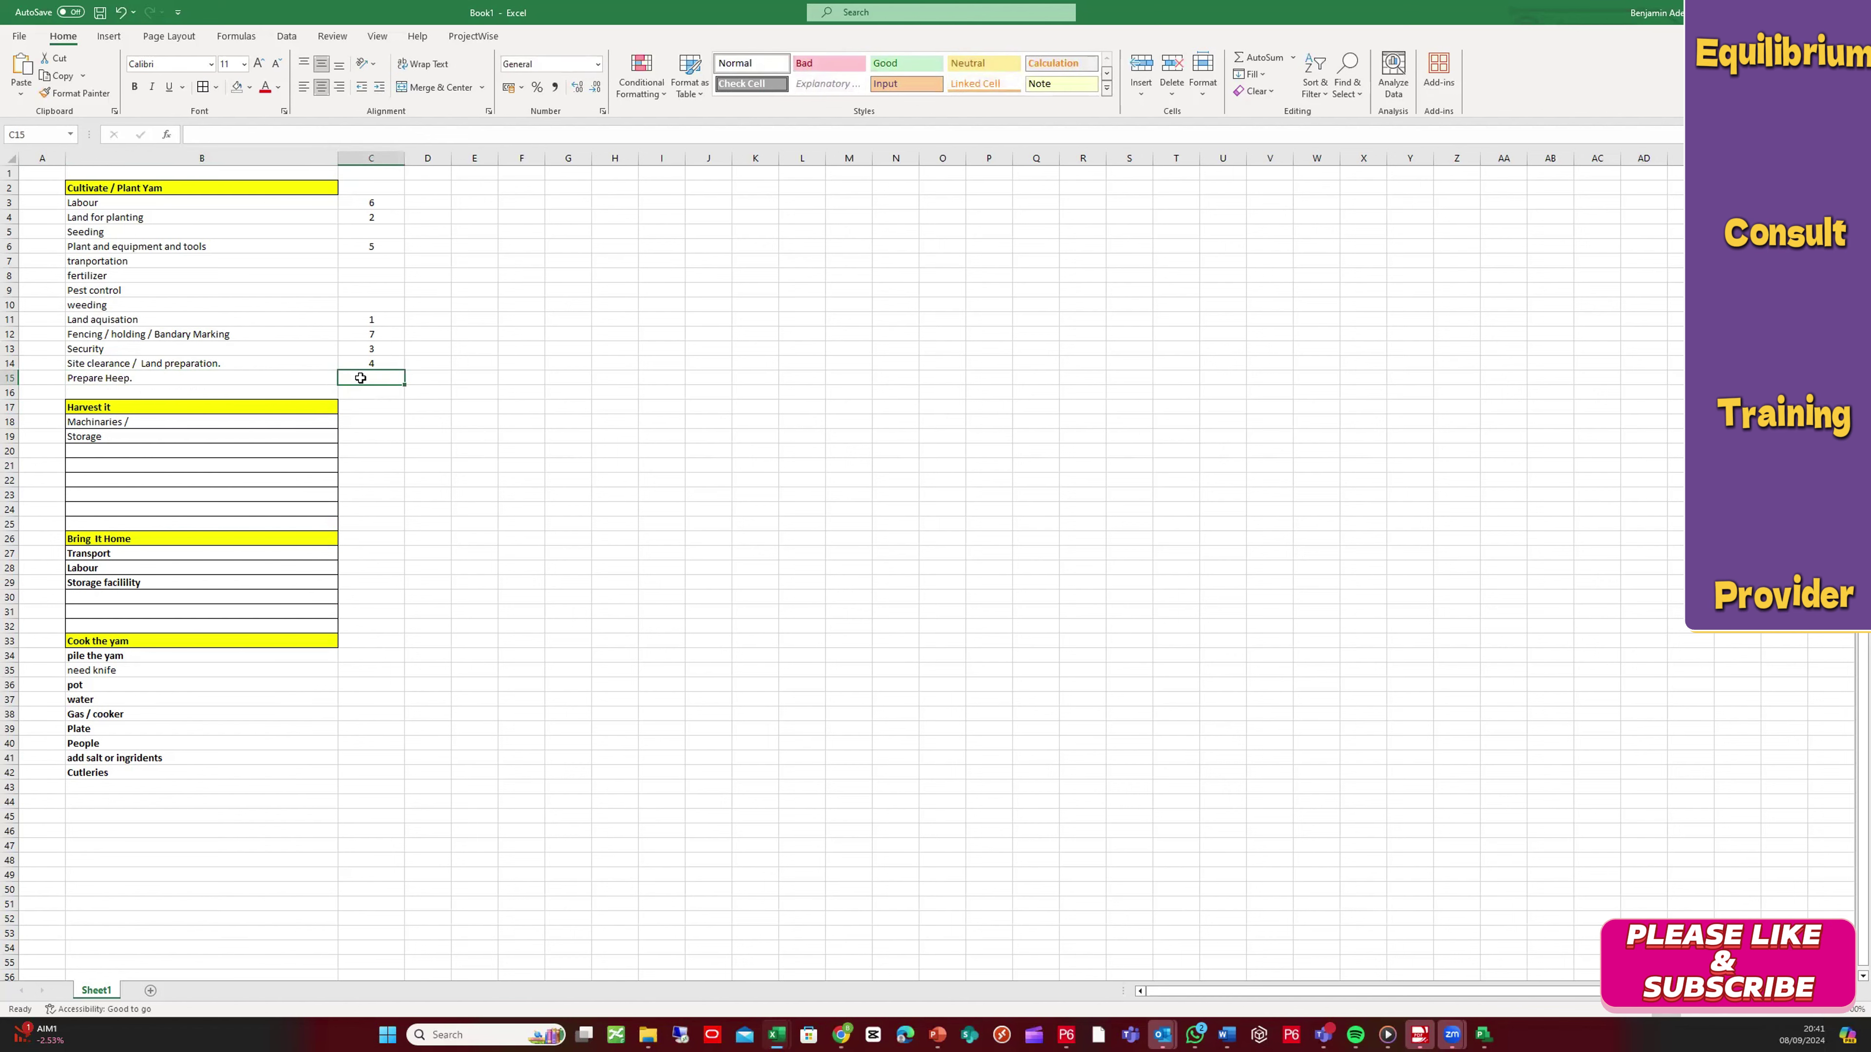
text(8)
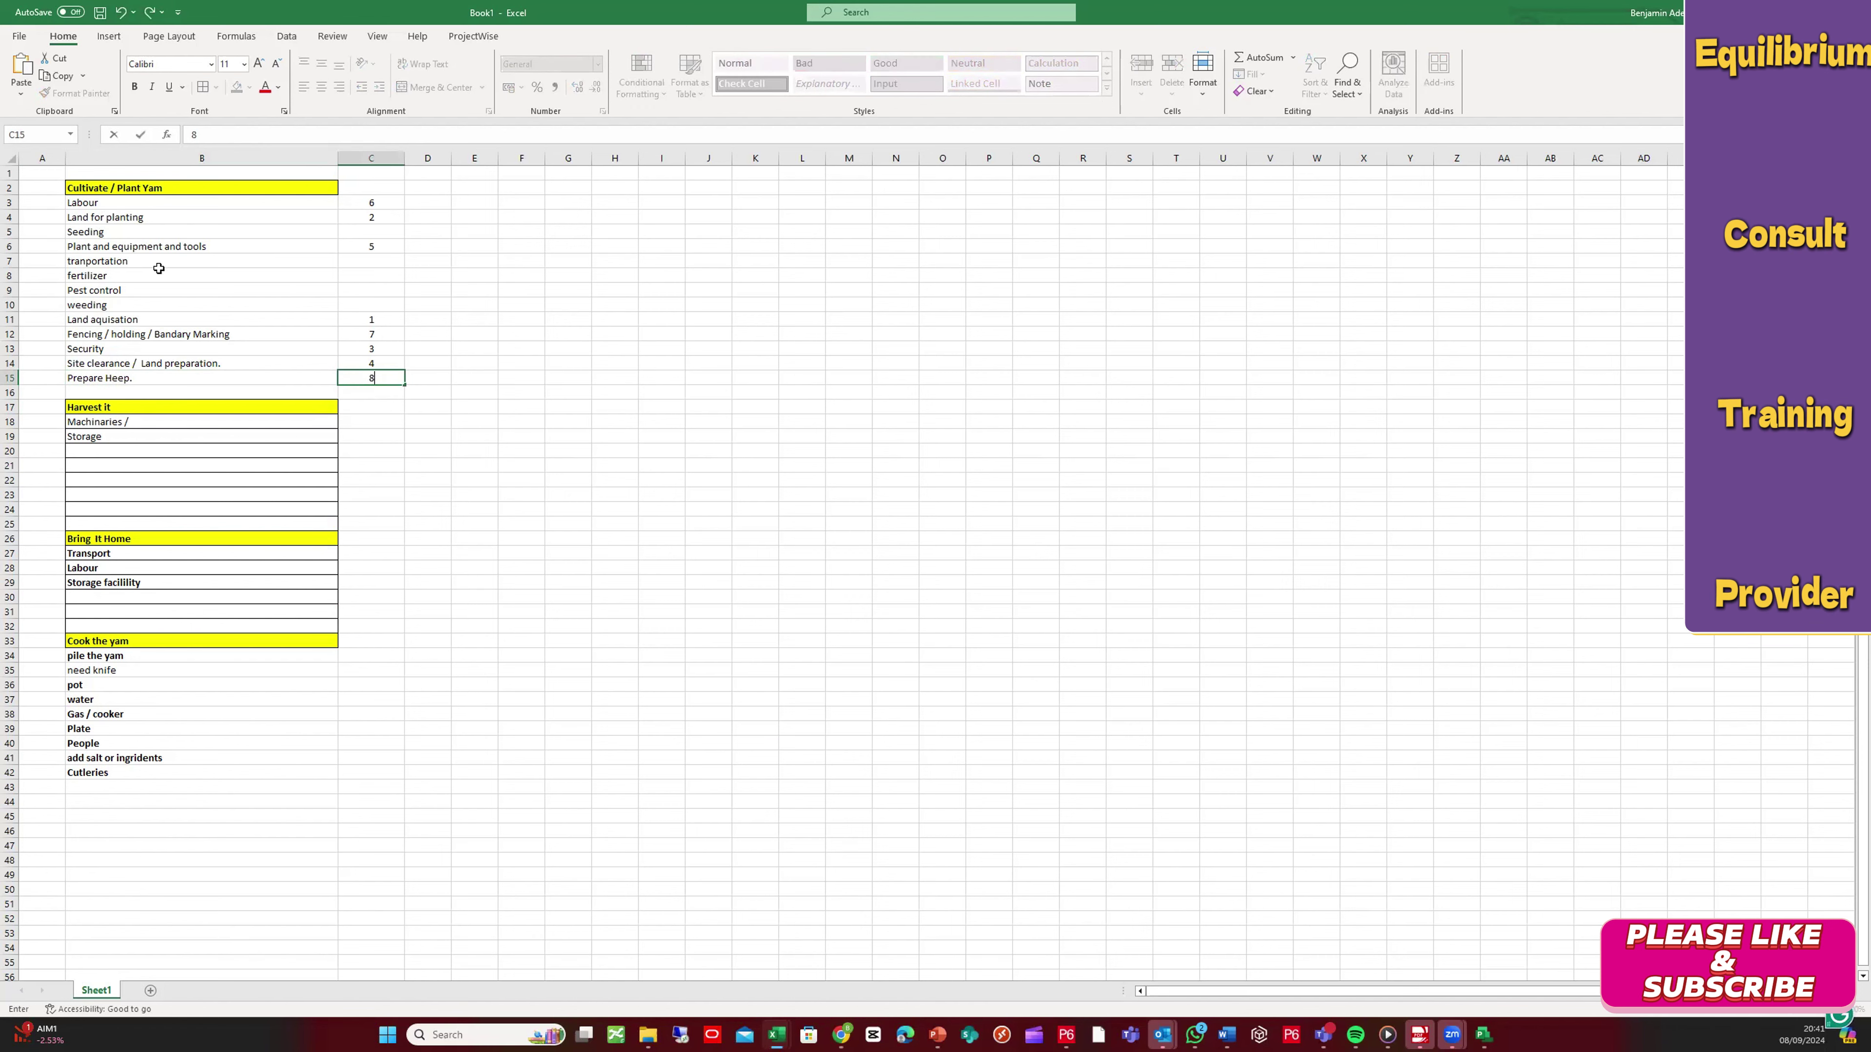
click(137, 308)
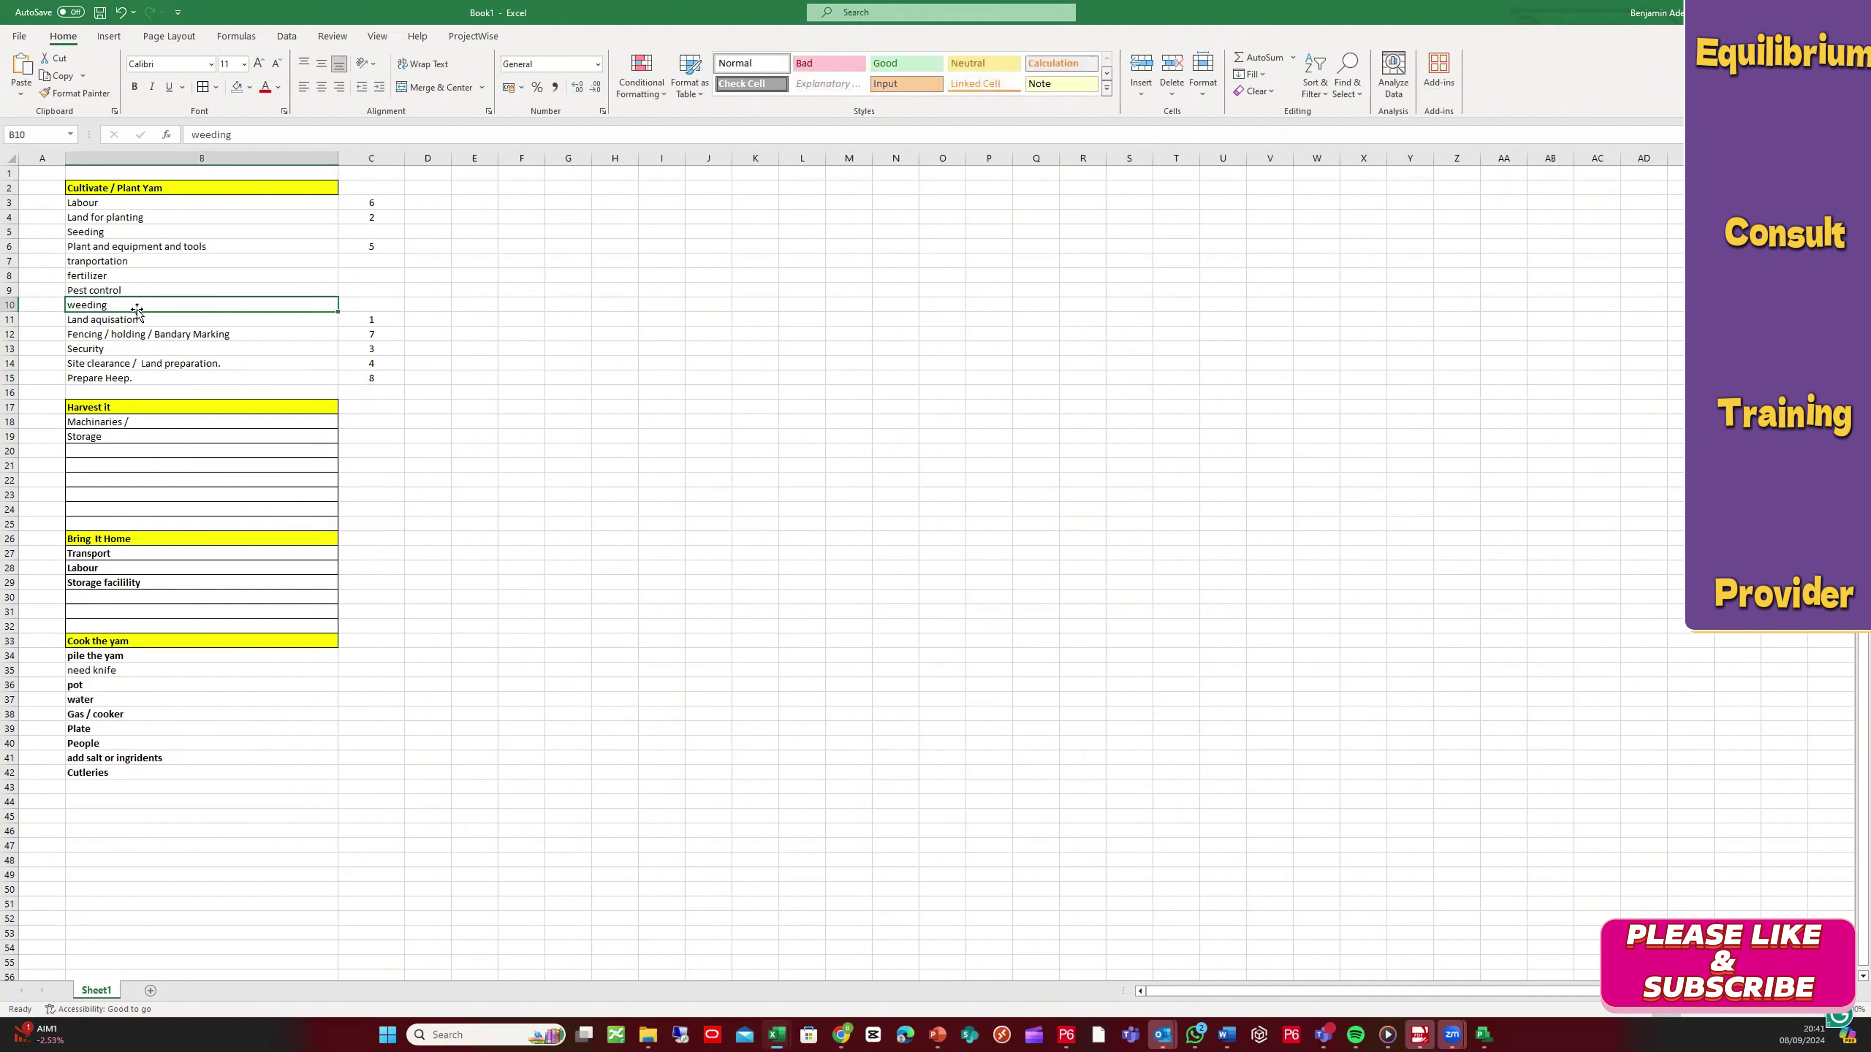
Step: Enter sequence number 9 in C5, beside Seeding
click(391, 306)
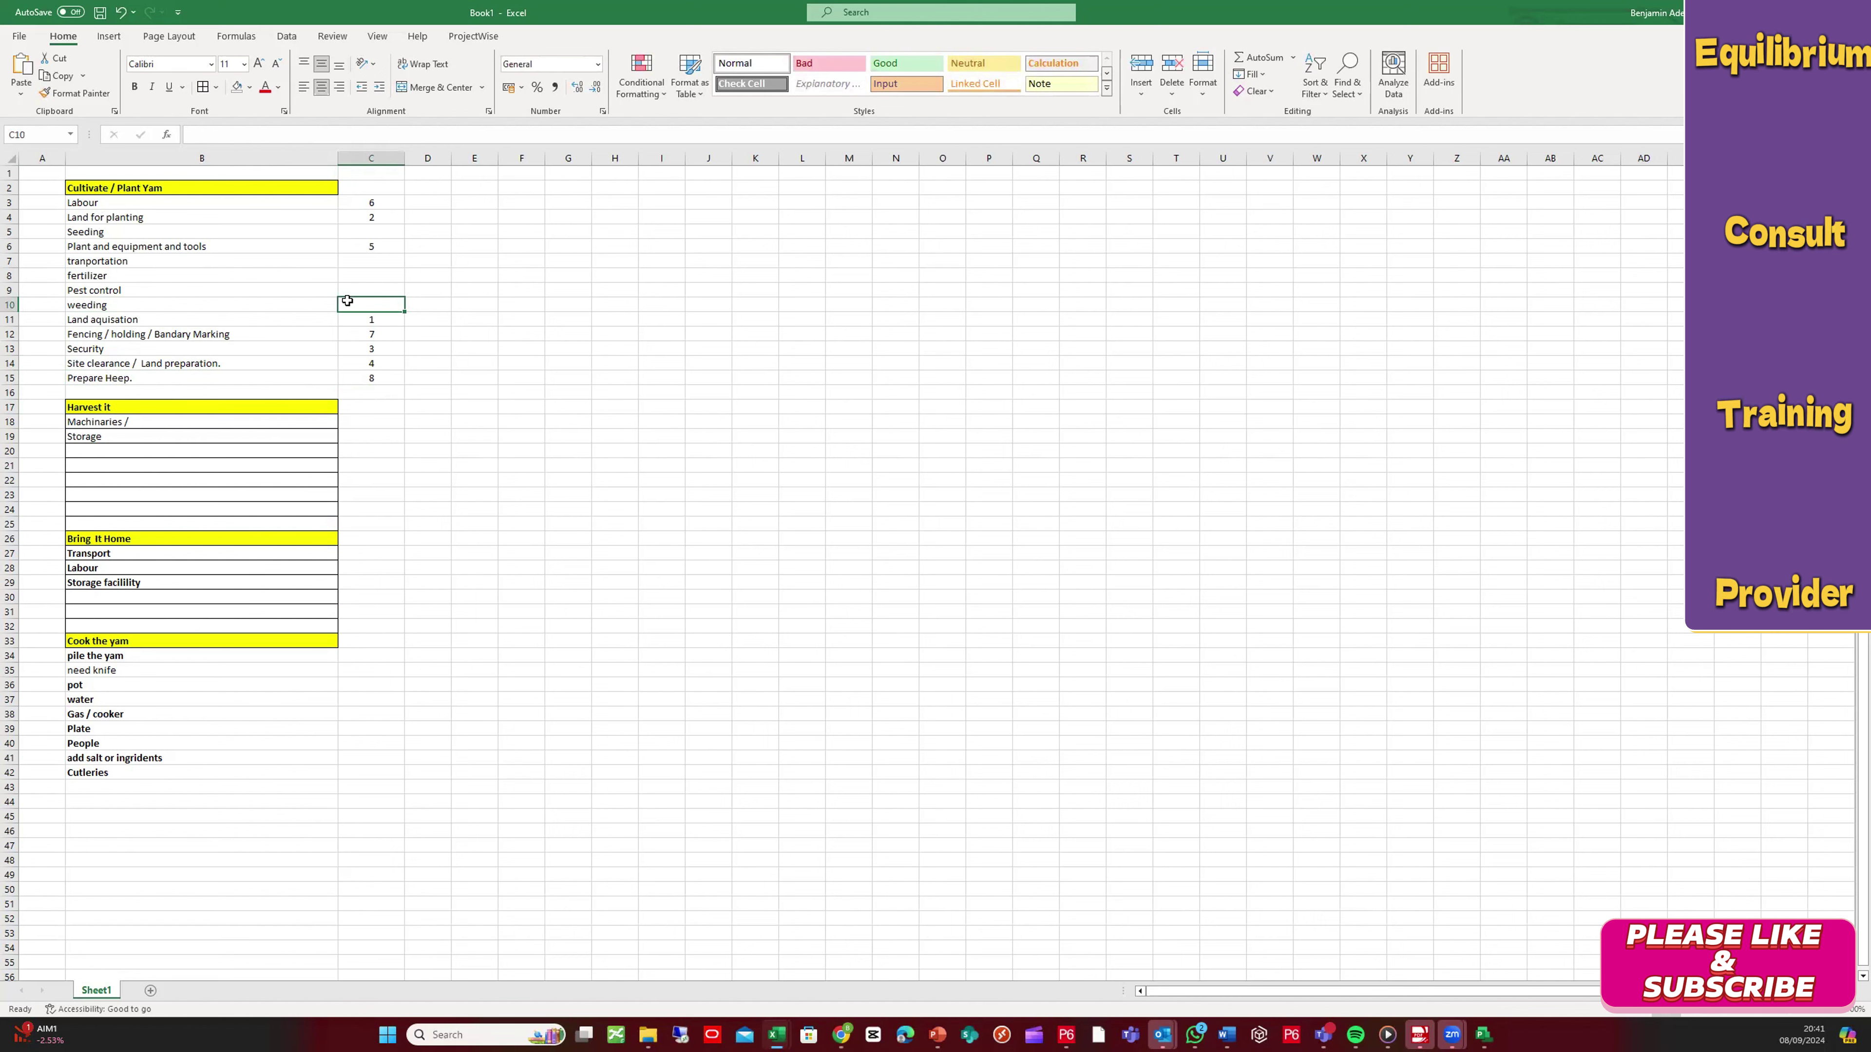
click(113, 233)
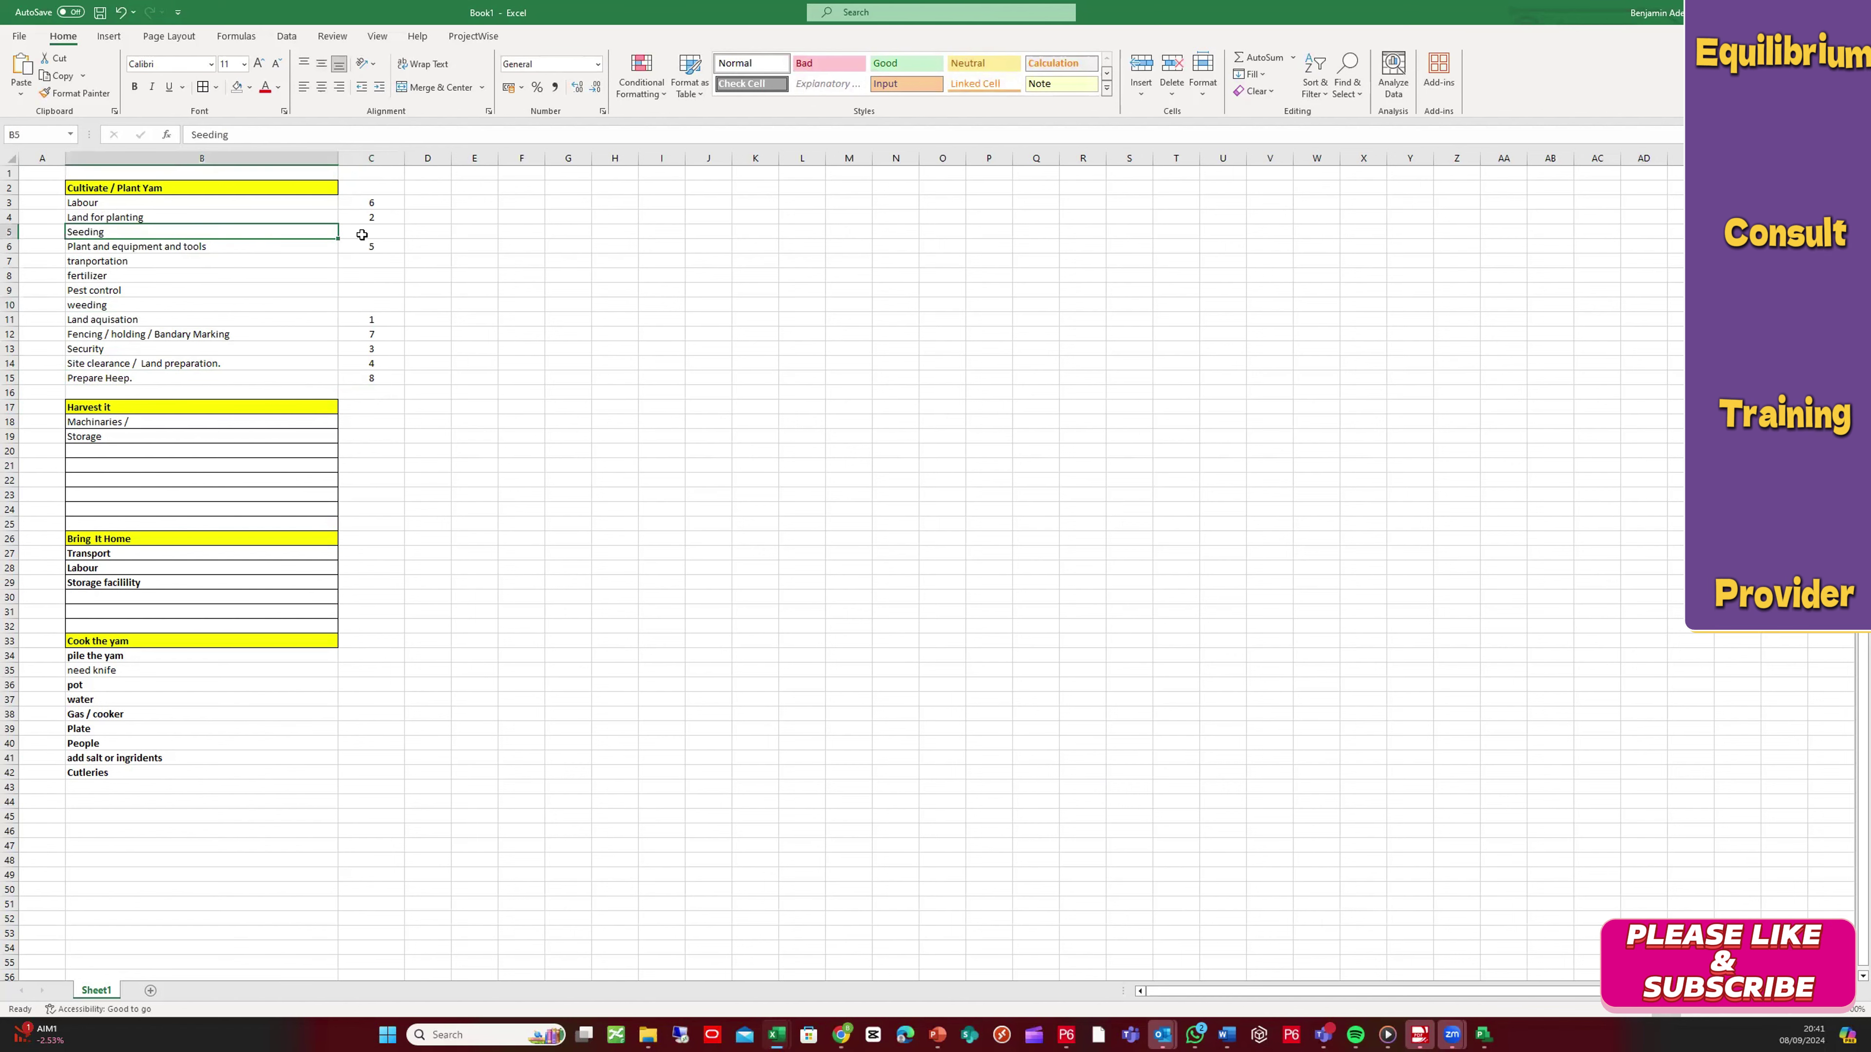
click(362, 234)
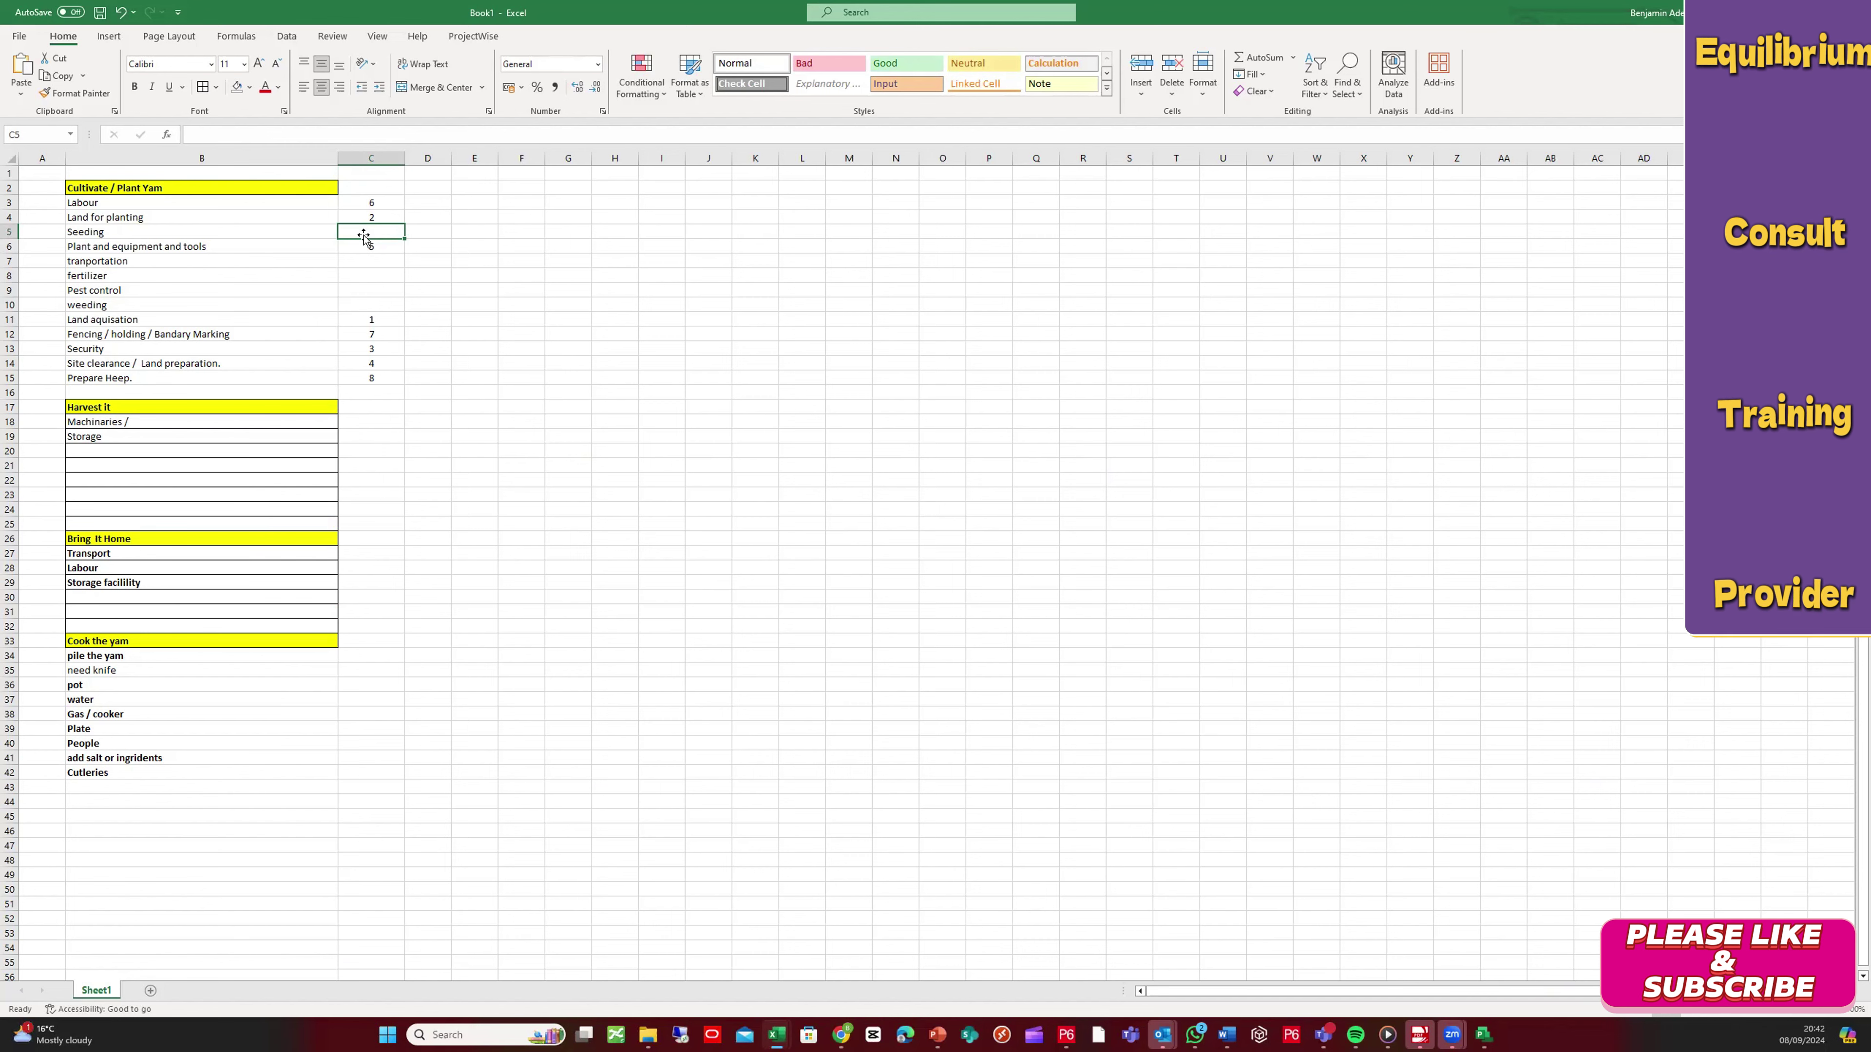
text(9)
Step: Enter sequence code 1a in C7, beside tranportation
click(374, 267)
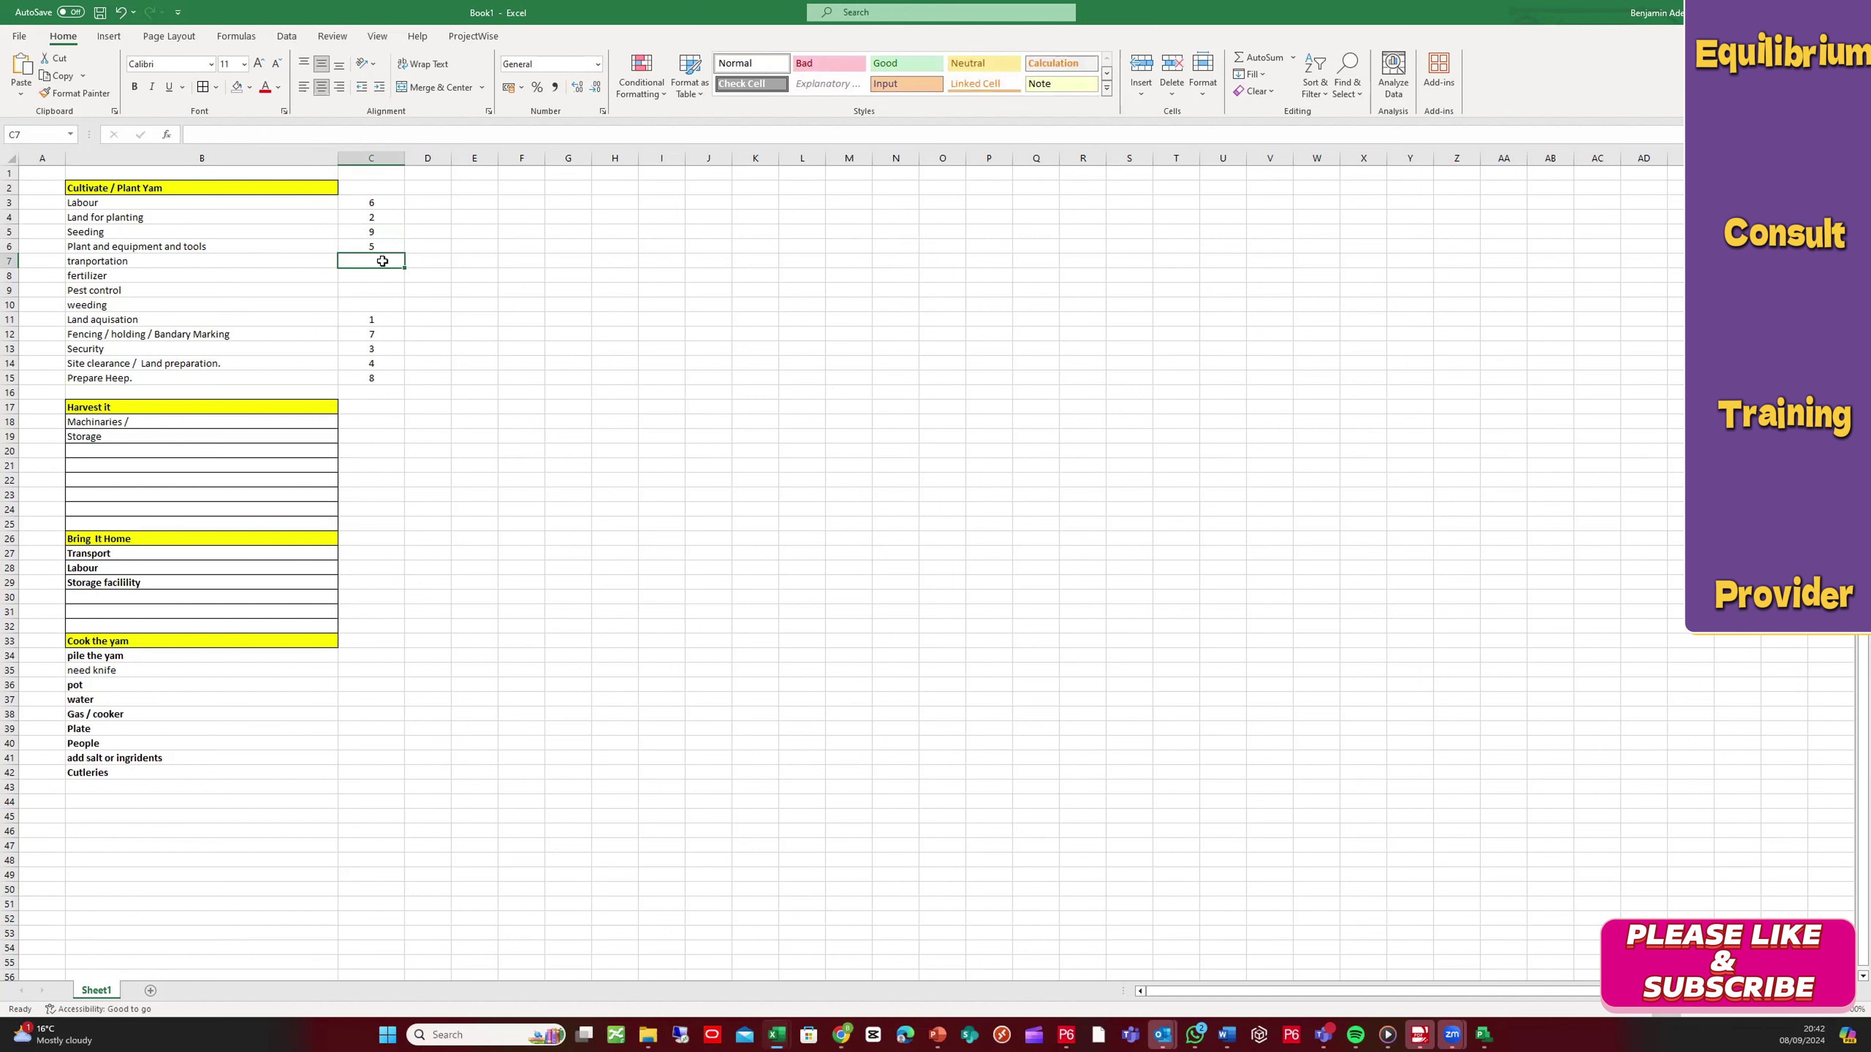
text(1a)
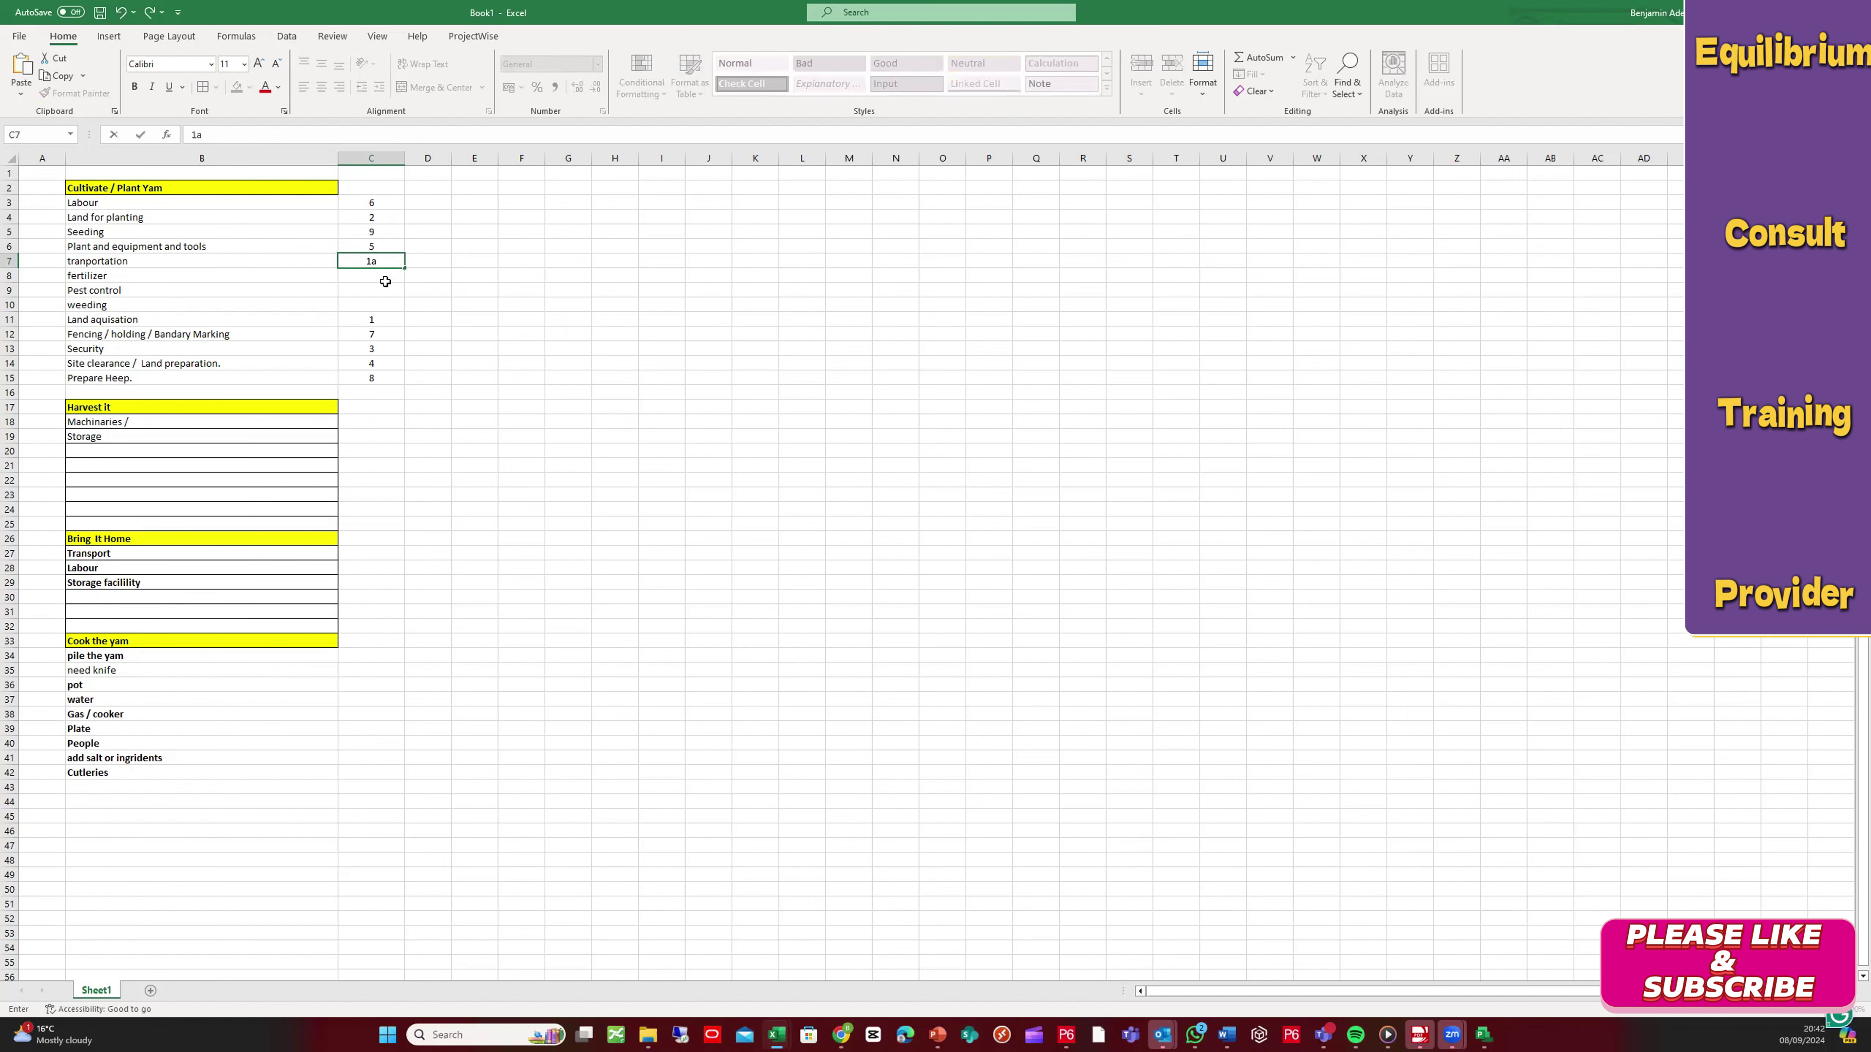
click(381, 363)
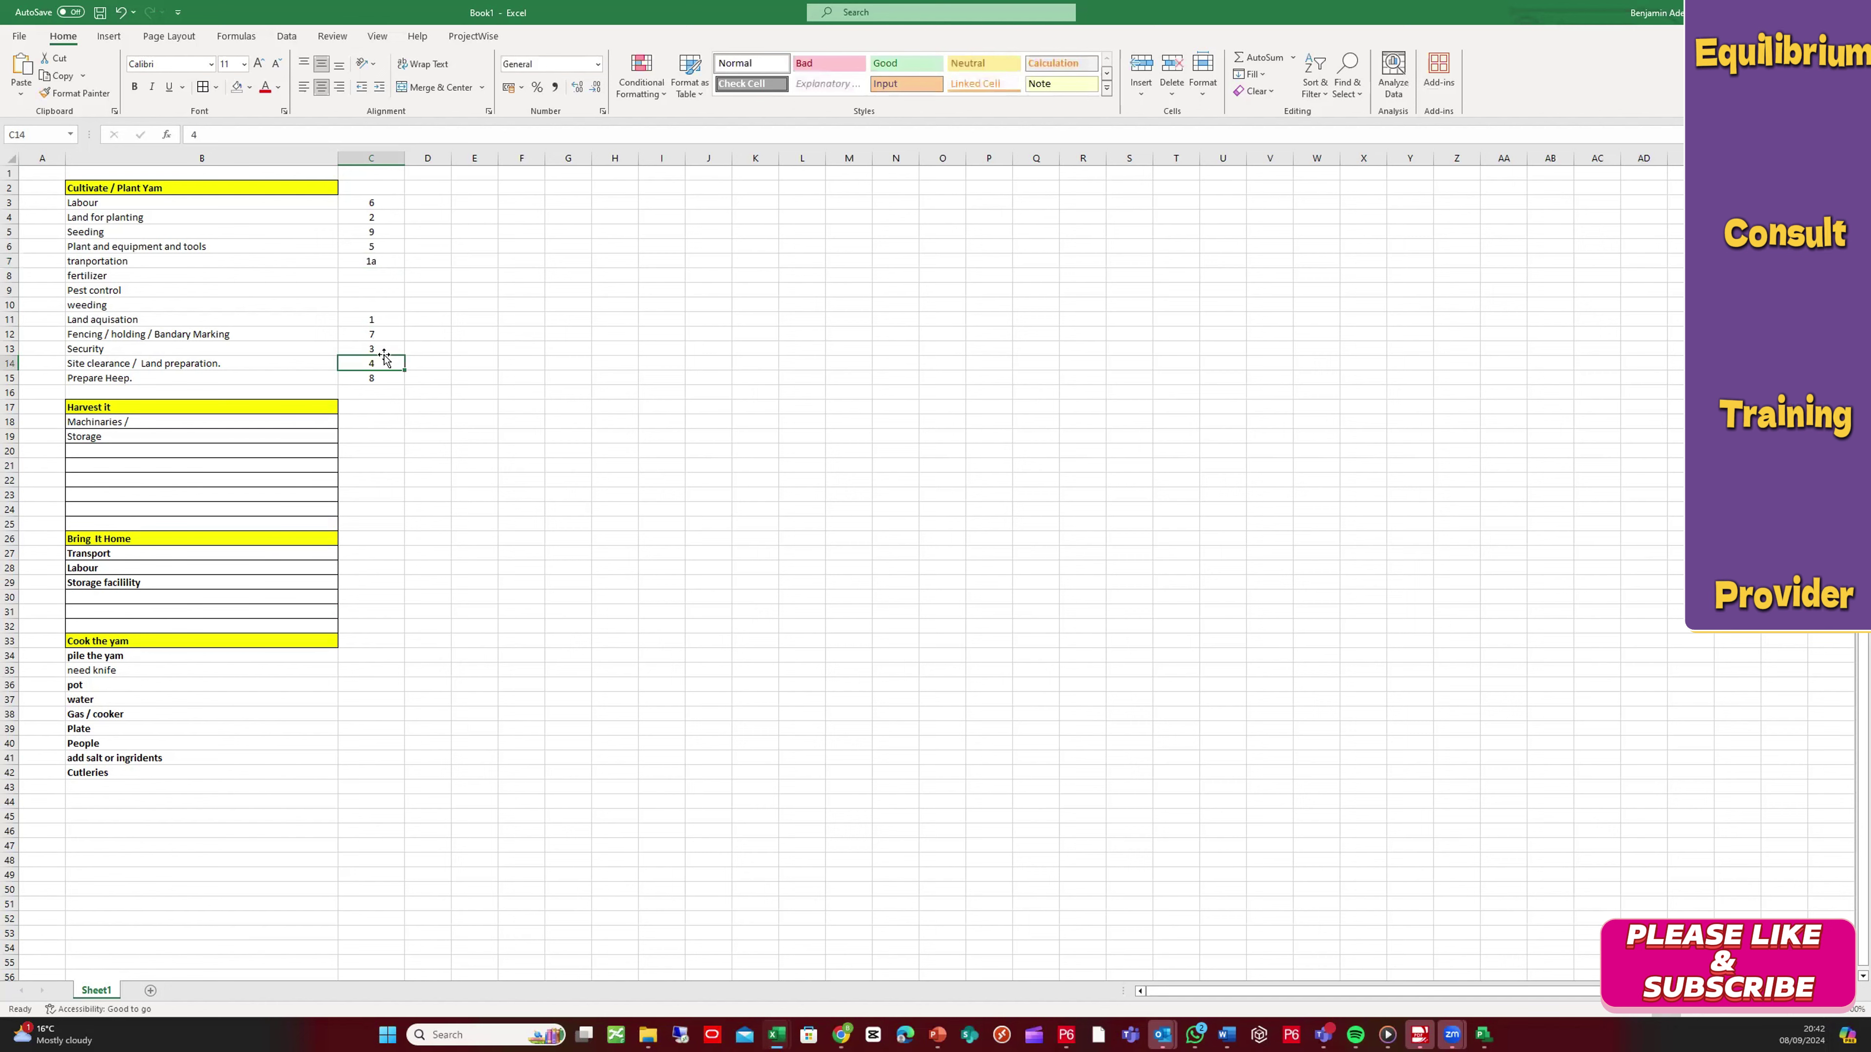
Step: Change the sequence code in C7, beside tranportation, to 4a
click(383, 263)
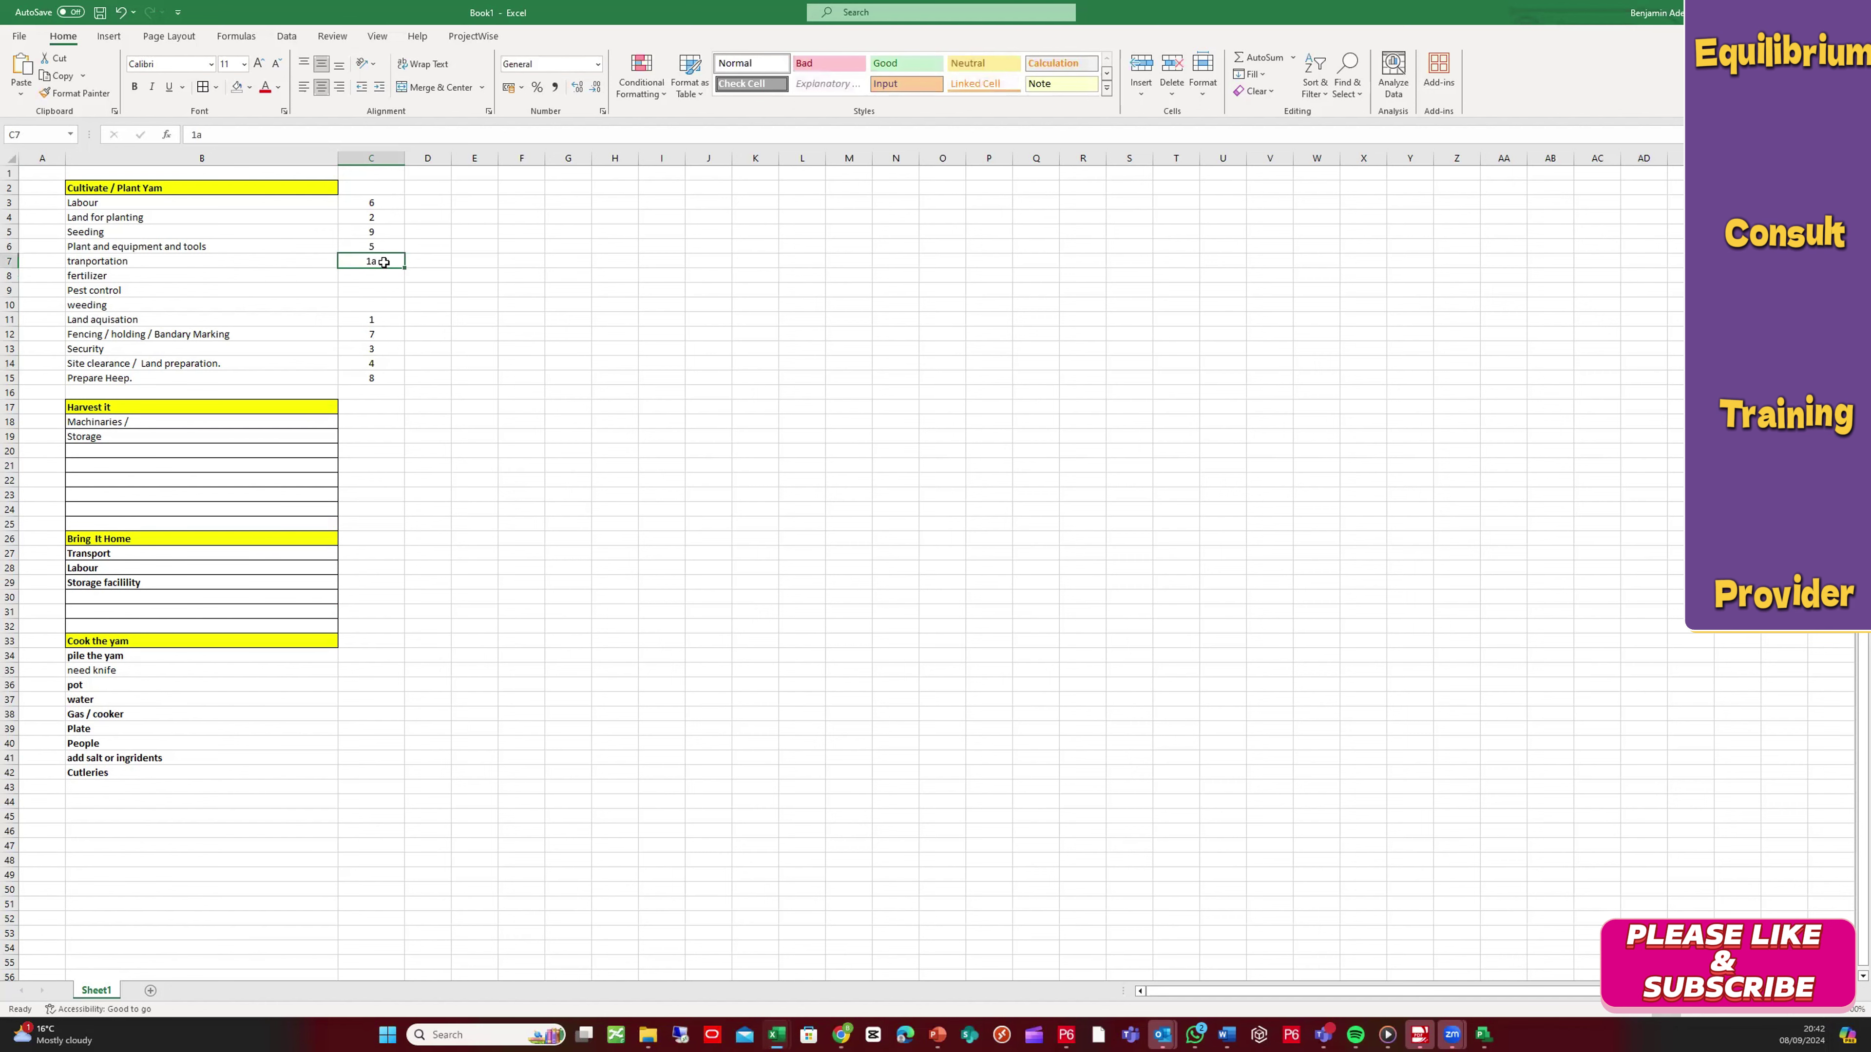
text(4a)
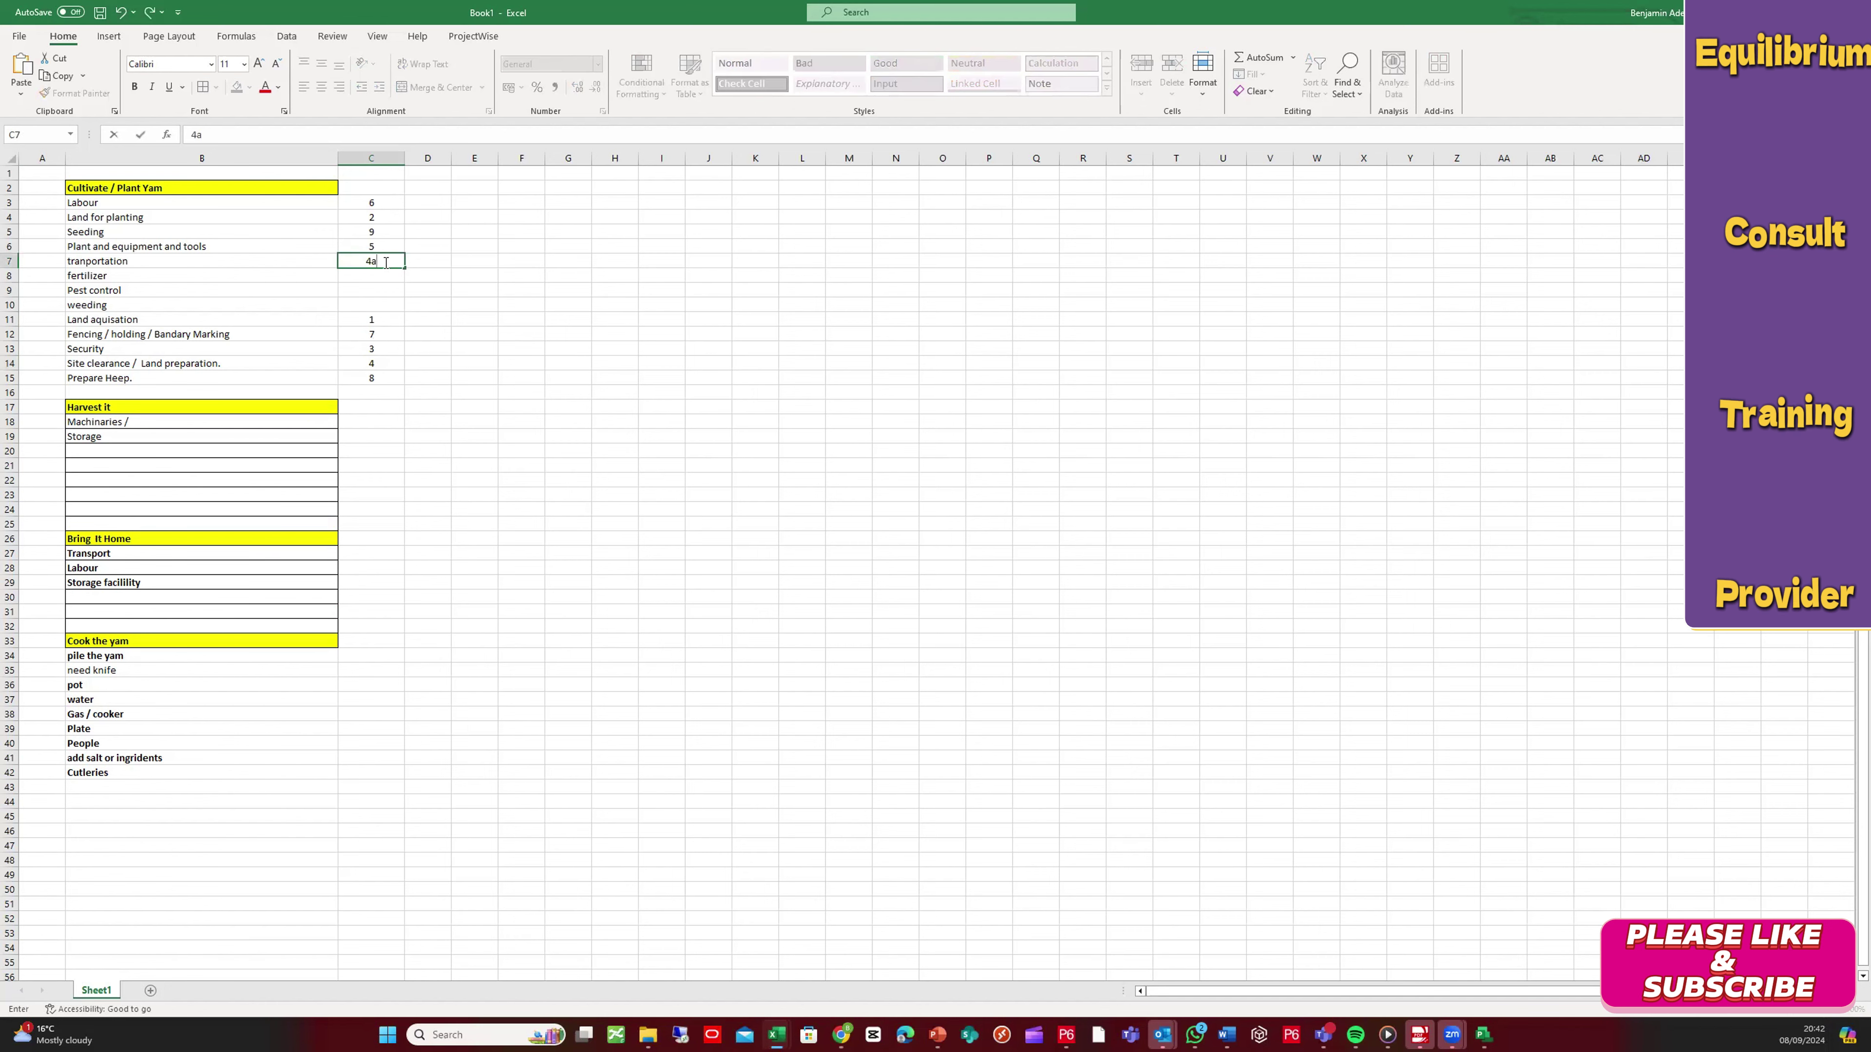
click(473, 392)
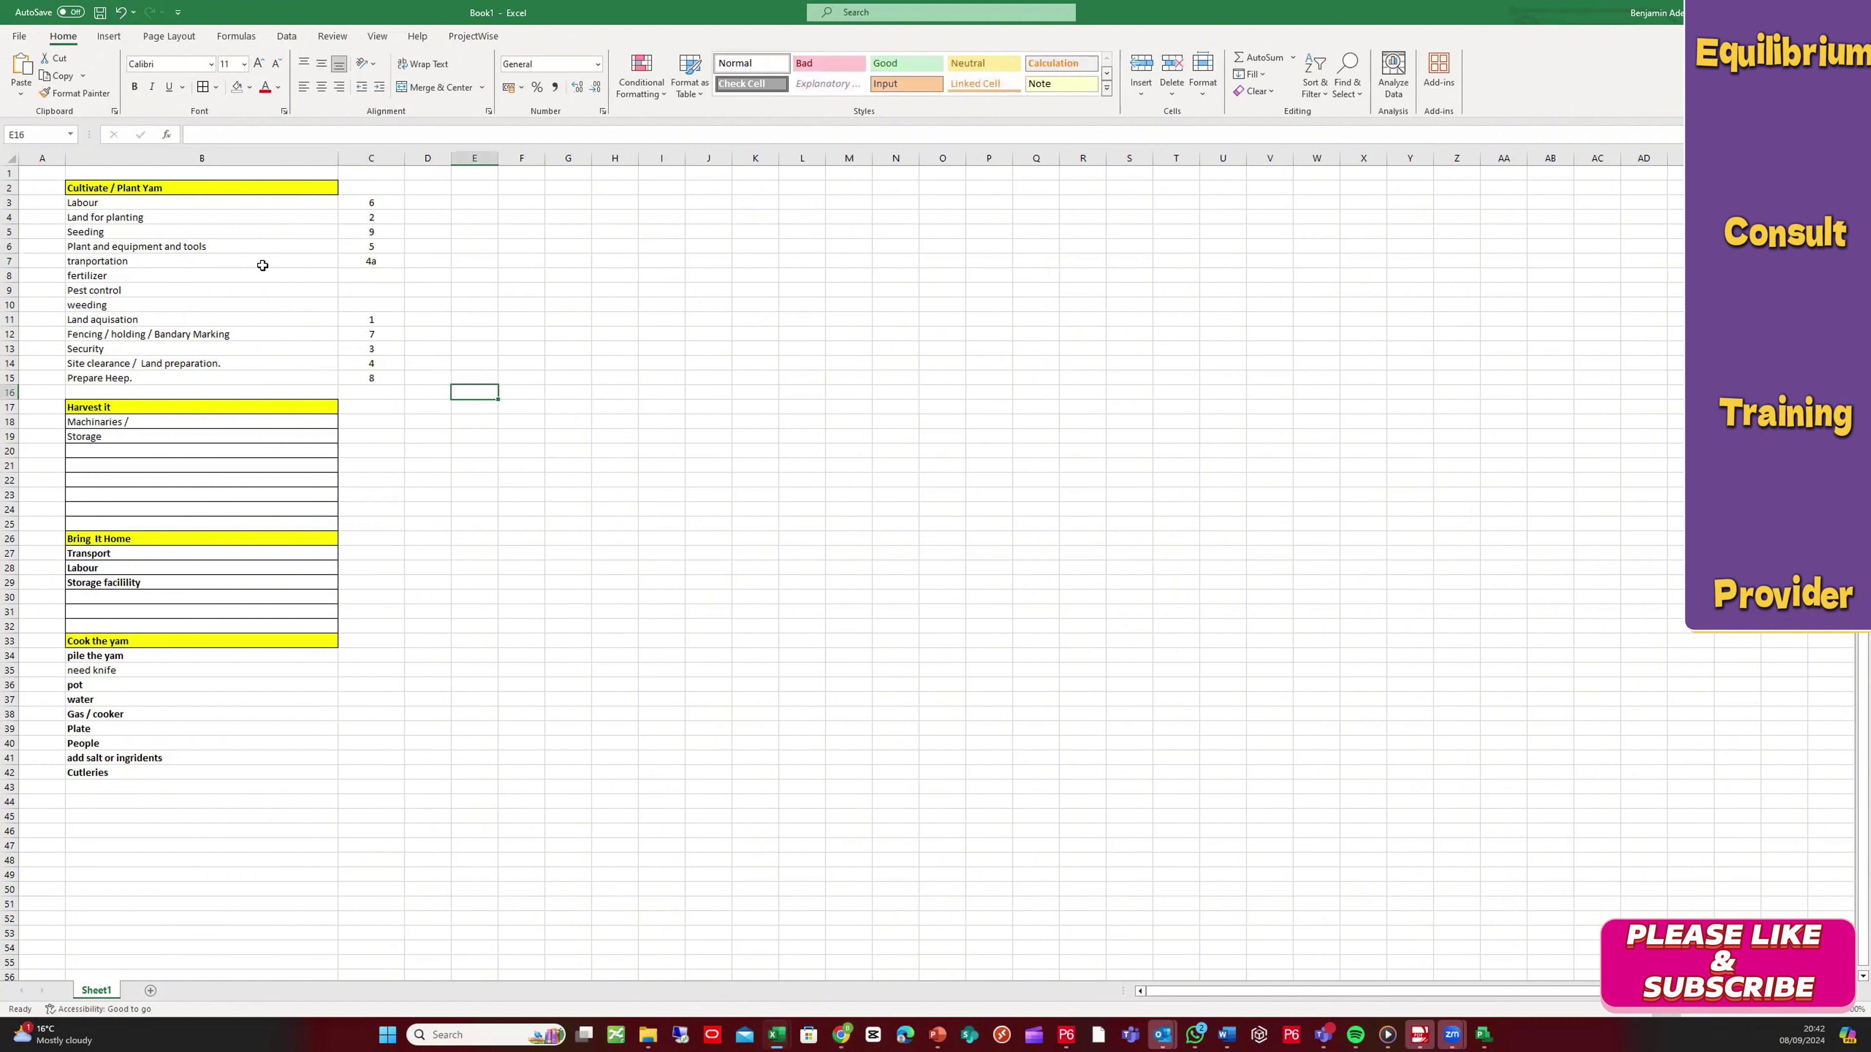
Step: Insert three blank rows above the Harvest it heading, directly below Prepare Heep
click(200, 277)
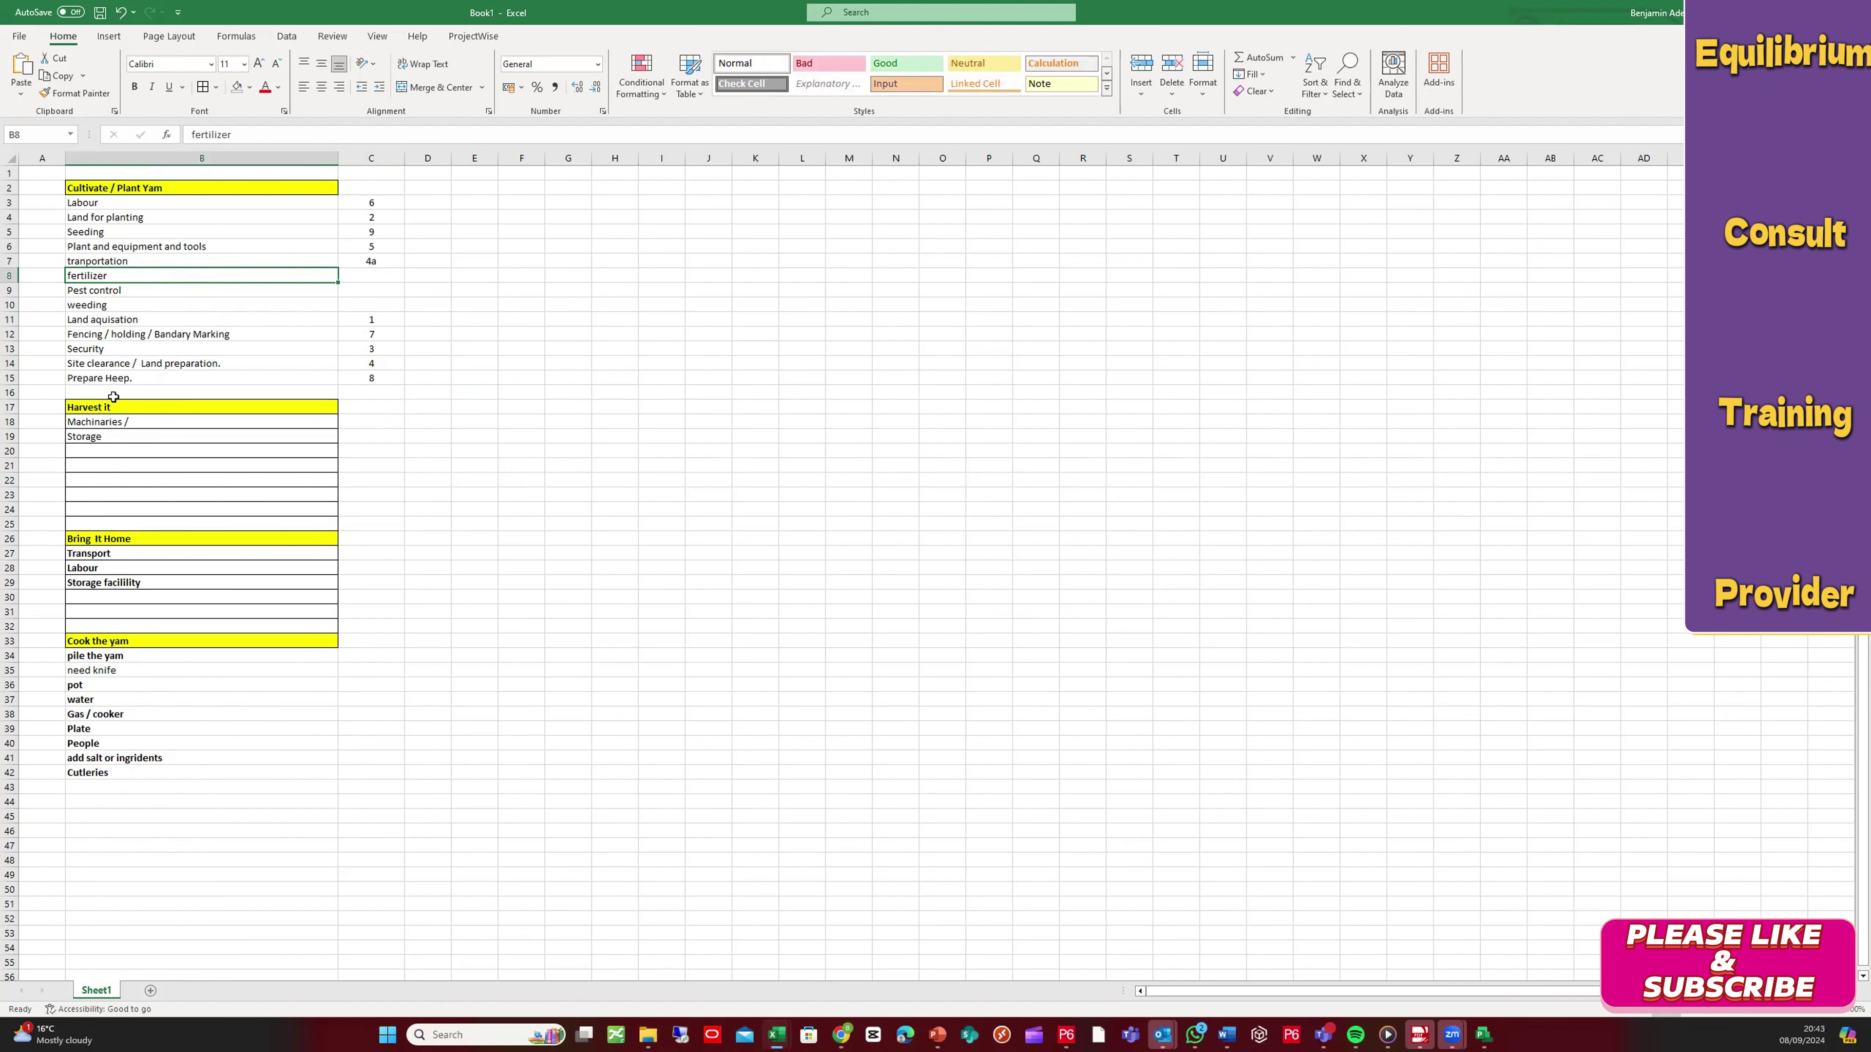
click(10, 393)
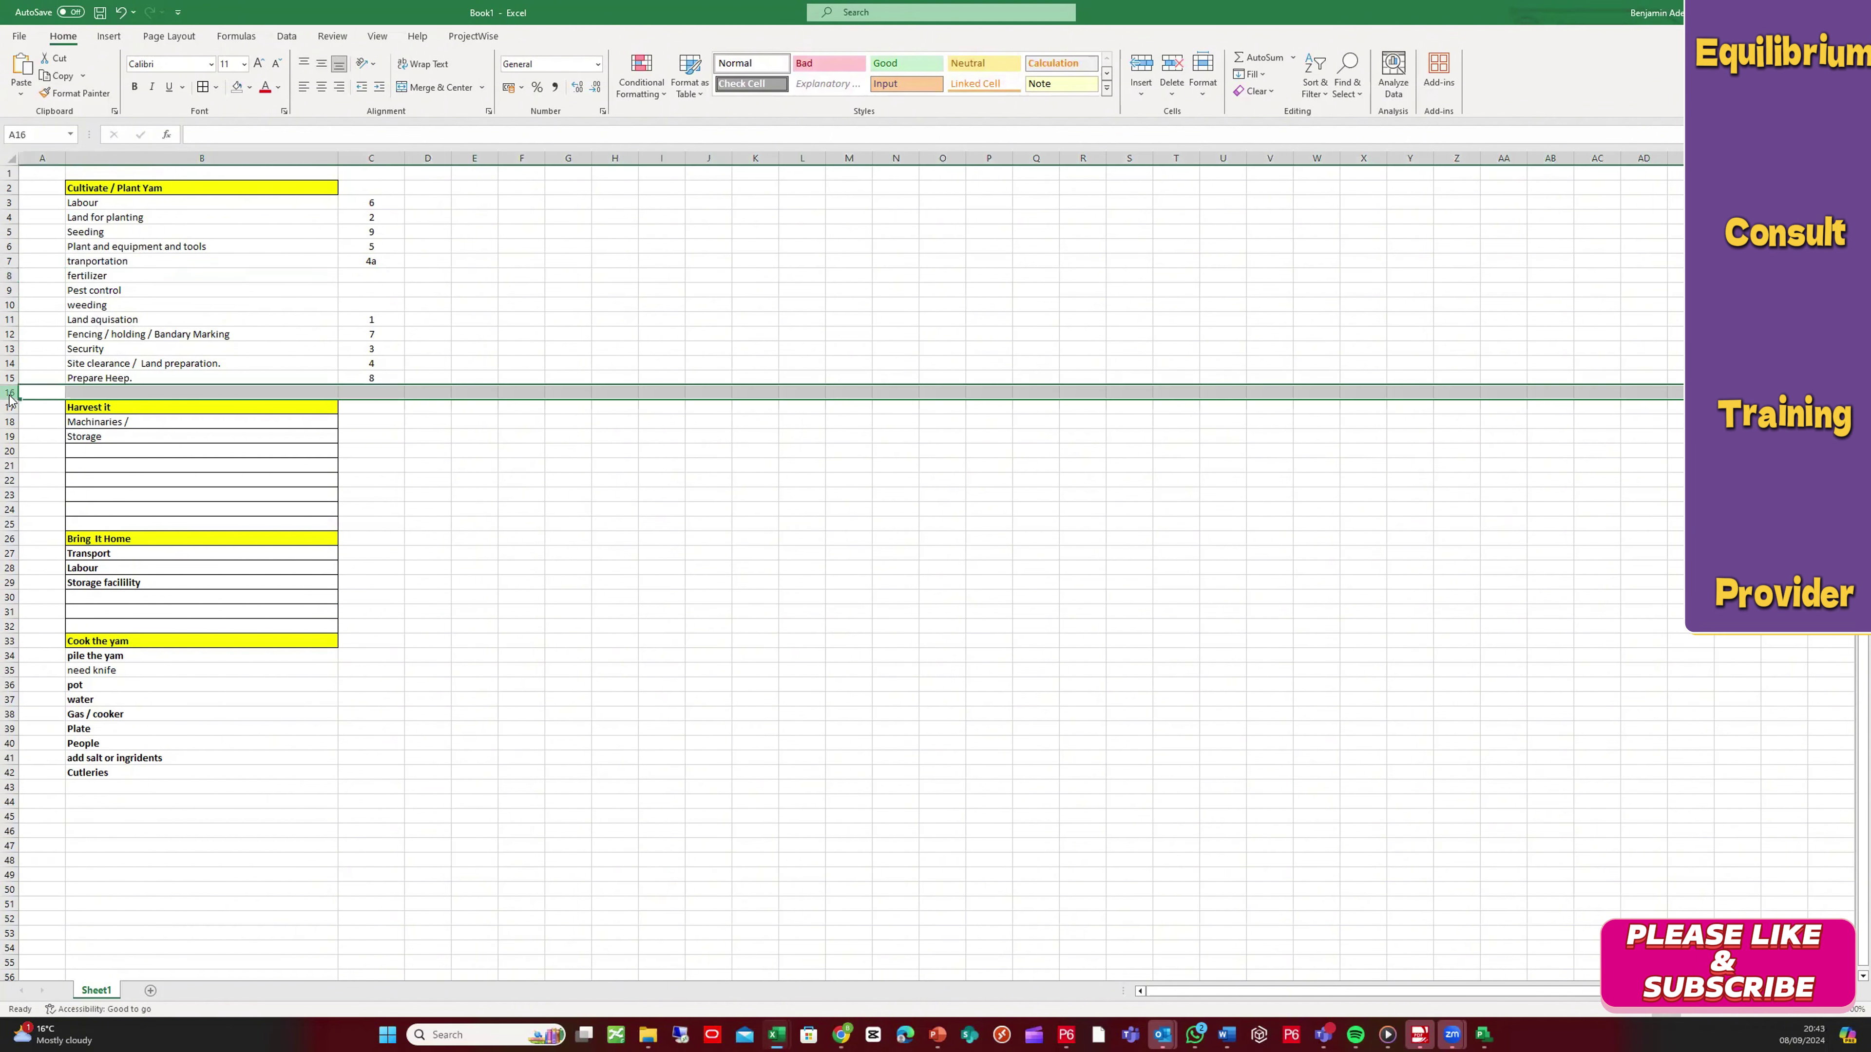
right_click(10, 393)
click(49, 539)
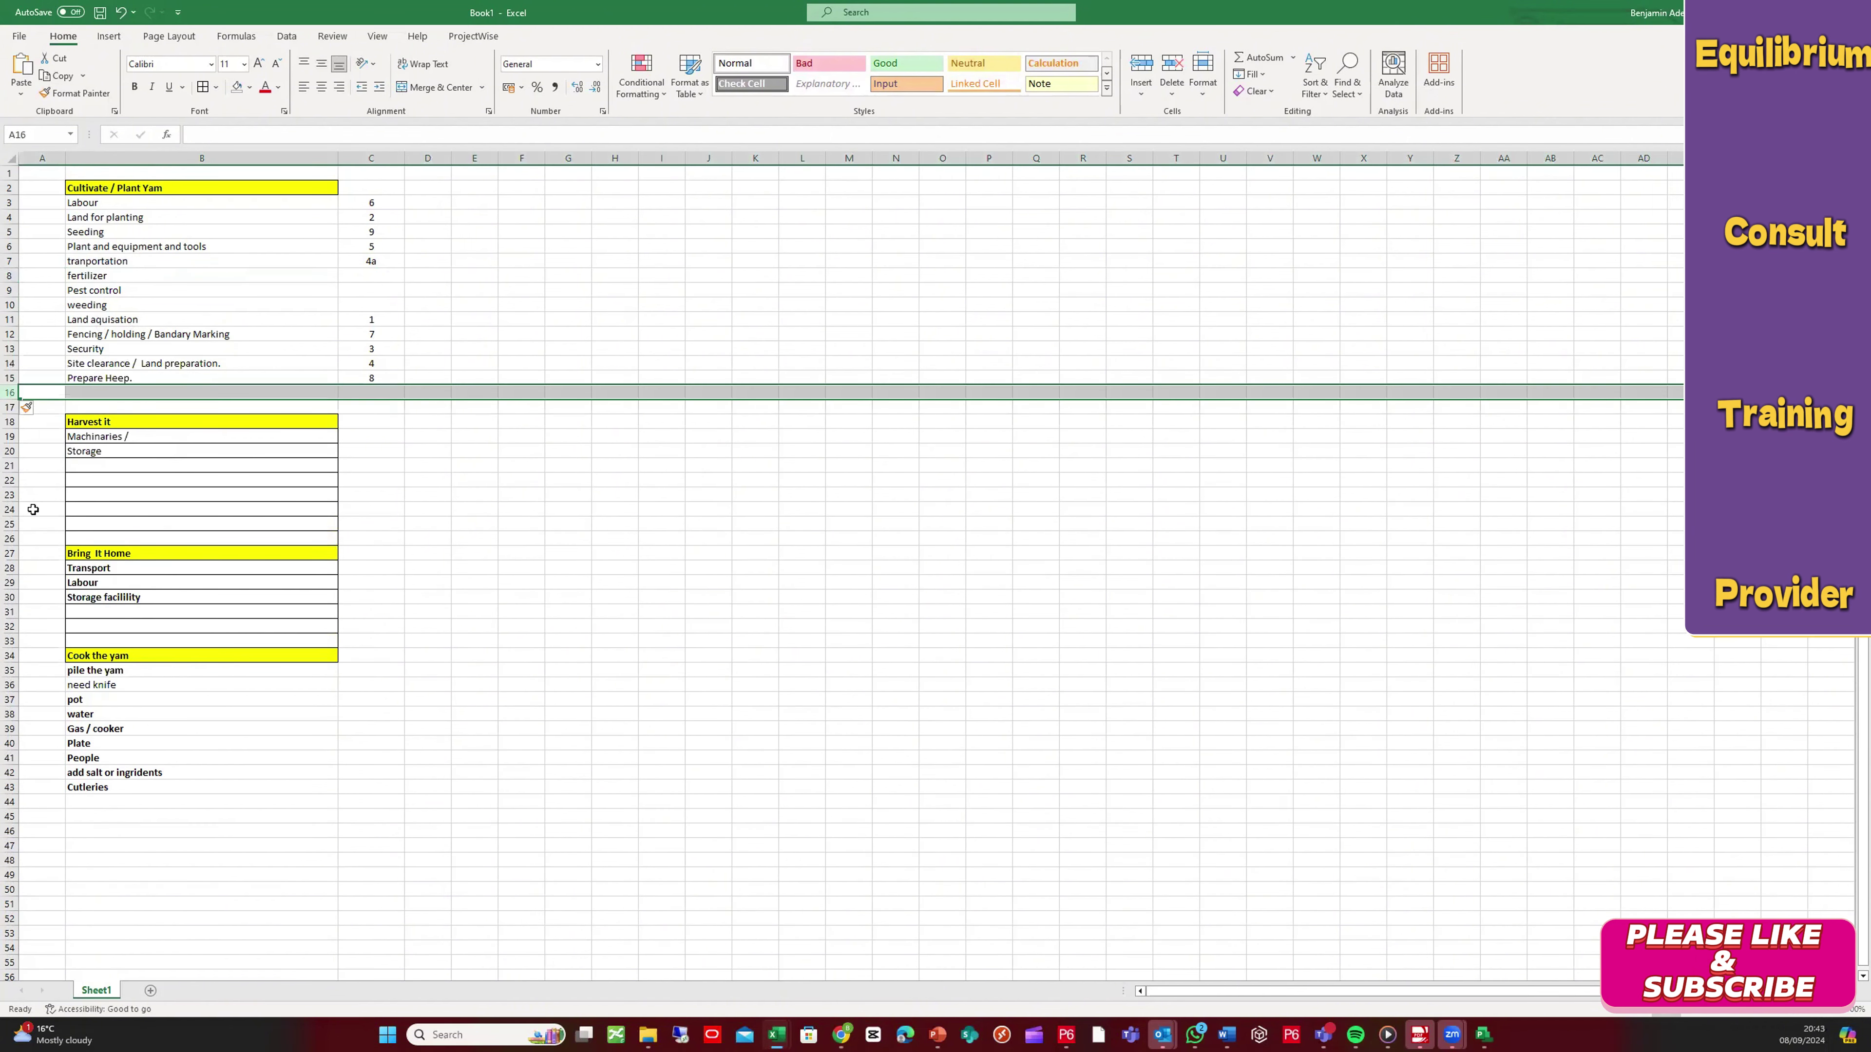
drag(10, 393, 10, 406)
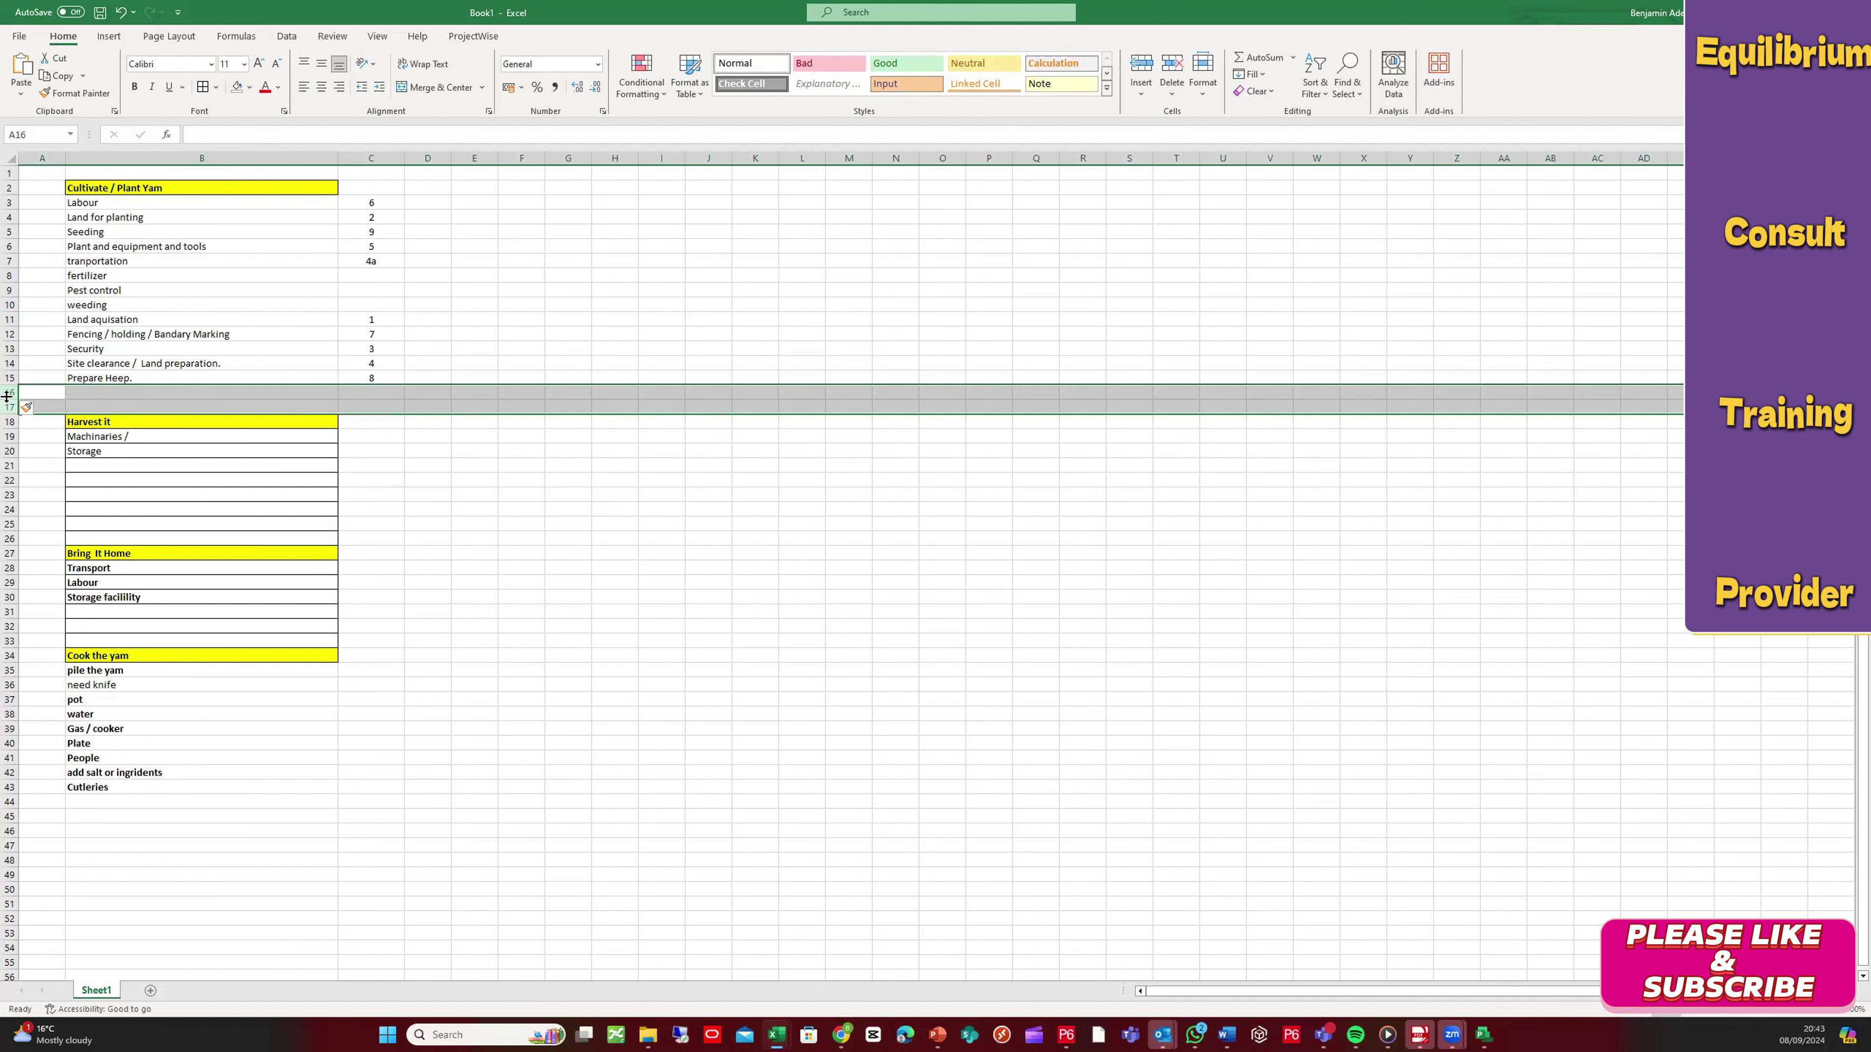
right_click(10, 402)
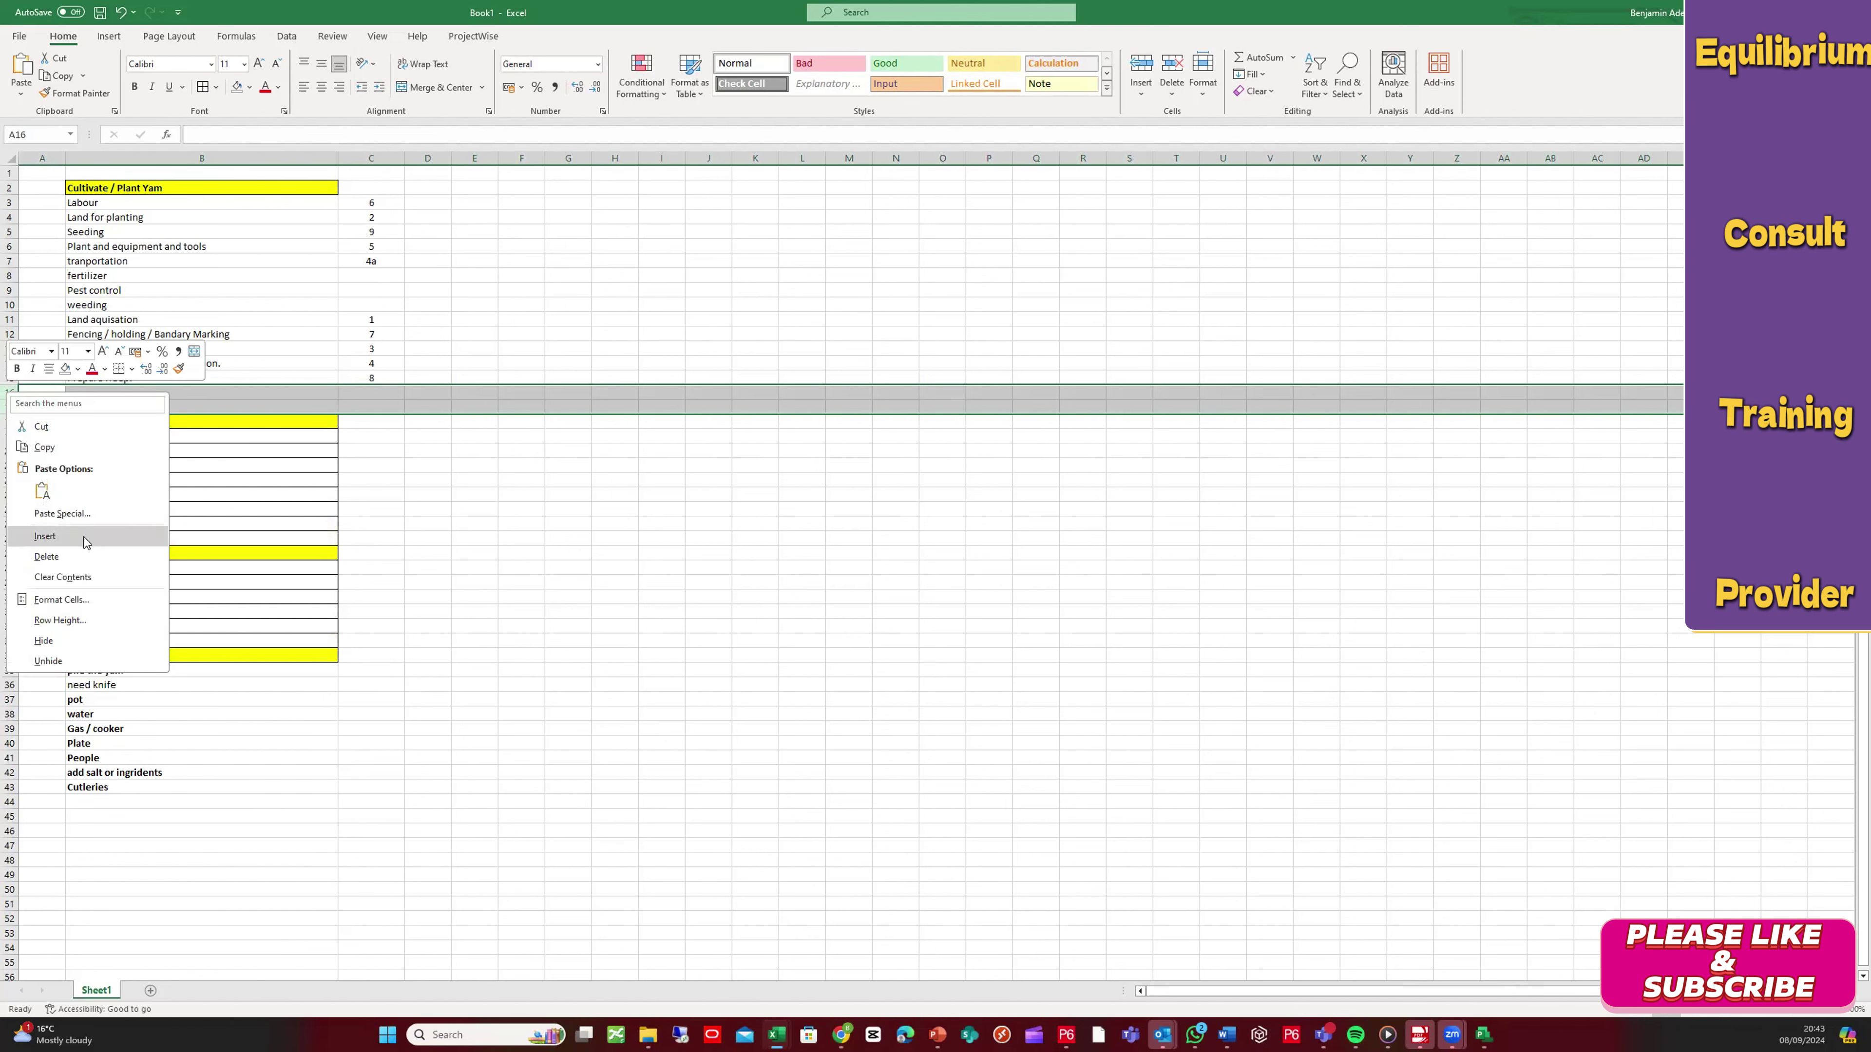
click(45, 537)
Step: Add the task watering in B16 under Prepare Heep and give it sequence number 10 in C16
click(116, 394)
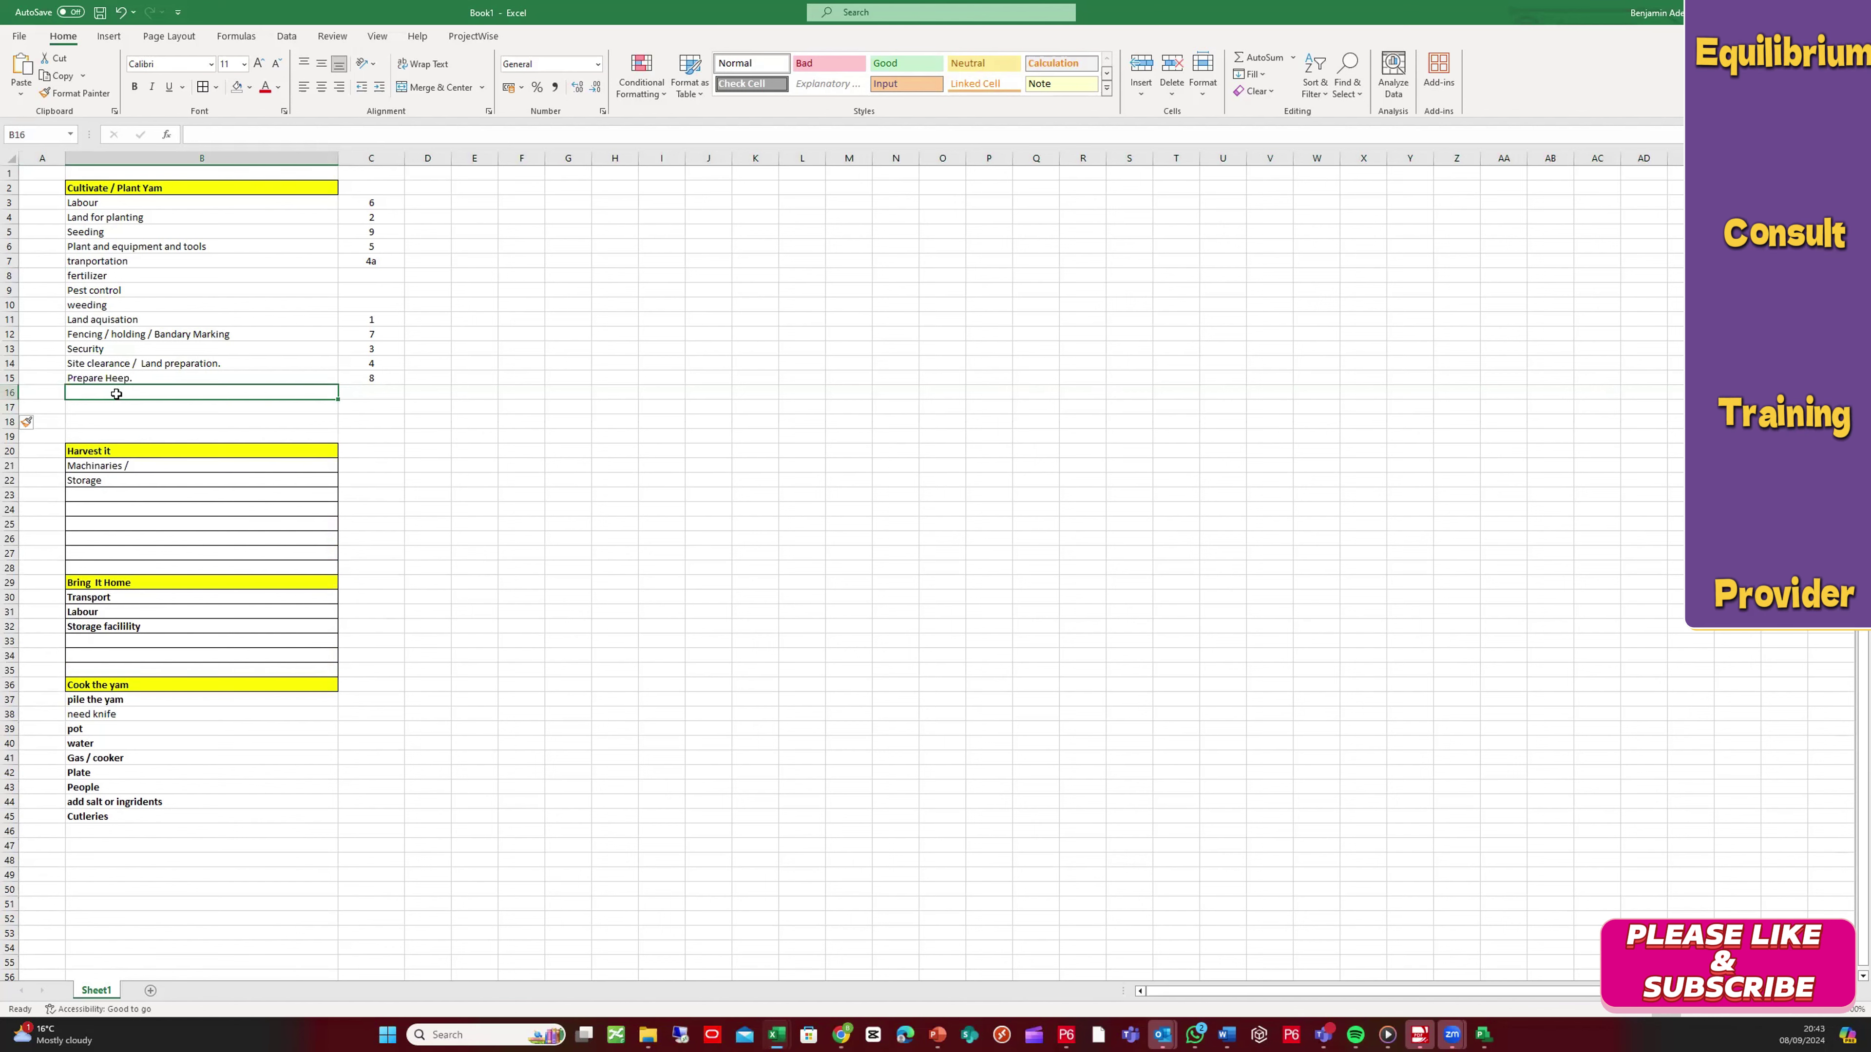
text(wa)
key(BackSpace)
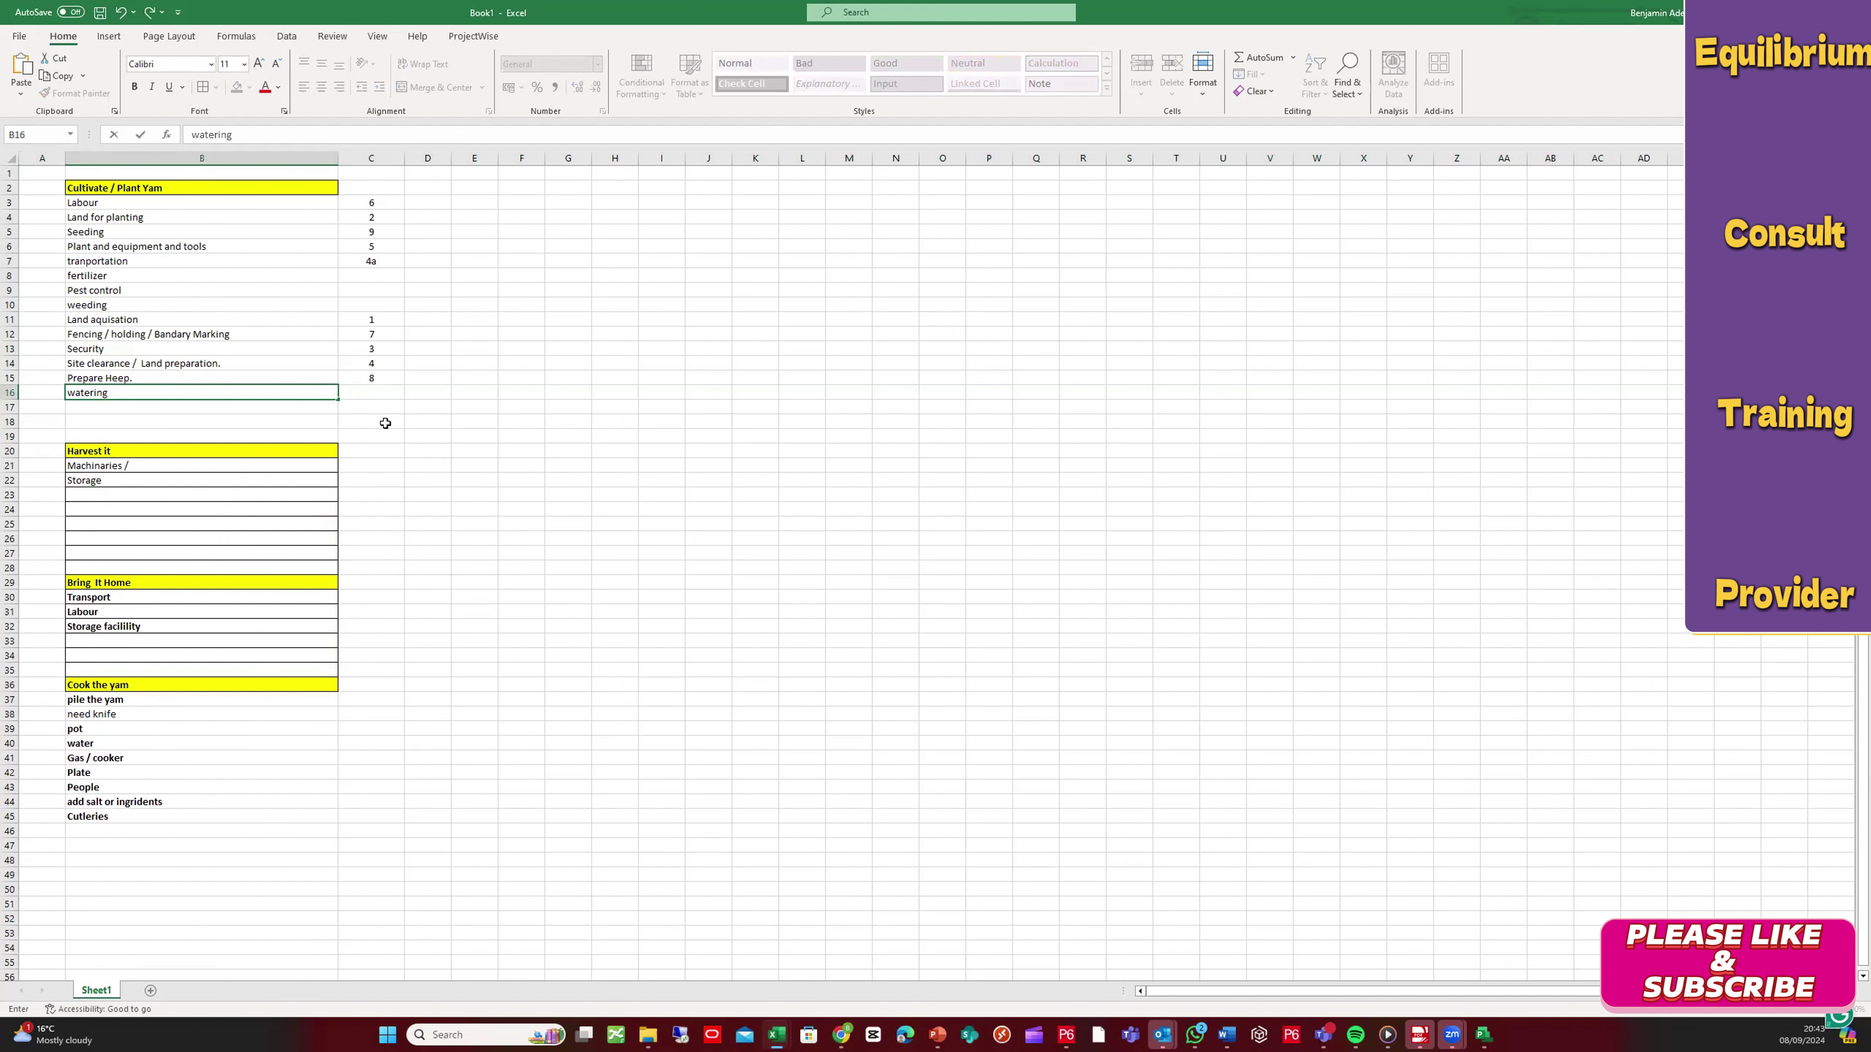
click(385, 393)
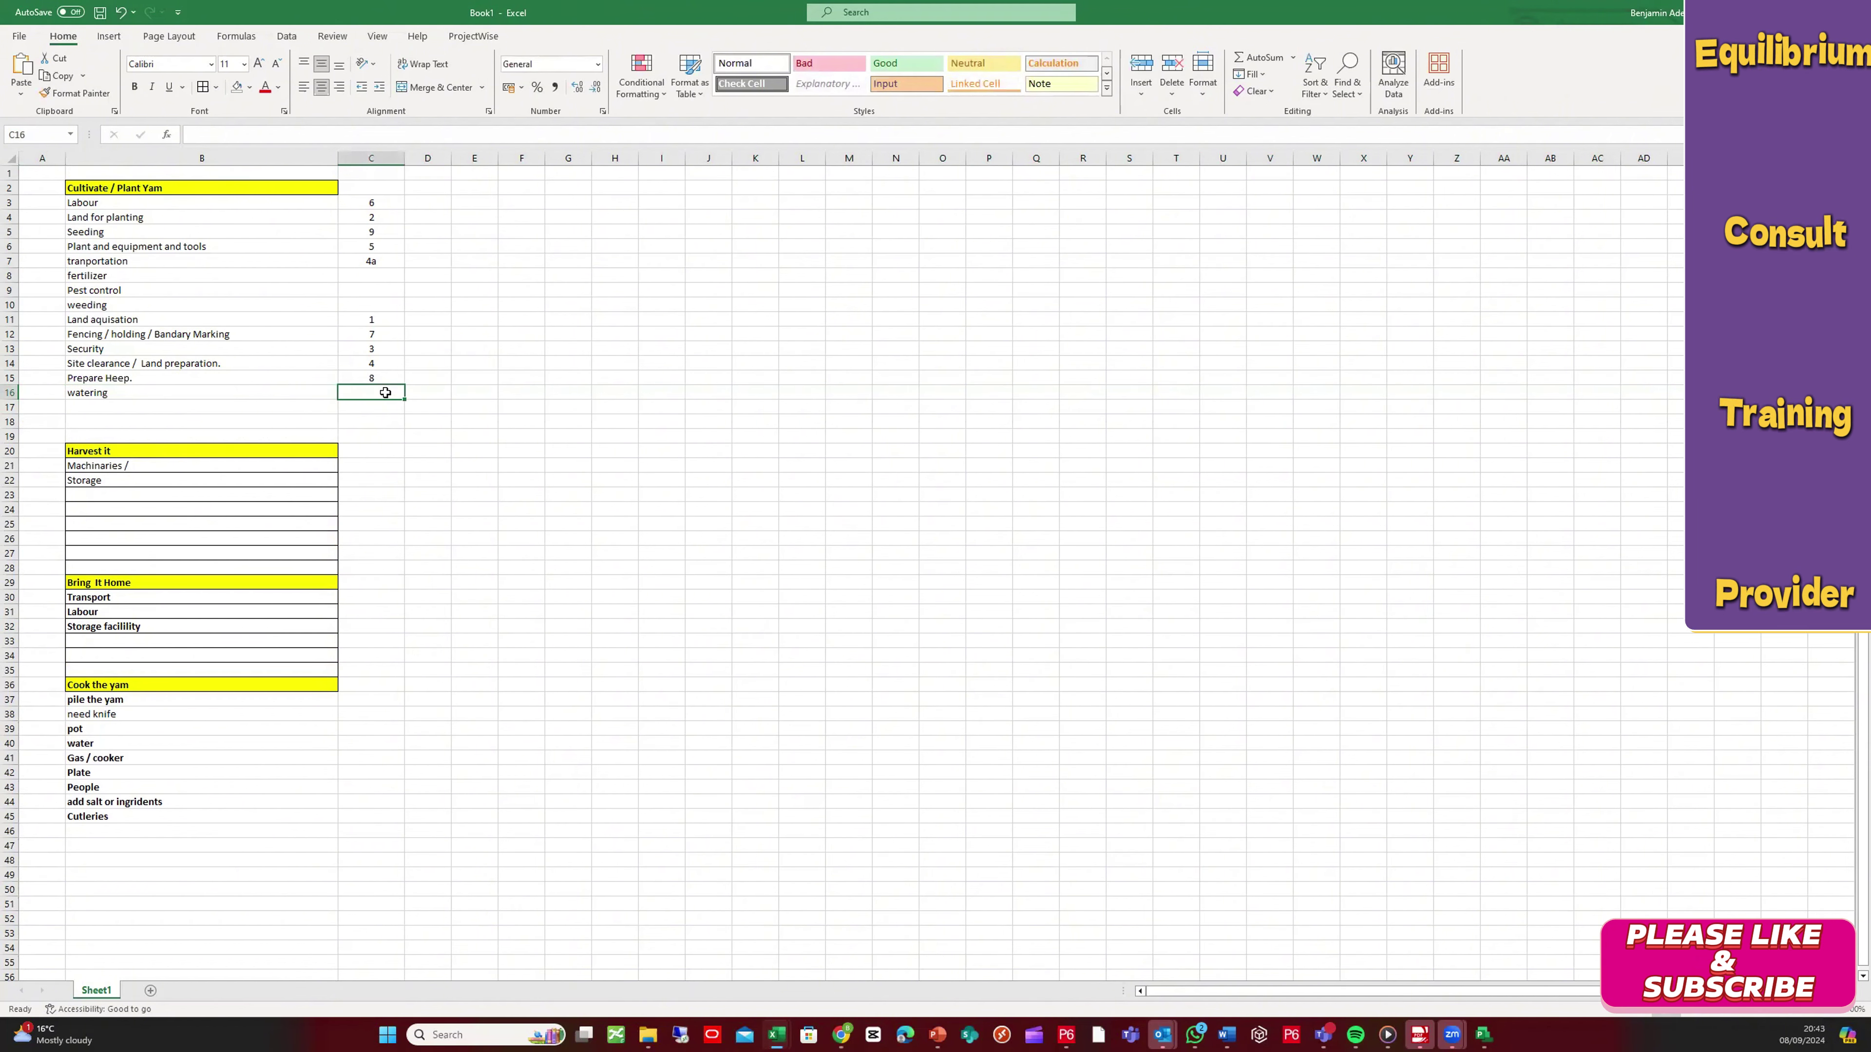
text(10)
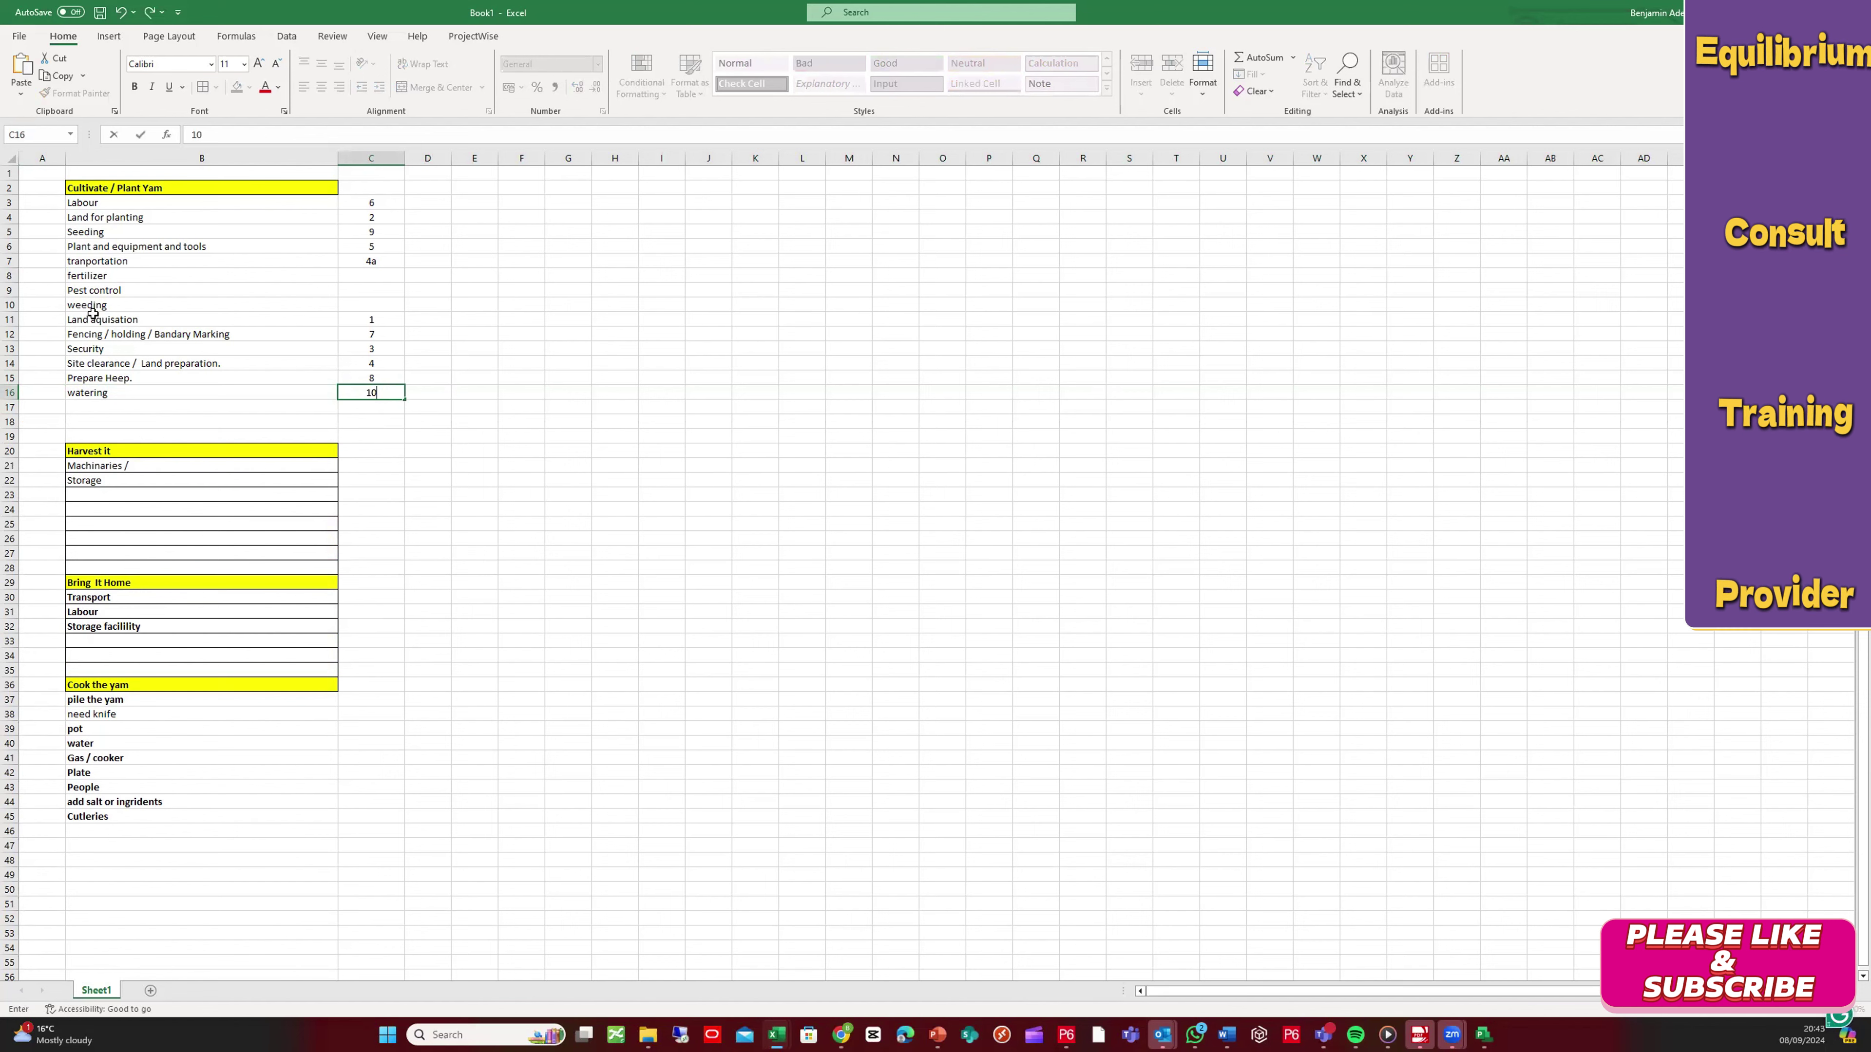
Step: Enter sequence number 11 in C8, beside fertilizer
click(129, 276)
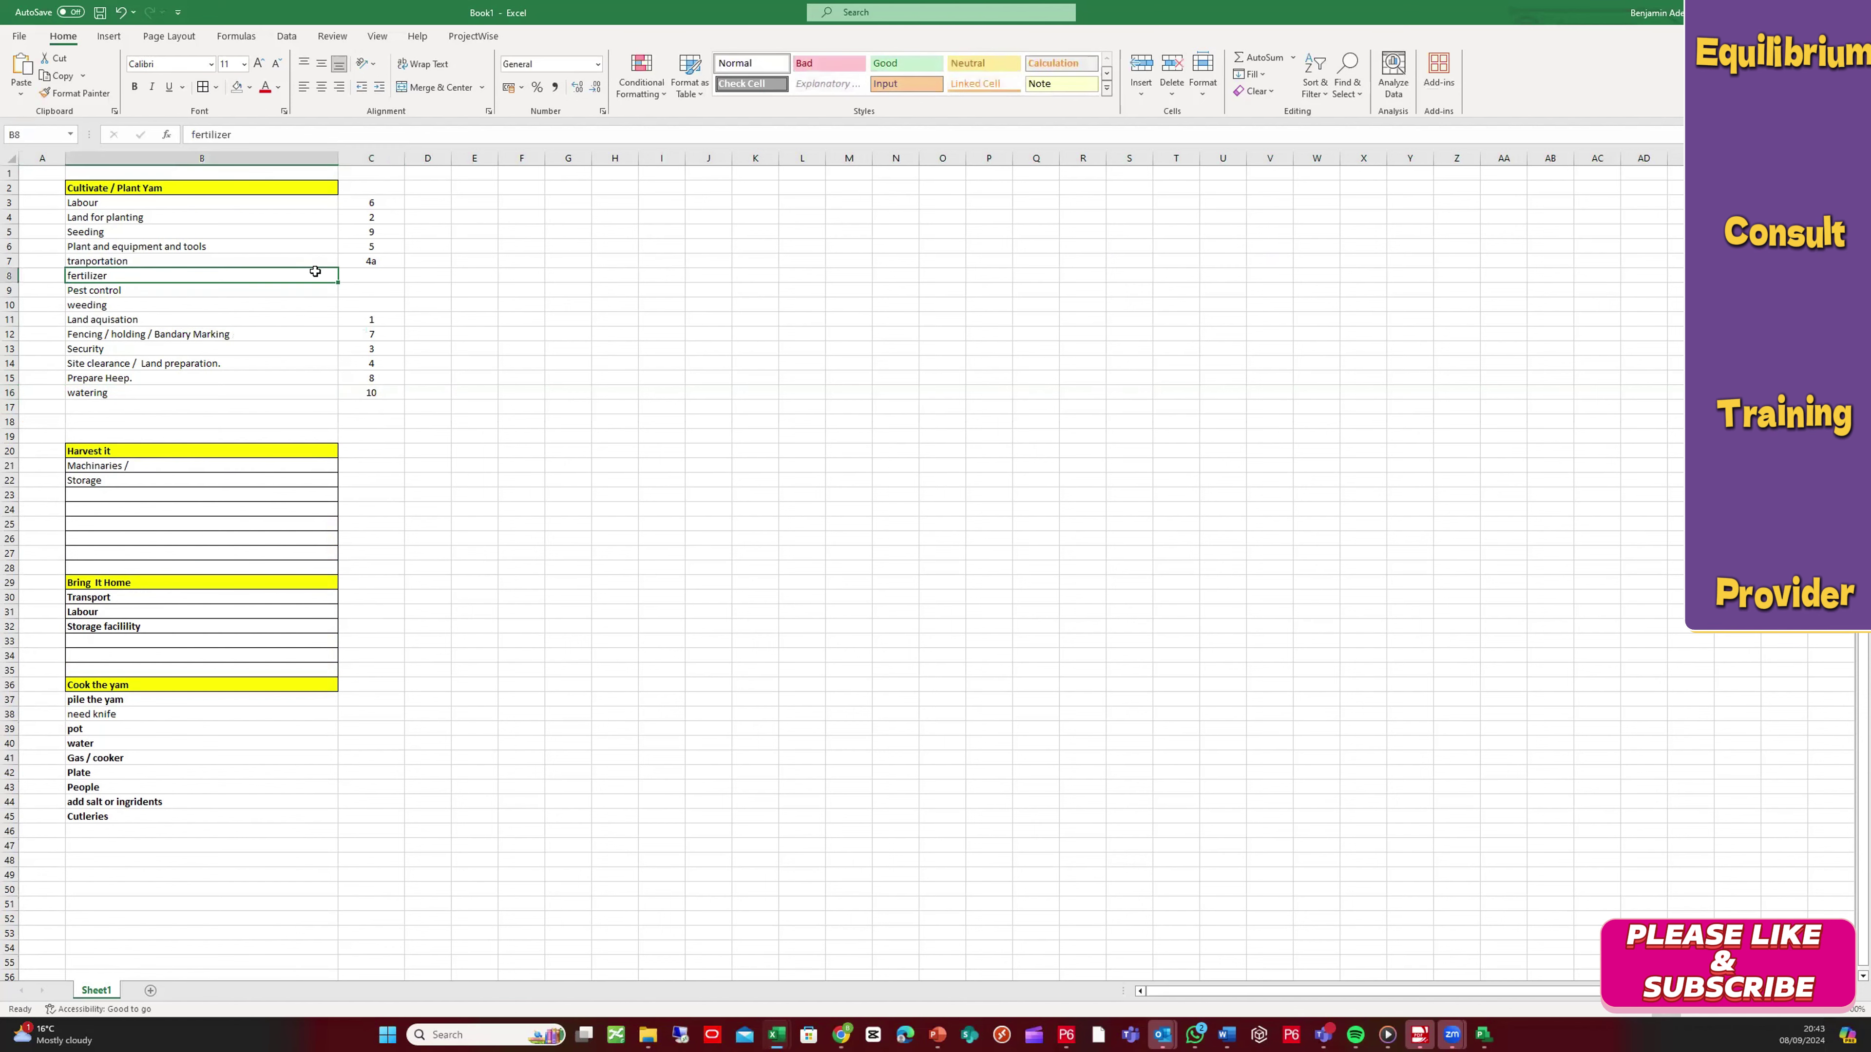
click(347, 276)
text(11)
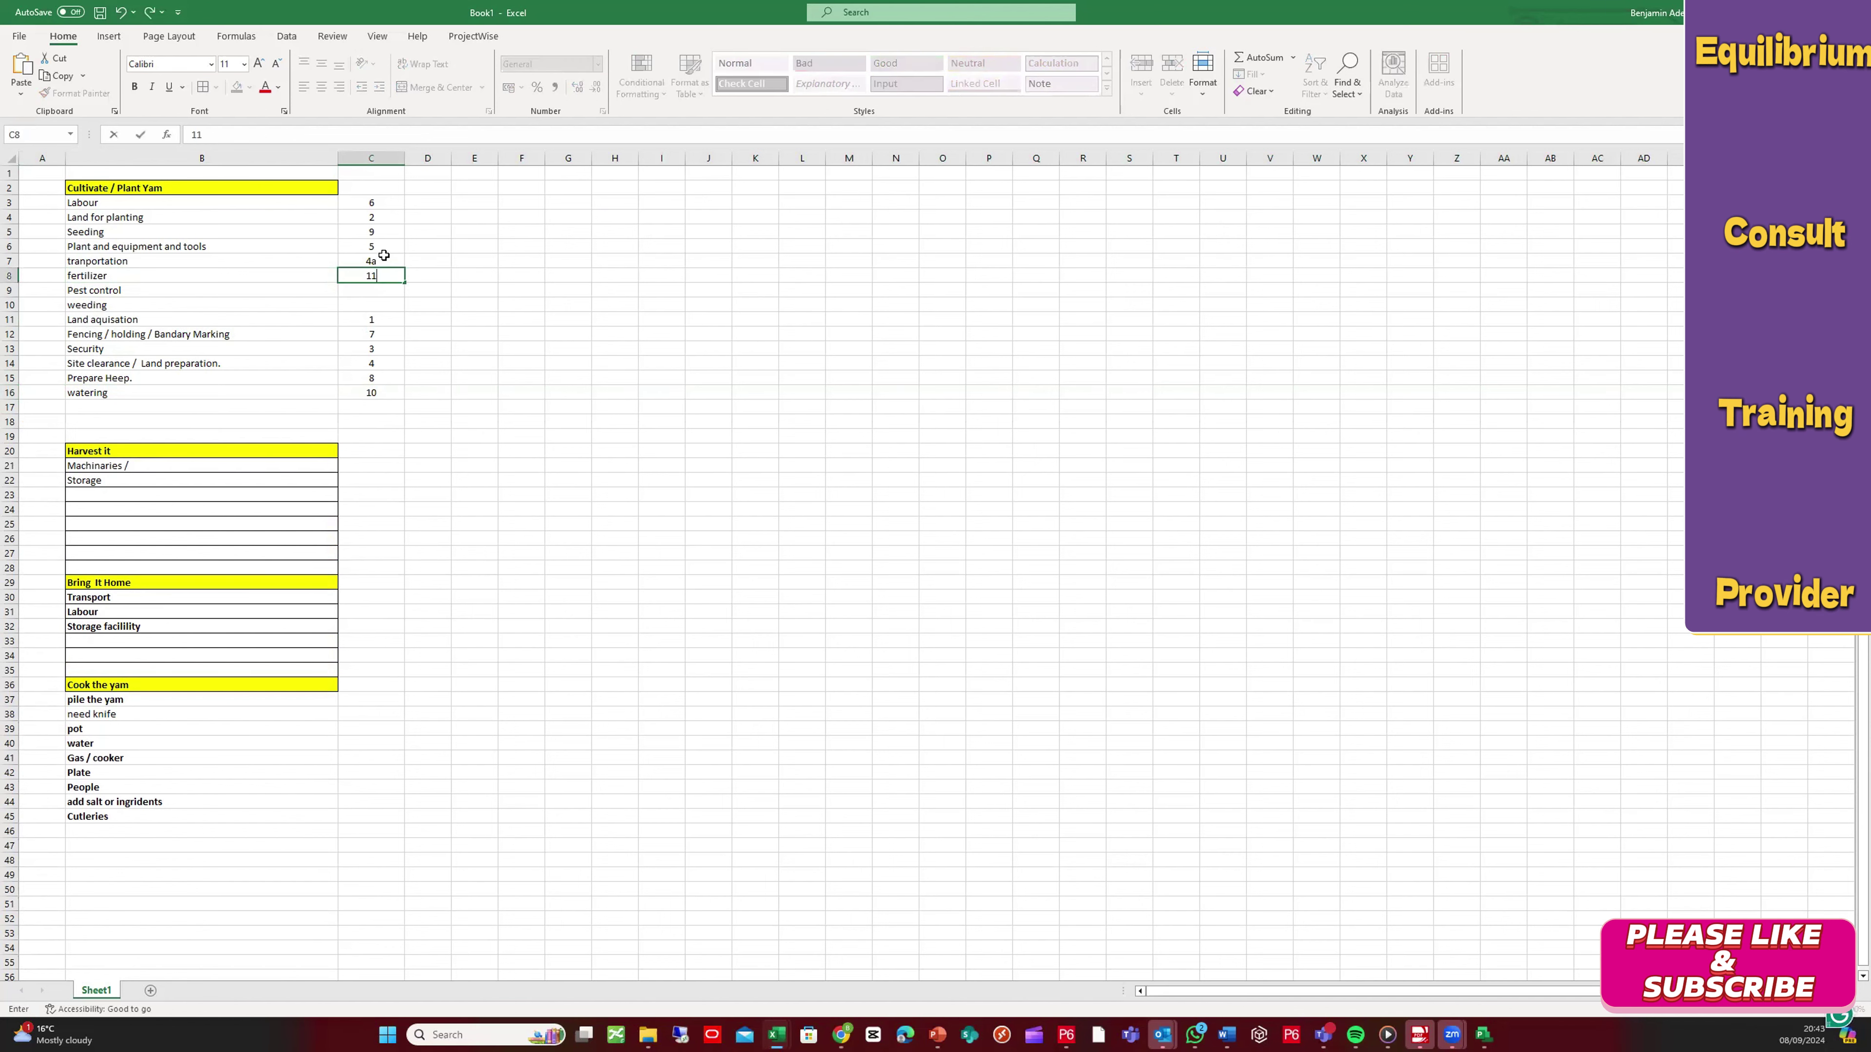
click(386, 230)
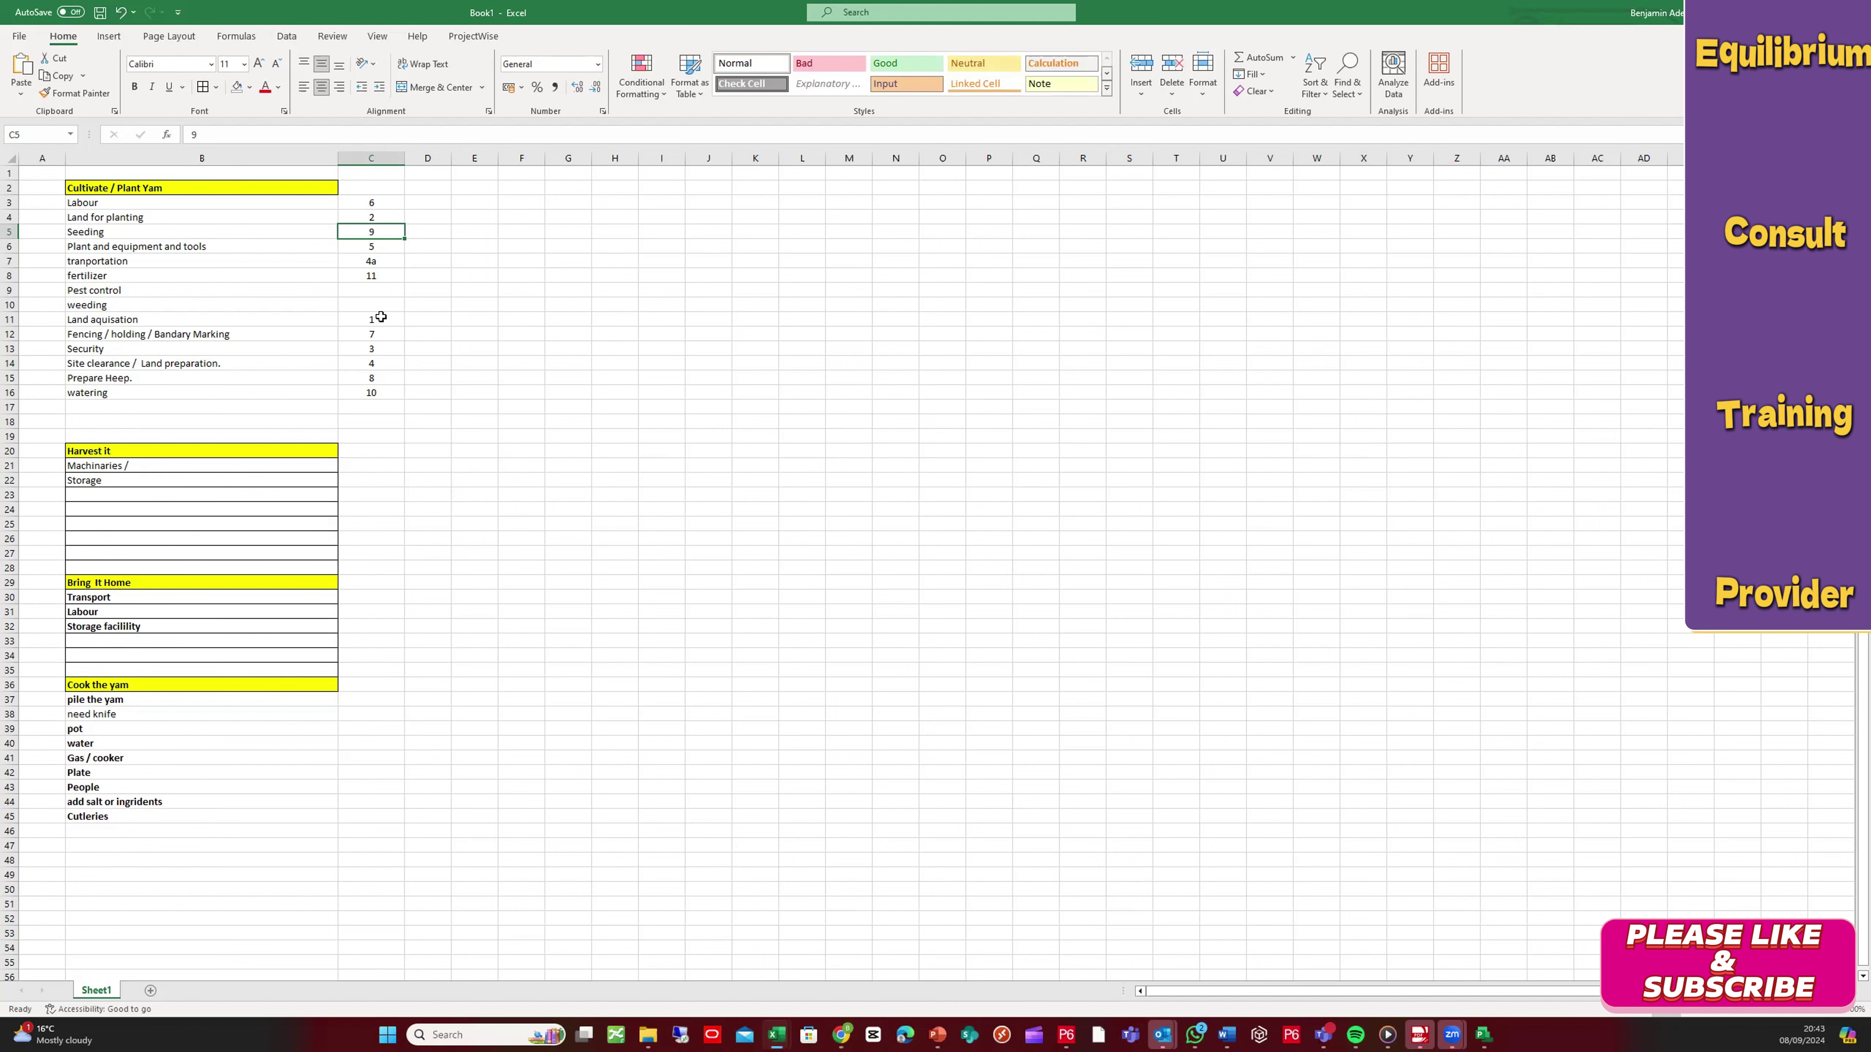
Step: Enter sequence number 12 in C9 beside Pest control and 13 in C10 beside weeding
click(359, 292)
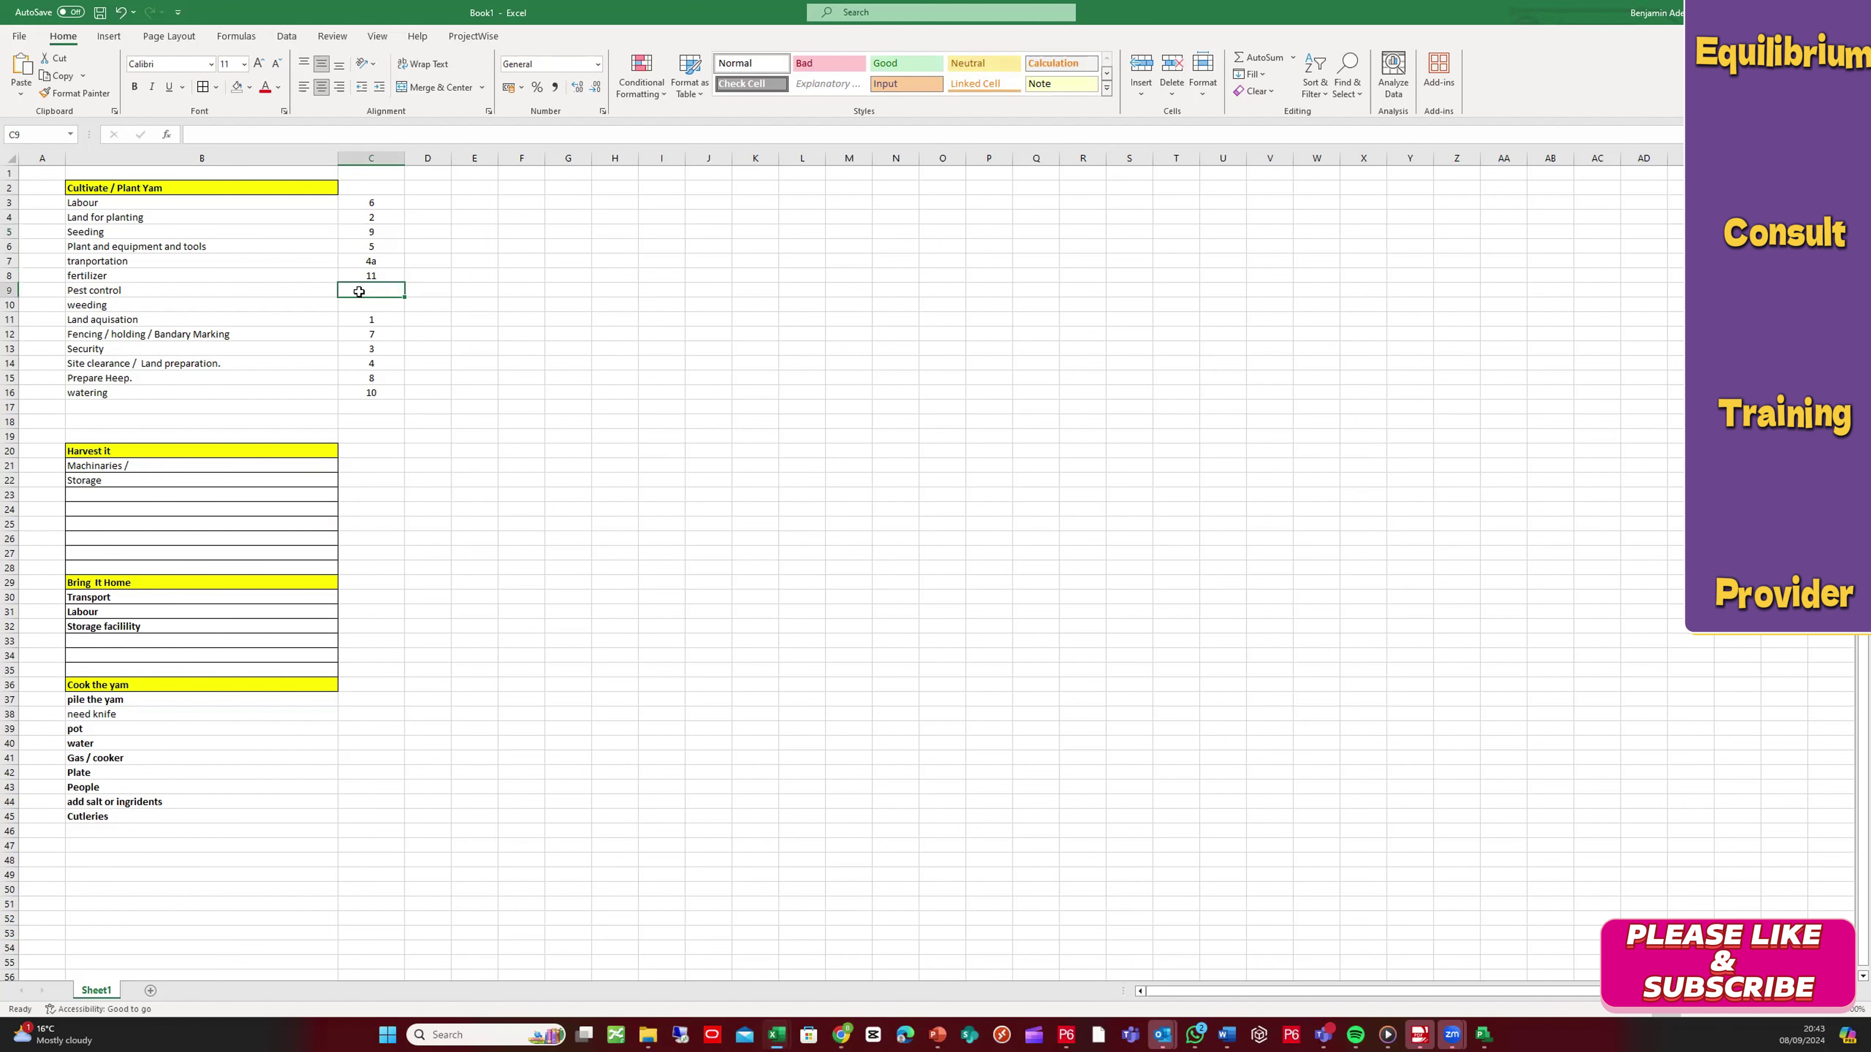
text(12)
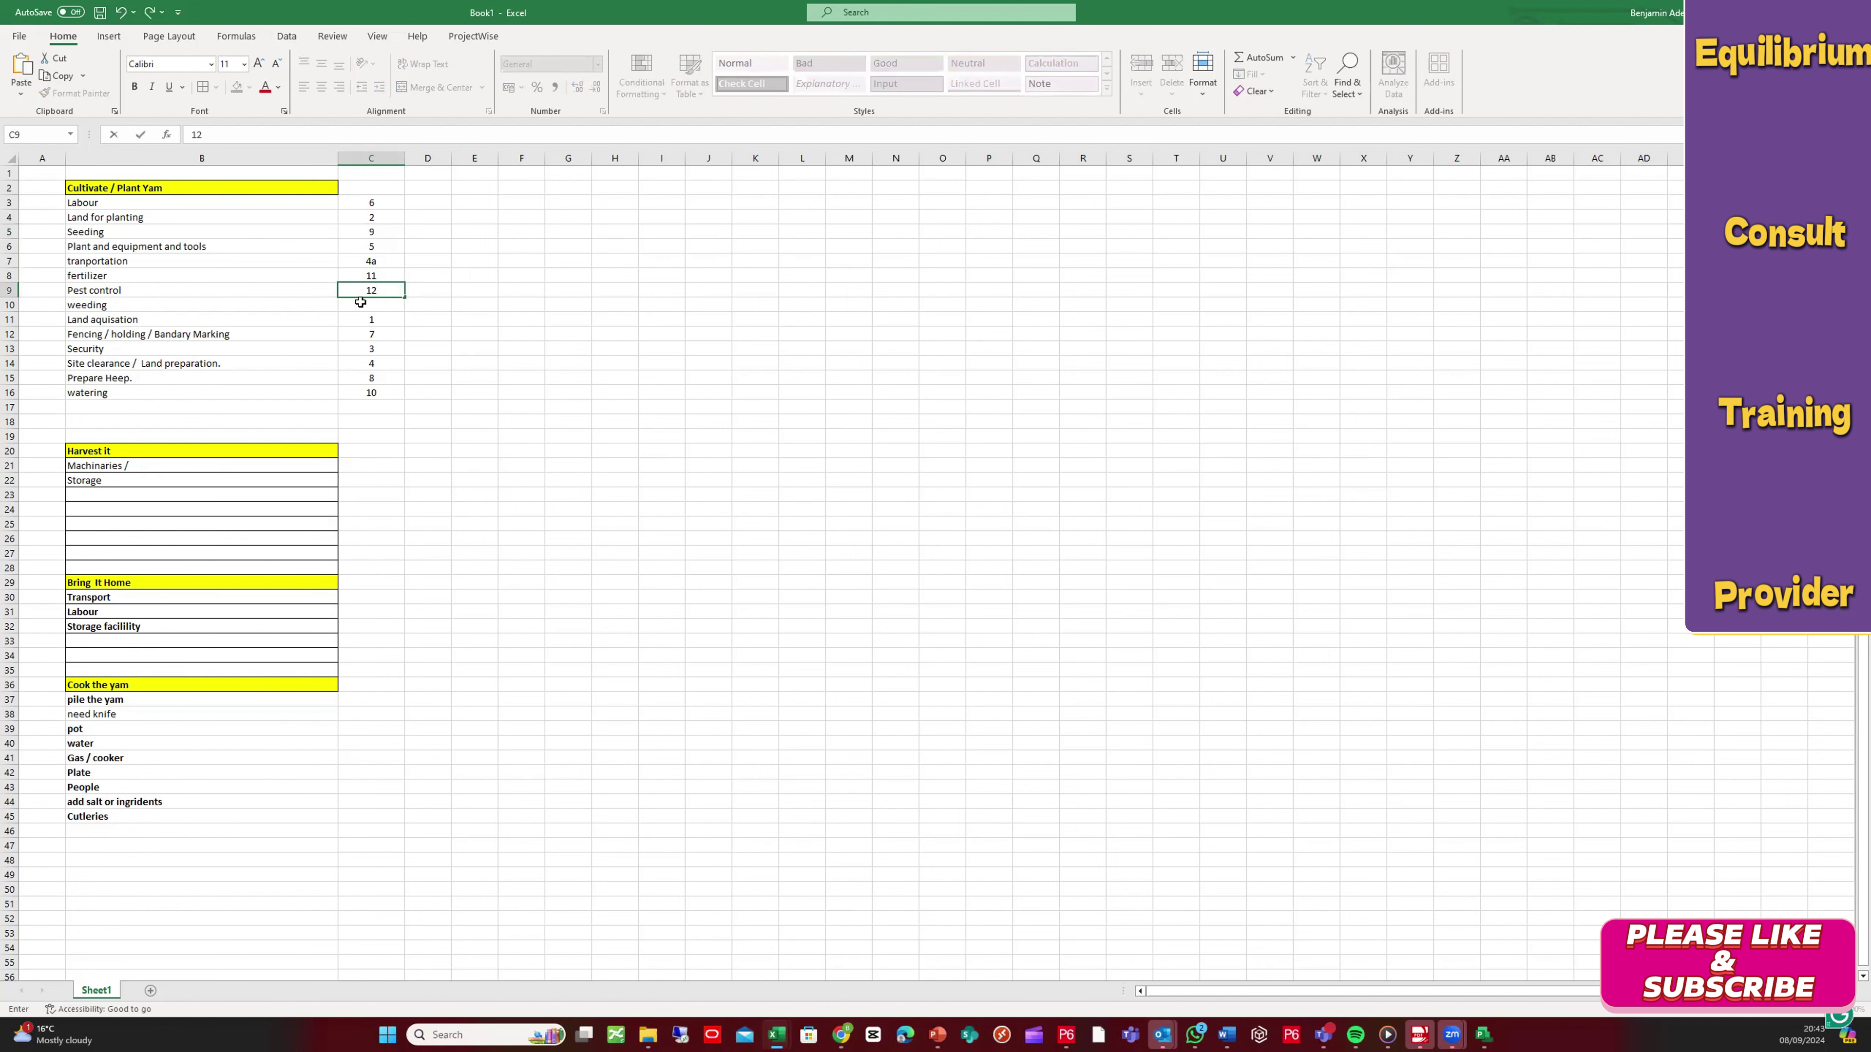
click(360, 304)
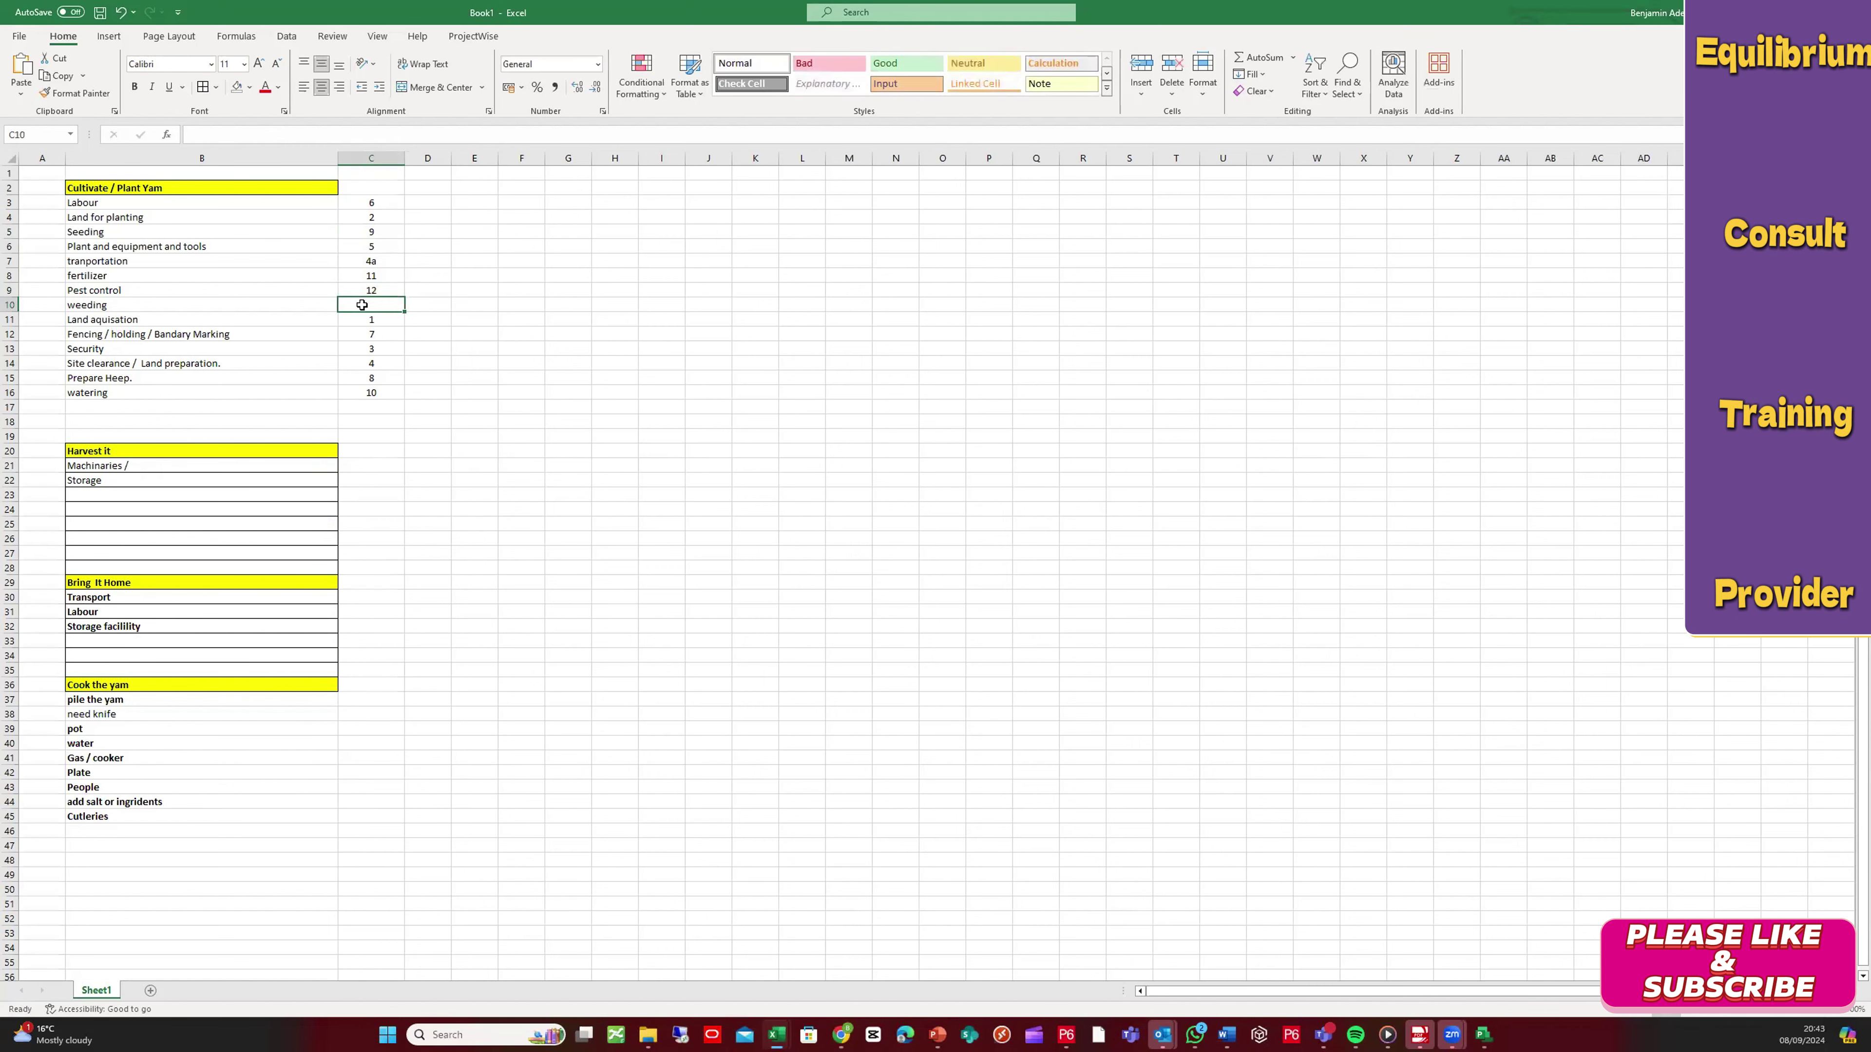
text(12)
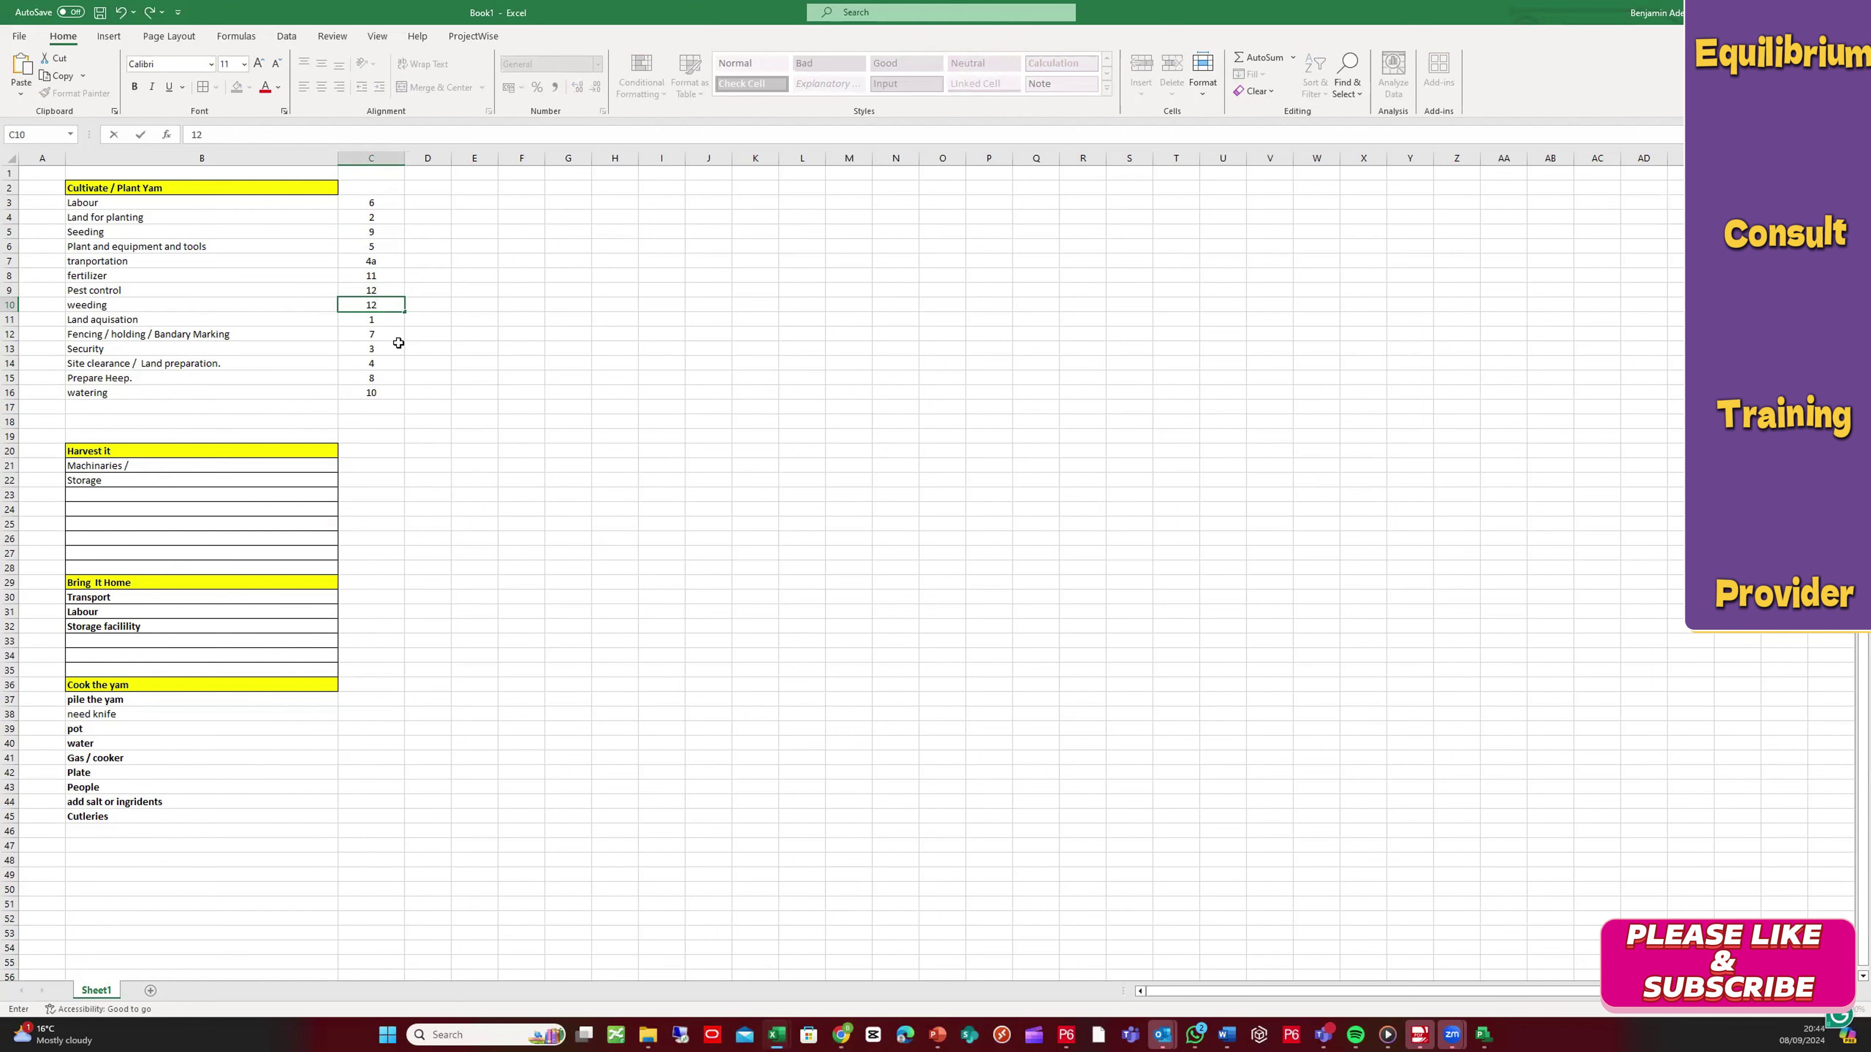
click(397, 378)
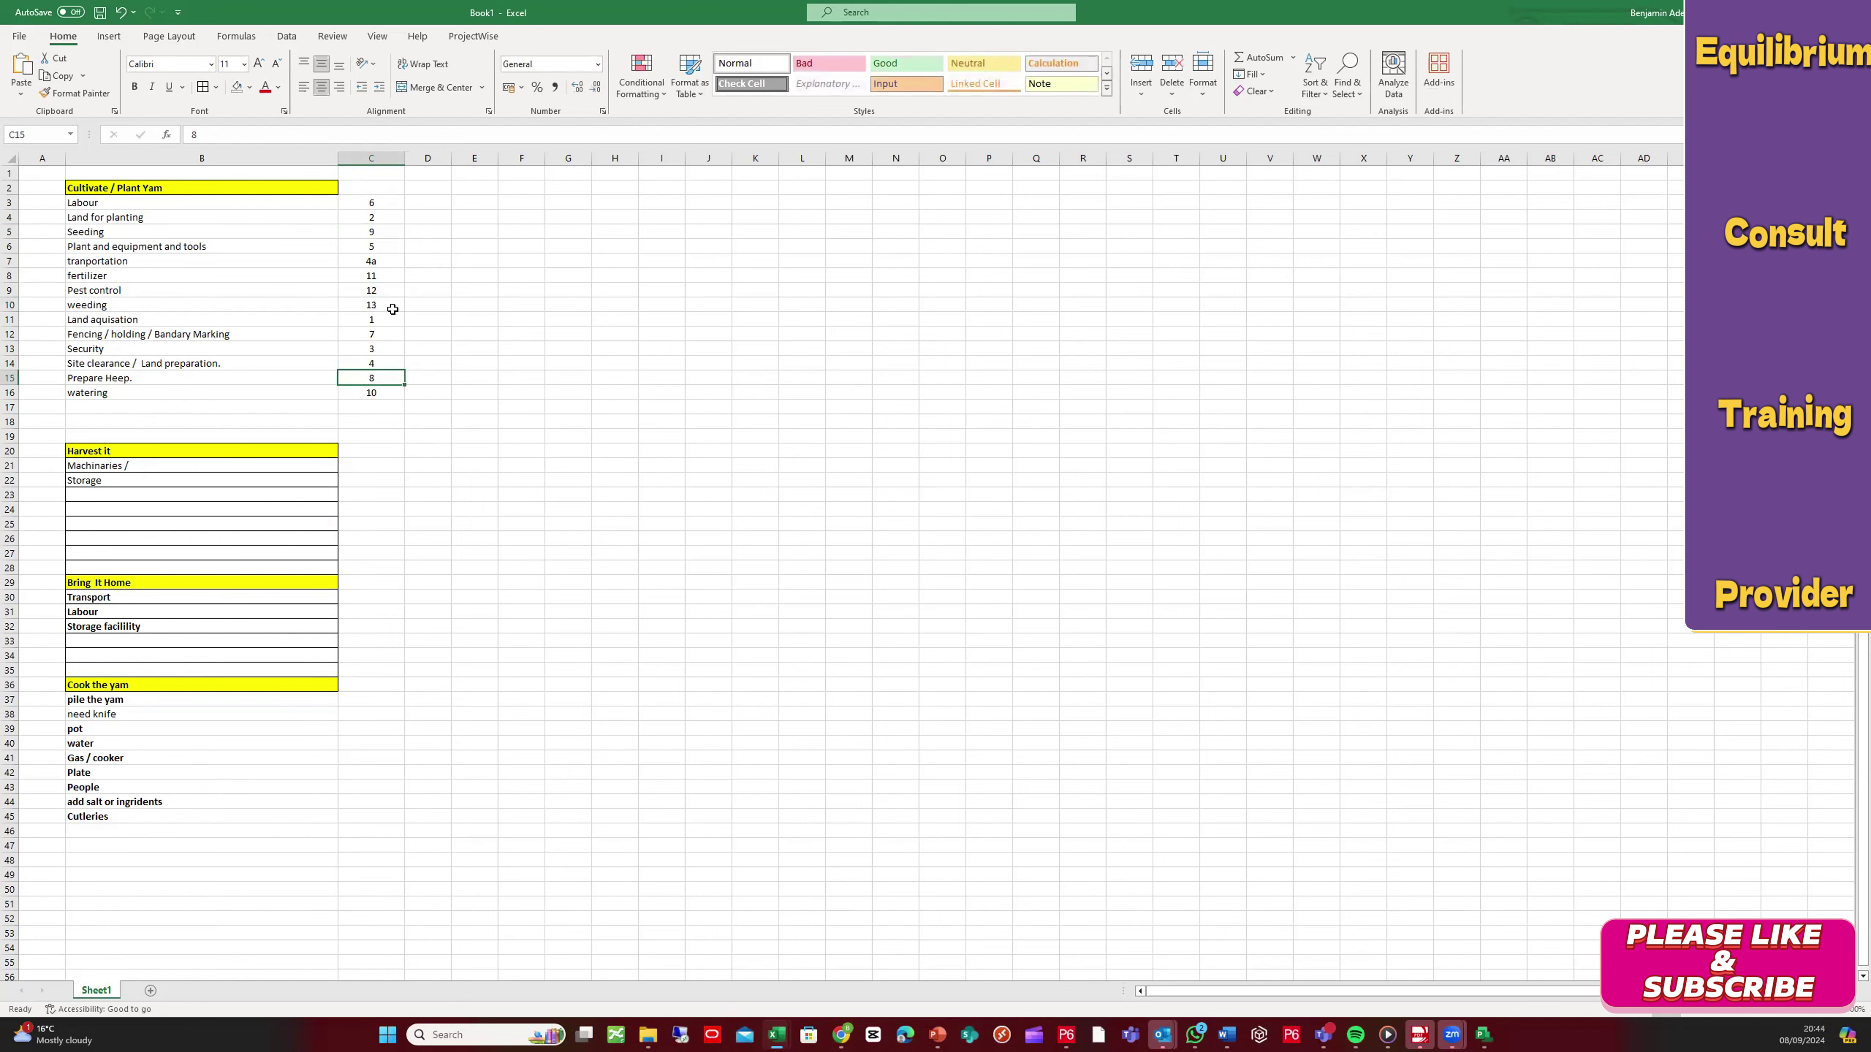
Step: Add Labour in B23, below Storage in the Harvest it list
scroll(180, 470, down, 2)
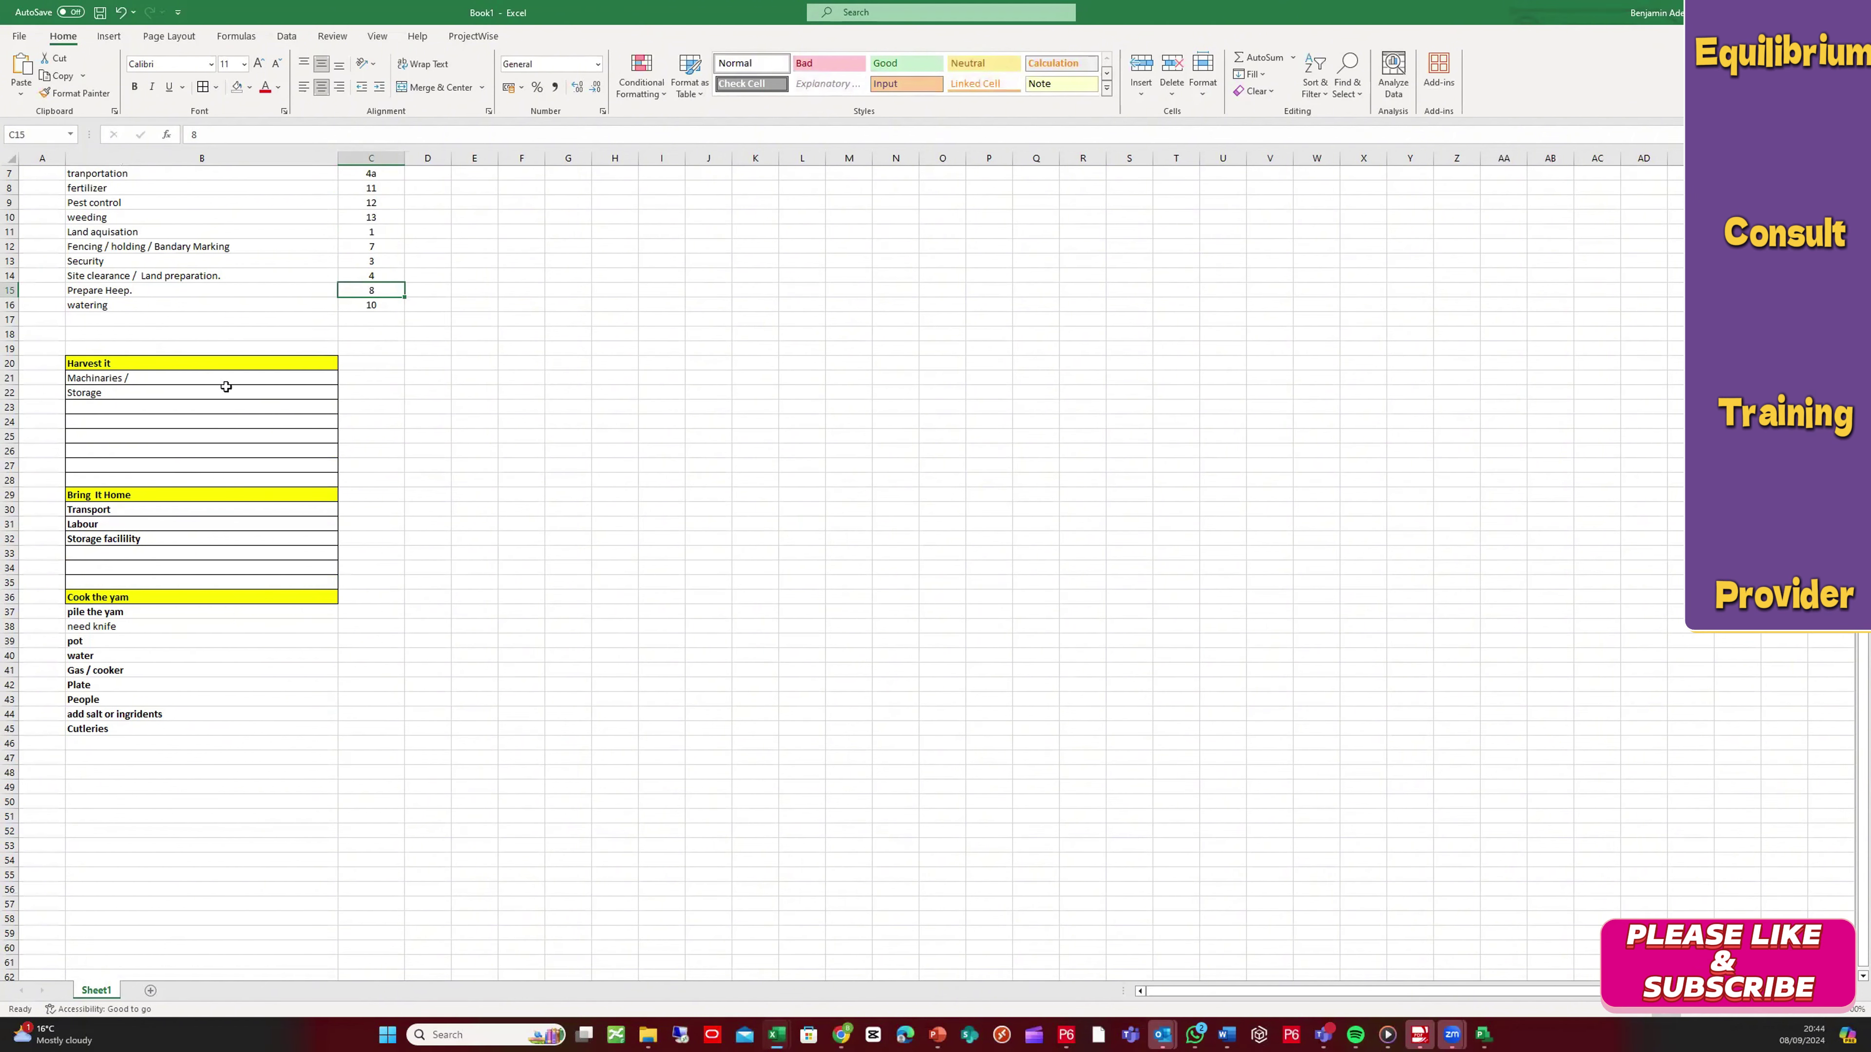
click(196, 378)
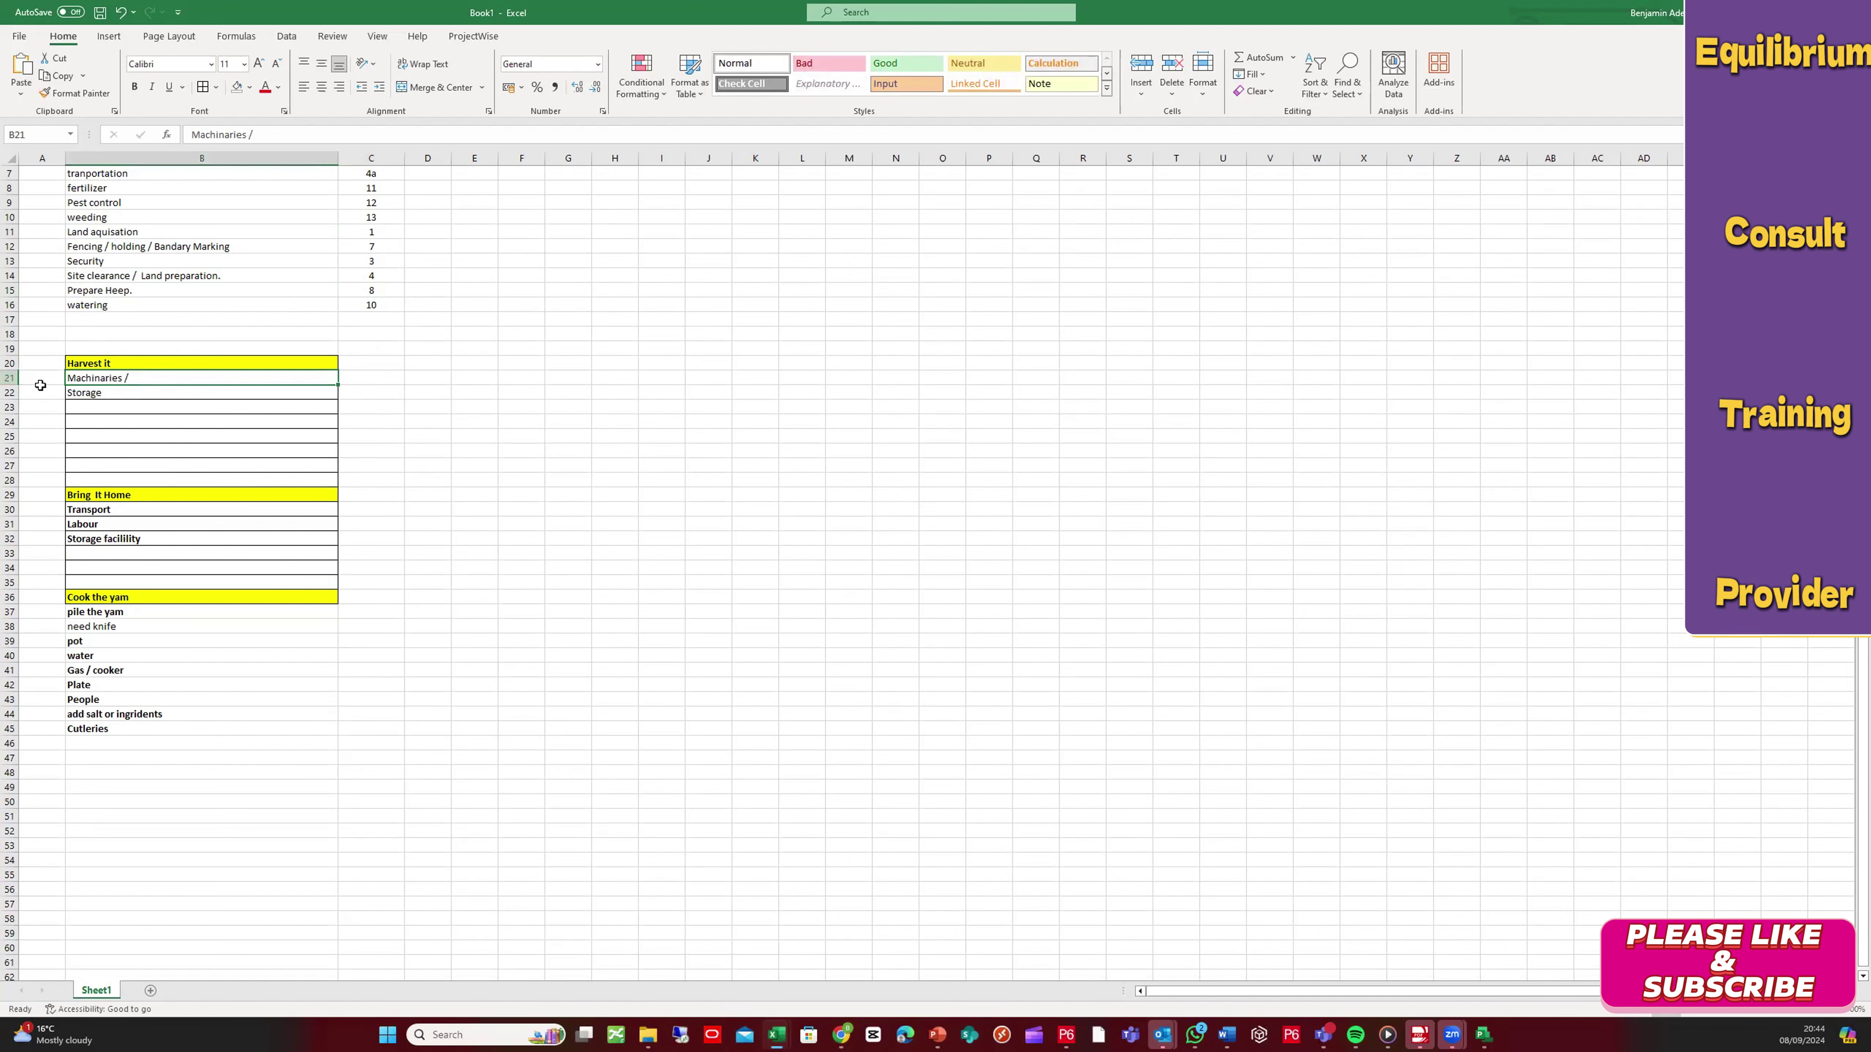
click(82, 409)
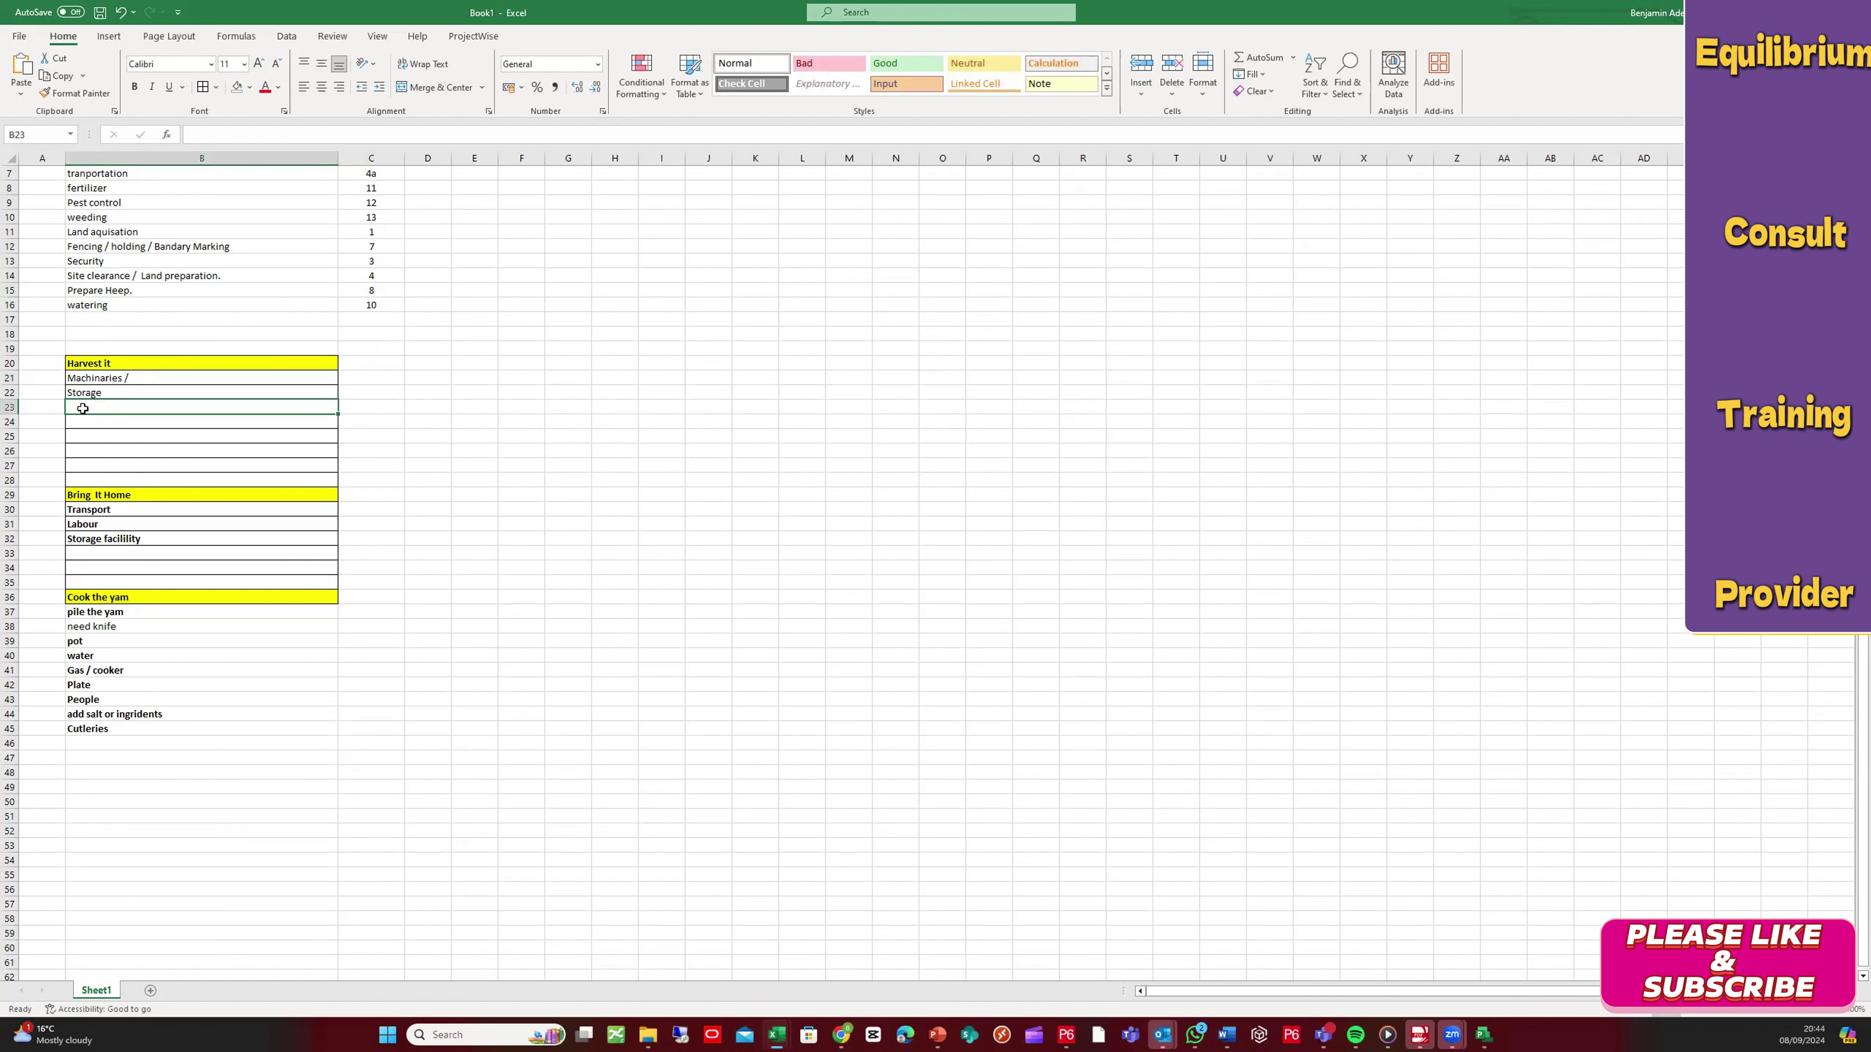
text(Labour)
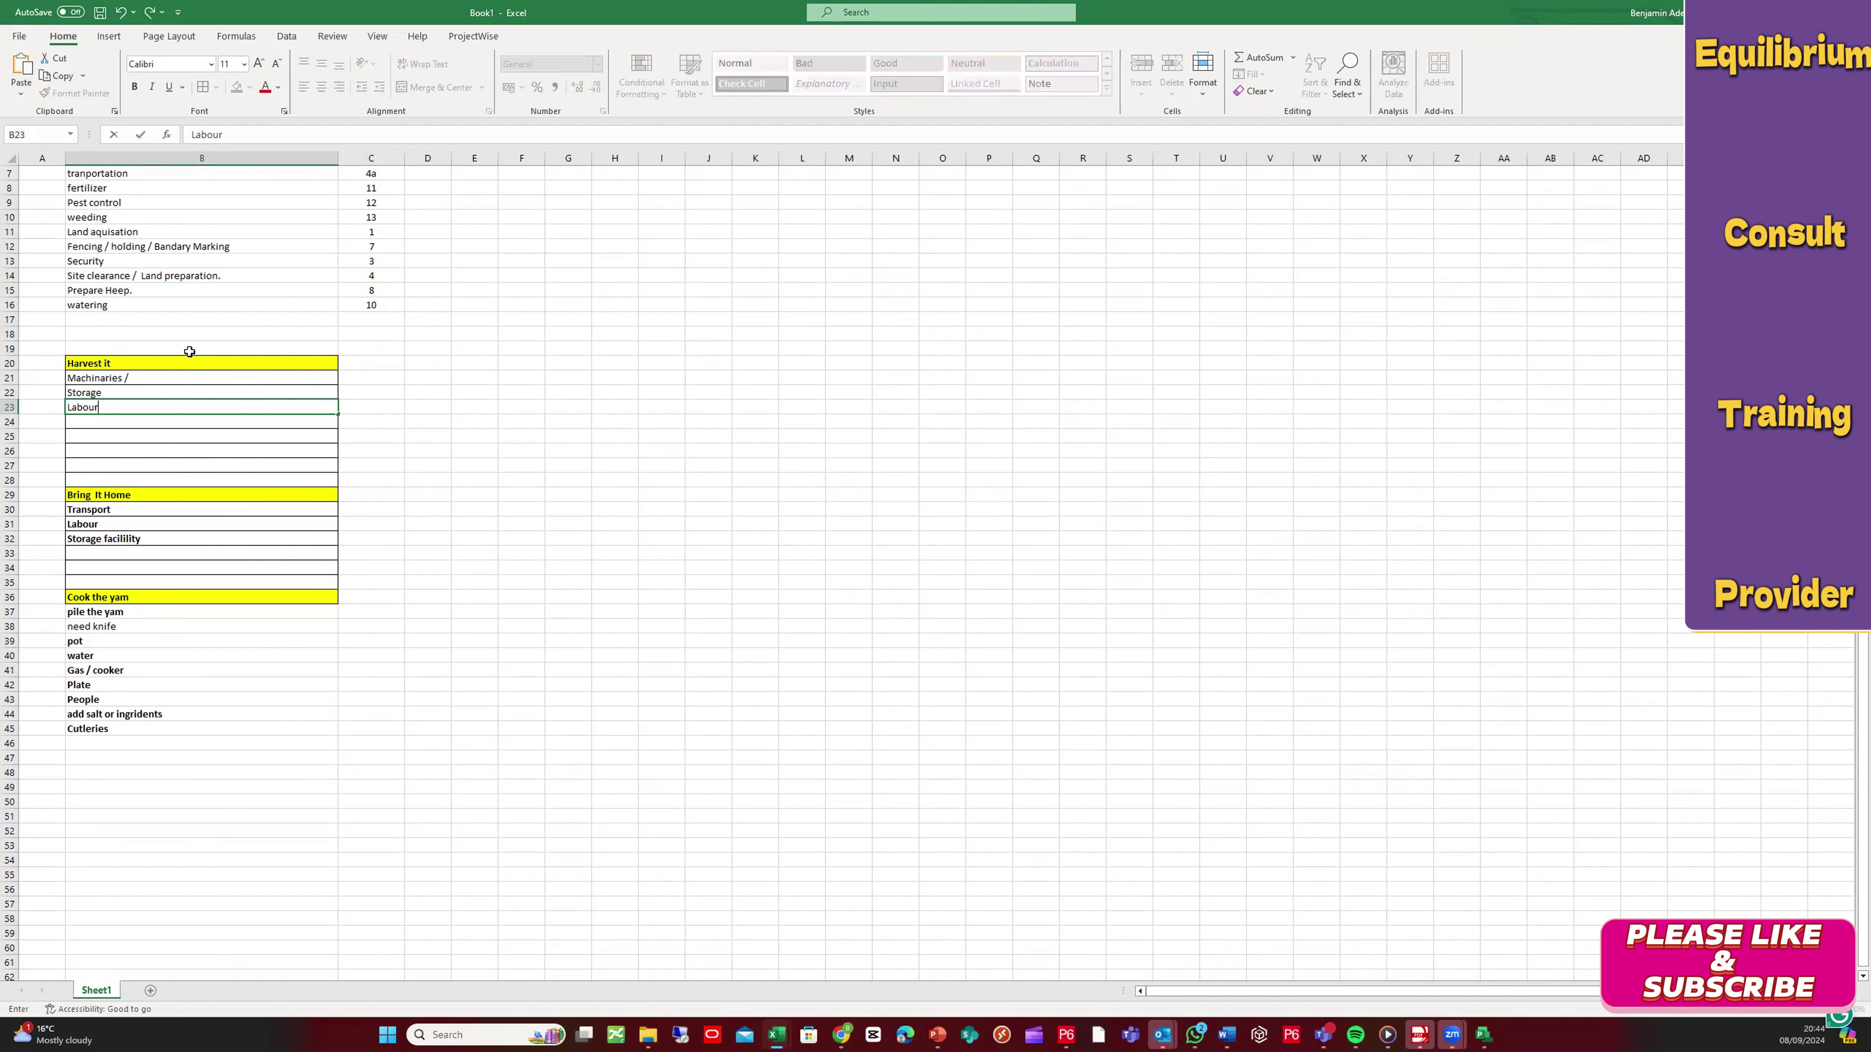
scroll(243, 310, up, 2)
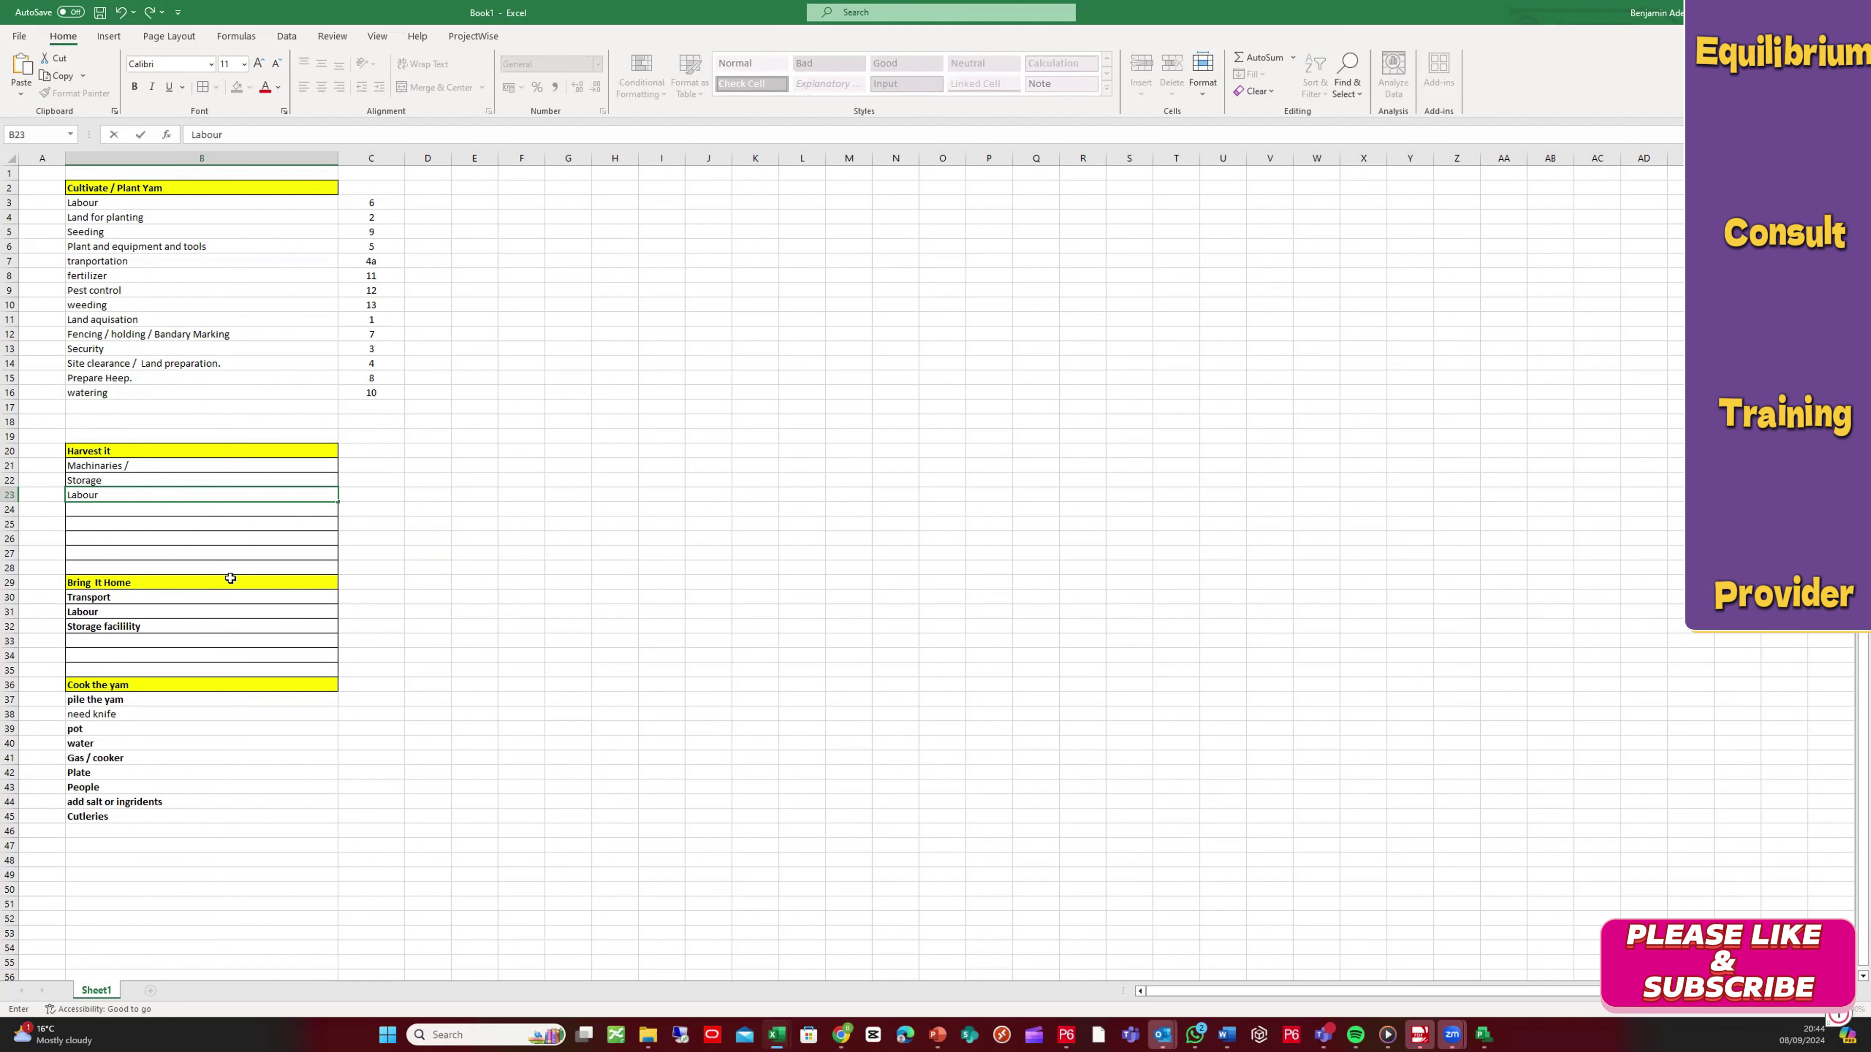
click(109, 516)
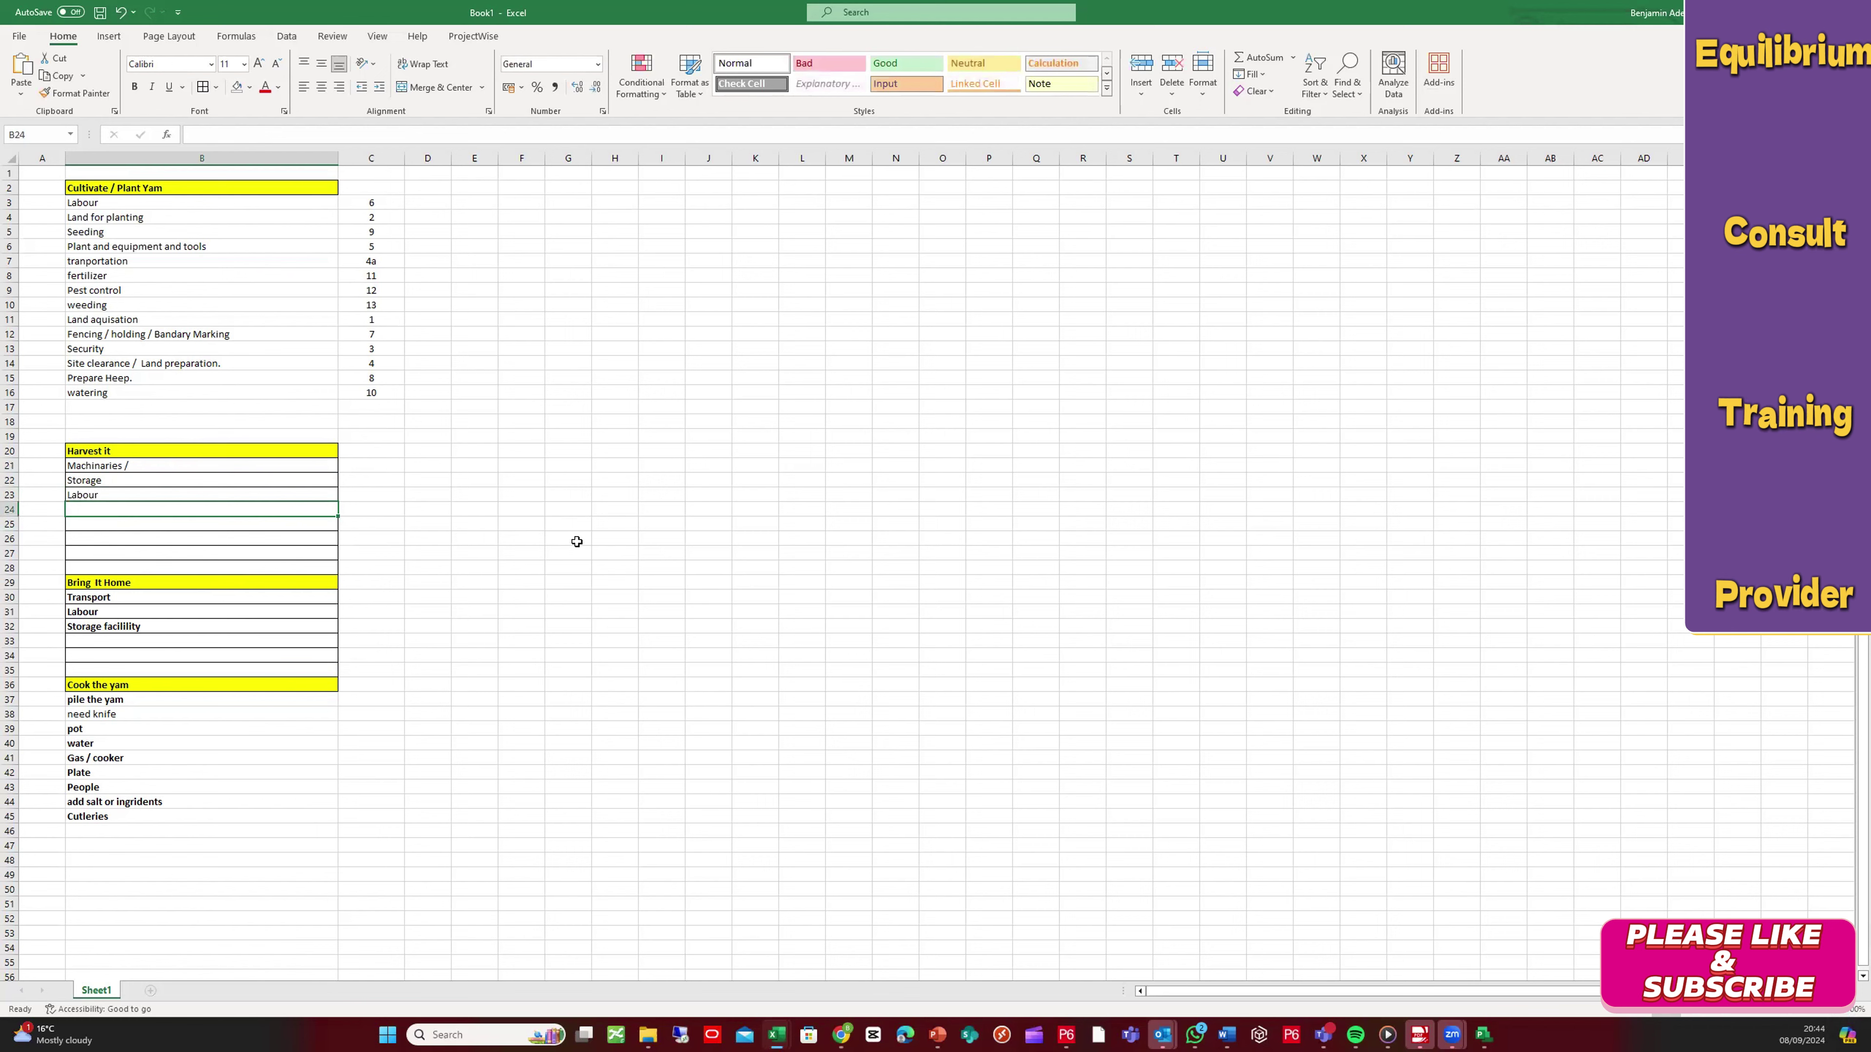
Step: Remove the trailing slash from the Machinaries entry in B21 under Harvest it
click(259, 204)
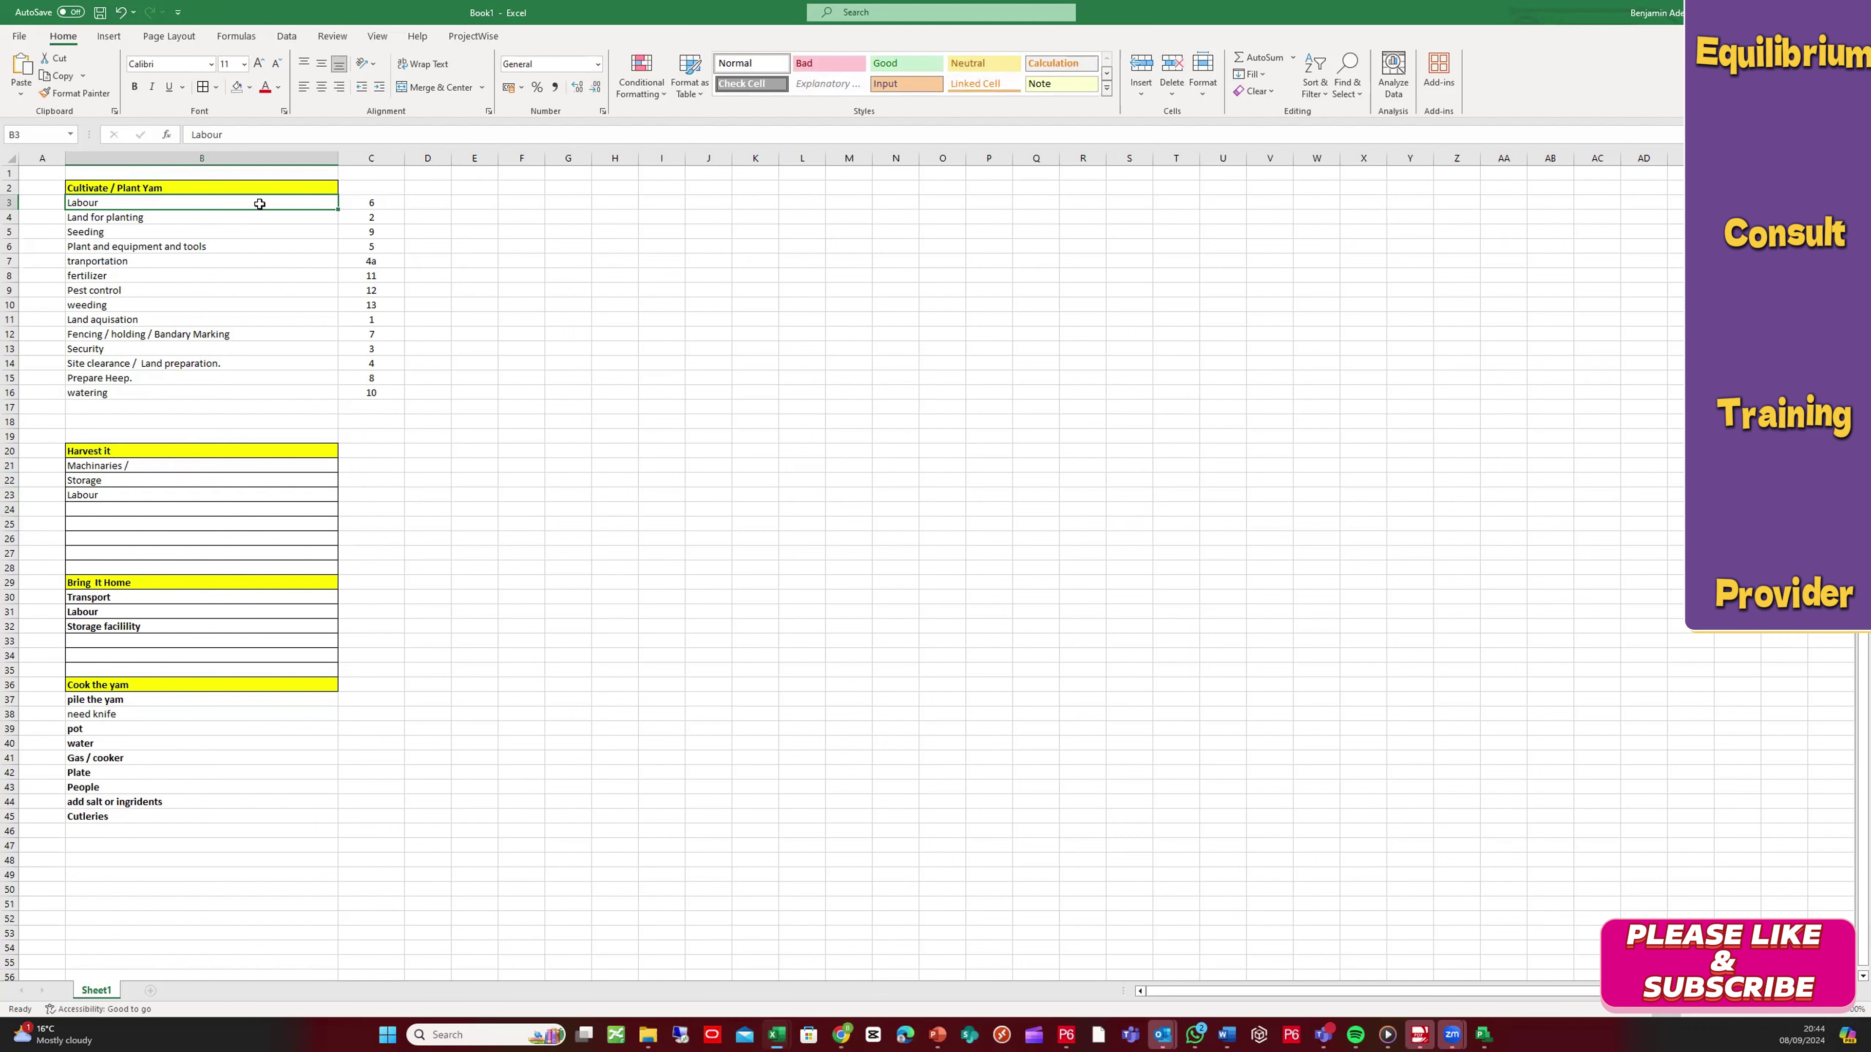
double_click(182, 465)
key(BackSpace)
key(BackSpace)
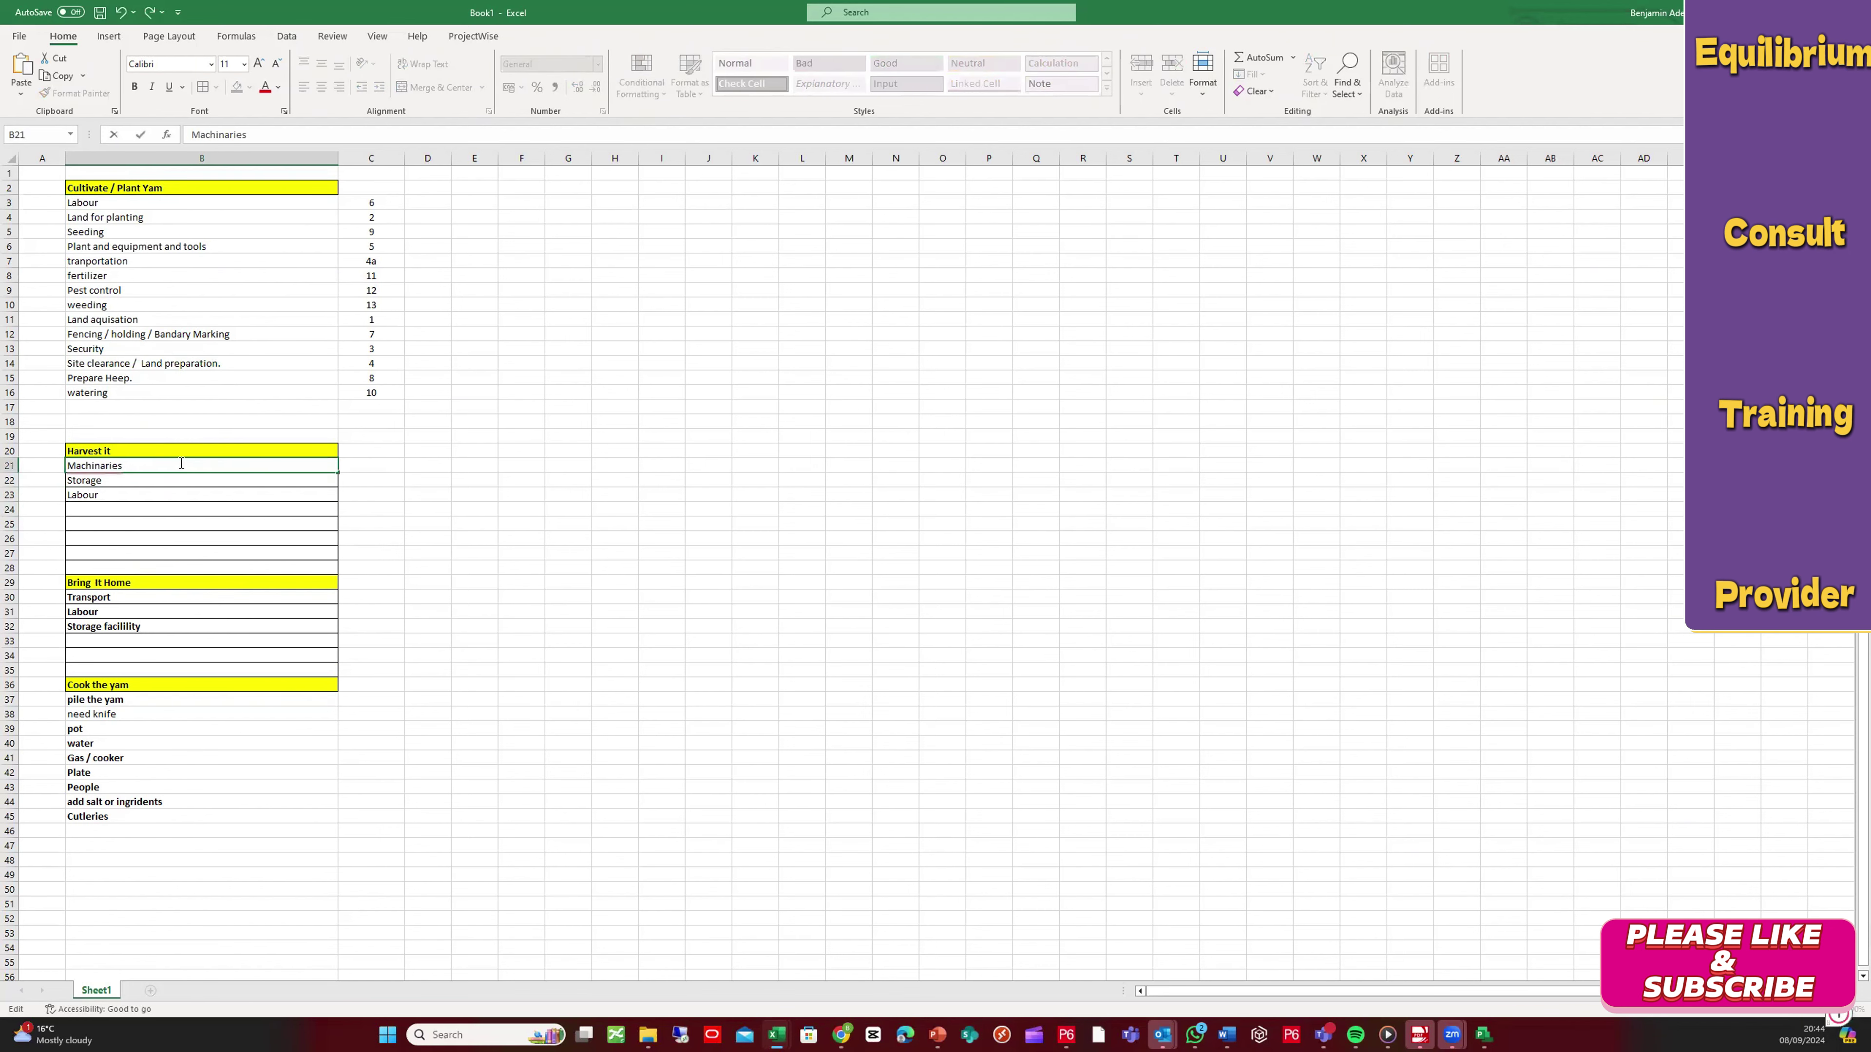
click(186, 500)
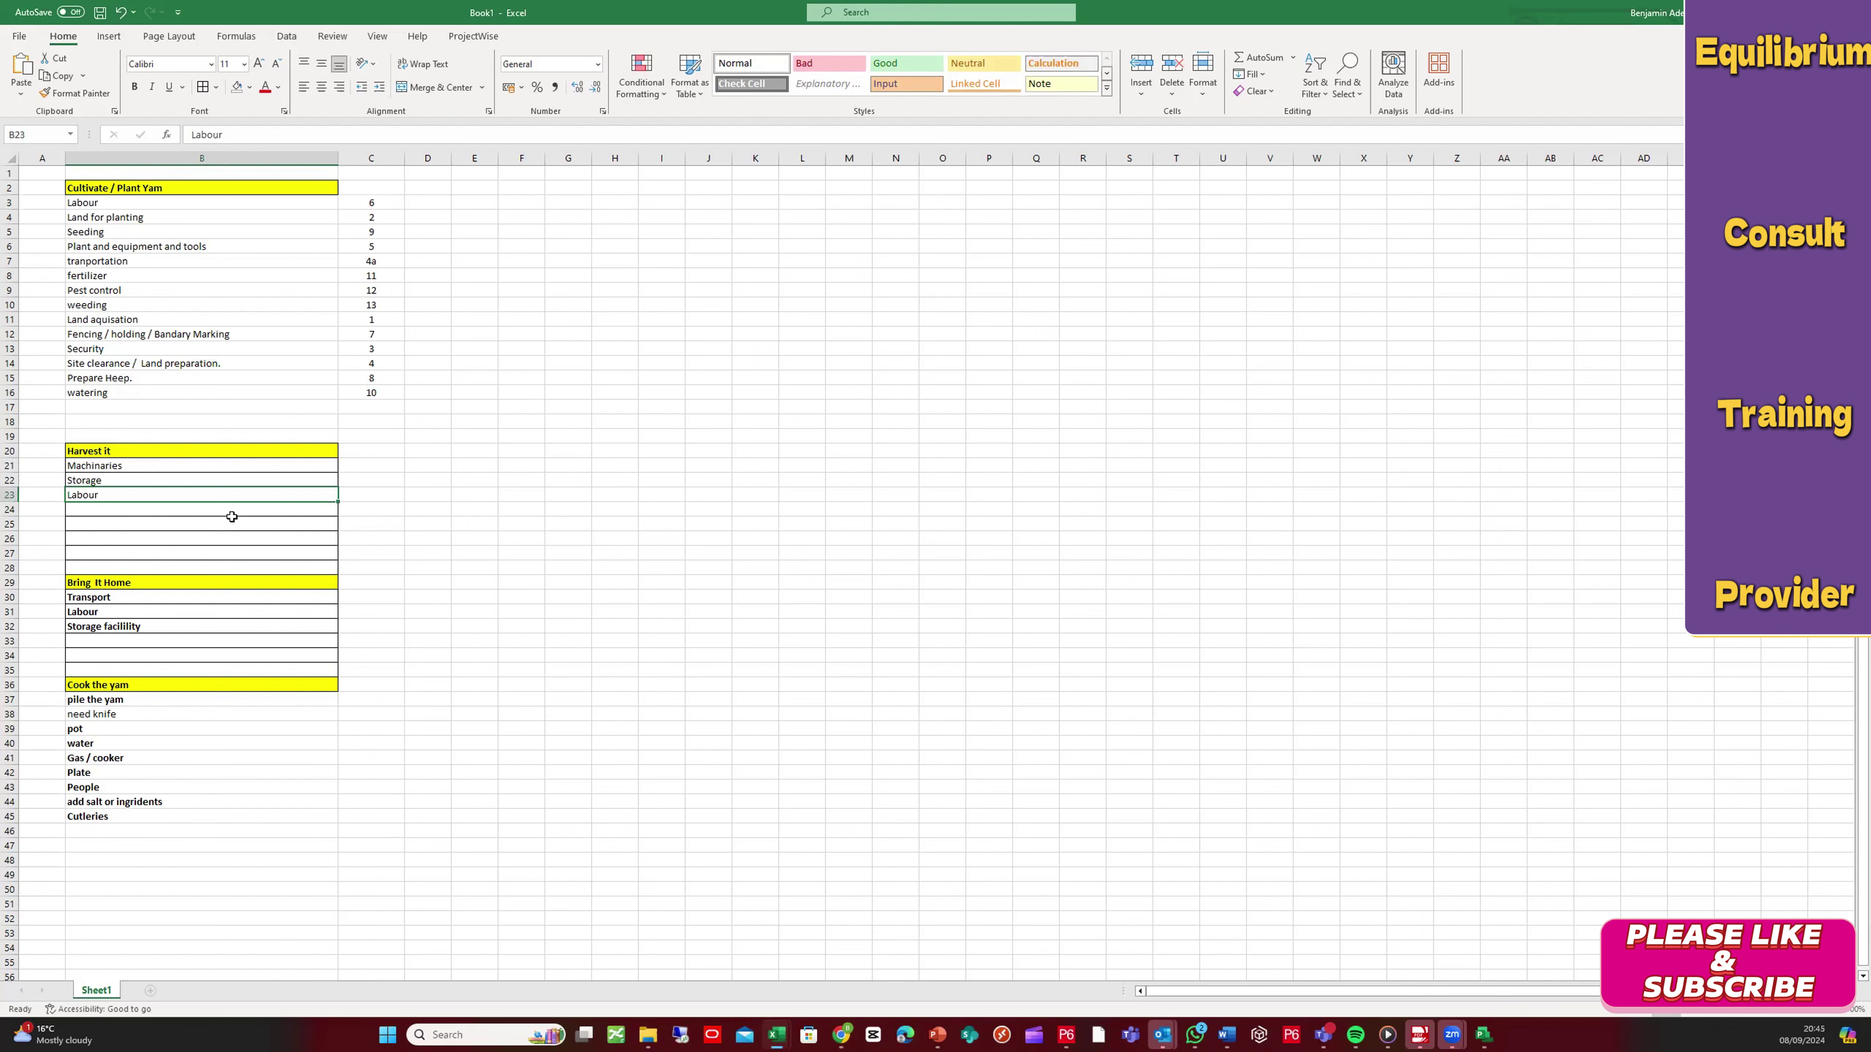
Step: Enter sequence number 14 in C23 beside Labour and 15 in C21 beside Machinaries, under Harvest it
click(358, 464)
click(363, 496)
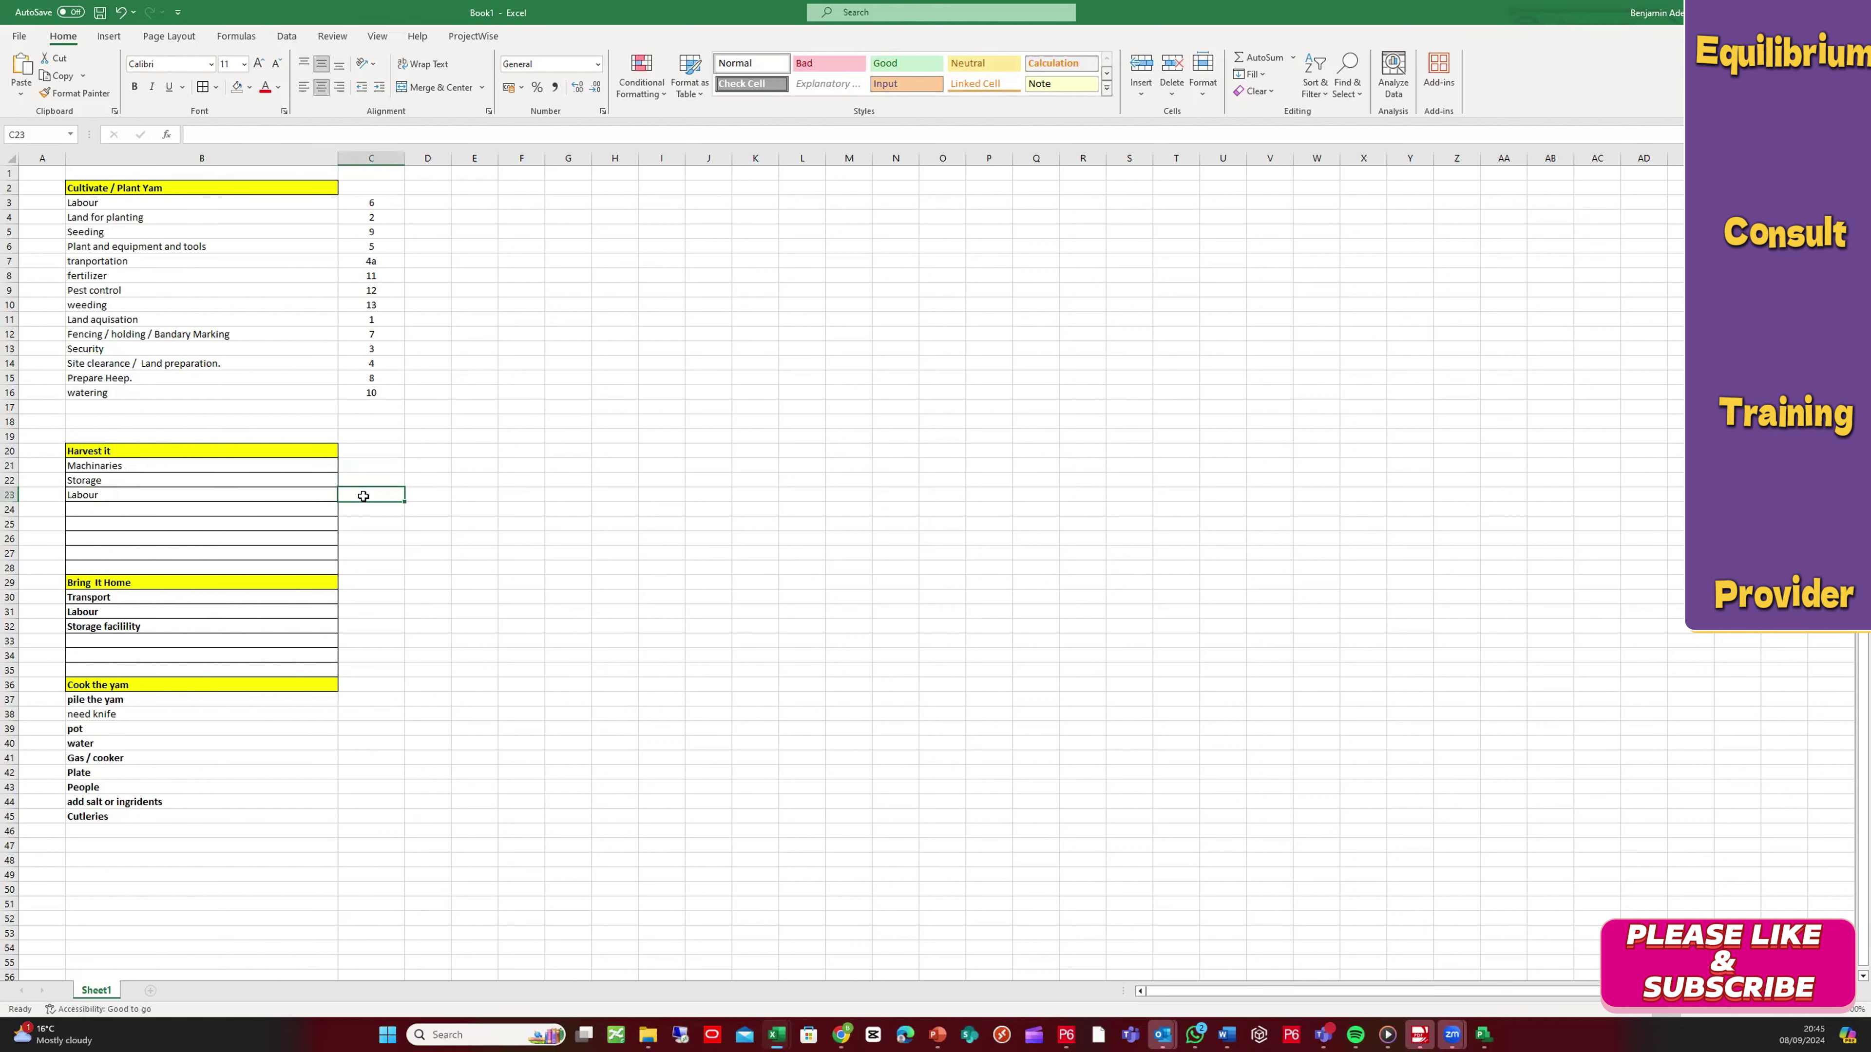
text(14)
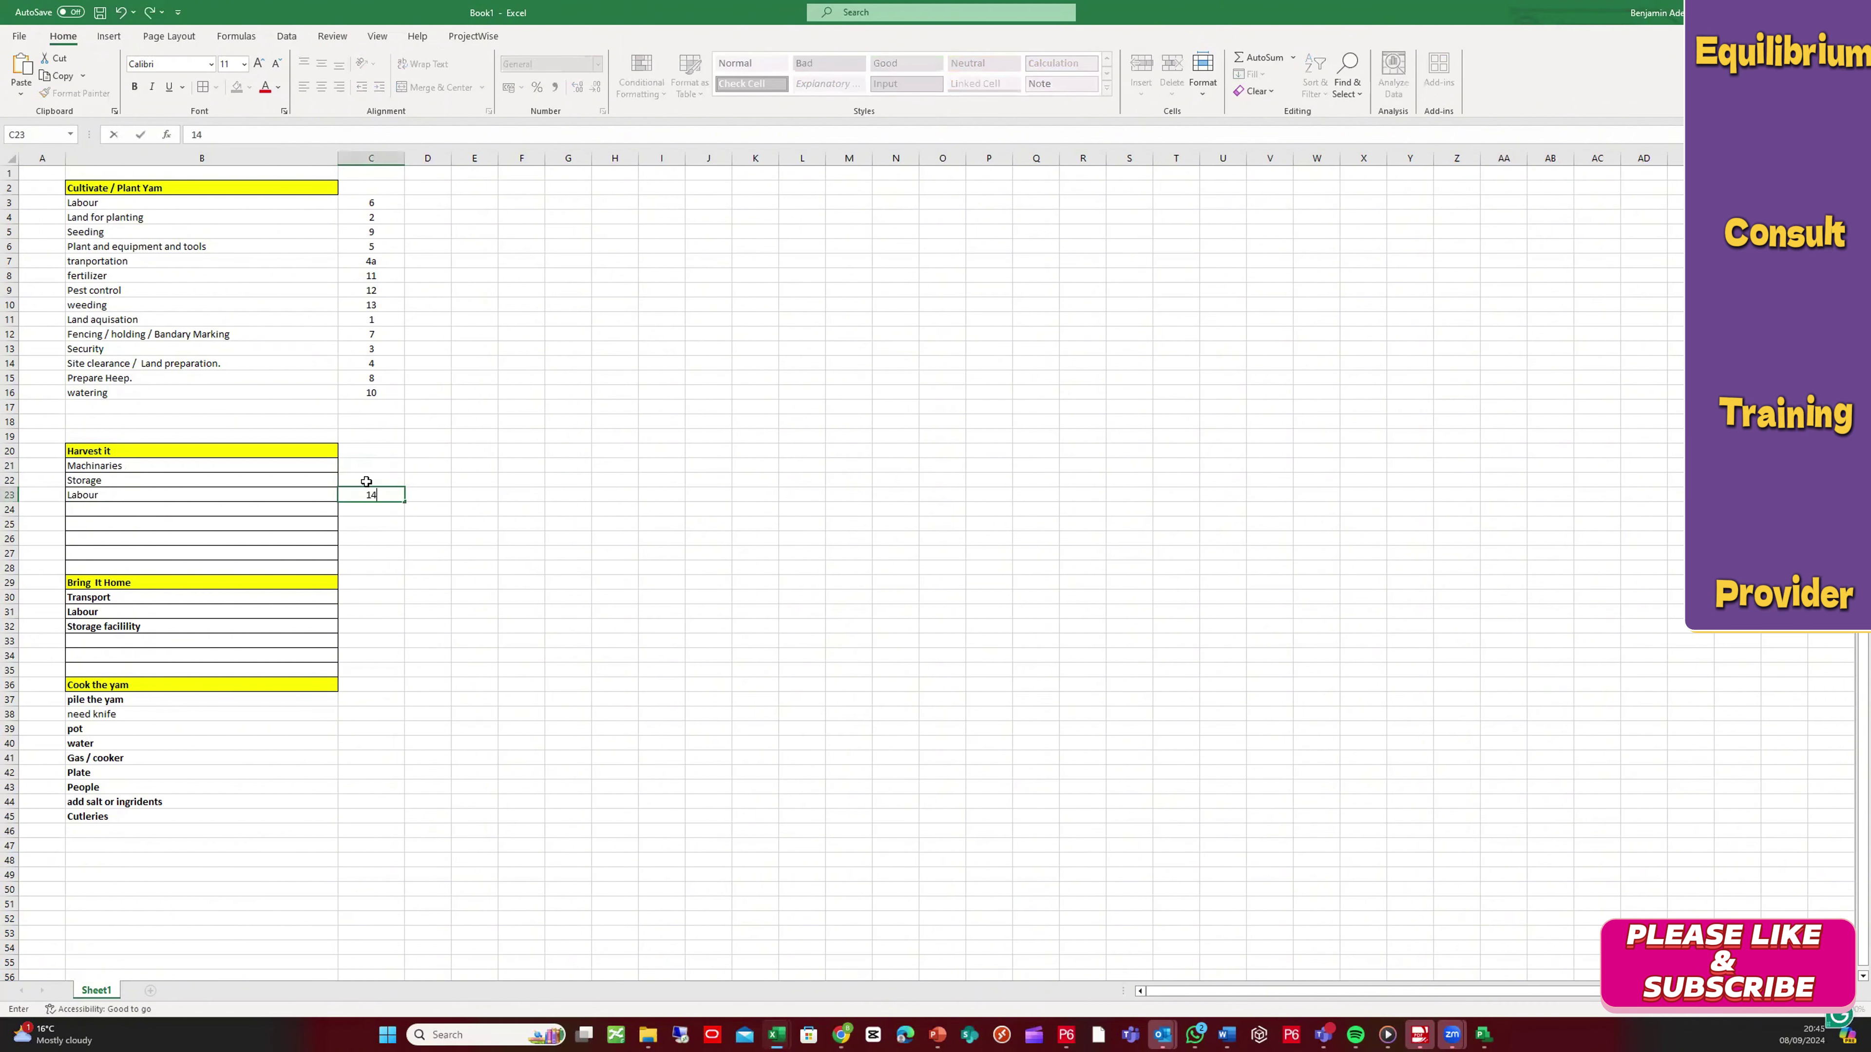
click(366, 481)
click(366, 462)
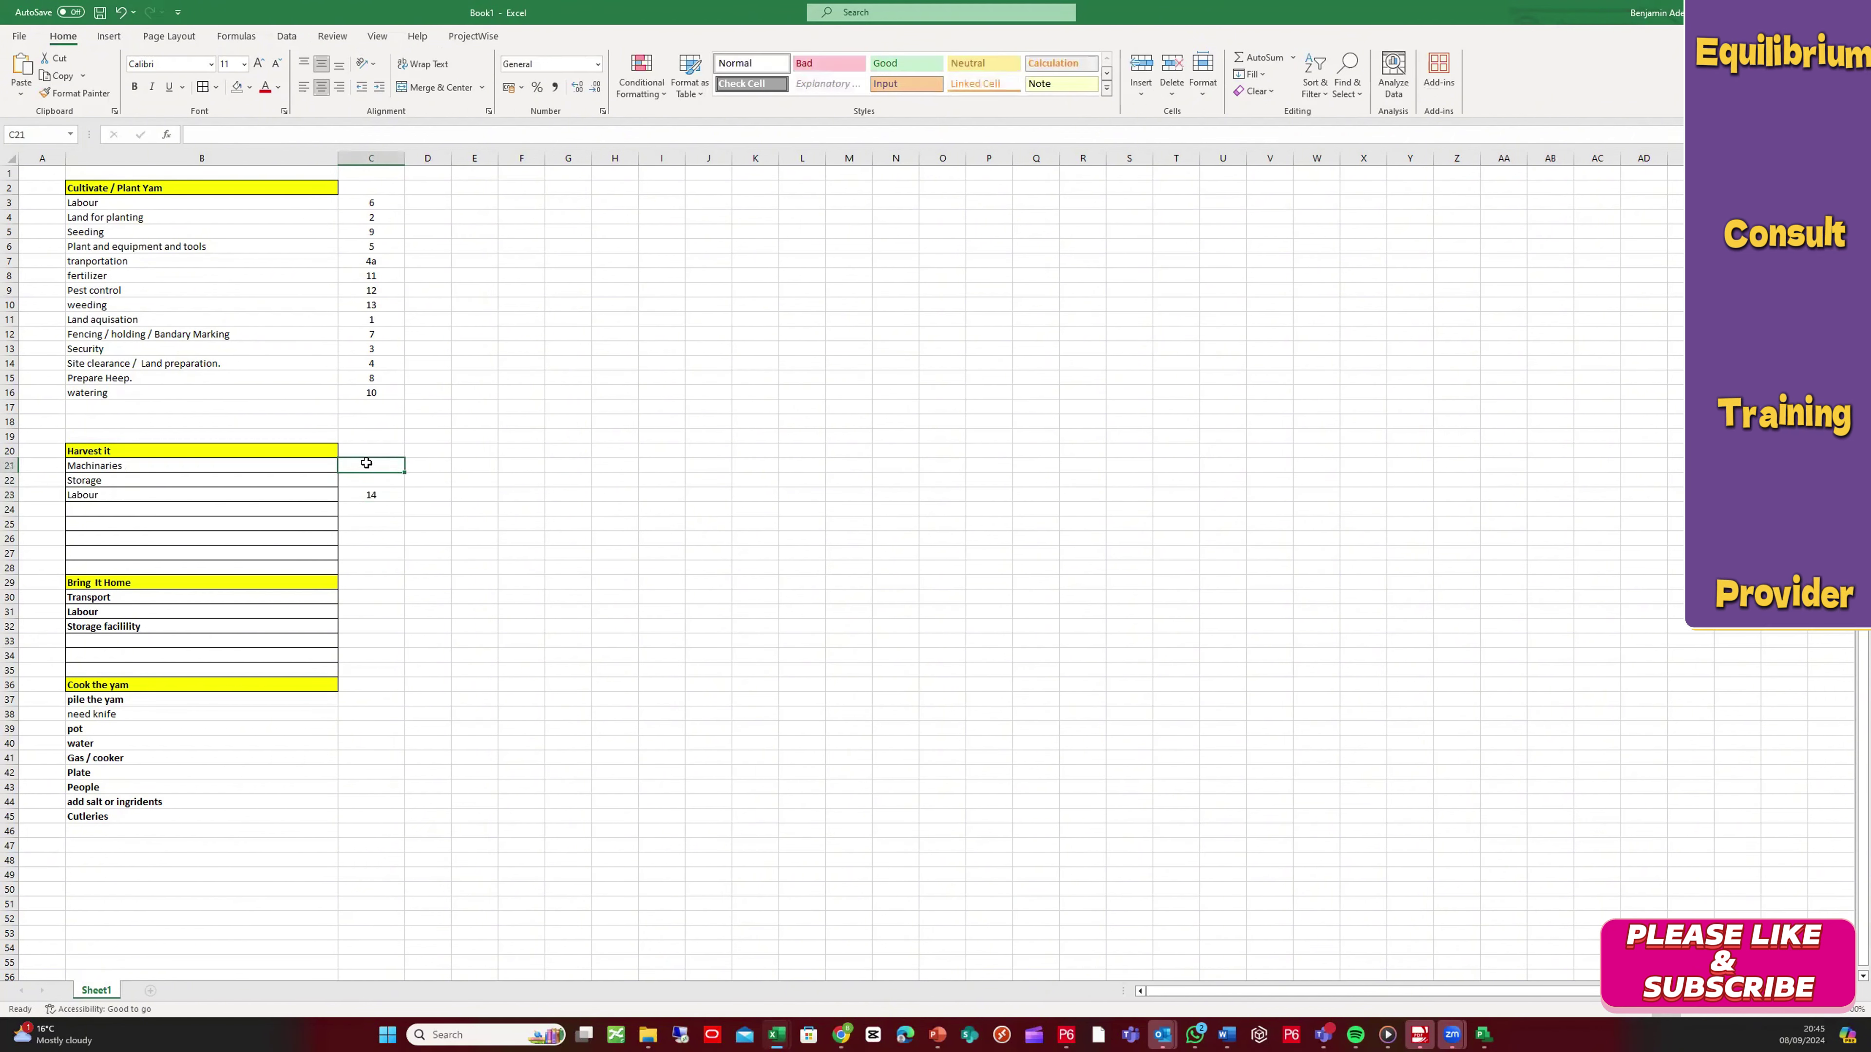
text(14)
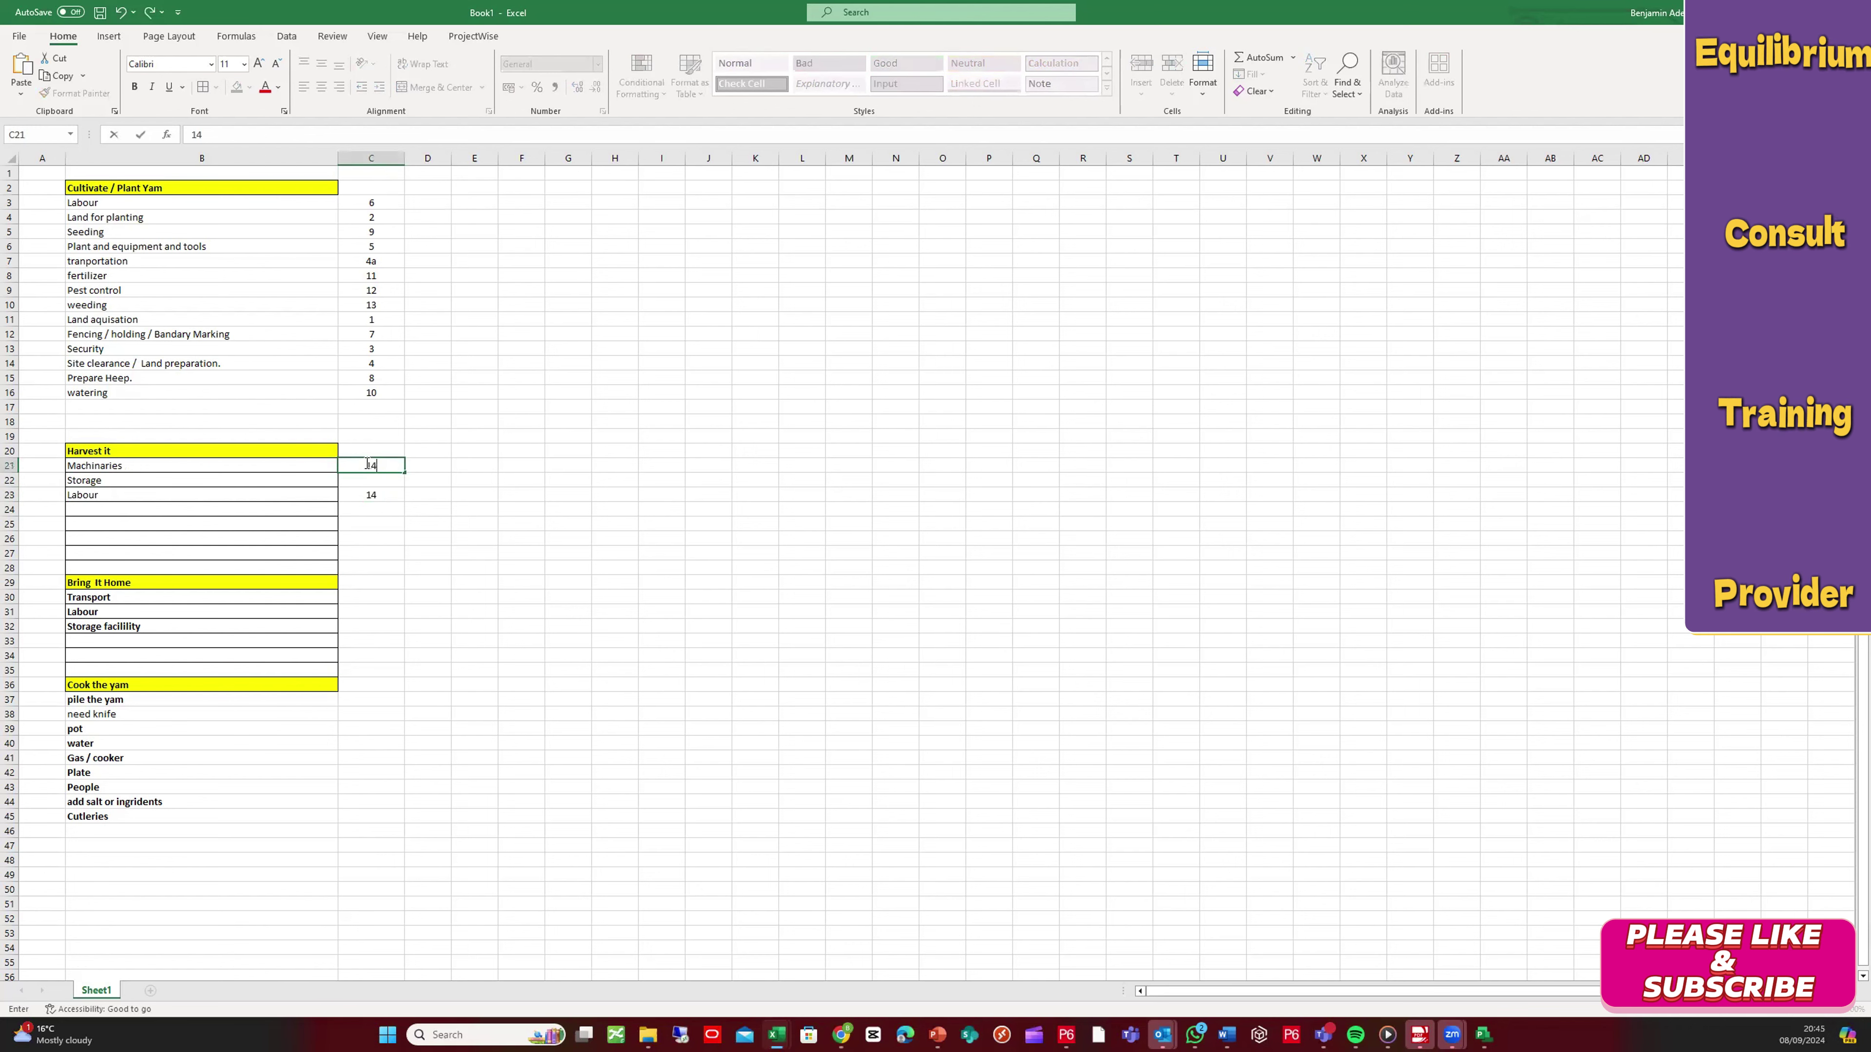
key(BackSpace)
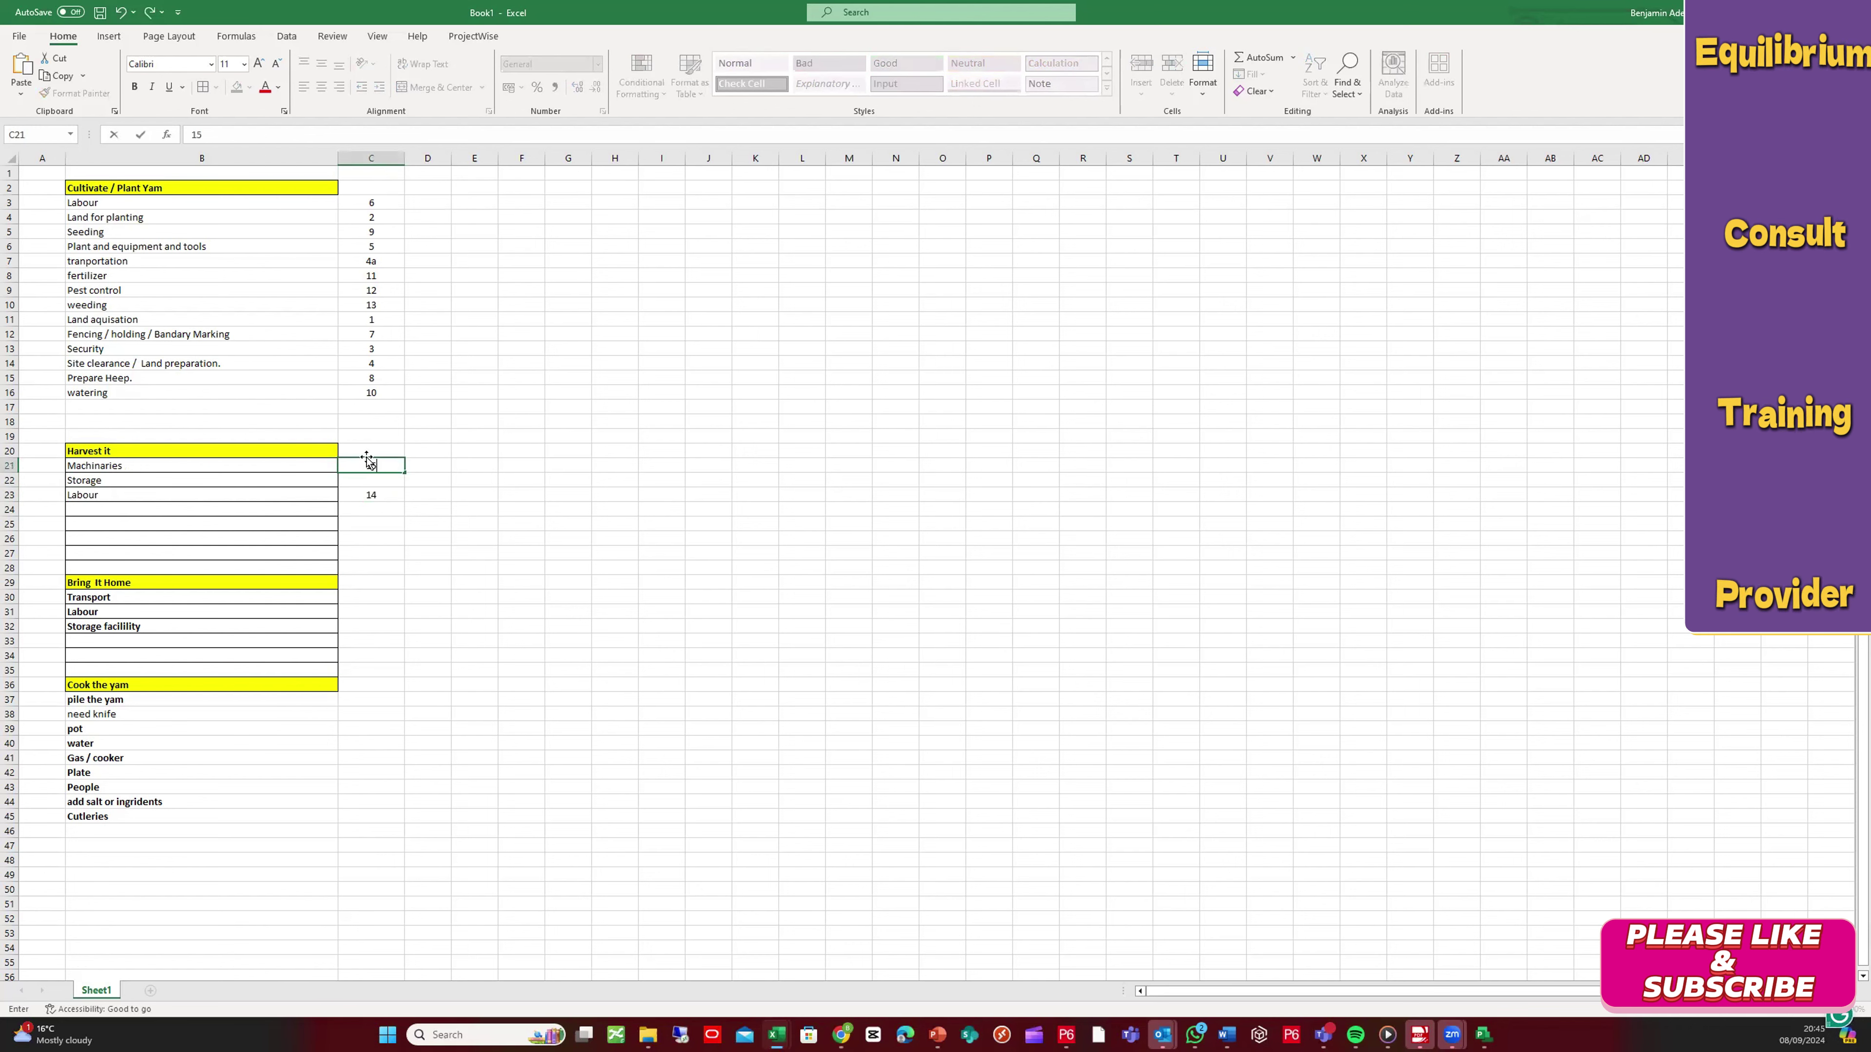
Step: Set the sequence number in C22, beside Storage under Harvest it, to 16
click(369, 477)
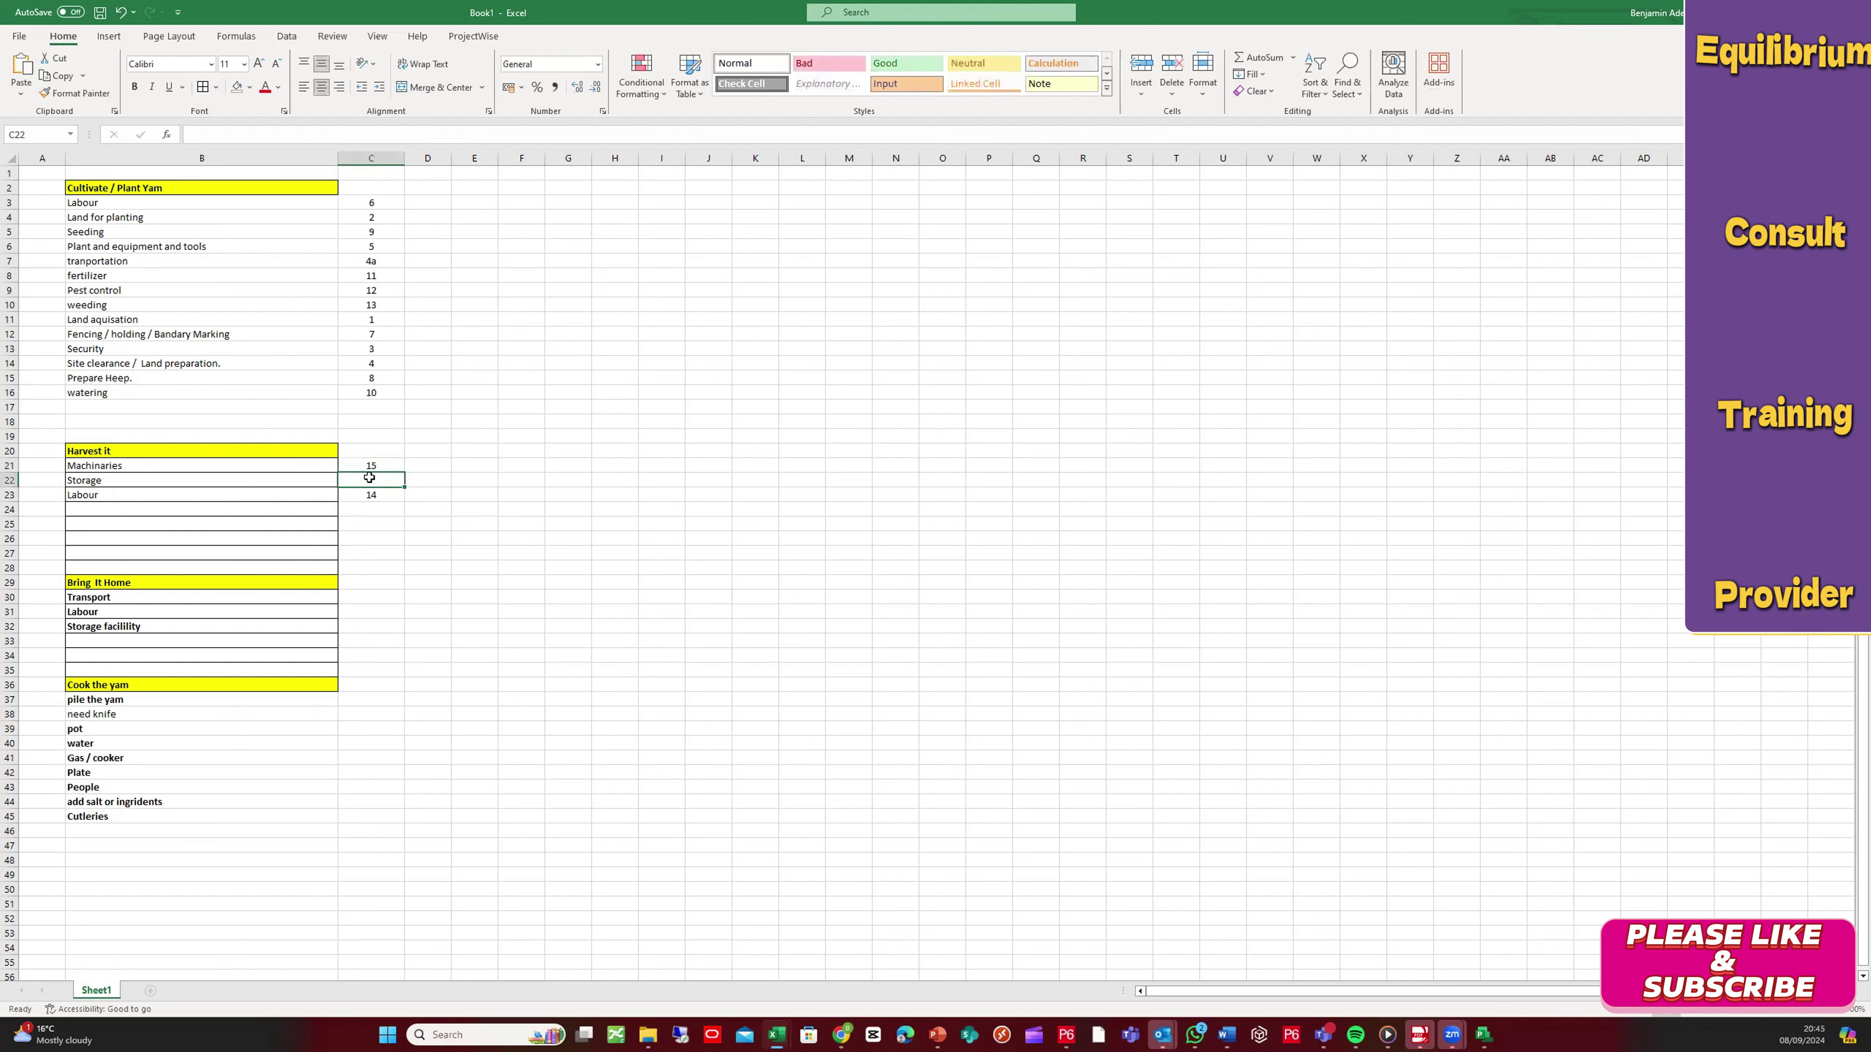
text(16)
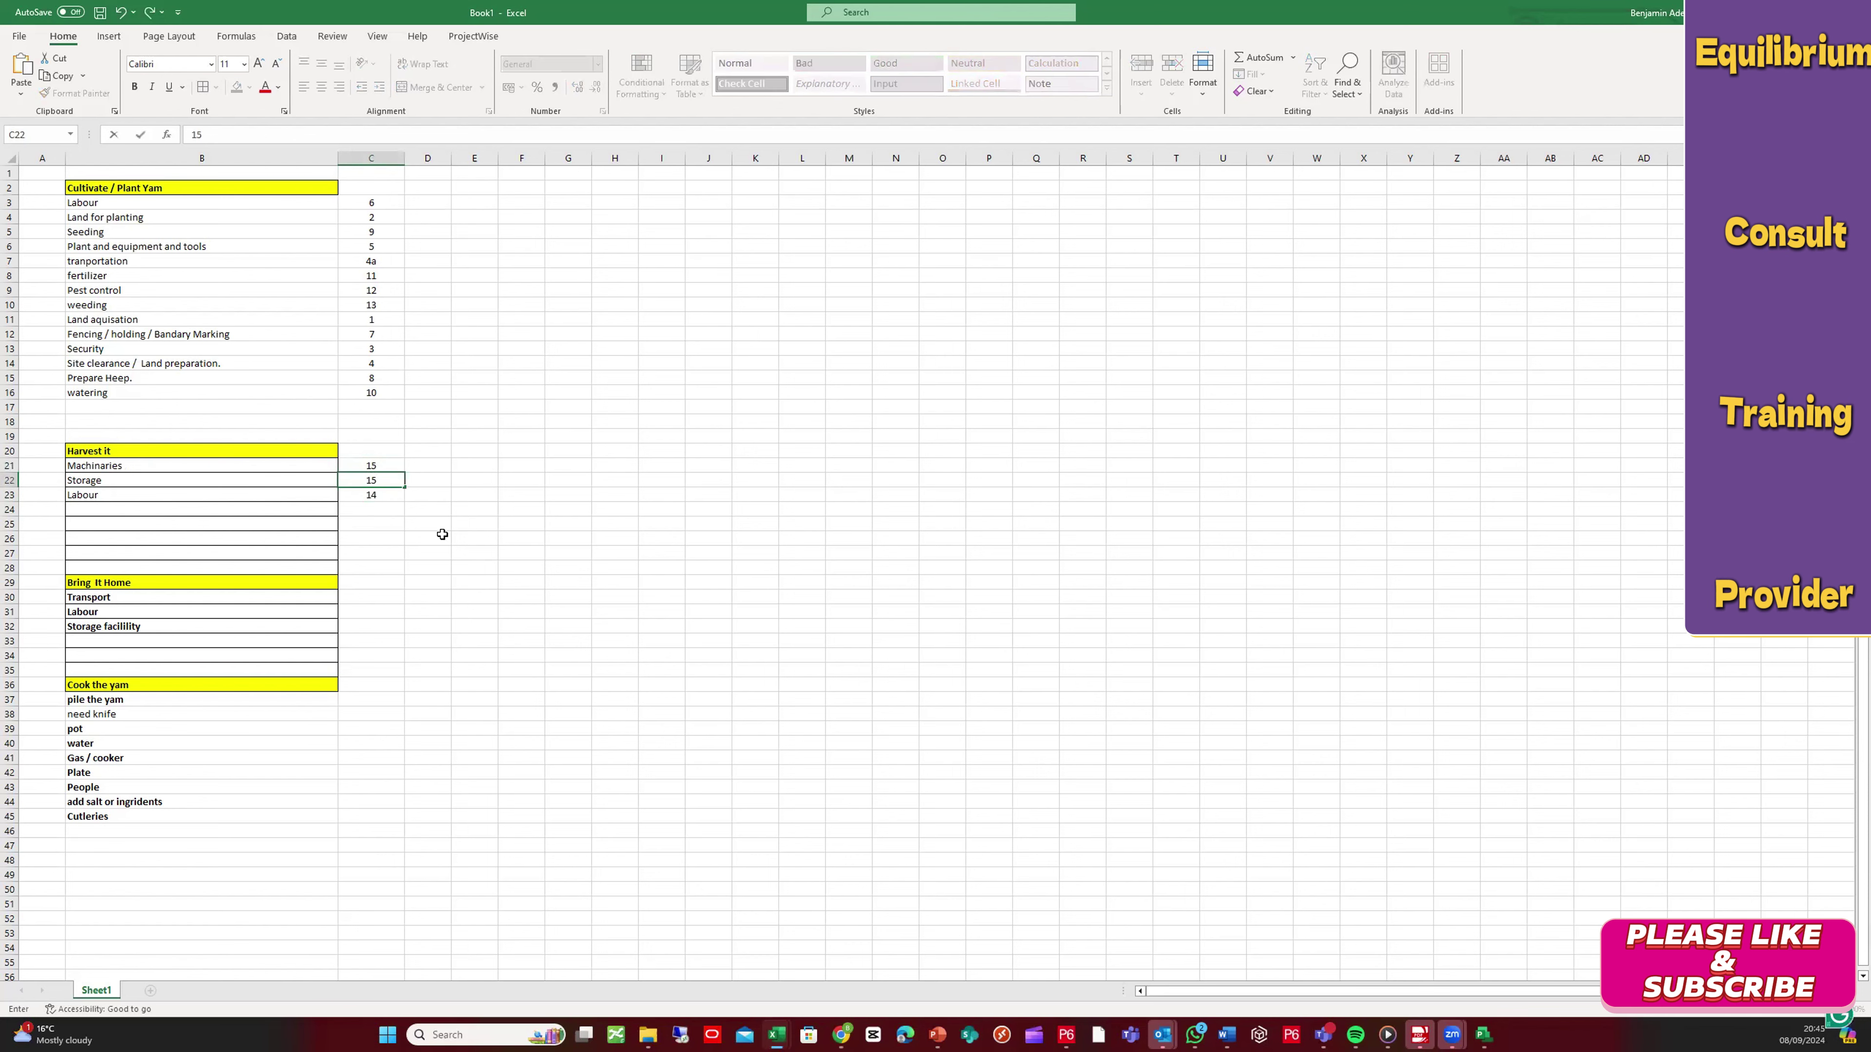
click(440, 536)
click(372, 479)
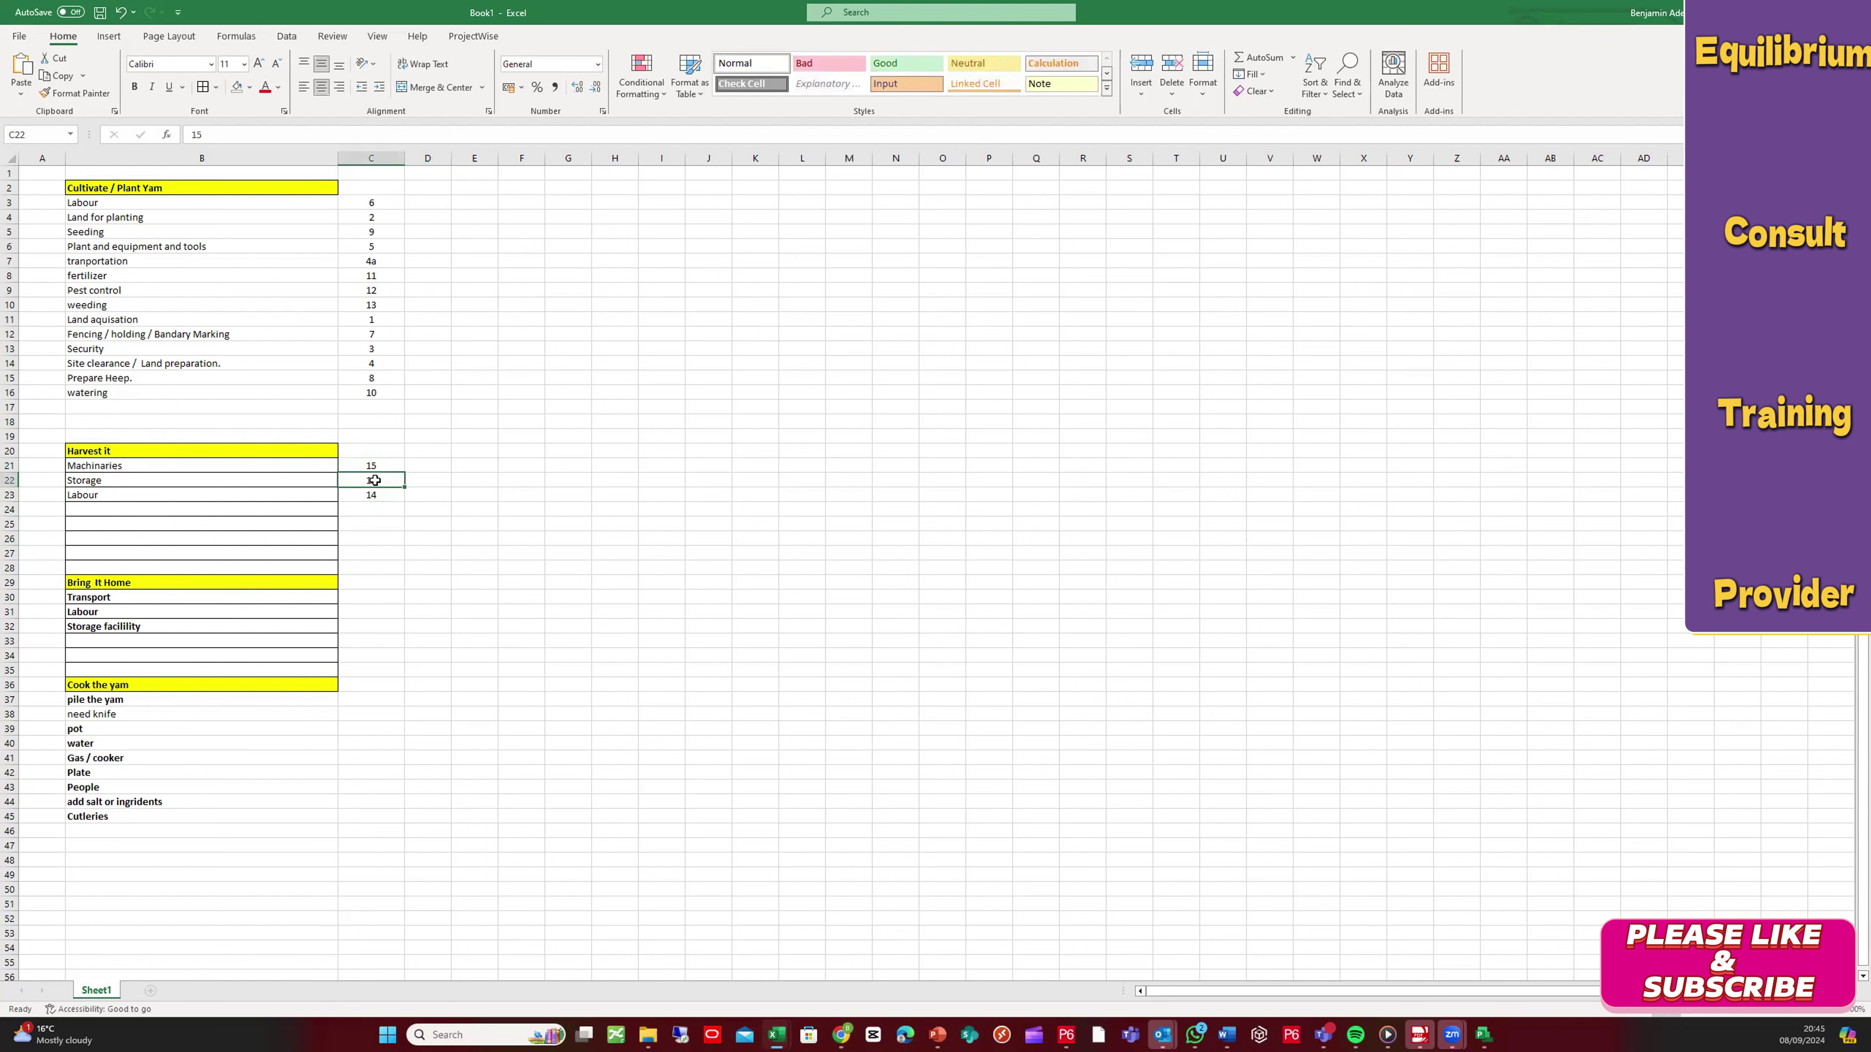
text(16)
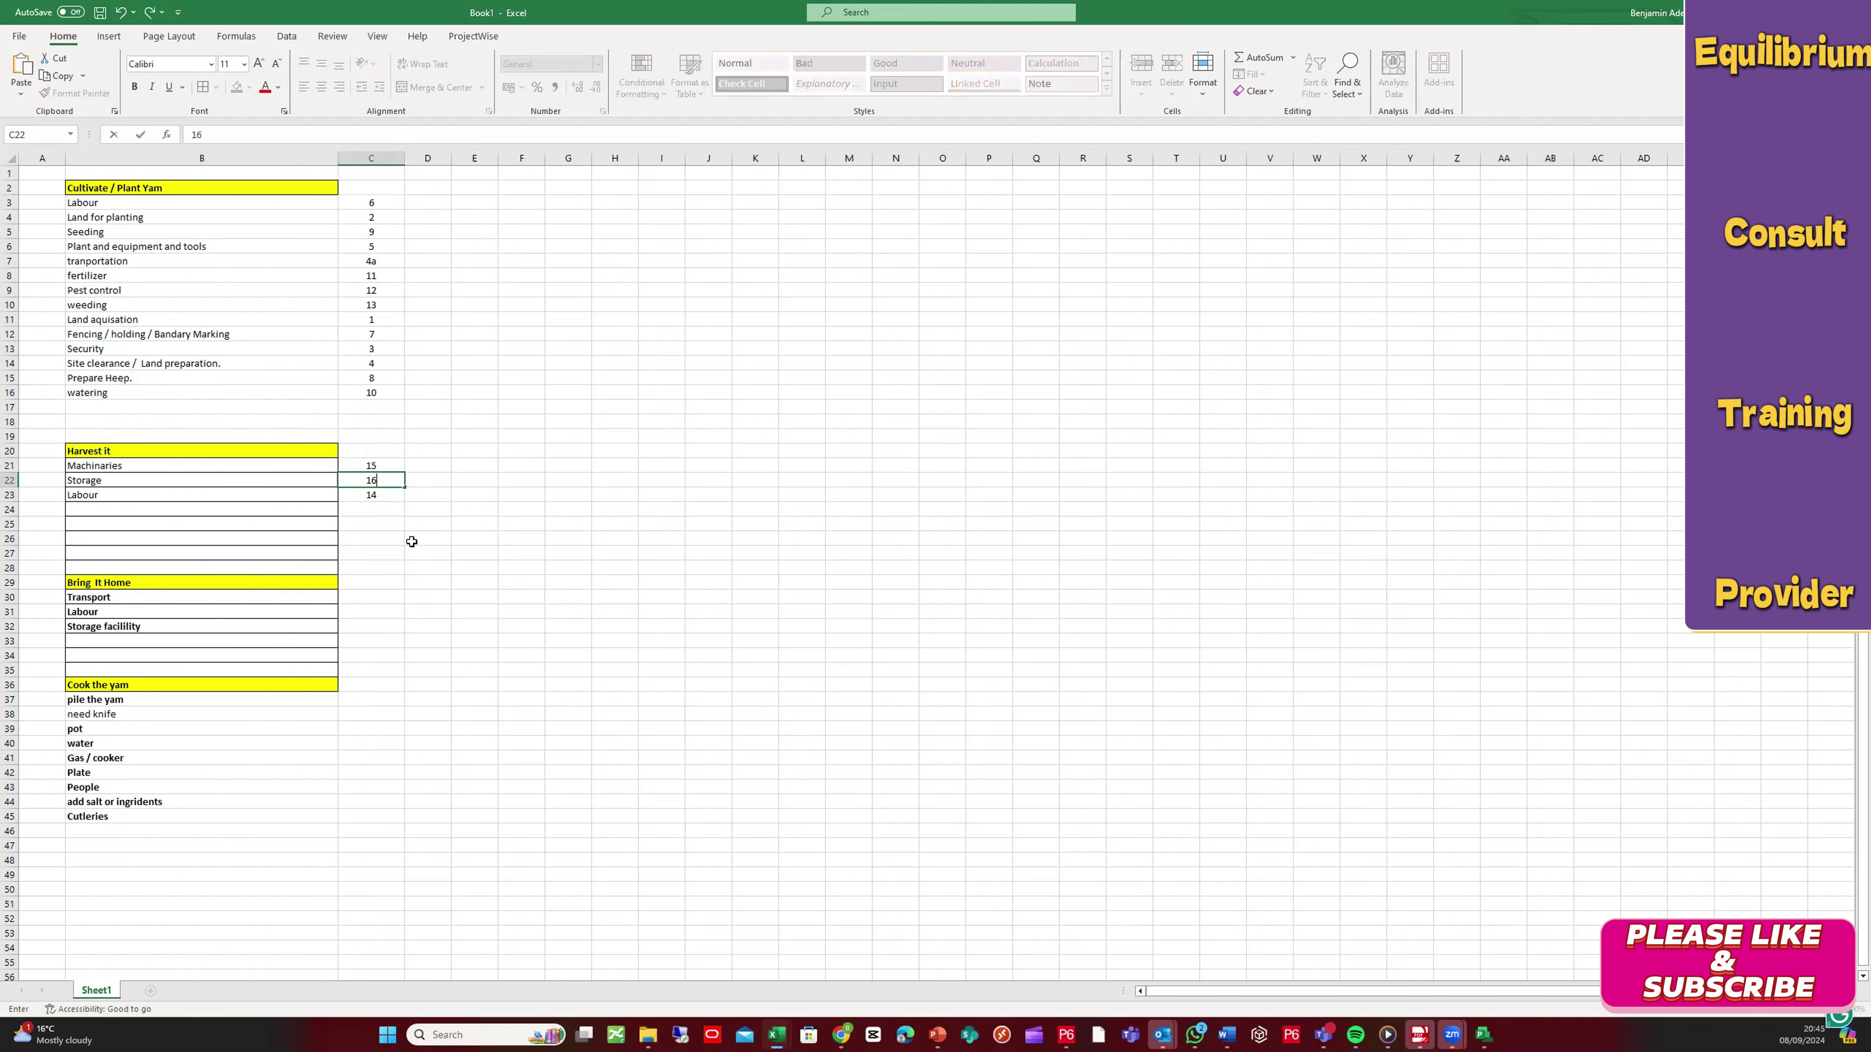
Step: Enter sequence number 17 in C30 and C31 beside Transport and Labour, and 19 in C32 beside the storage entry, under Bring It Home
click(394, 546)
scroll(238, 531, down, 3)
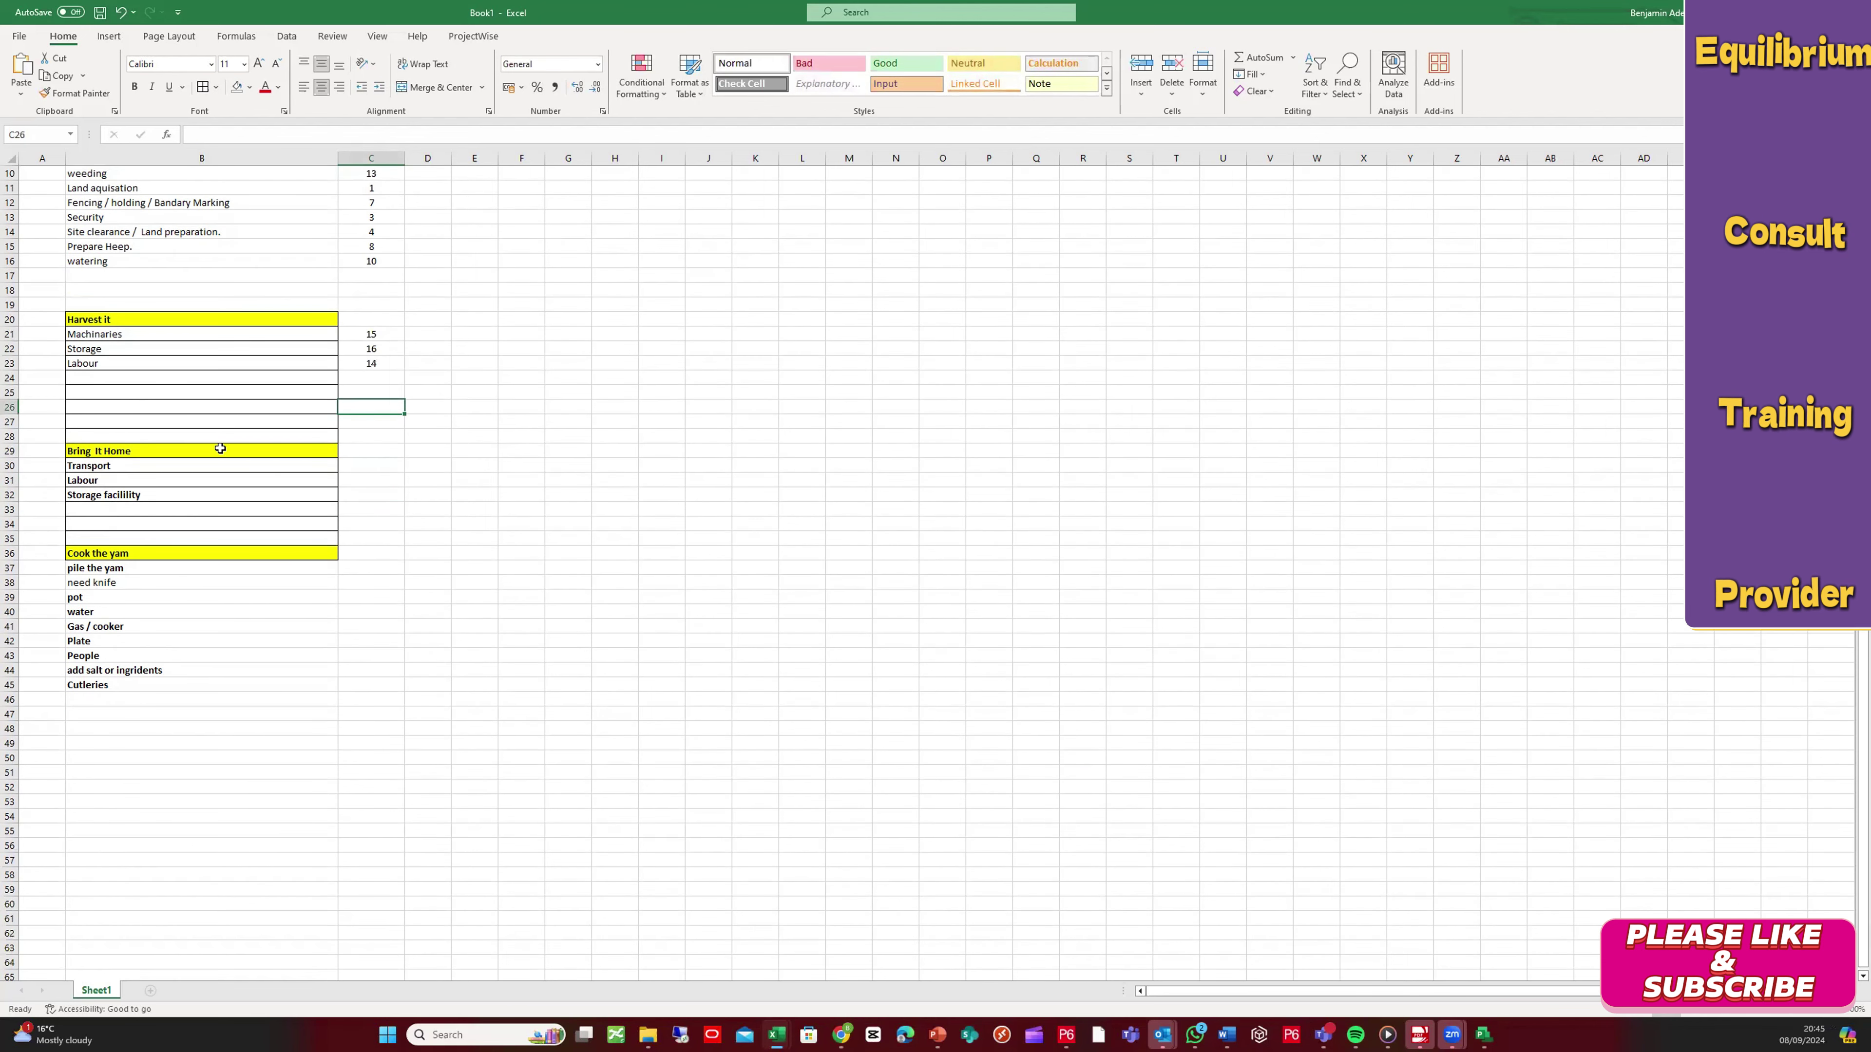
click(371, 466)
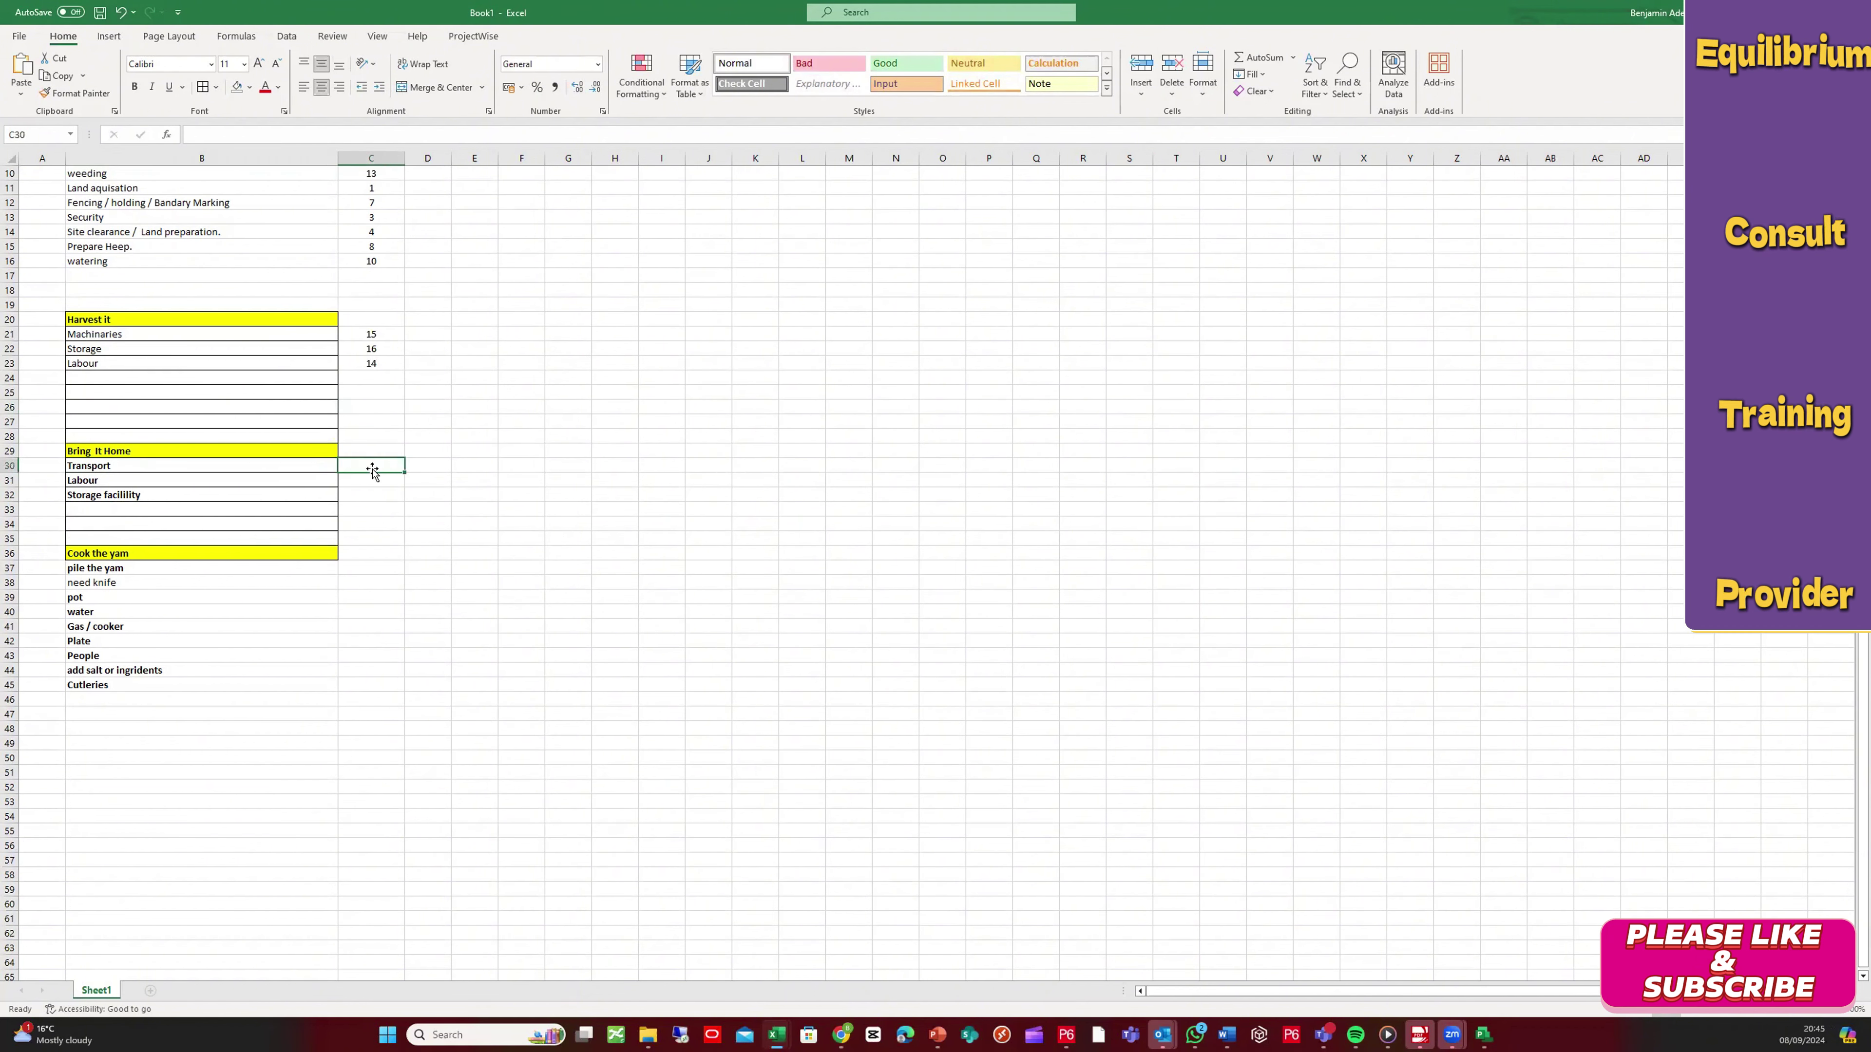
text(17)
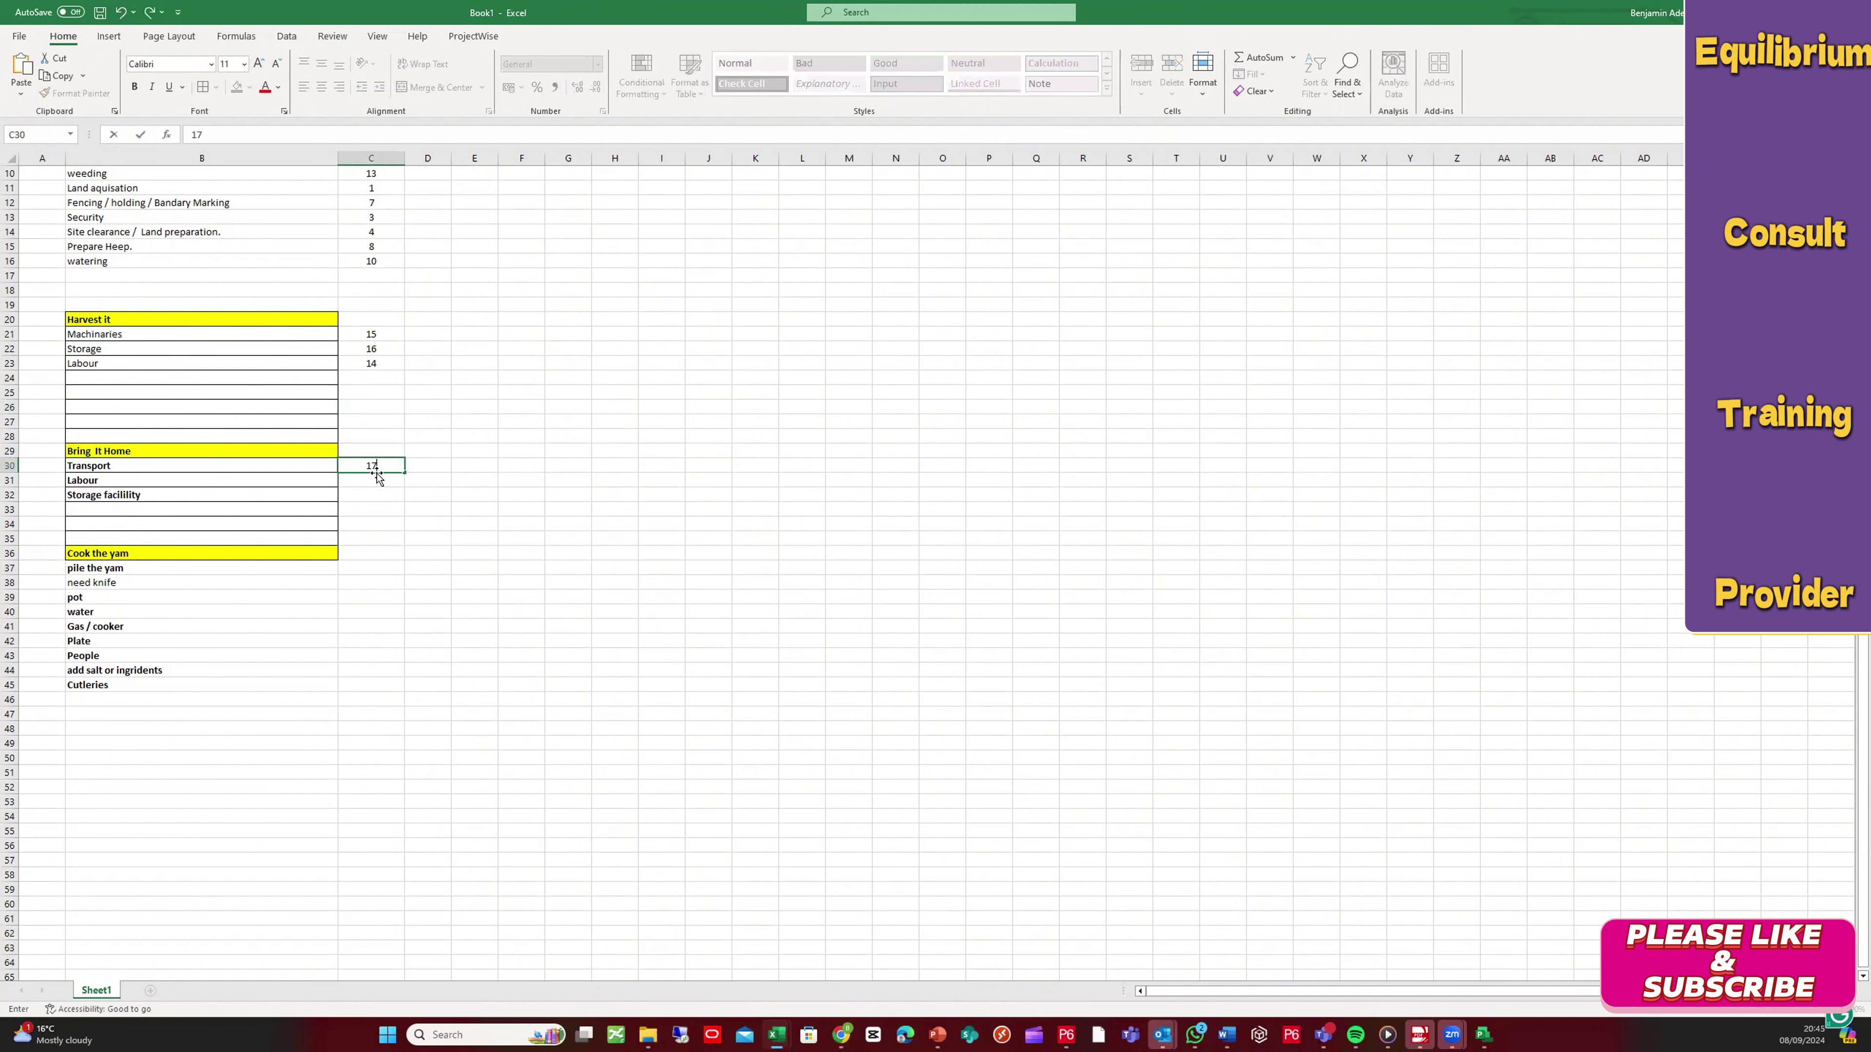
click(372, 483)
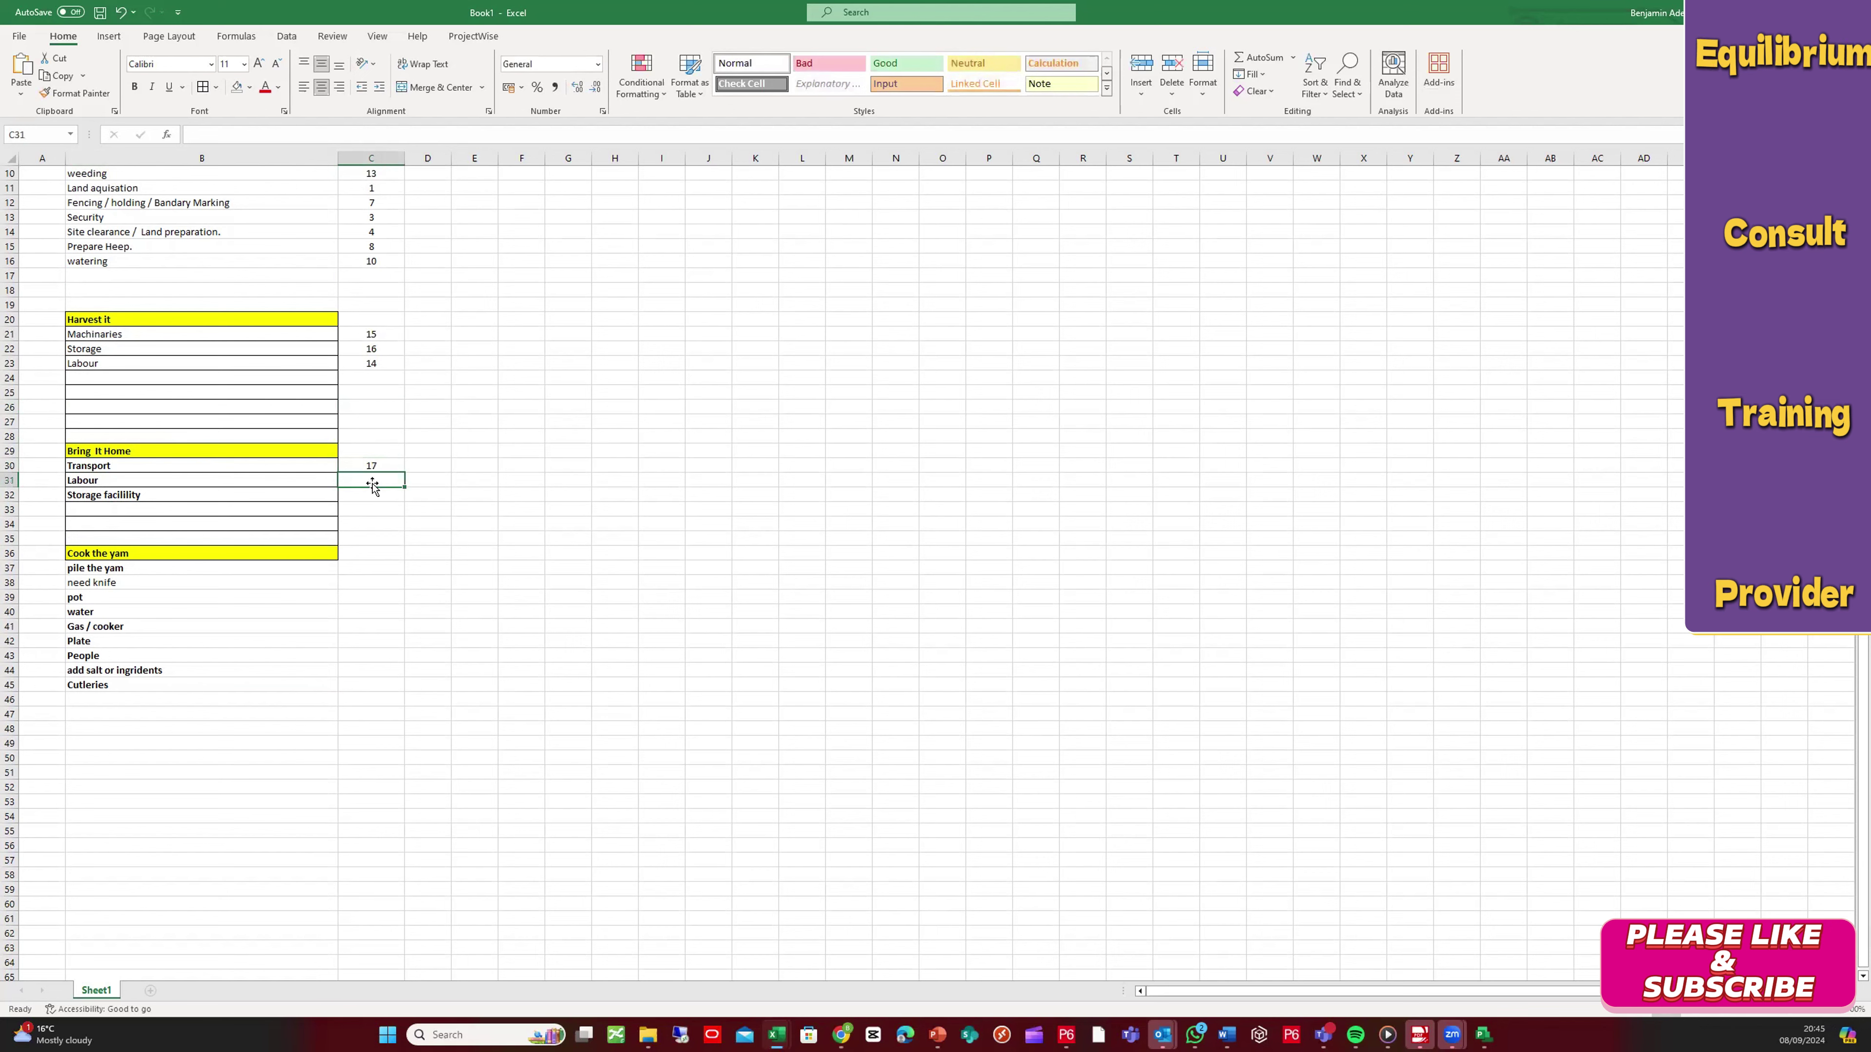
text(17)
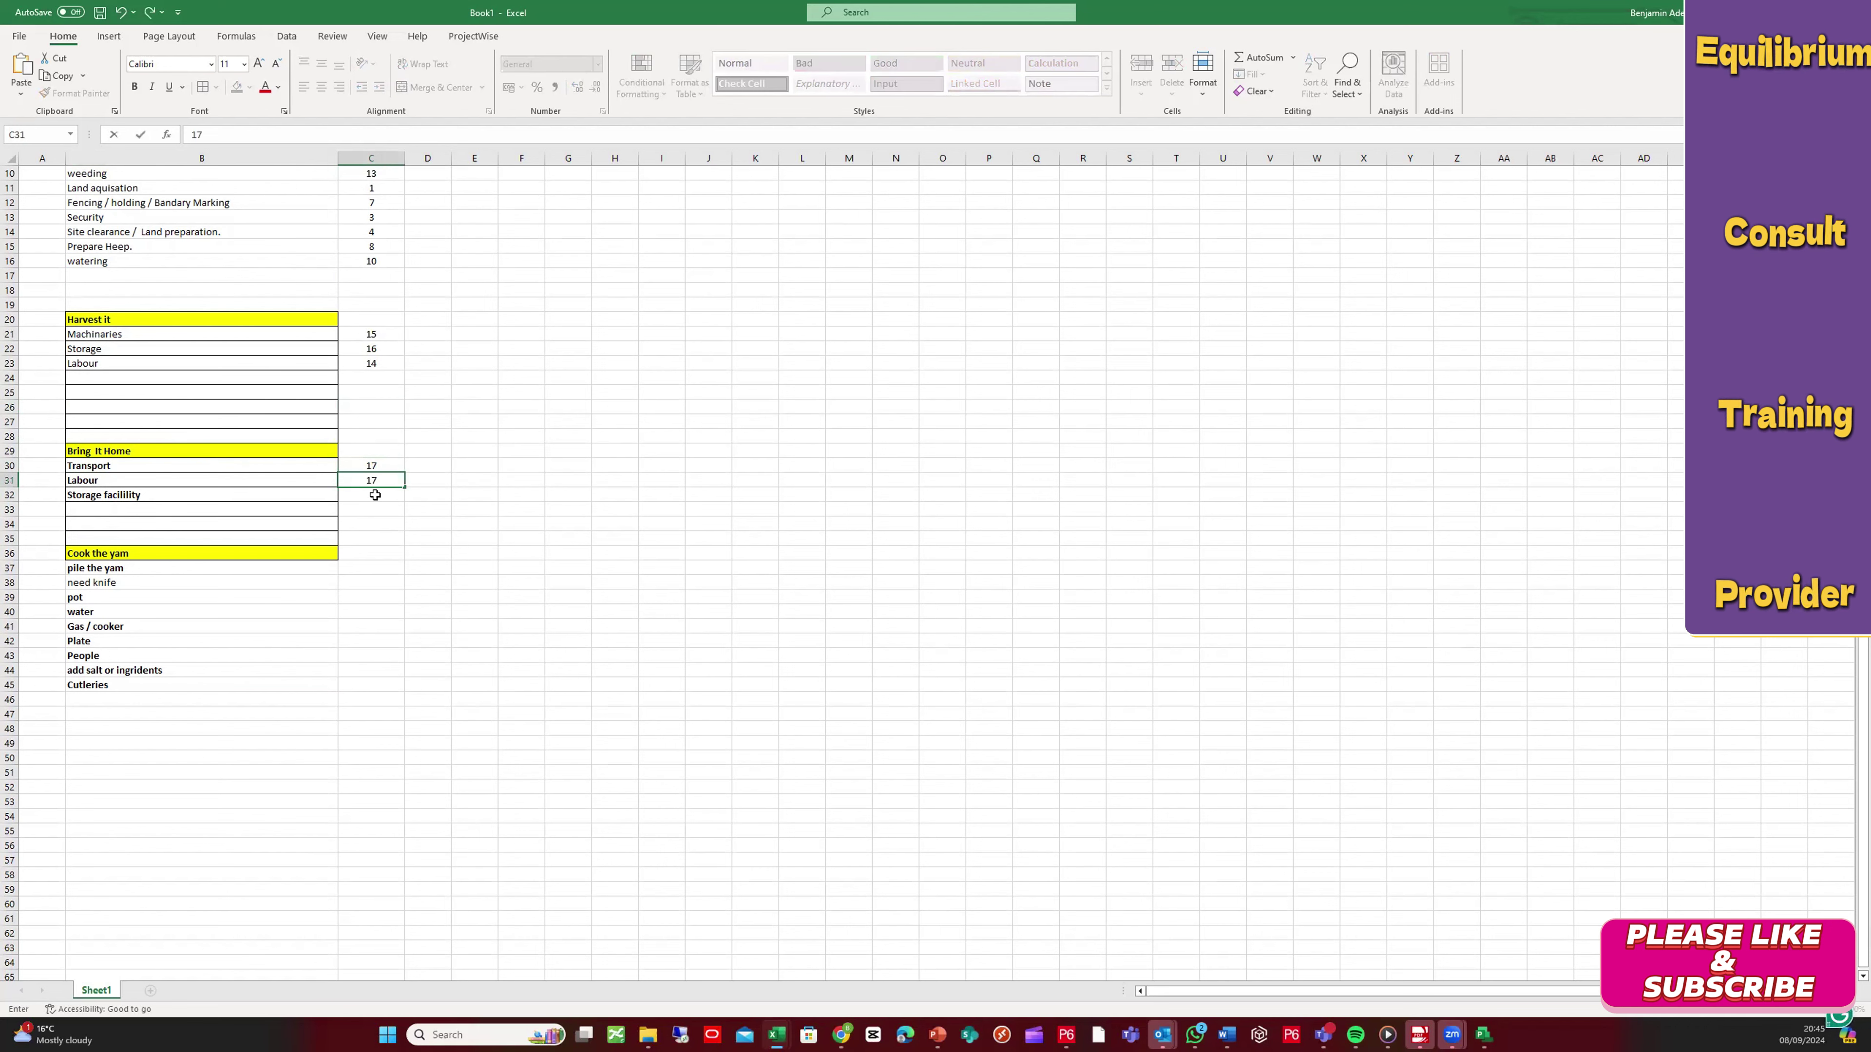
click(375, 494)
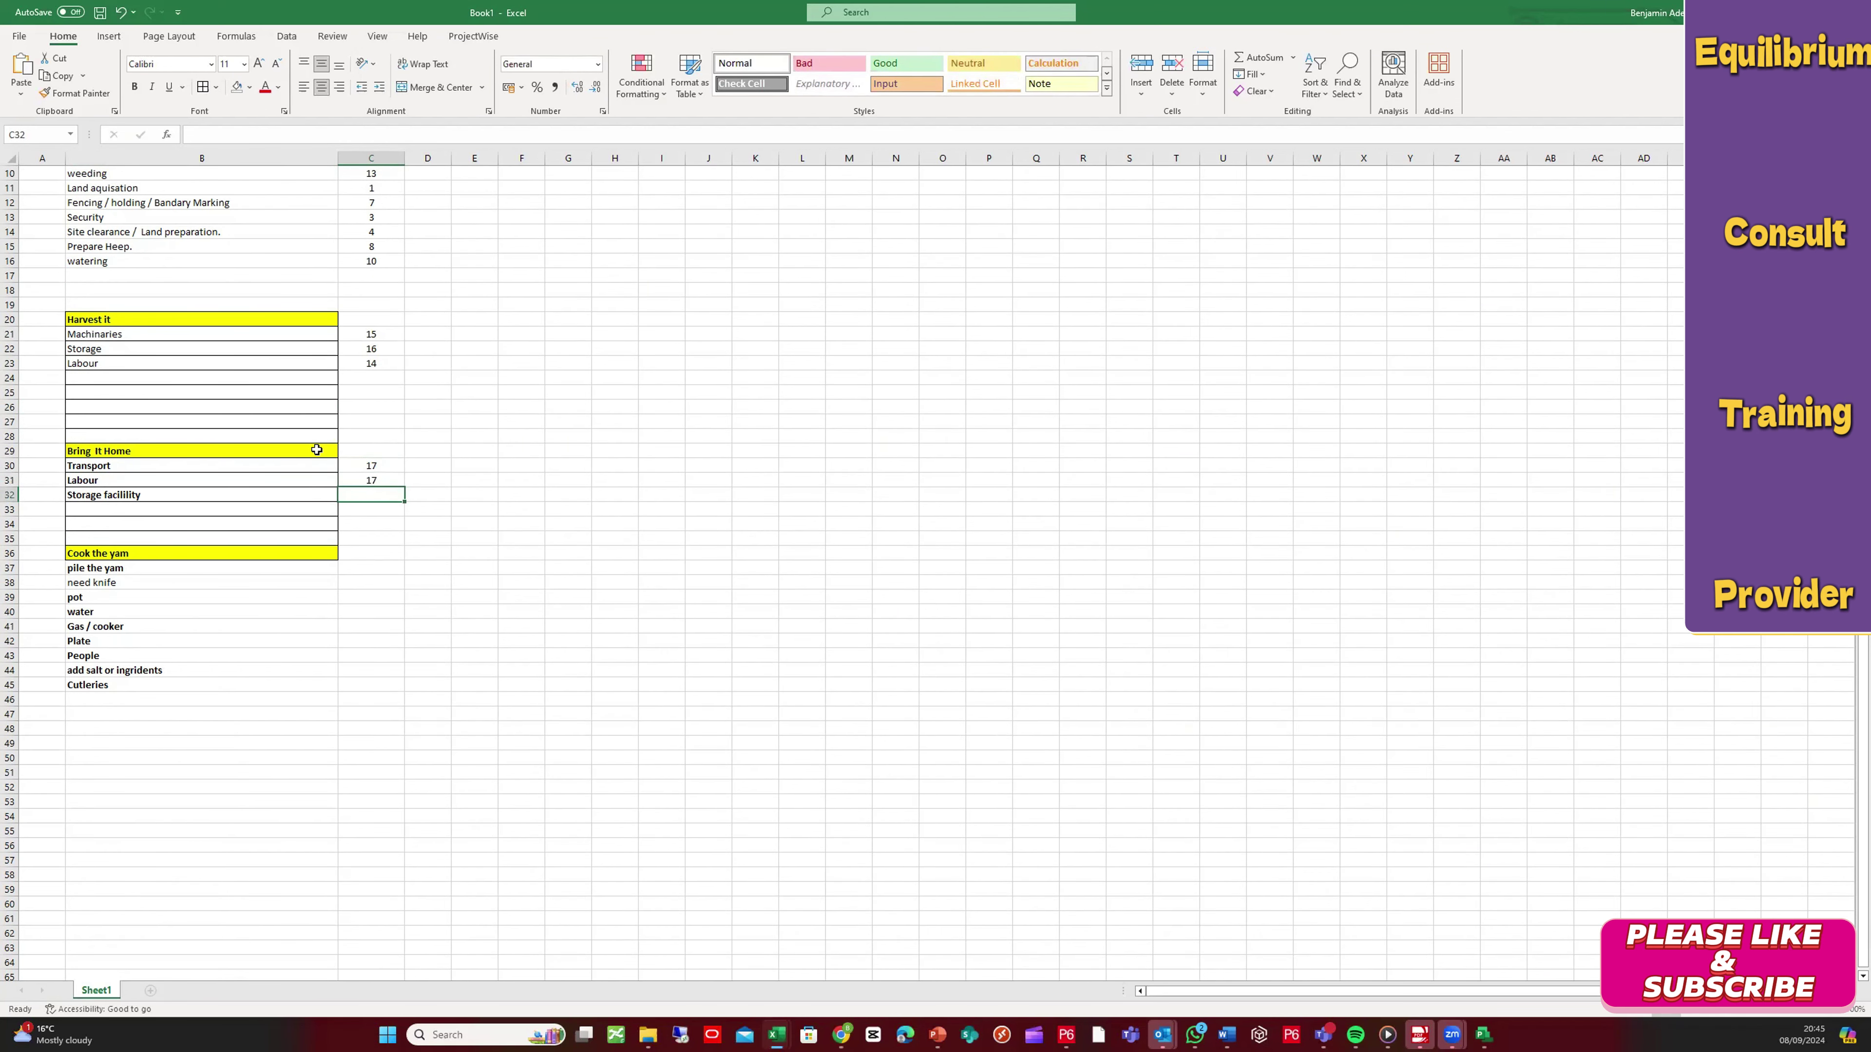
text(19)
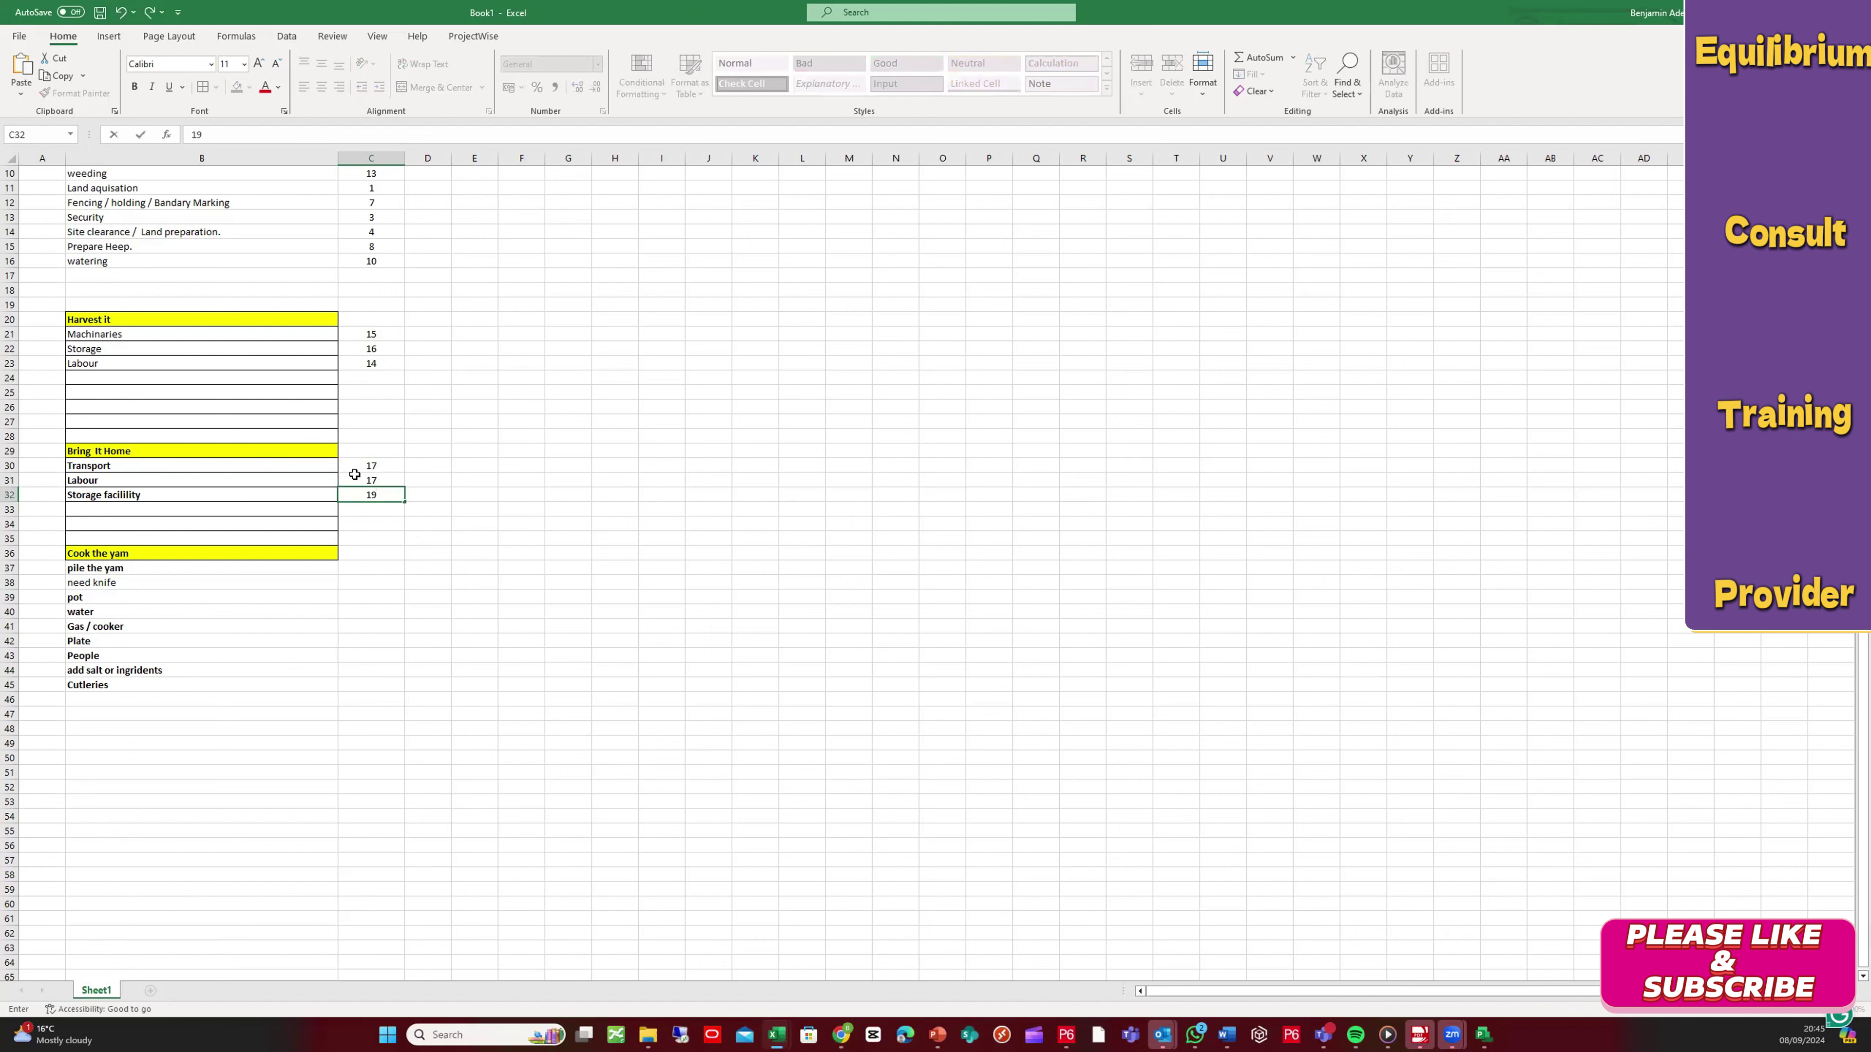
Step: Set the sequence number in C30, beside Transport under Bring It Home, to 18
click(359, 466)
text(1)
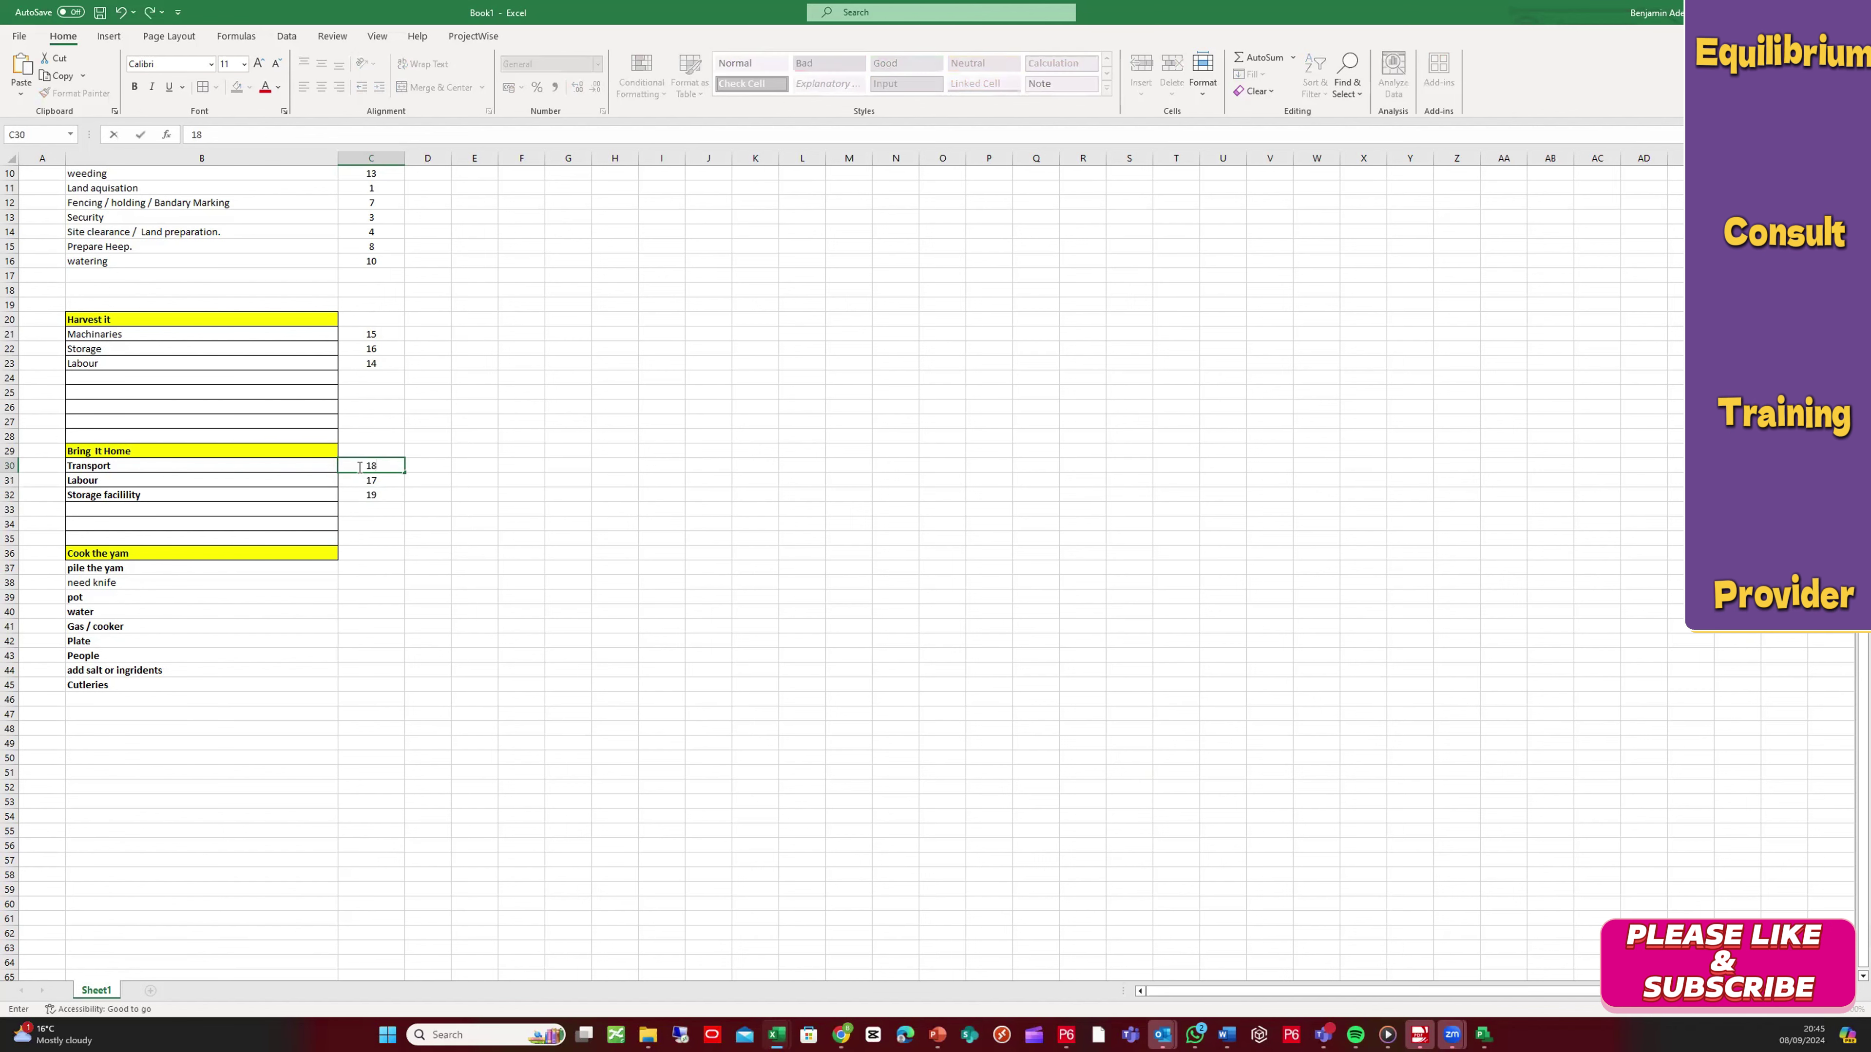
click(416, 523)
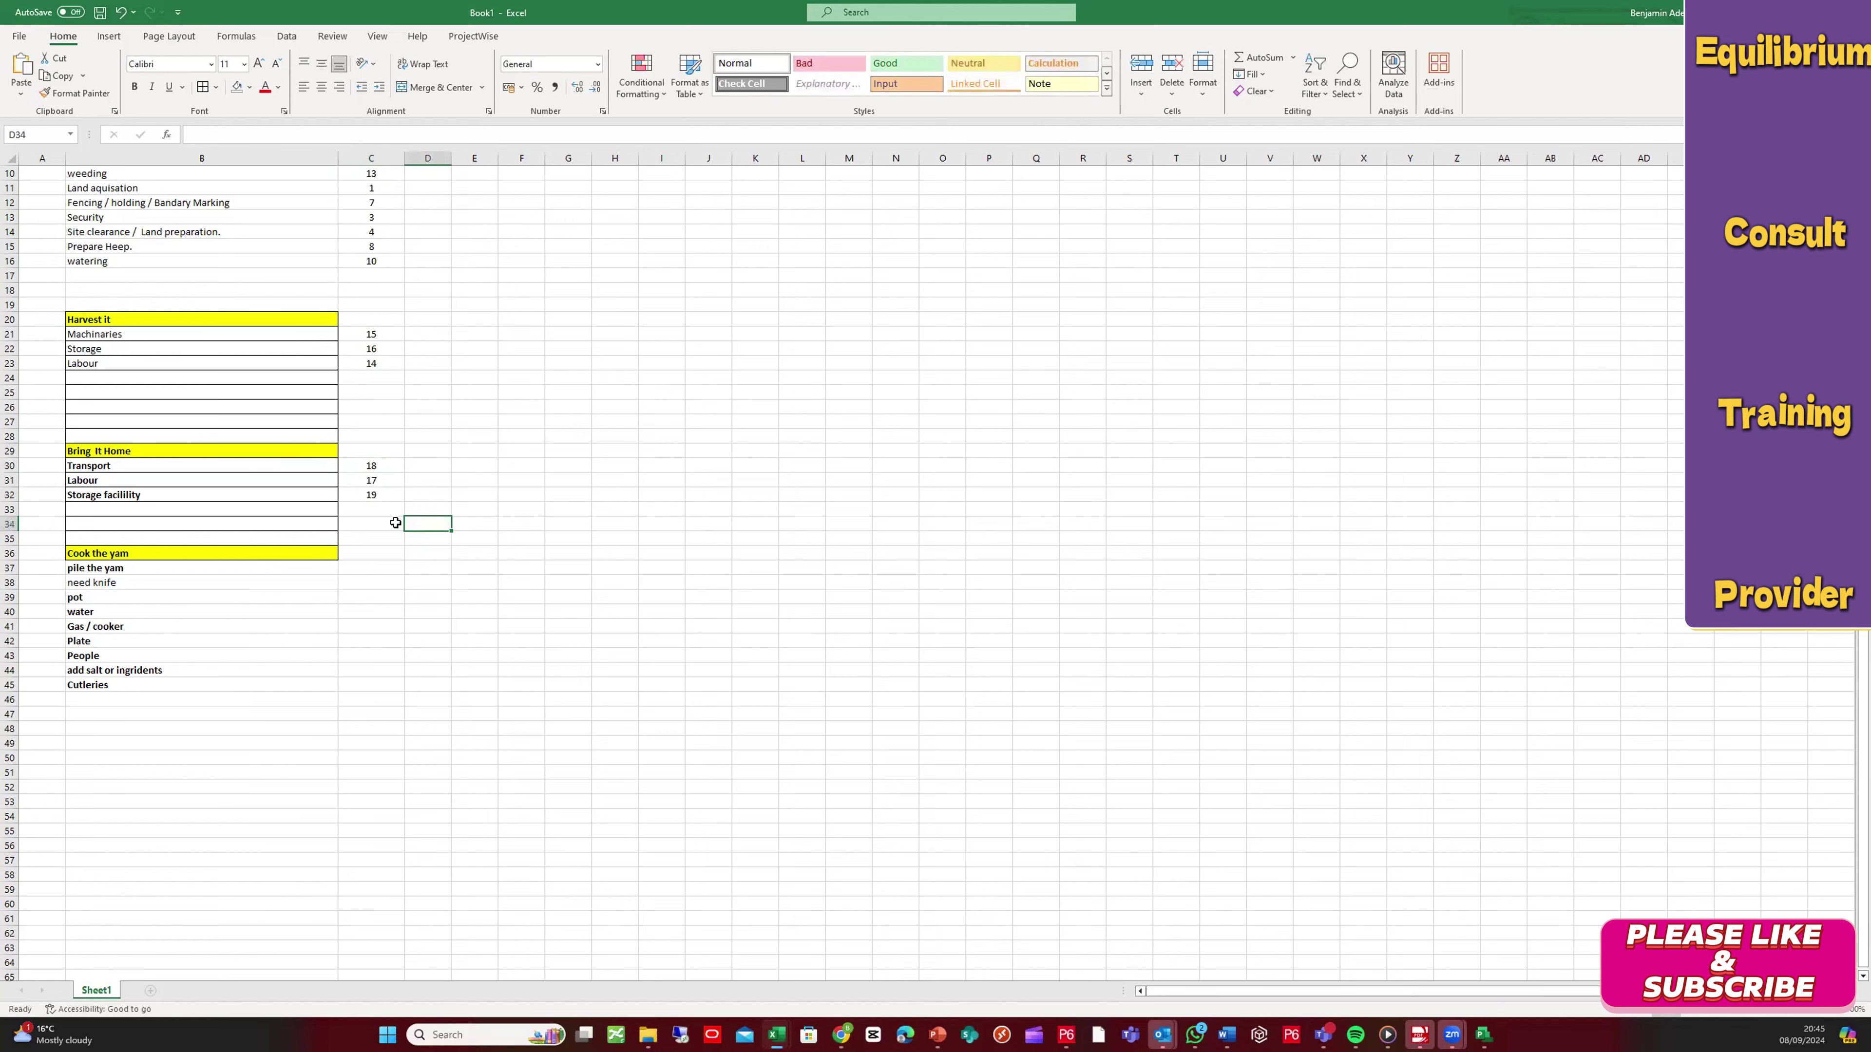
scroll(395, 523, up, 3)
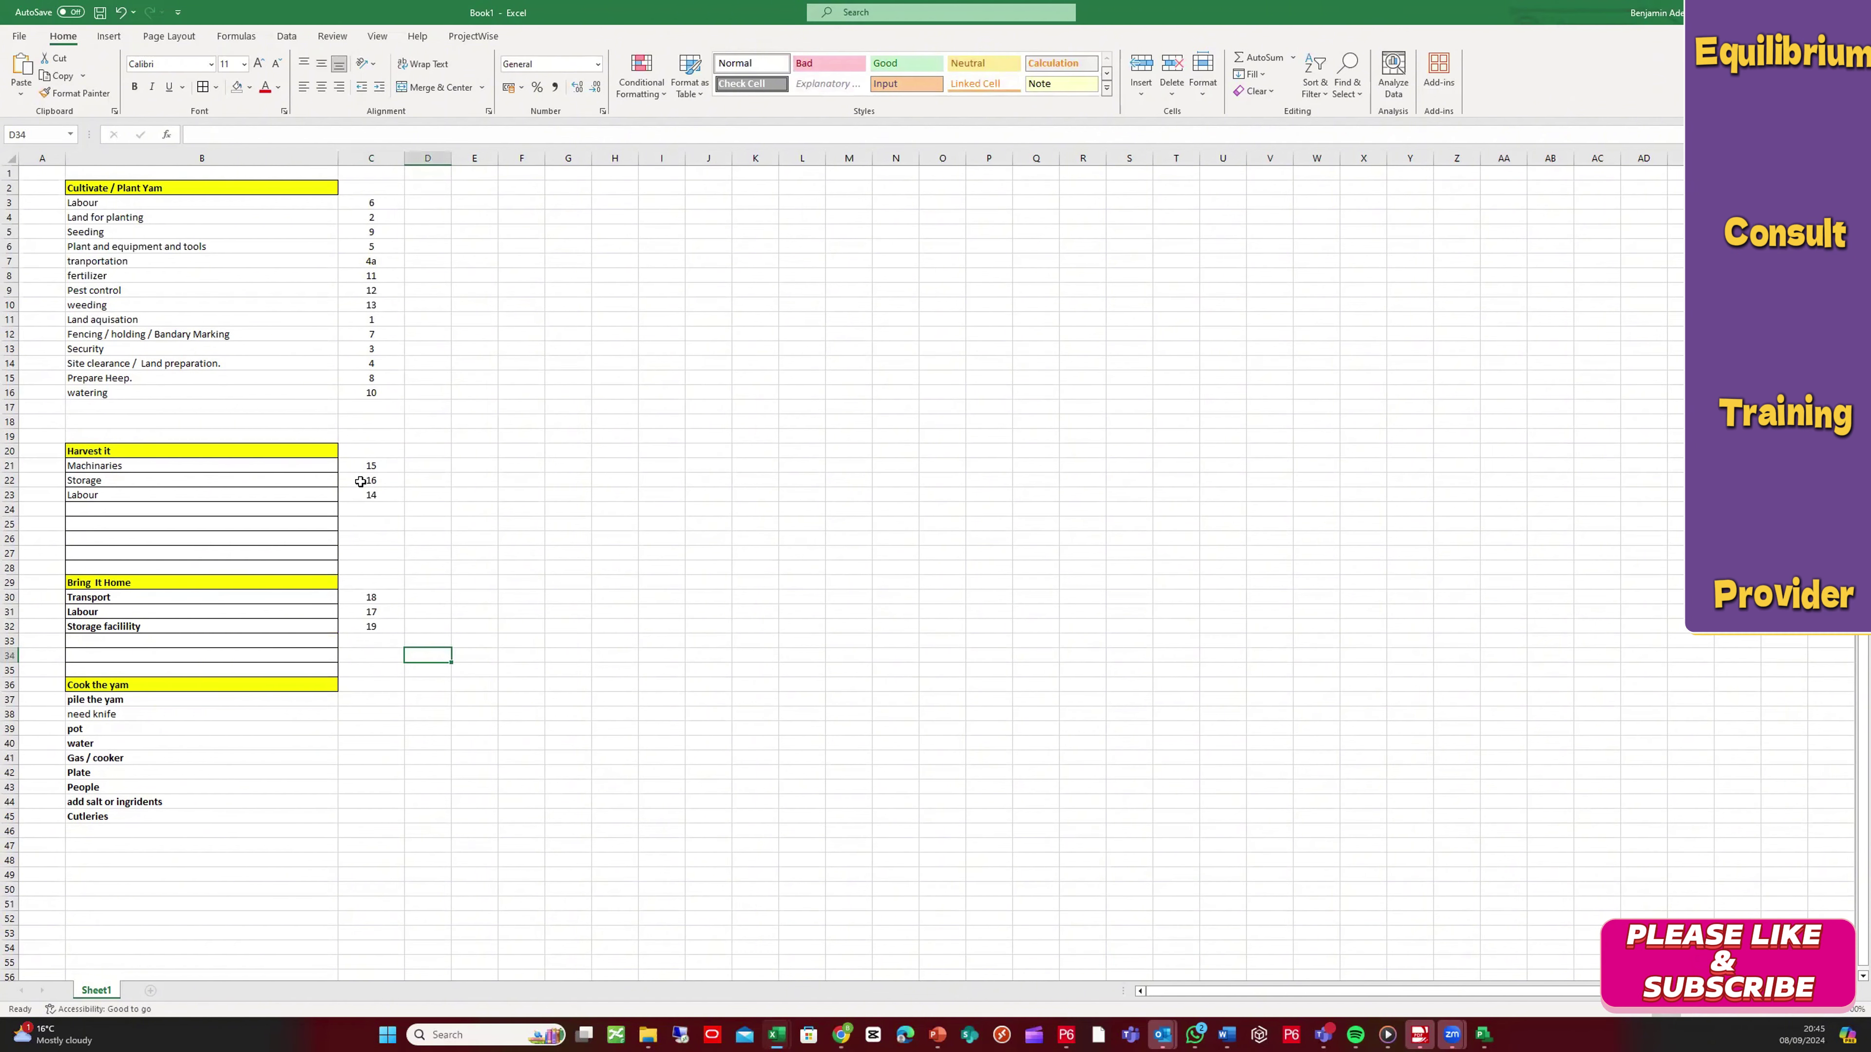
scroll(360, 481, down, 4)
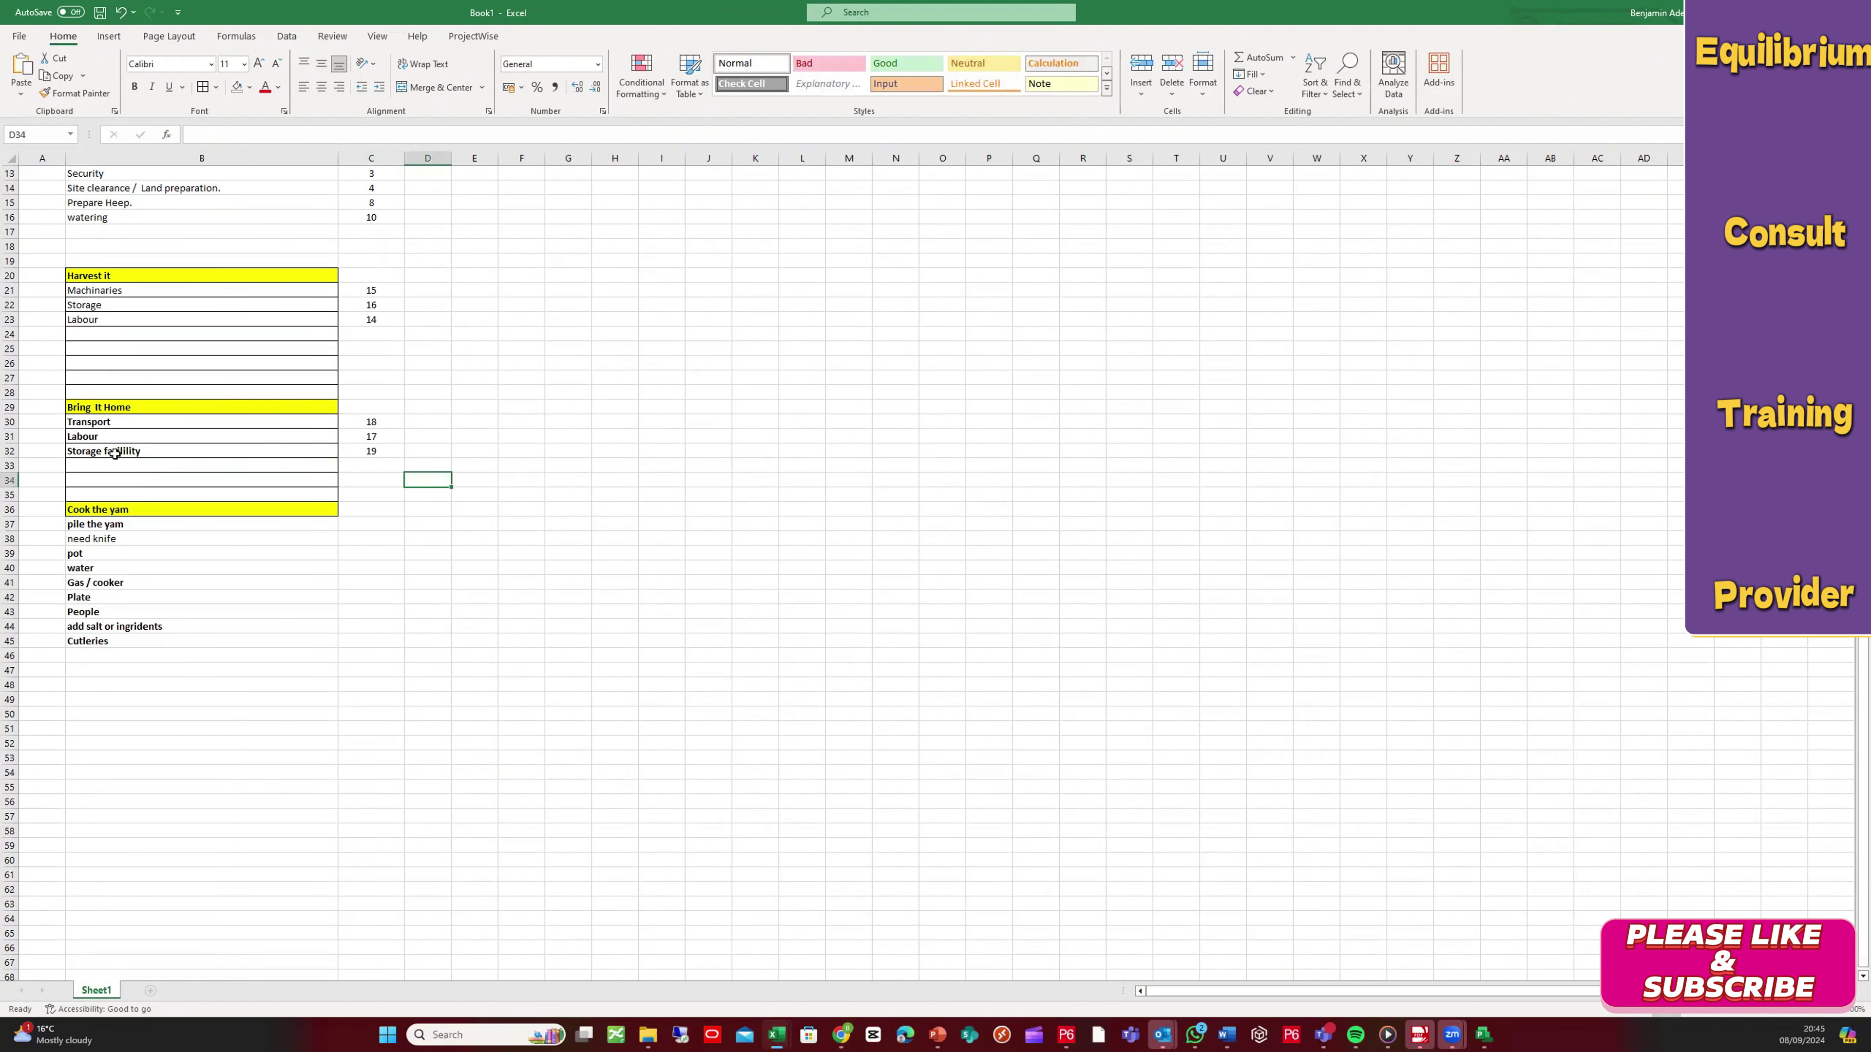
click(102, 452)
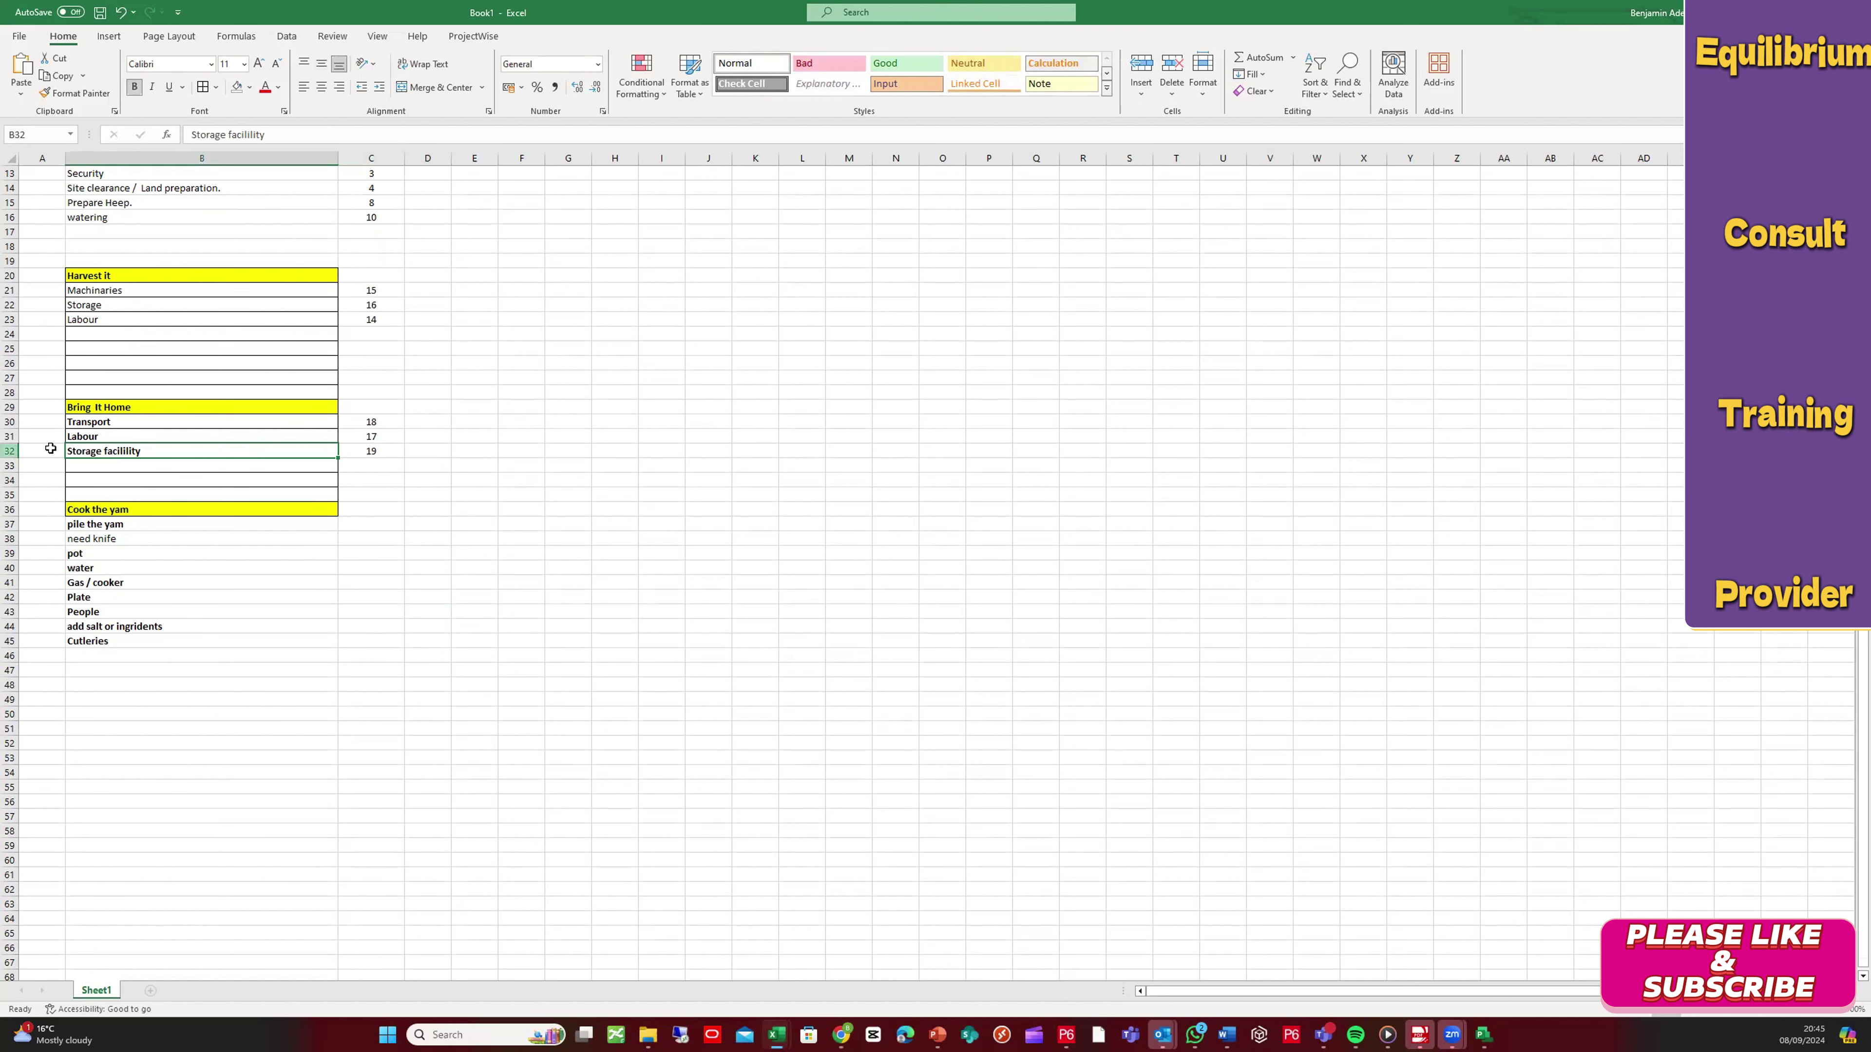
click(163, 464)
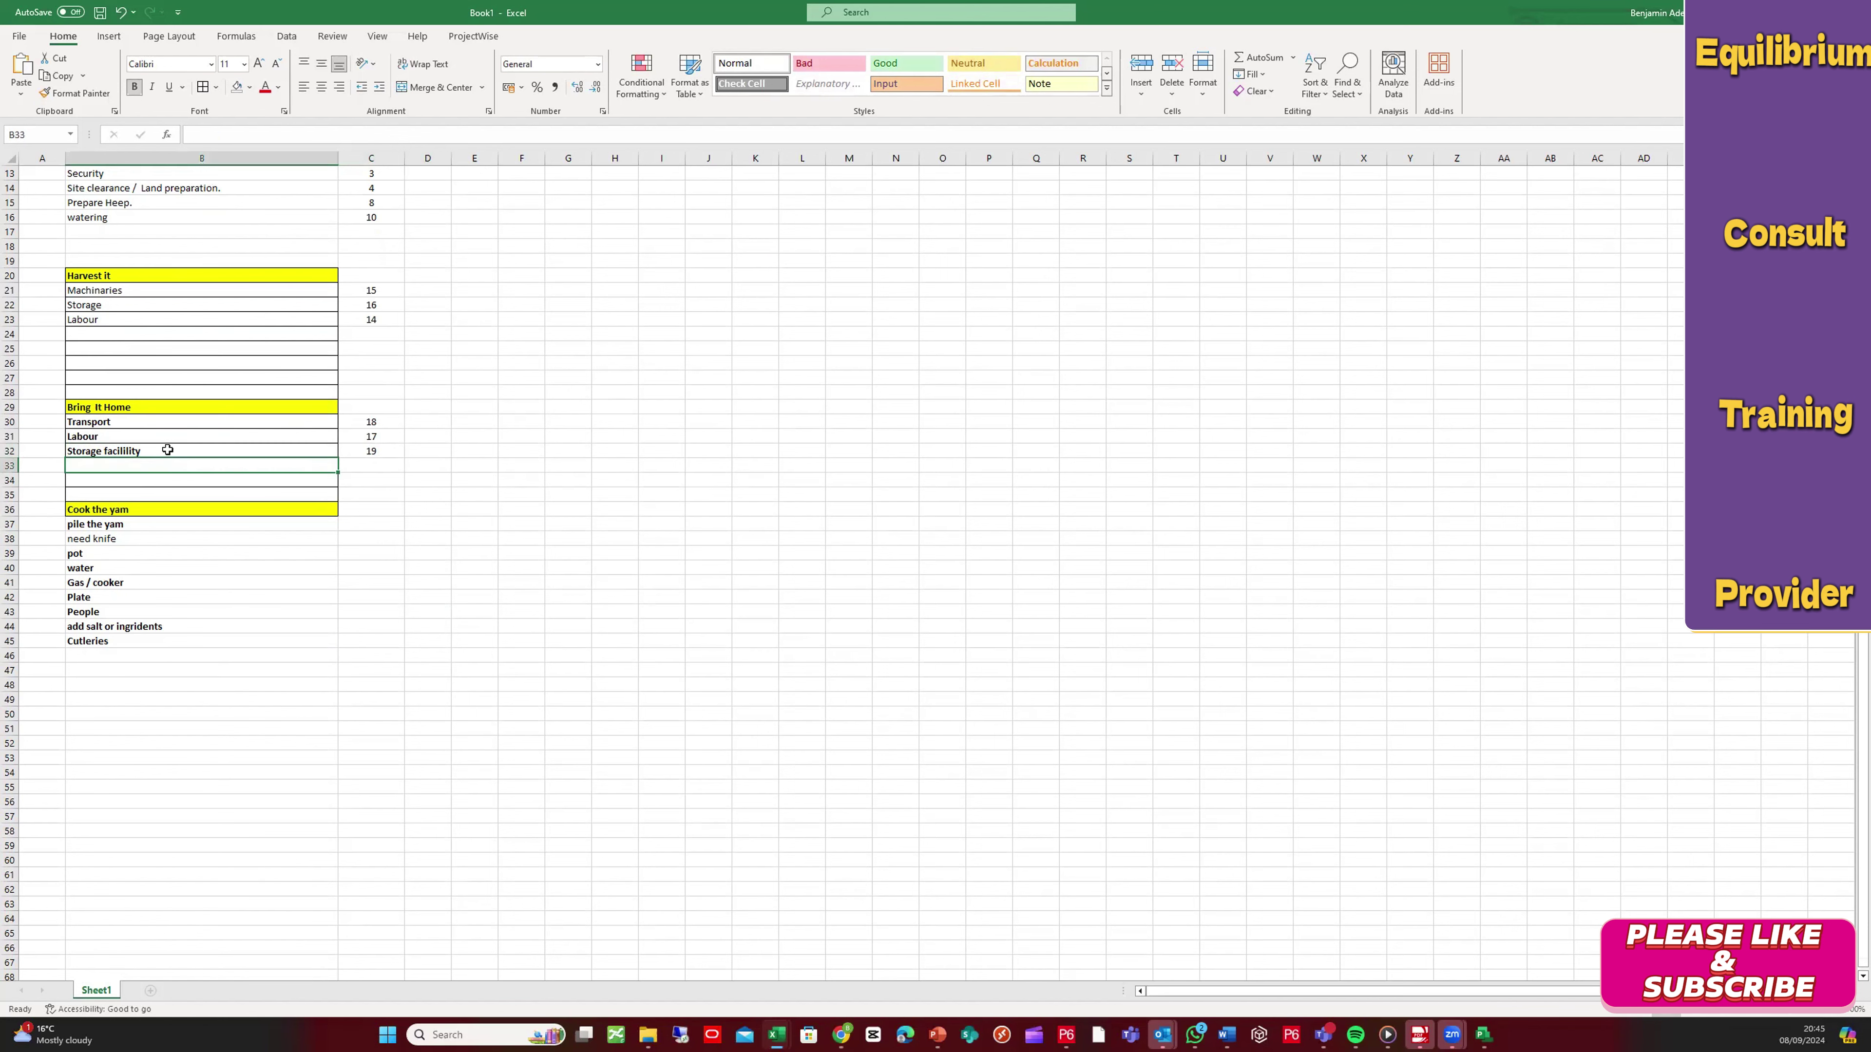
click(167, 450)
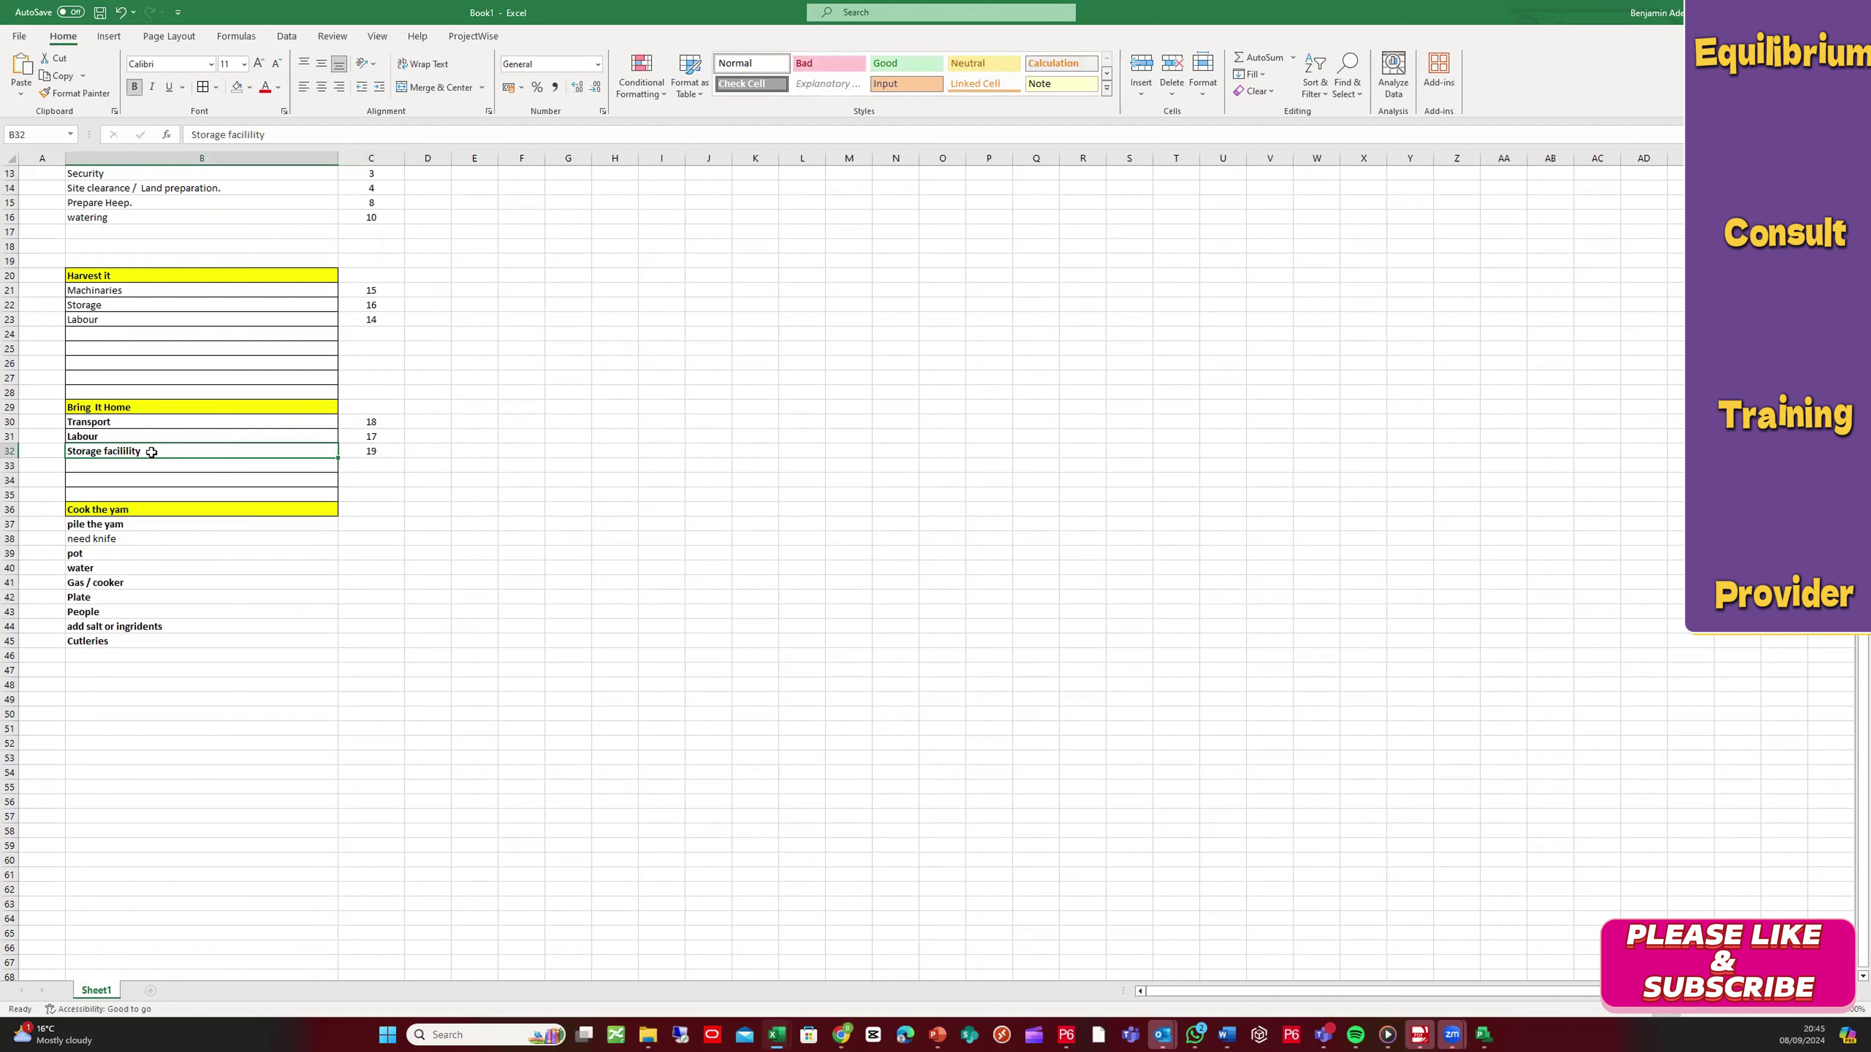
click(11, 450)
right_click(10, 451)
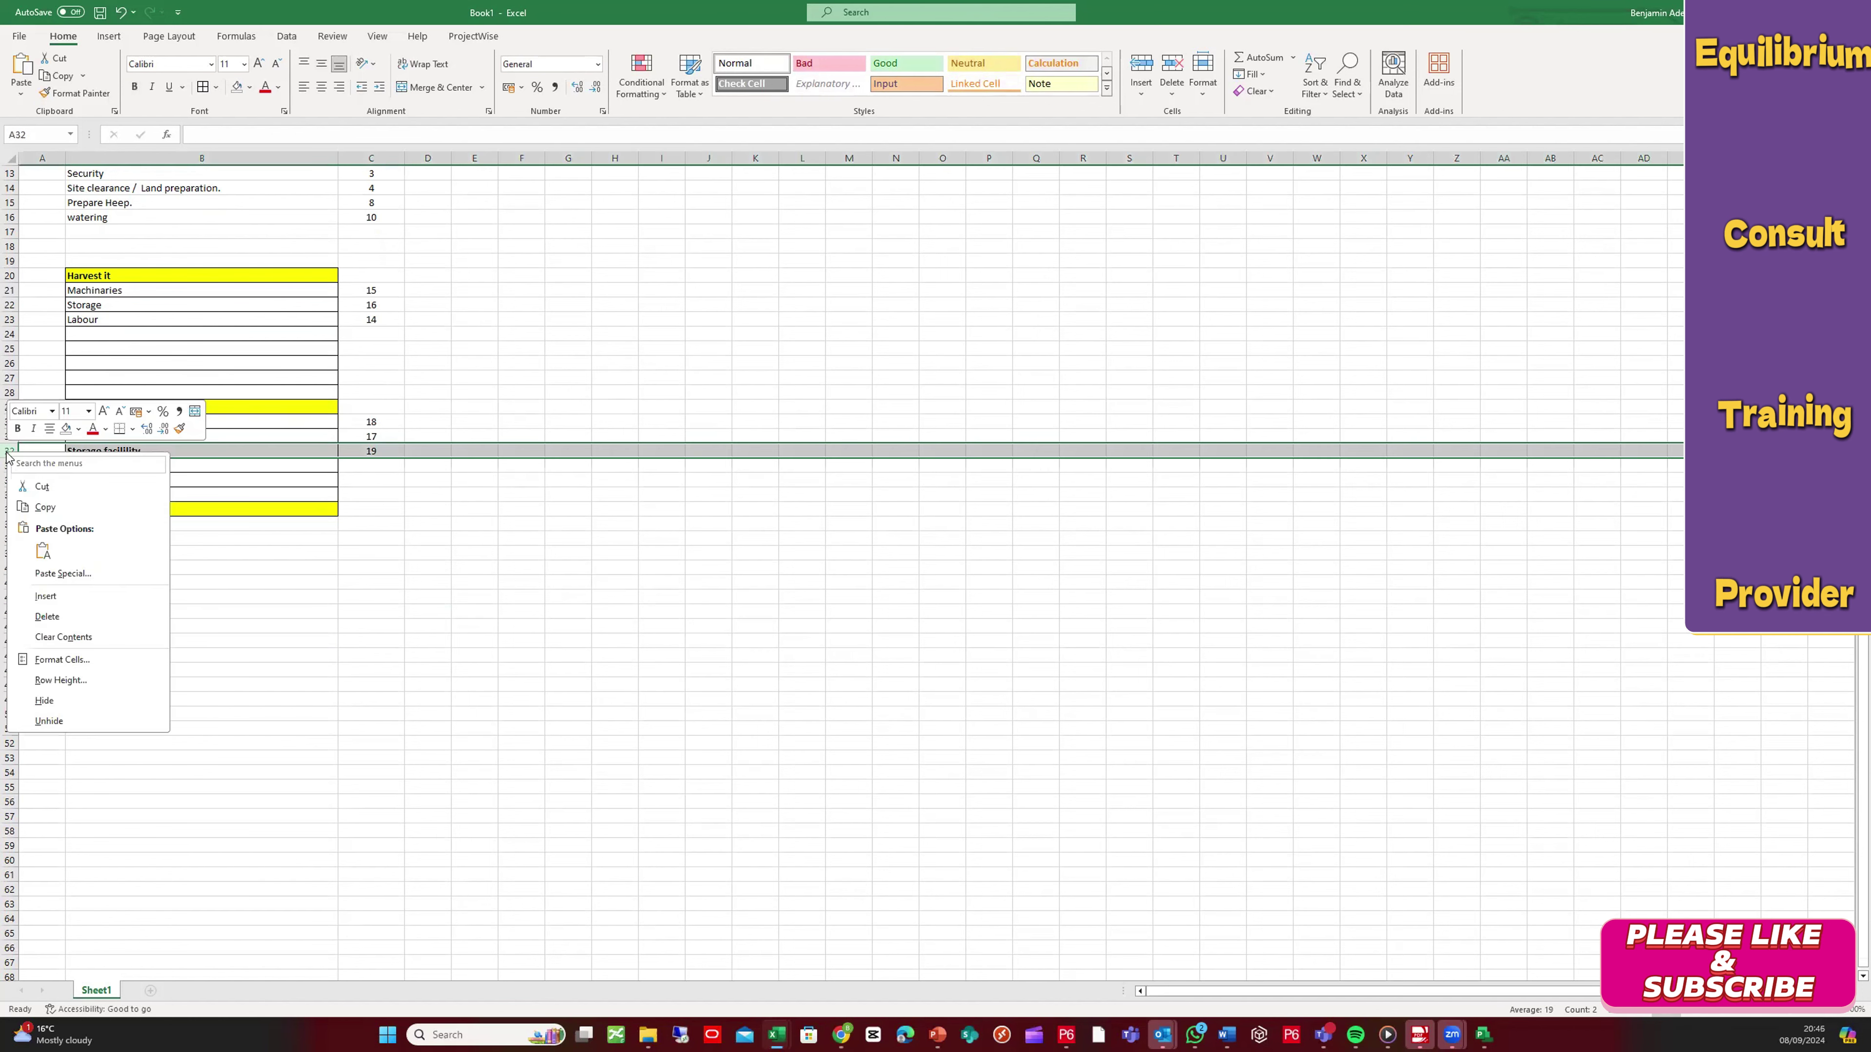
click(292, 477)
click(140, 469)
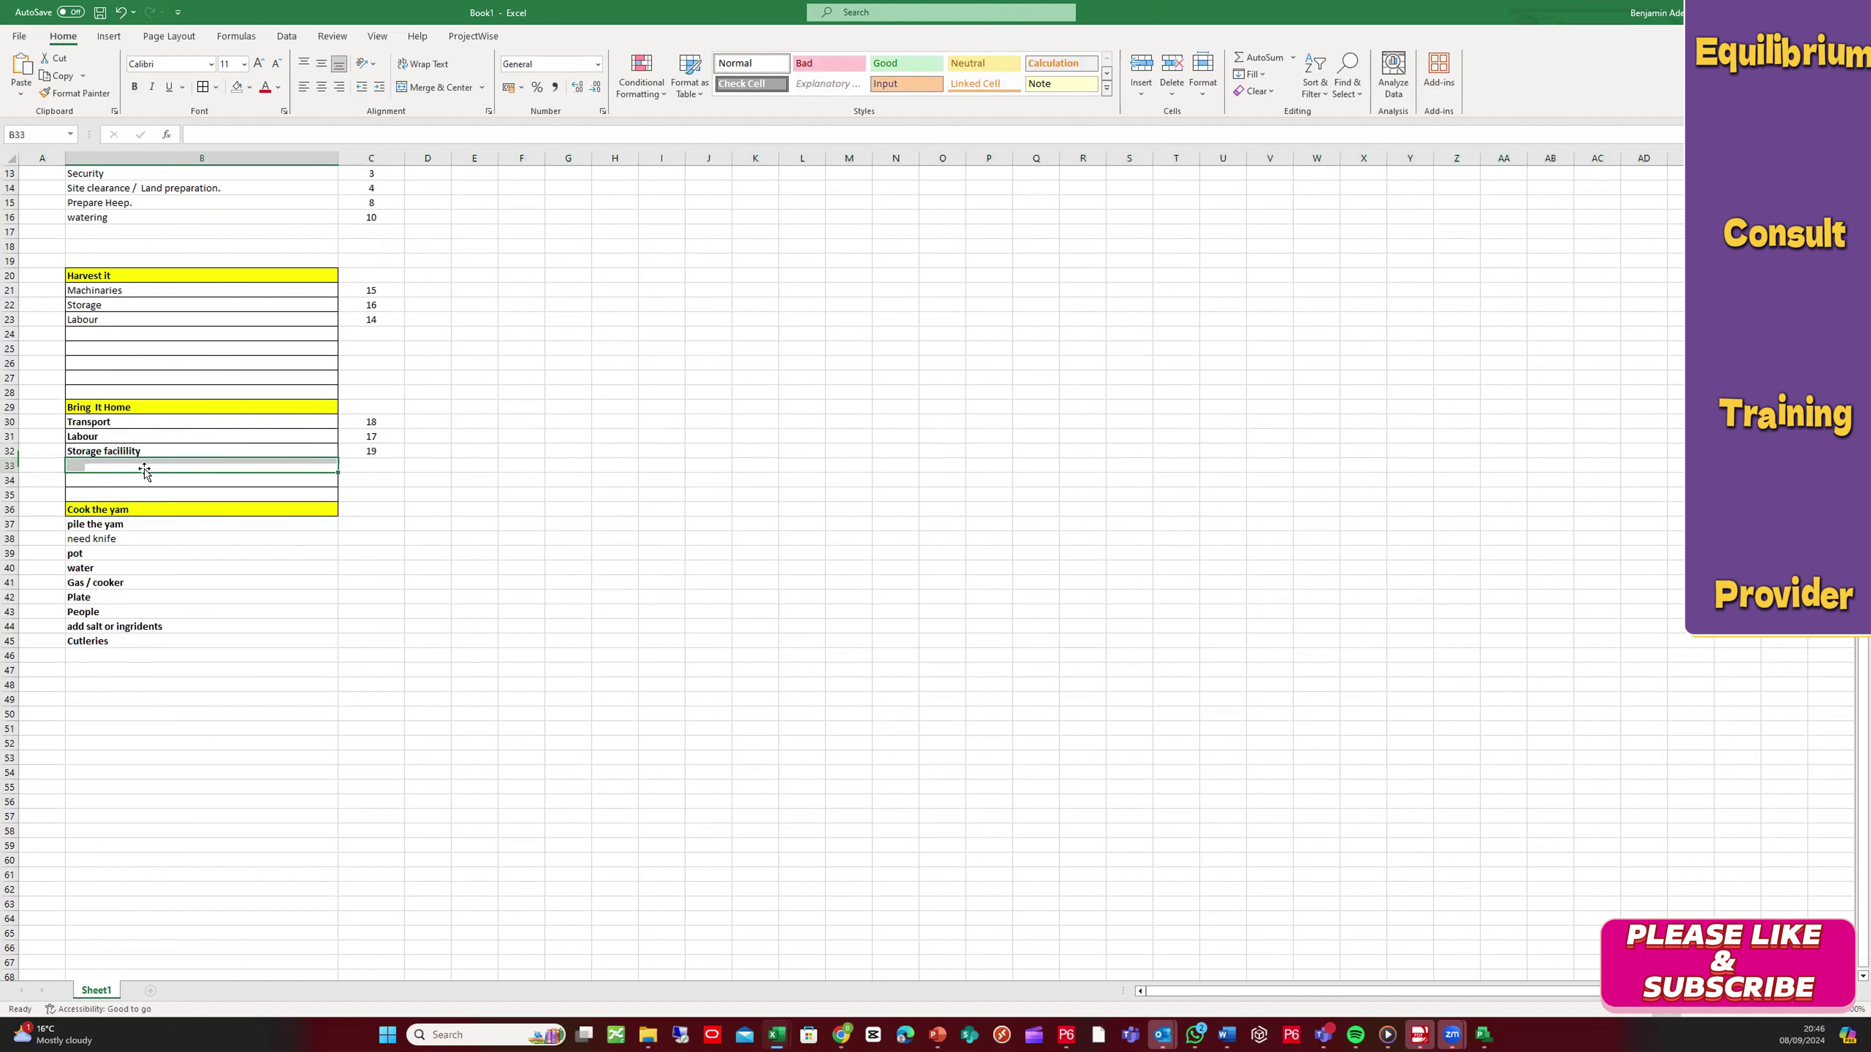
Step: Delete row 32, which holds the storage facility entry under Bring It Home
click(12, 450)
right_click(11, 450)
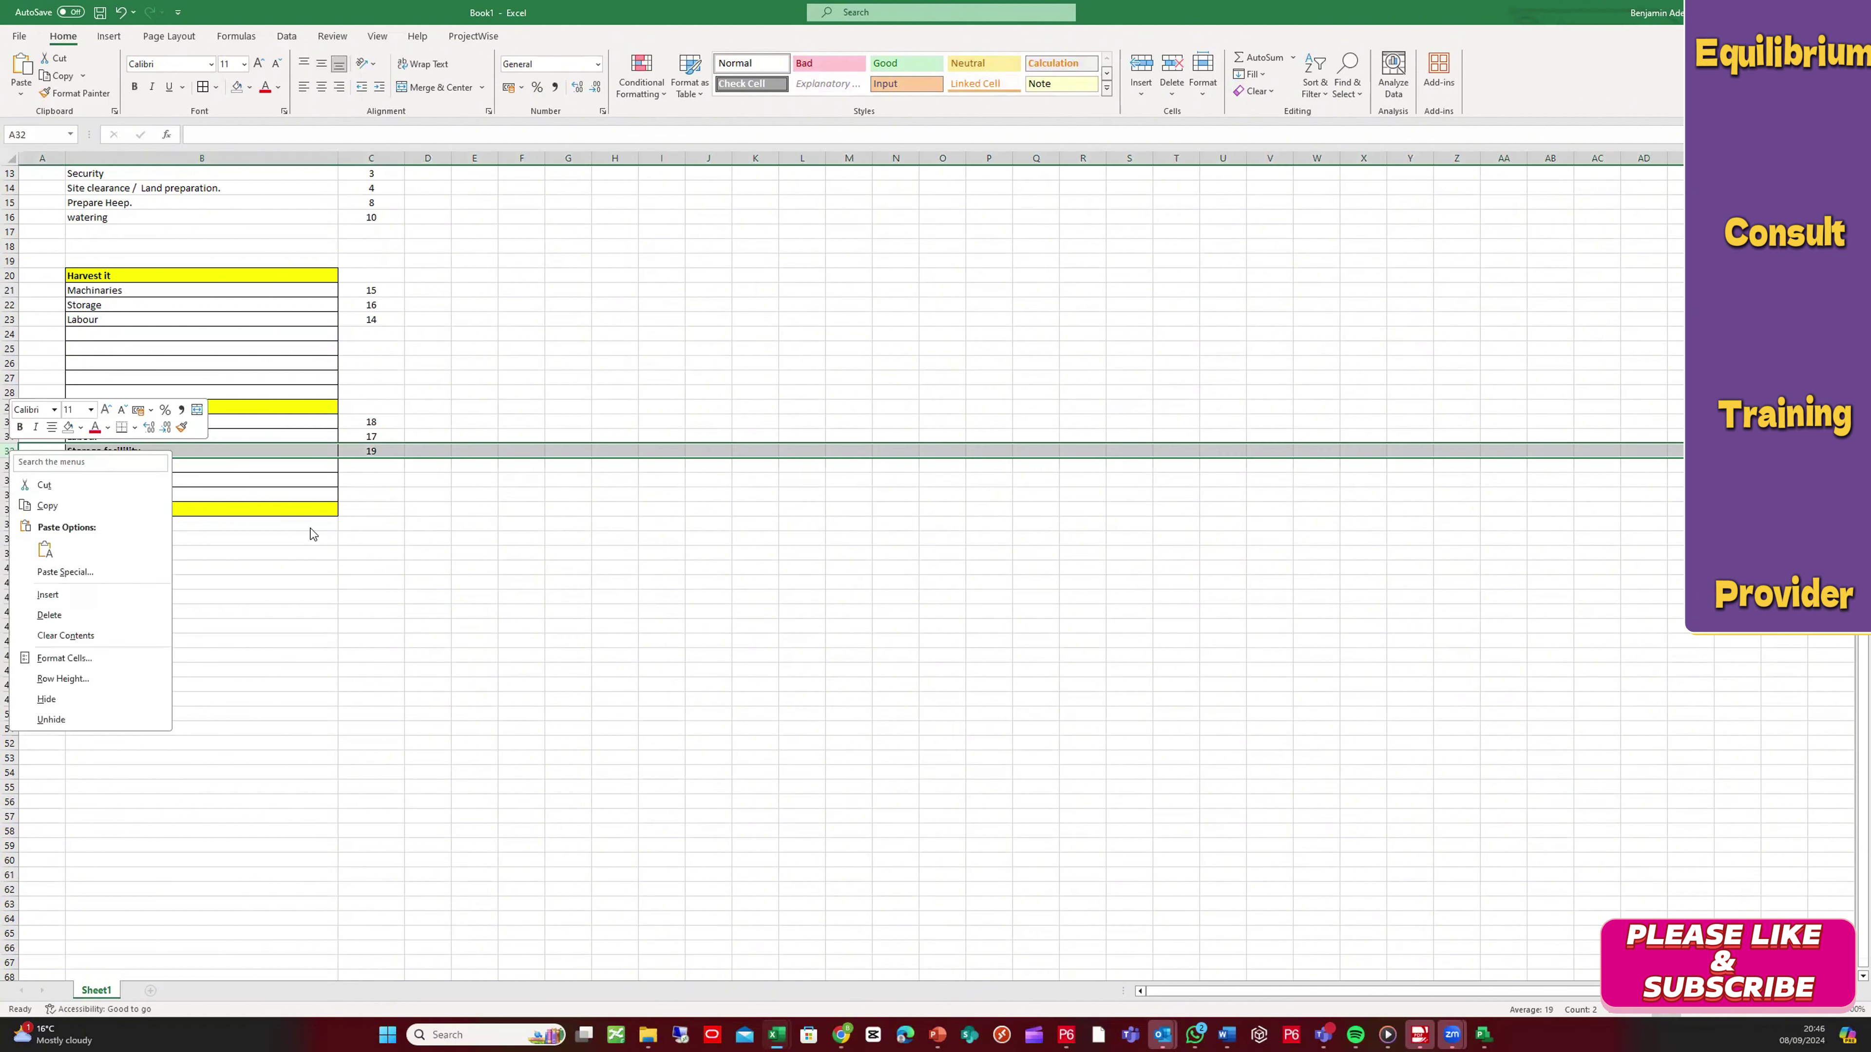
click(111, 615)
Step: Delete row 22, which holds the Storage entry under Harvest it
scroll(201, 563, up, 4)
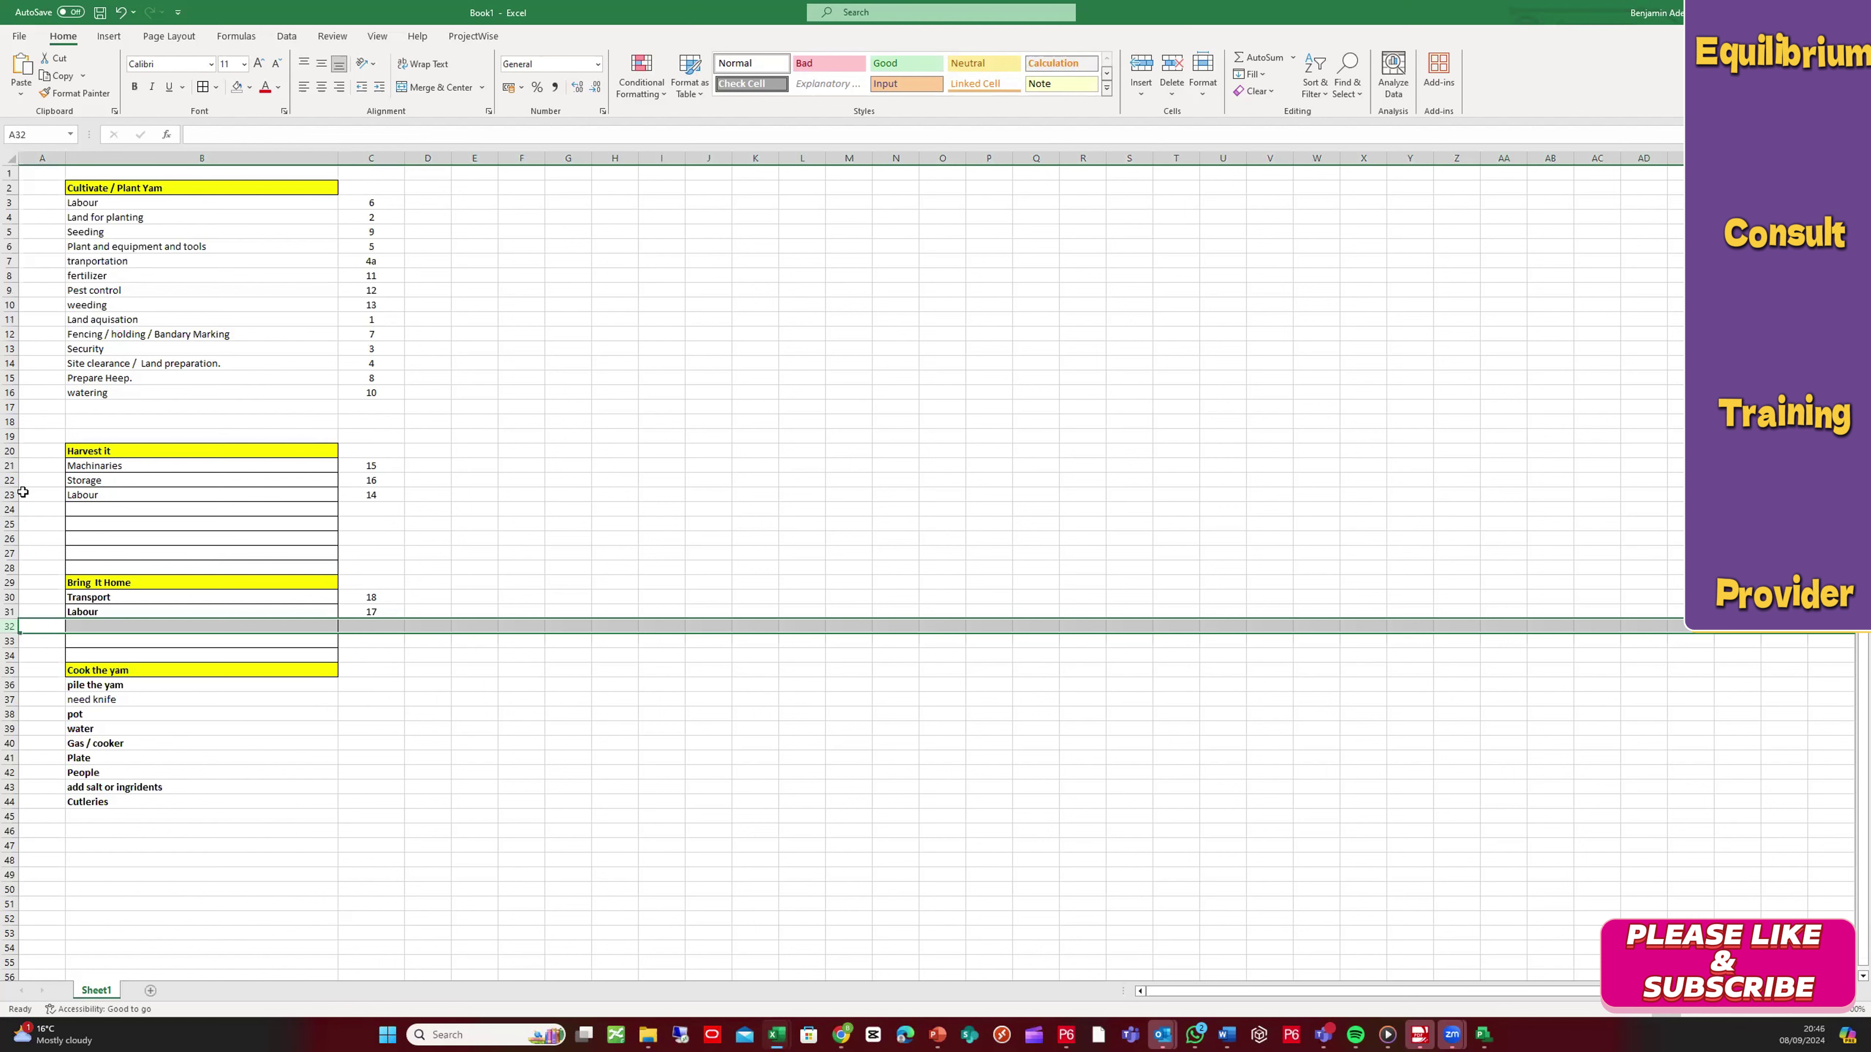
click(10, 480)
right_click(9, 481)
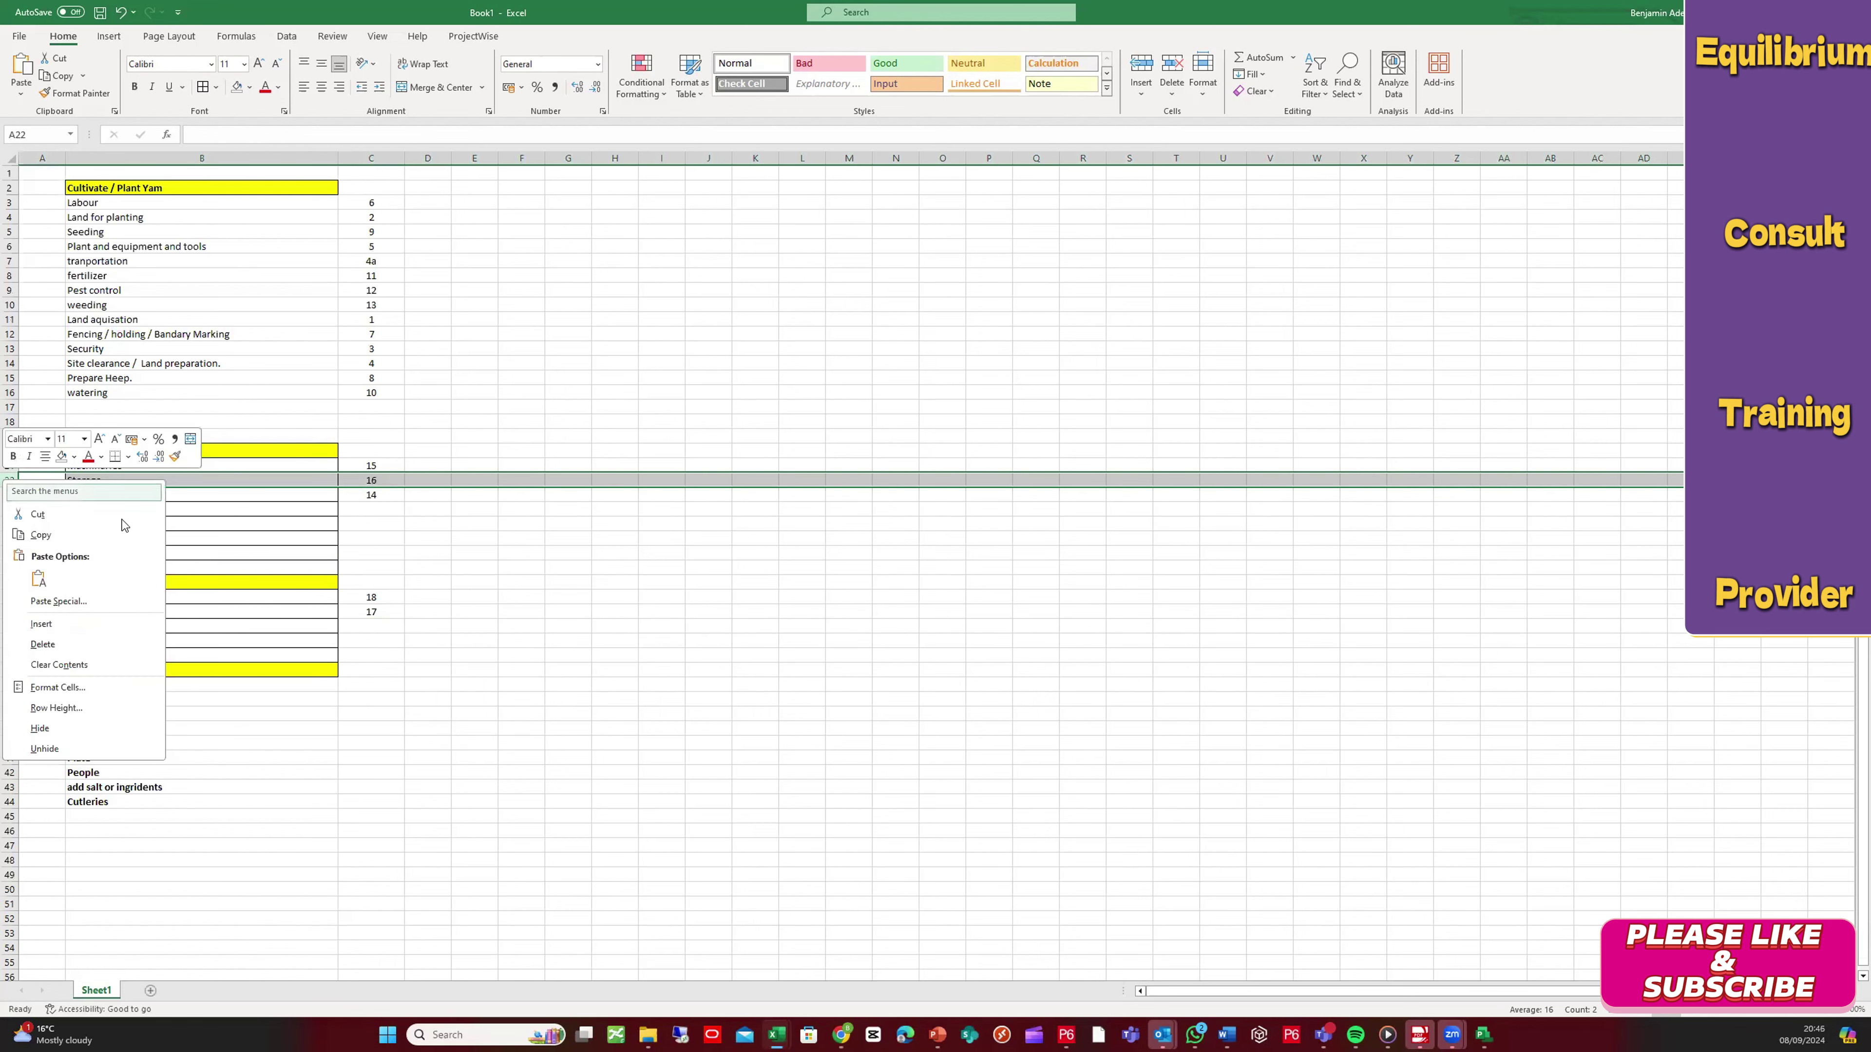
click(142, 644)
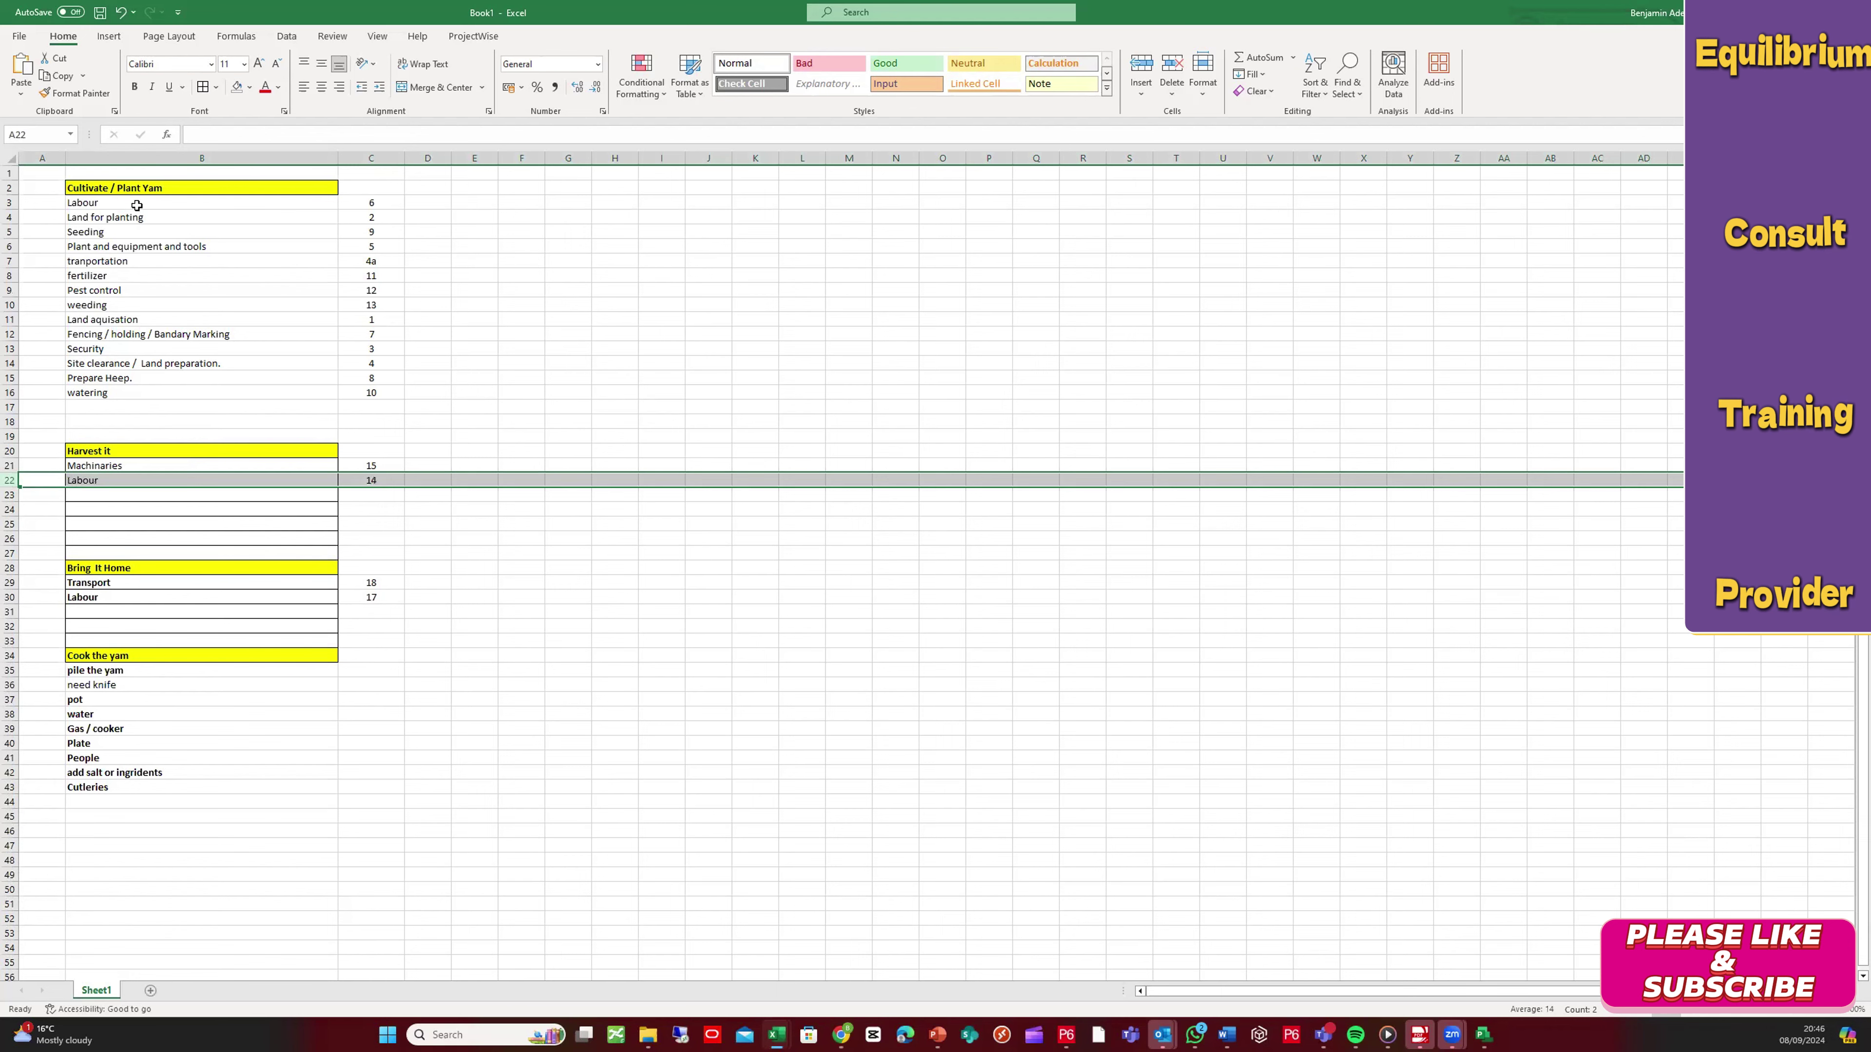
Step: Delete the empty rows 31 and 32 below Labour in the Bring It Home list
scroll(162, 417, down, 4)
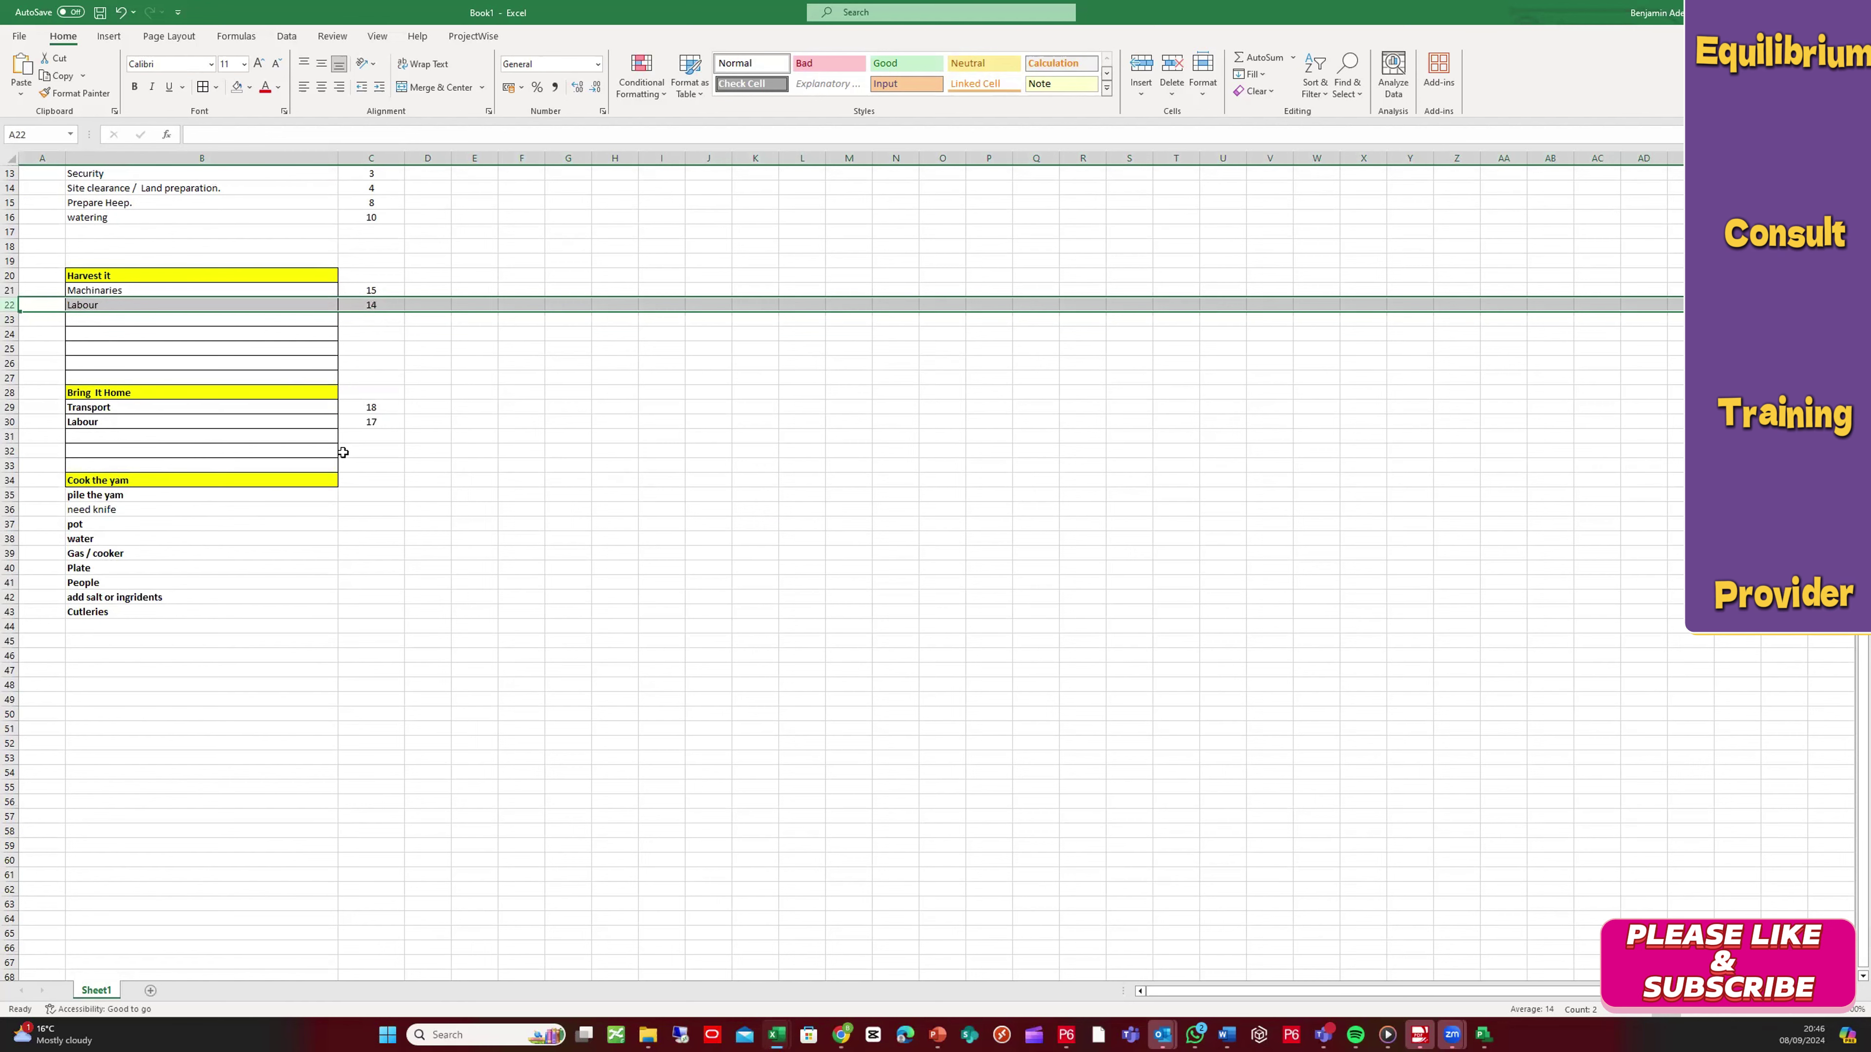
click(12, 434)
drag(12, 435, 12, 450)
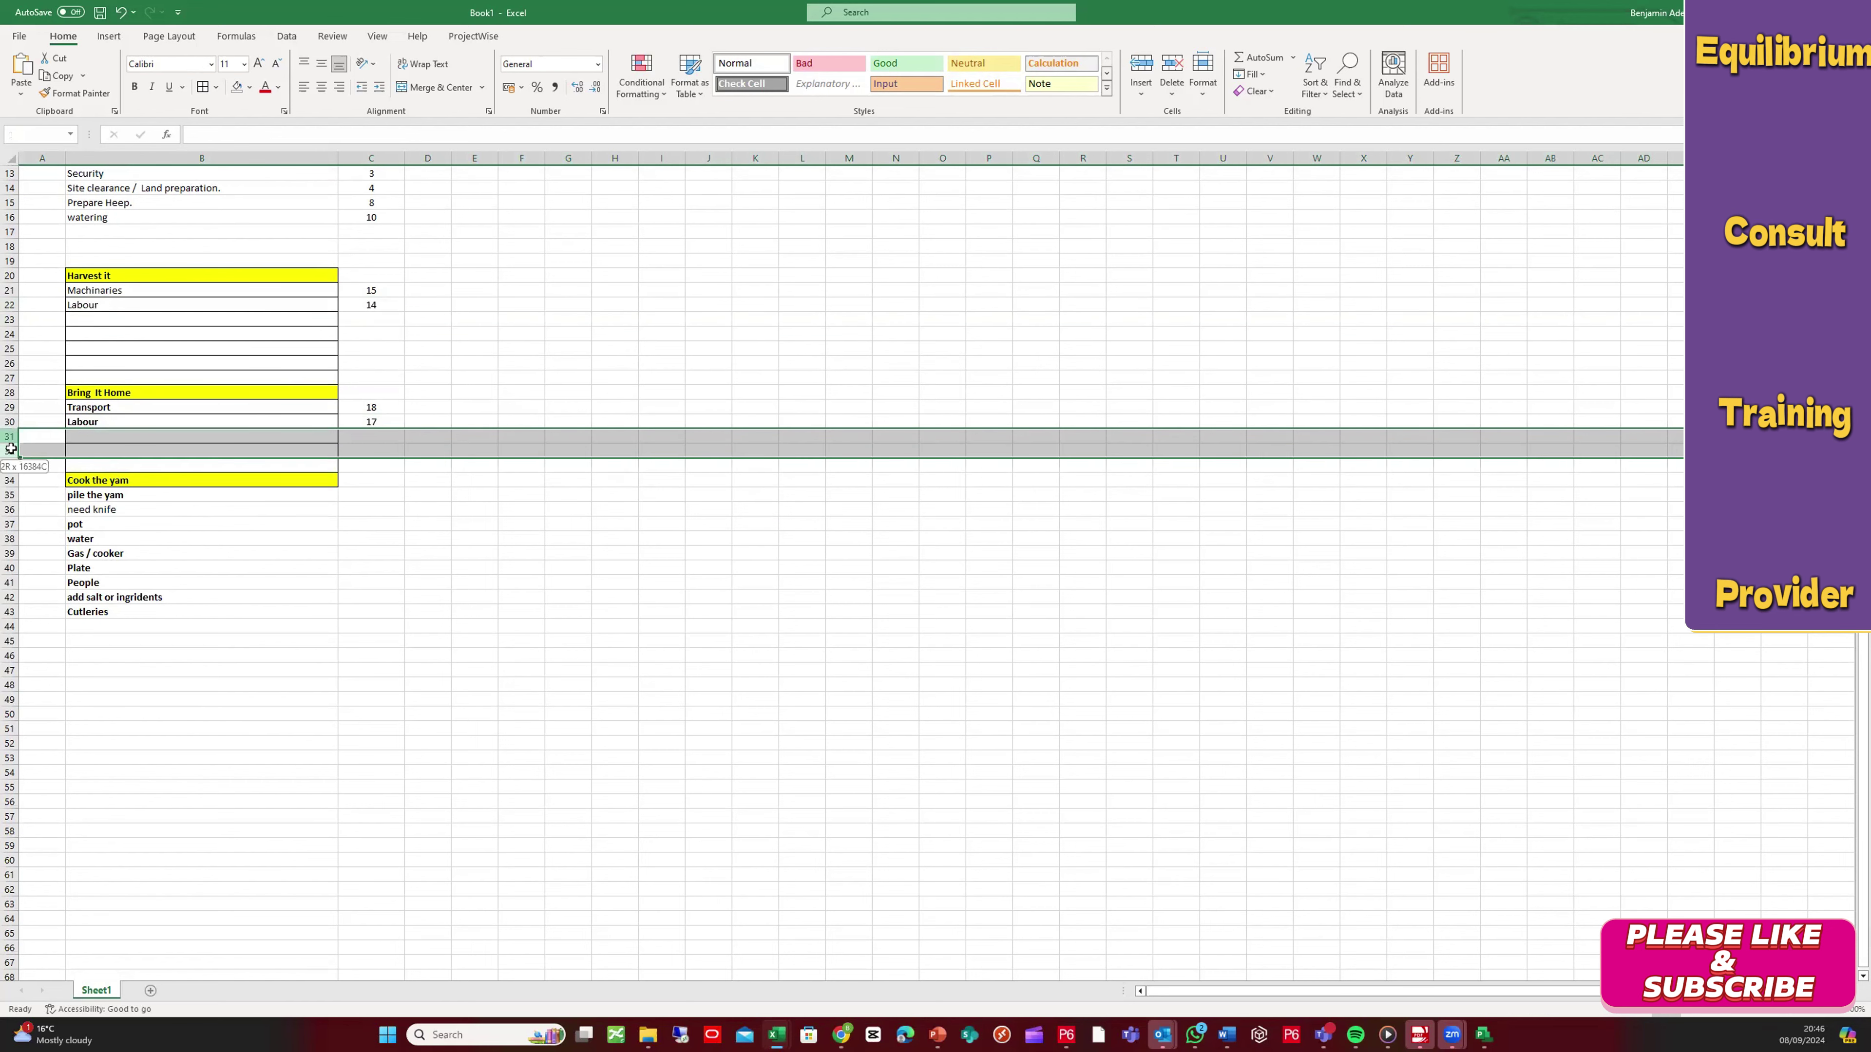
right_click(18, 440)
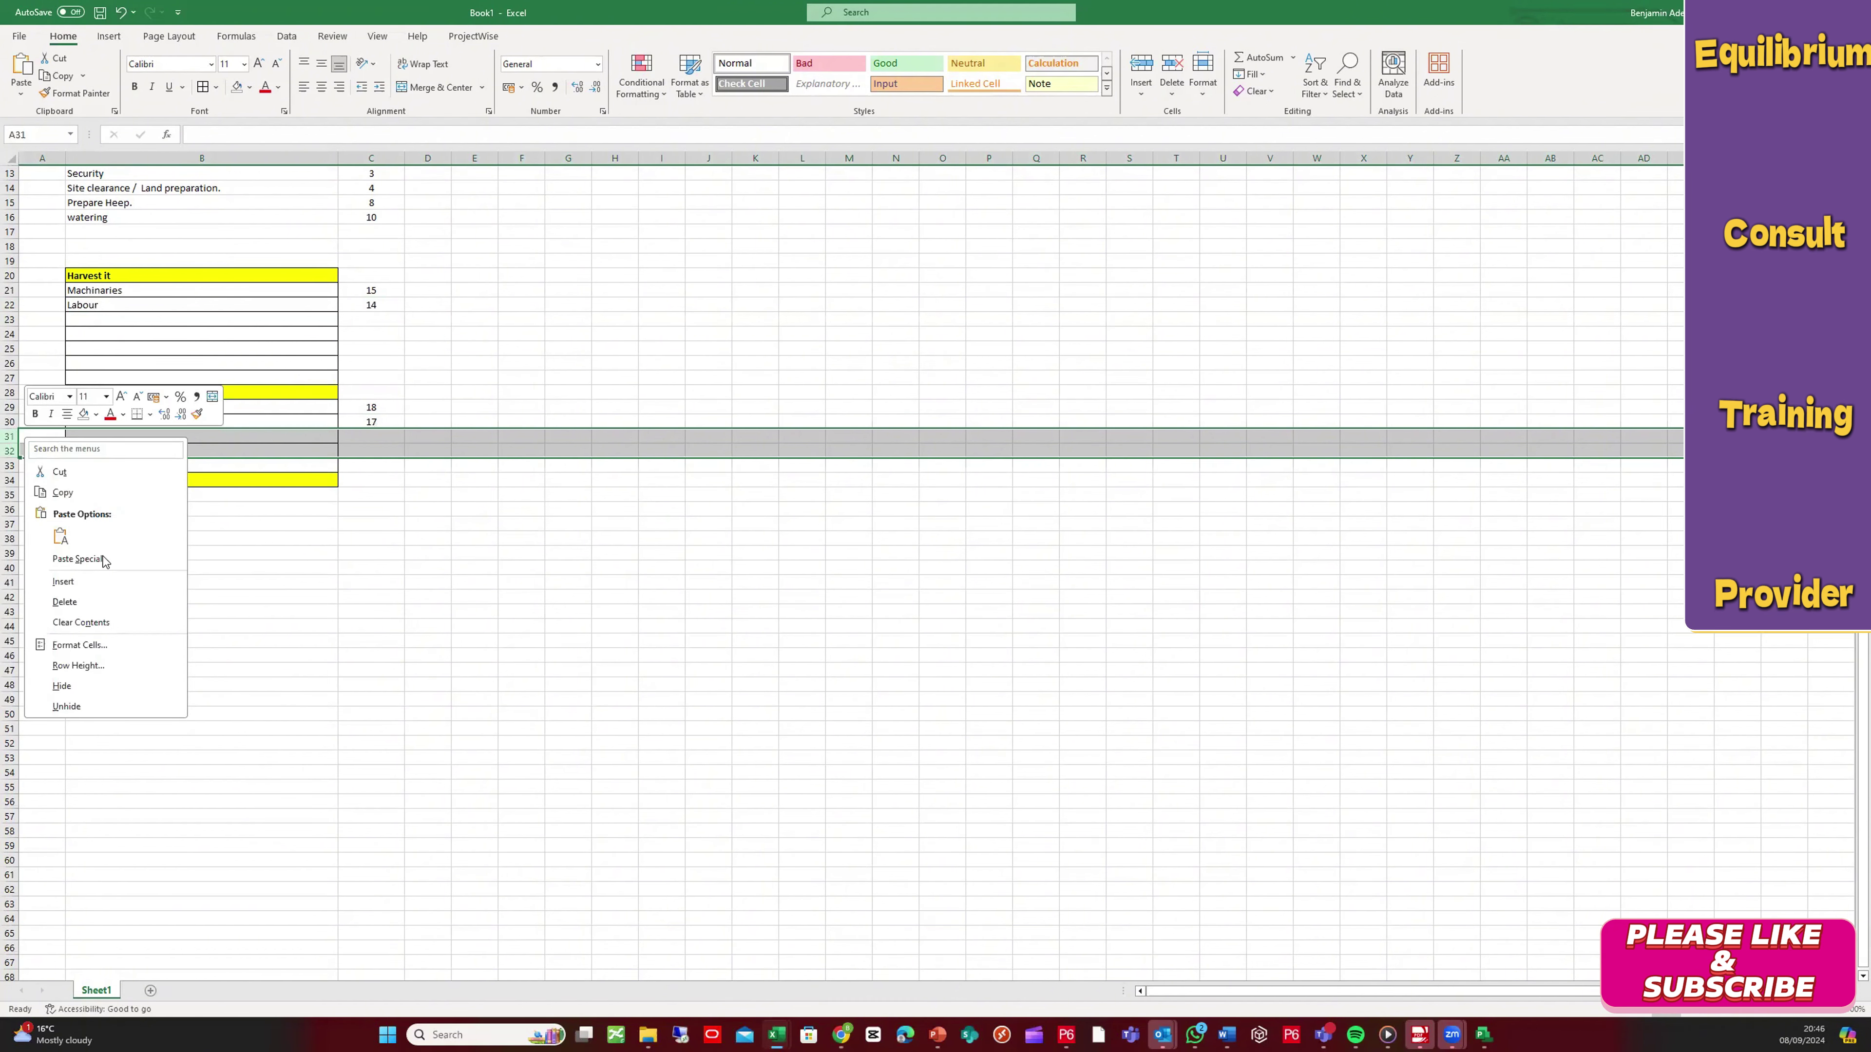
click(94, 601)
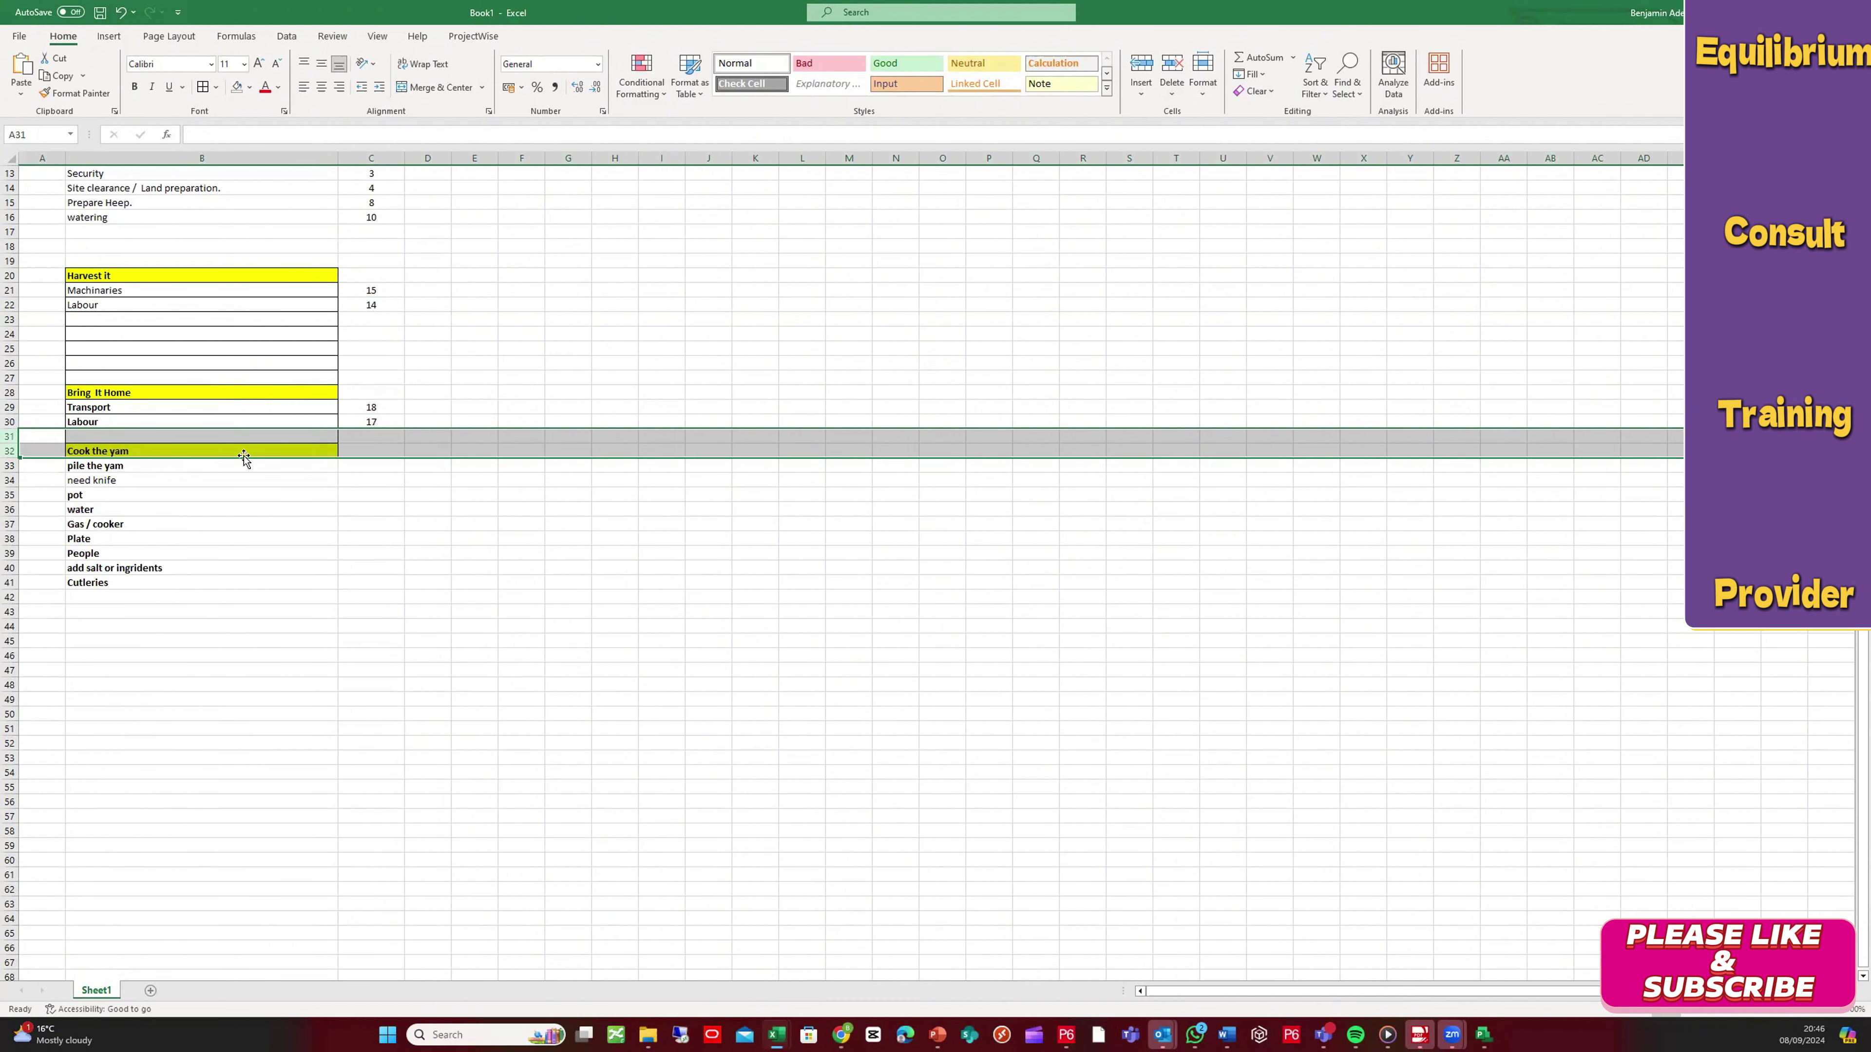
Step: Delete row 30, which holds the Labour entry under Bring It Home
click(345, 466)
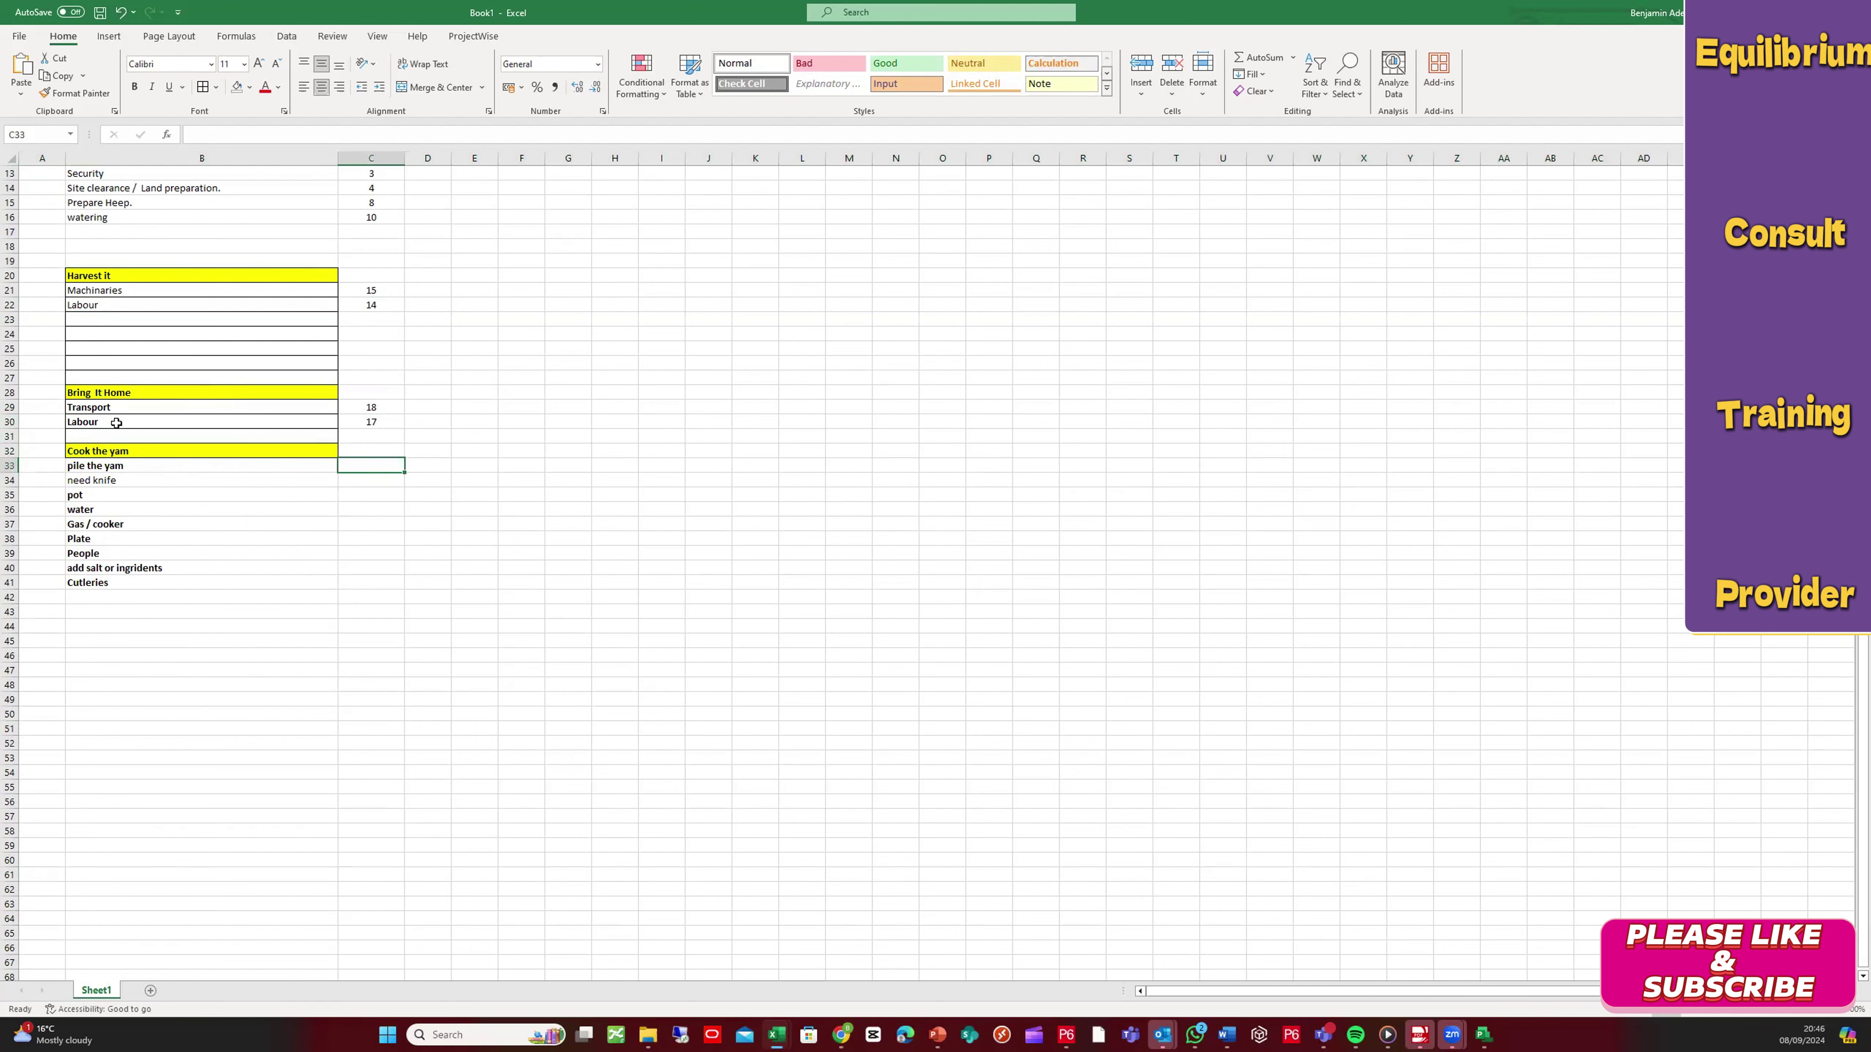
click(10, 421)
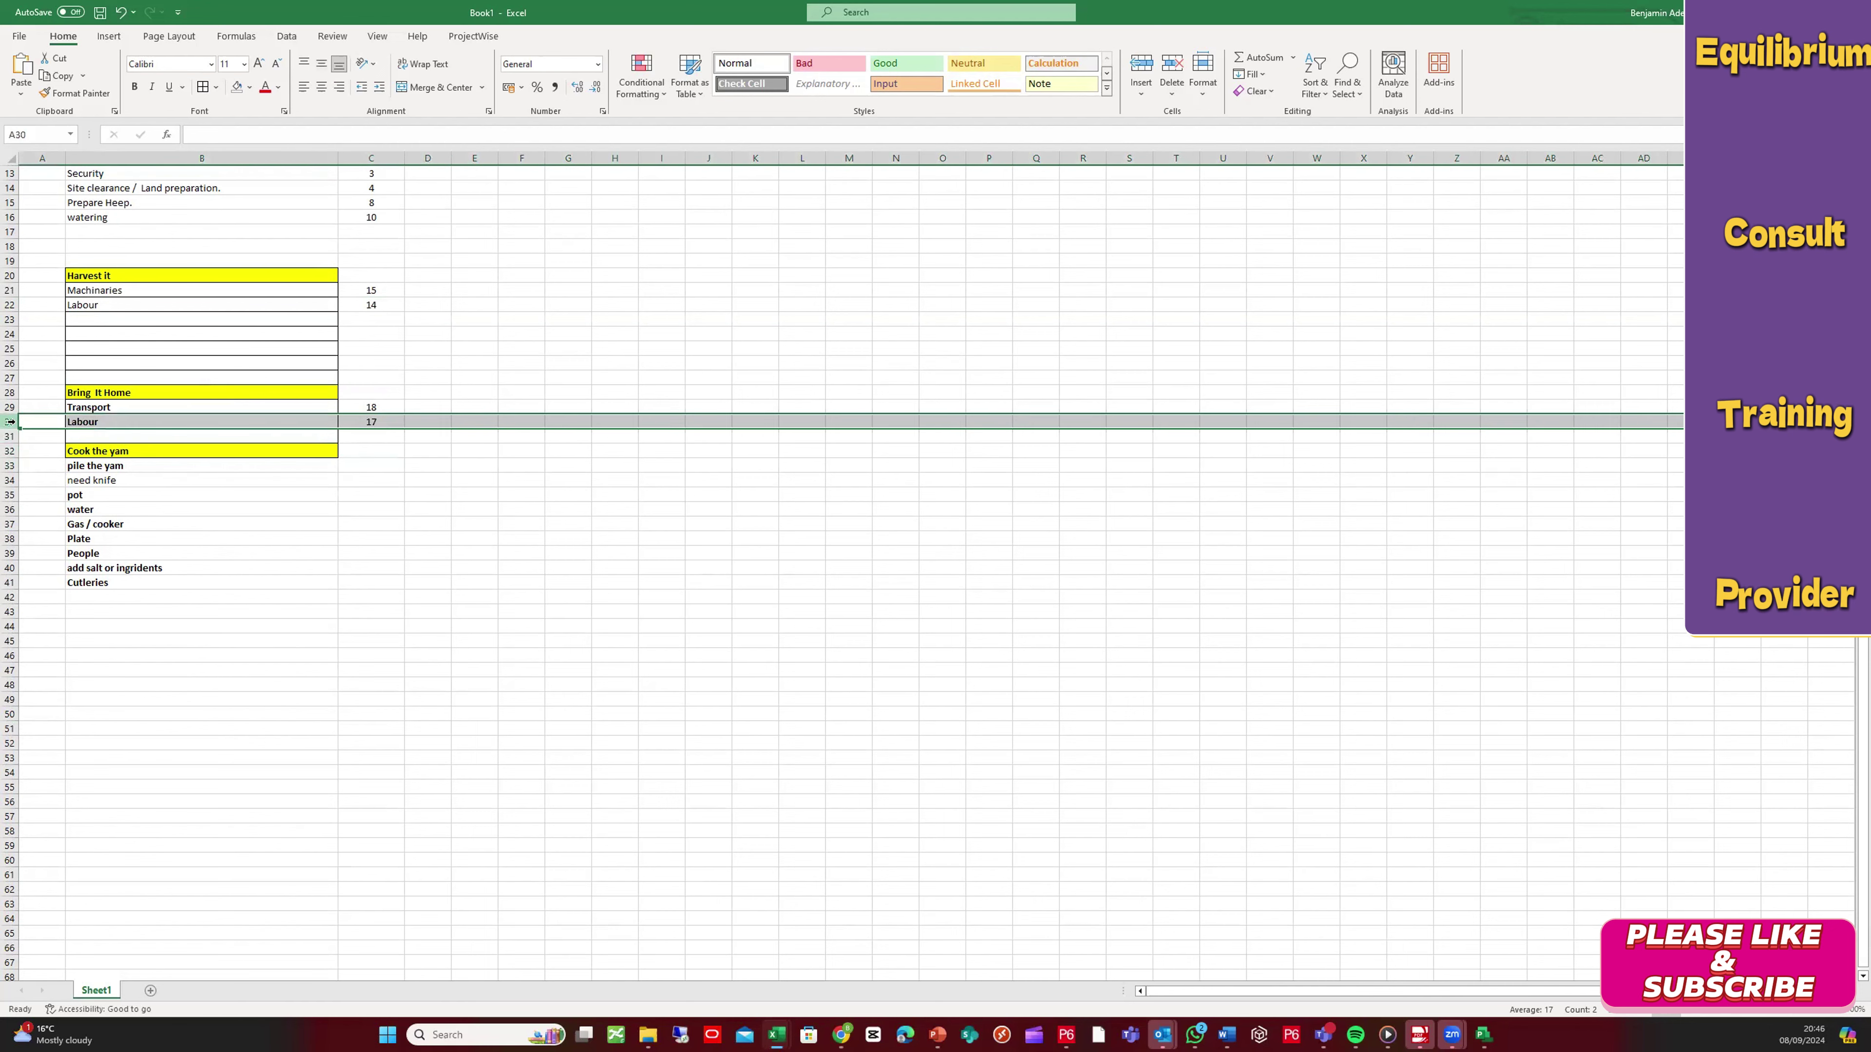
right_click(10, 422)
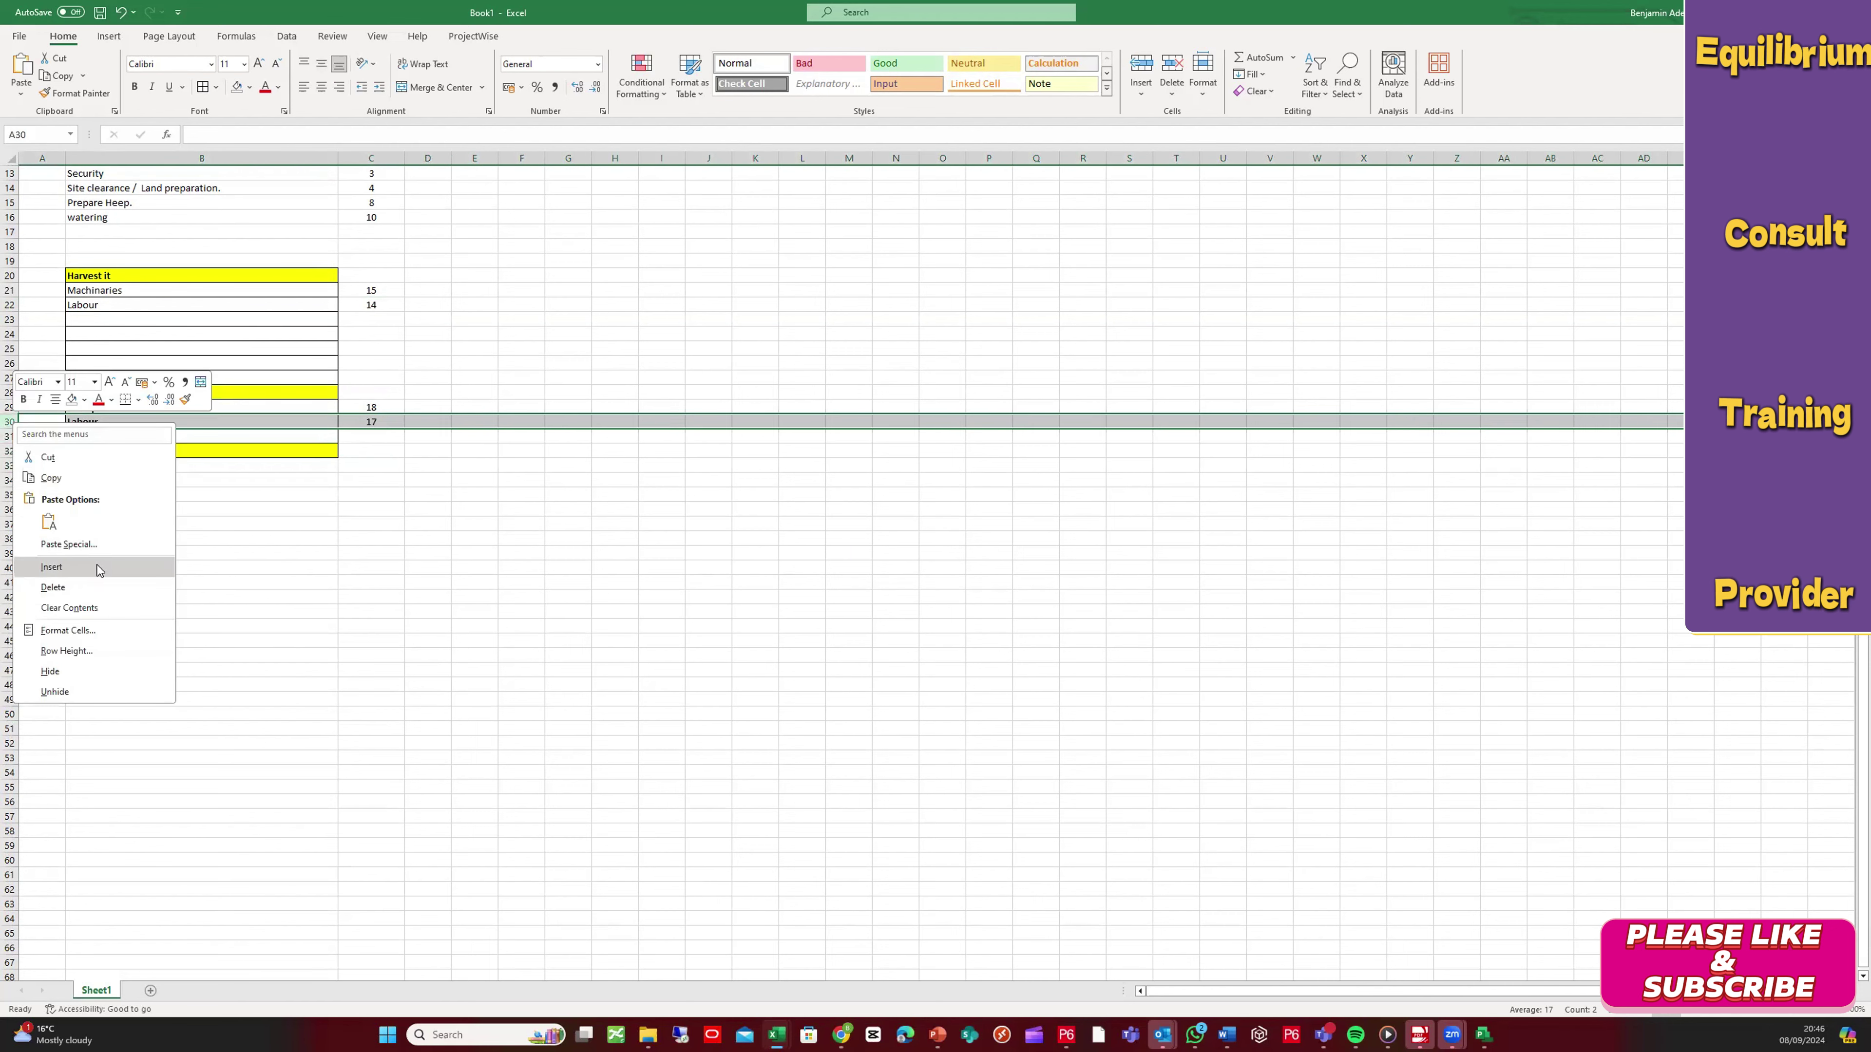
click(80, 587)
scroll(379, 496, up, 4)
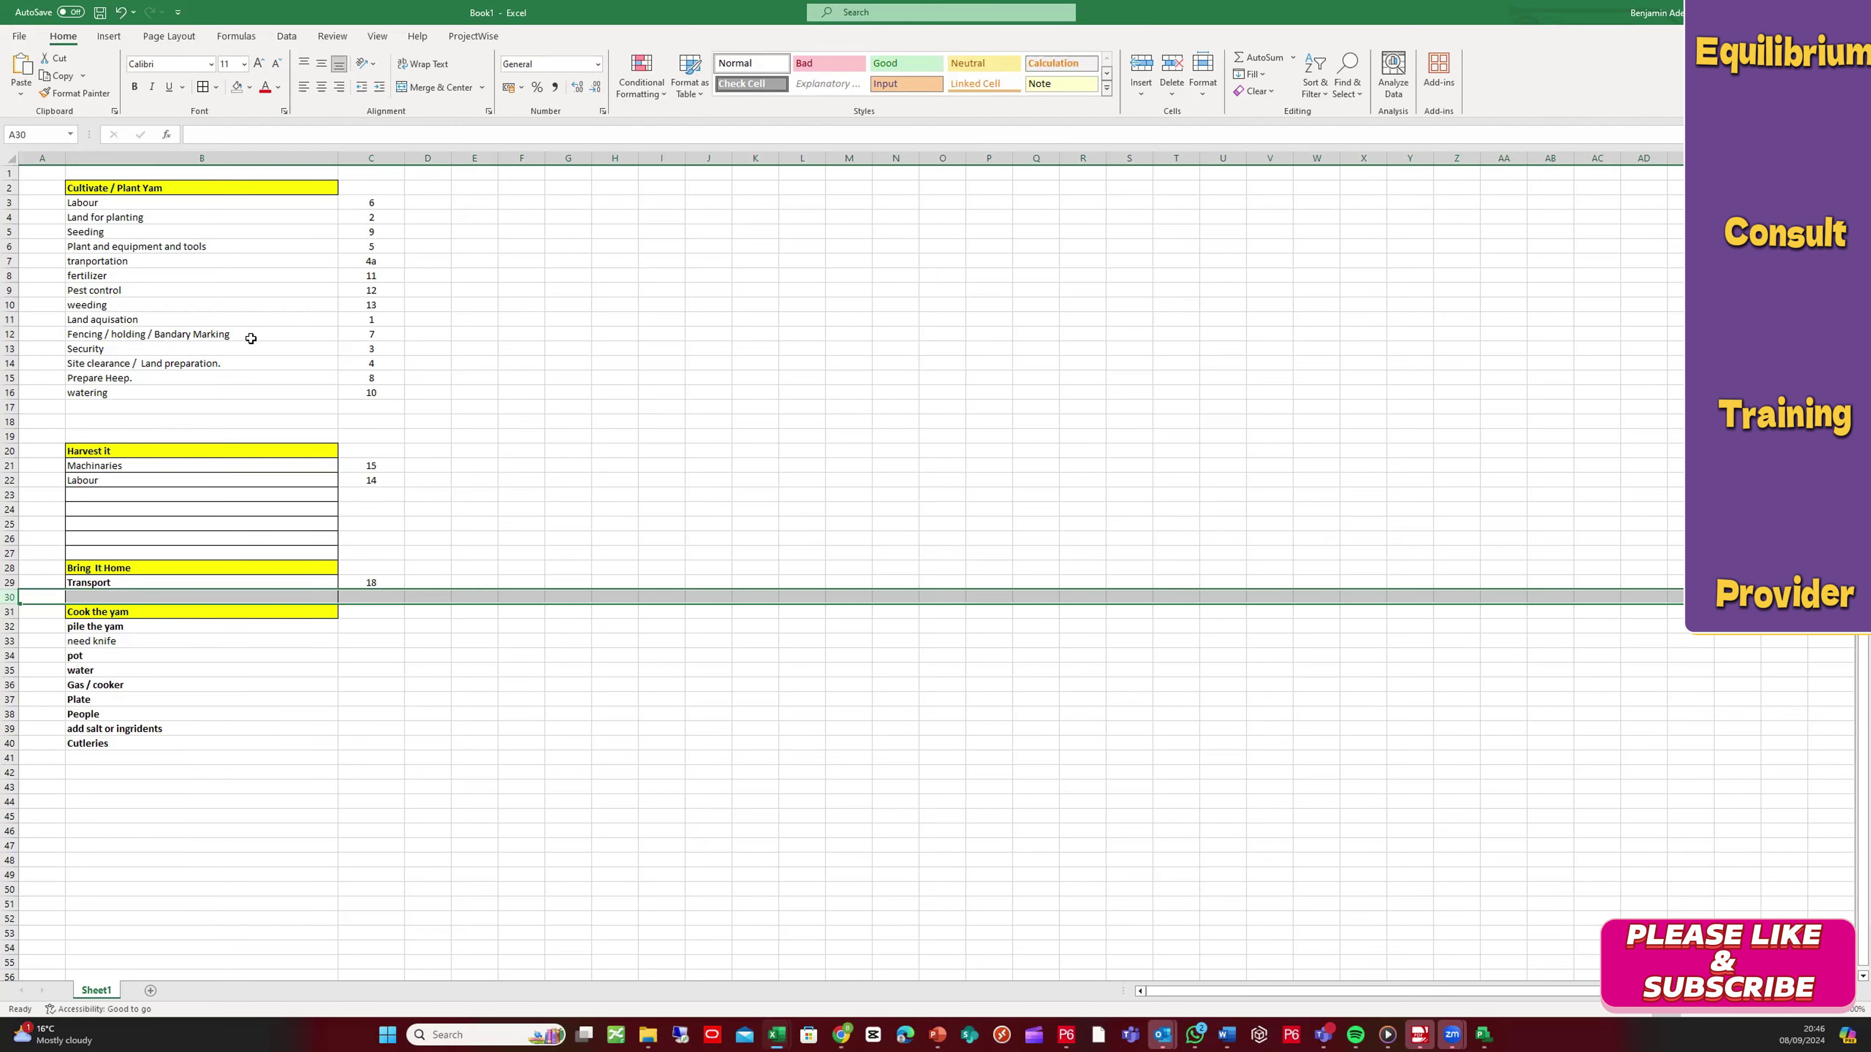
scroll(250, 338, down, 2)
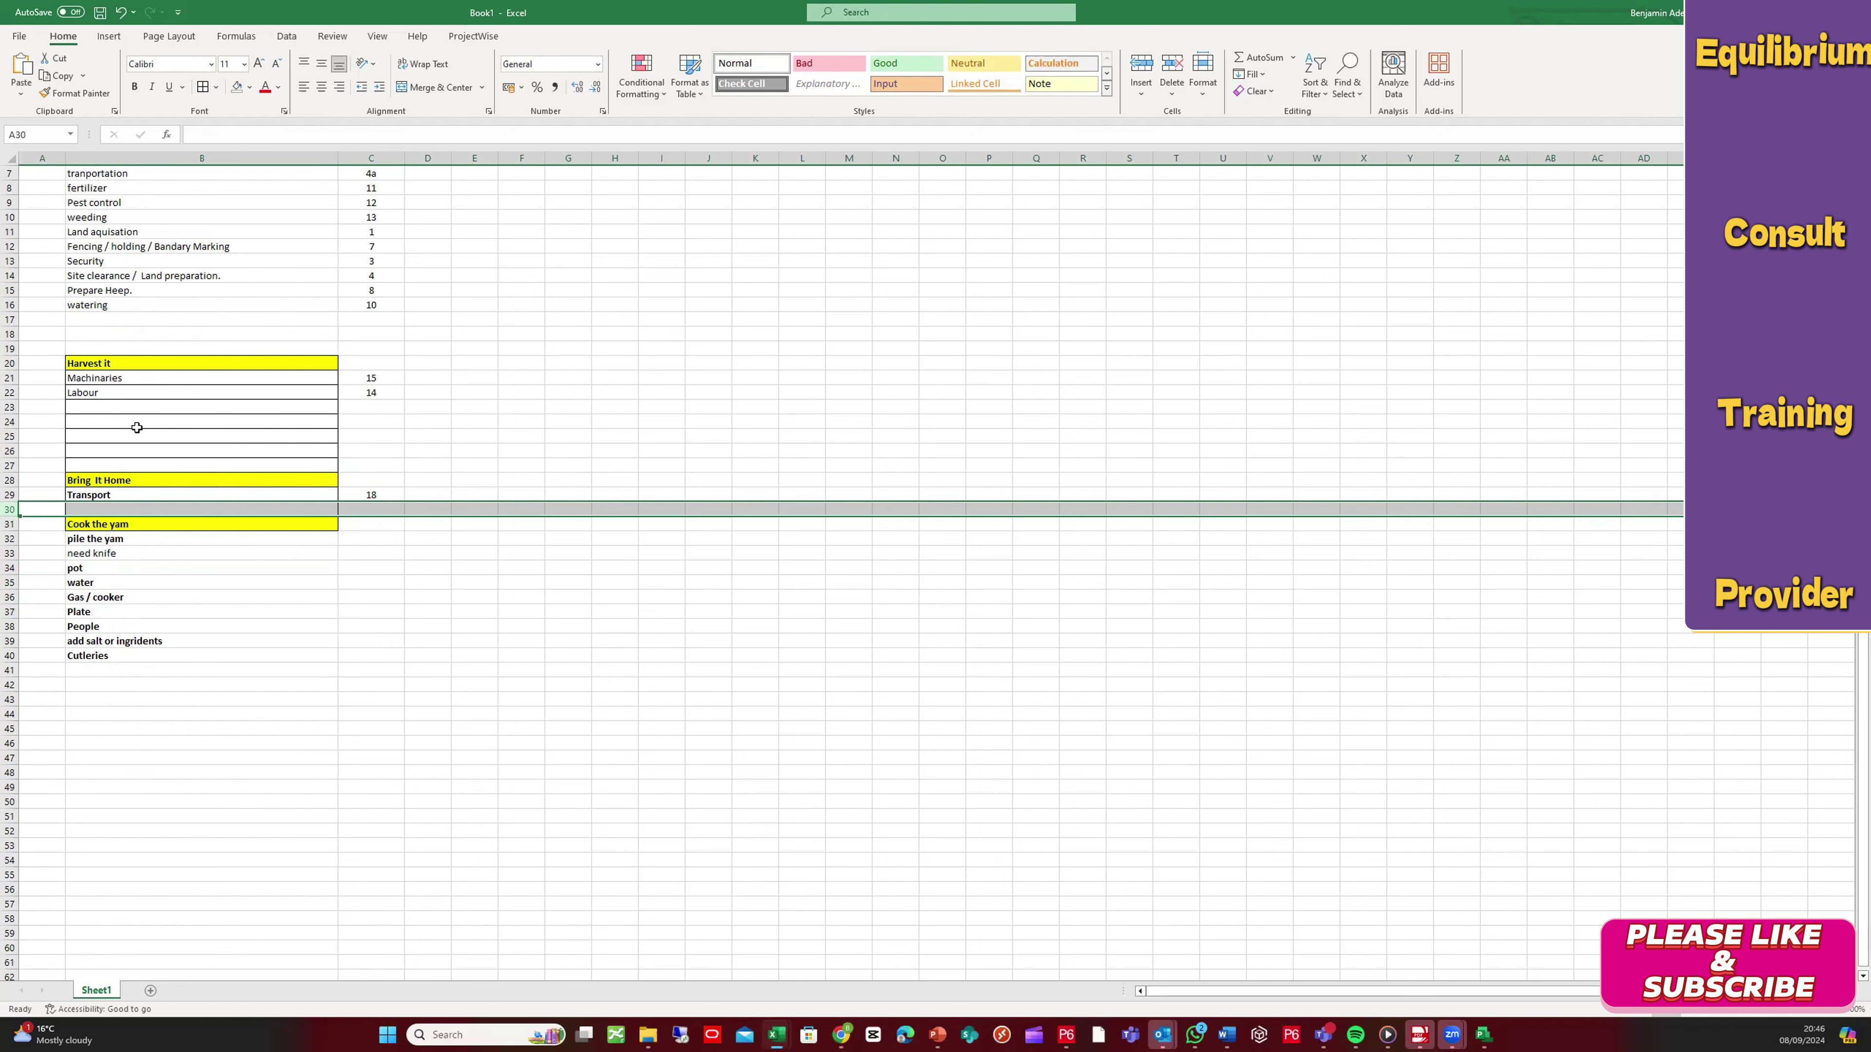
click(10, 392)
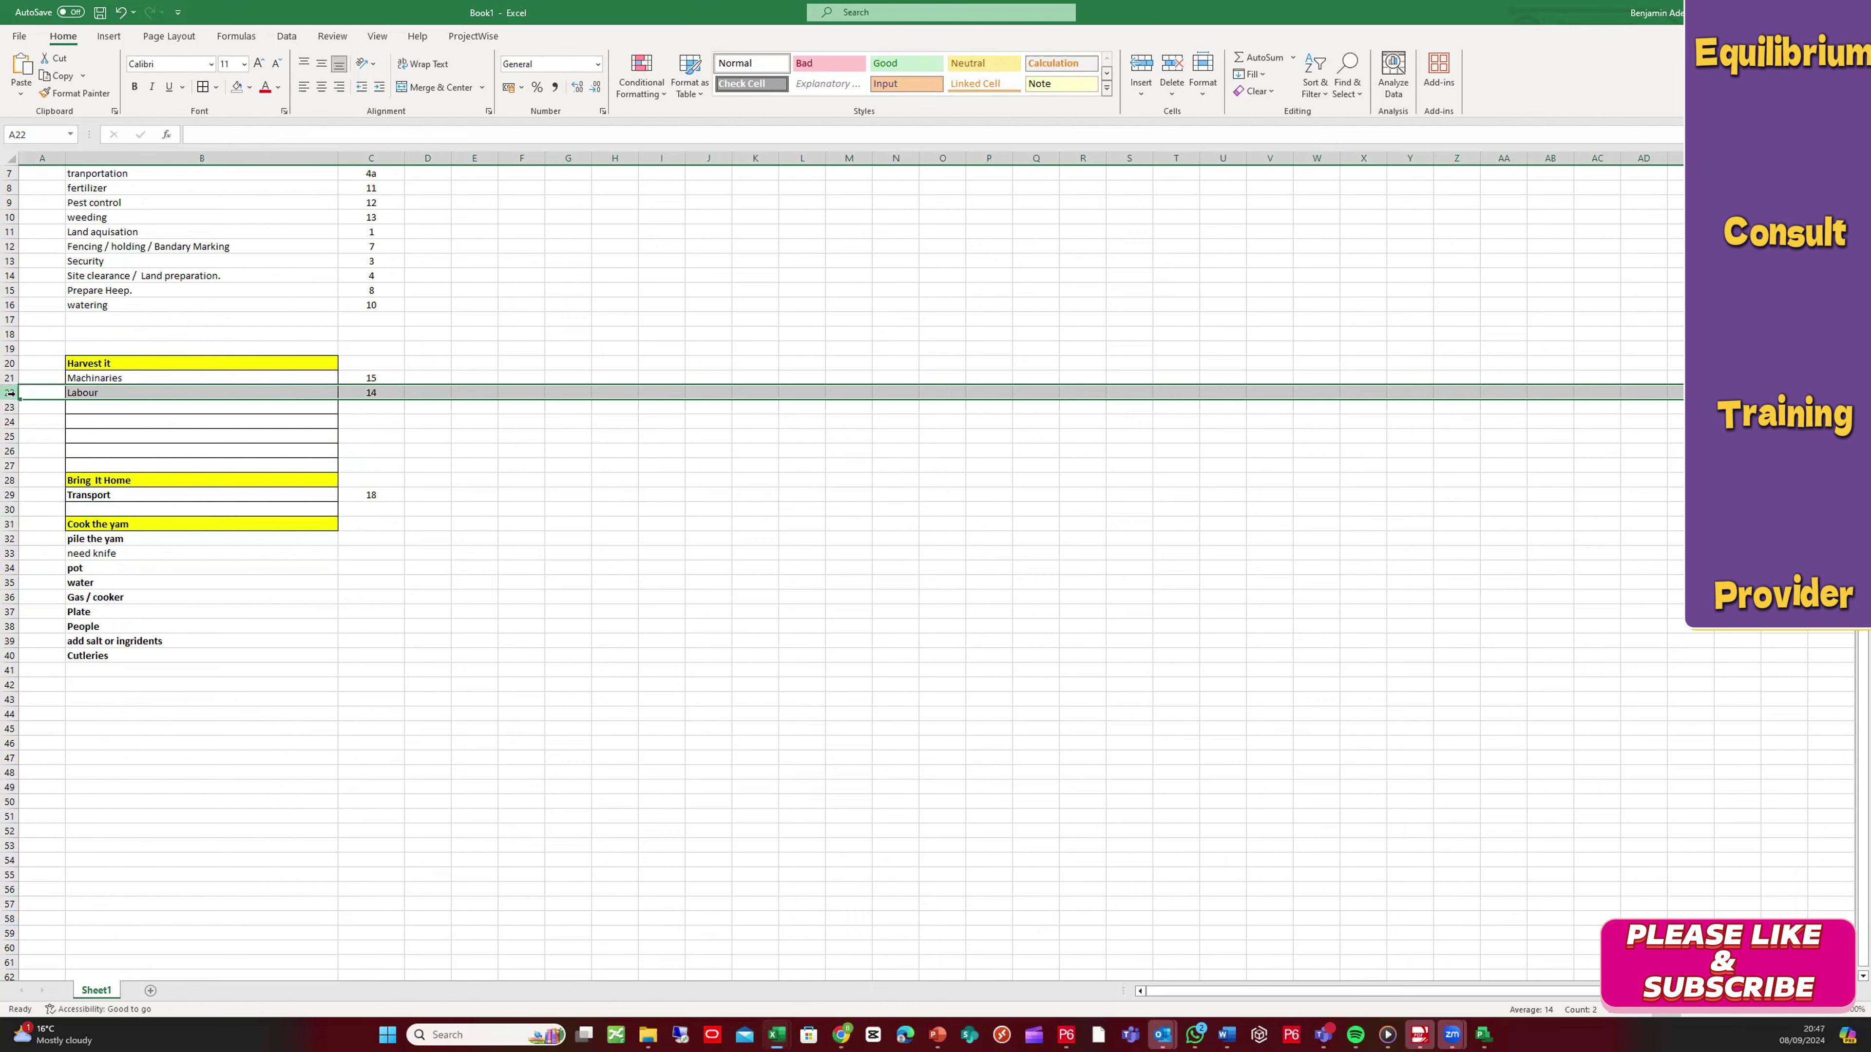
click(247, 421)
scroll(244, 423, down, 2)
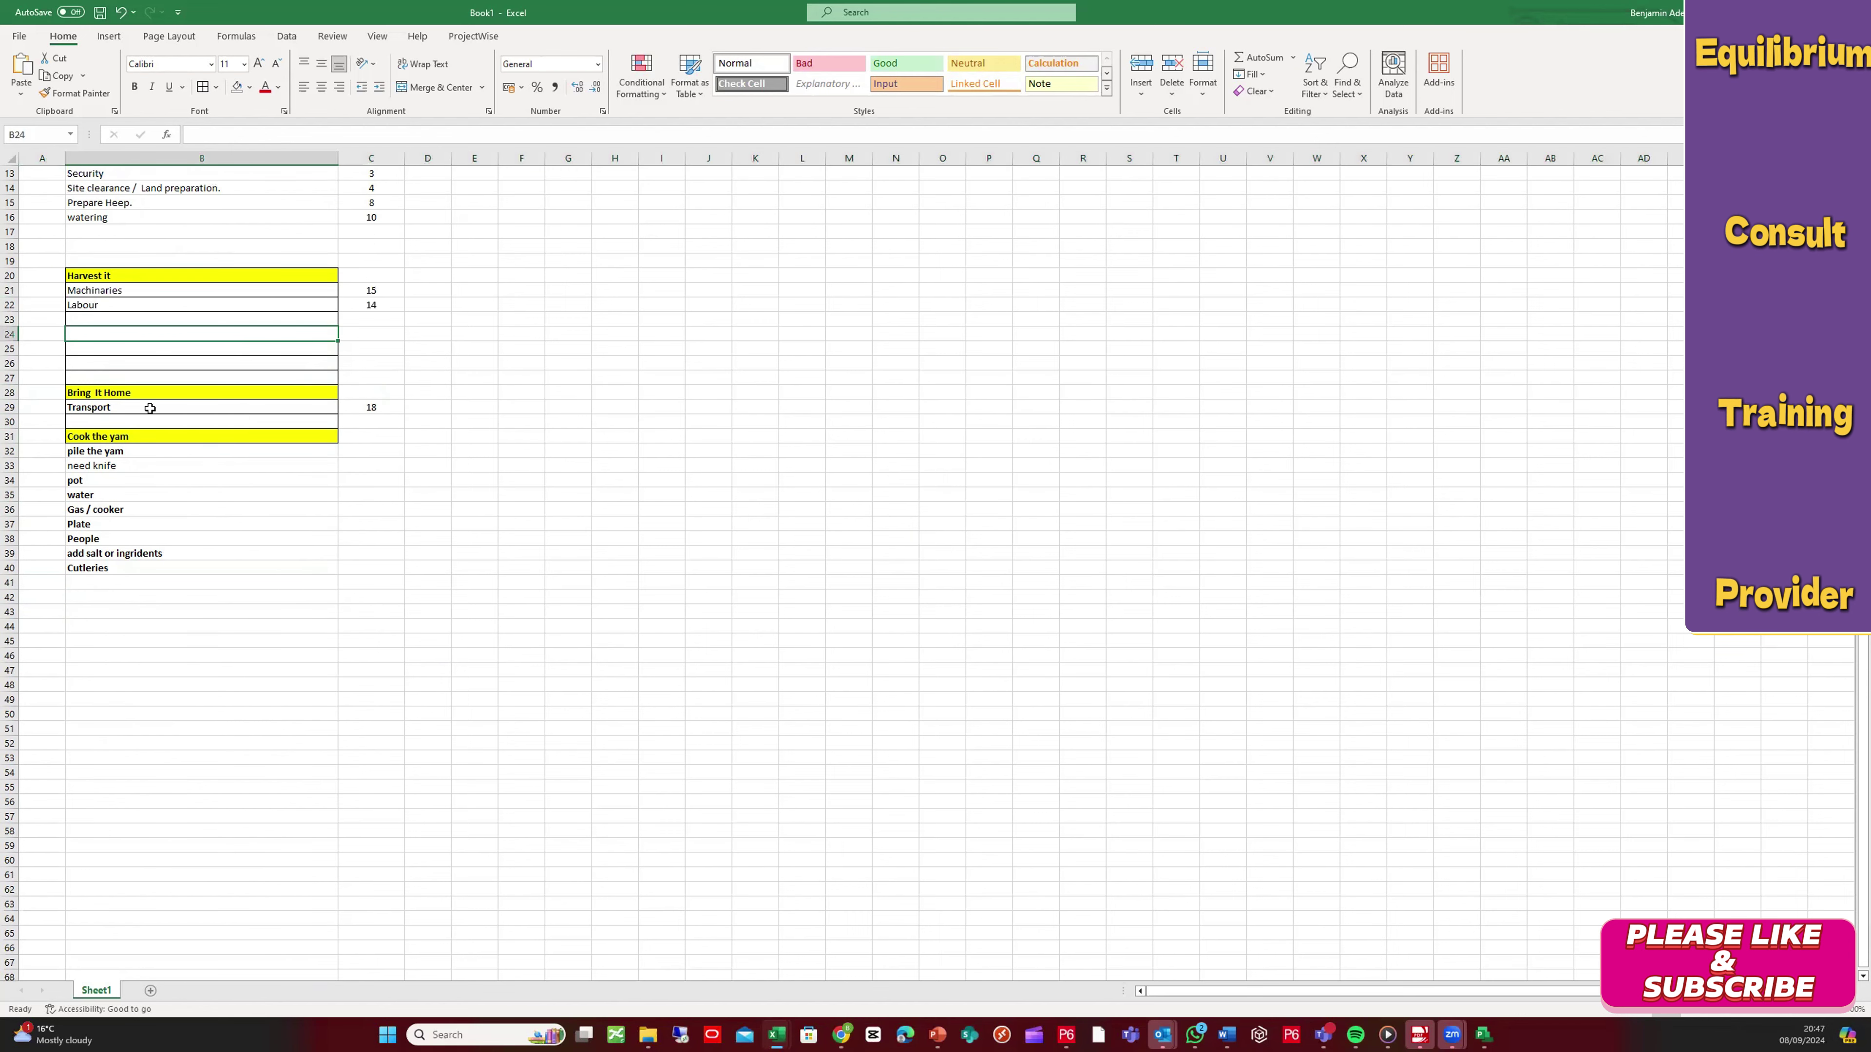
click(269, 410)
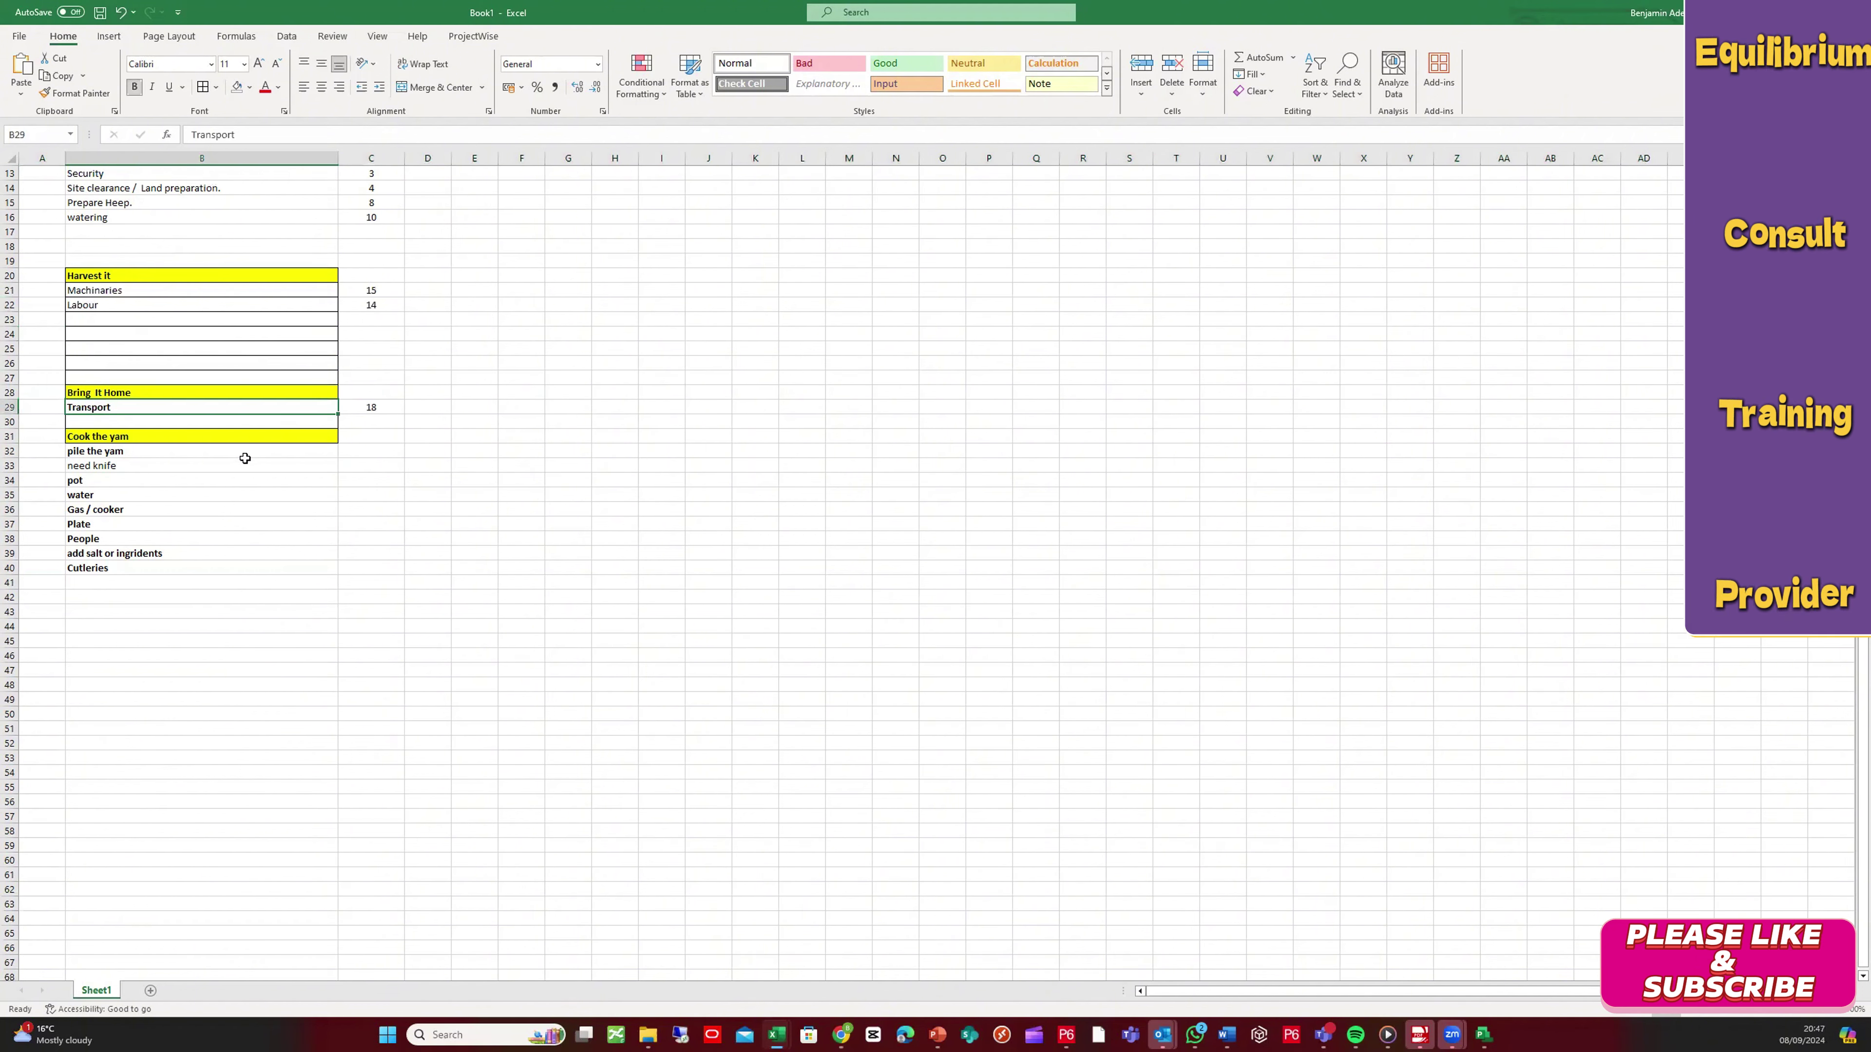
Step: Remove the bold formatting from the Cook the yam entries in B32:B40, from pile the yam to Cutleries
drag(193, 451, 187, 568)
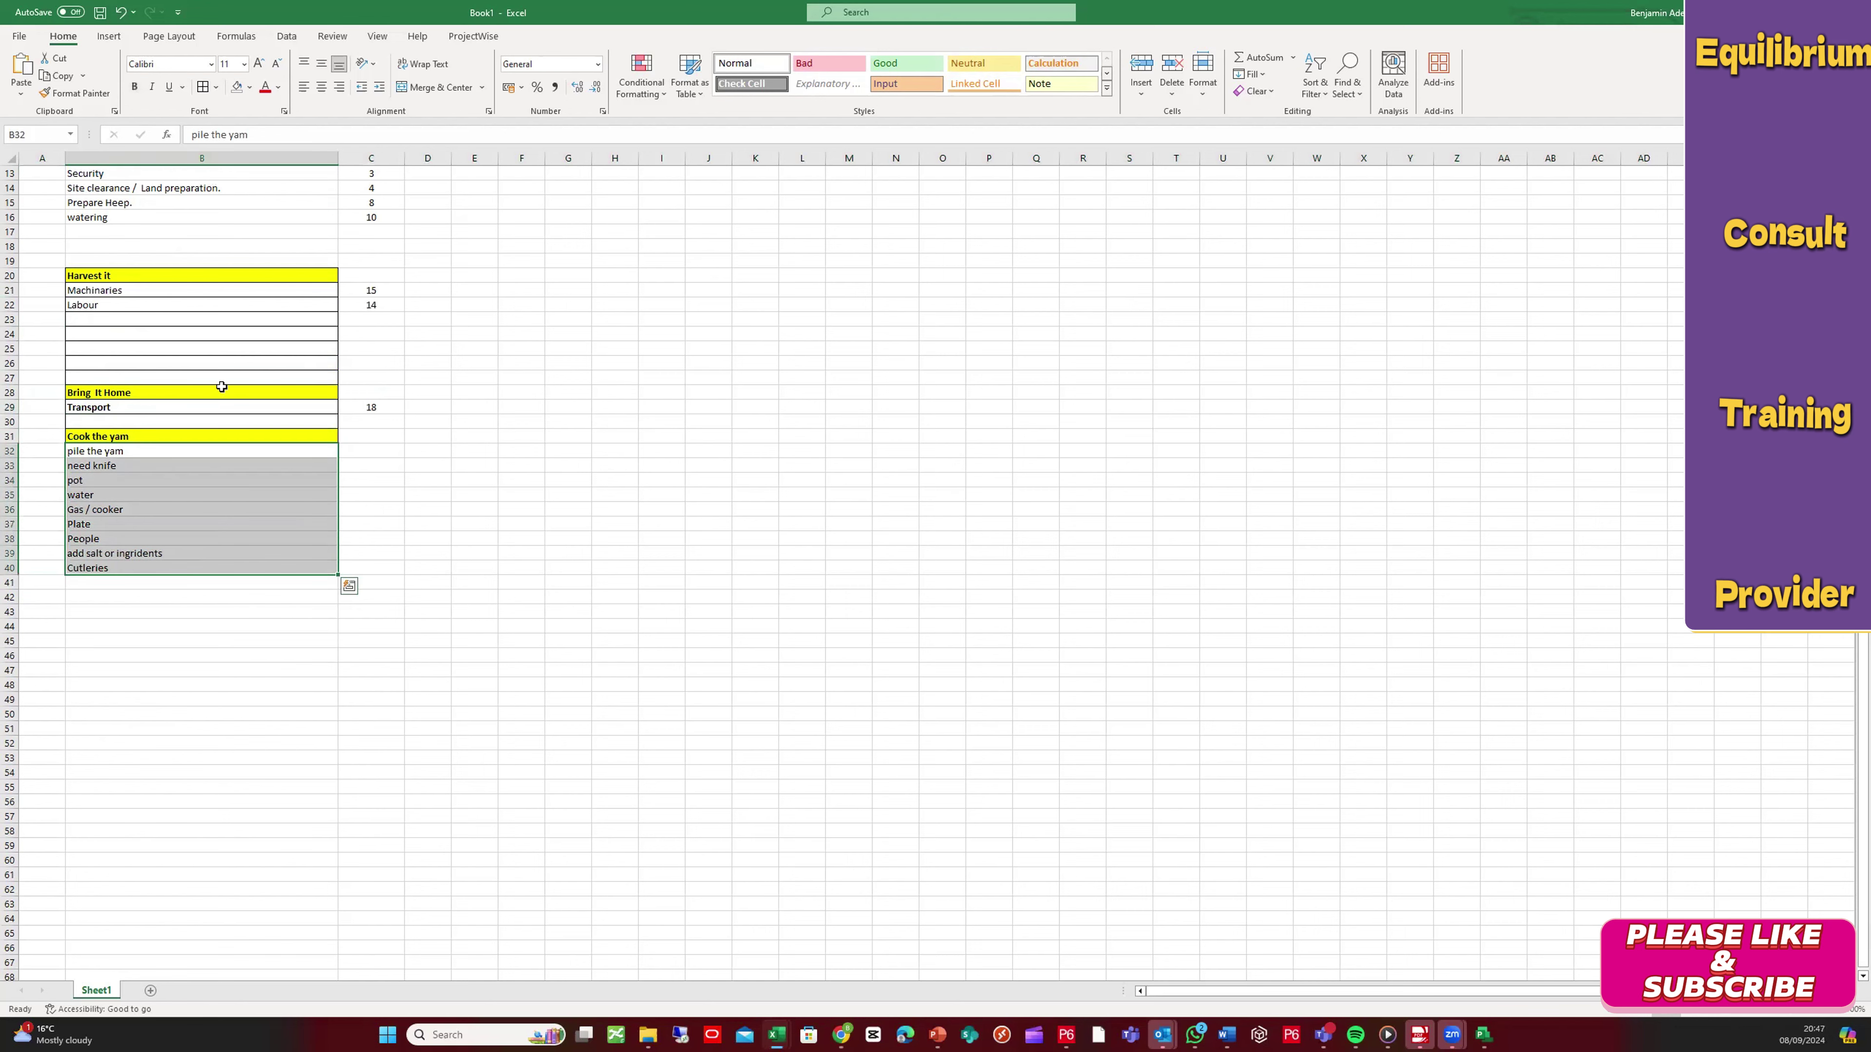
click(241, 500)
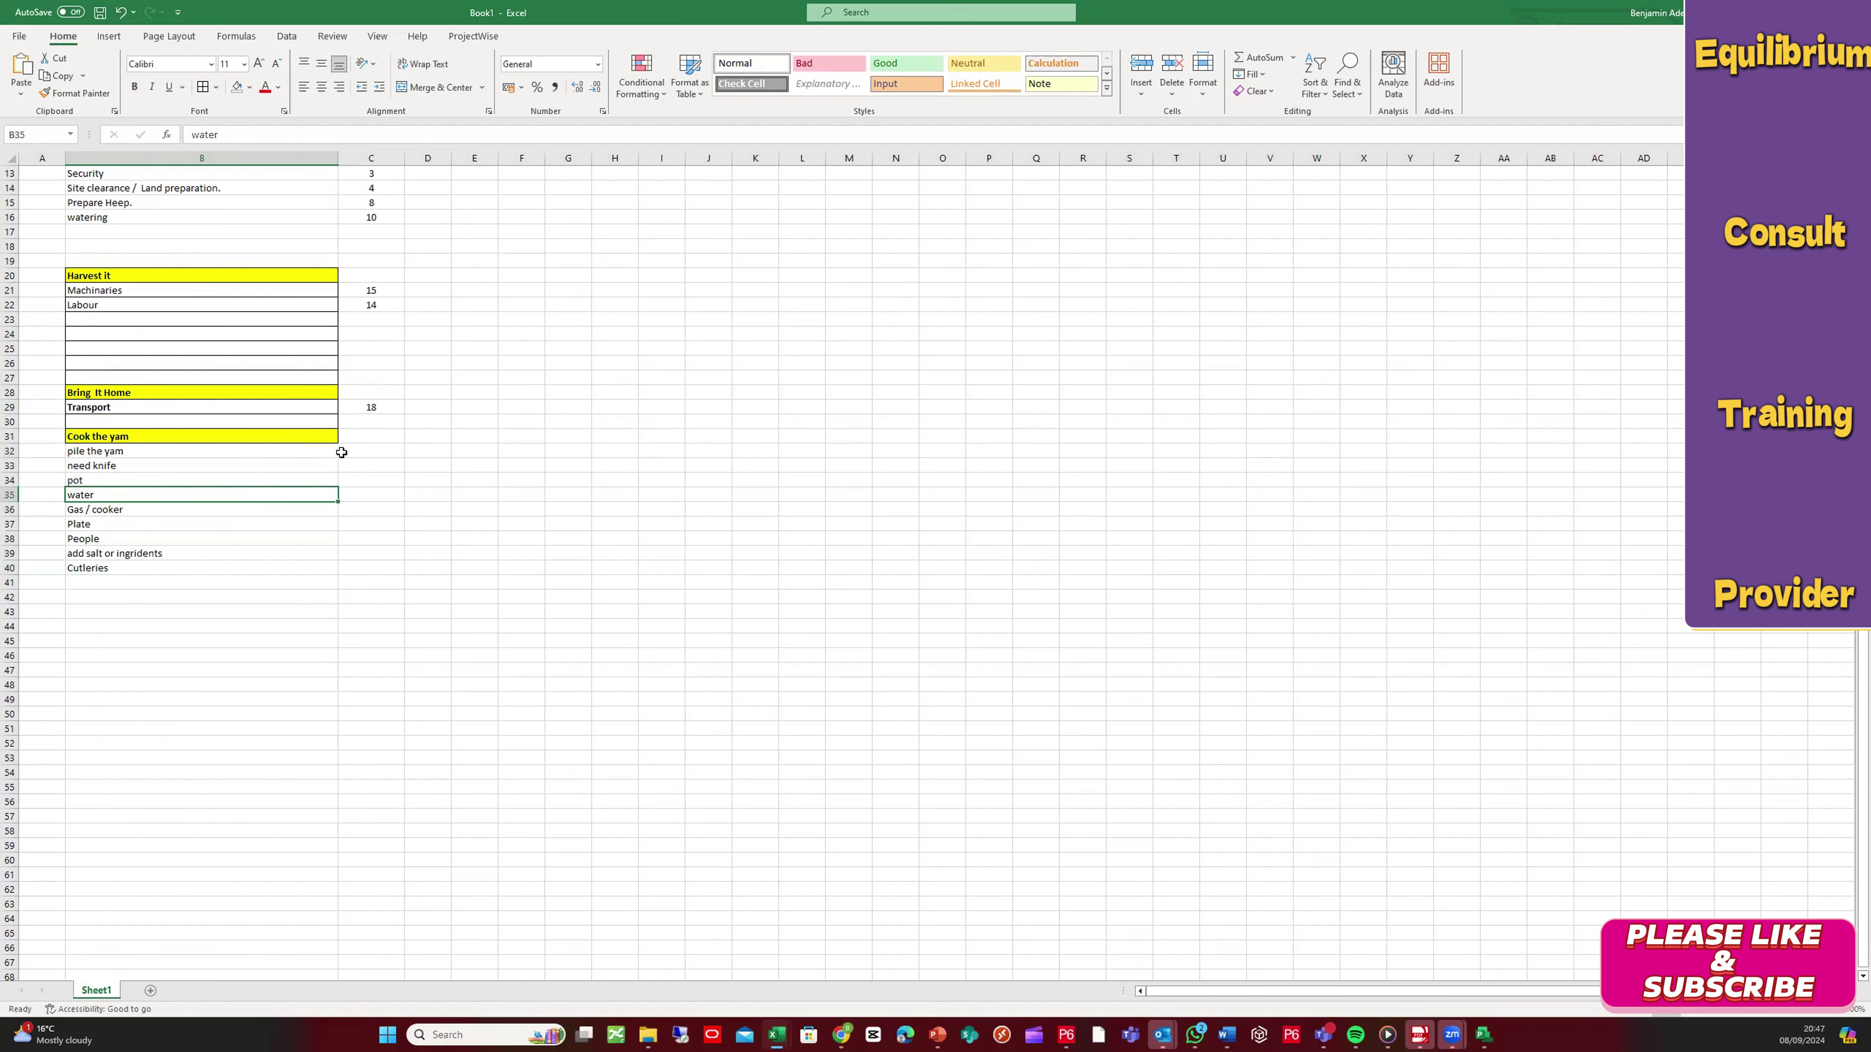
click(184, 451)
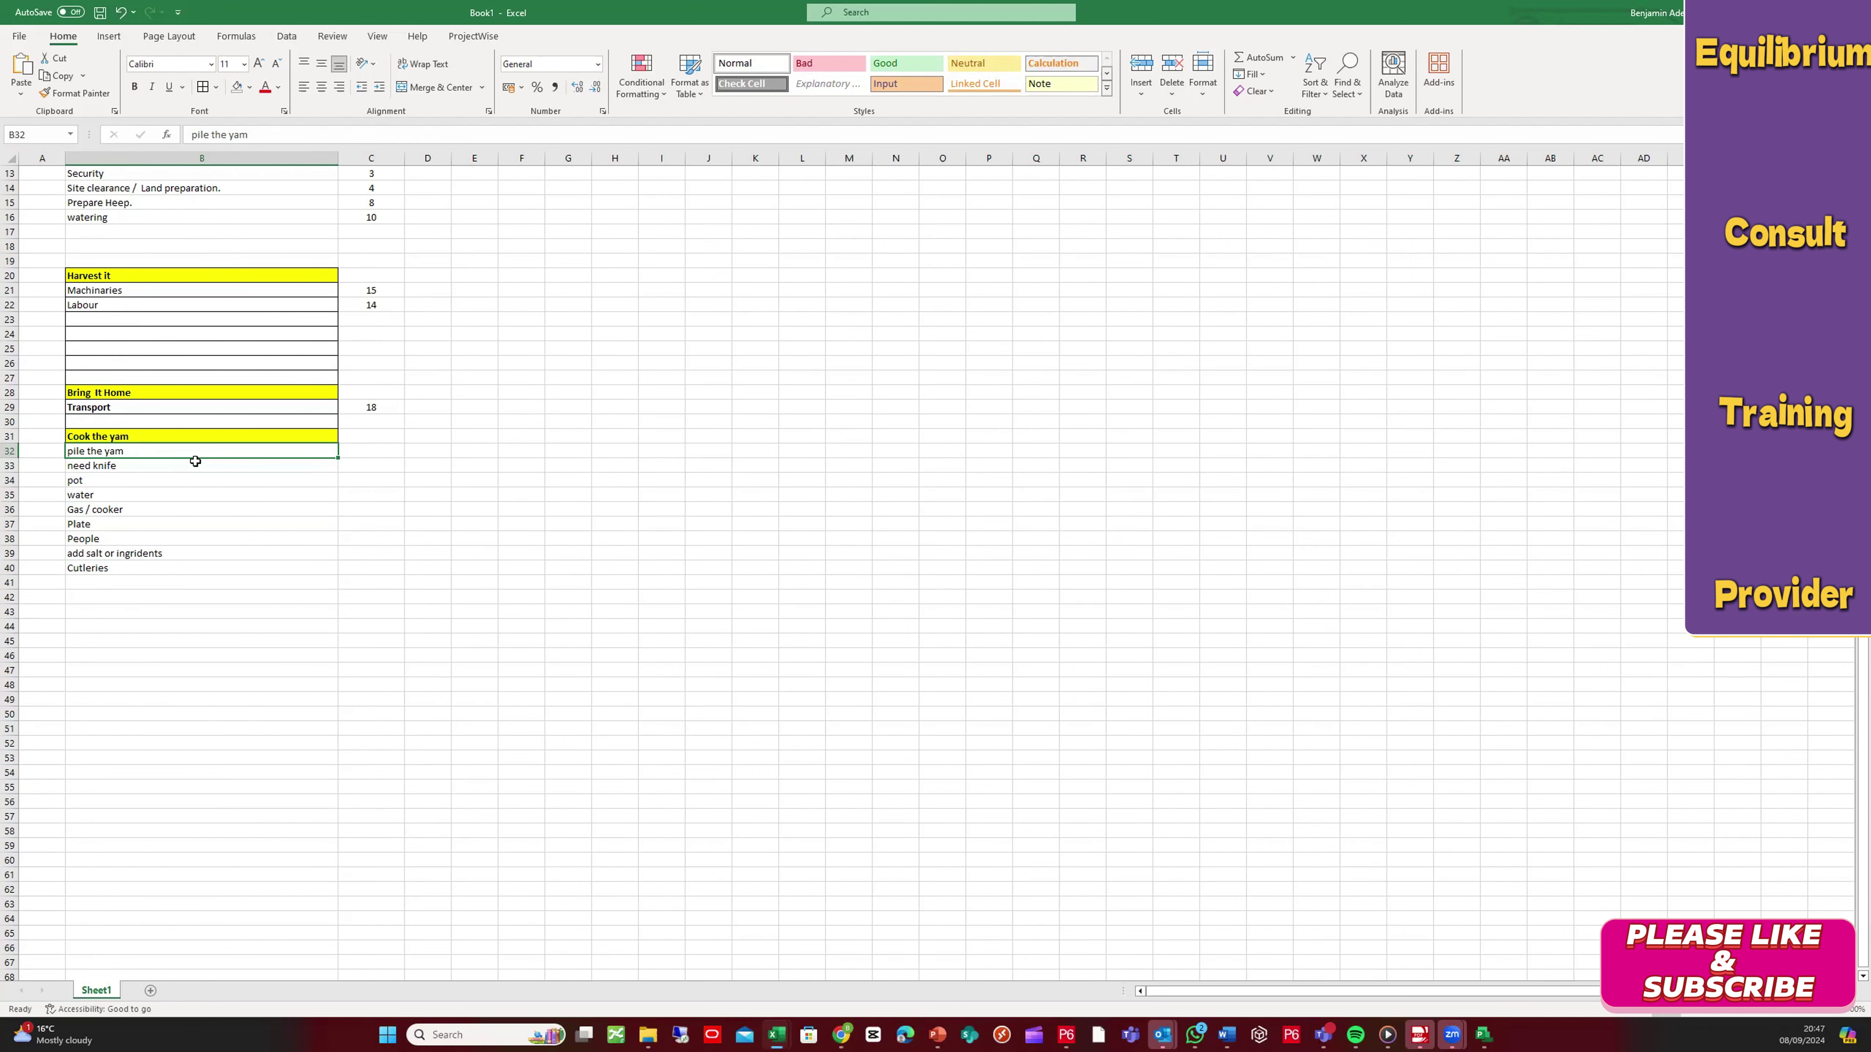
Step: Number the Cook the yam entries need knife as 19 in C33 and pot as 20 in C34
click(373, 452)
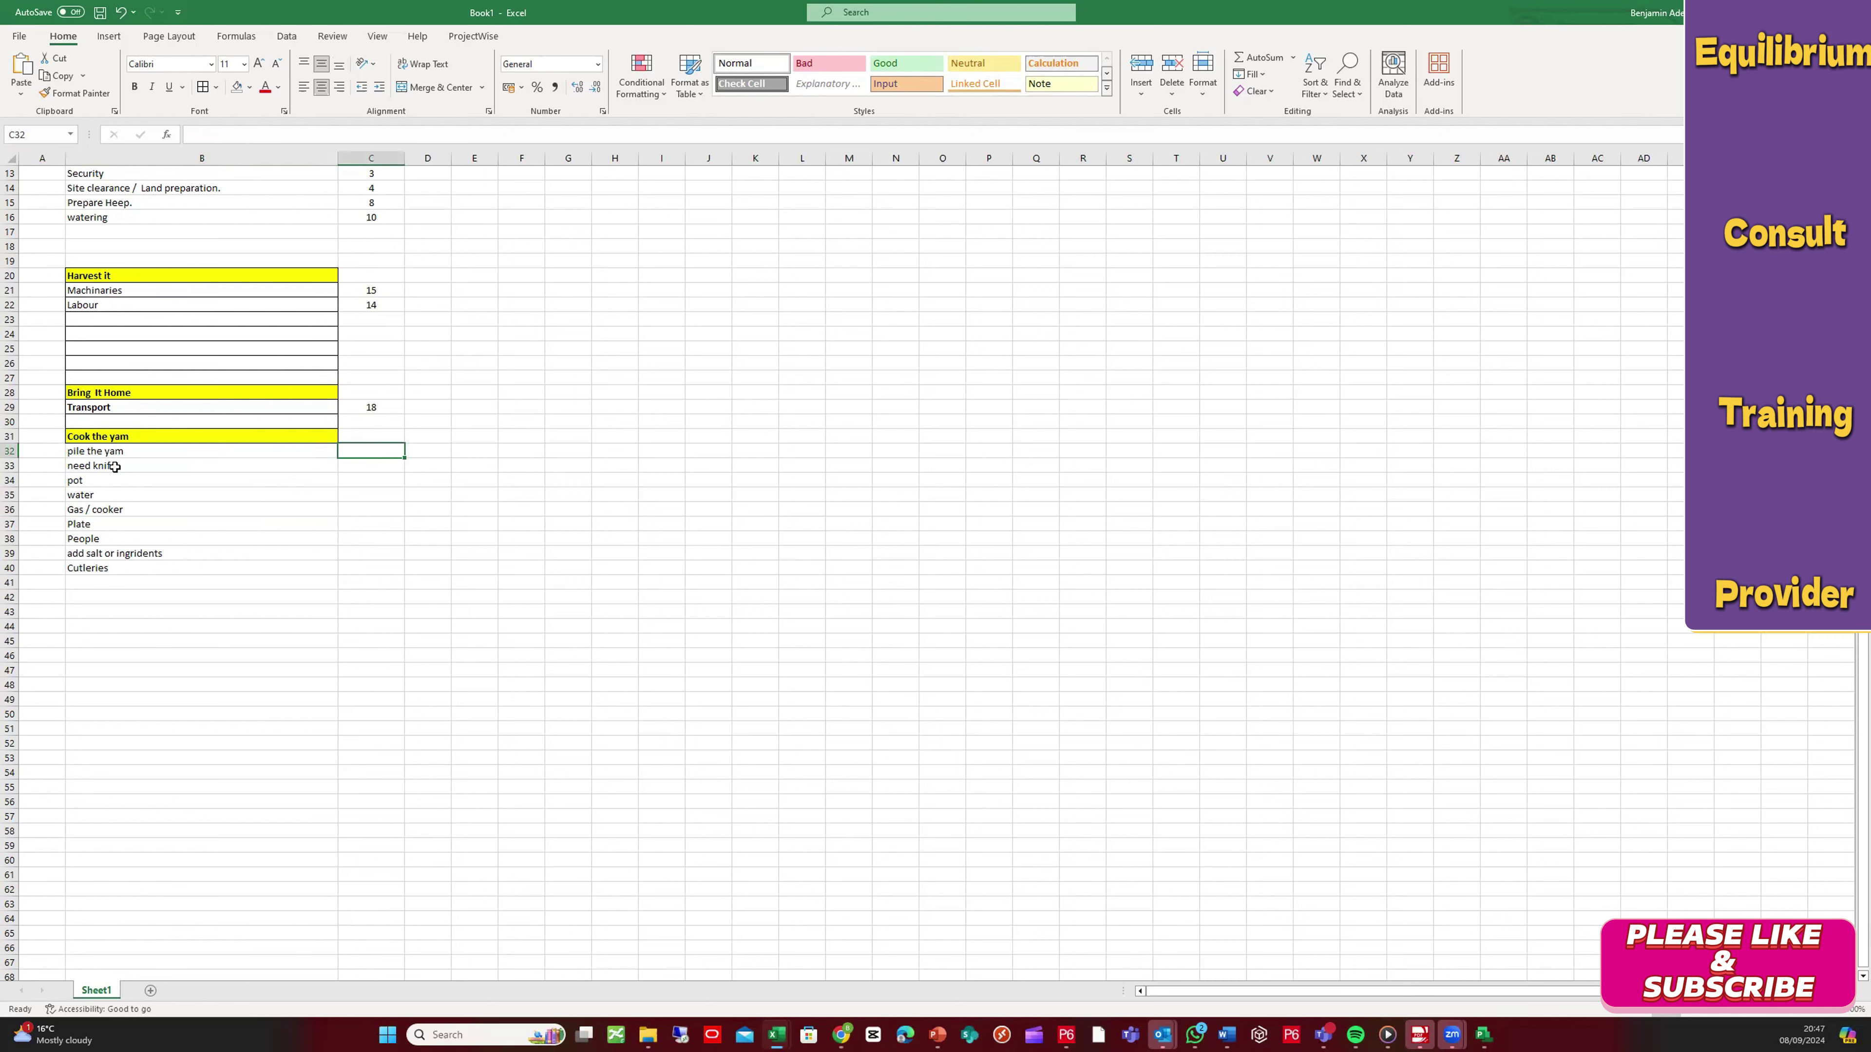
click(234, 465)
click(365, 467)
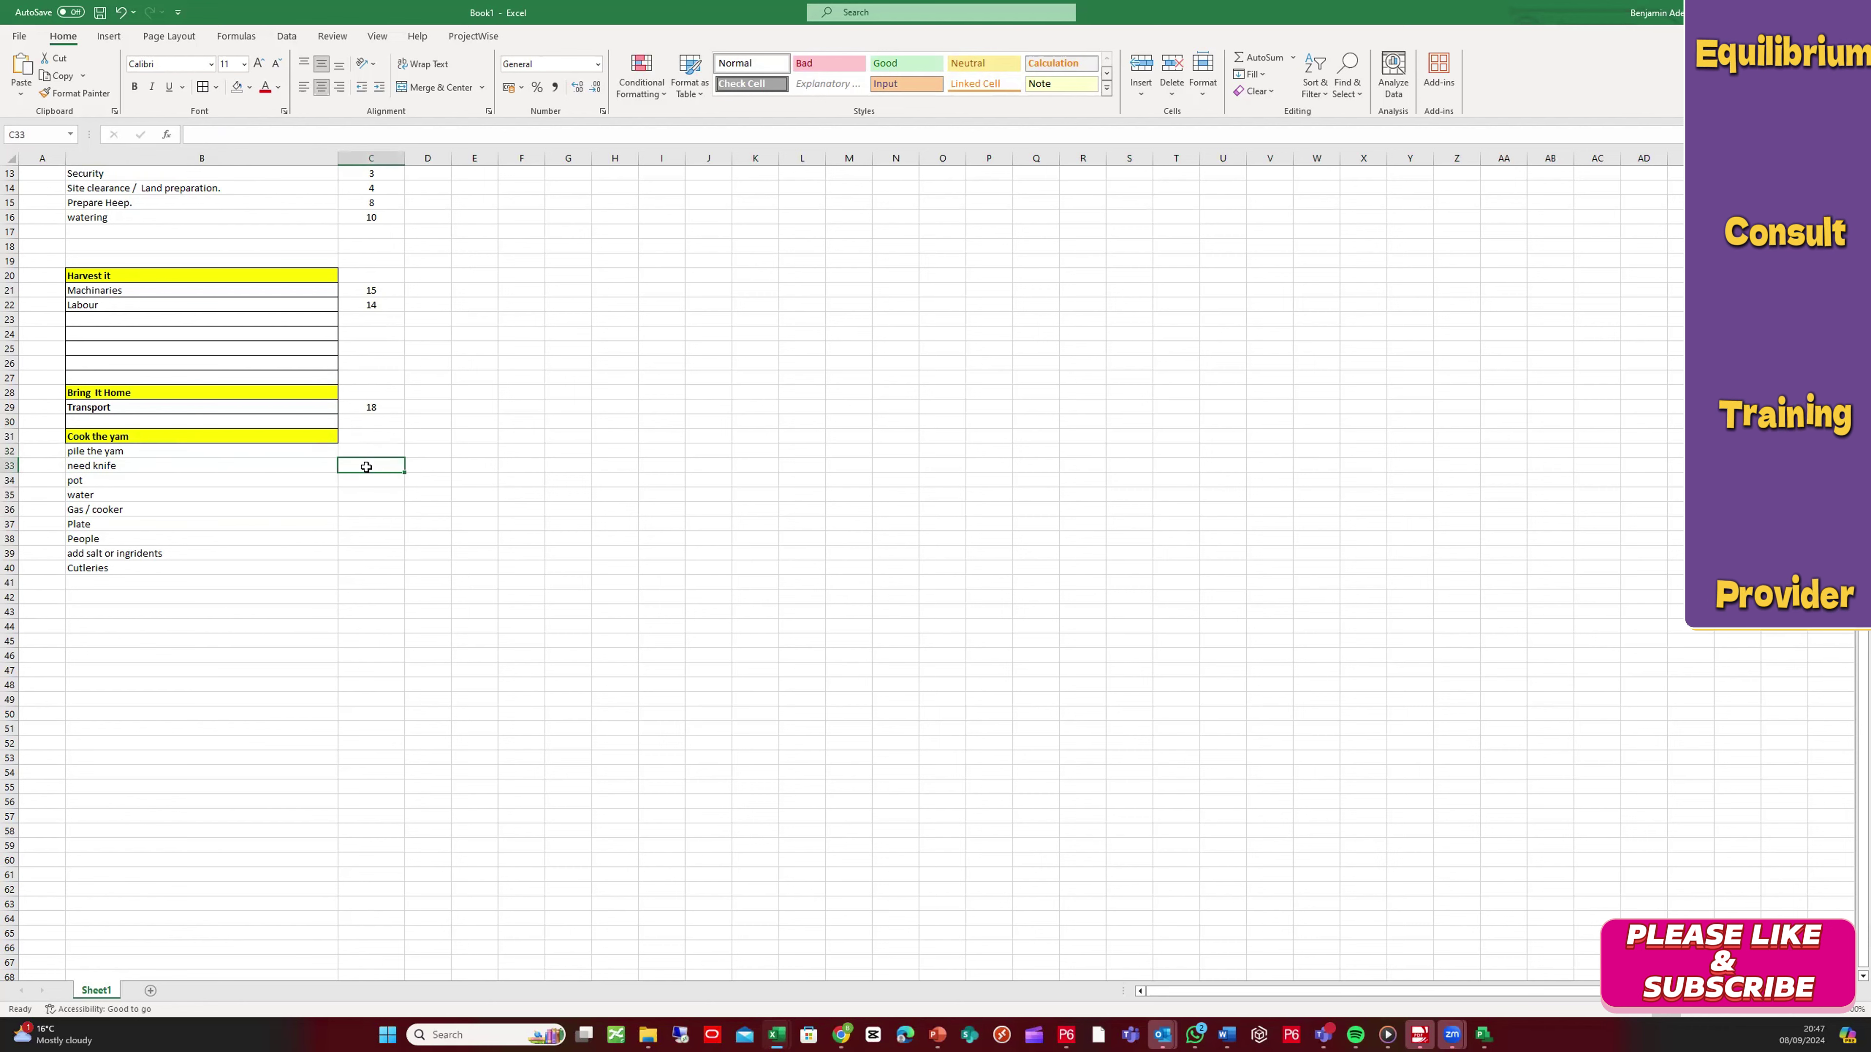
text(1)
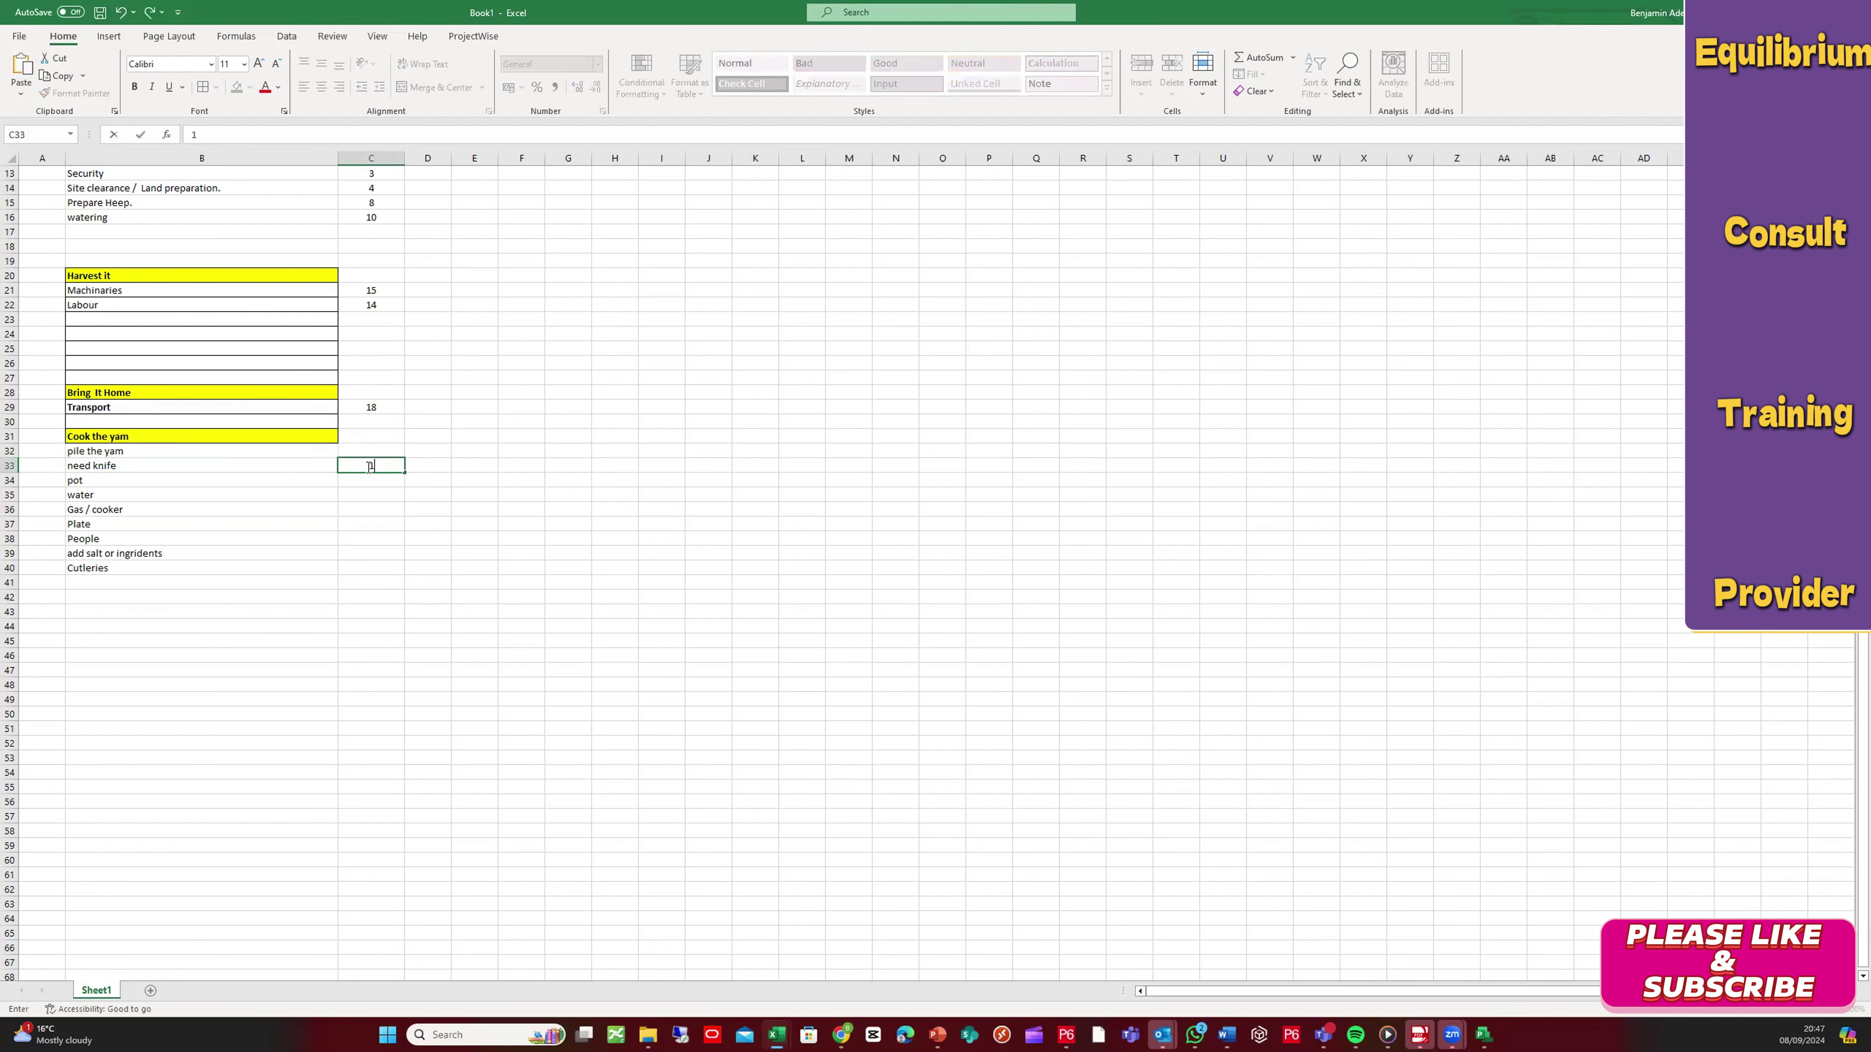
text(9)
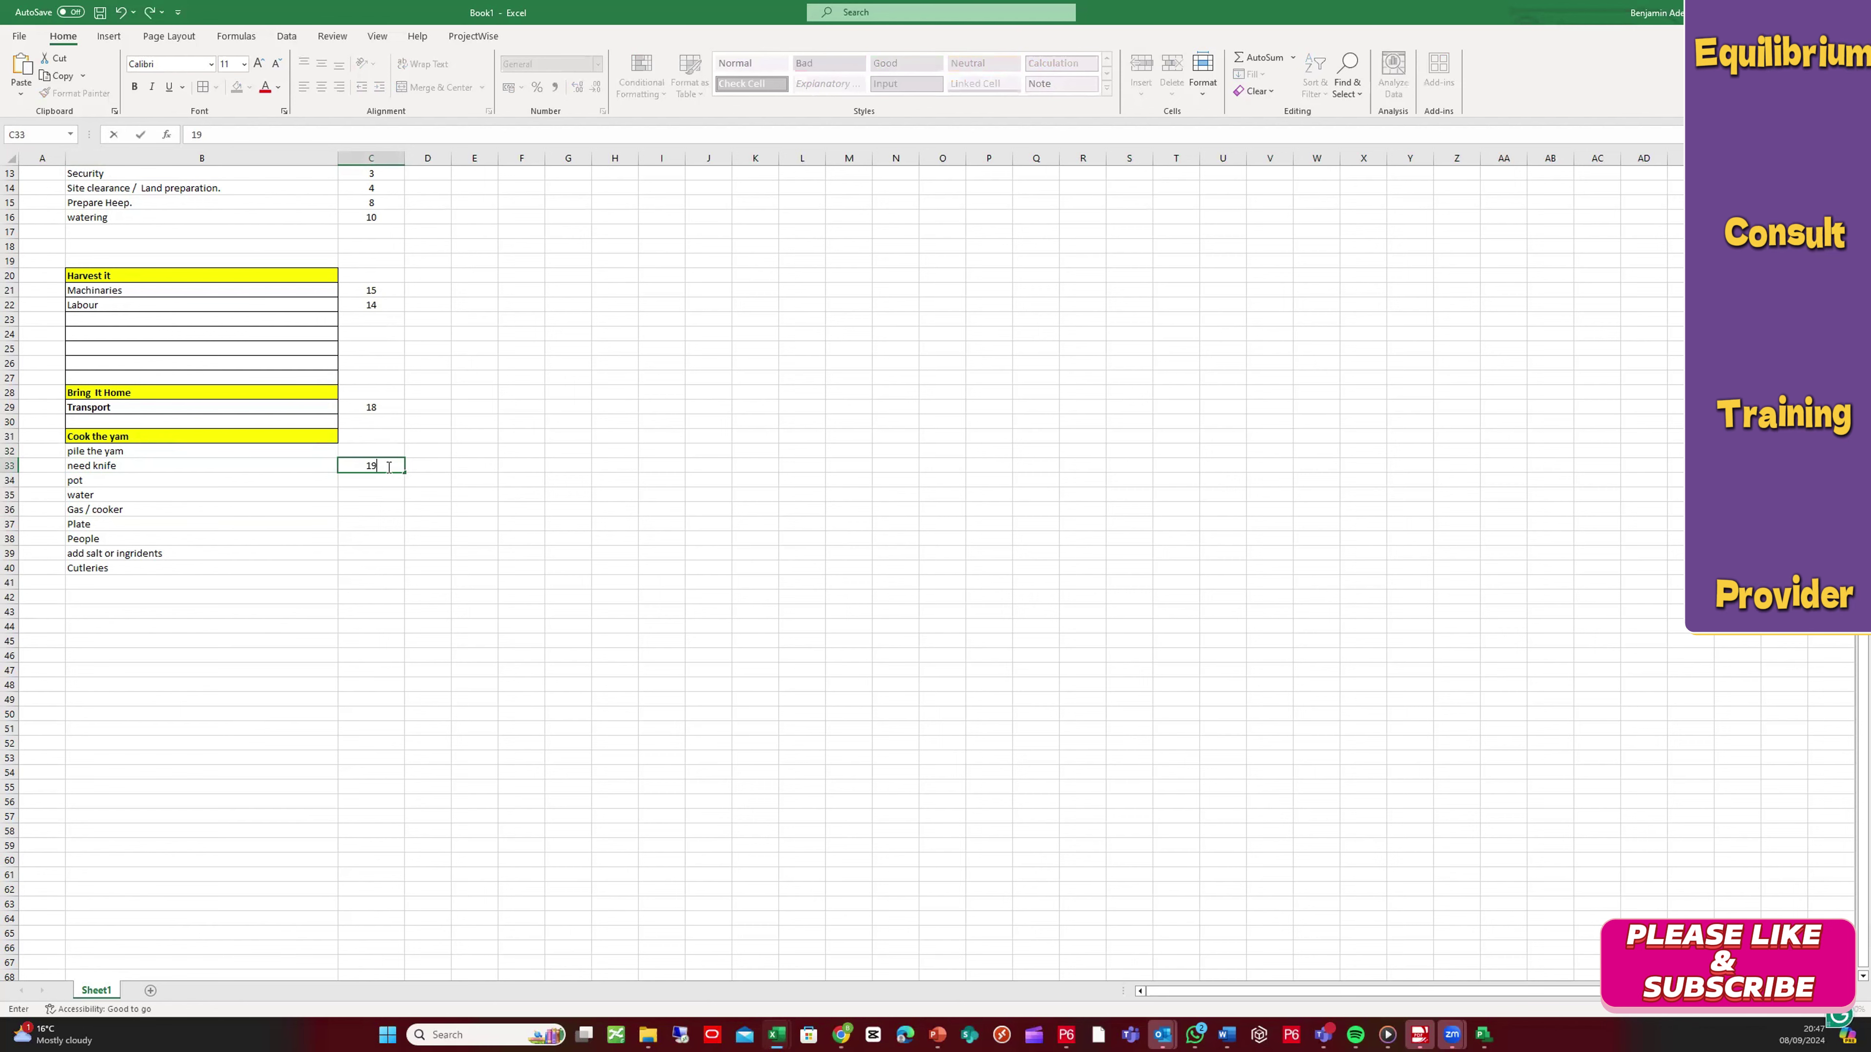
click(370, 501)
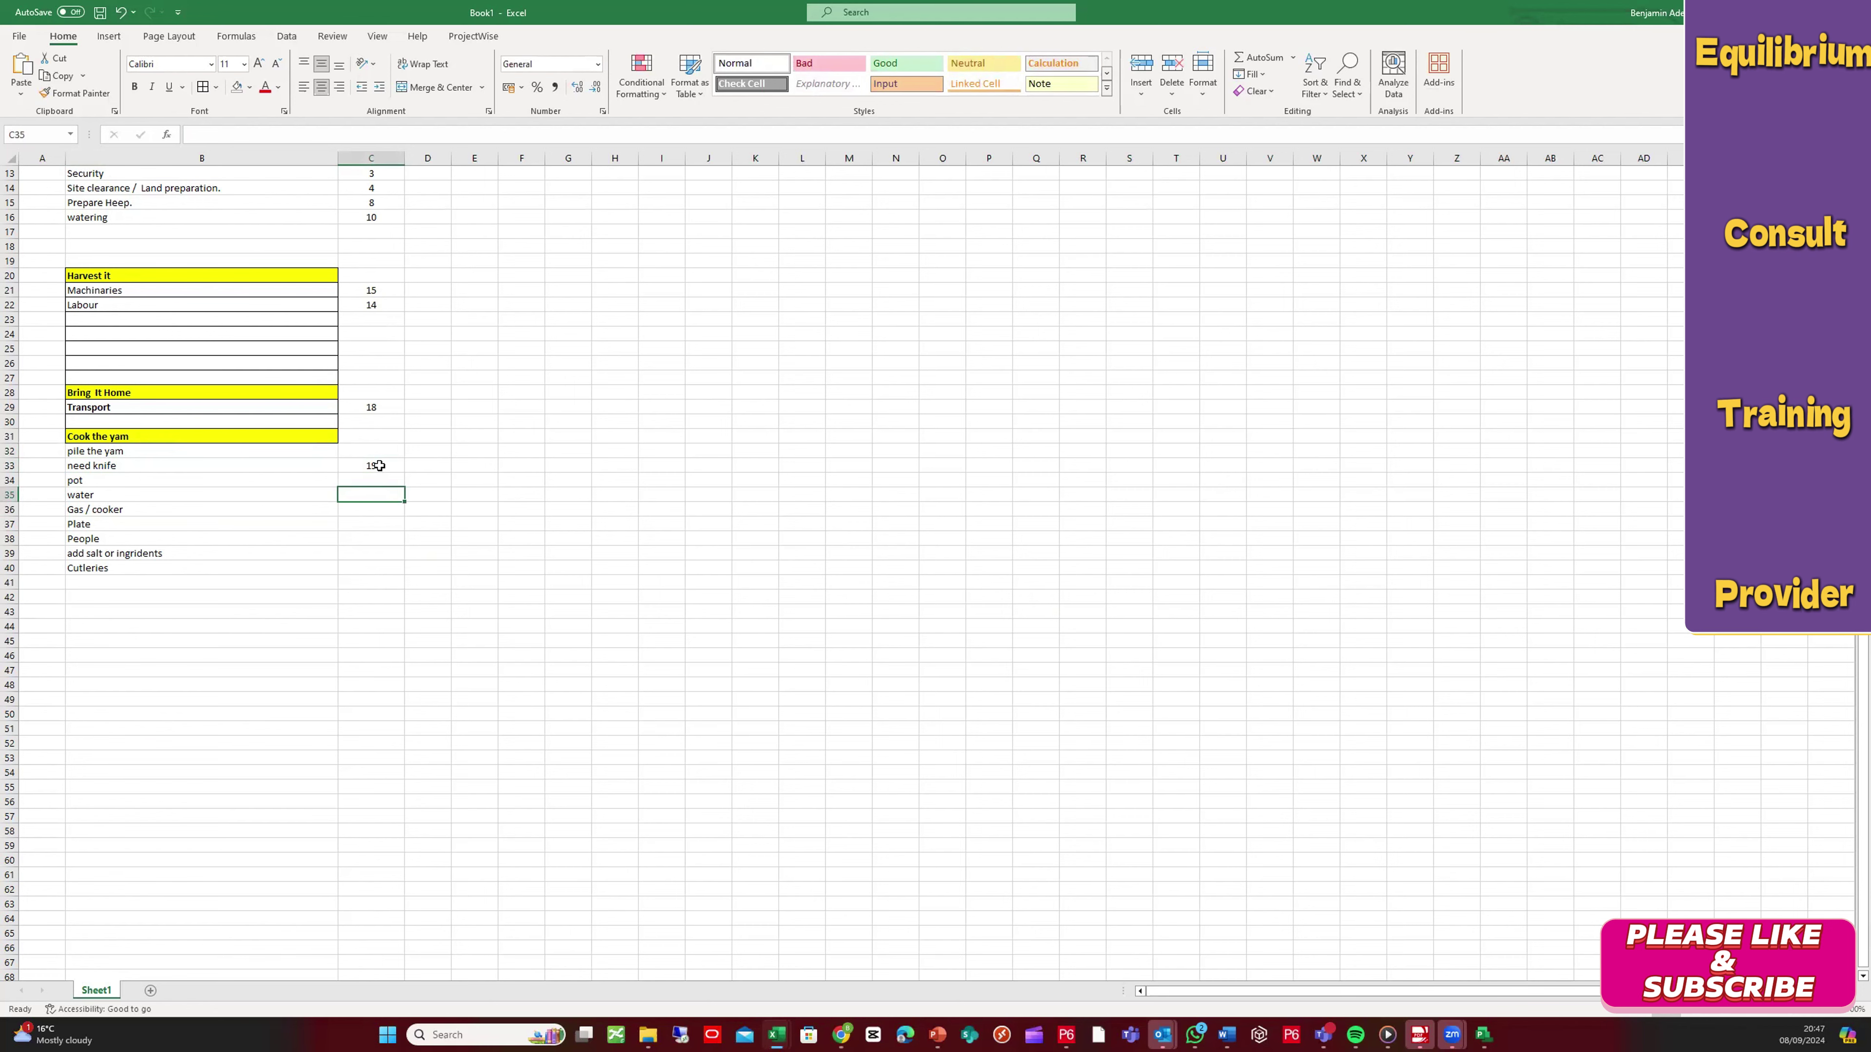
click(373, 478)
text(20)
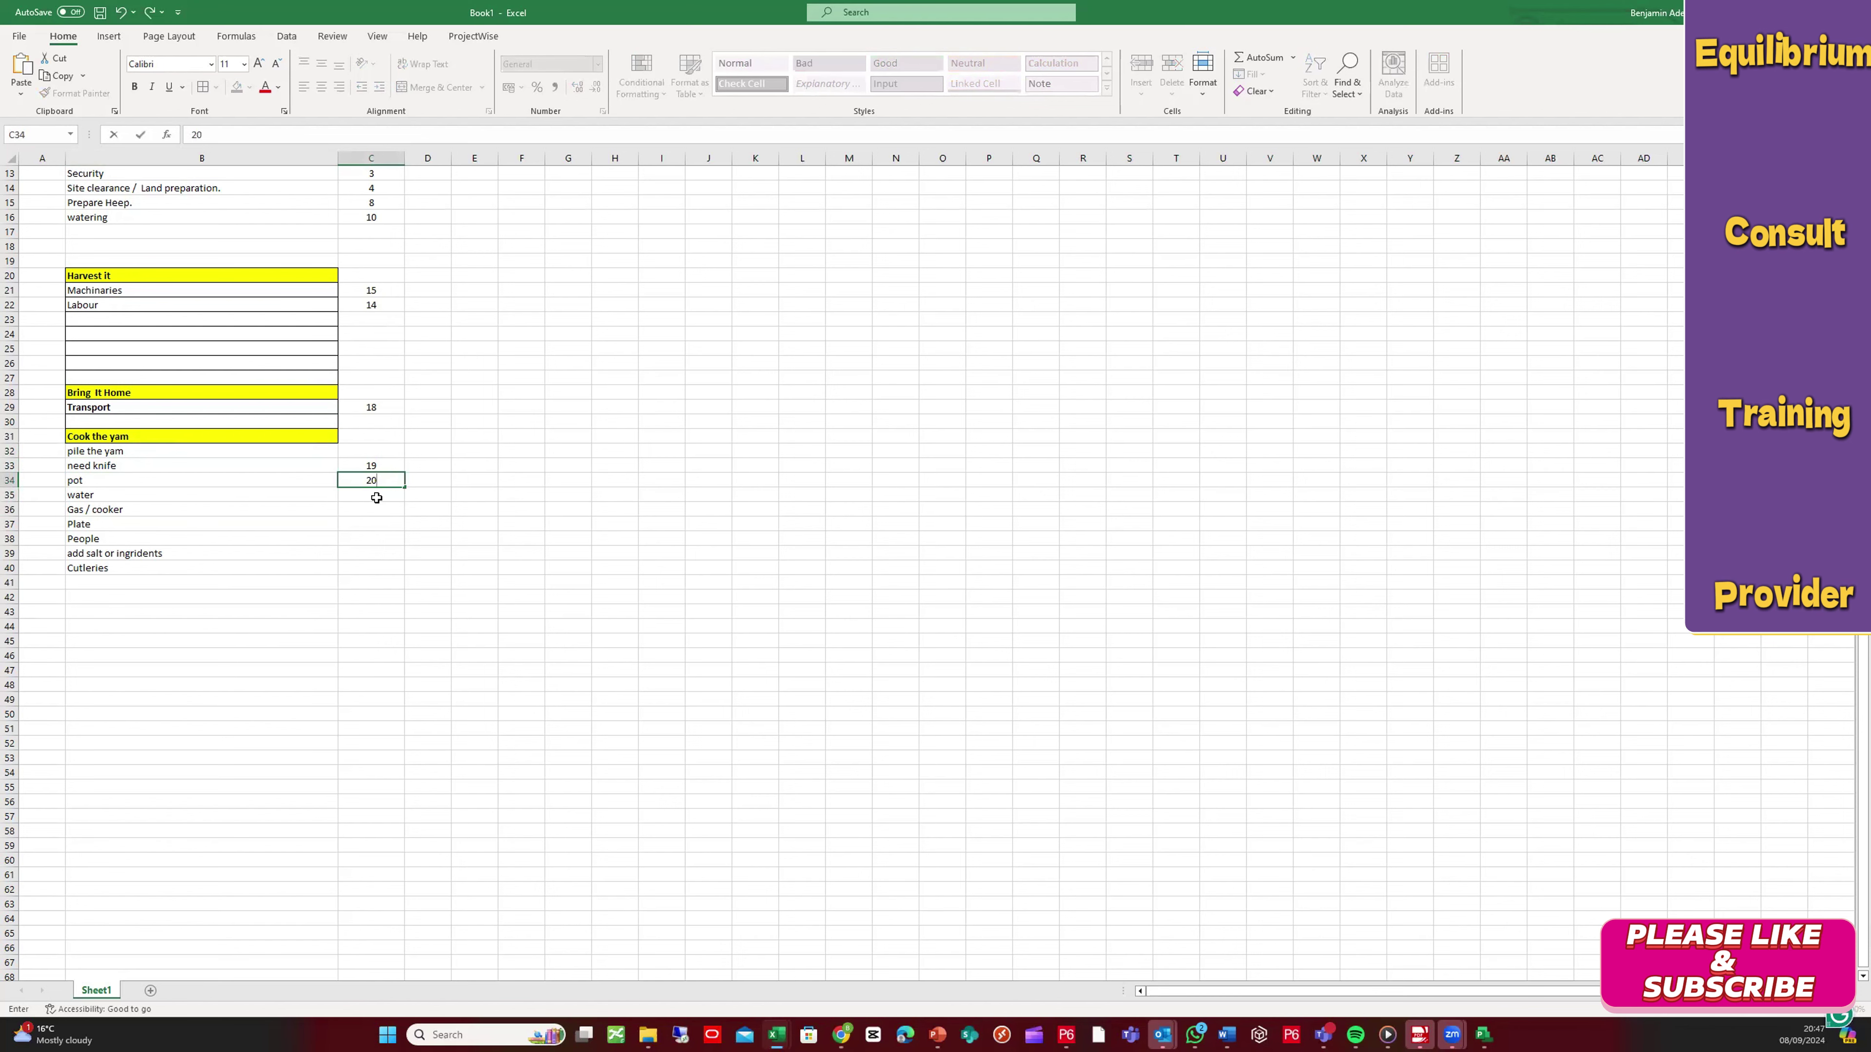
Step: Change the sequence number of Transport under Bring It Home to 16 in C29
scroll(379, 495, up, 4)
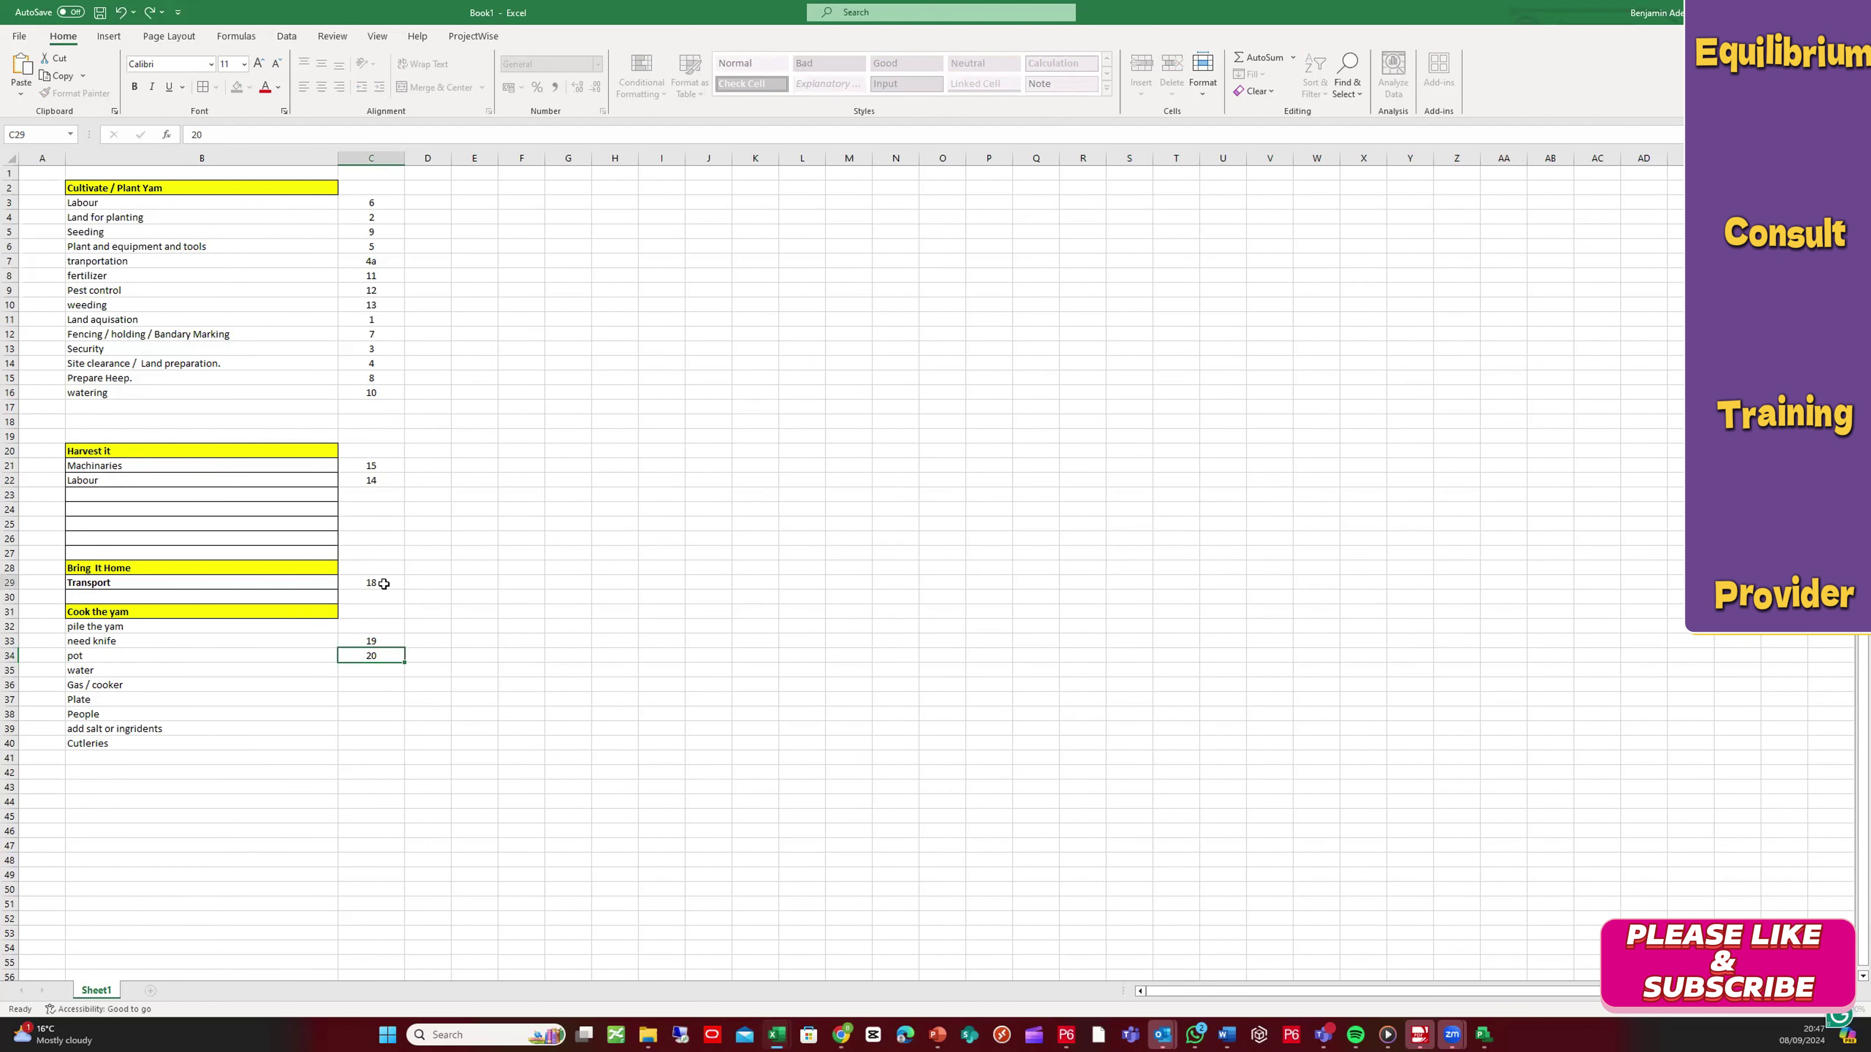
click(384, 584)
text(2)
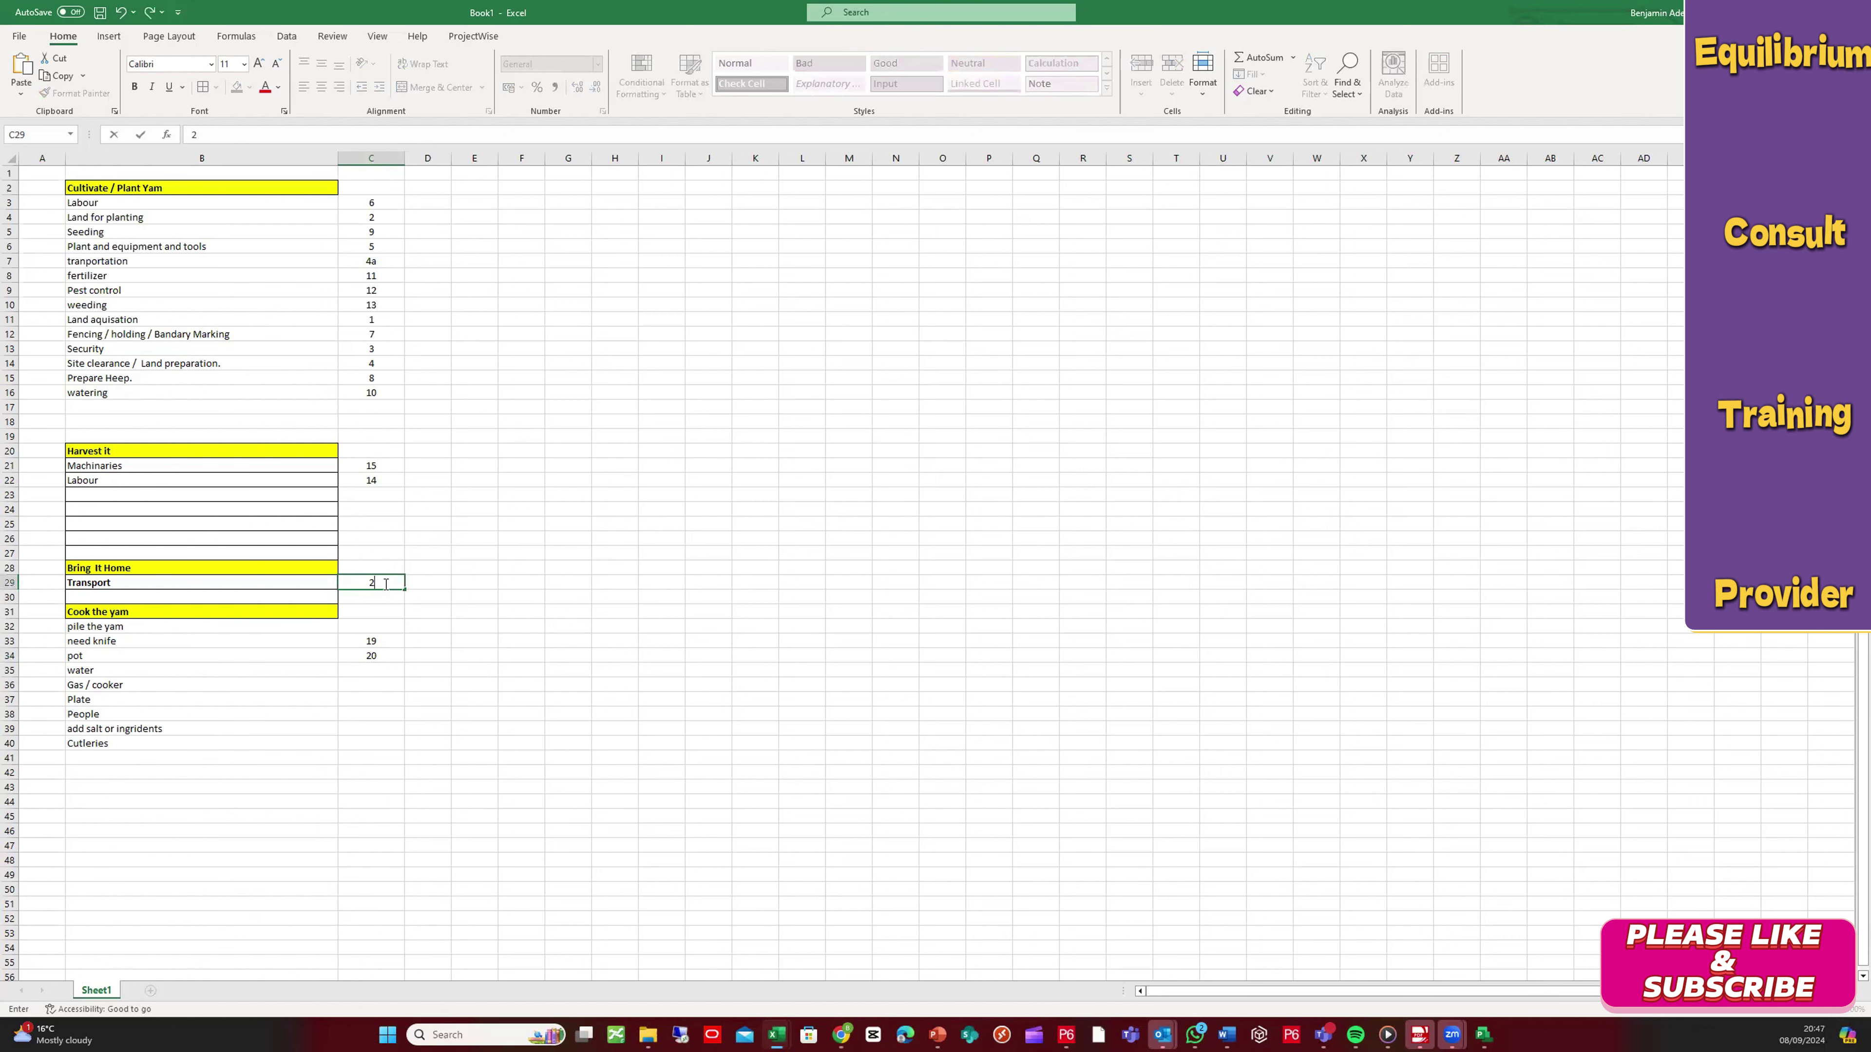
key(BackSpace)
text(1)
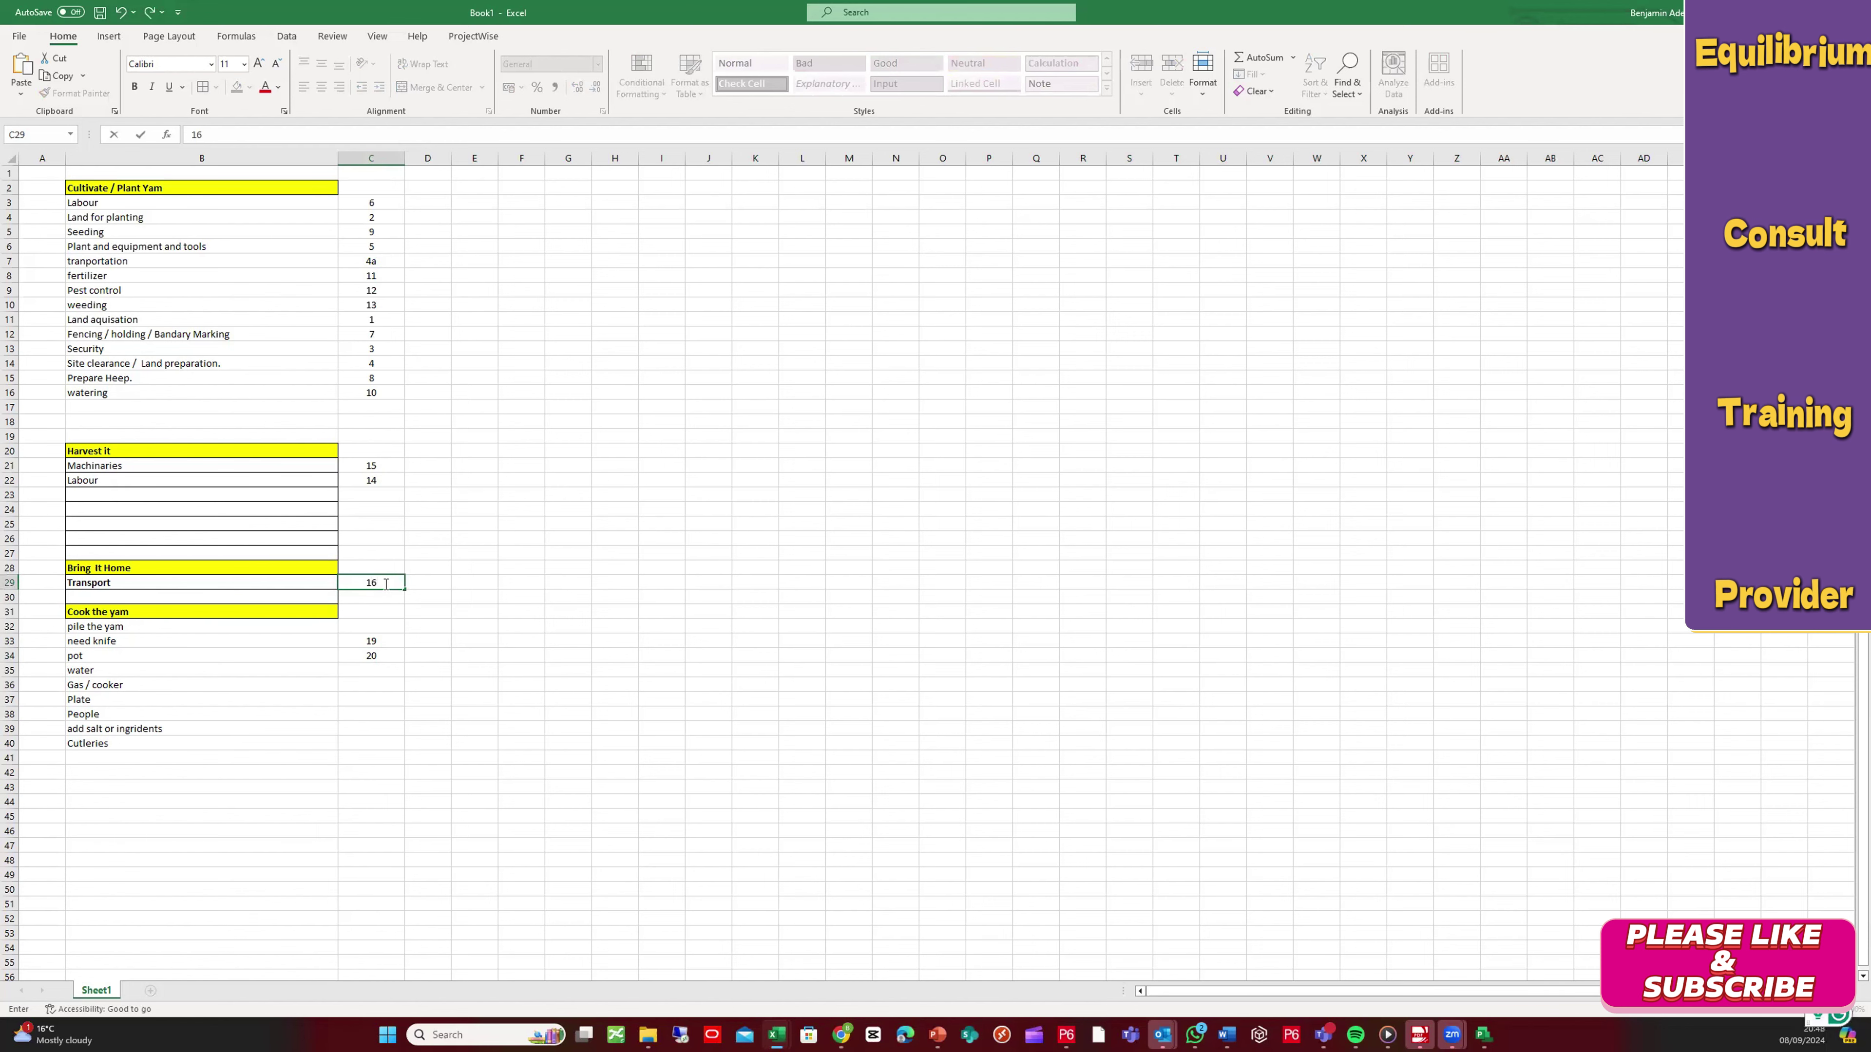
text(6)
Step: Renumber need knife as 17 in C33 and pot as 18 in C34
click(393, 644)
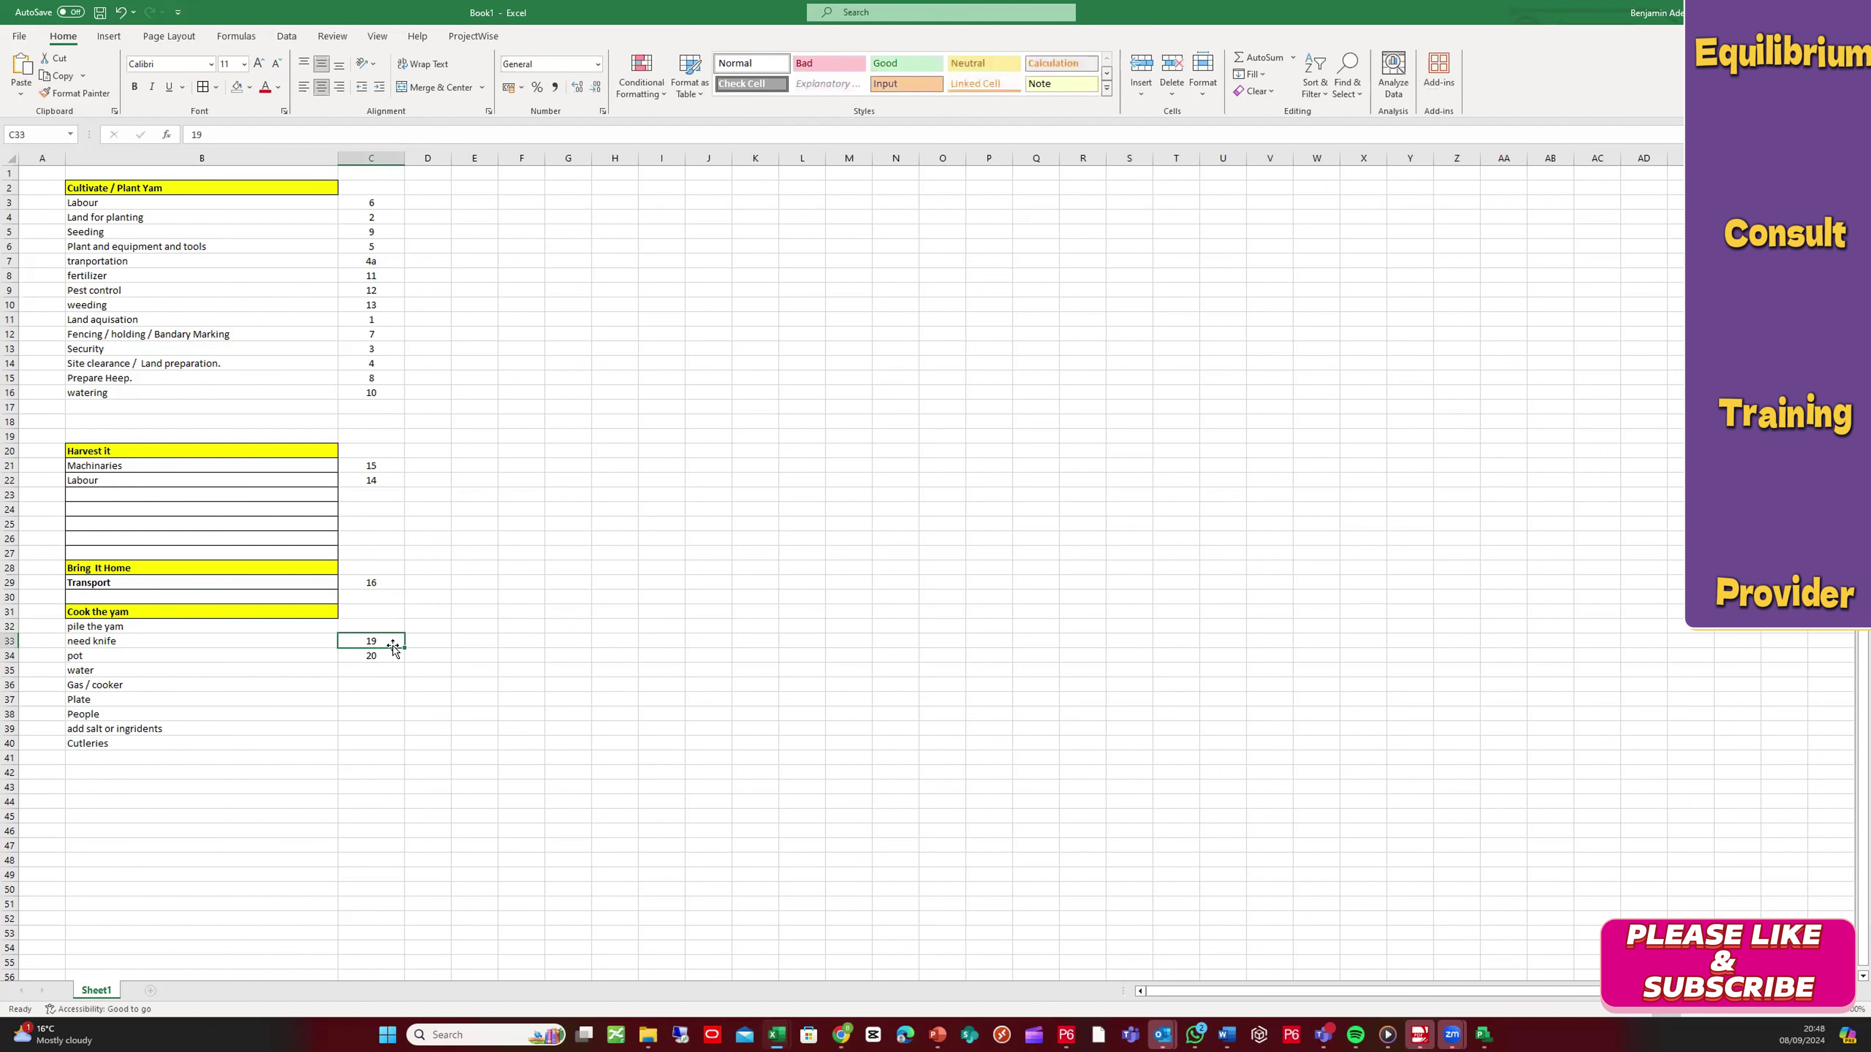
text(17)
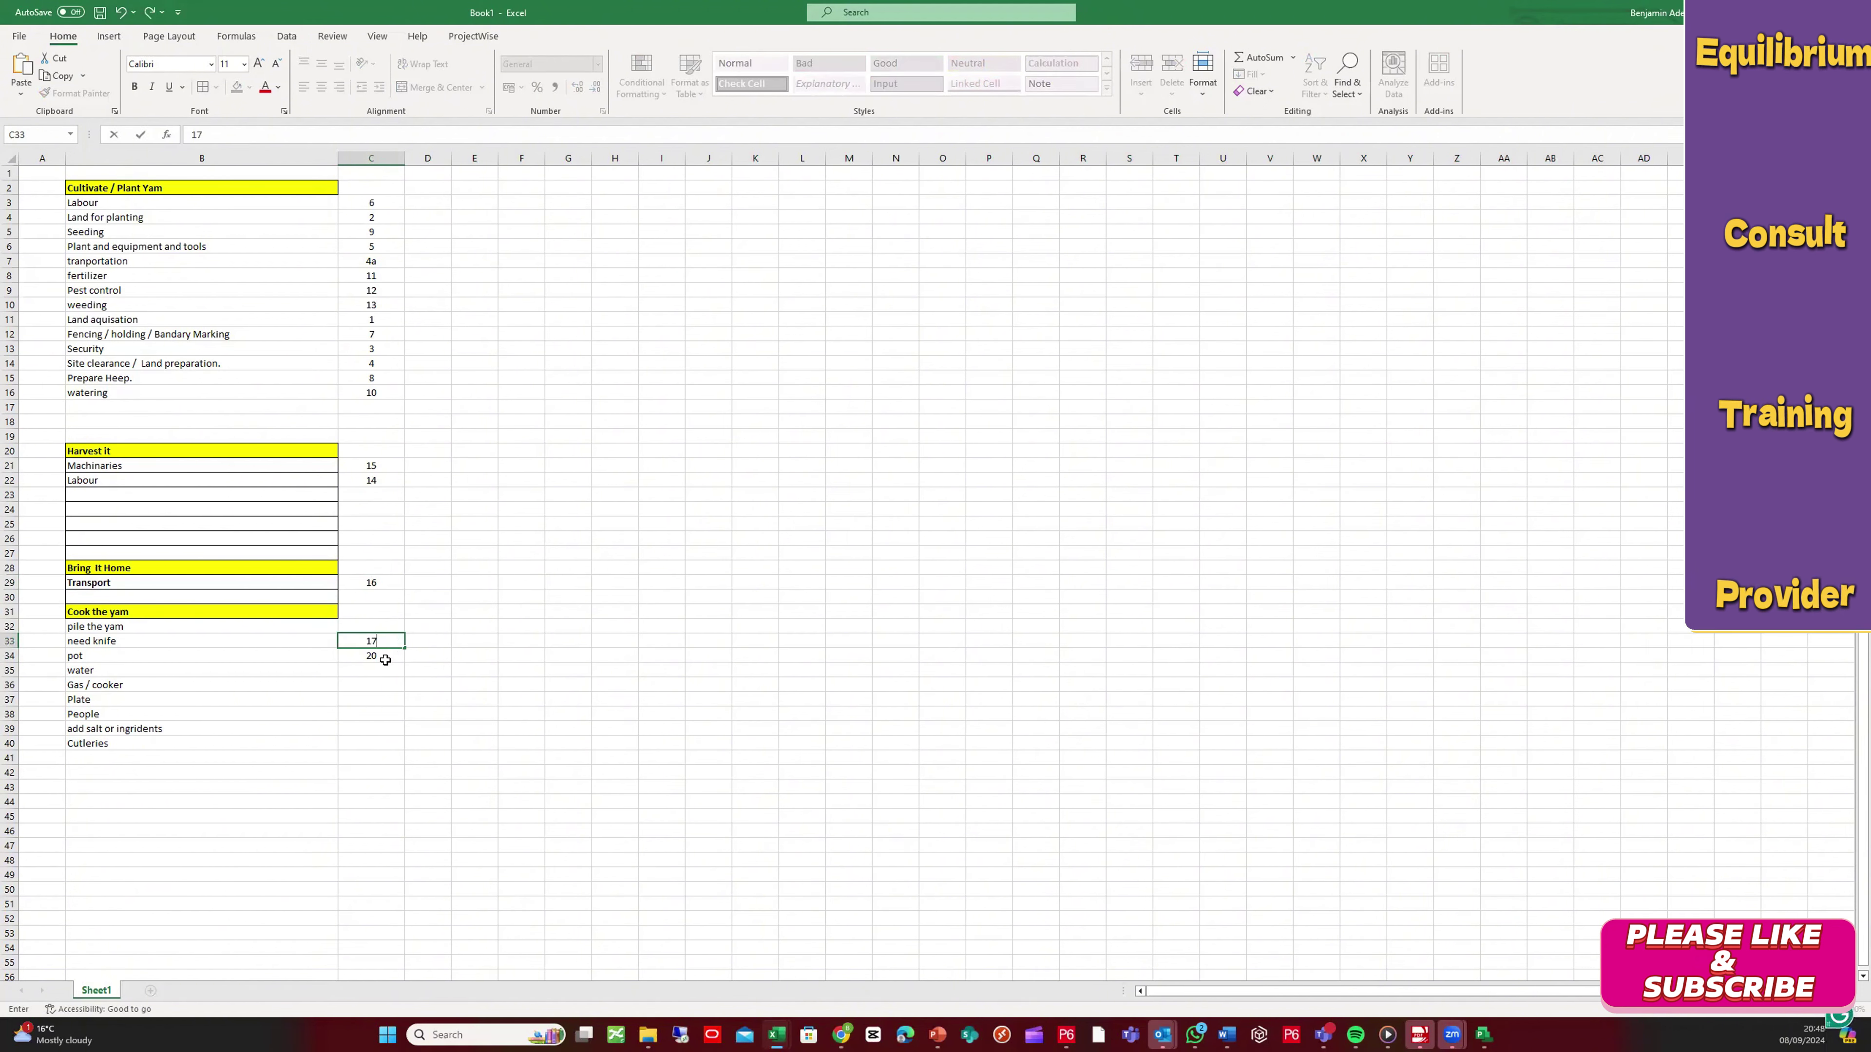
key(Return)
text(18)
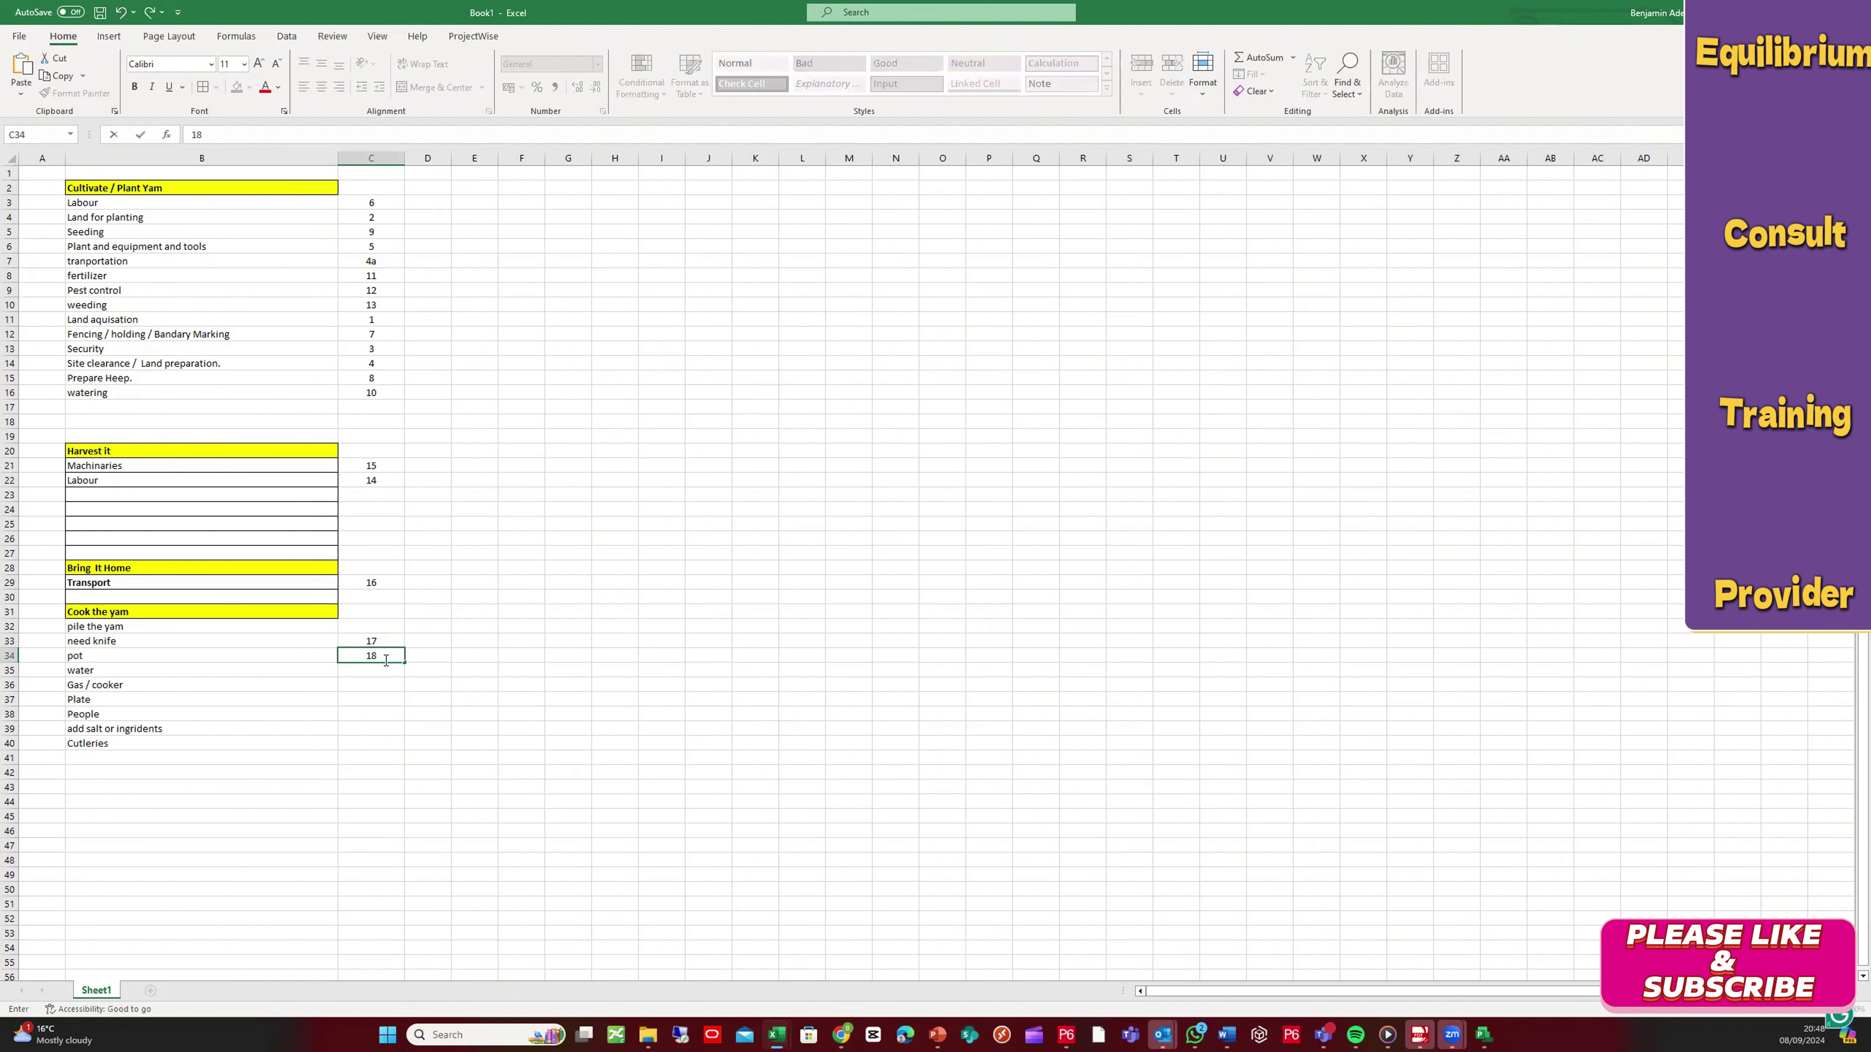
click(392, 715)
Step: Number pile the yam as 19 in C32 and water as 20 in C35
scroll(367, 672, down, 2)
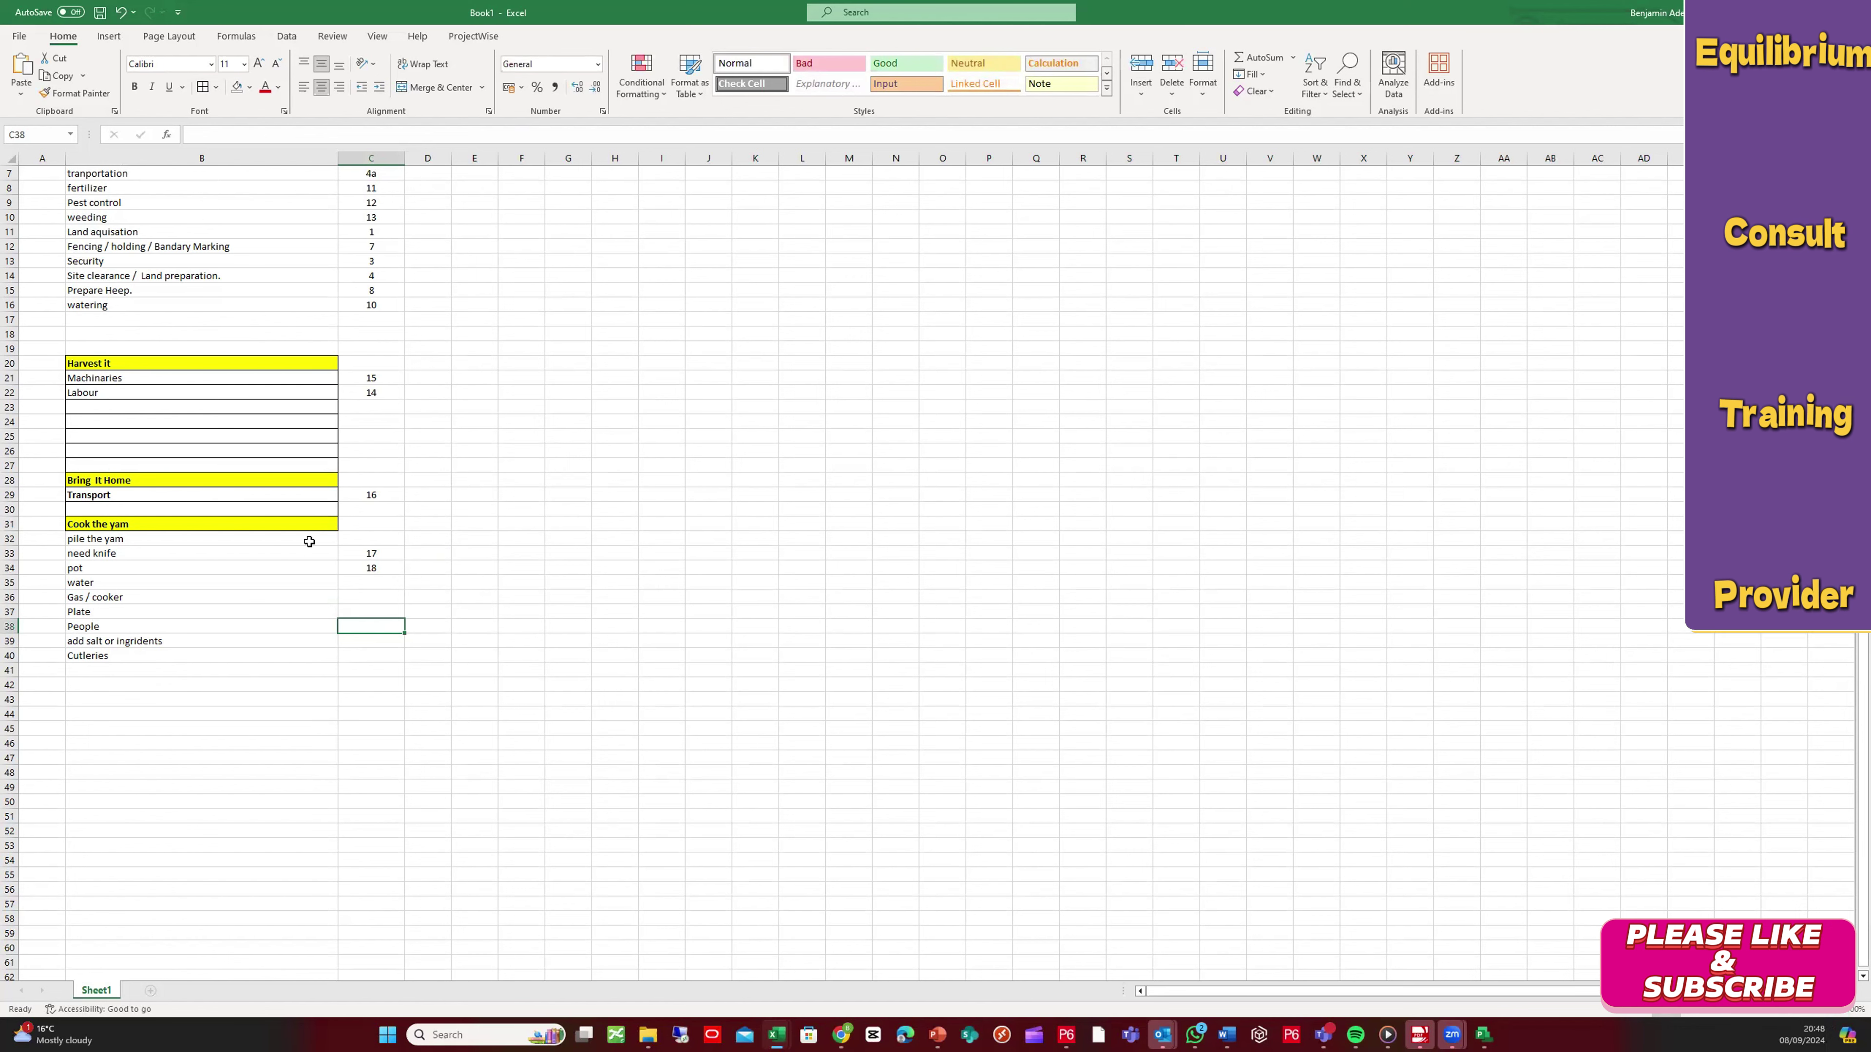
double_click(346, 539)
text(19)
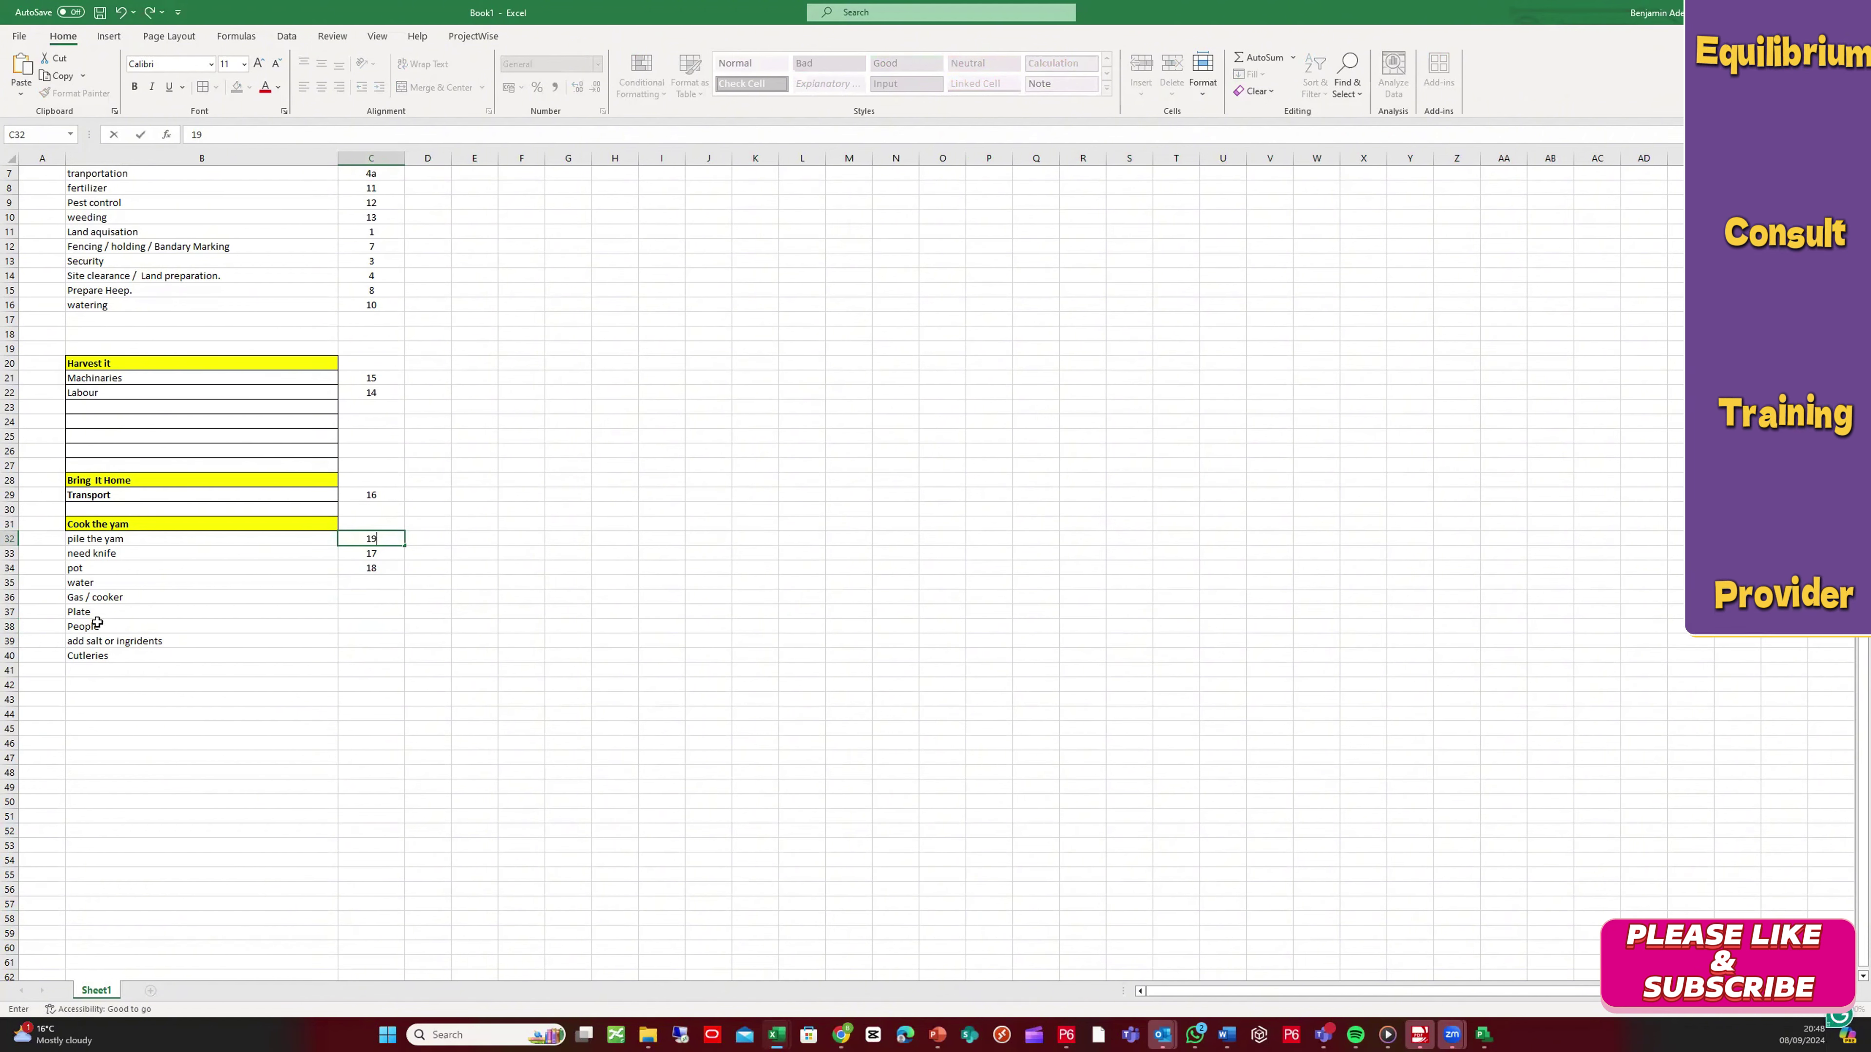
click(126, 582)
click(384, 584)
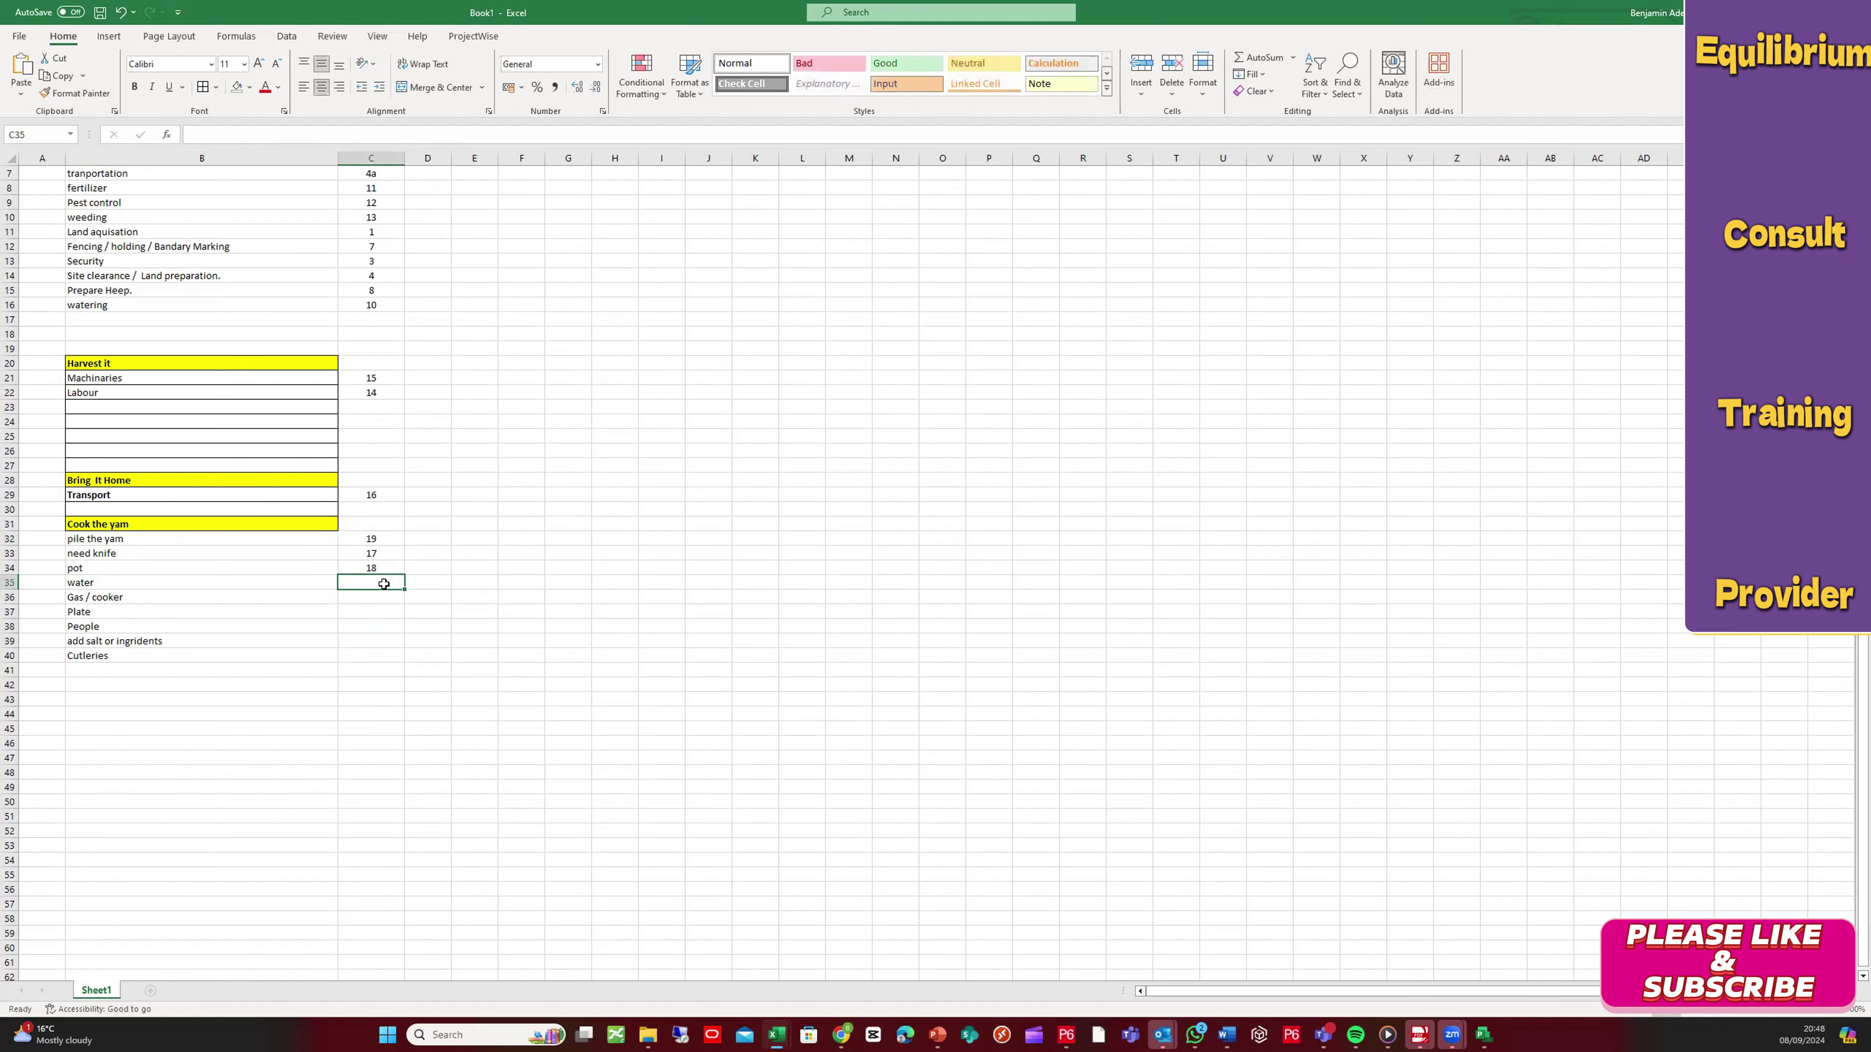
text(20)
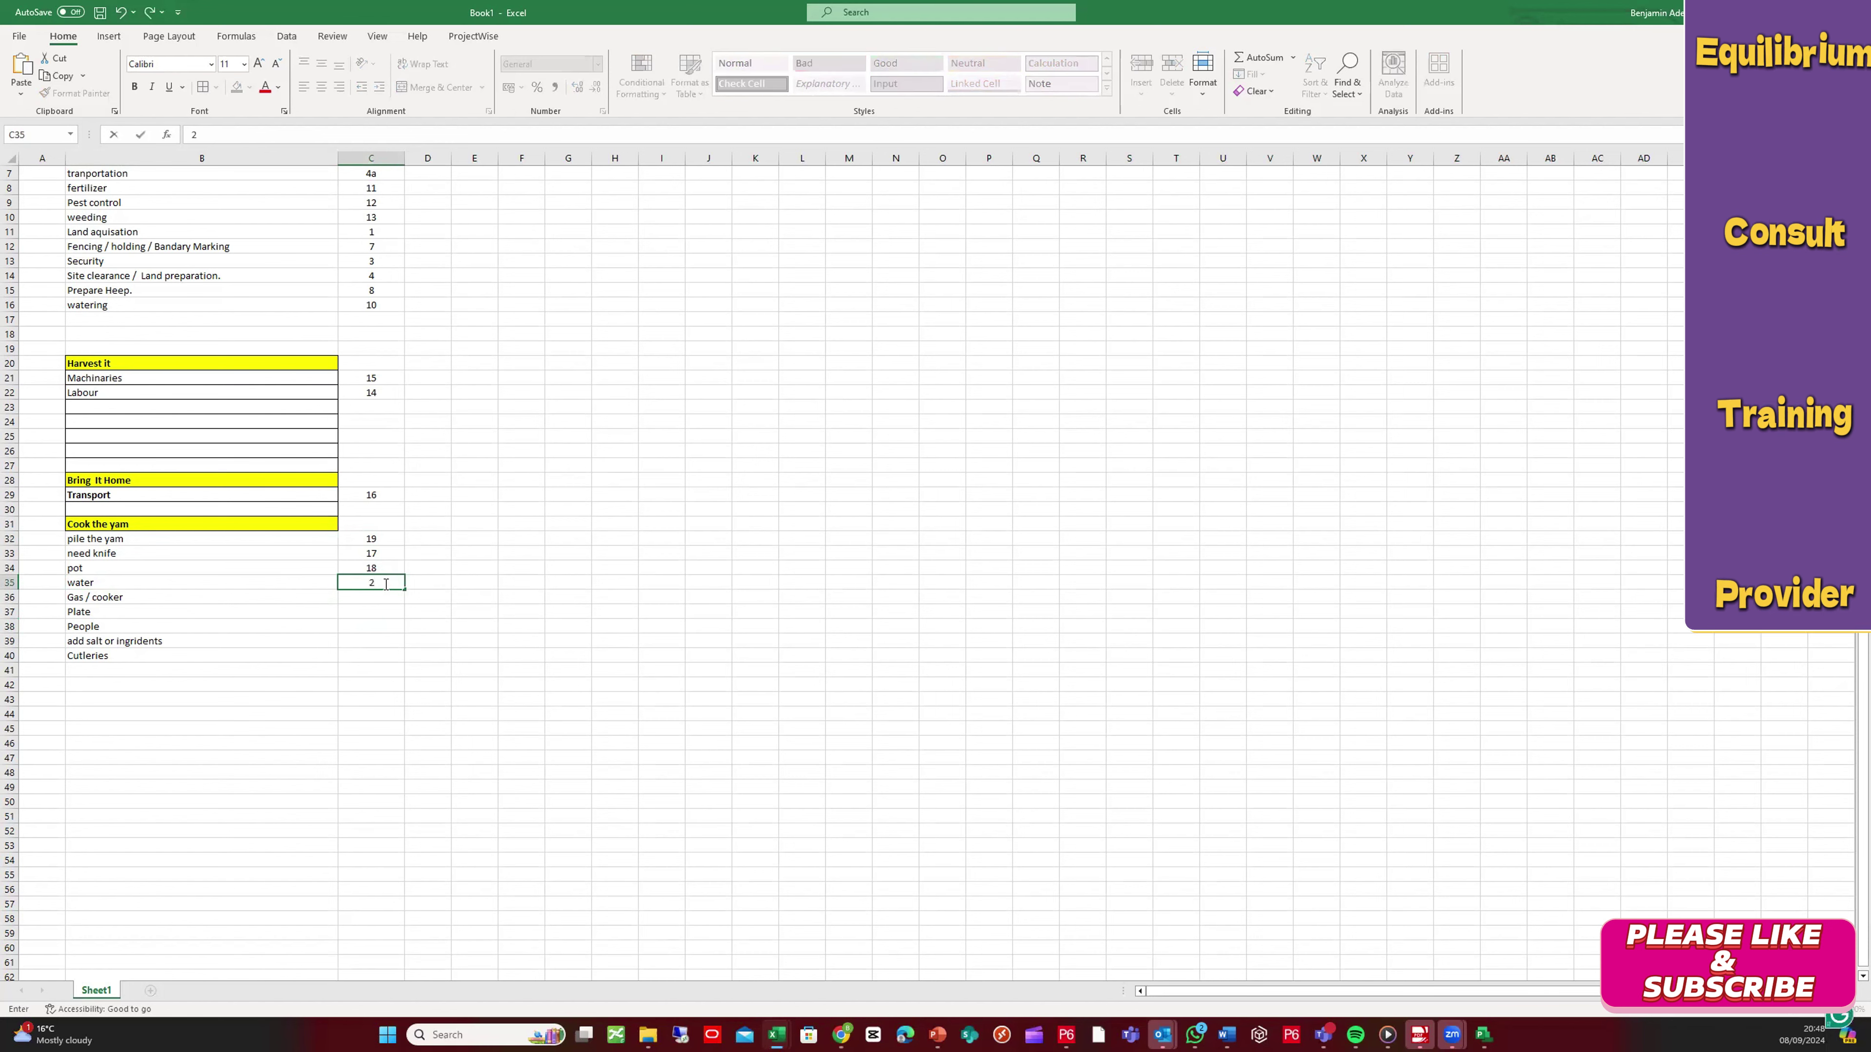
click(368, 611)
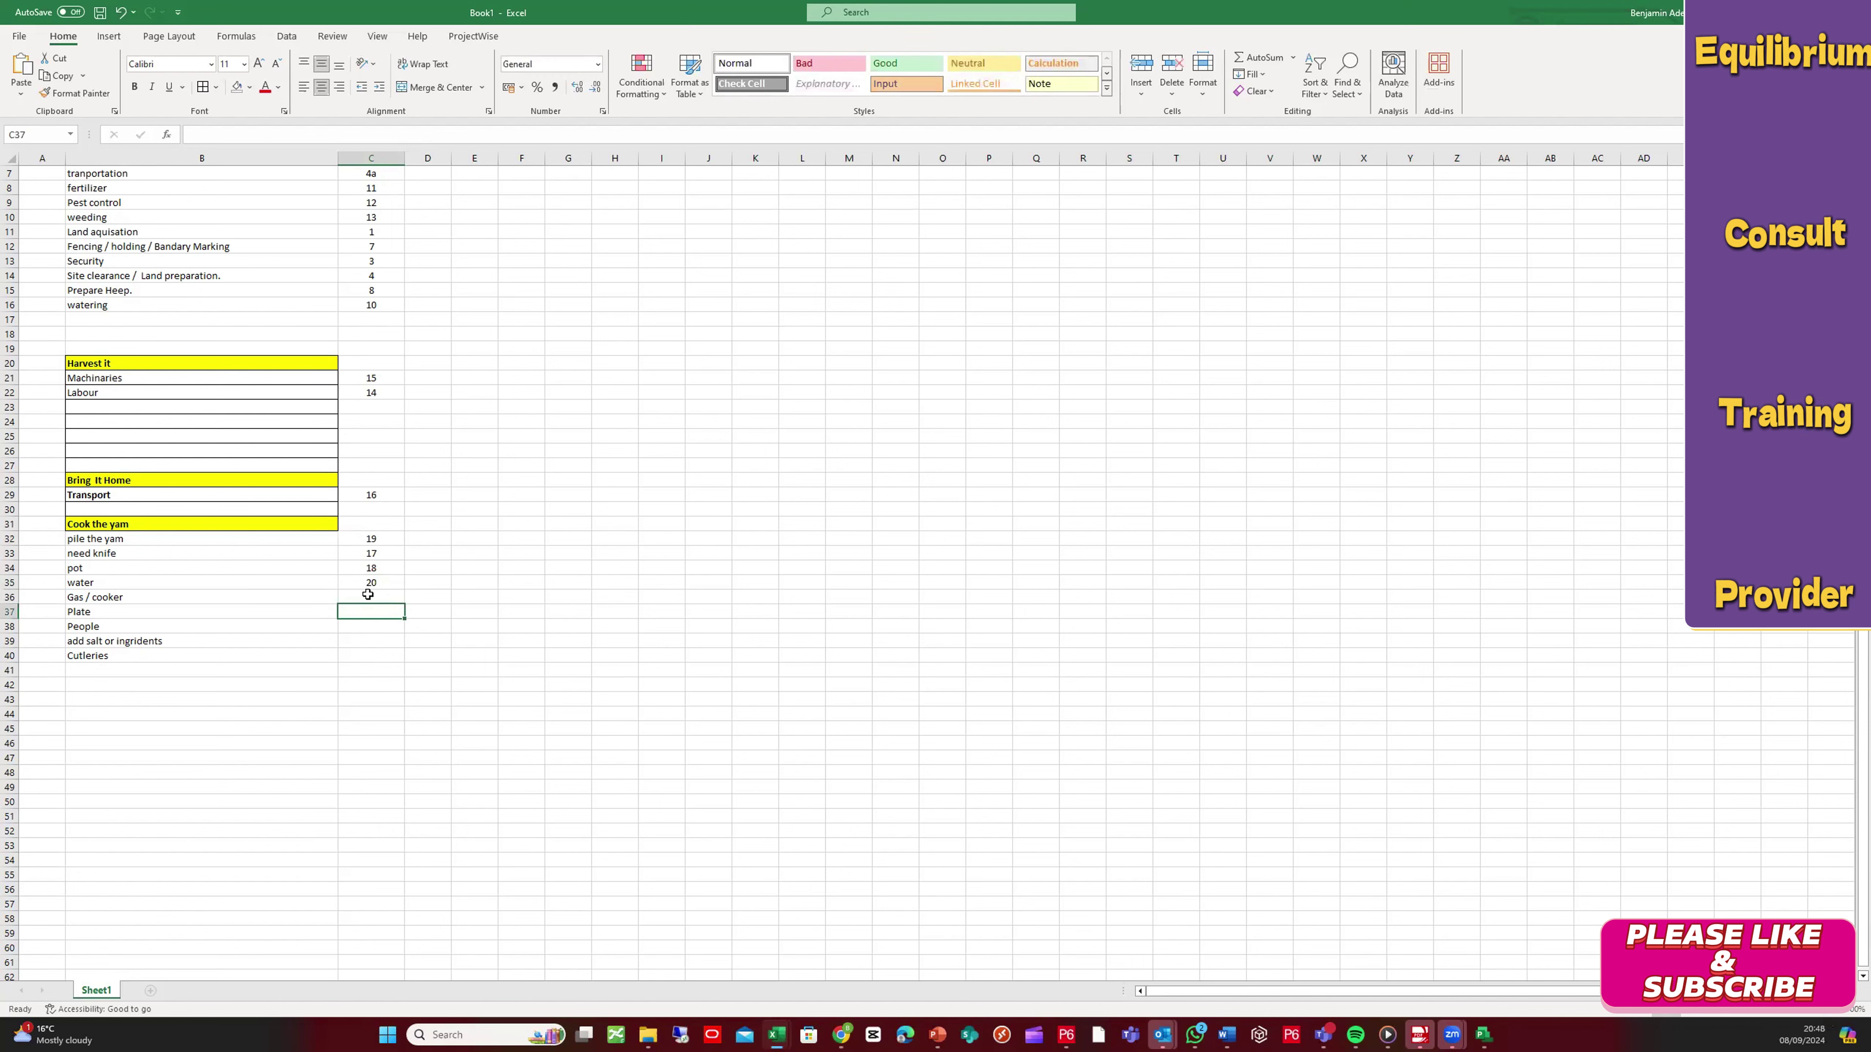
Step: Number the add salt or ingridents entry under Cook the yam as 21 in C39
click(132, 600)
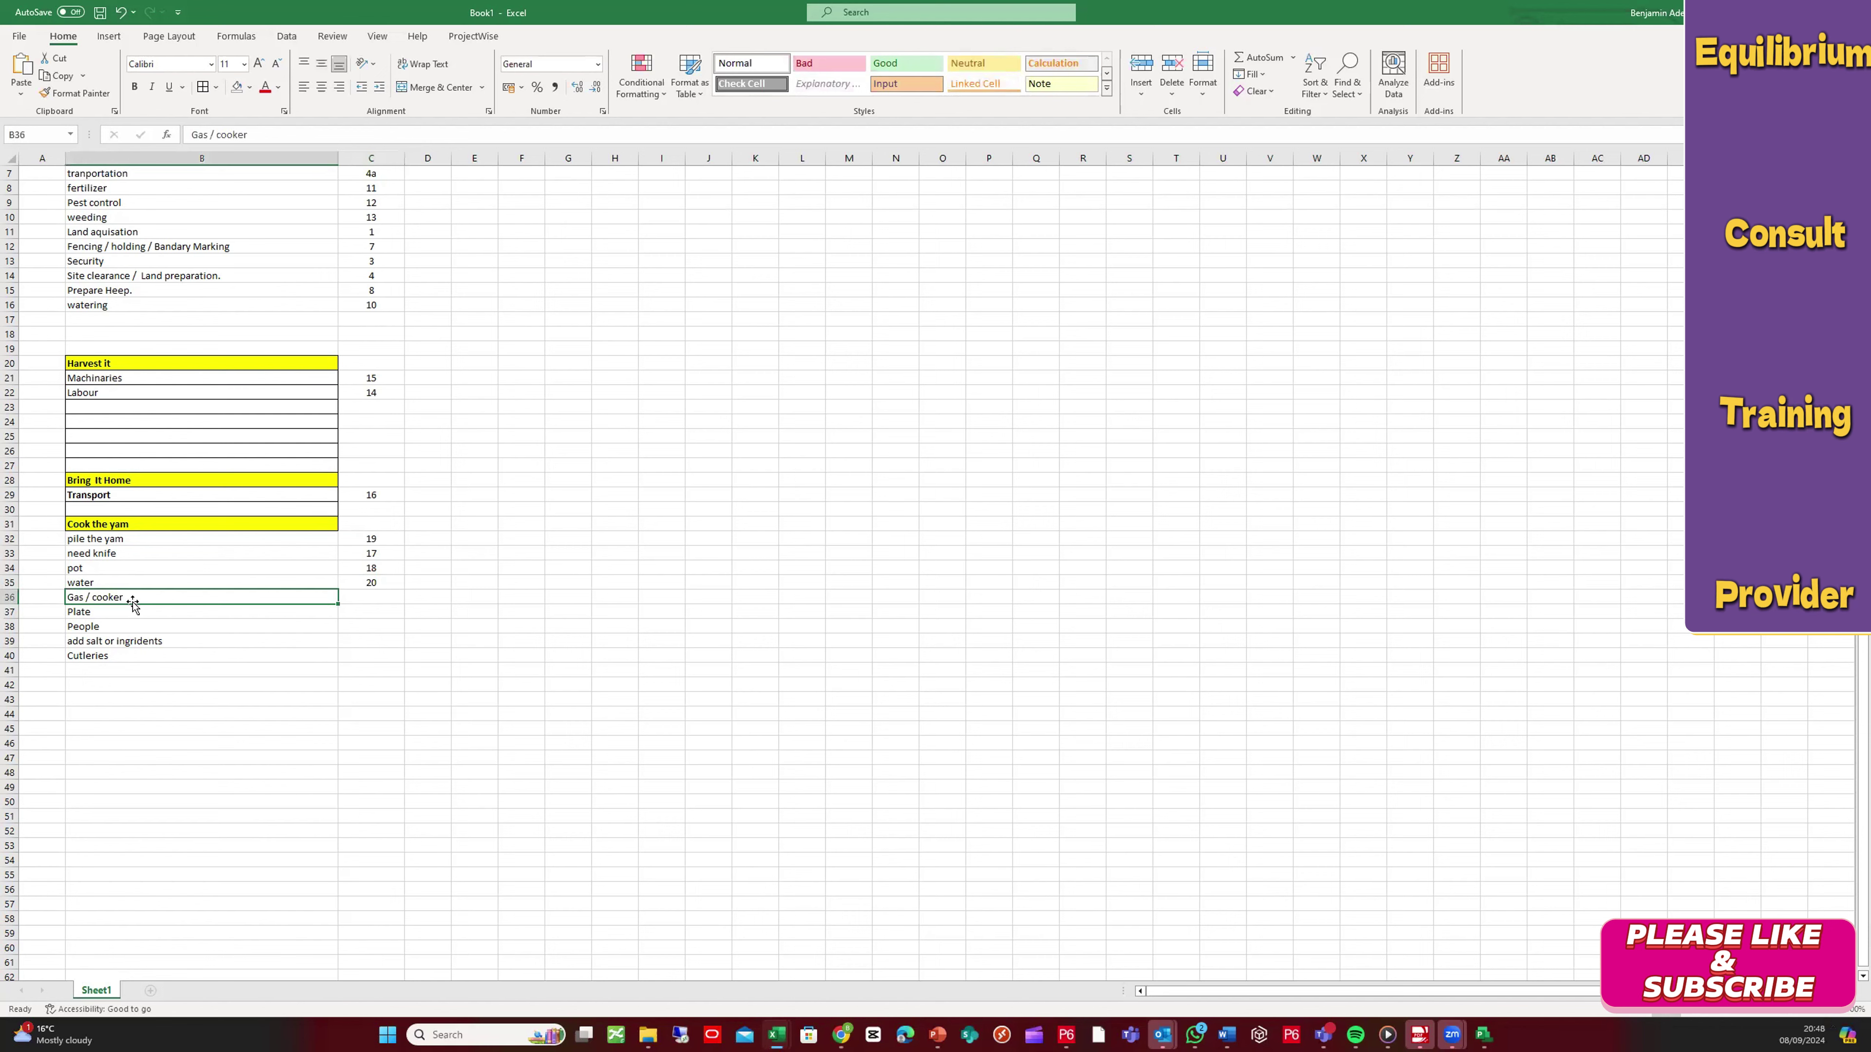
click(381, 599)
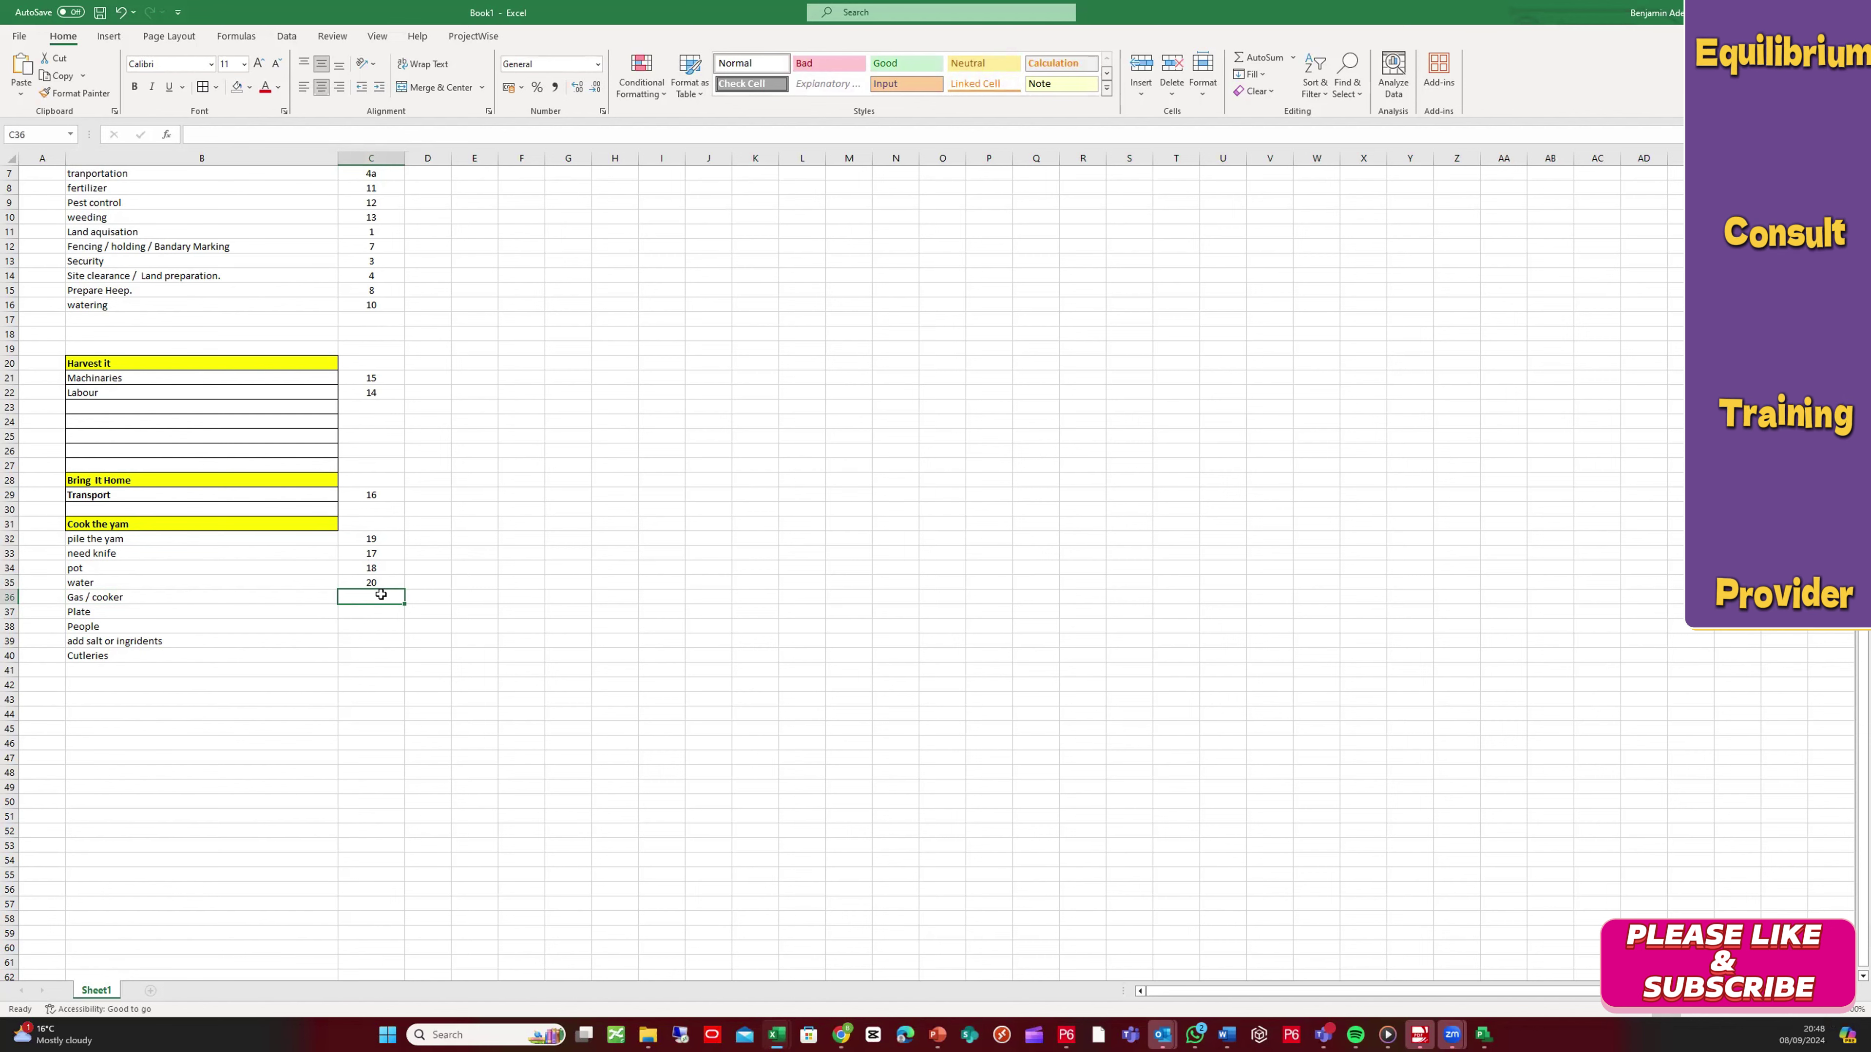
click(388, 578)
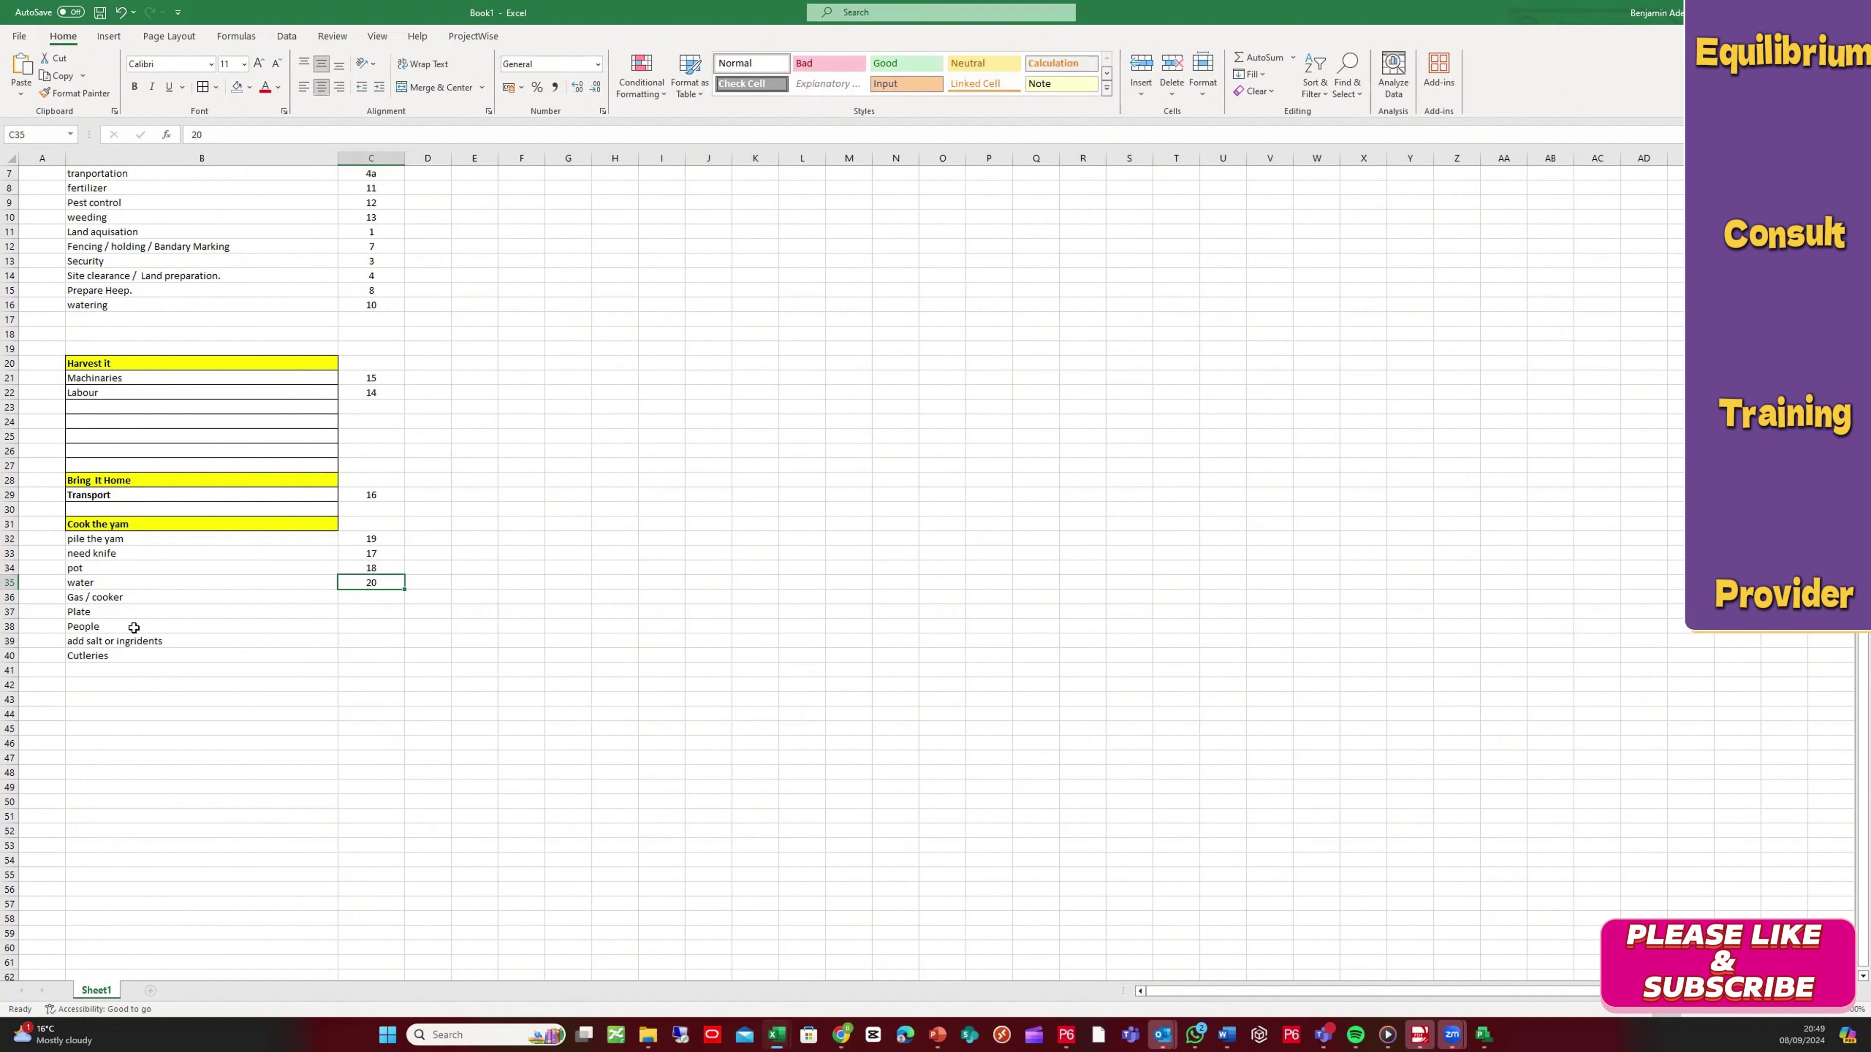
click(10, 612)
click(184, 644)
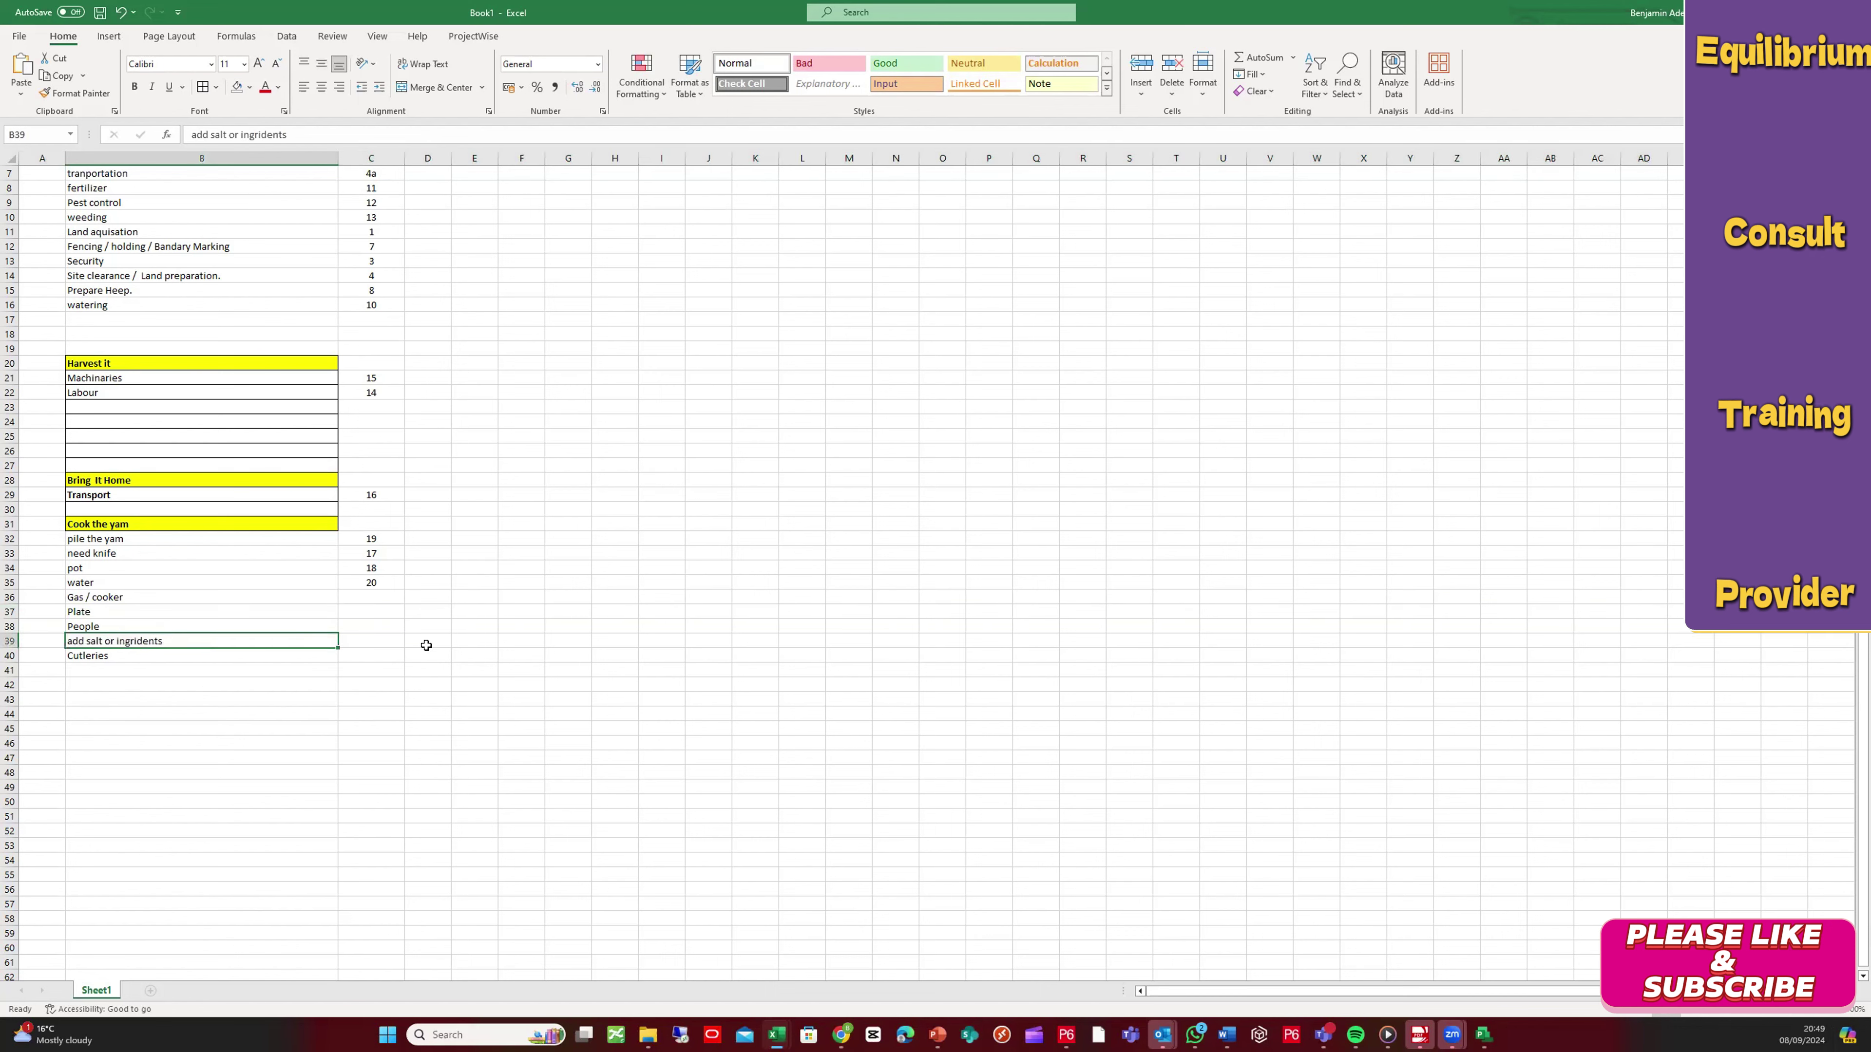
click(385, 647)
text(21)
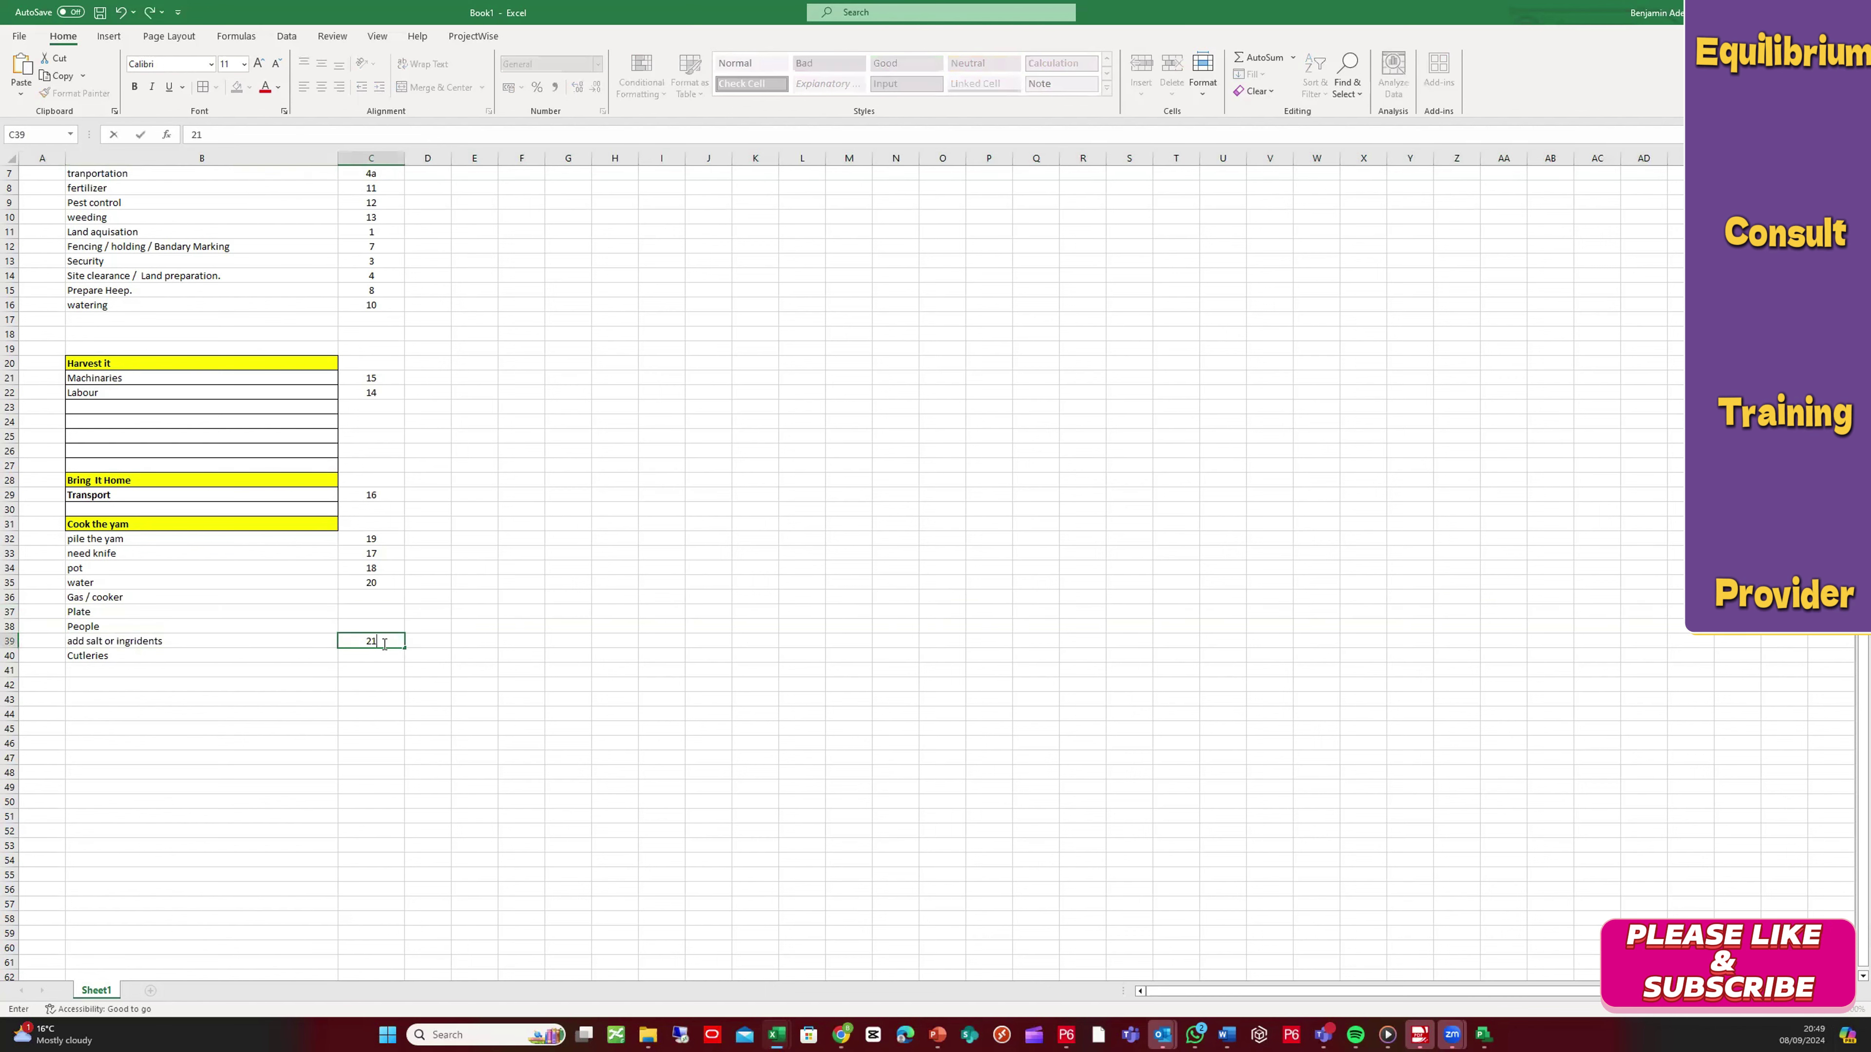
click(233, 633)
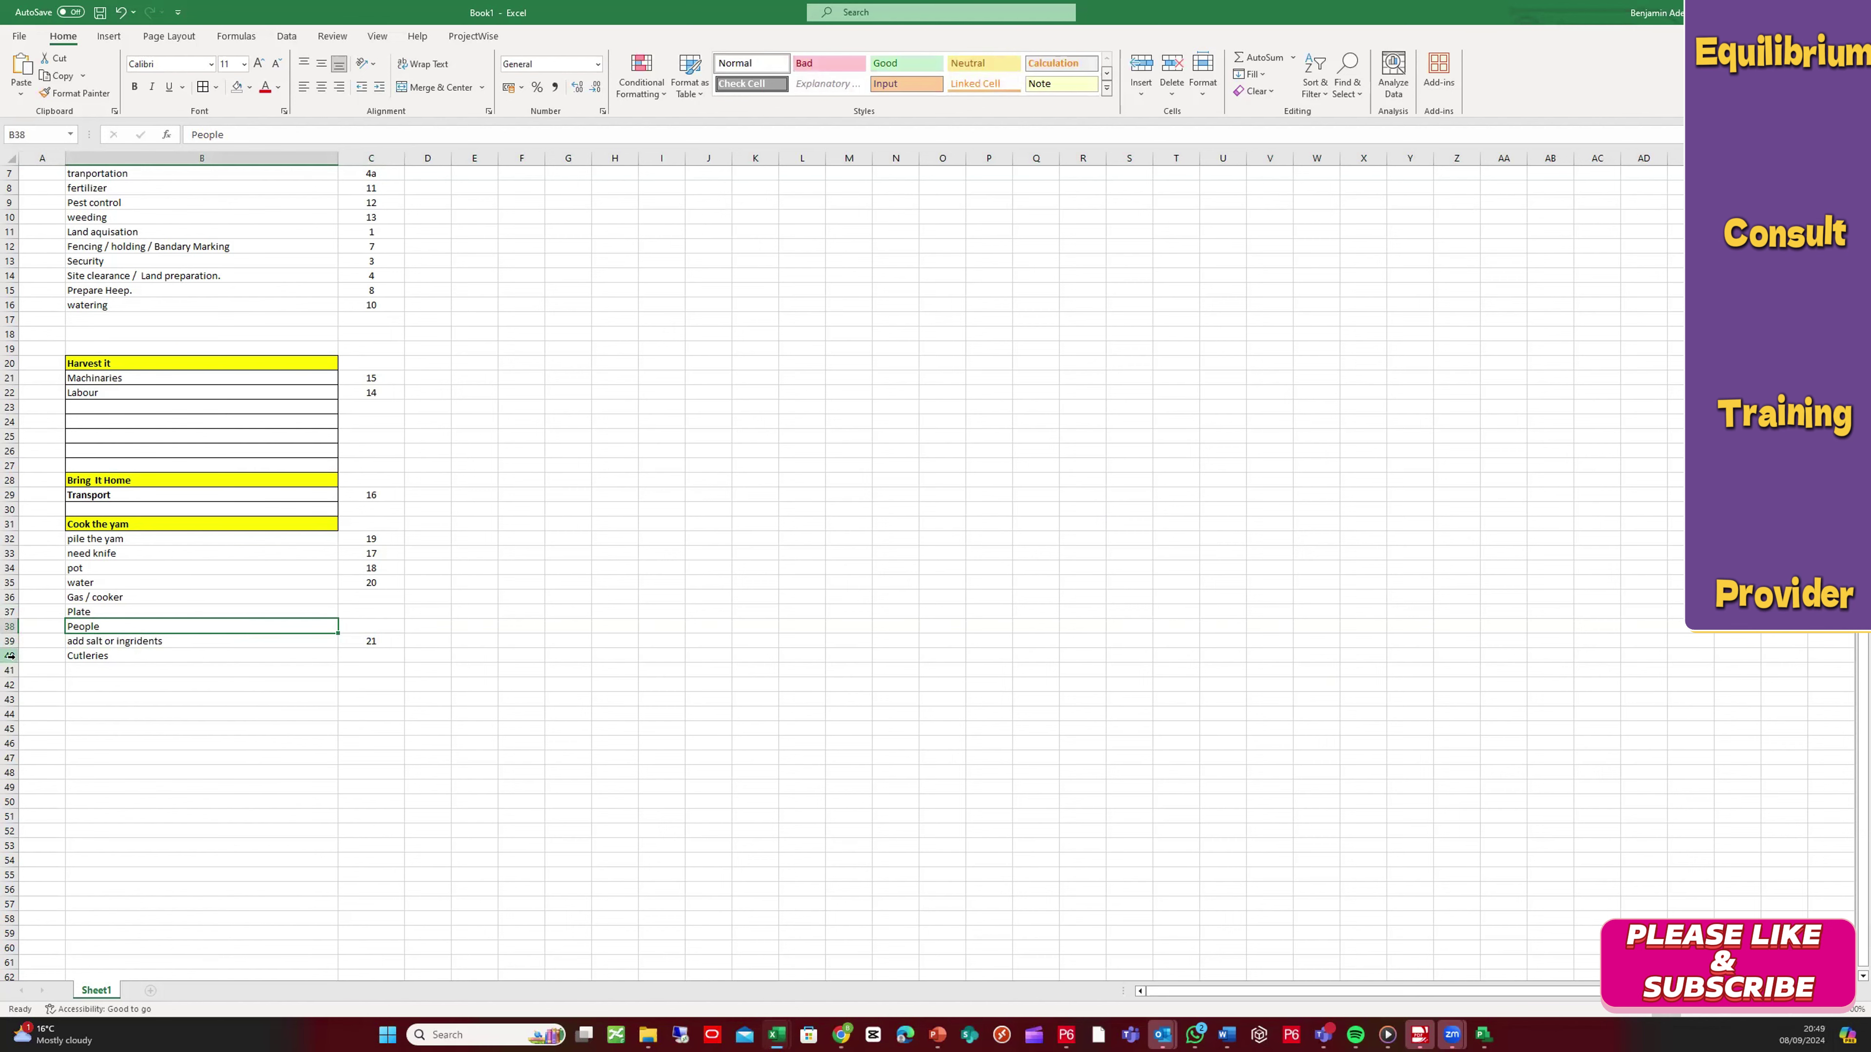
Step: Number Plate as 22 in C37 and Cutleries as 23 in C40
click(96, 610)
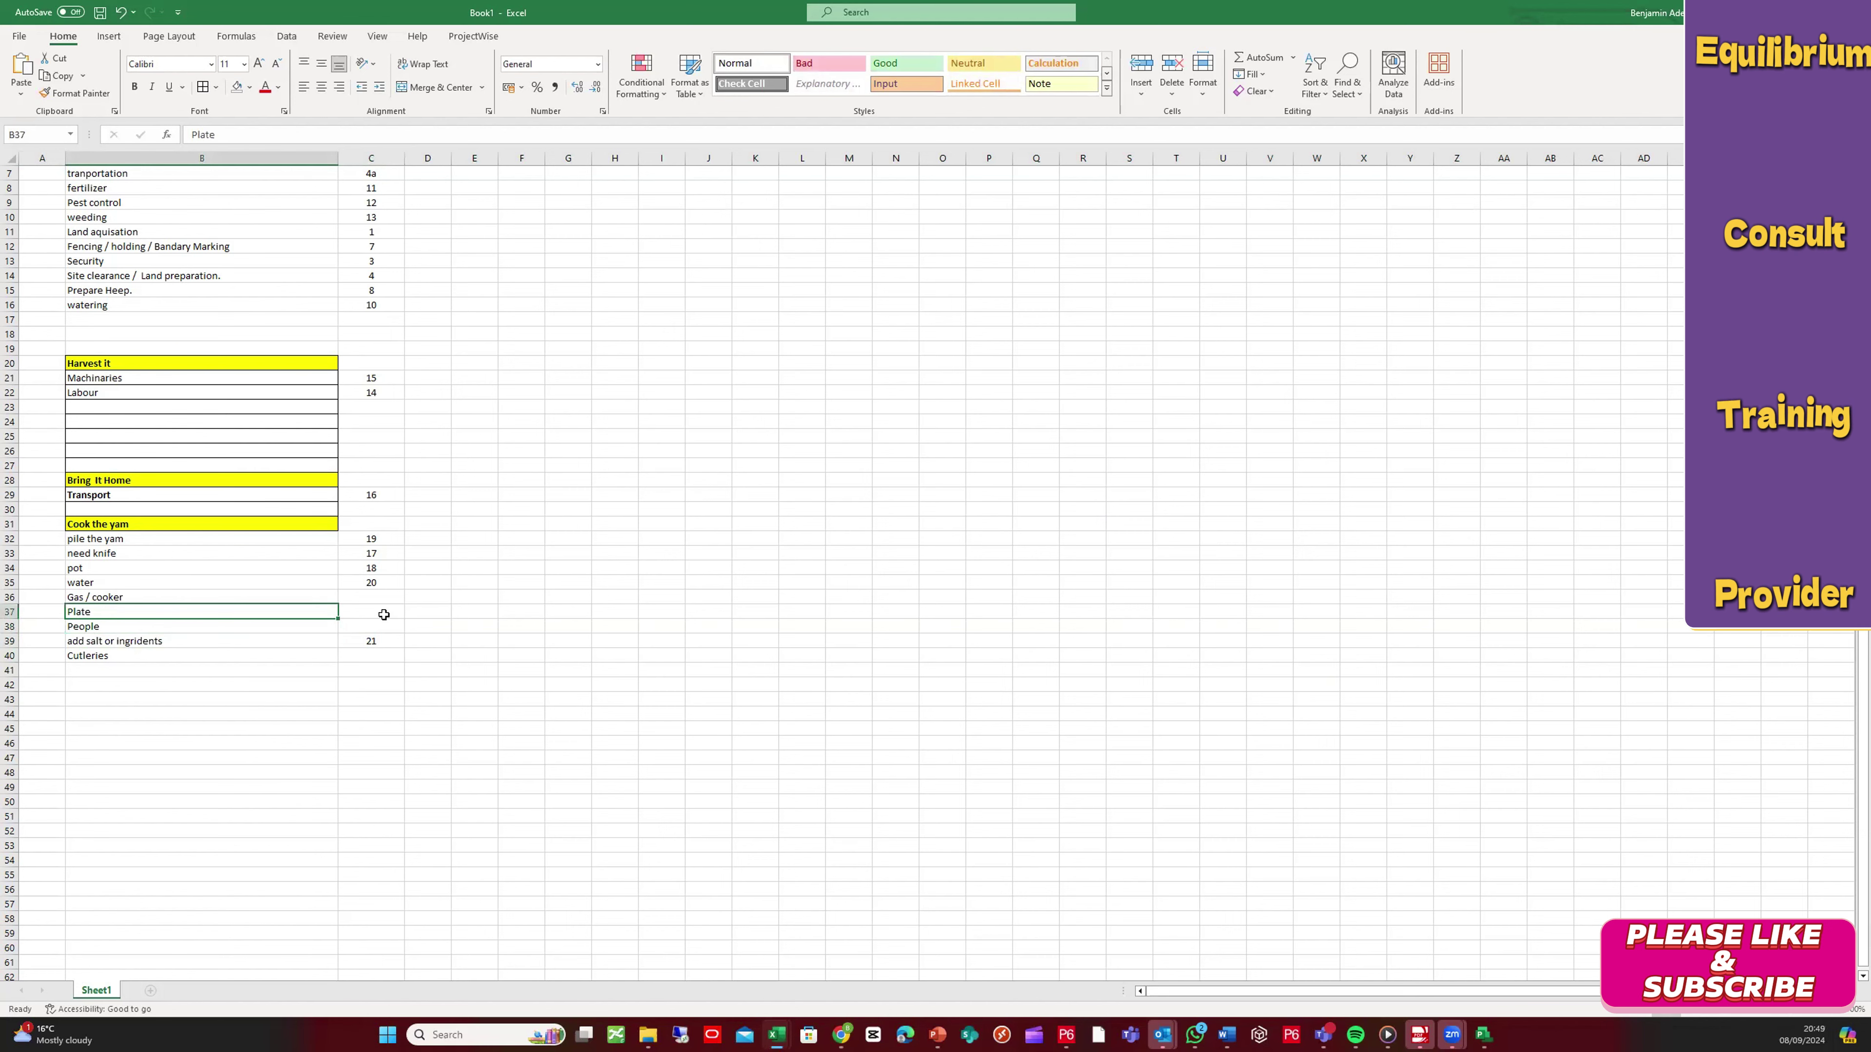
click(384, 615)
text(22)
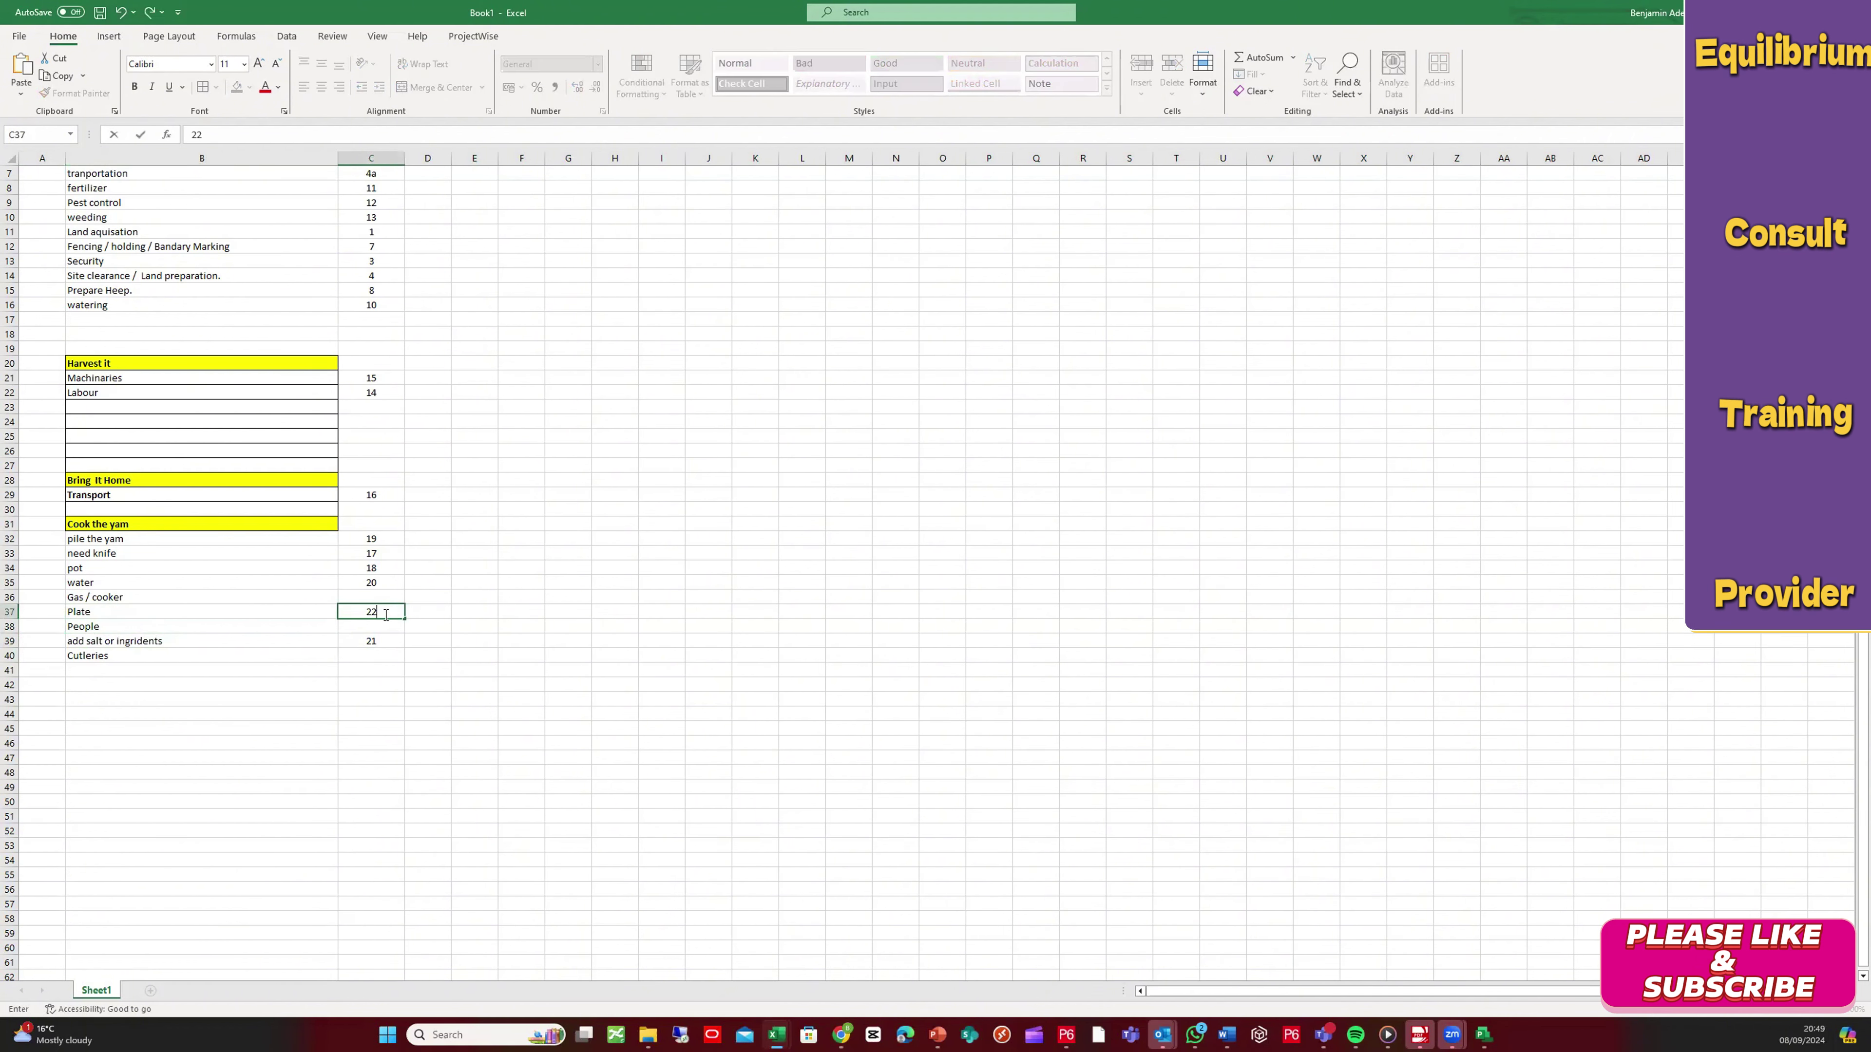
click(305, 662)
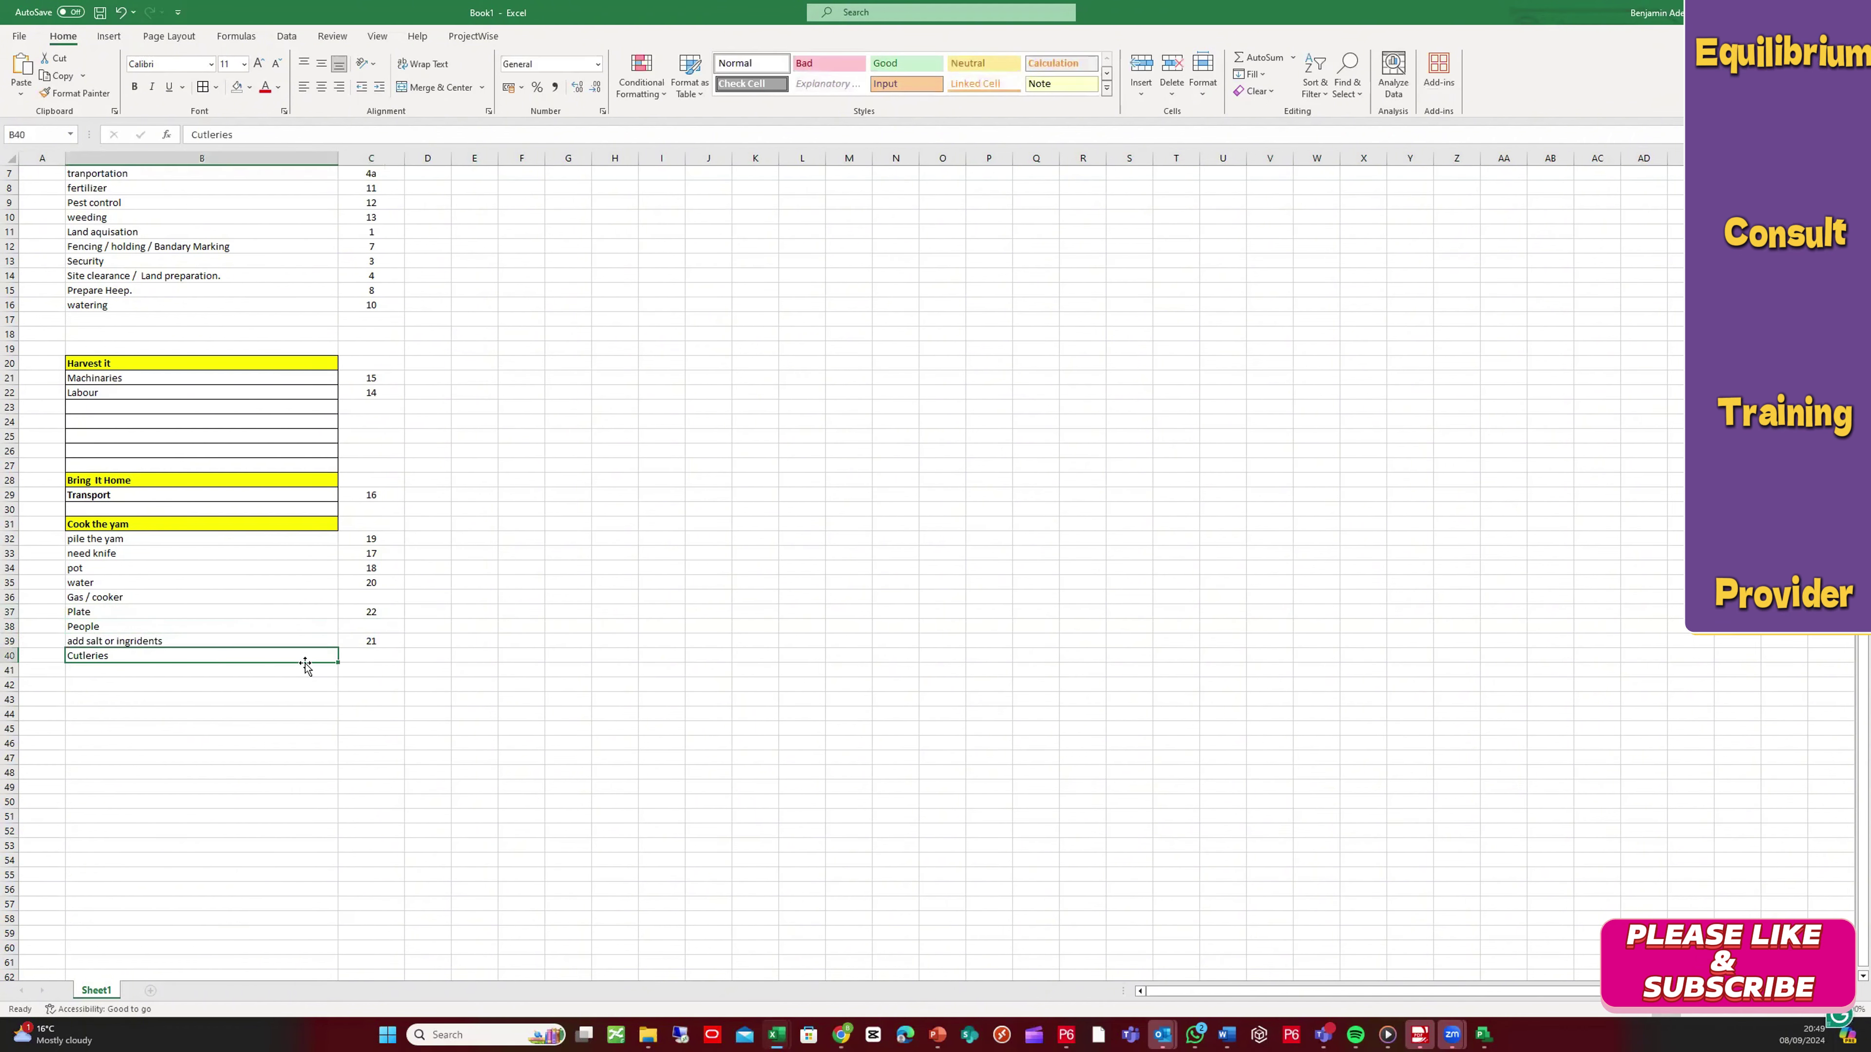
click(377, 657)
text(23)
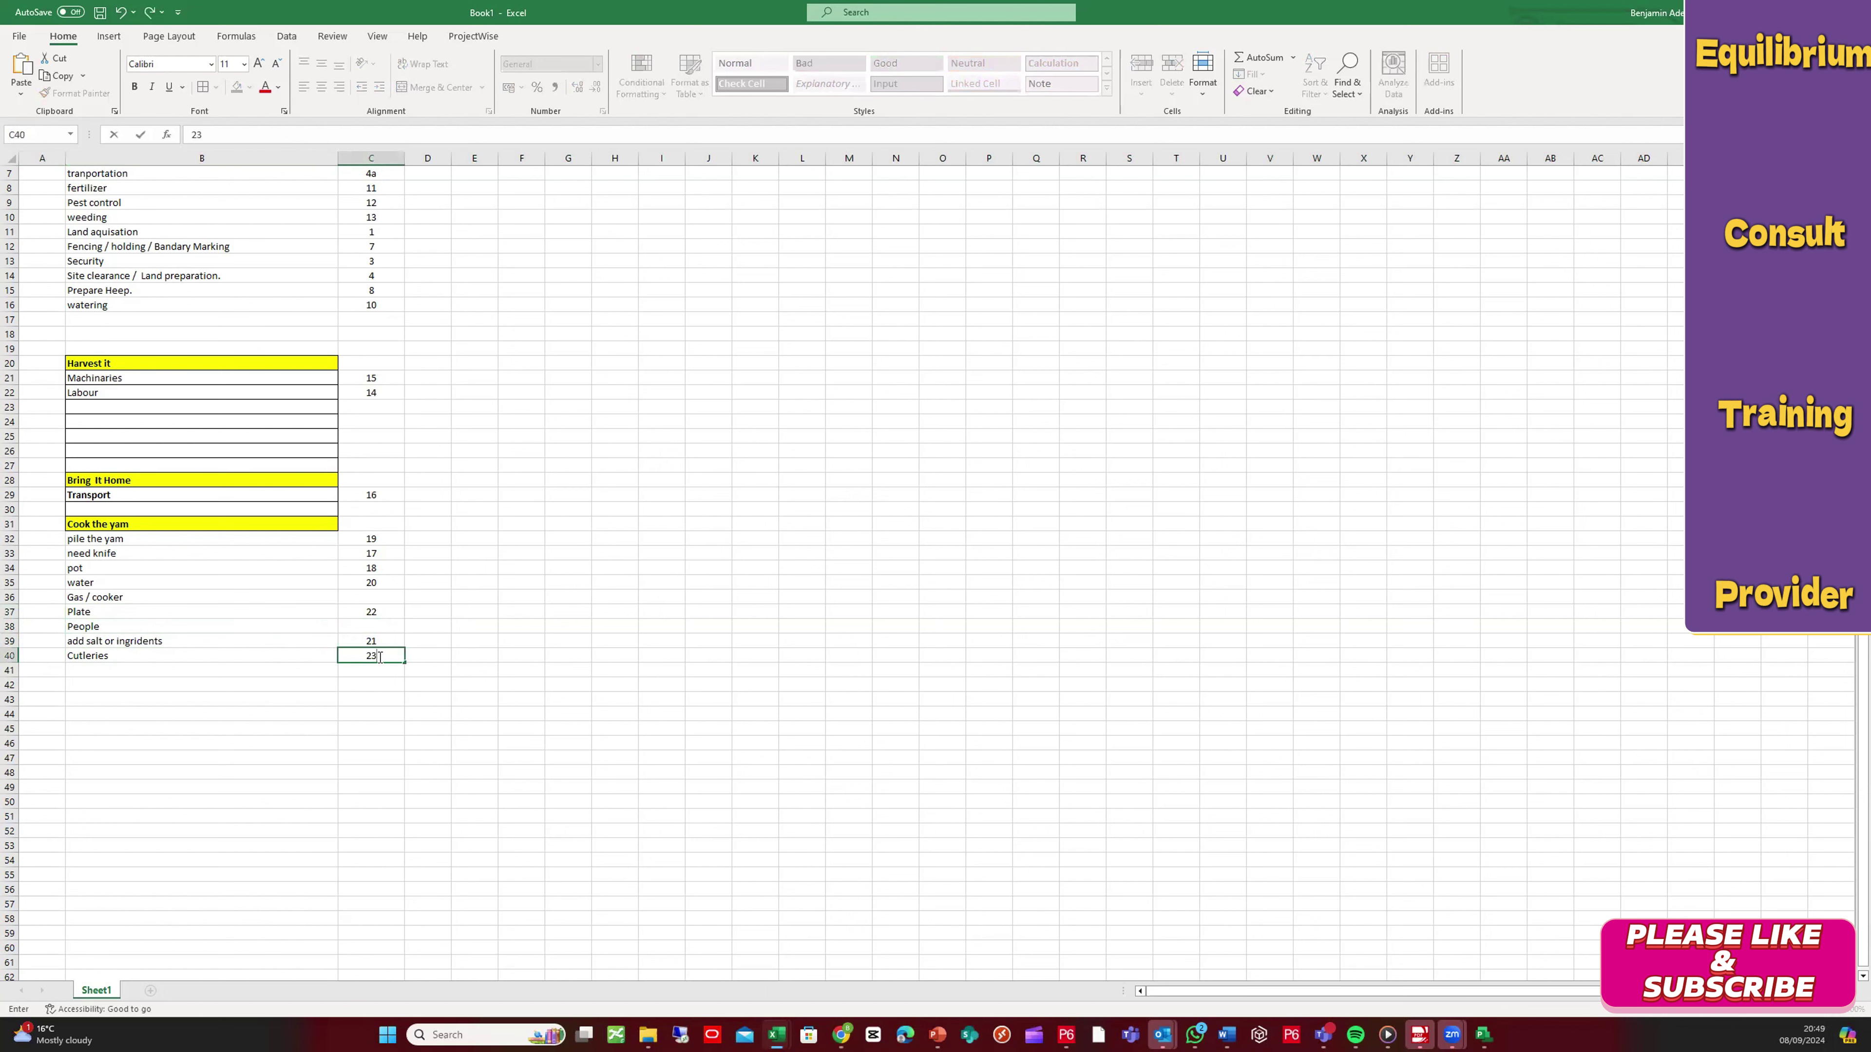
Step: Number the Gas / cooker entry under Cook the yam as 20a in C36
click(366, 600)
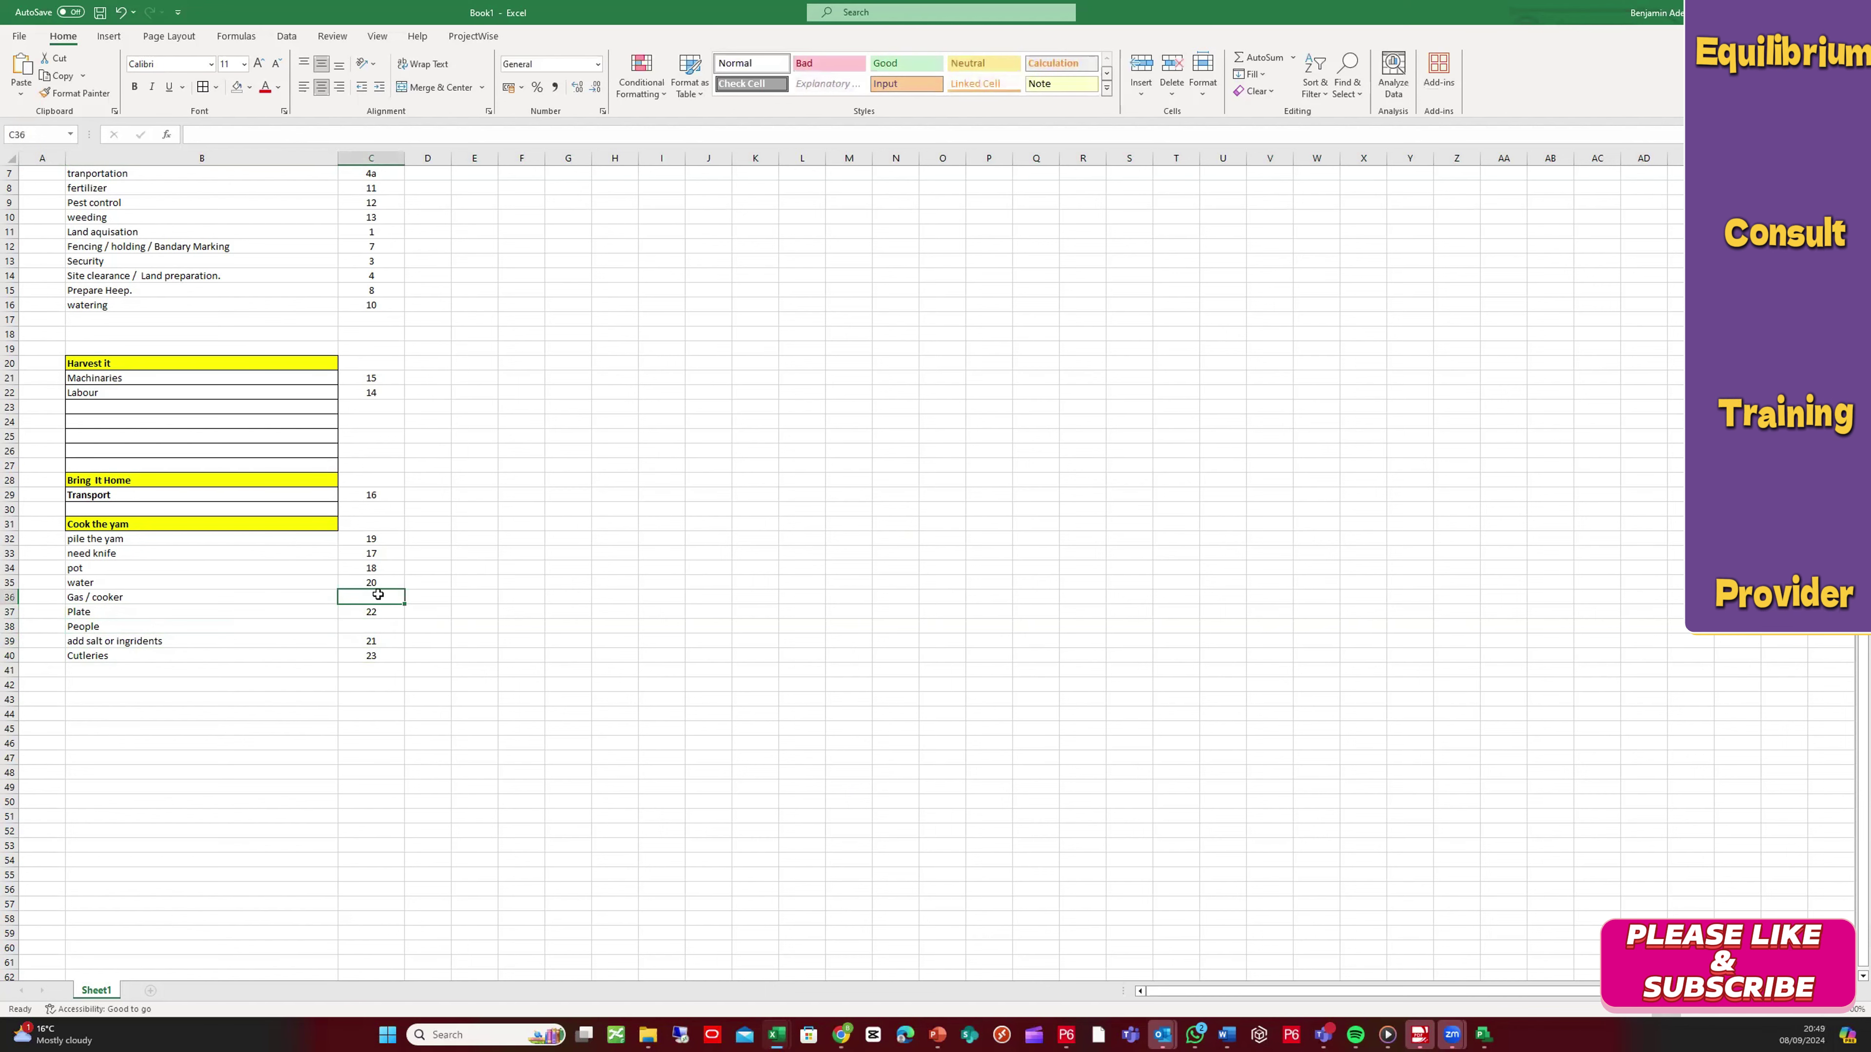
text(20)
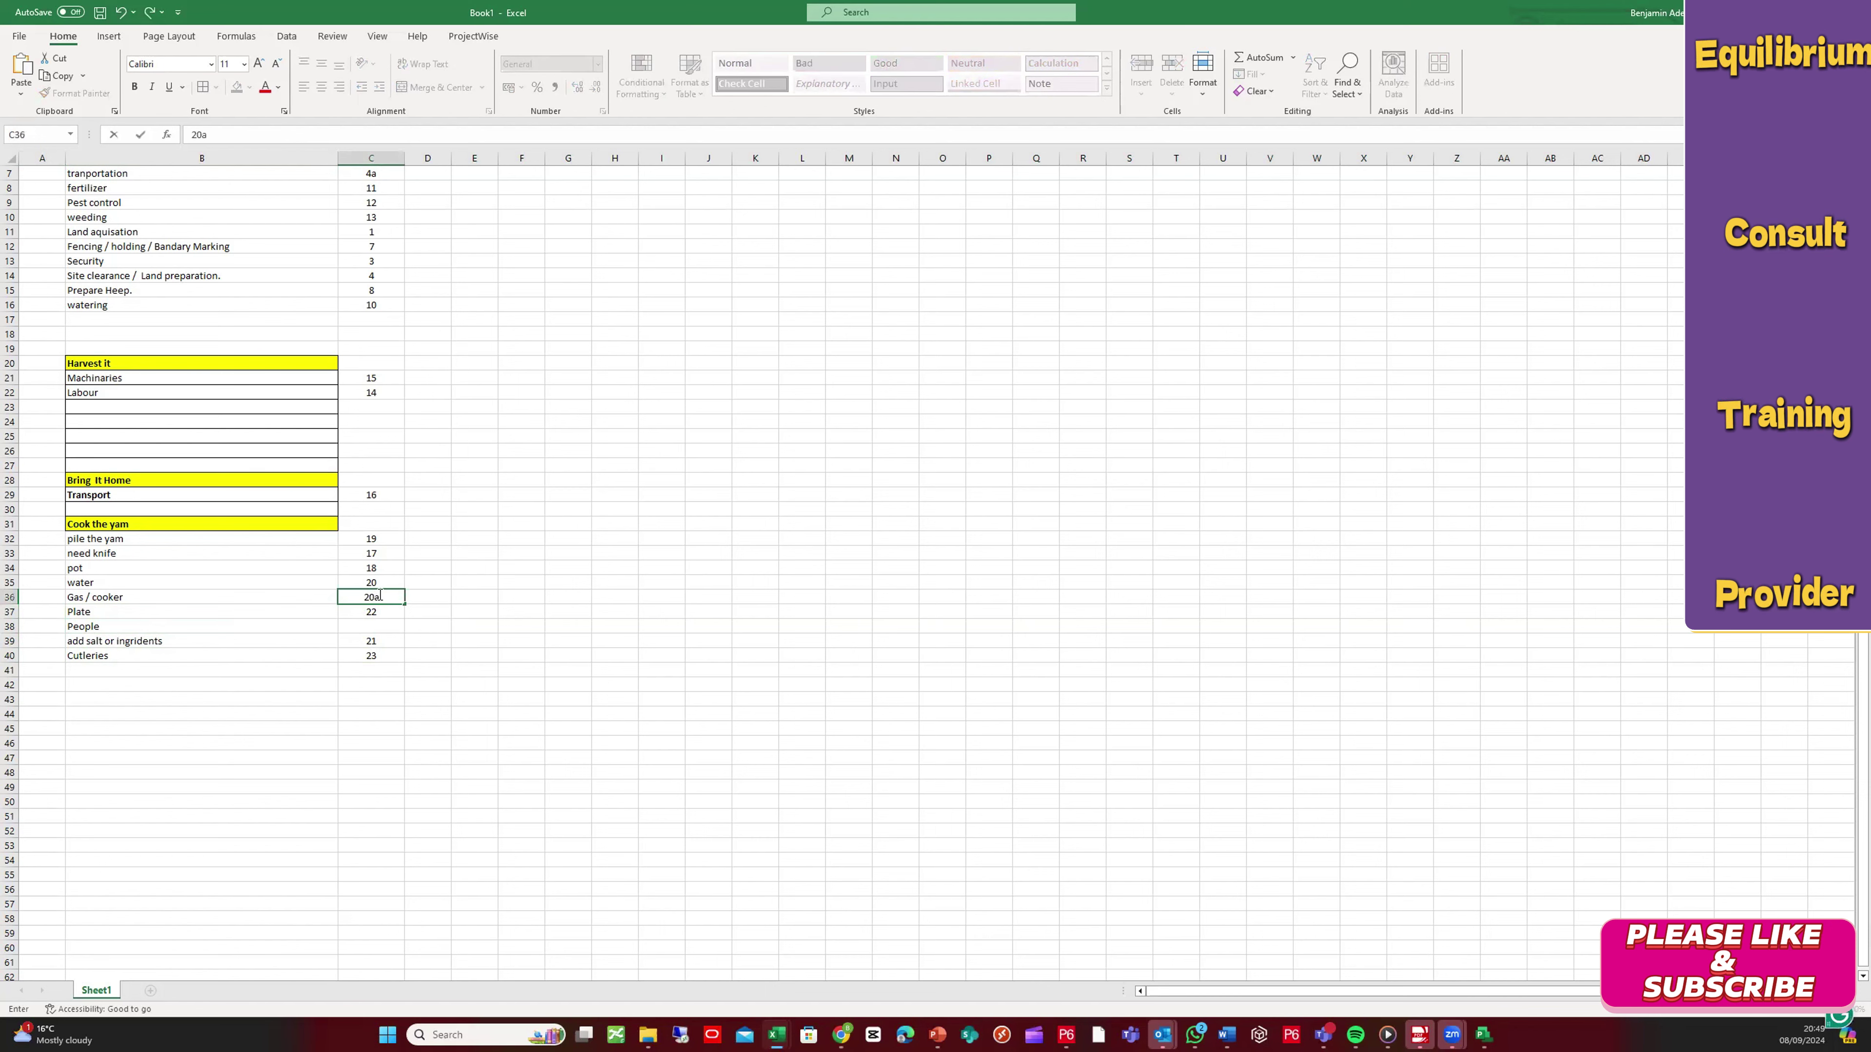
text(a)
click(384, 626)
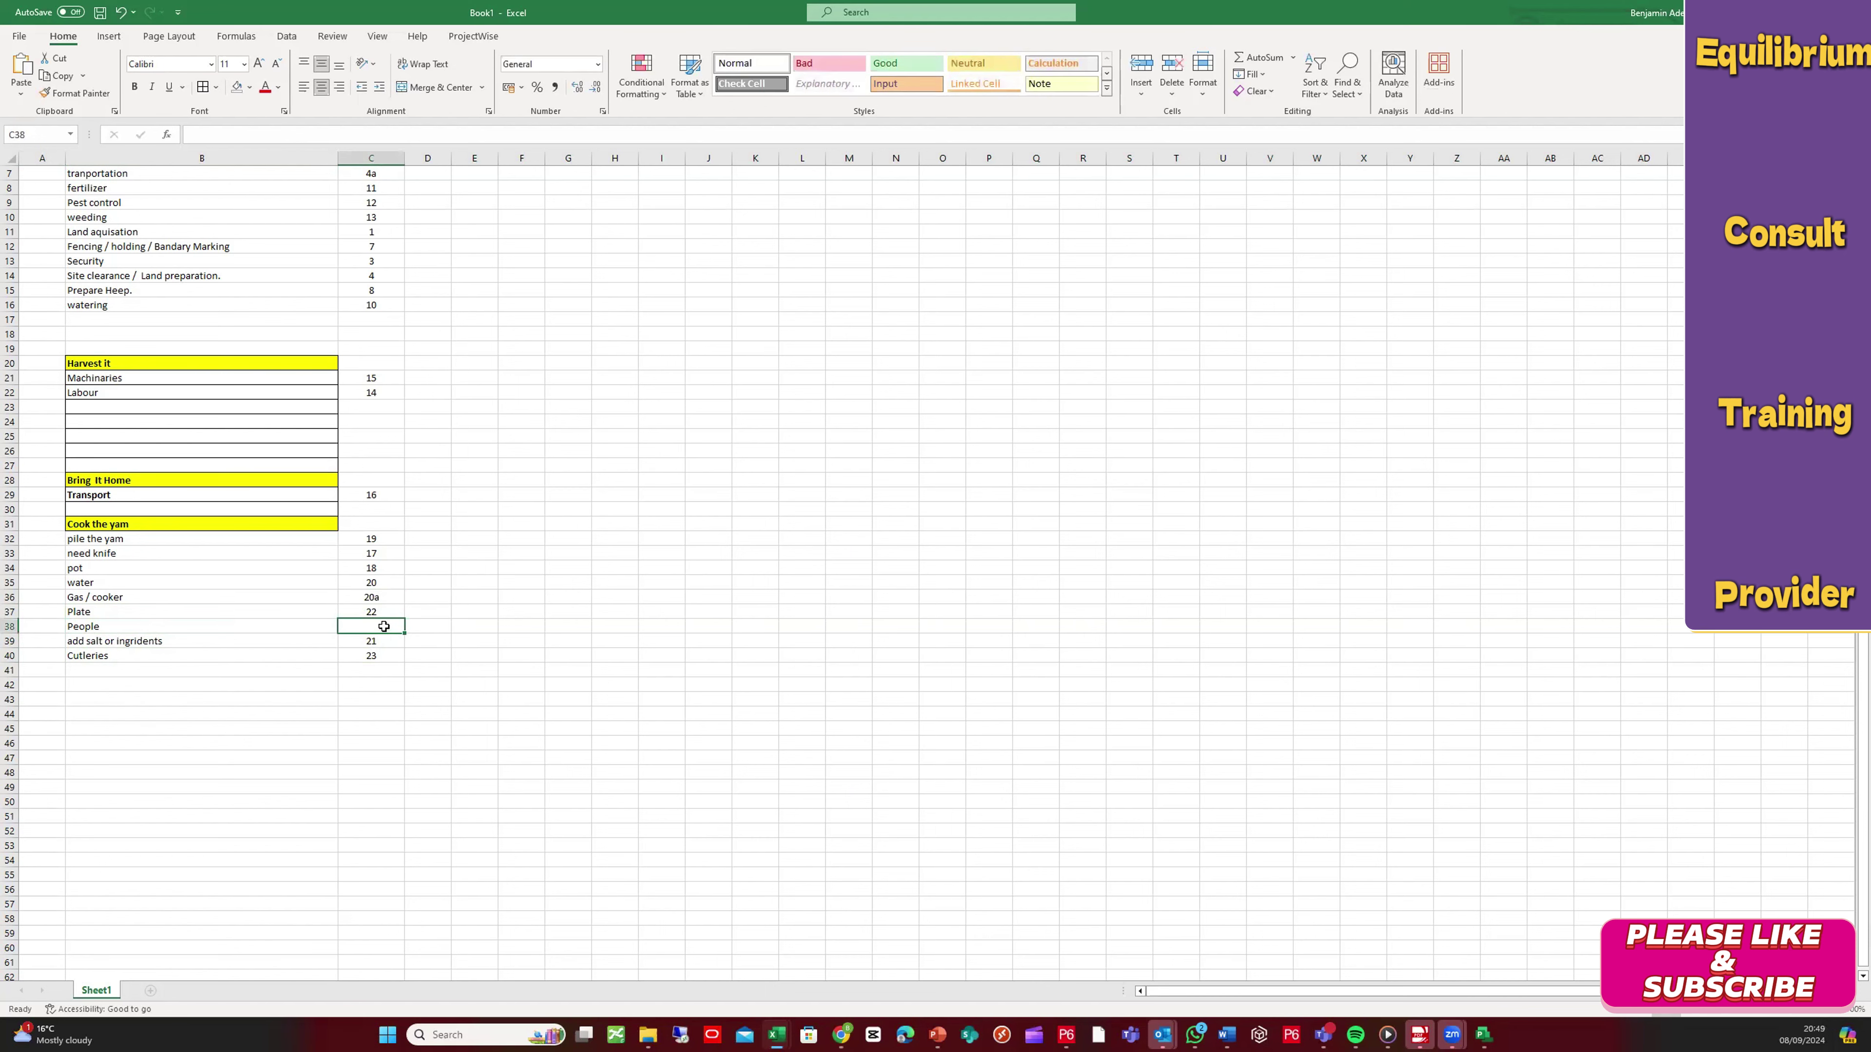